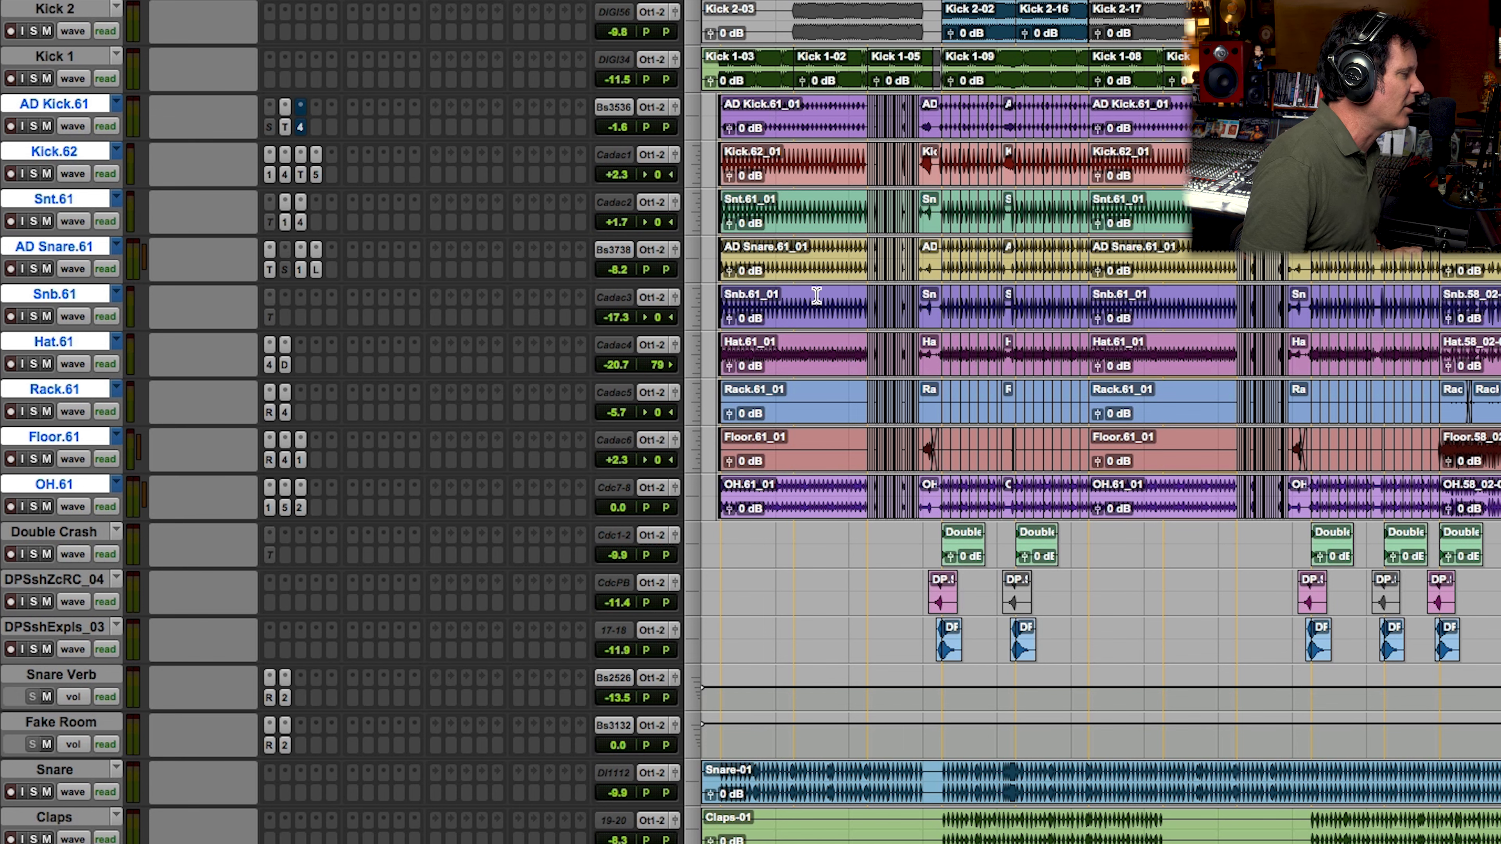
Step: Look over the drum, bass and guitar tracks of the session, soloing the bass tracks along the way
scroll(819, 294, "down", 3)
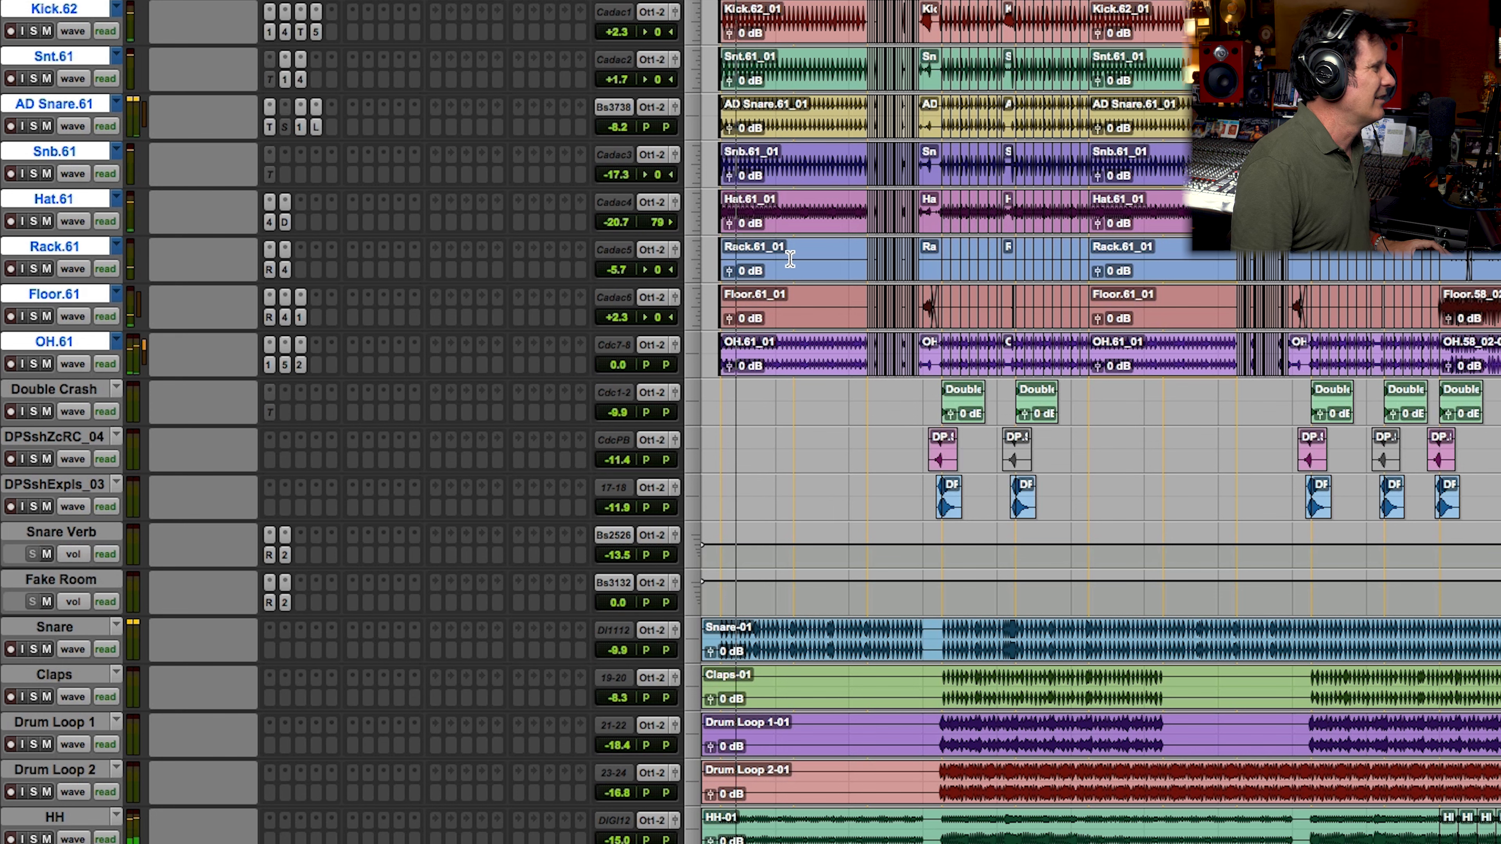
scroll(775, 503, "down", 3)
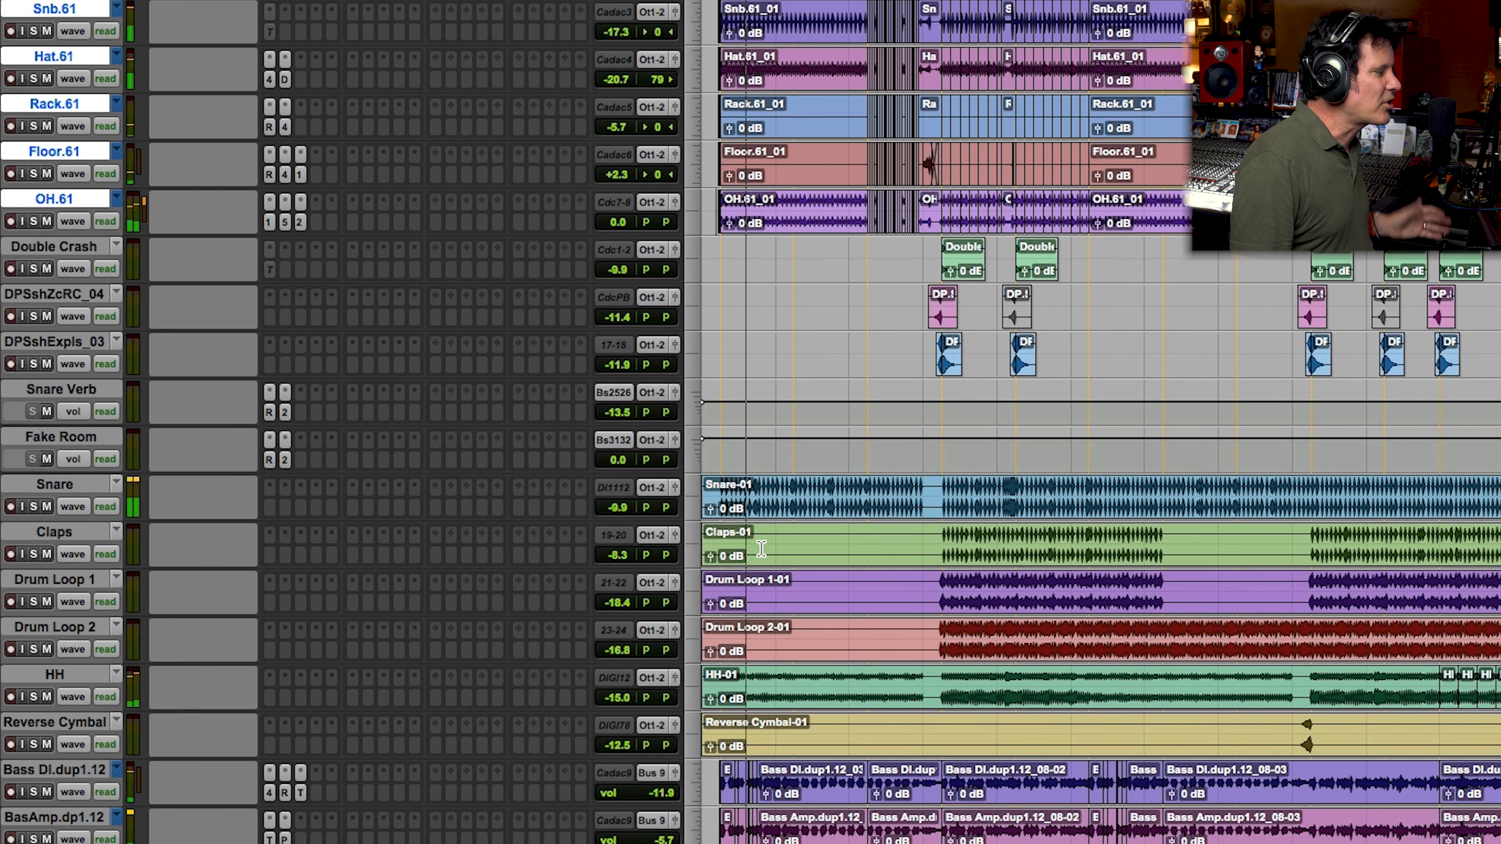
left_click(34, 791)
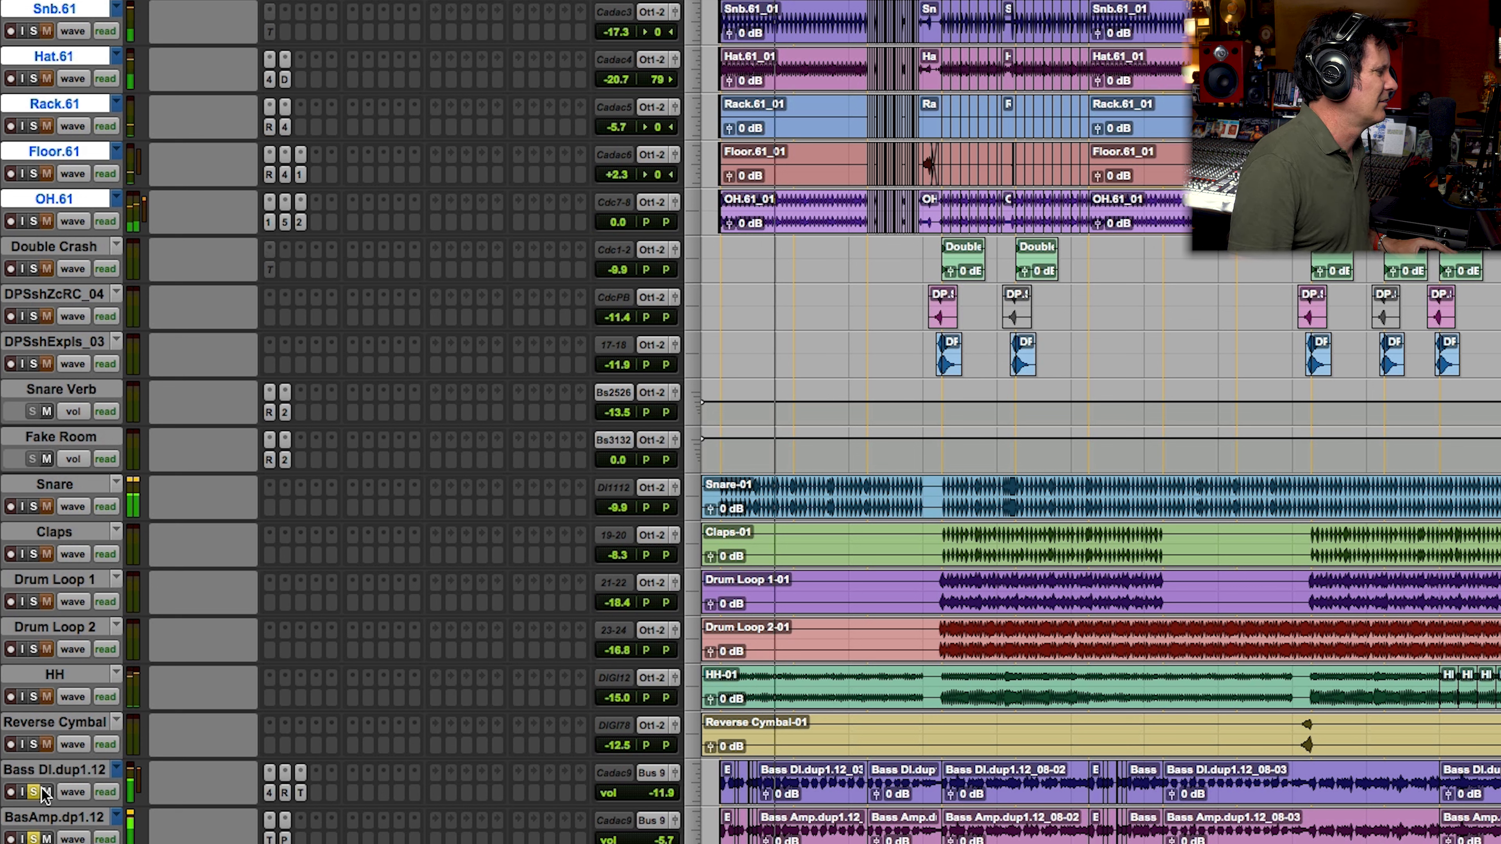
scroll(46, 795, "down", 15)
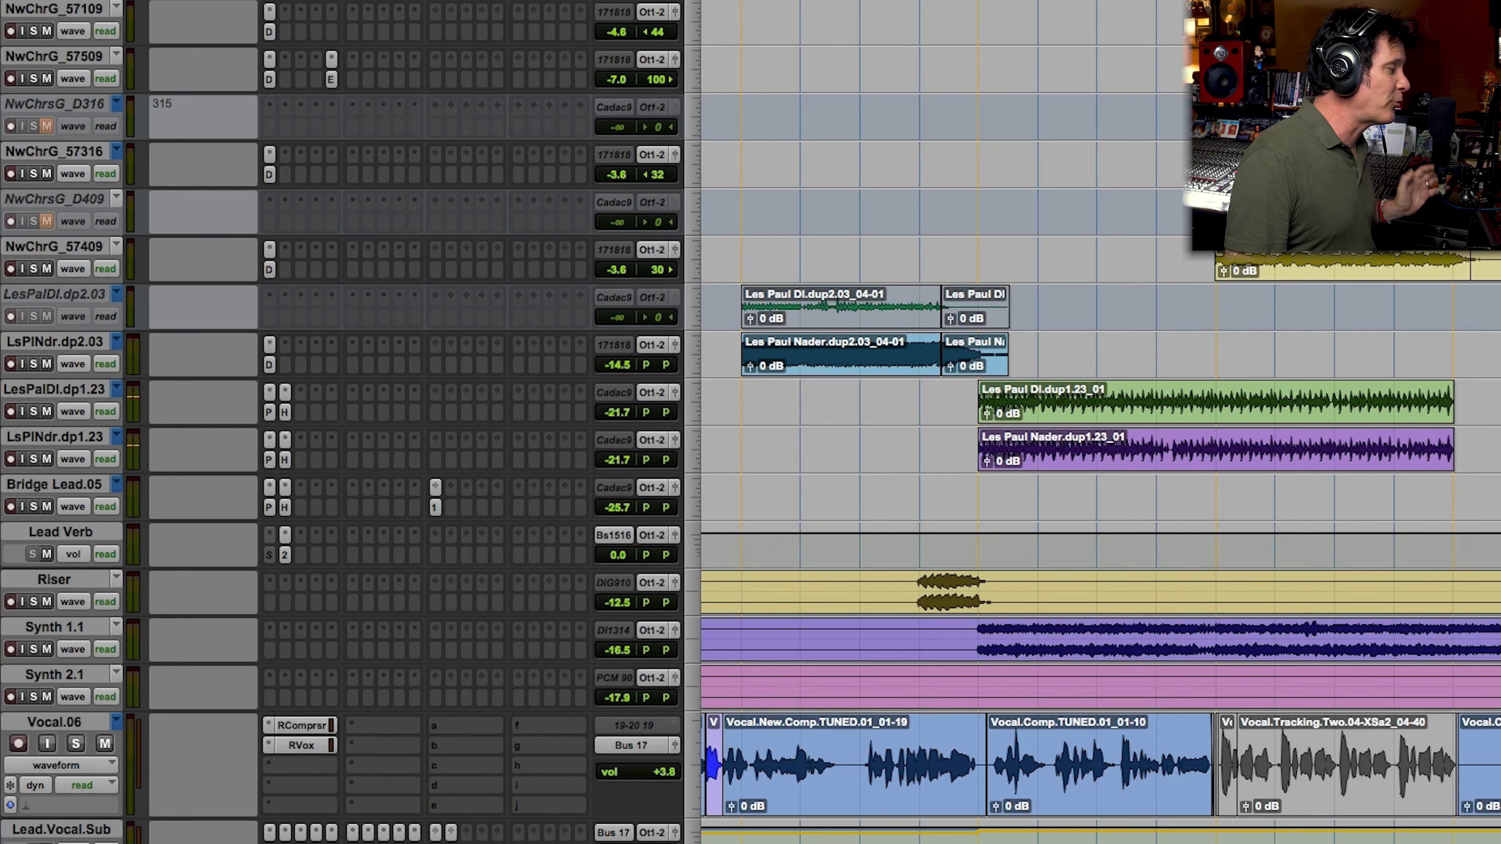
scroll(751, 423, "up", 15)
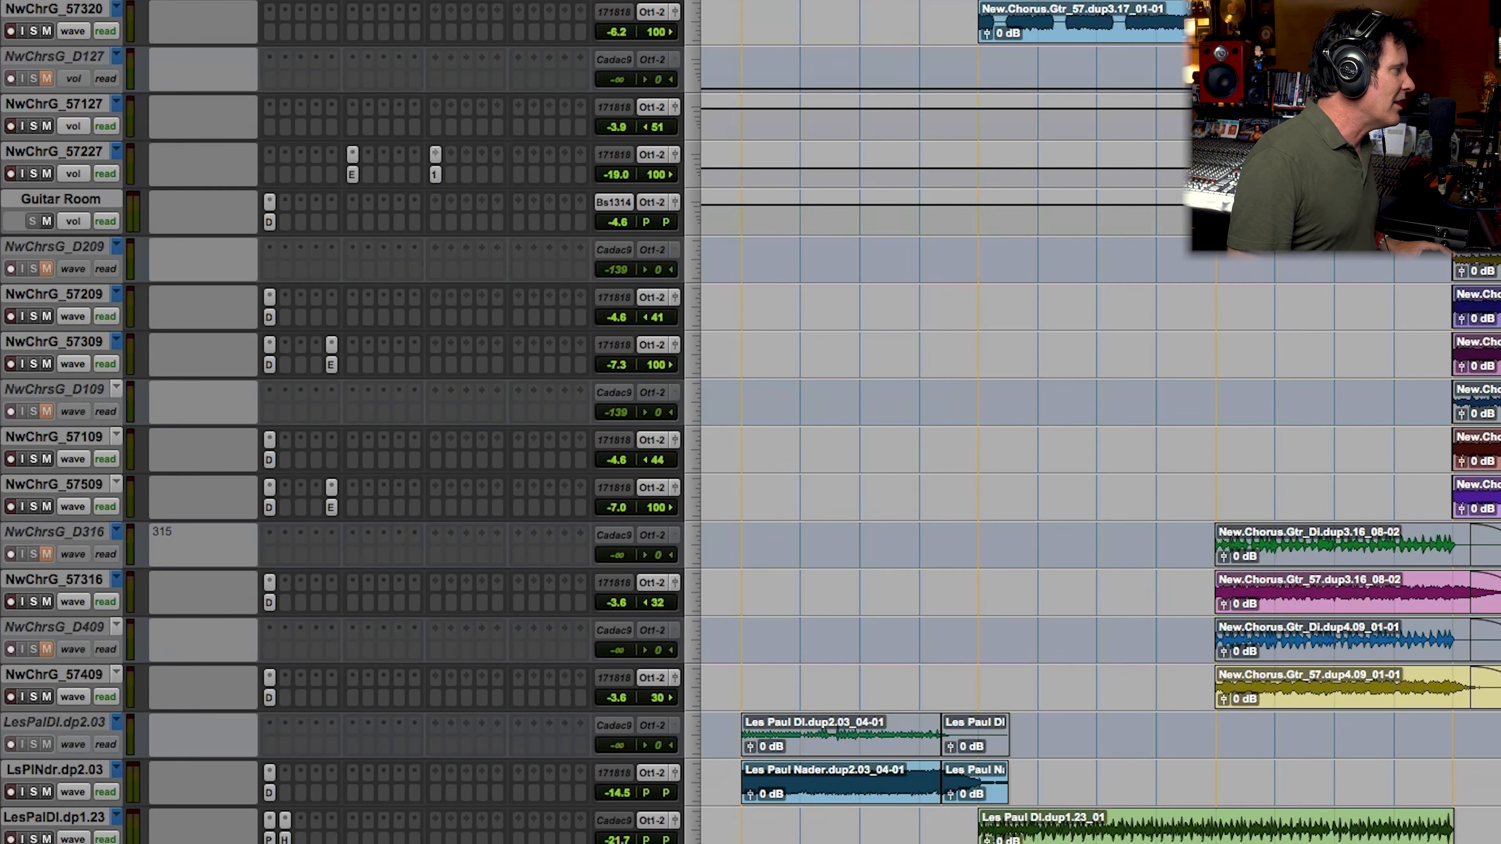
scroll(750, 422, "up", 12)
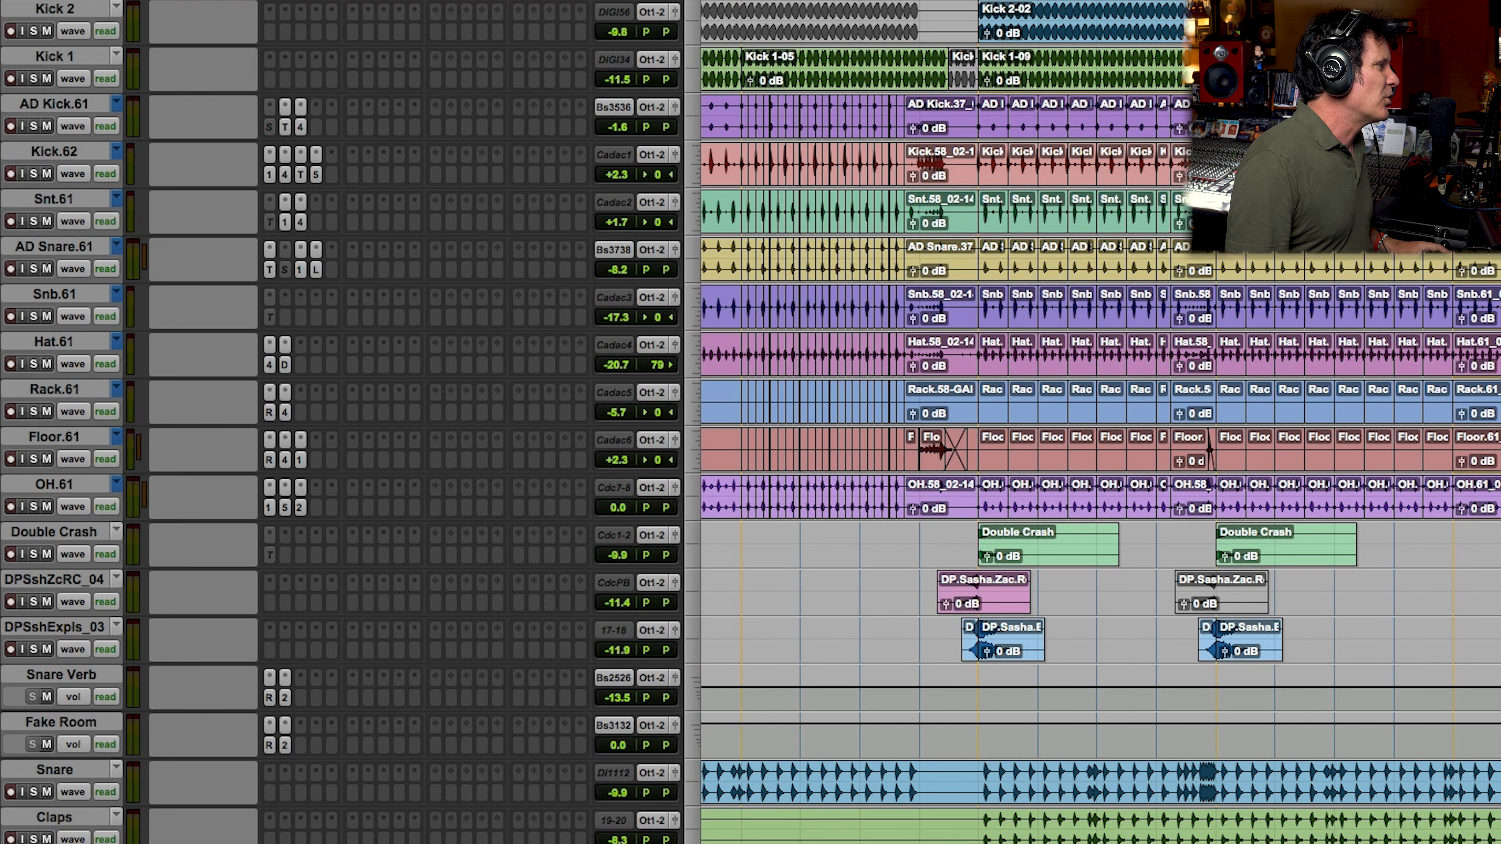
Step: Select the same song section across all kick, live drum, crash, effect and loop tracks, solo those tracks and play them
left_click_drag(980, 38, 1423, 39)
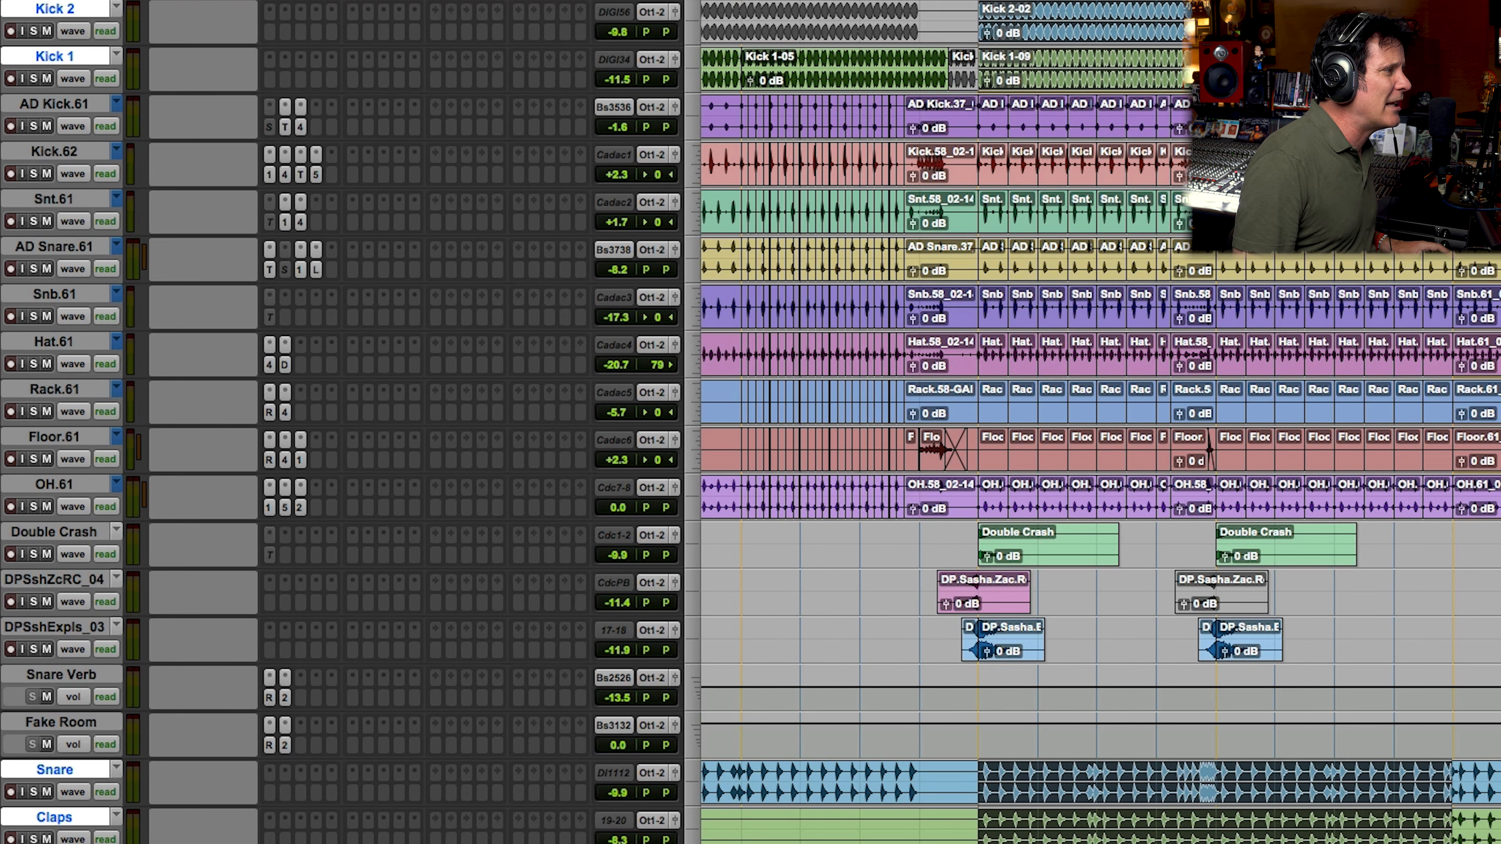
left_click(1401, 166, "shift")
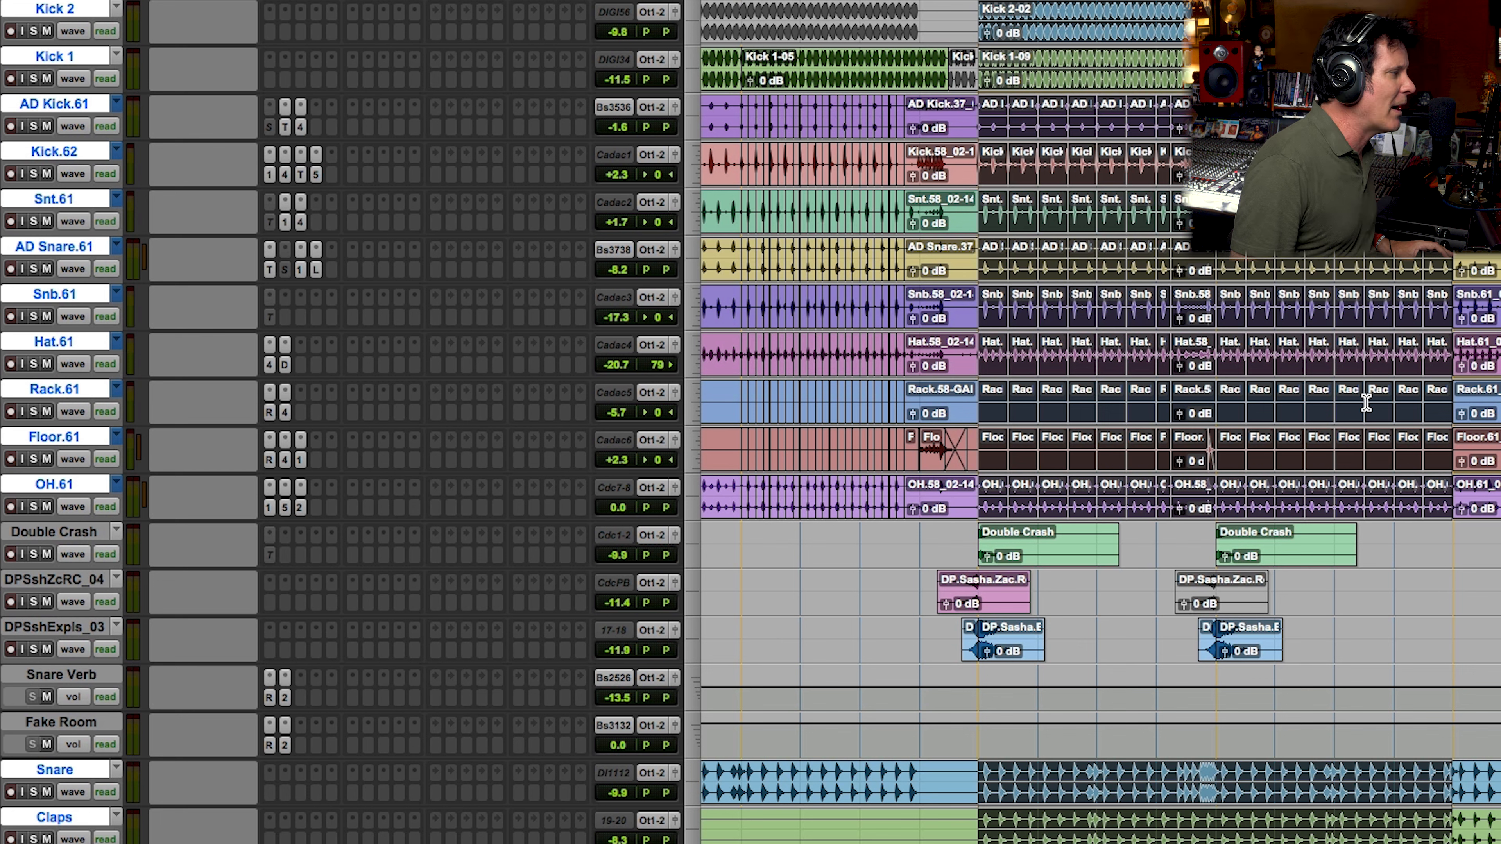
scroll(1365, 402, "down", 3)
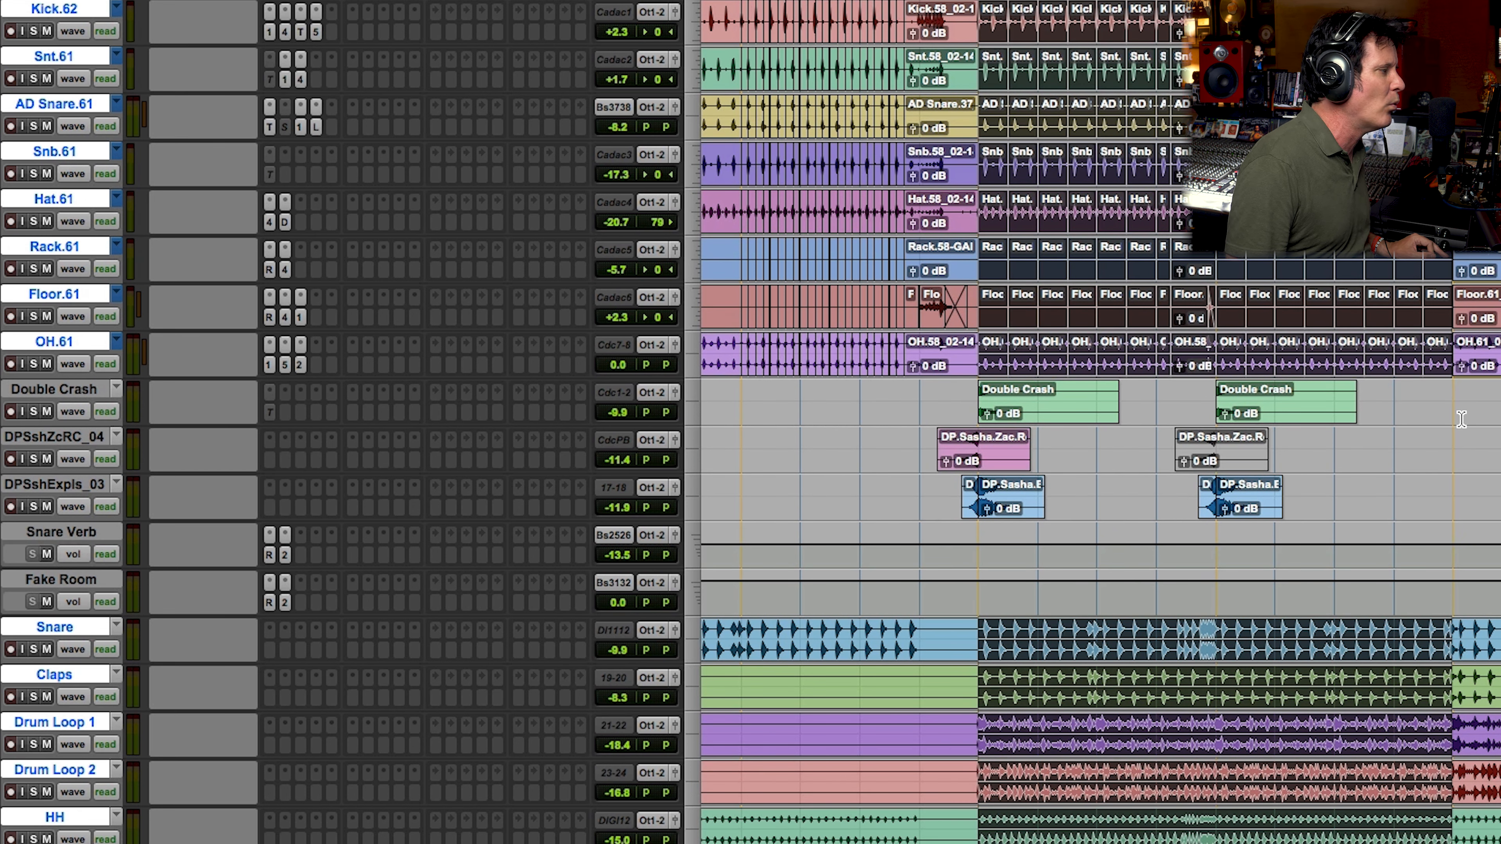
left_click(1419, 501, "shift")
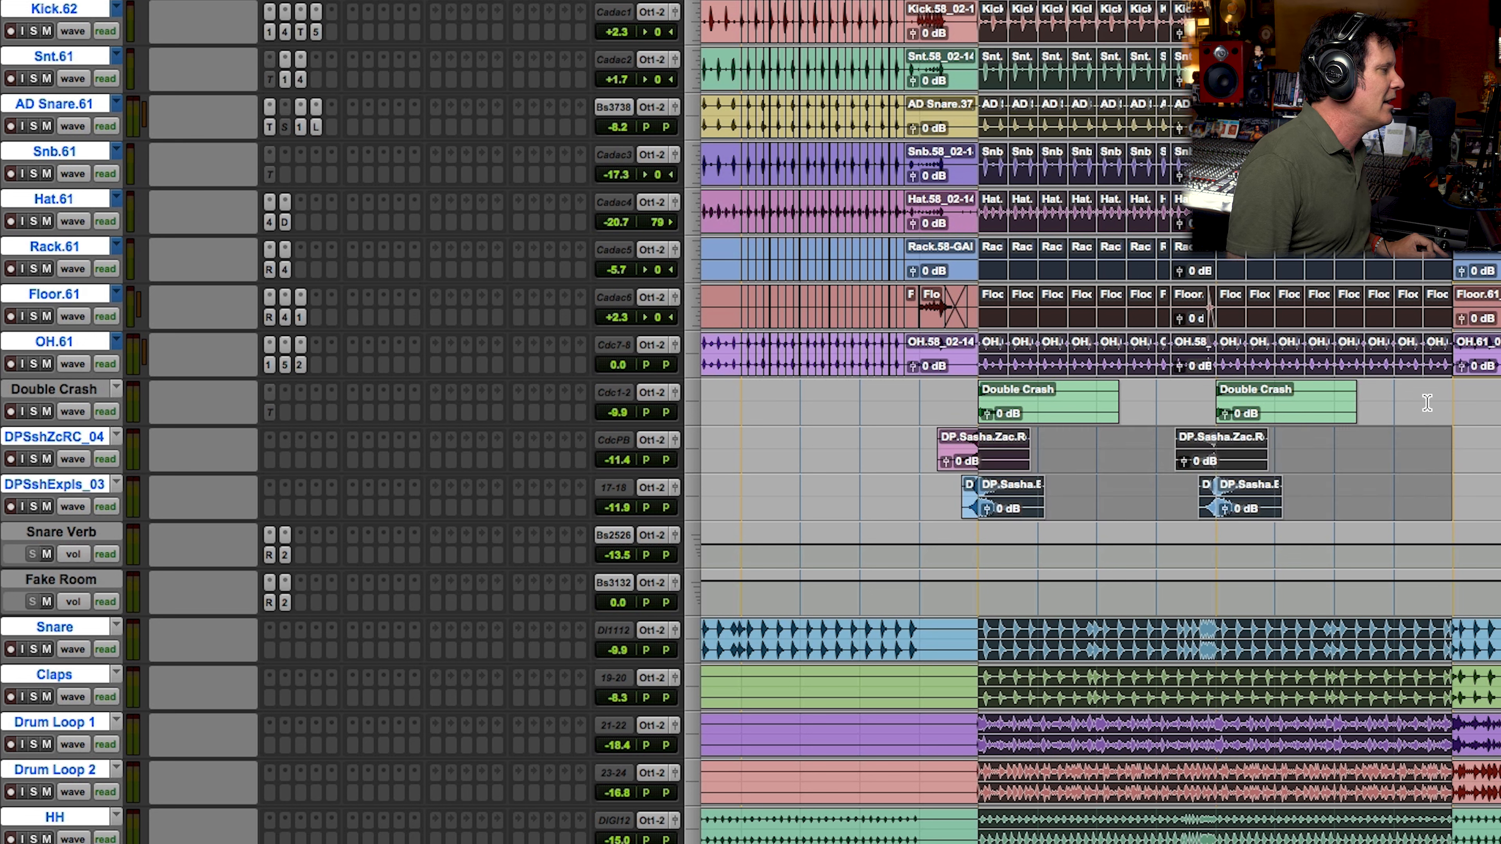
left_click(32, 411)
key("space")
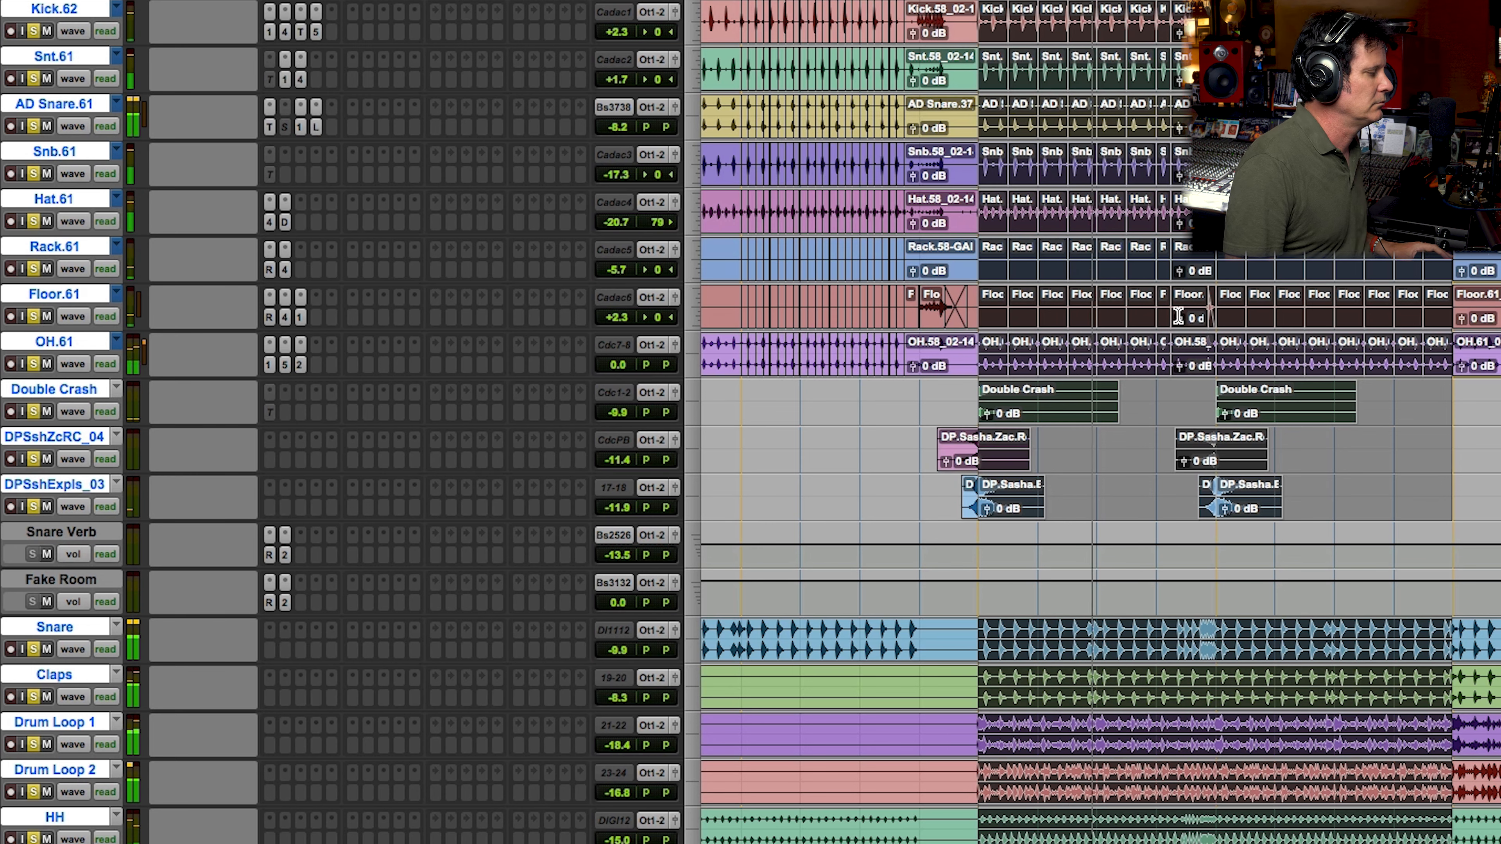
Step: Replace the full drum solo by soloing only Drum Loop 1, Drum Loop 2, HH and Claps during playback
scroll(1178, 316, "down", 4)
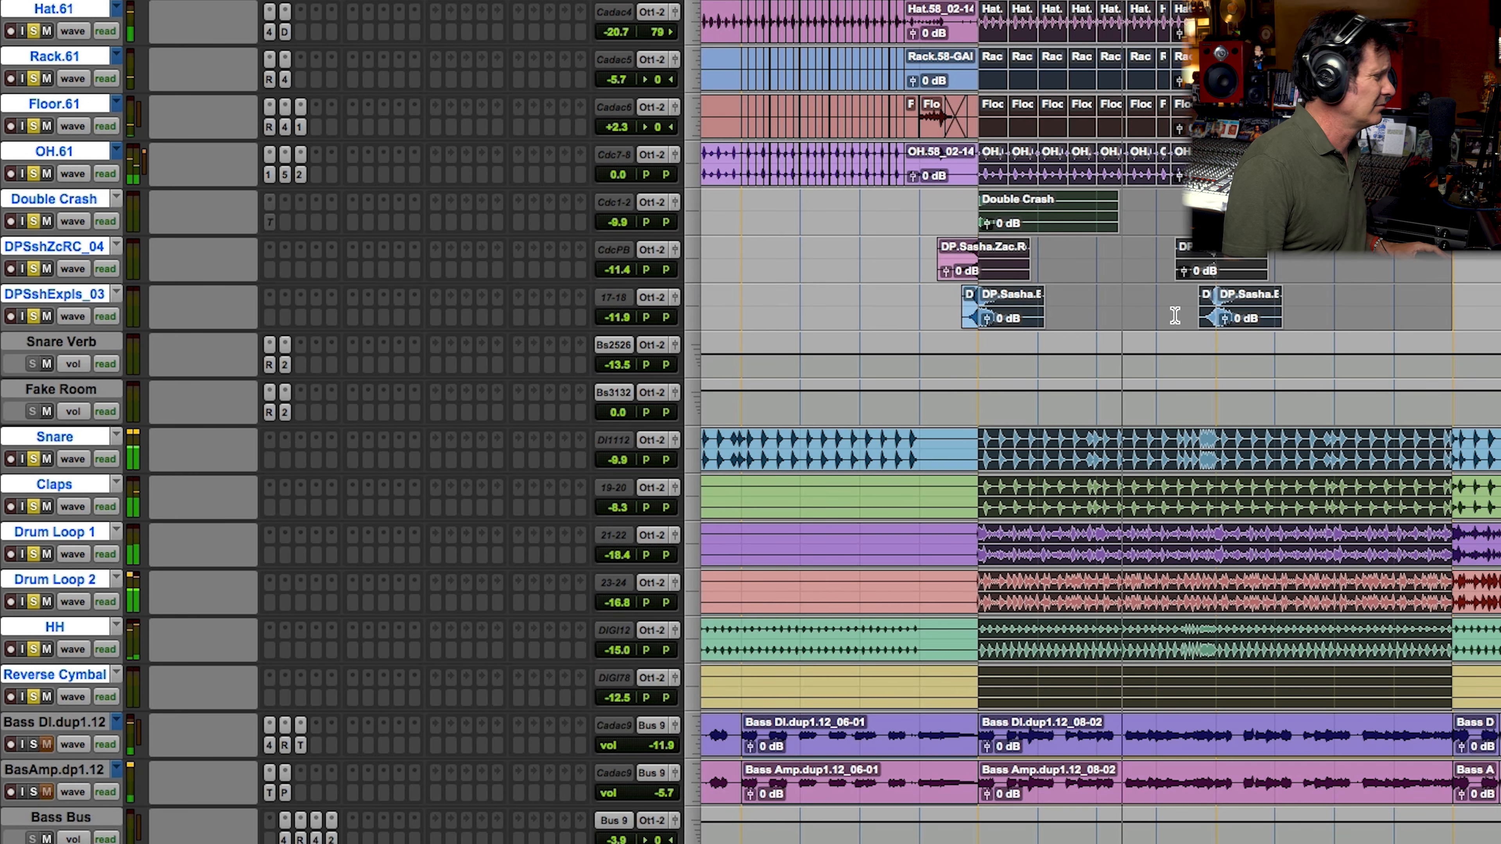
scroll(1173, 292, "up", 7)
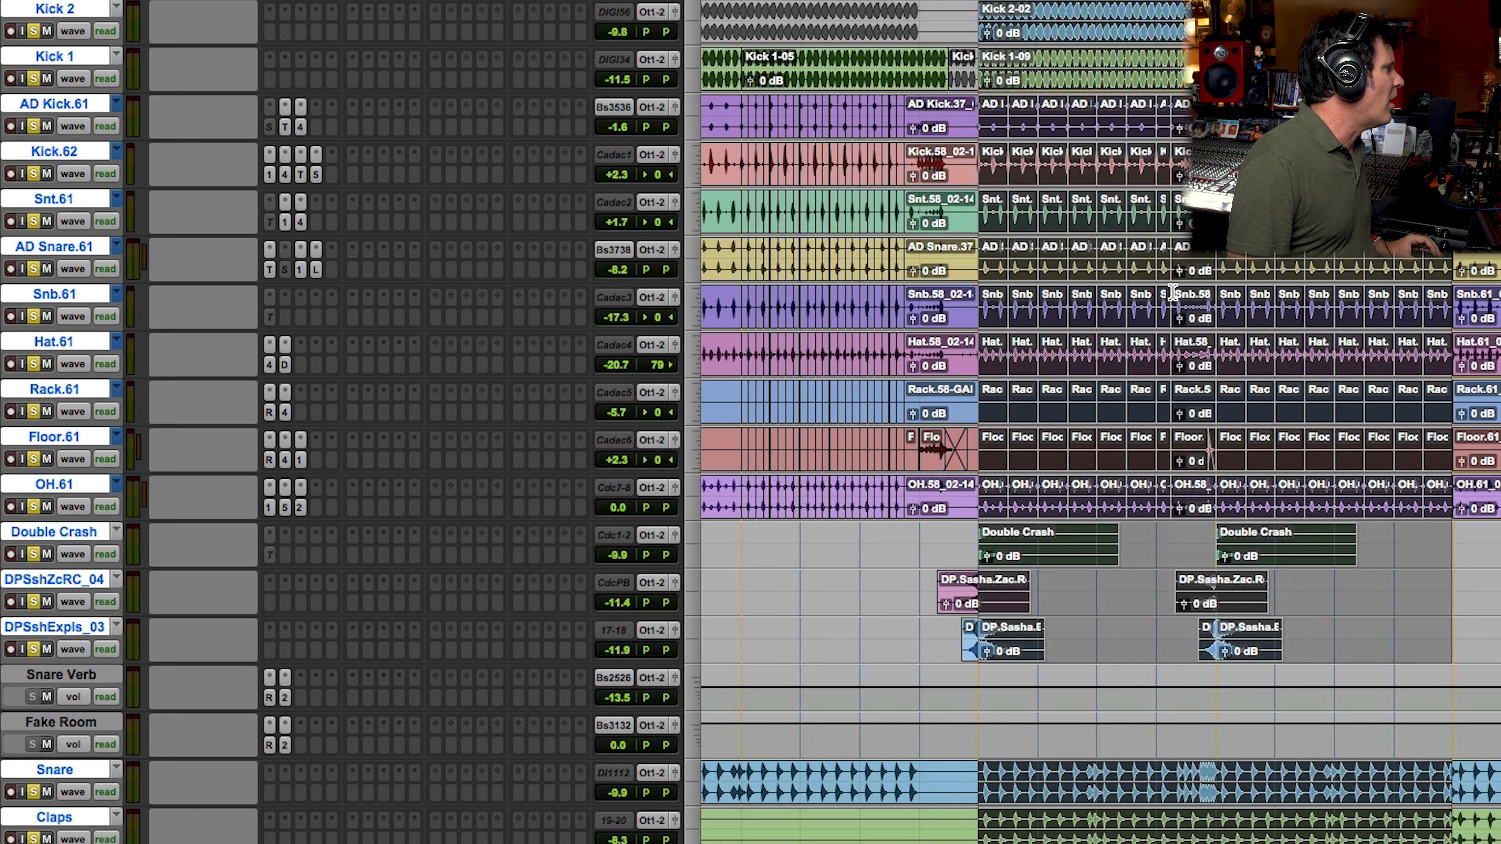
scroll(1158, 299, "down", 7)
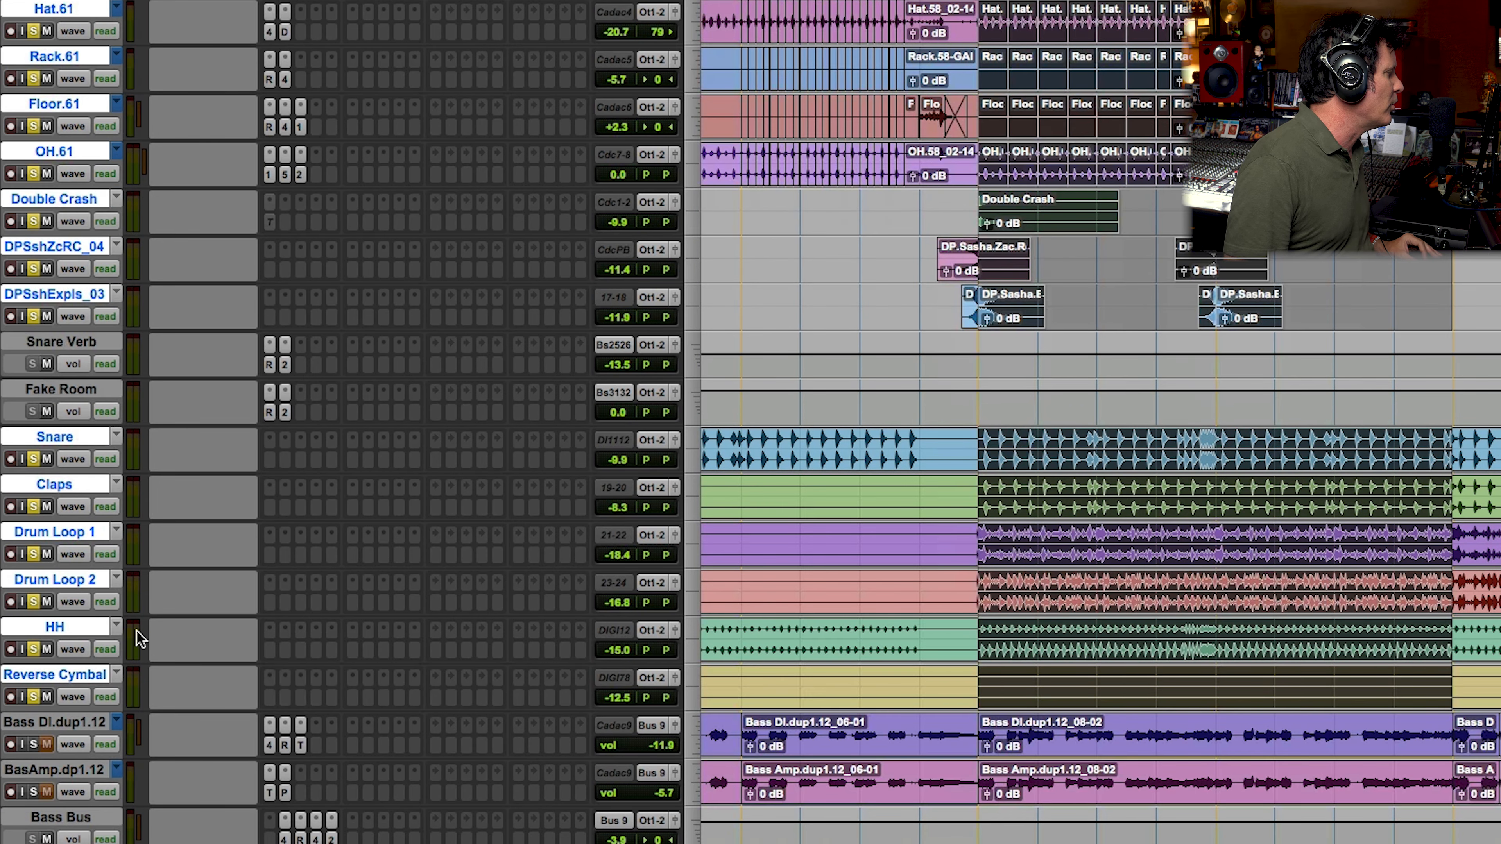
left_click(34, 554, "super")
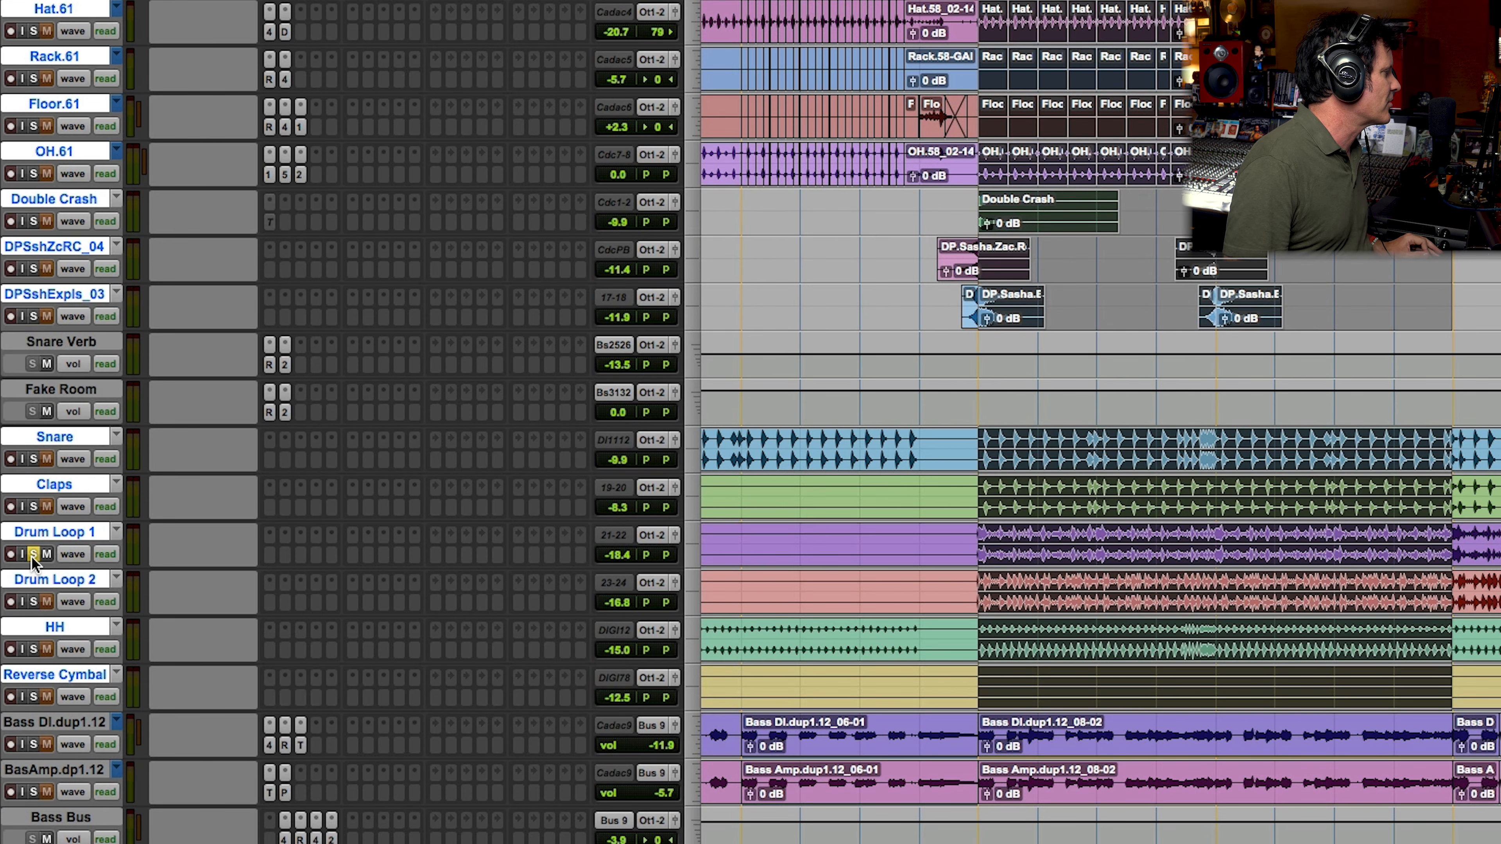
left_click(34, 601)
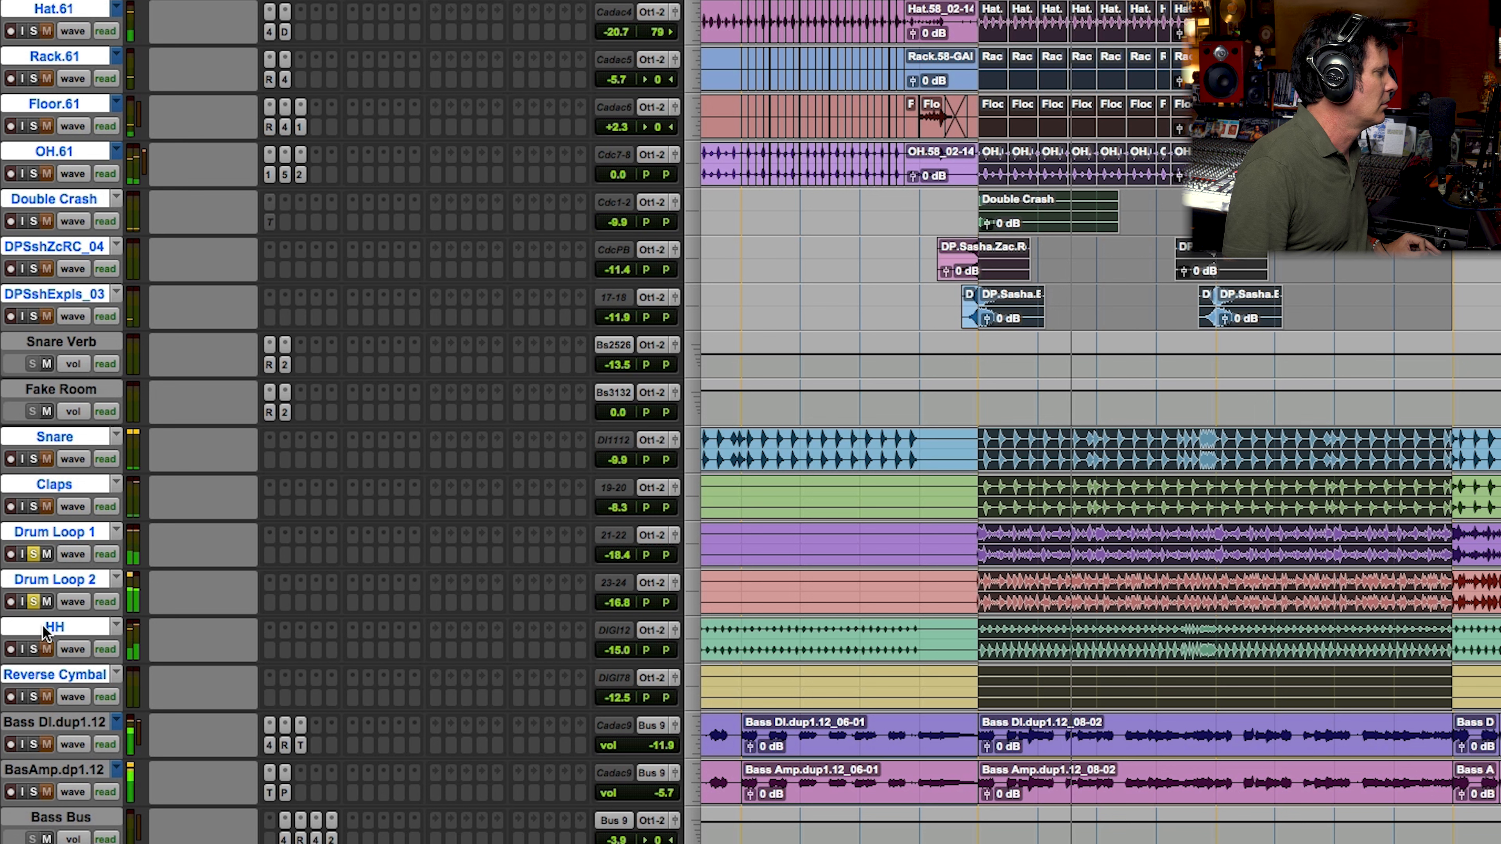
left_click(33, 650)
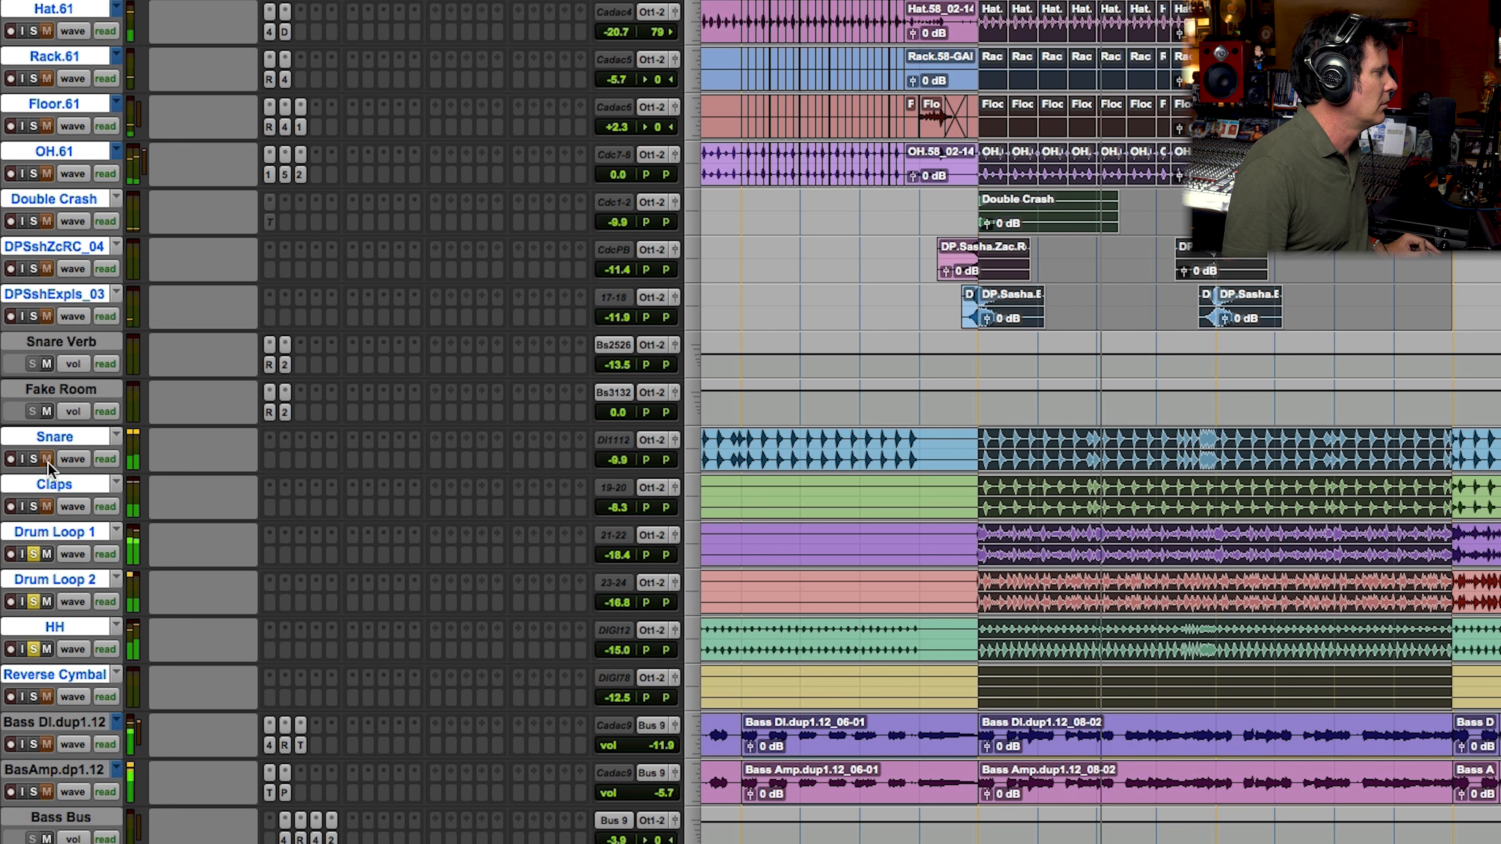
left_click(33, 507)
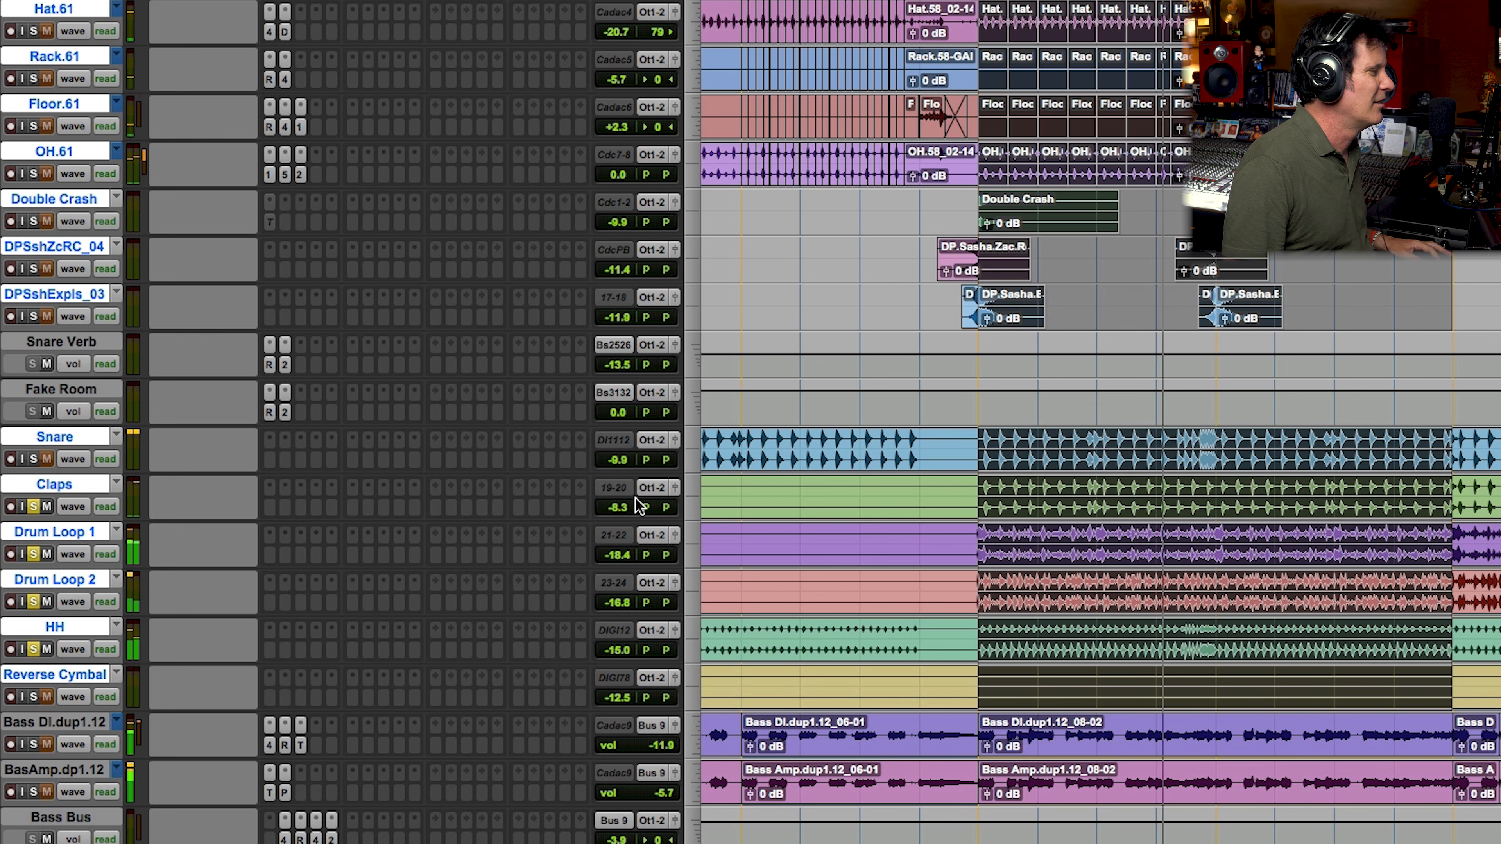
Step: Route the Claps, Drum Loop 1, Drum Loop 2 and HH tracks through Bus 1-2 to a new track named Loops
key("F5")
left_click_drag(916, 512, 1496, 509)
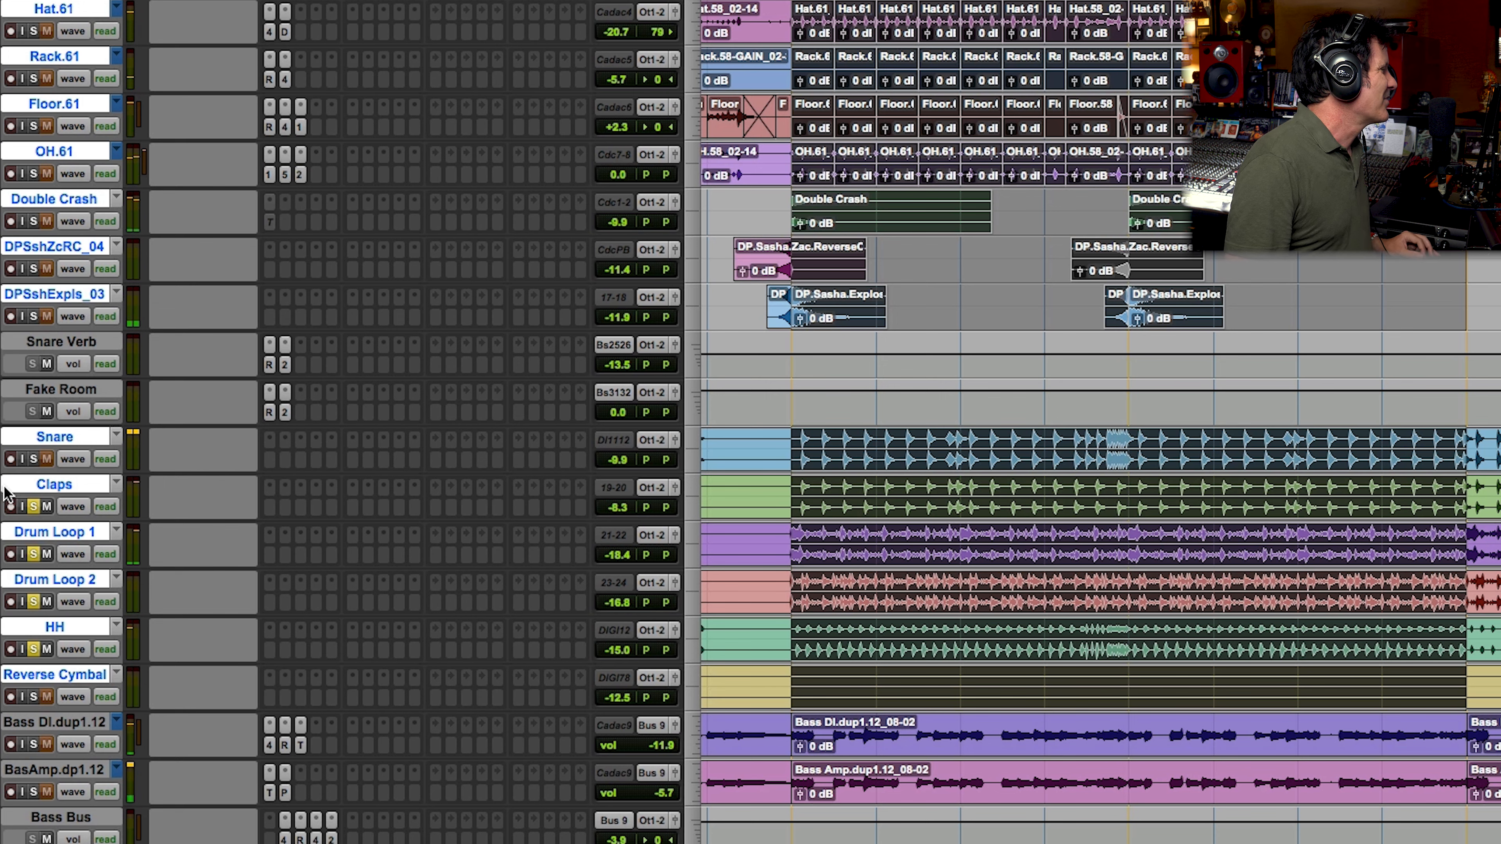
left_click(40, 482, "alt")
left_click(67, 627, "shift")
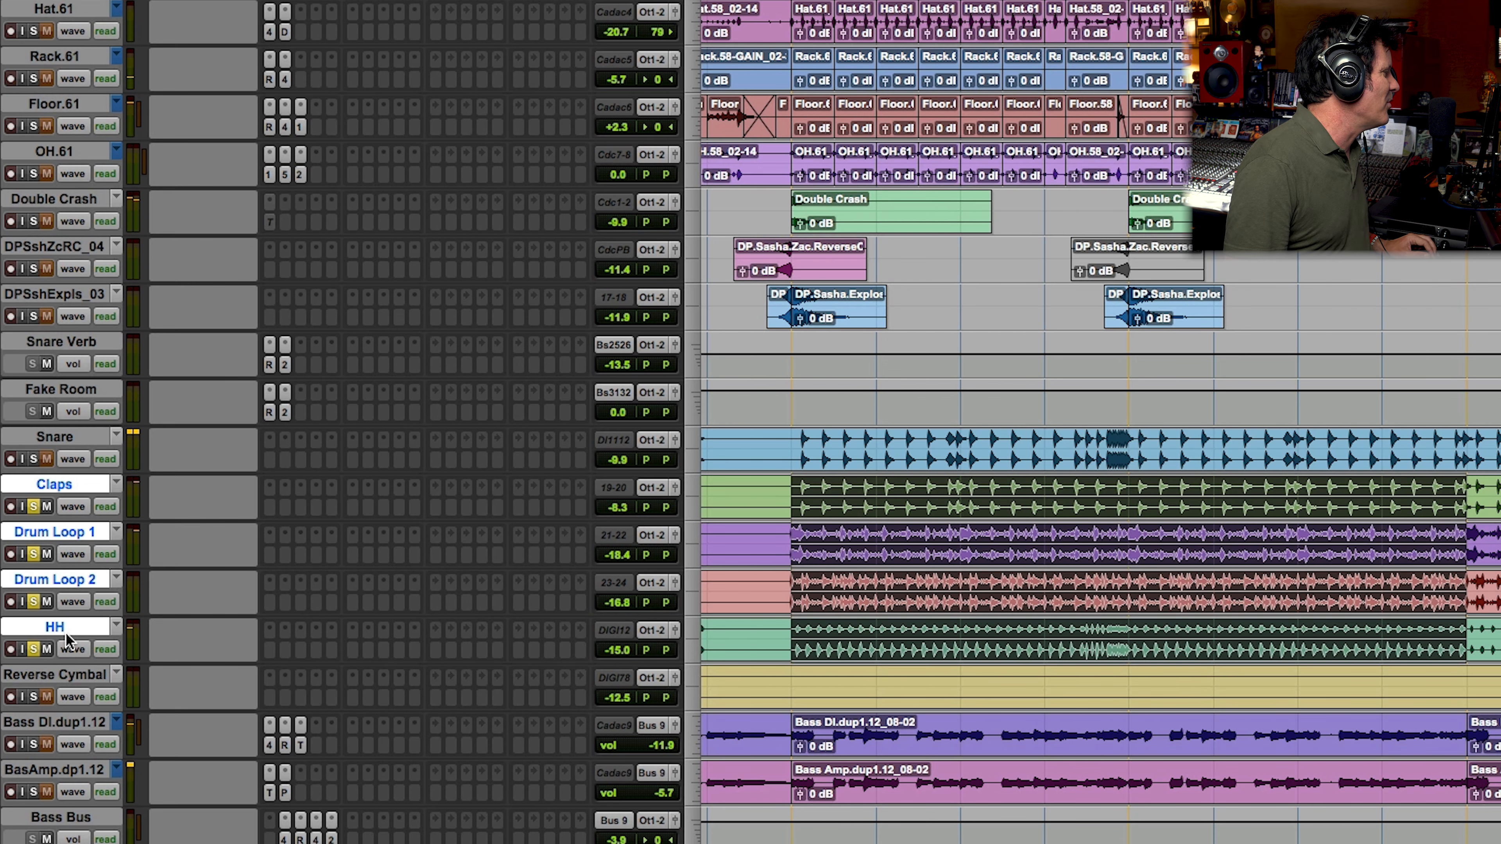
left_click(654, 508)
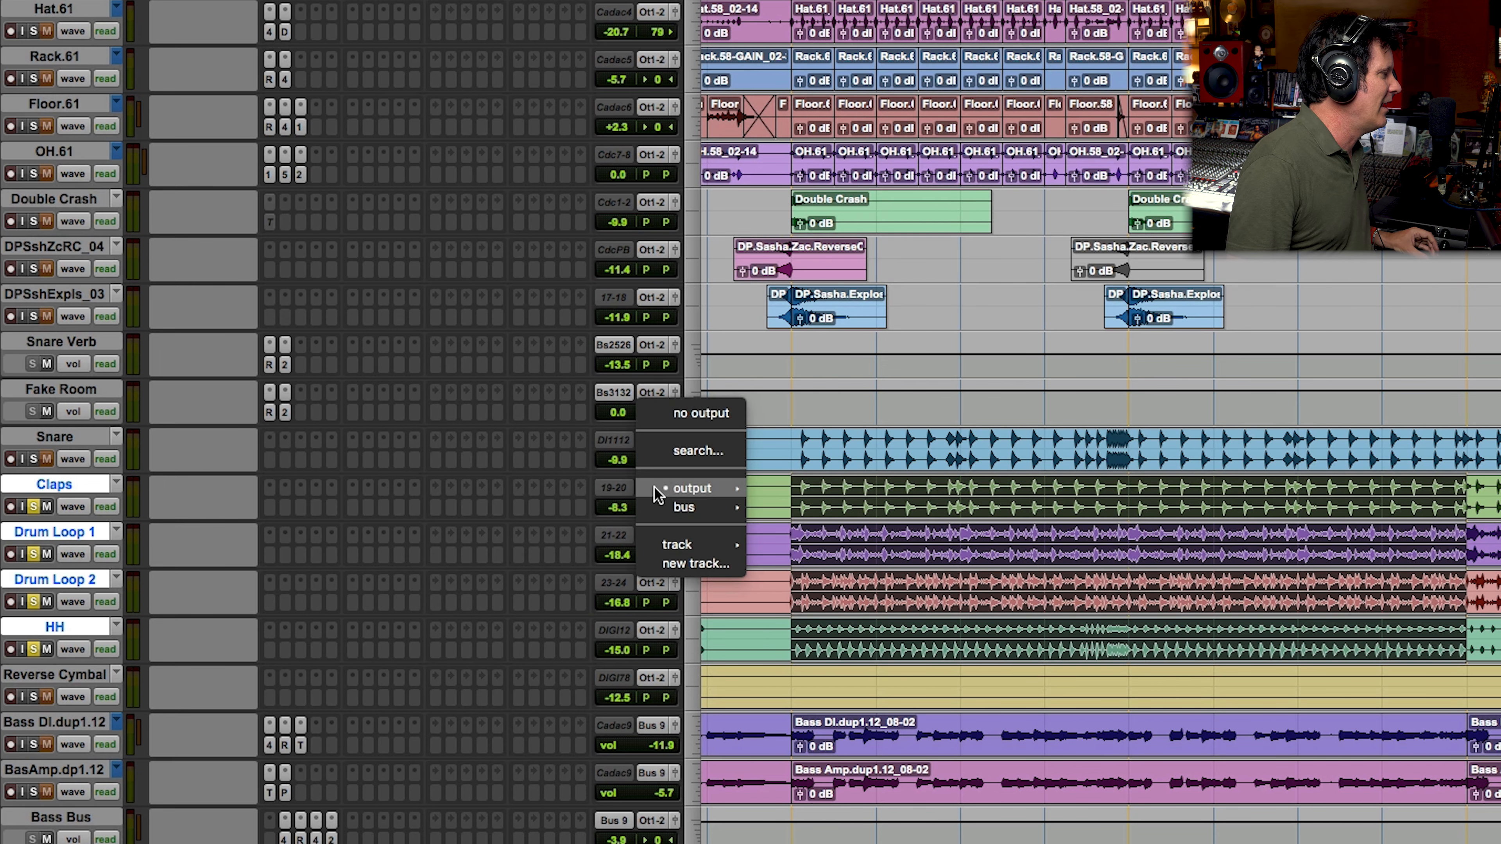
mouse_move(684, 506)
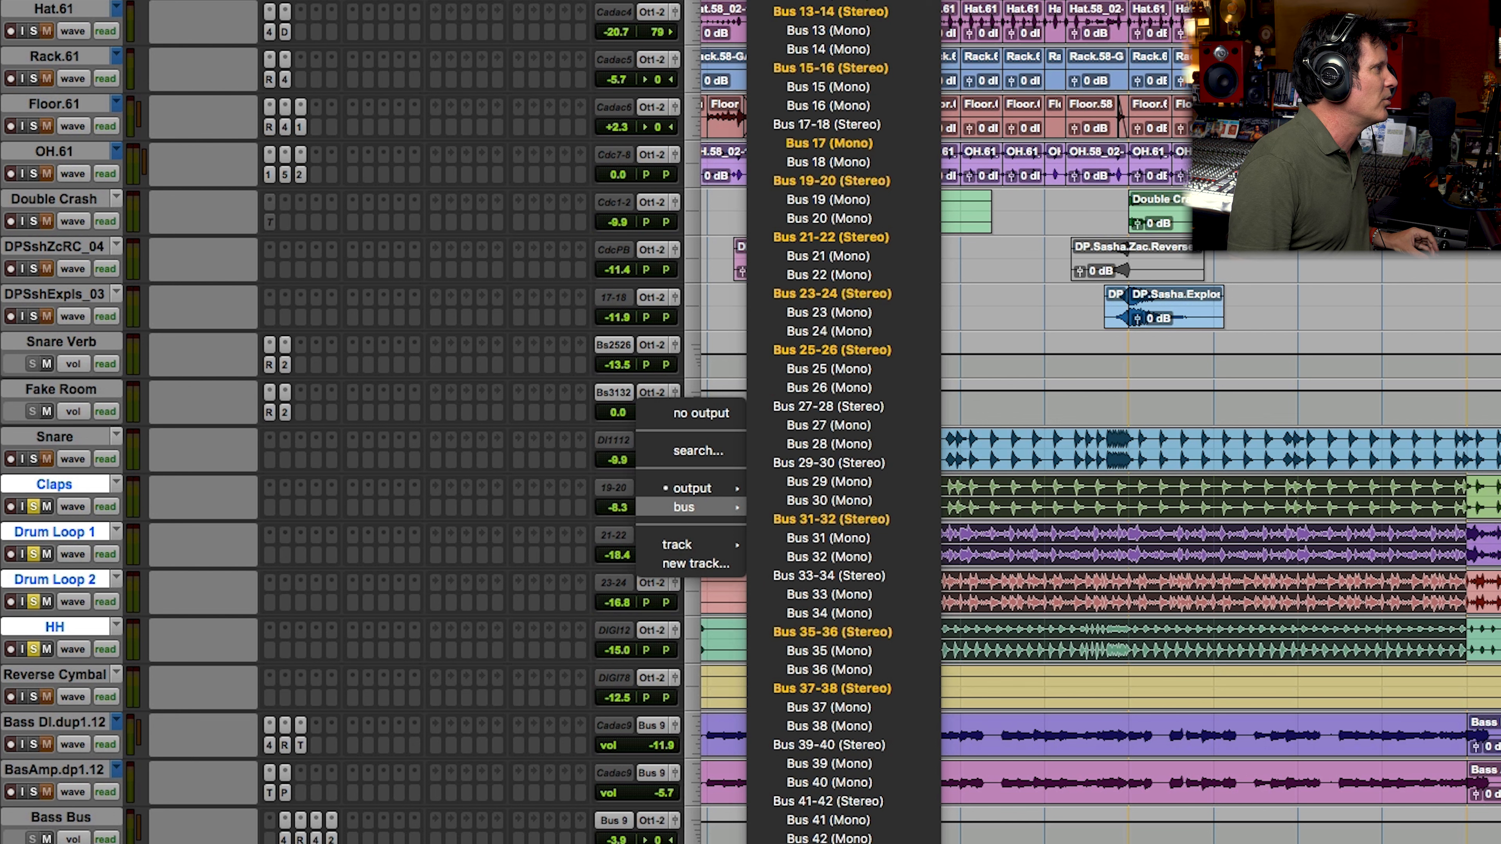
left_click(1099, 567)
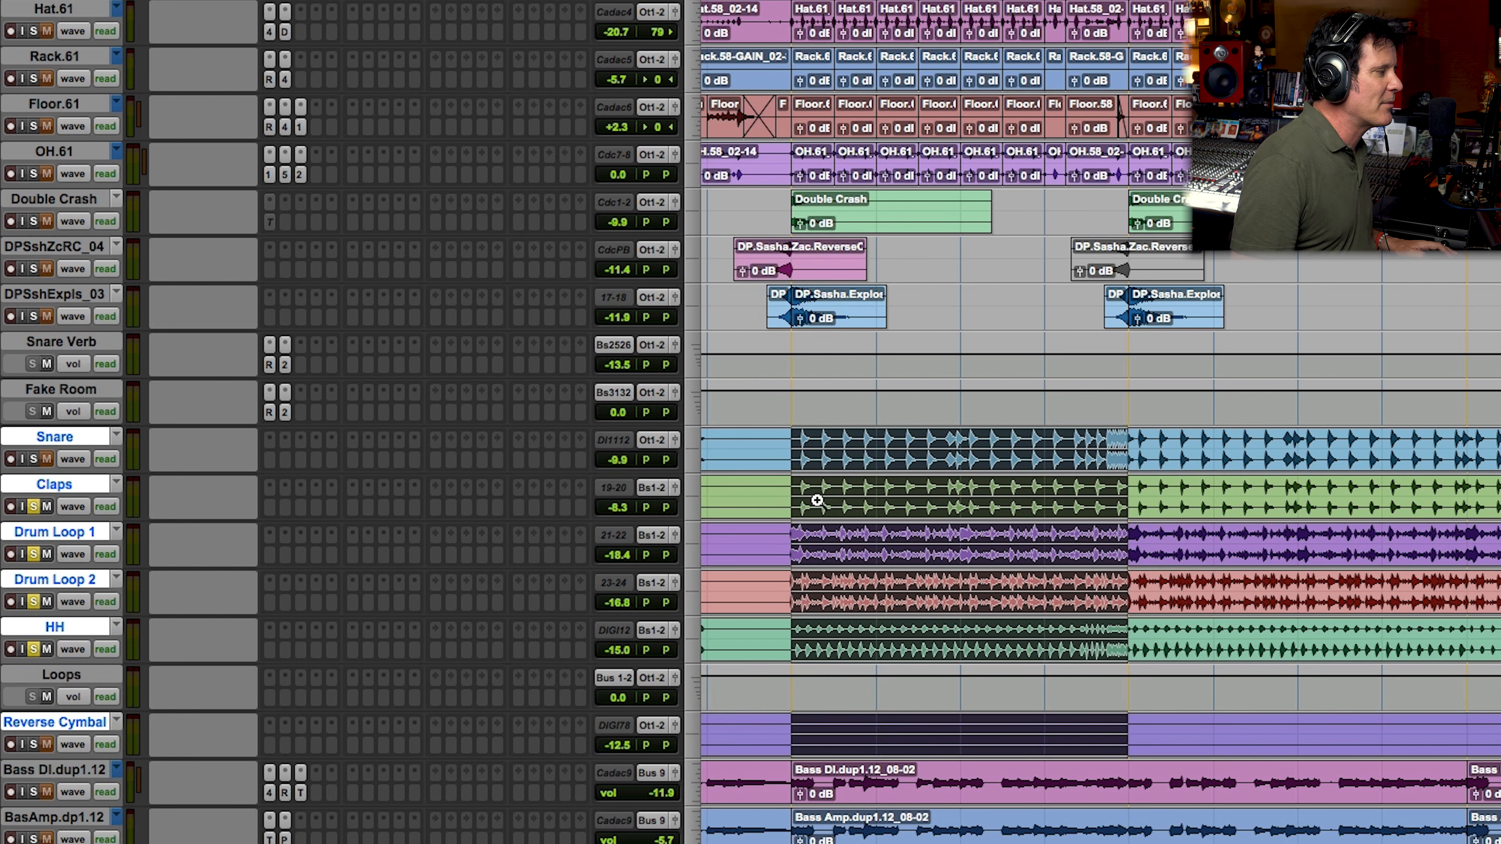
Step: Zoom in on the loop section, start playback and set the Loops track height to medium
left_click_drag(762, 501, 1294, 488)
key("space")
left_click(691, 700)
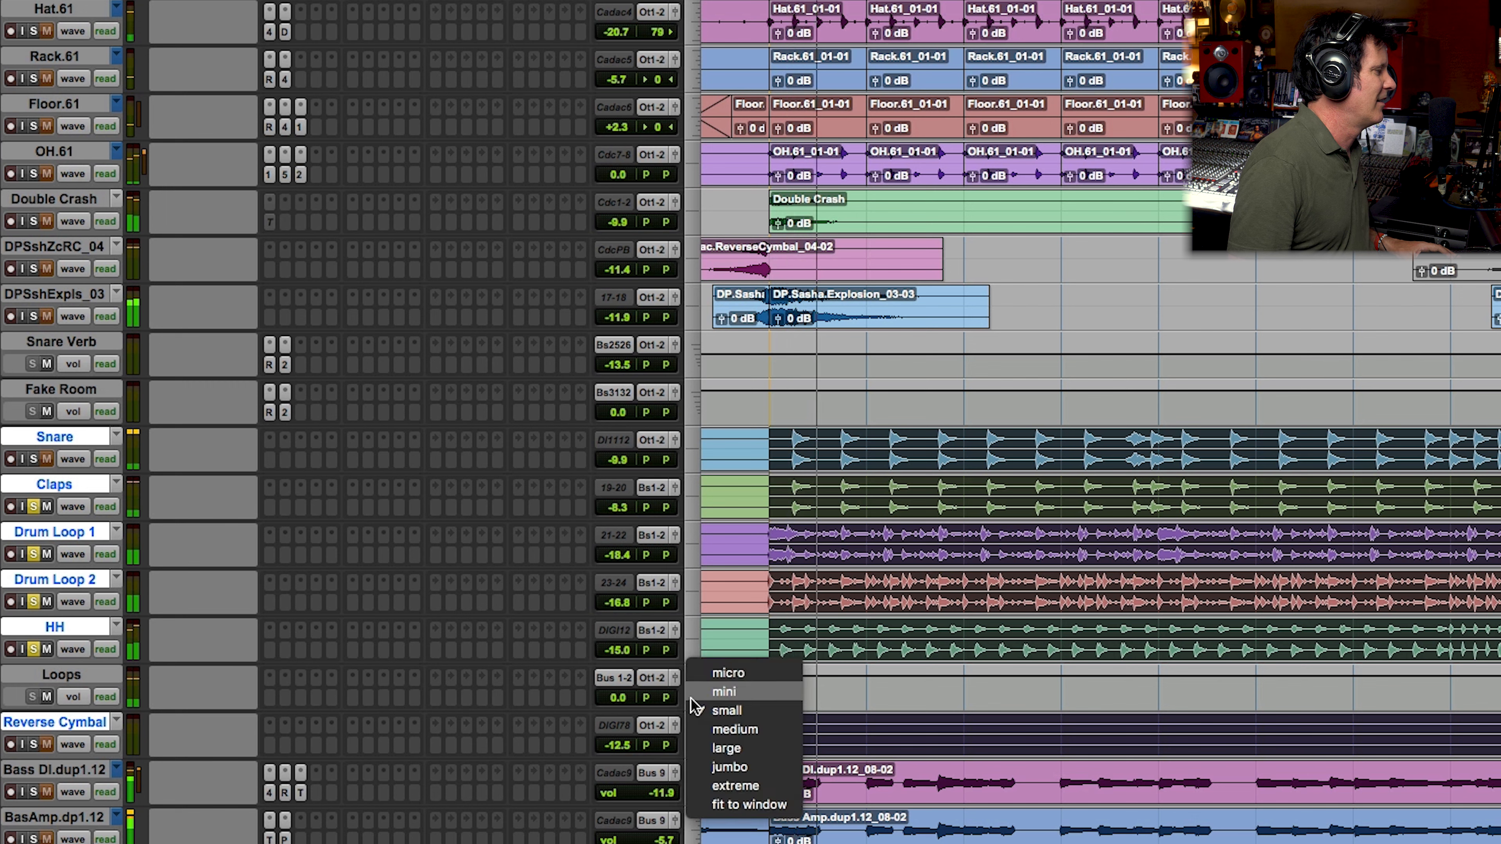
left_click(704, 729)
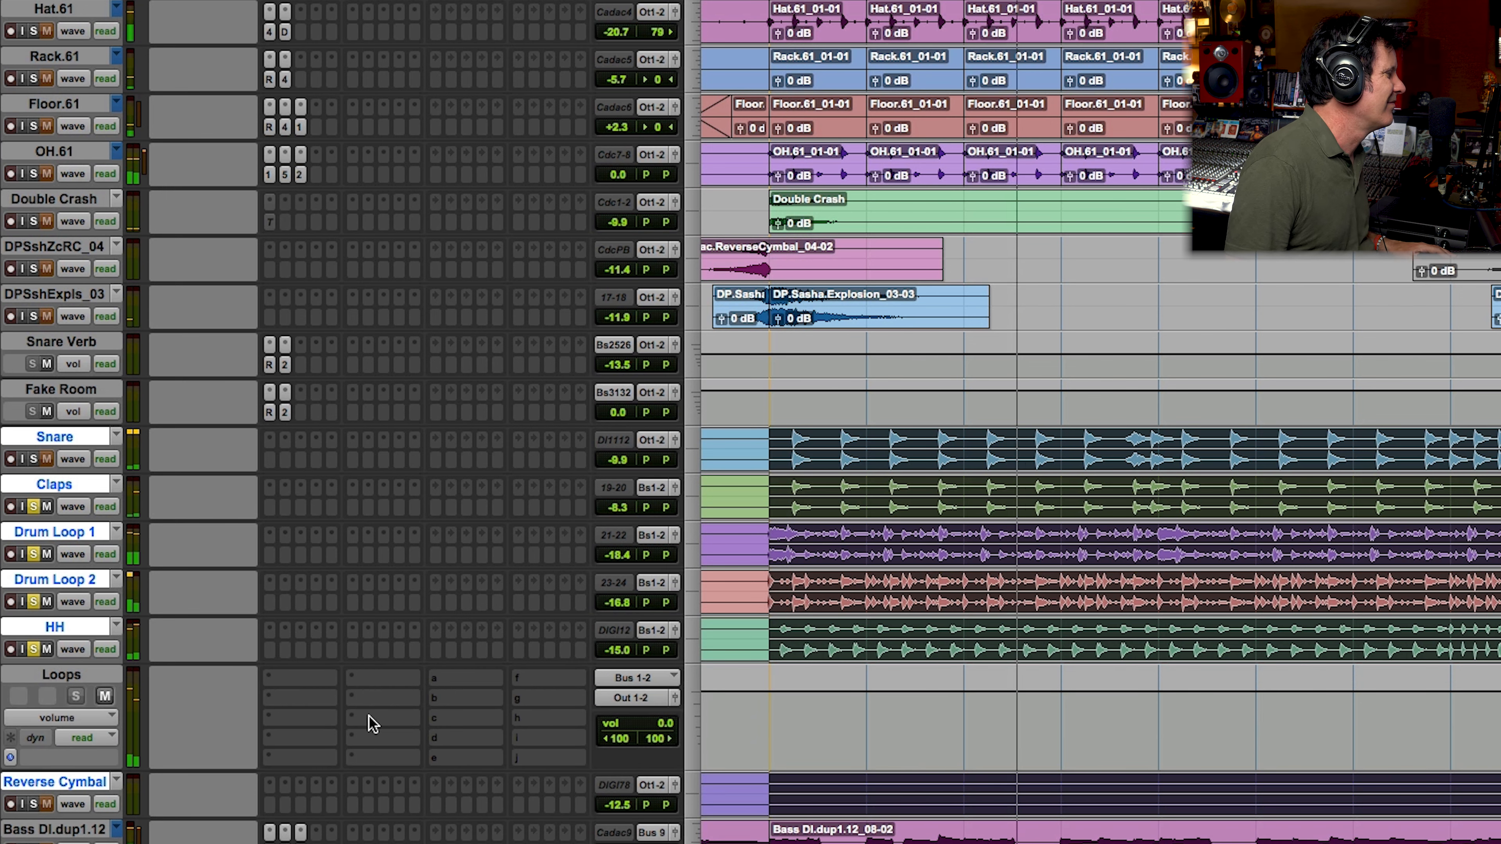
Step: Insert BABY Audio's multichannel IHNY-2 (stereo) plug-in on the Loops track
left_click(352, 680)
mouse_move(372, 678)
mouse_move(562, 349)
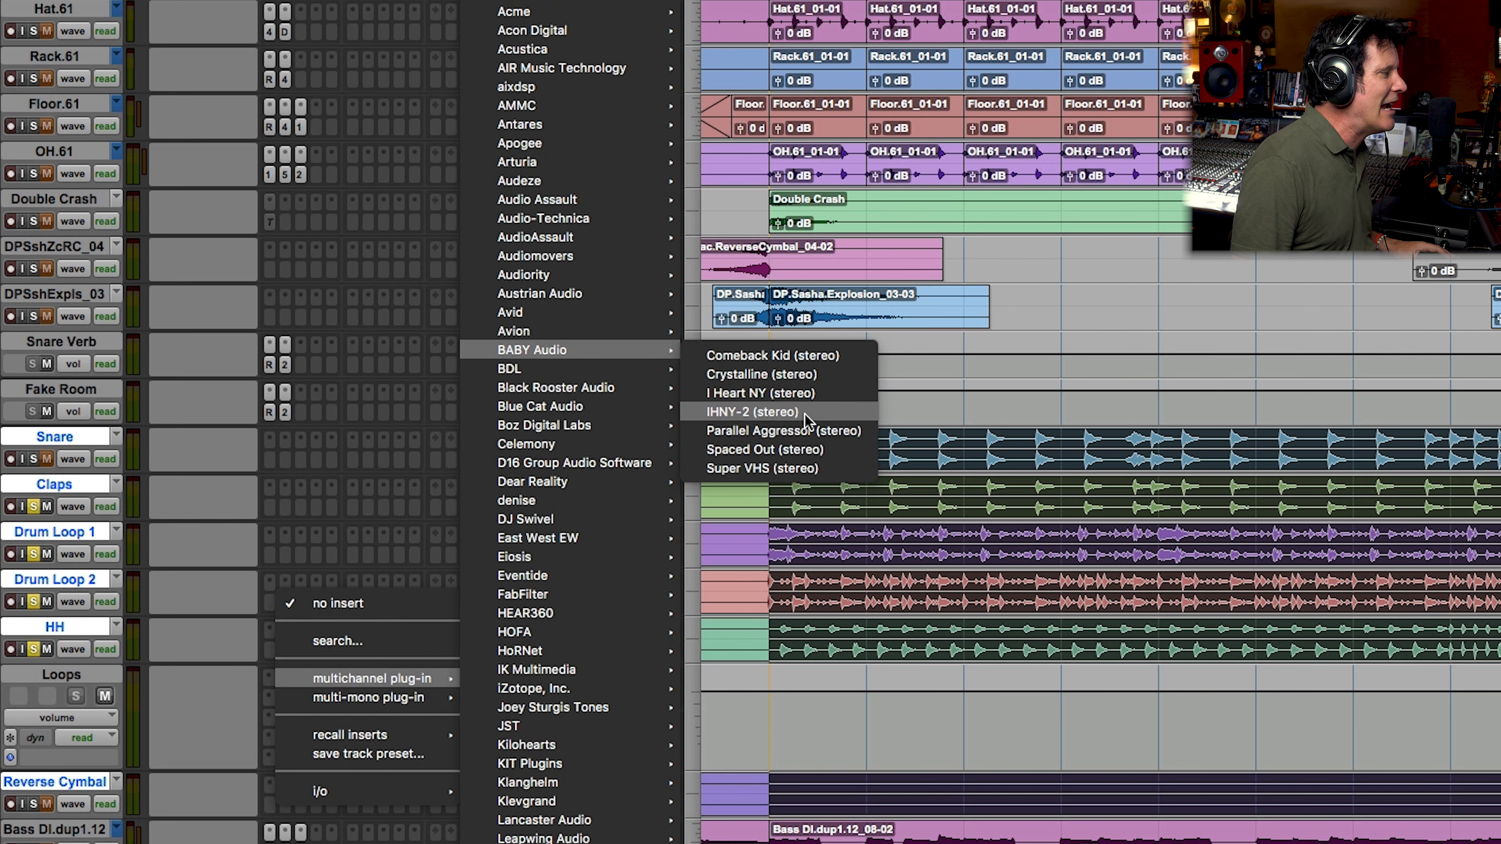
left_click(804, 415)
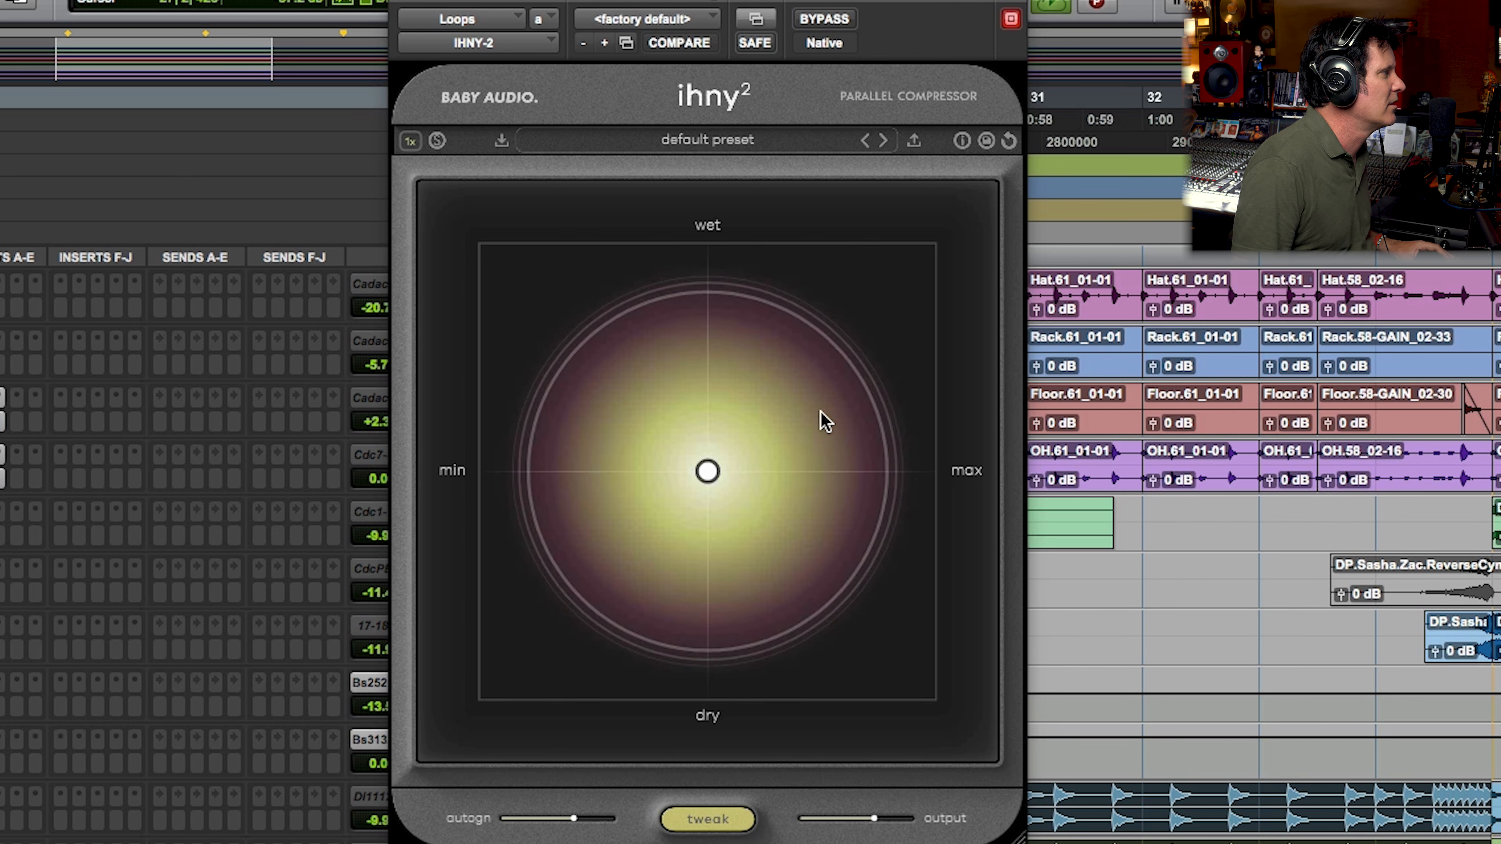
Step: Compare the loops with IHNY-2 bypassed and active, and move its control point to 100% wet with about 47% amount
left_click(841, 18)
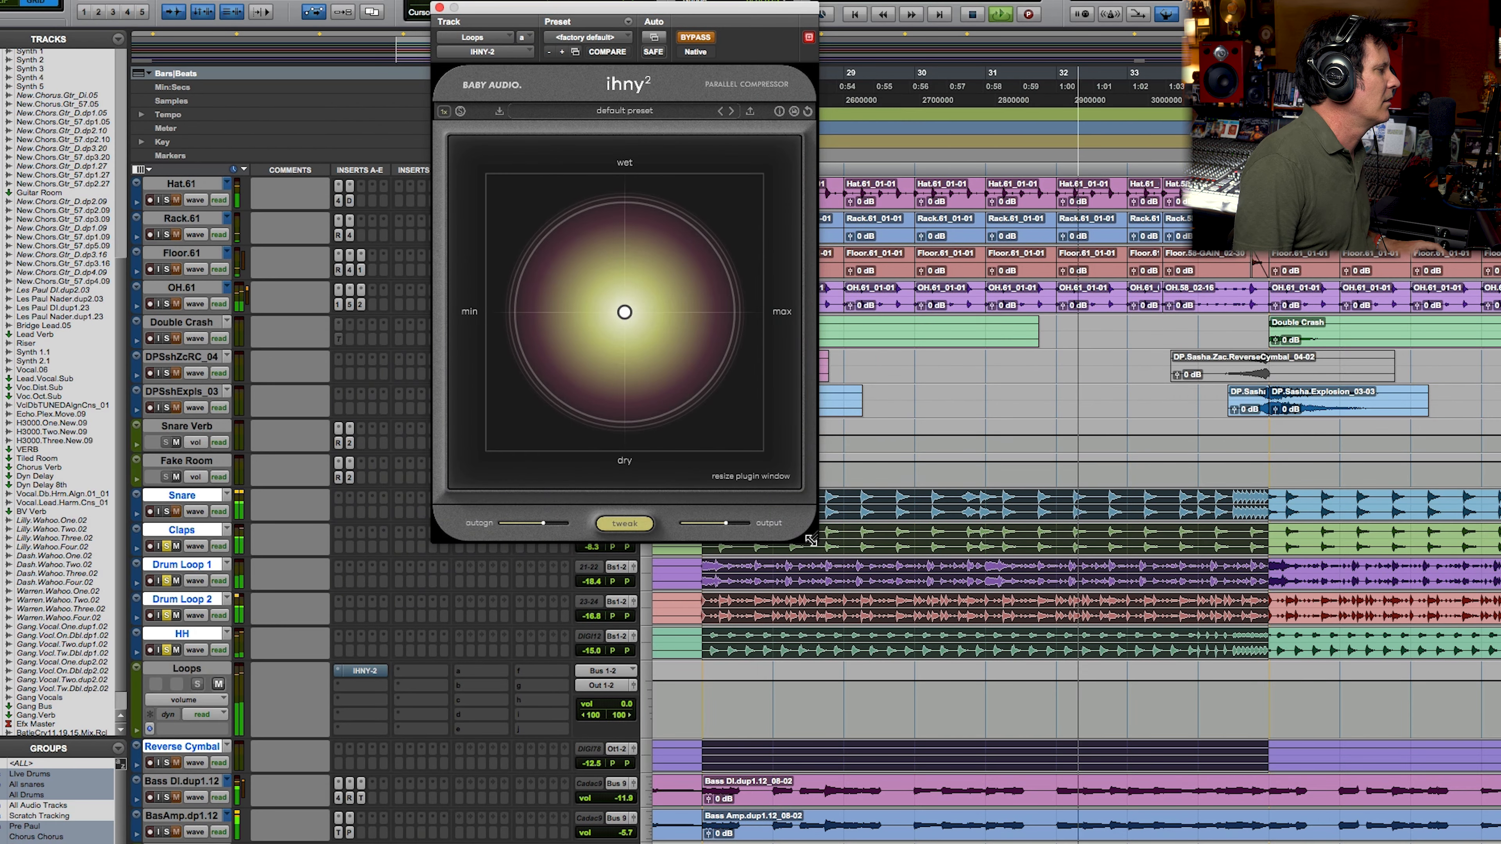
left_click_drag(811, 539, 1048, 834)
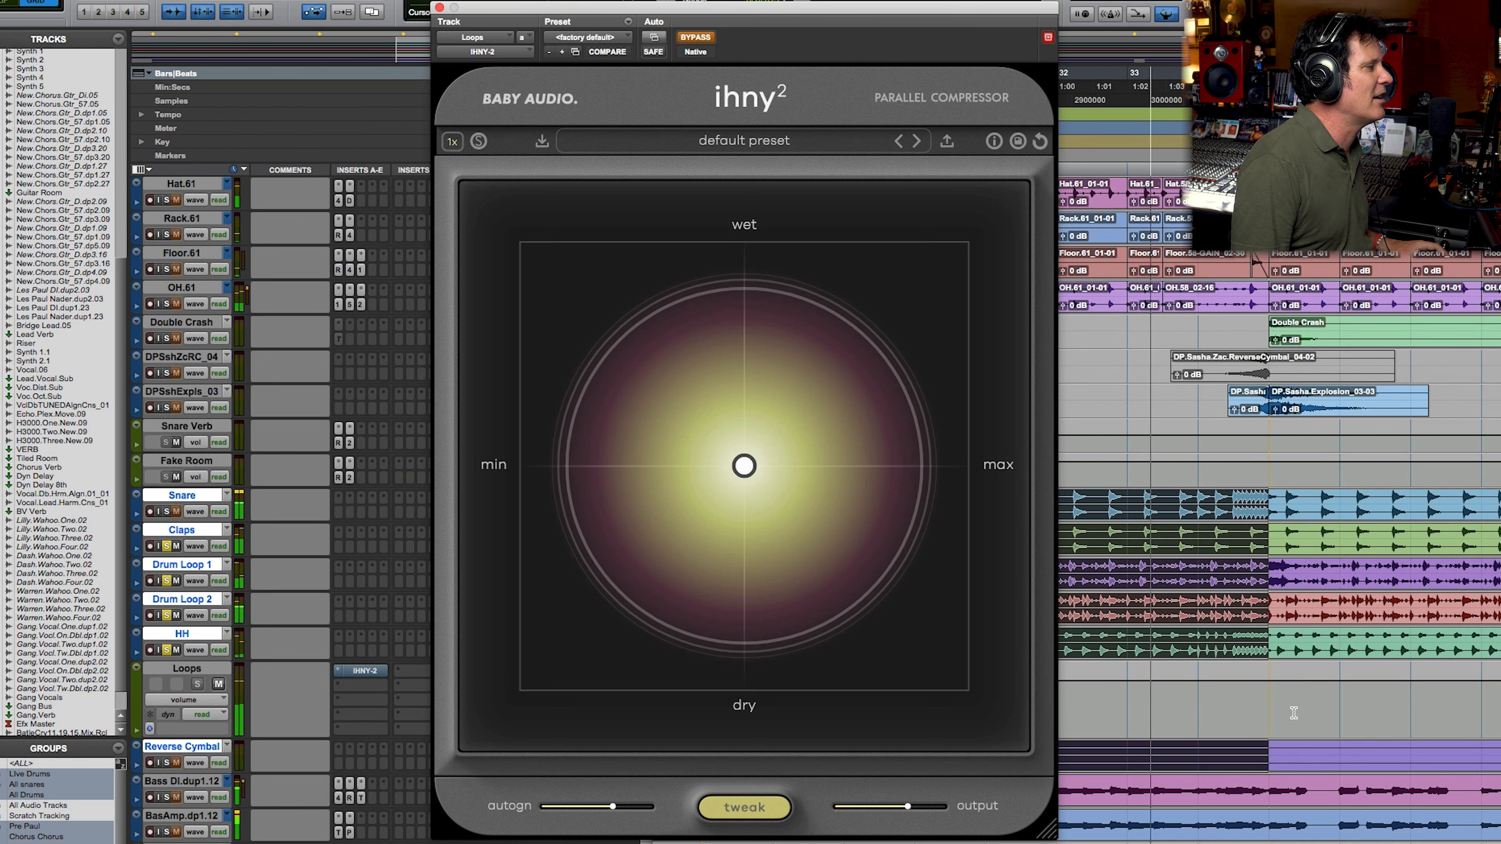
left_click(695, 37)
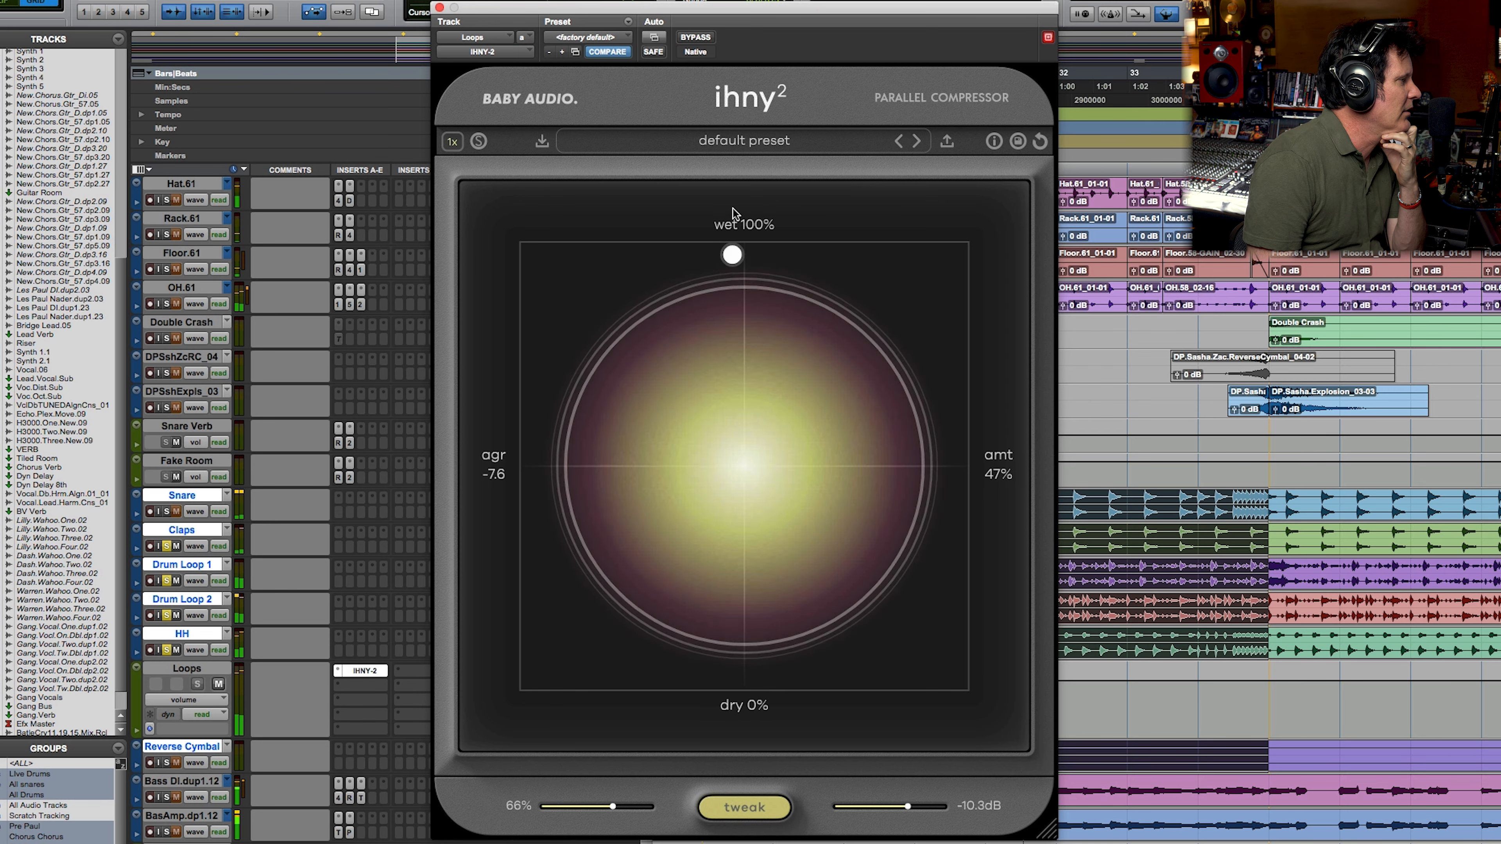
Step: Lower the IHNY-2 auto gain to about 47% and compare the loops with the plug-in active and bypassed
left_click_drag(613, 806, 579, 807)
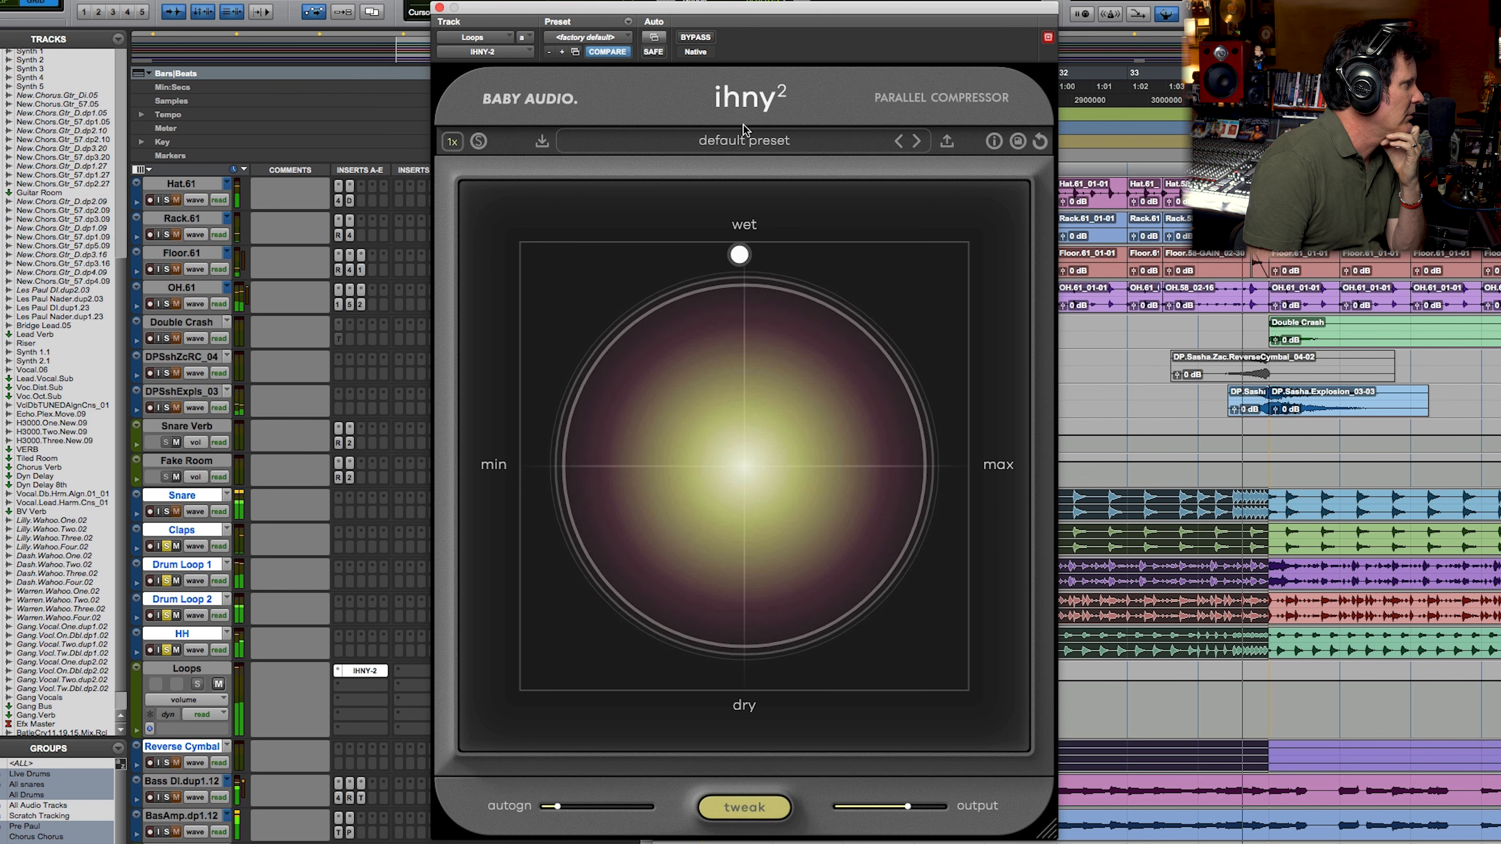
left_click(696, 37)
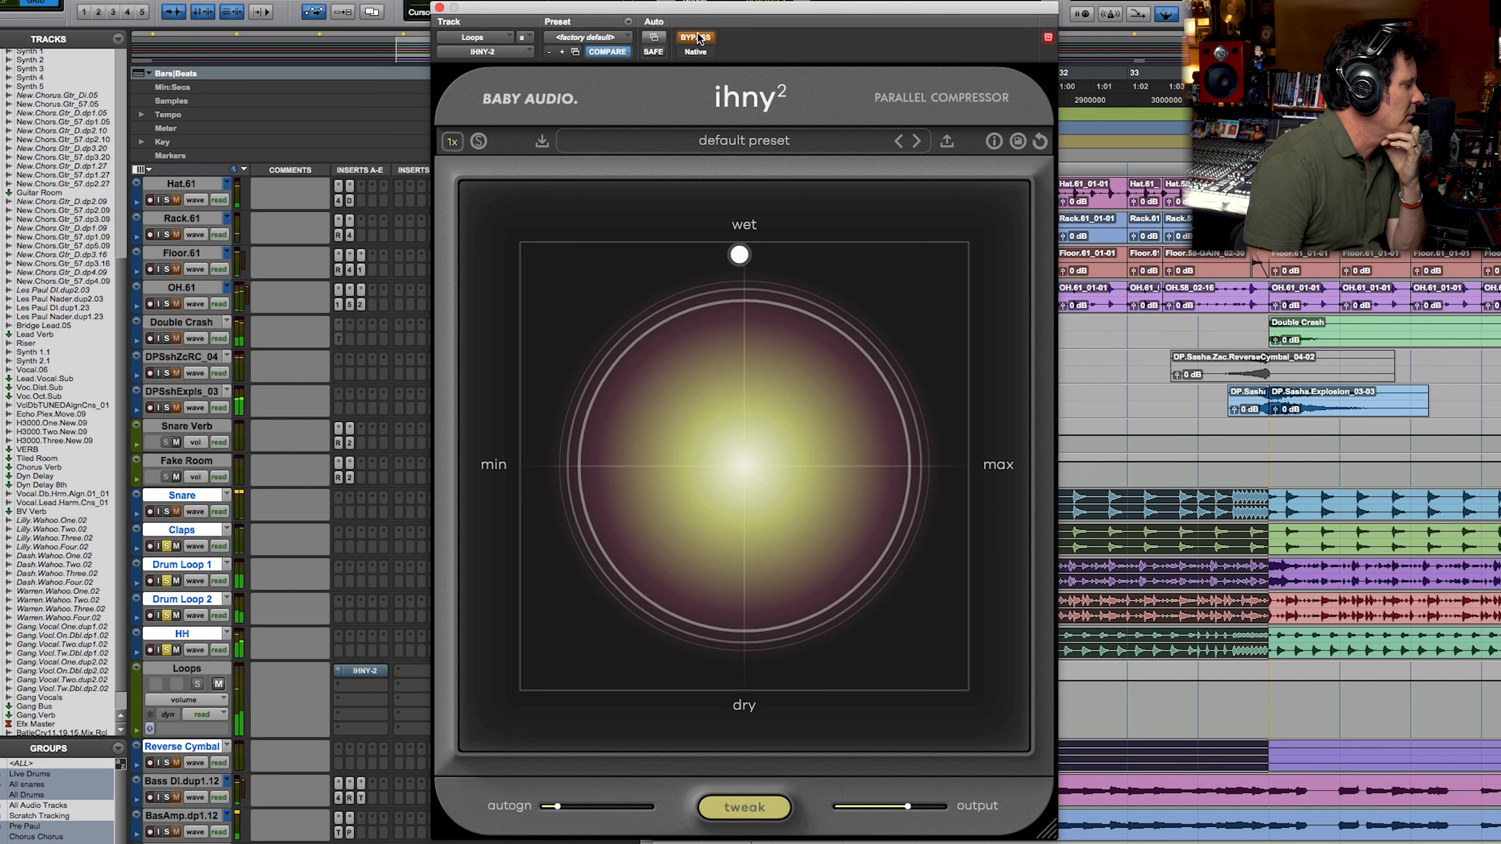
left_click(697, 37)
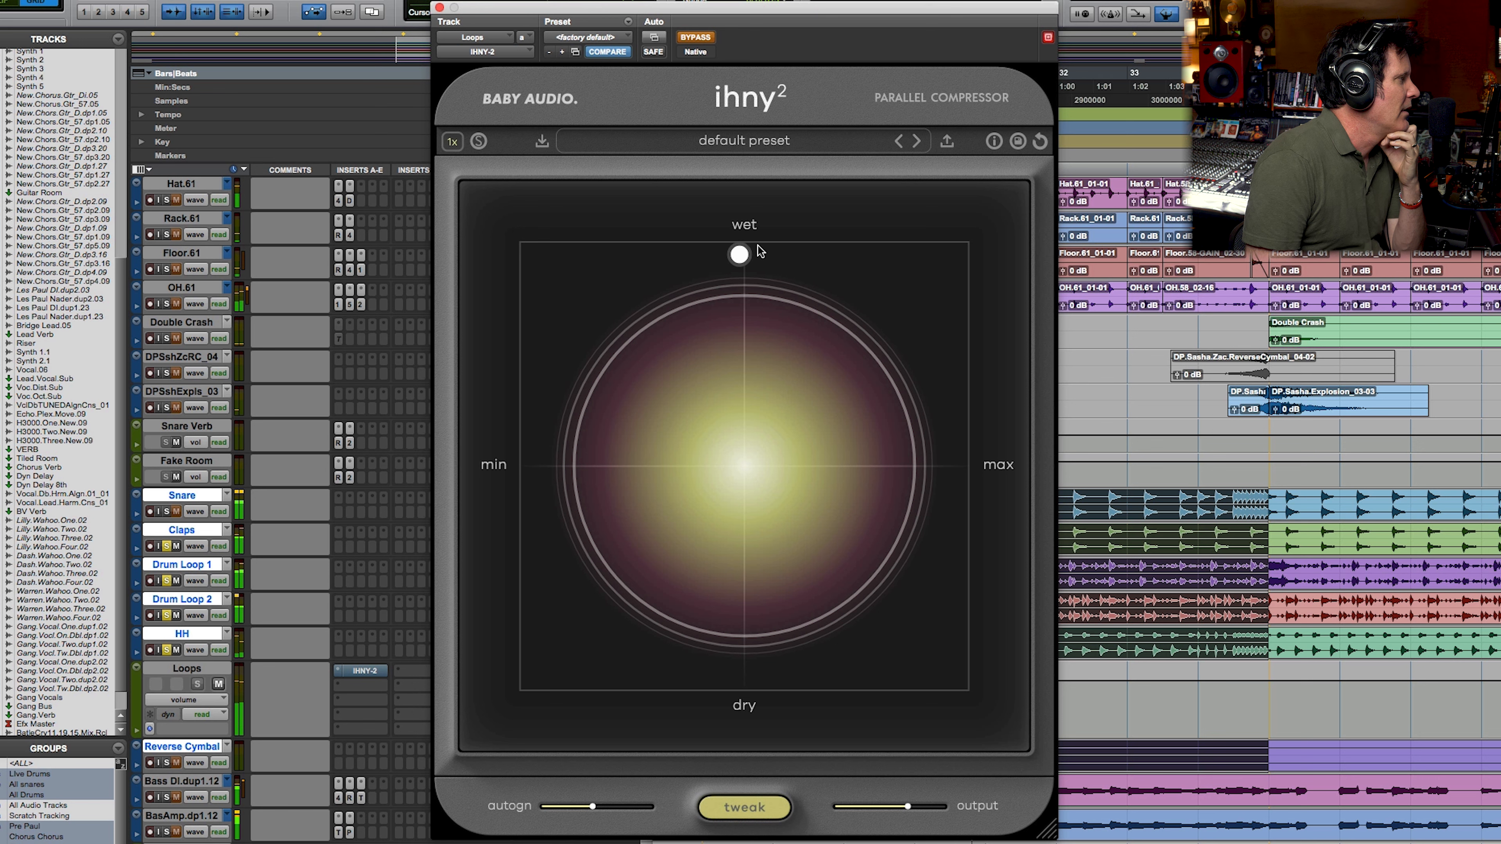
Step: Move the IHNY-2 control point to 100% wet and maximum amount, and take the plug-in out of bypass
left_click_drag(742, 266, 744, 278)
left_click_drag(907, 458, 969, 254)
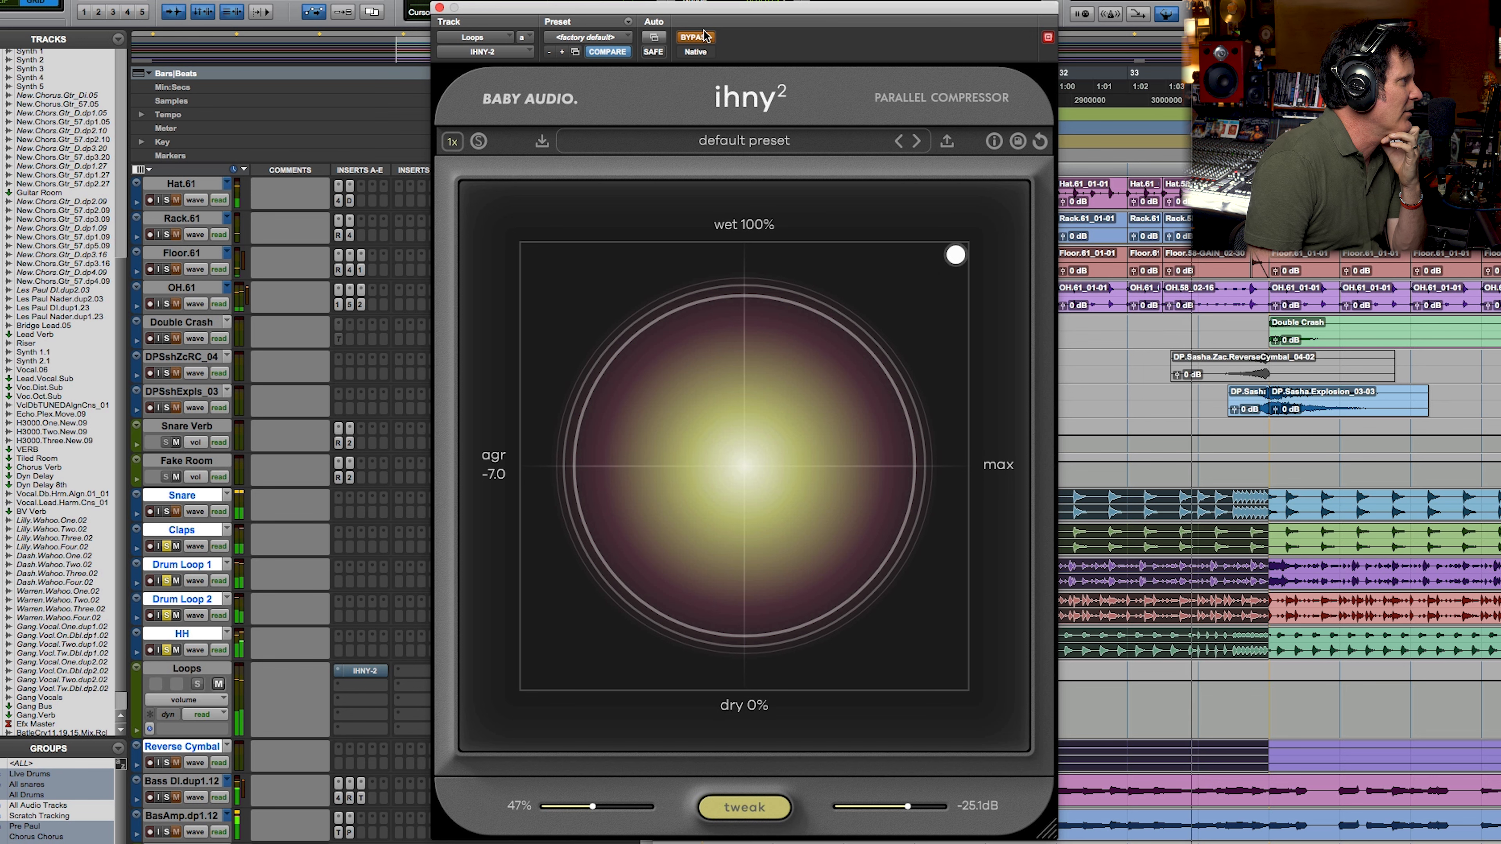
left_click(701, 37)
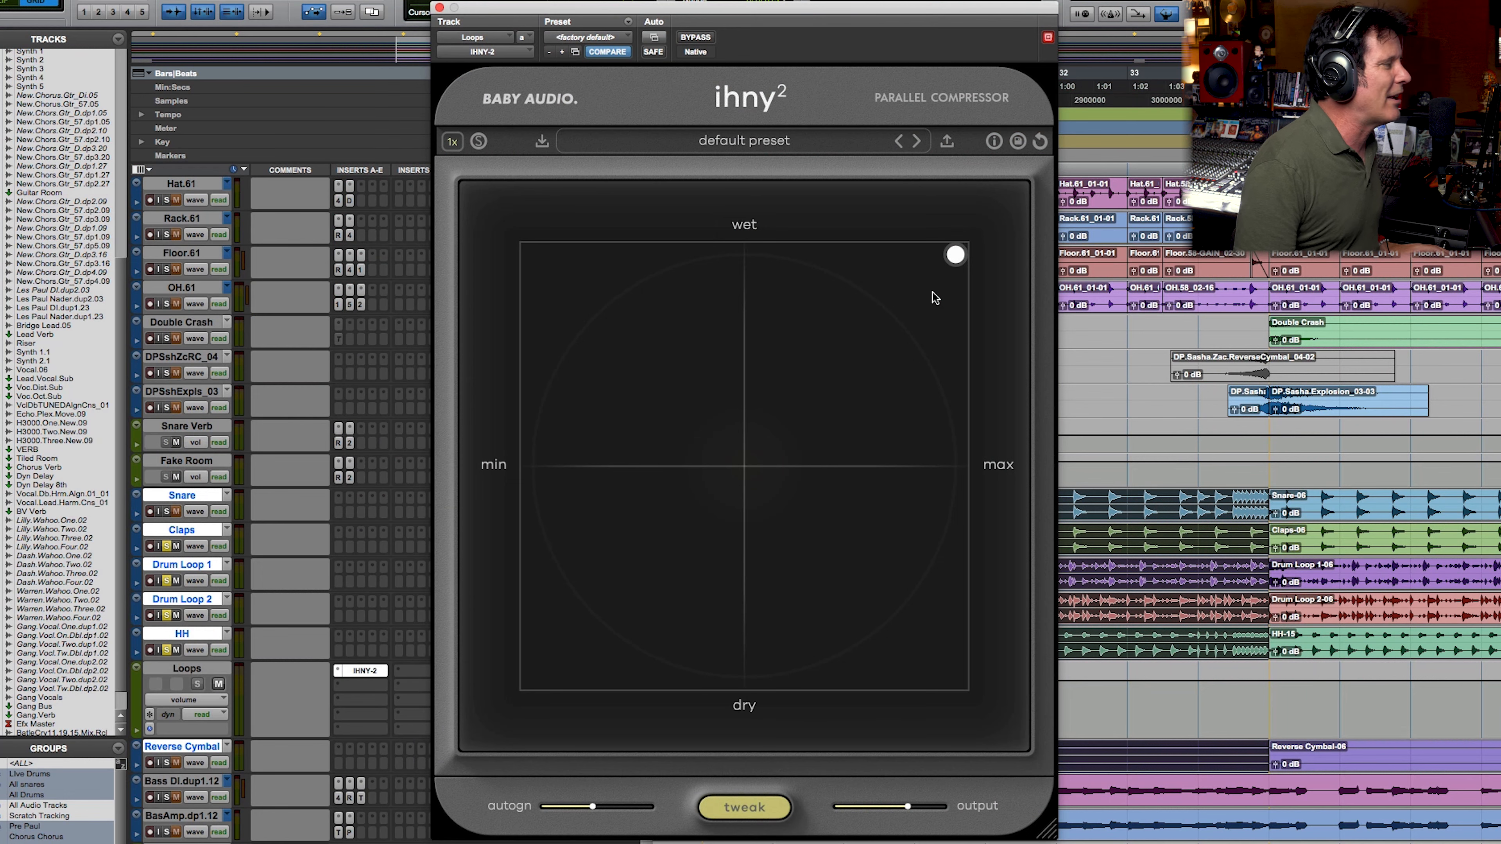
Step: Play the loops with IHNY-2 bypassed and active, and solo the live drum tracks together with them
key("space")
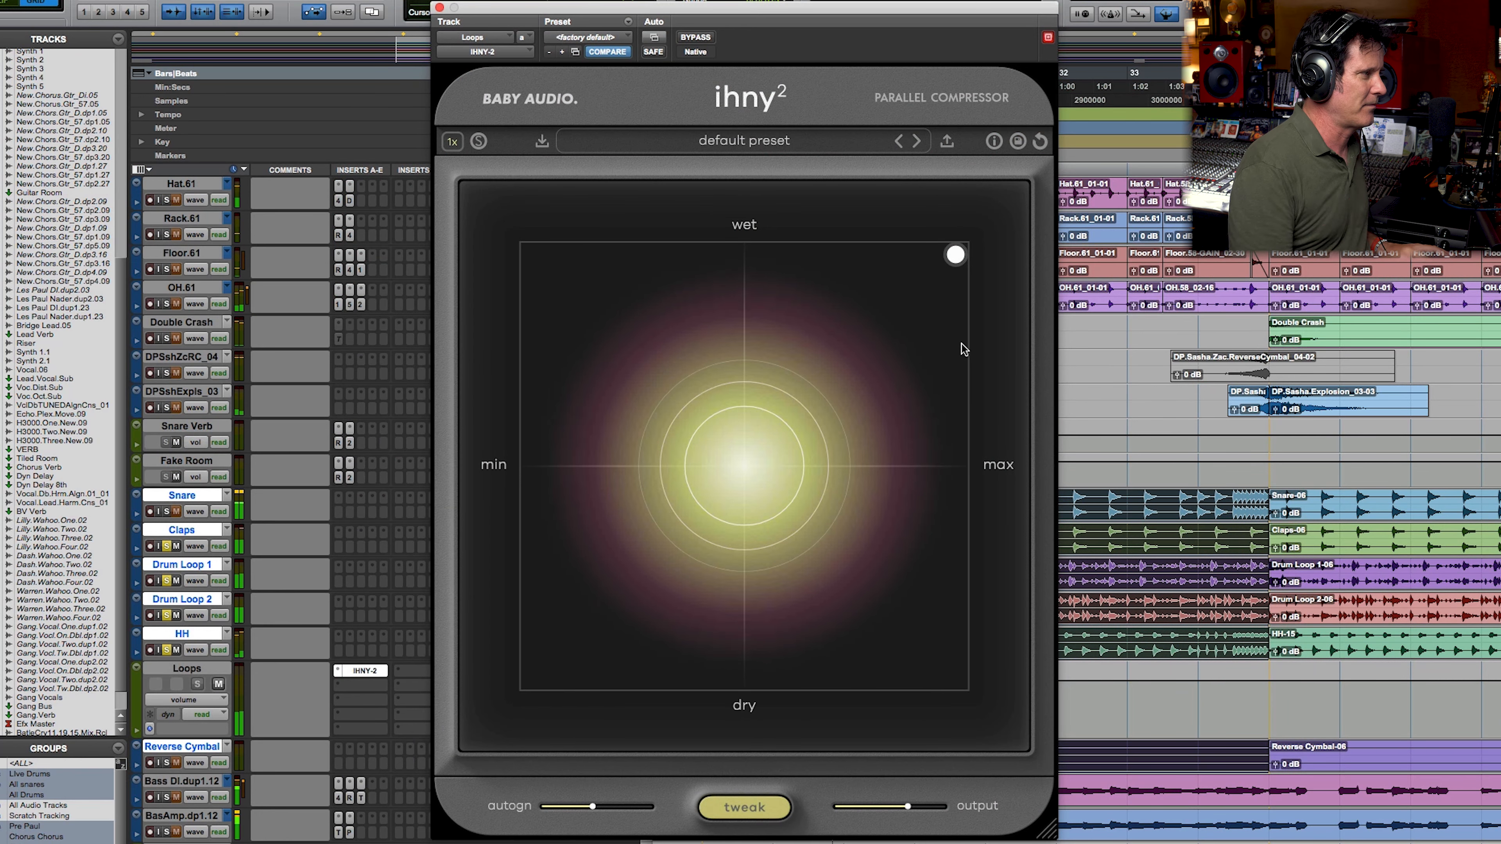
left_click(698, 38)
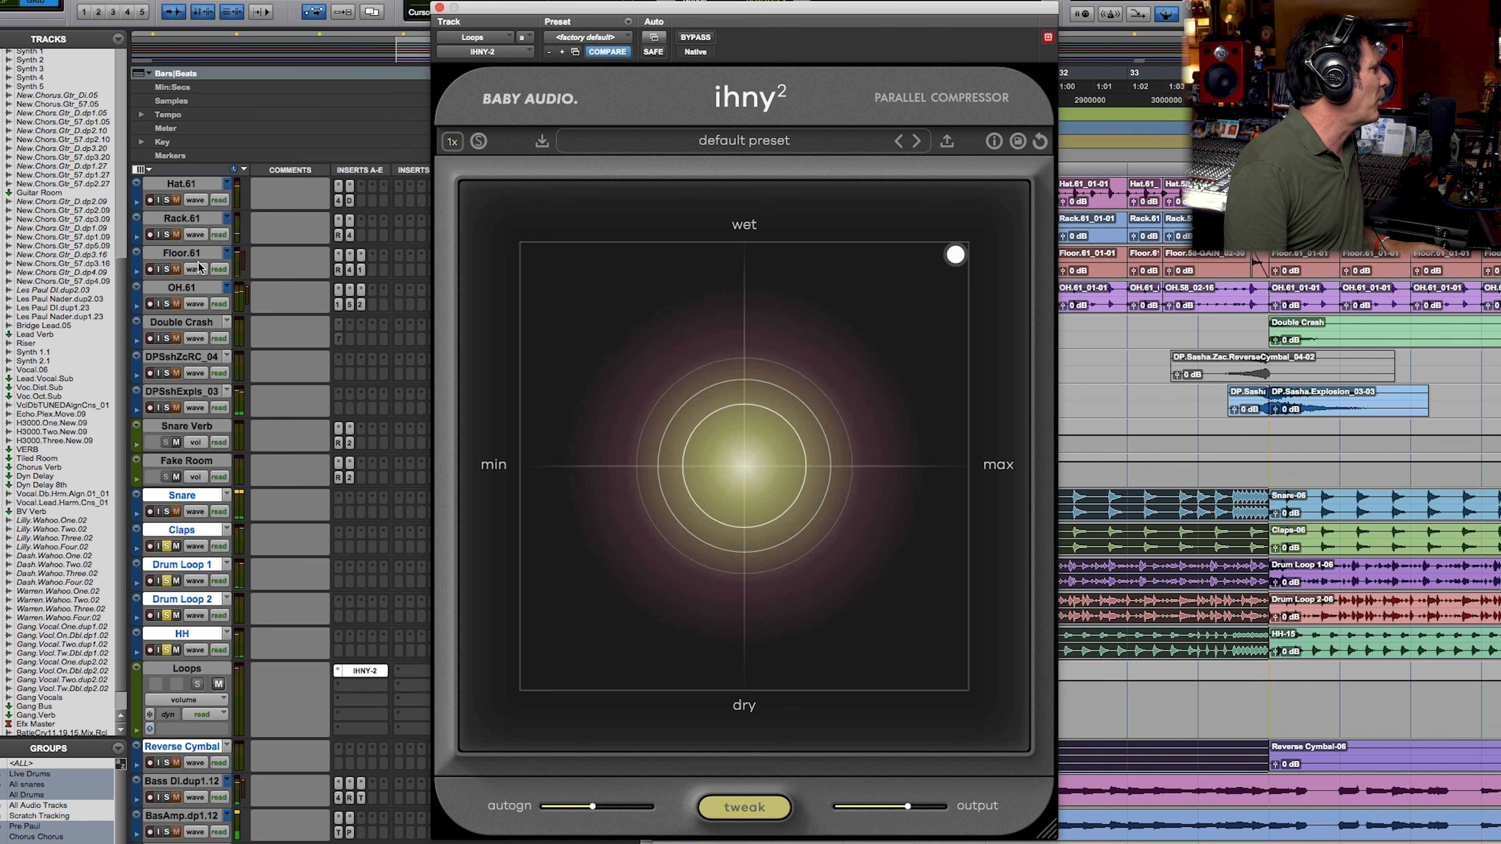
left_click(167, 305)
scroll(184, 306, "up", 5)
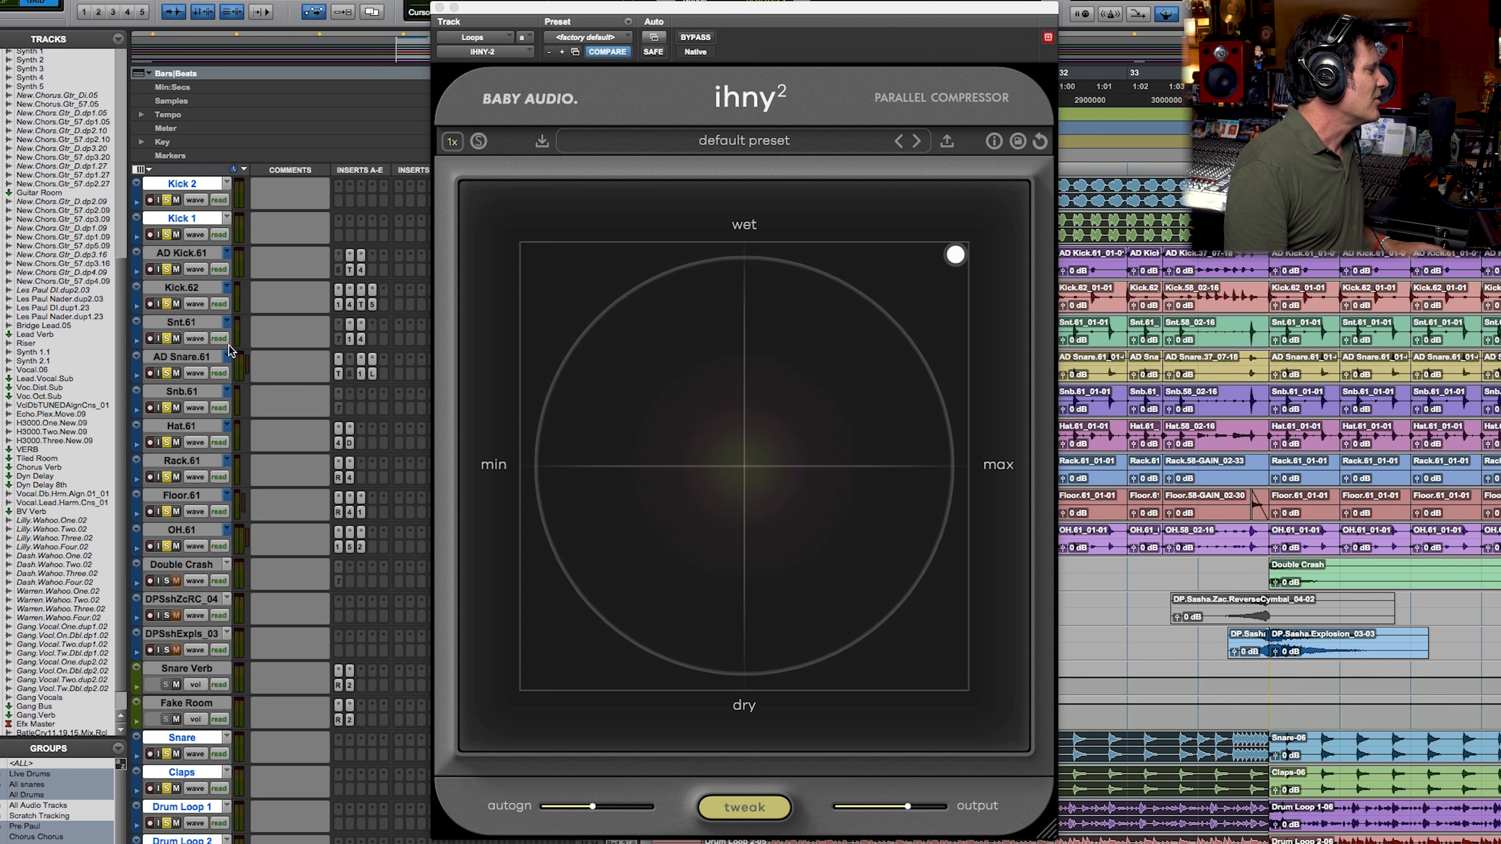
scroll(230, 350, "down", 2)
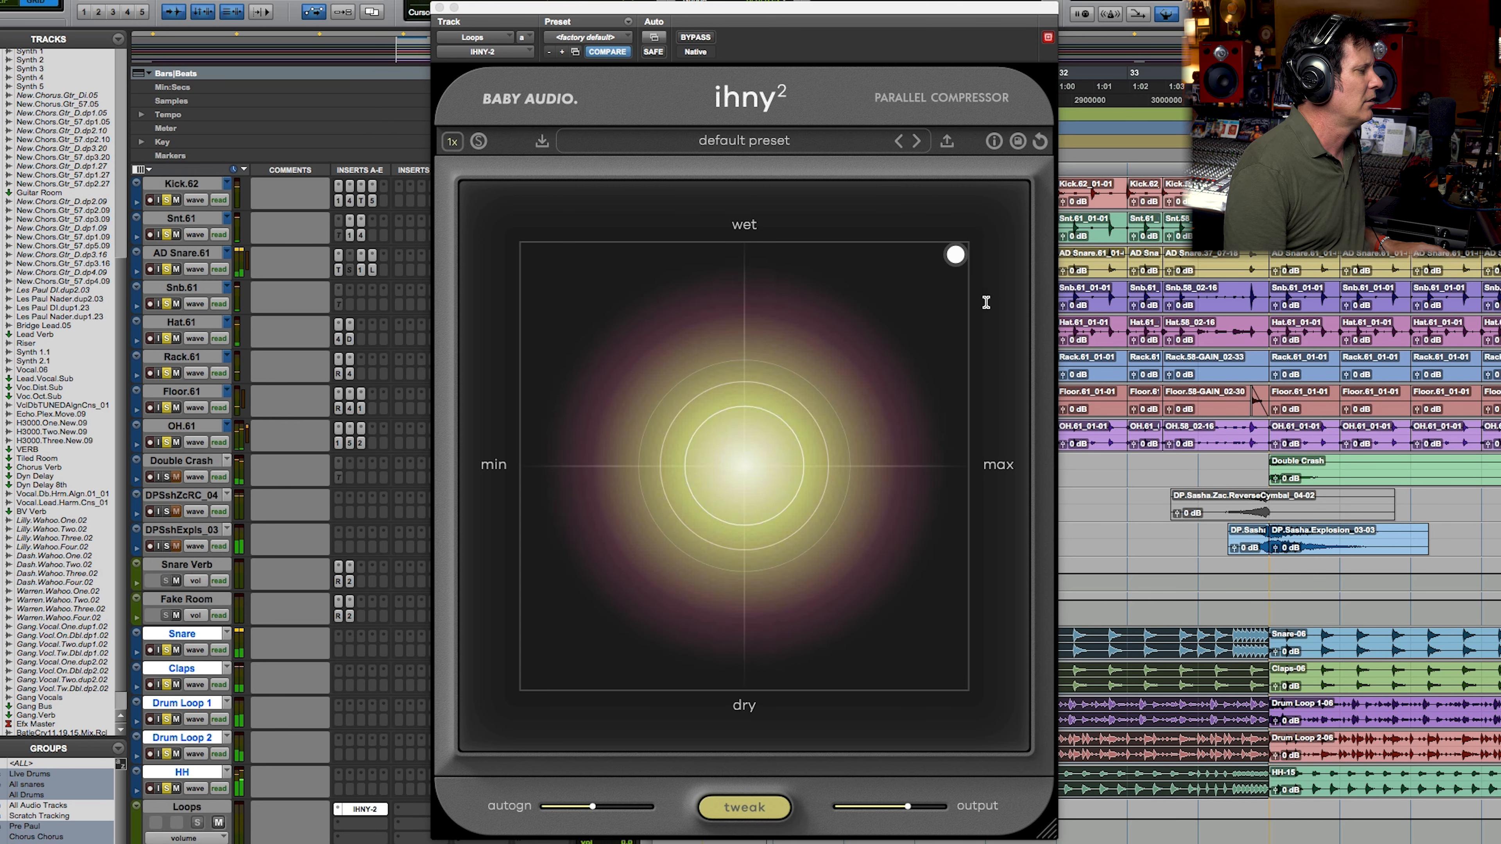
Step: Raise the IHNY-2 output to about +3.6 dB and compare the drums and loops with the plug-in bypassed and active
left_click_drag(908, 809, 928, 805)
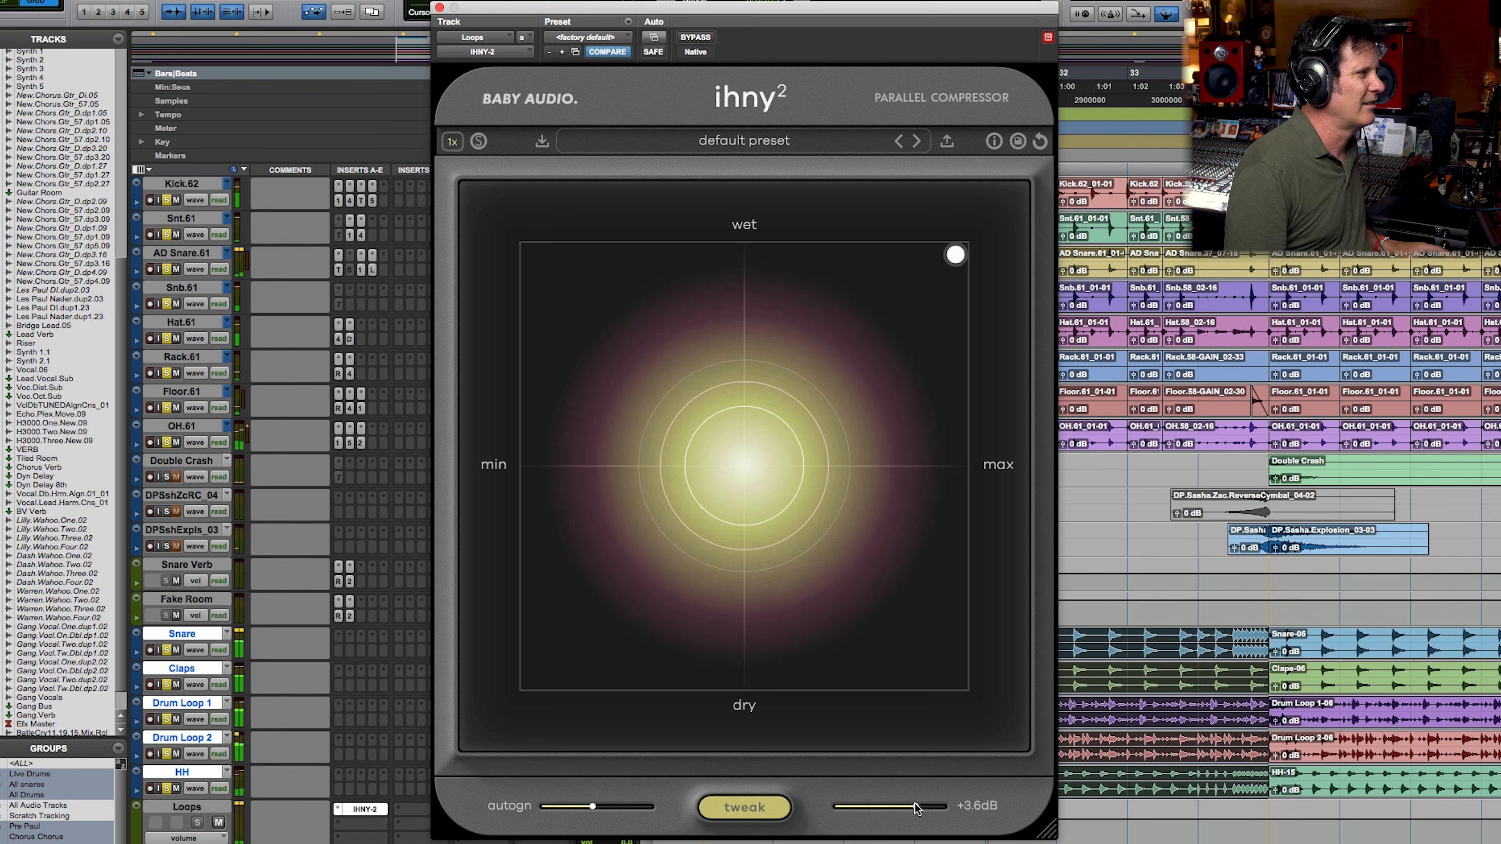
left_click(702, 38)
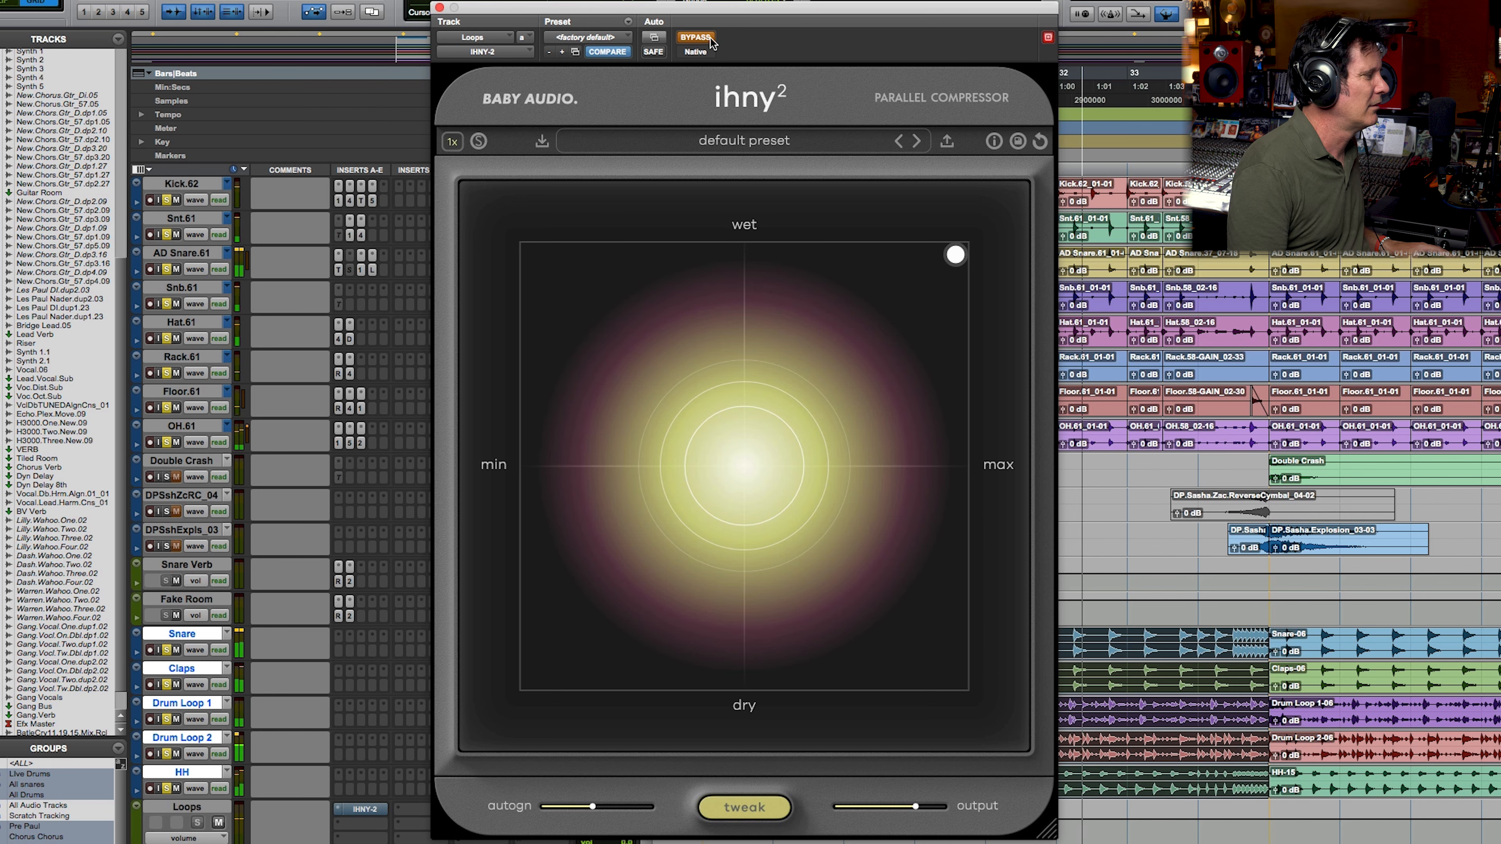
left_click(709, 38)
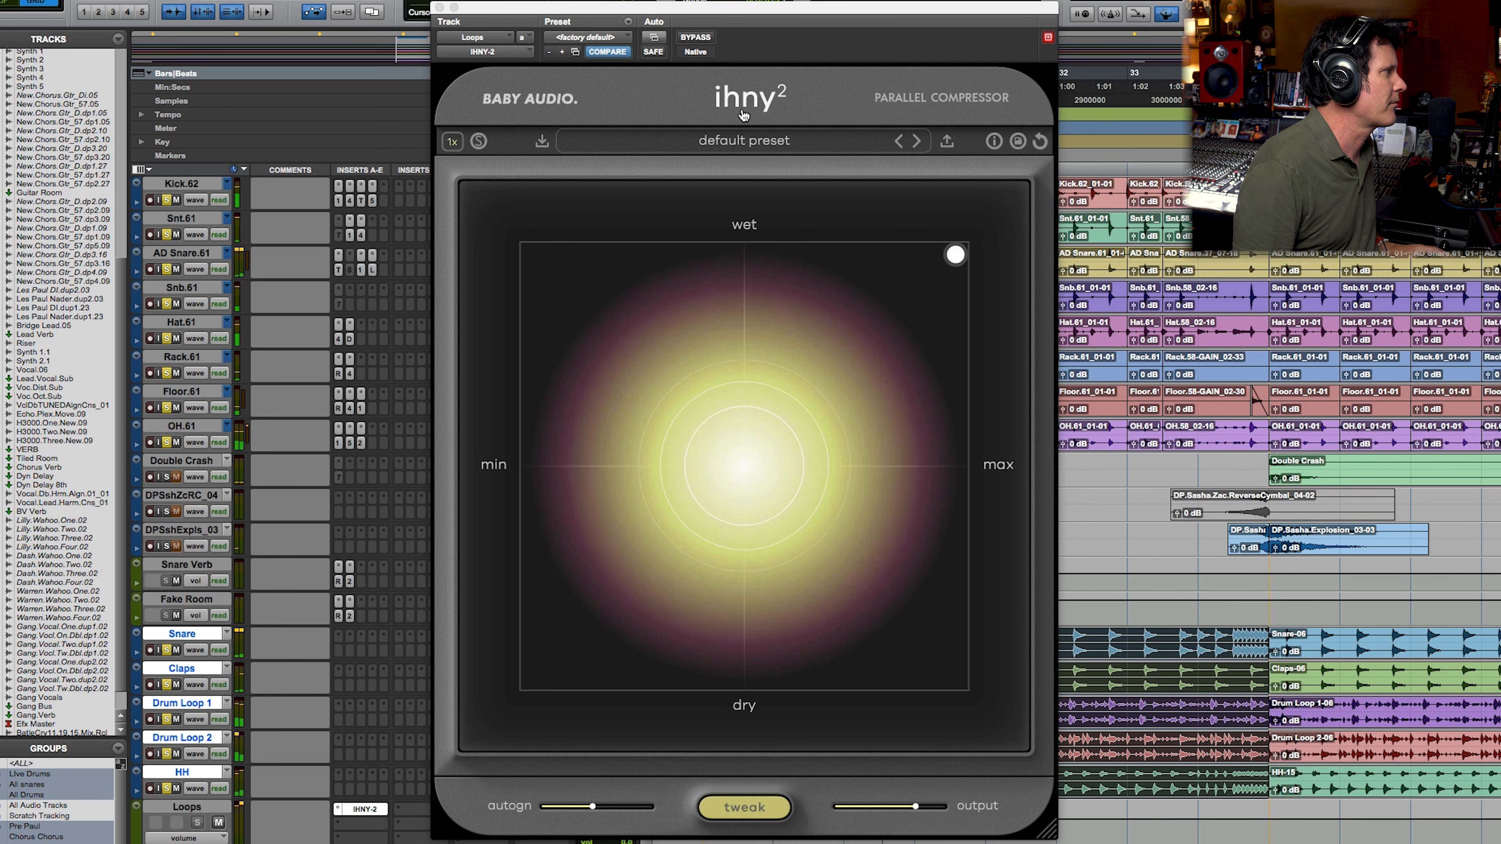
left_click(705, 37)
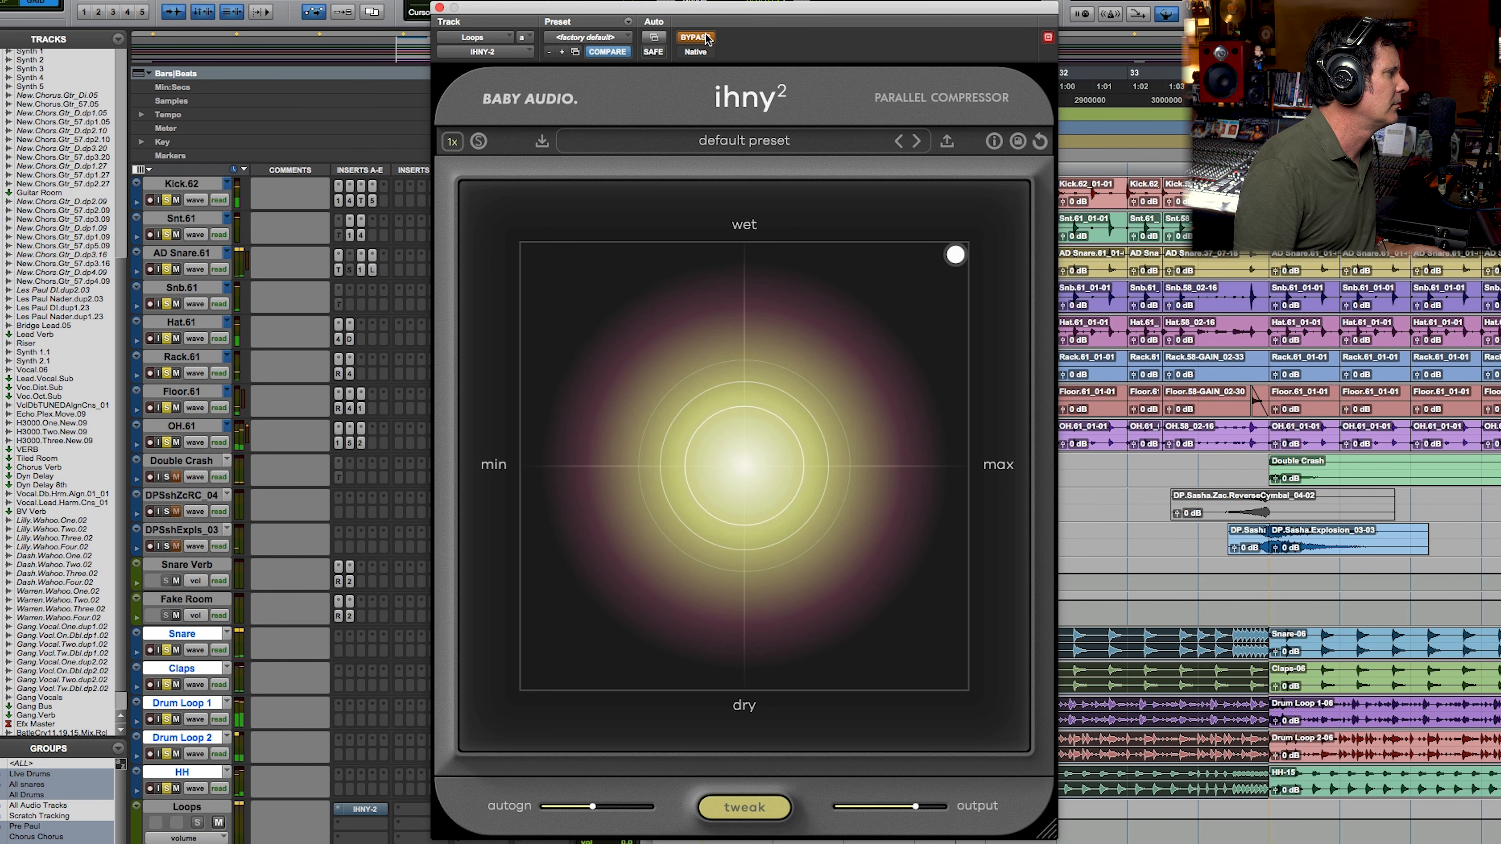
left_click(706, 37)
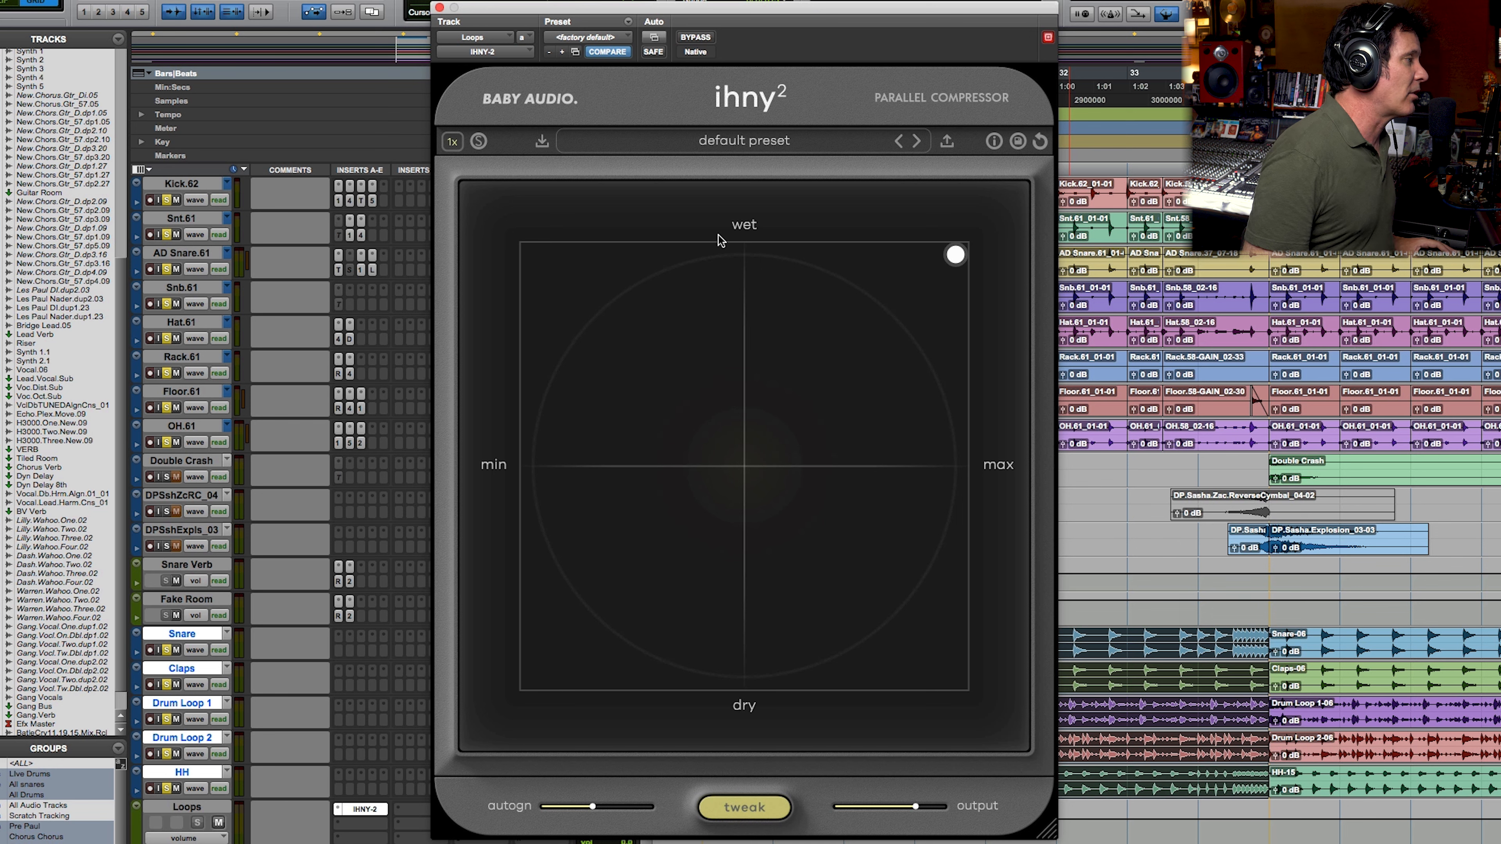
Step: Unsolo the live drum tracks and compare the loops alone with IHNY-2 active and bypassed
left_click(167, 442)
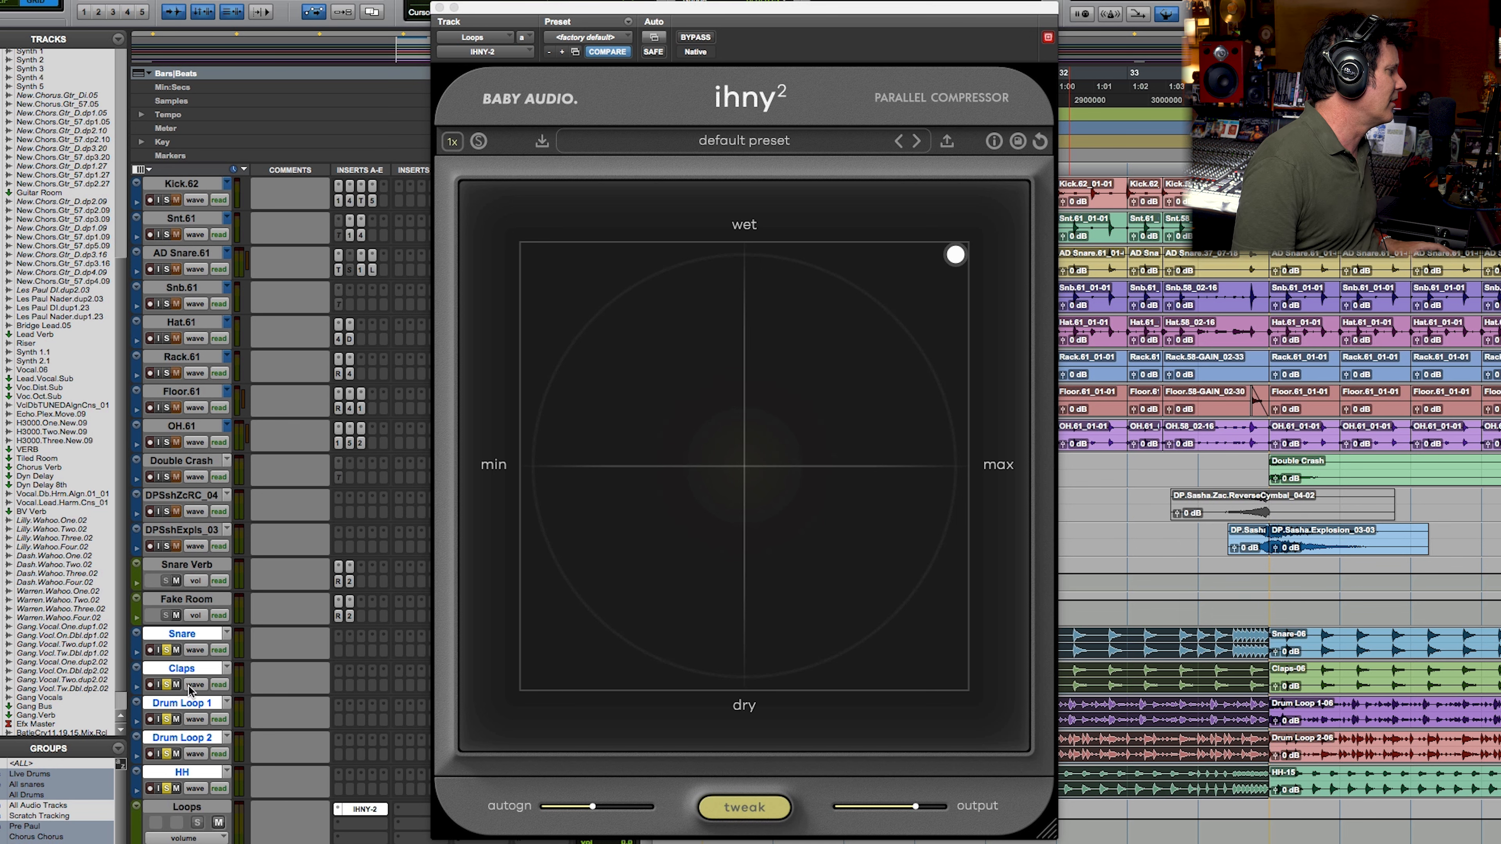
key("space")
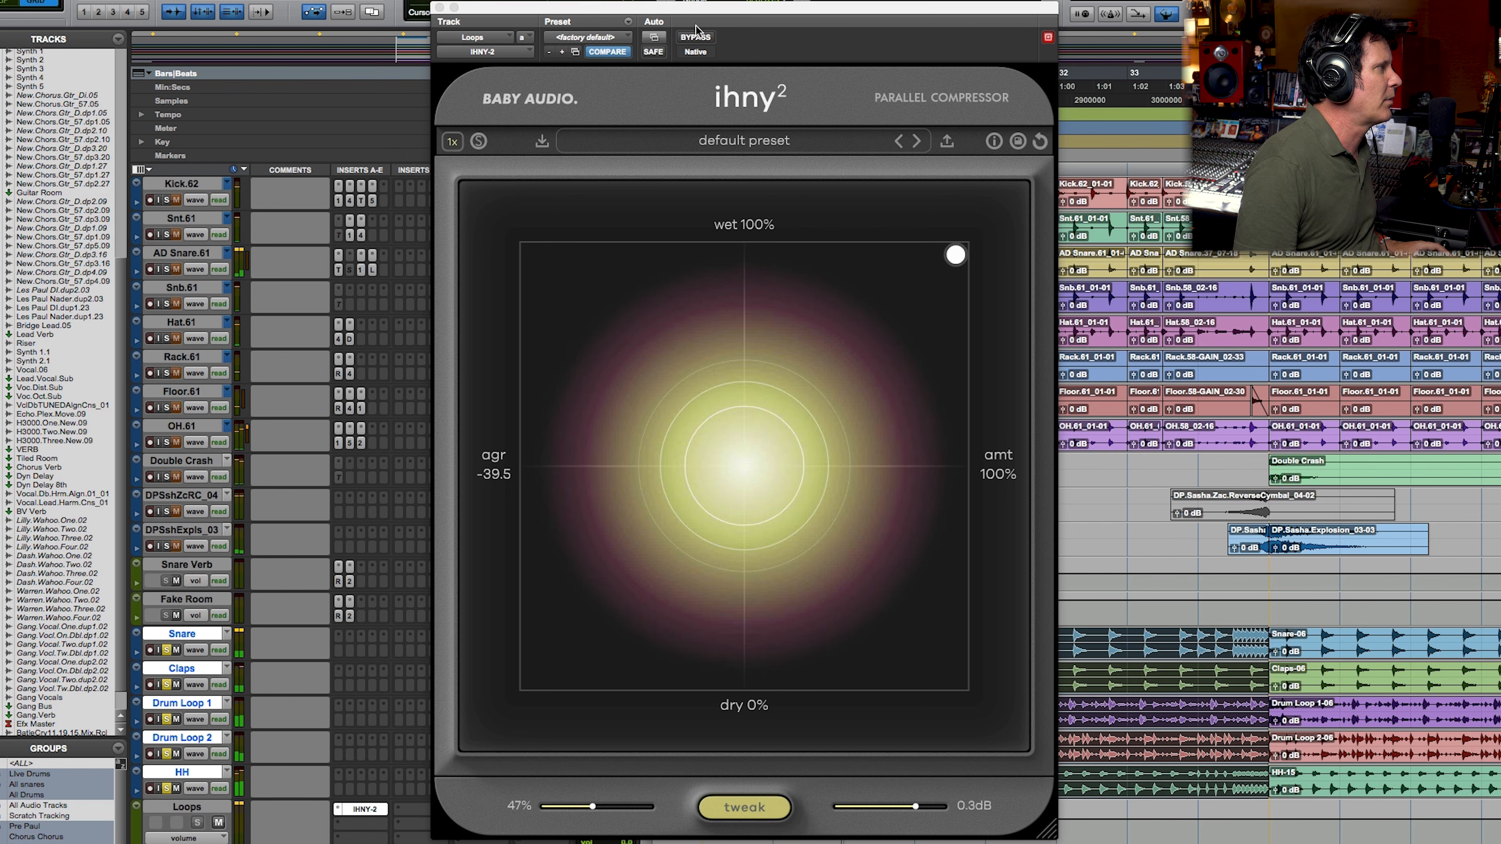
left_click(698, 37)
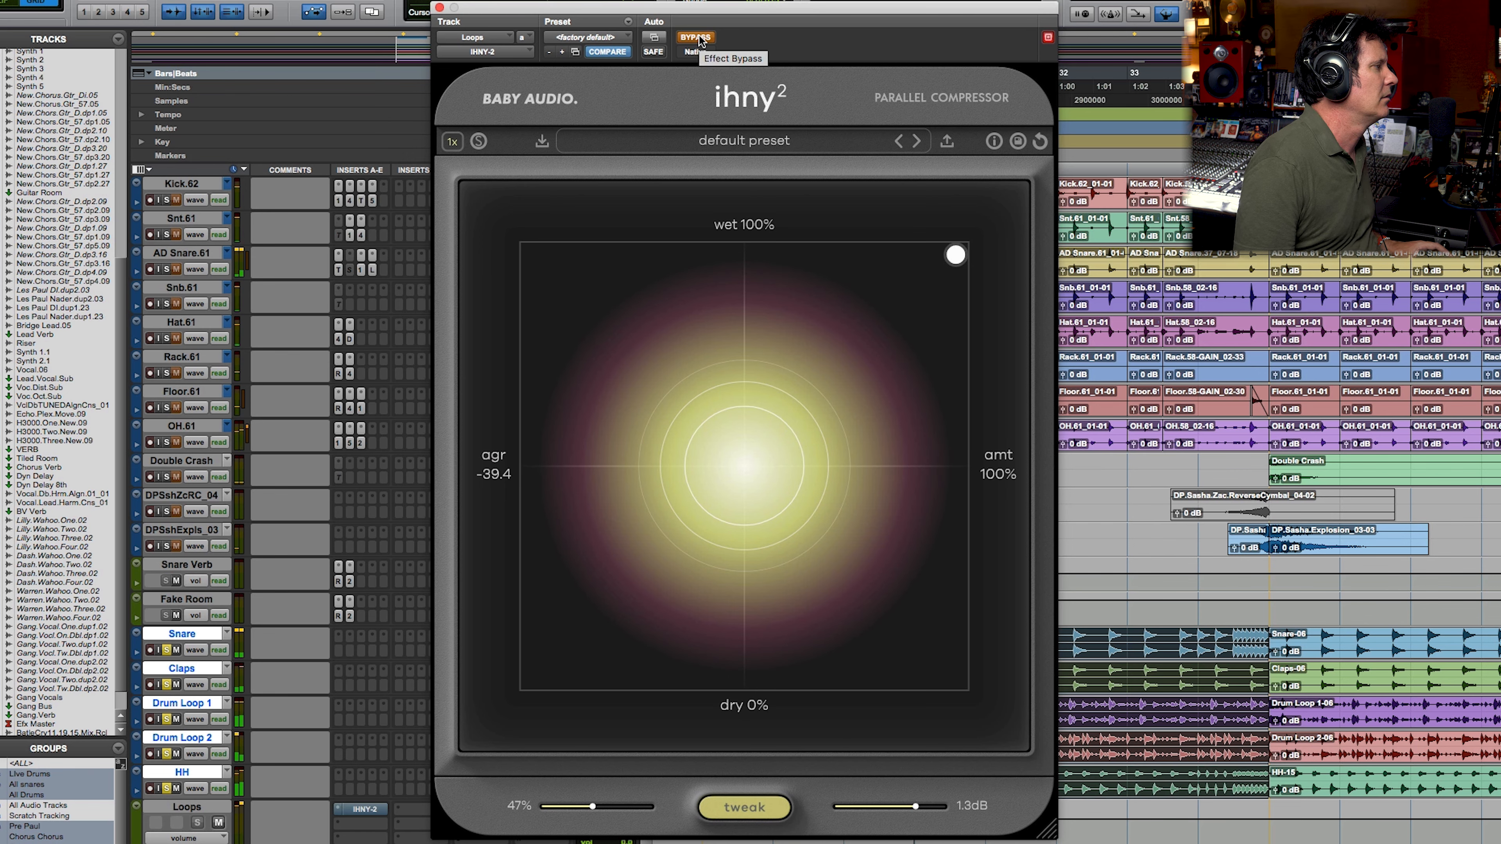
left_click(699, 38)
Step: Pull the IHNY-2 control point back from its maximum to moderate wet and amount levels, and compare the loops with the plug-in bypassed
left_click_drag(972, 251, 895, 332)
left_click_drag(555, 468, 551, 538)
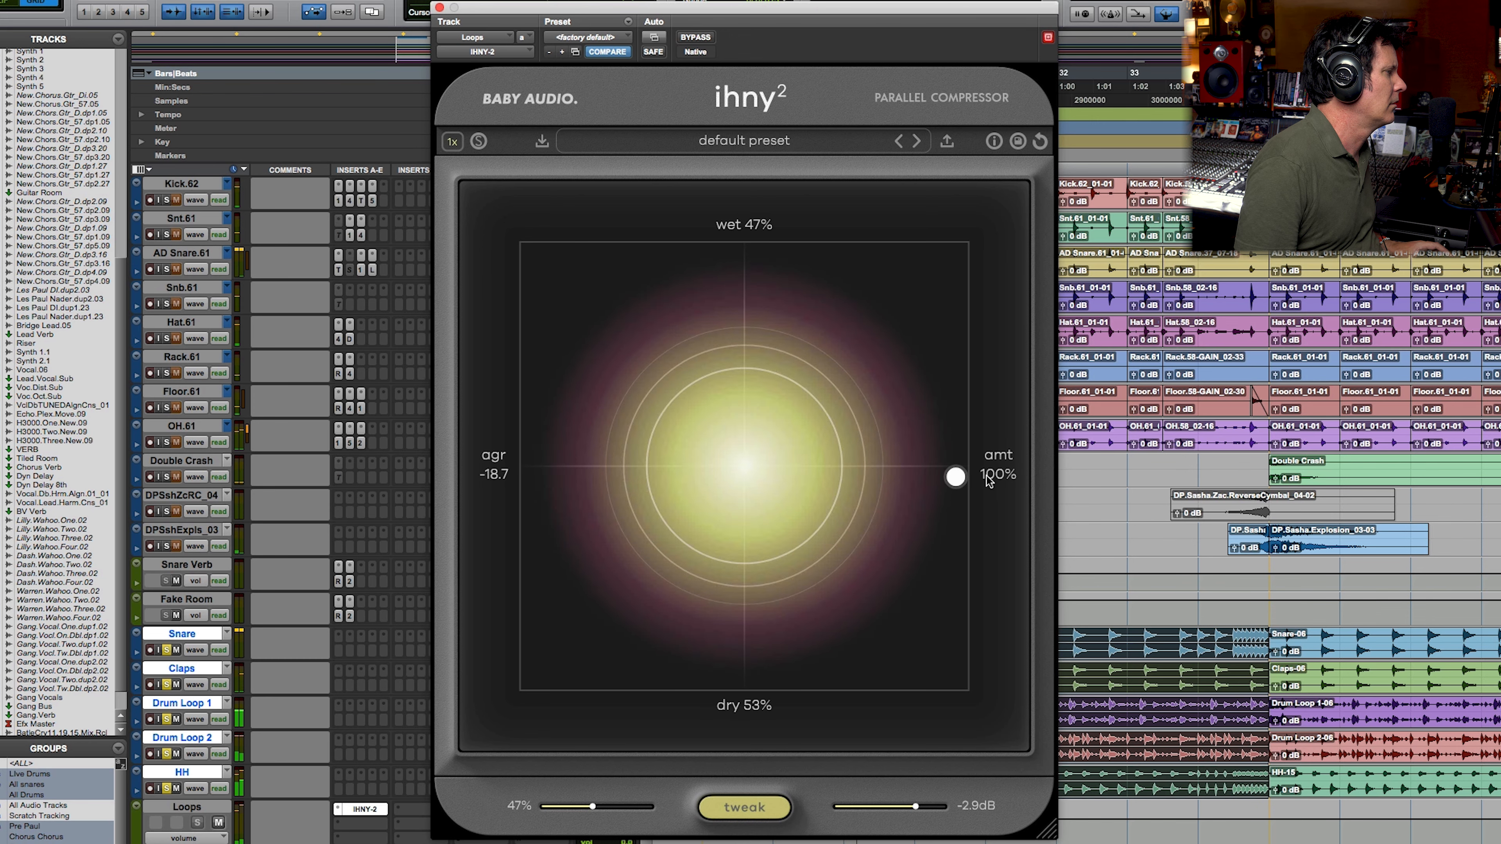
left_click_drag(982, 478, 841, 344)
left_click(705, 37)
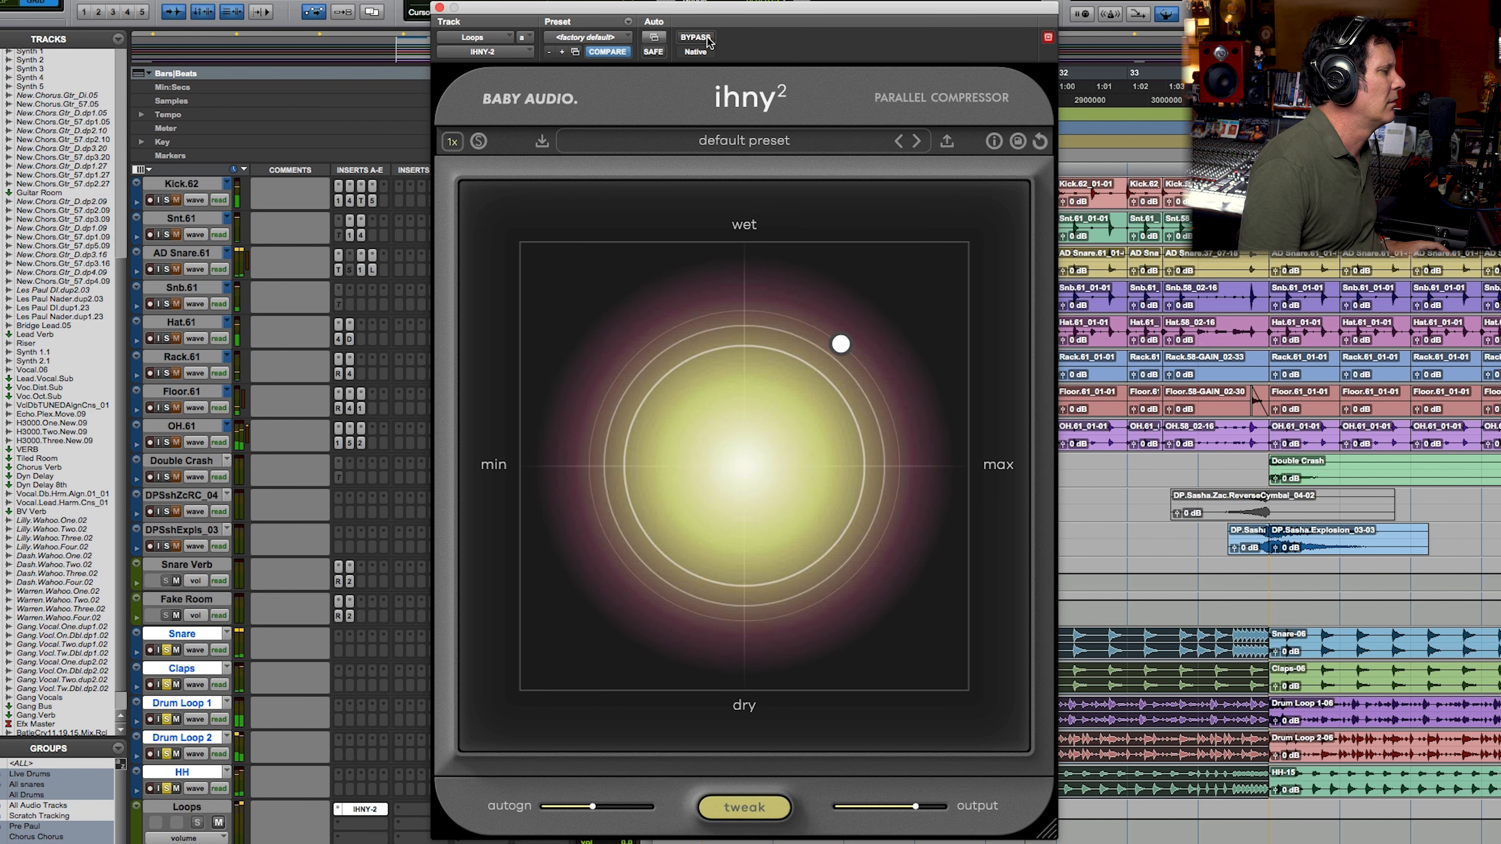
left_click(708, 38)
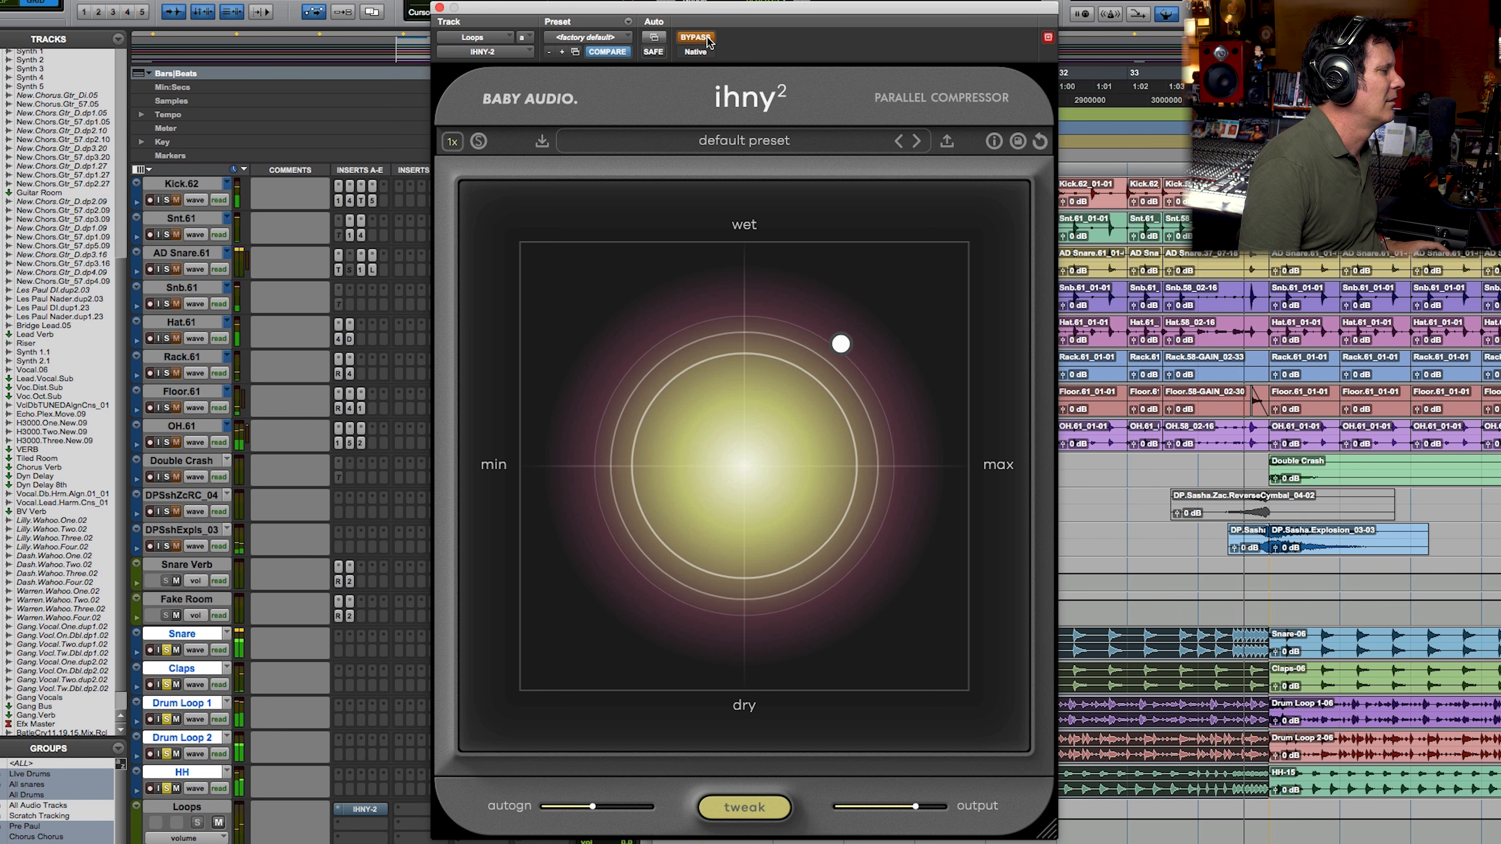
left_click(708, 38)
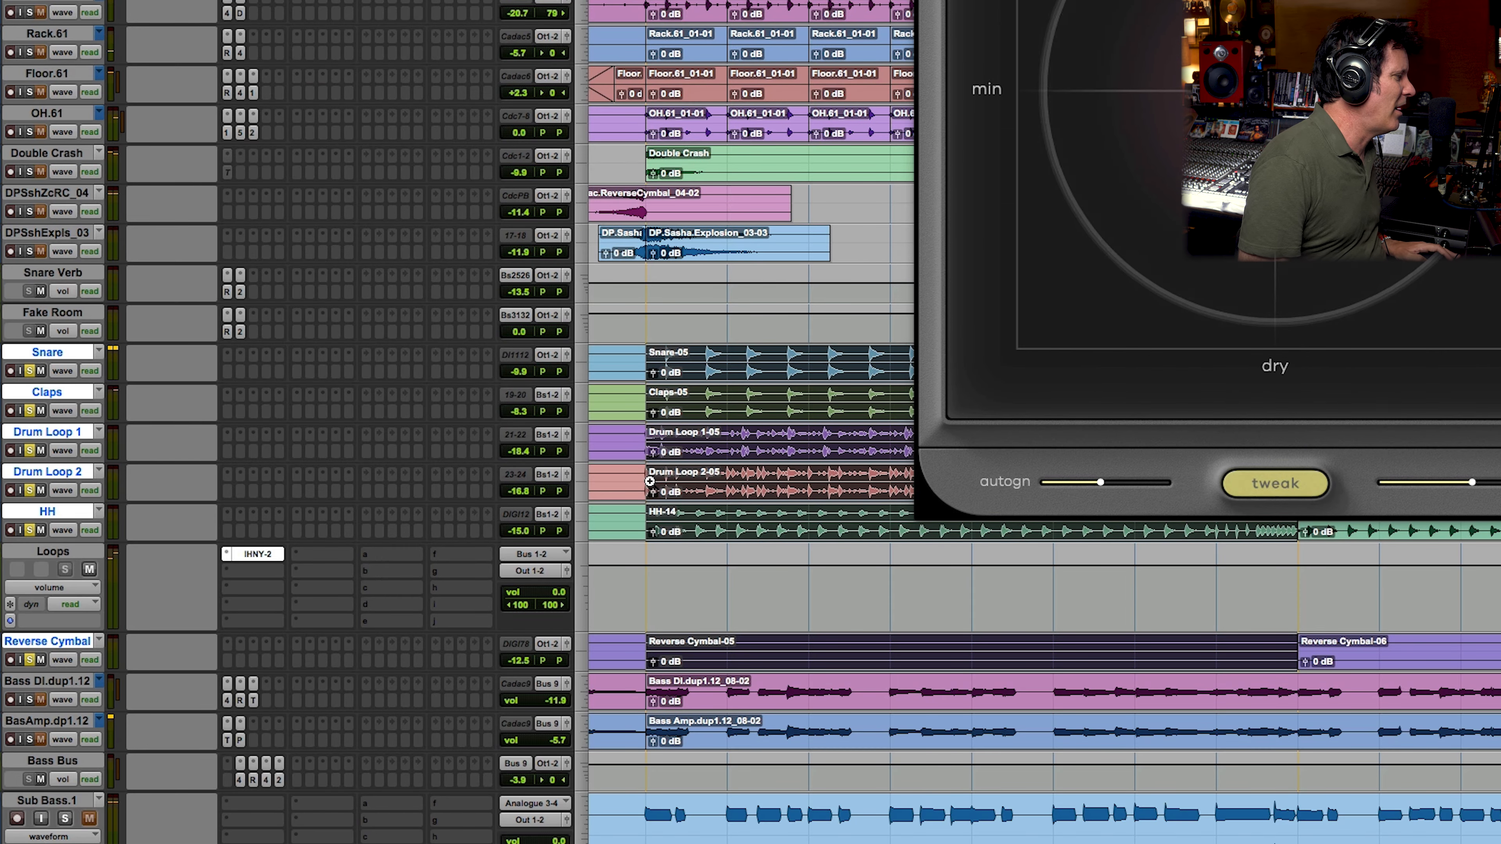
Step: Zoom in on the start of the Drum Loop clips, move the IHNY-2 window aside and close it
left_click_drag(624, 458, 860, 417)
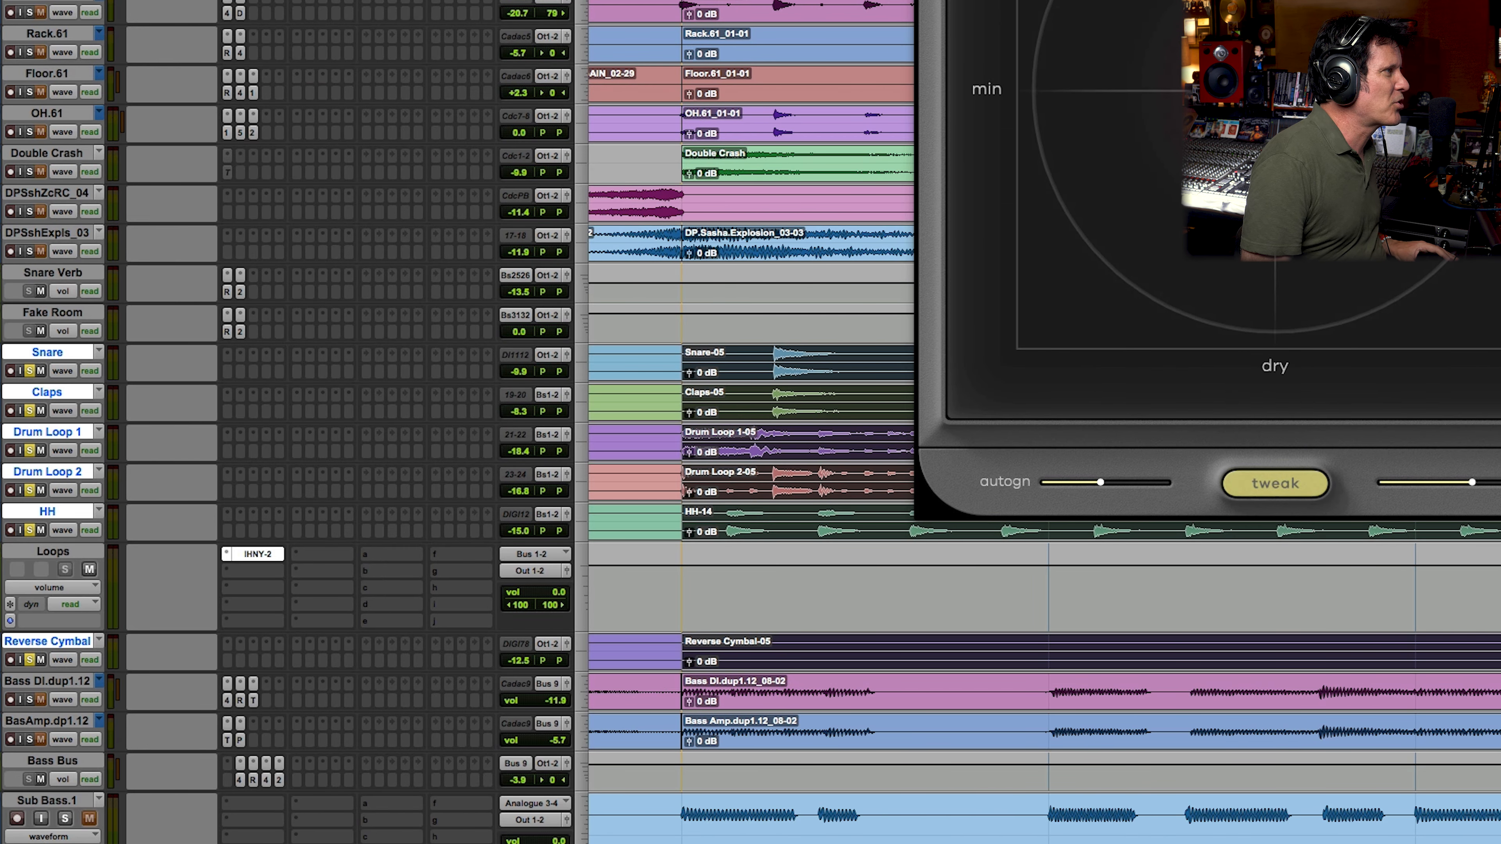
left_click_drag(1207, 0, 828, 0)
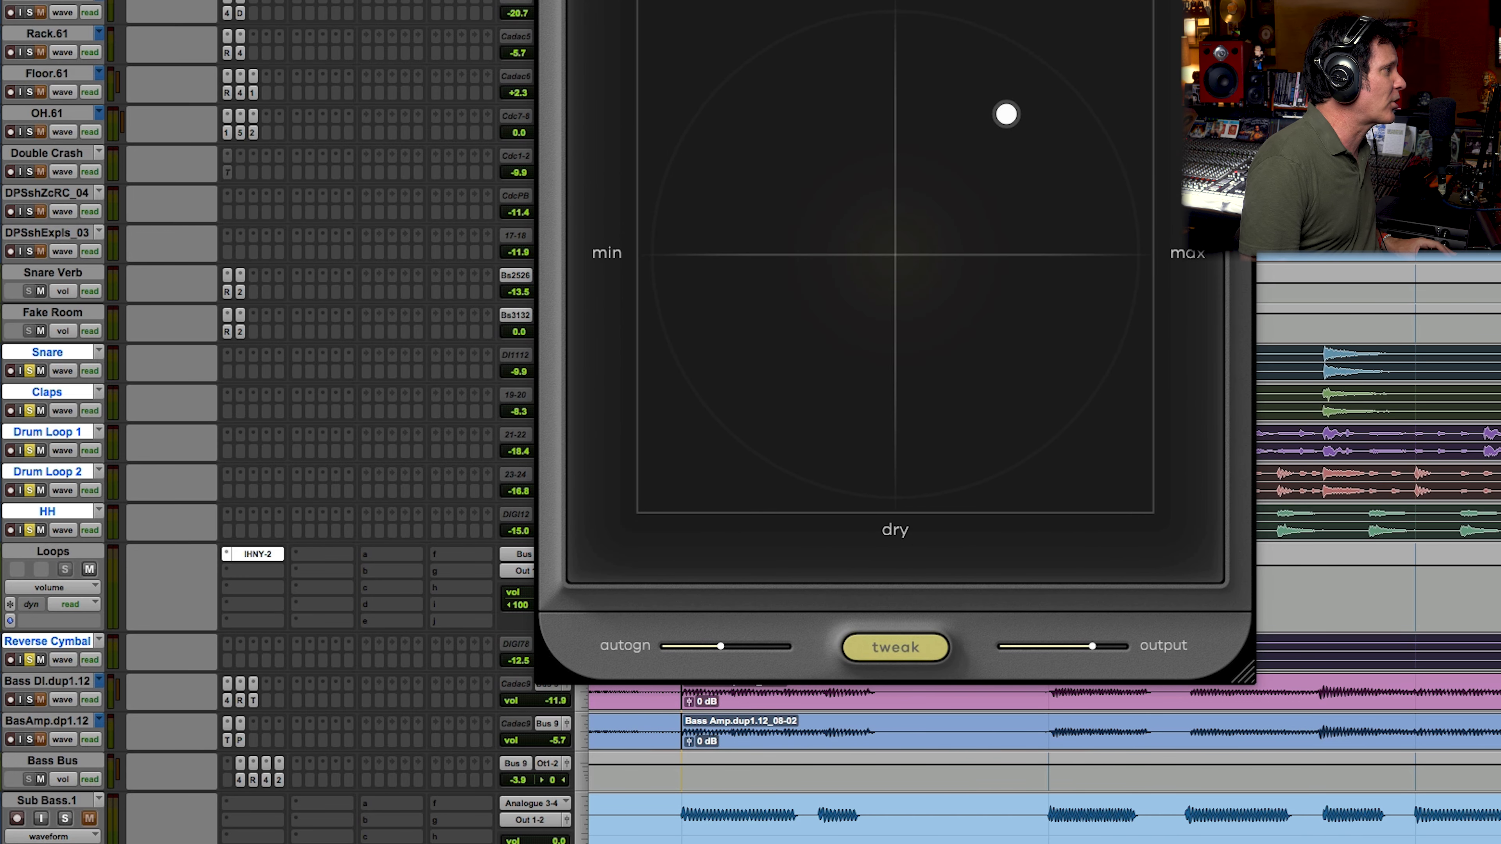
key("super+w")
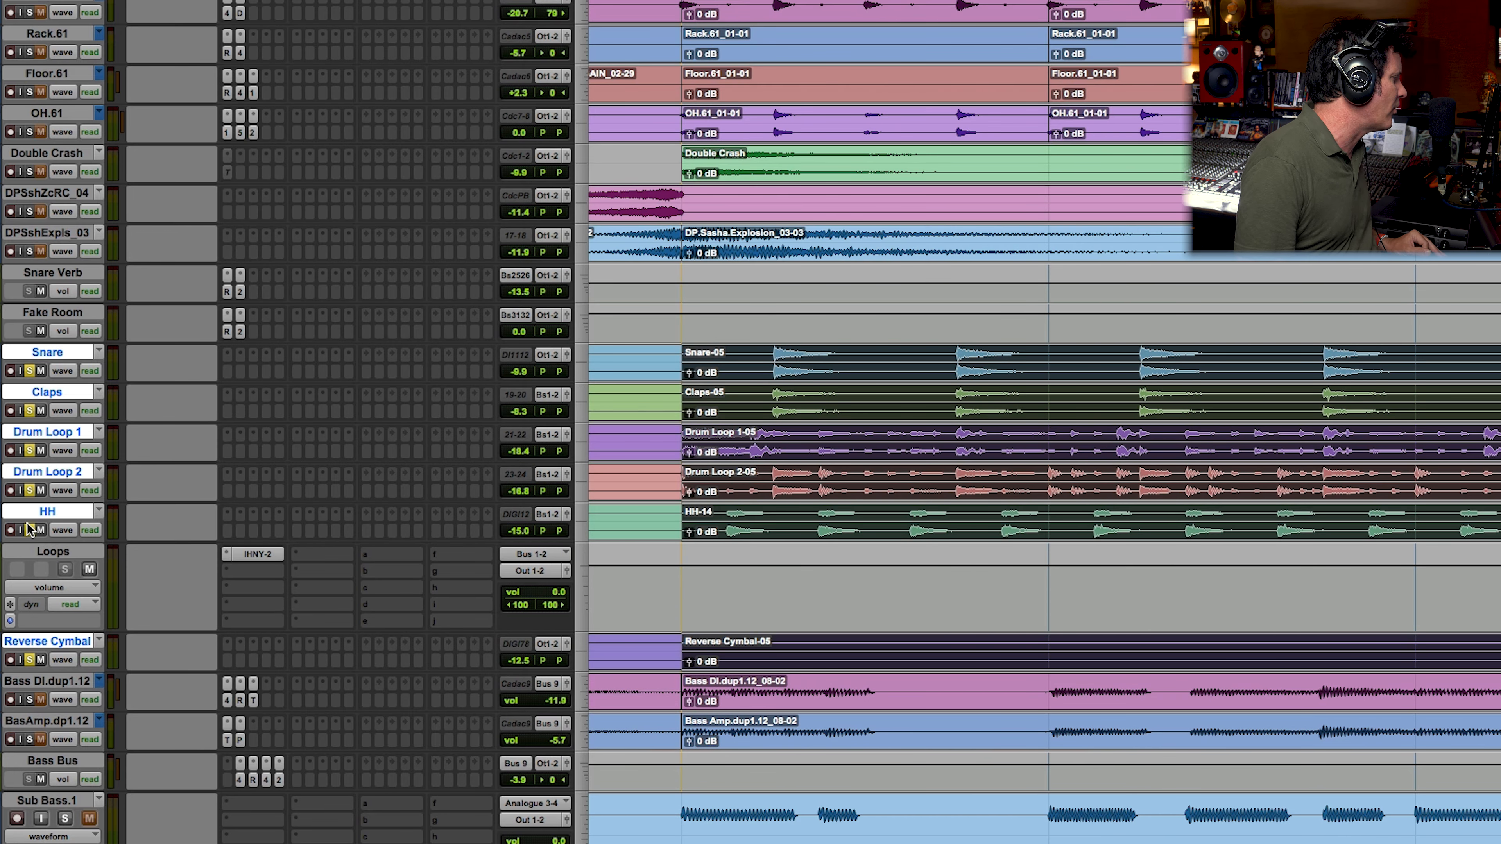
Step: Select the whole 08-02 clips on the Bass DI and Bass Amp tracks and solo the bass
scroll(231, 615, "down", 4)
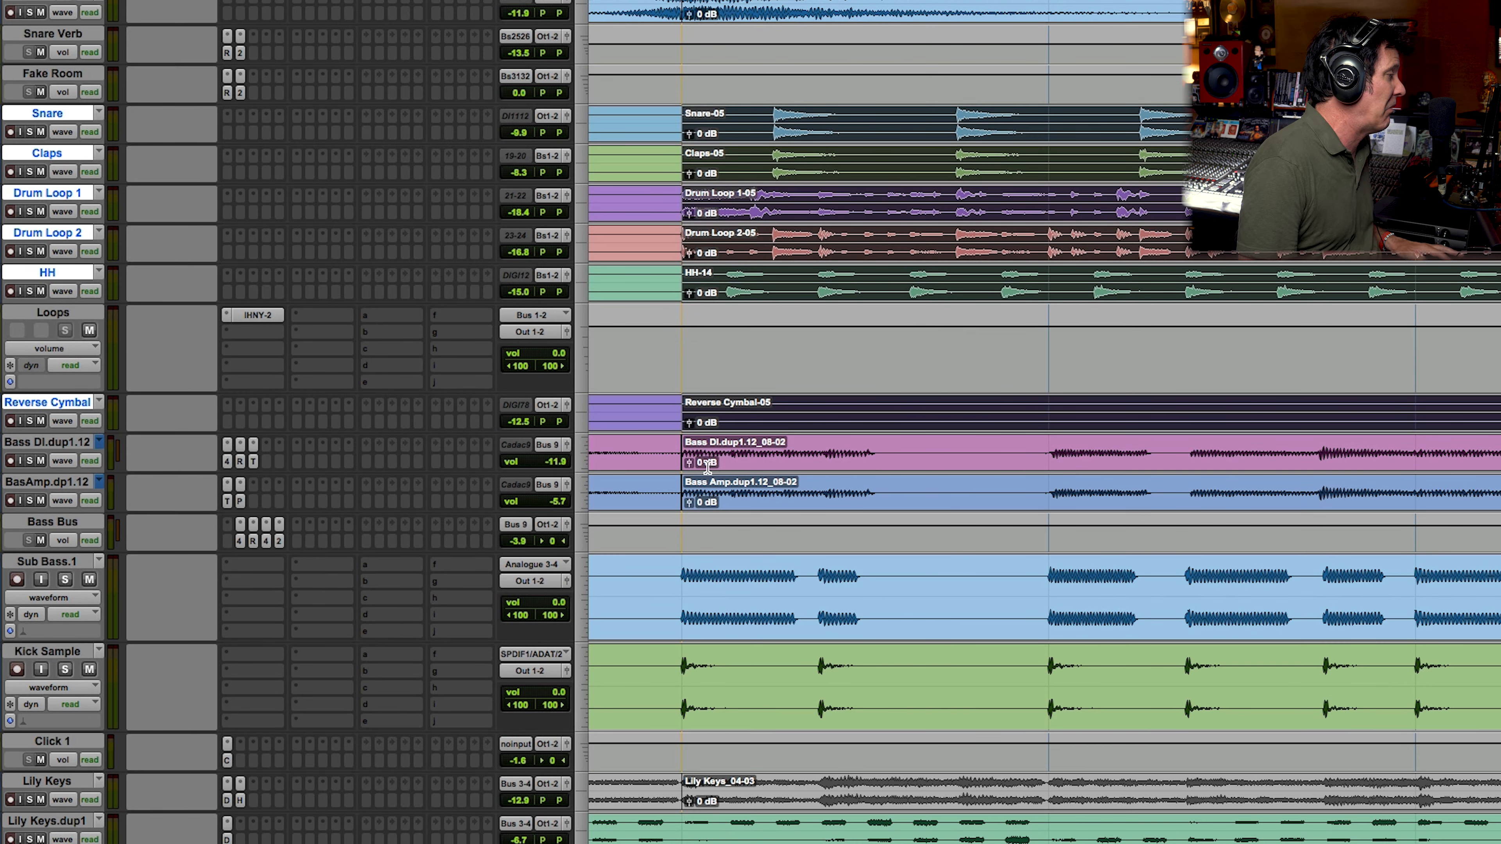
left_click_drag(691, 461, 1047, 468)
key("super+bracketleft")
key("super+bracketleft")
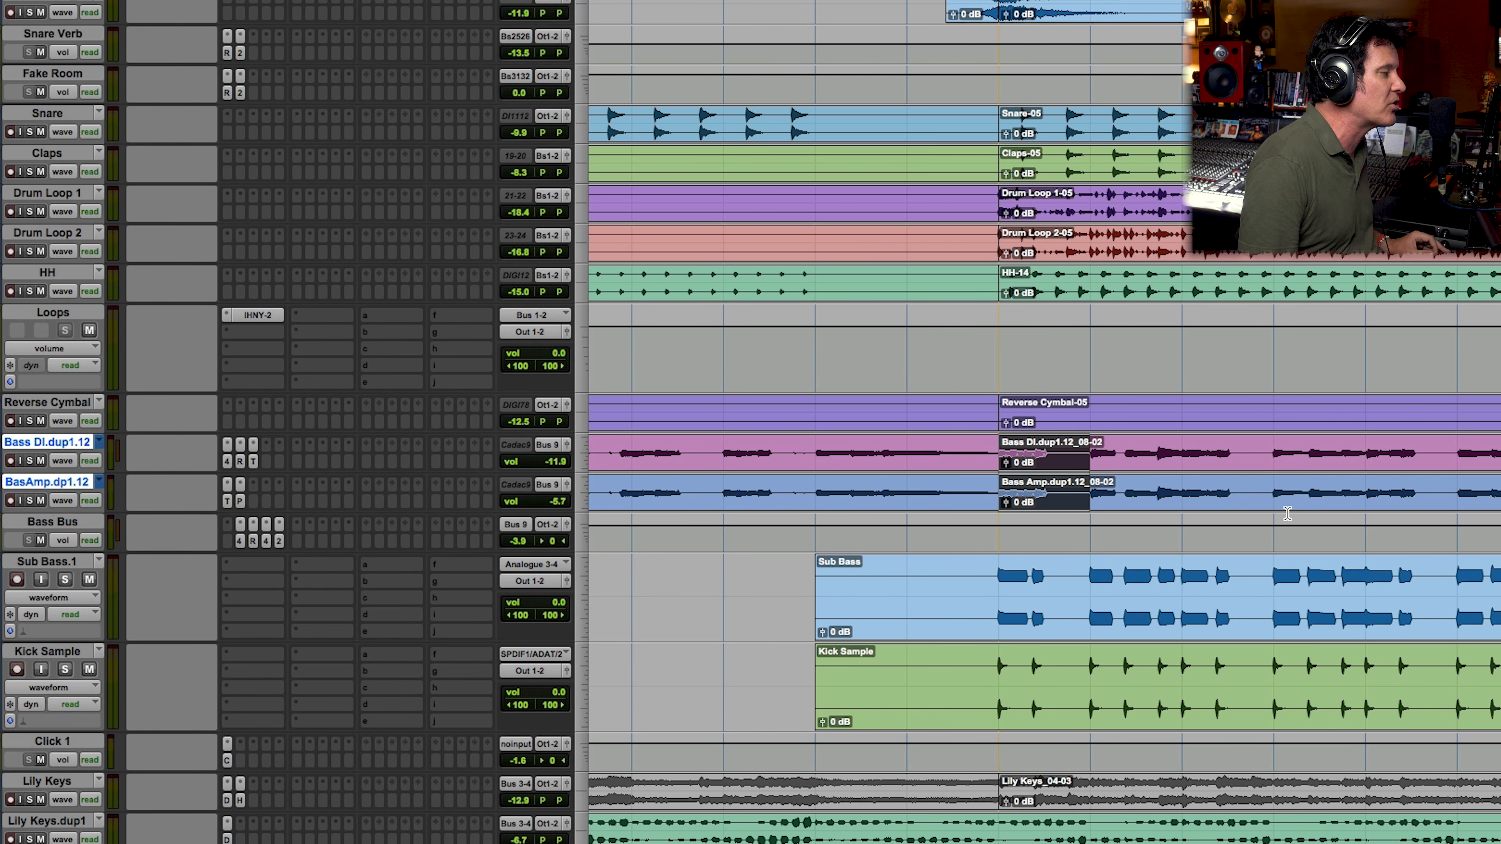
key("super+bracketleft")
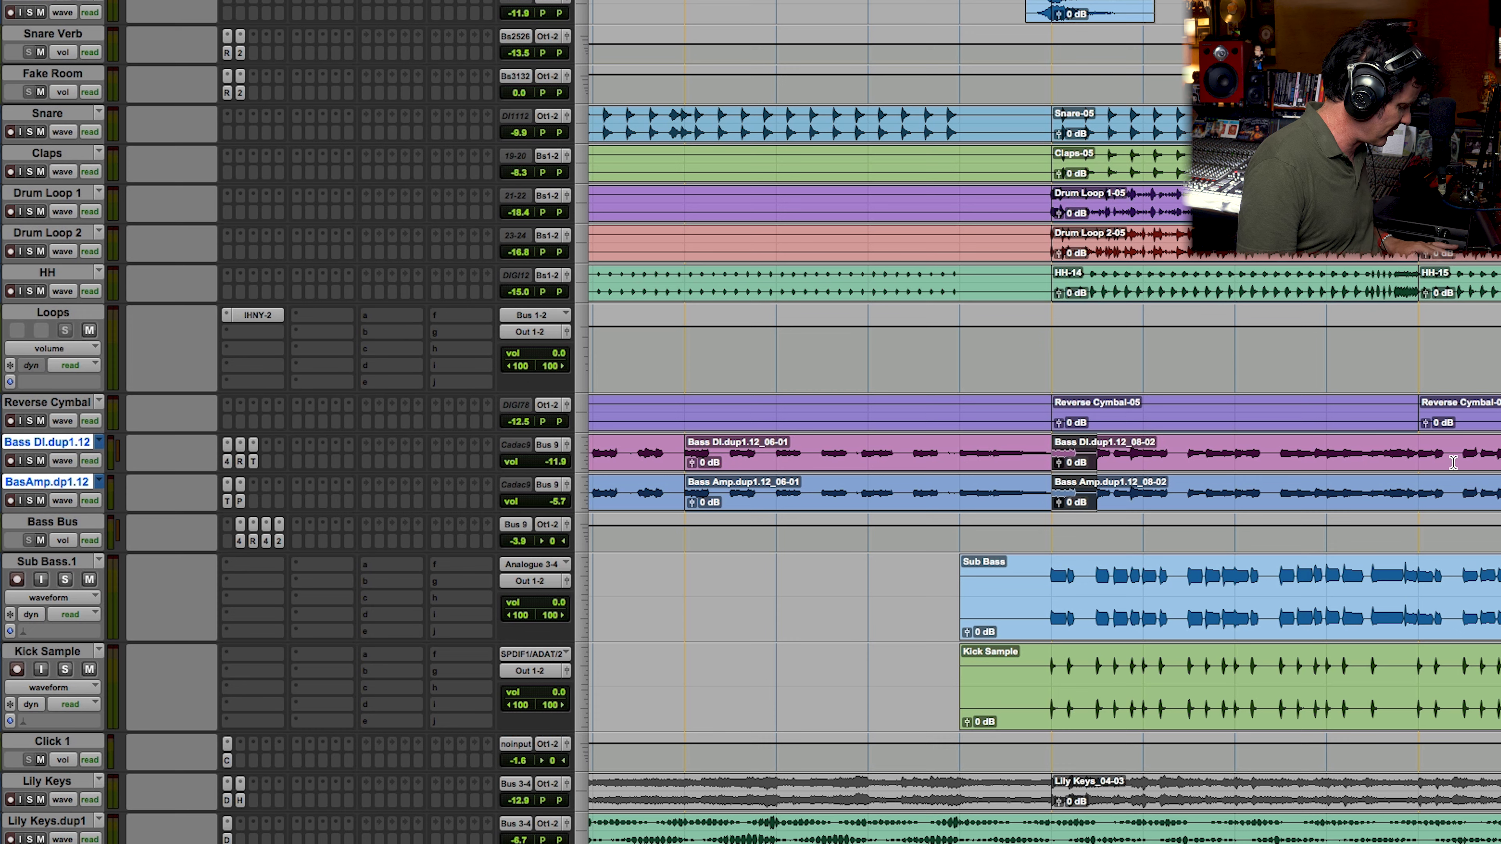
key("super+bracketleft")
double_click(1437, 476)
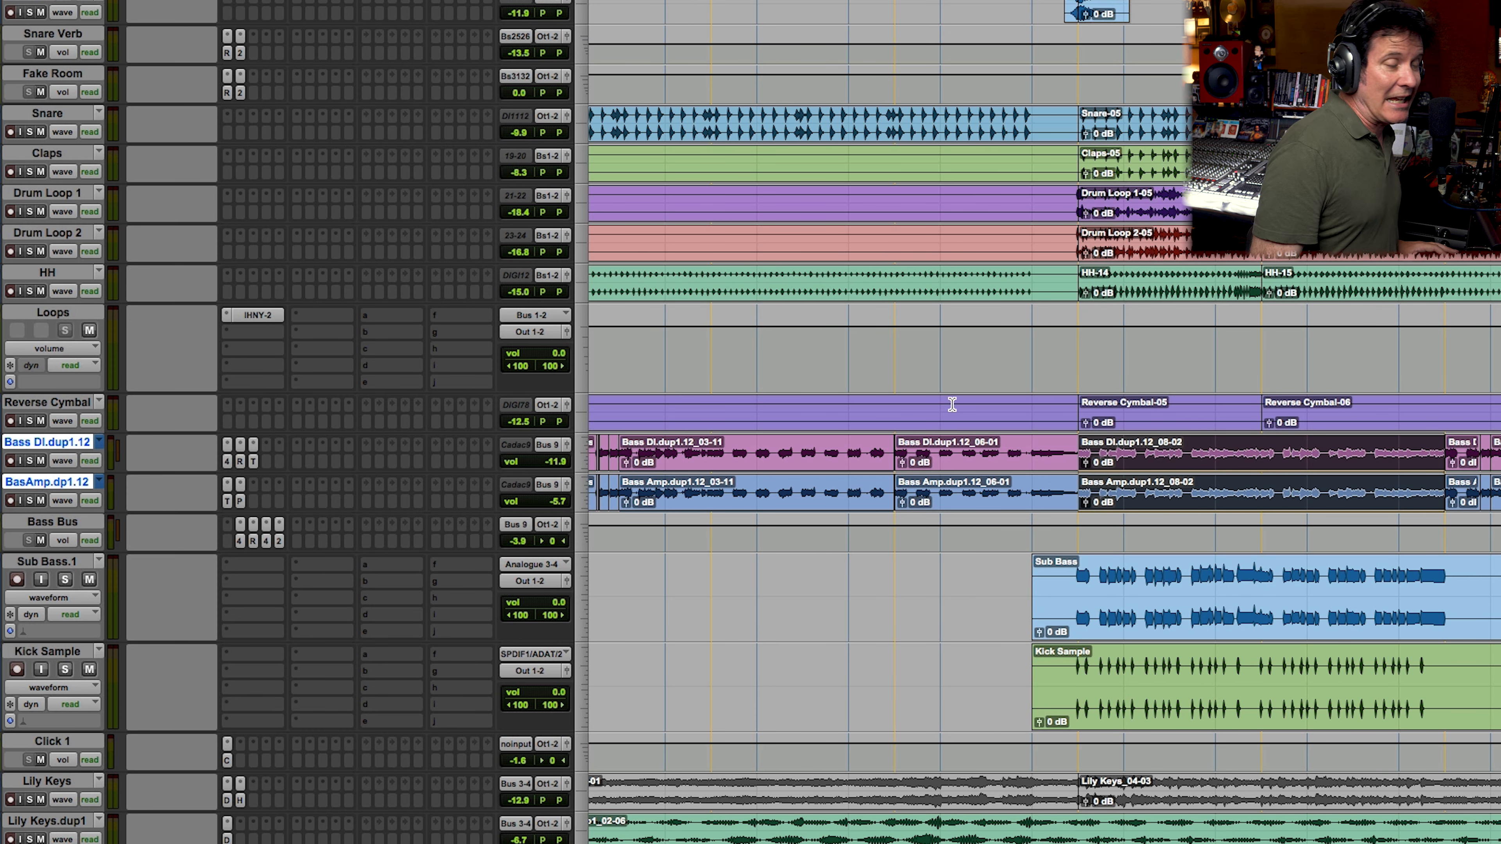
left_click(30, 461)
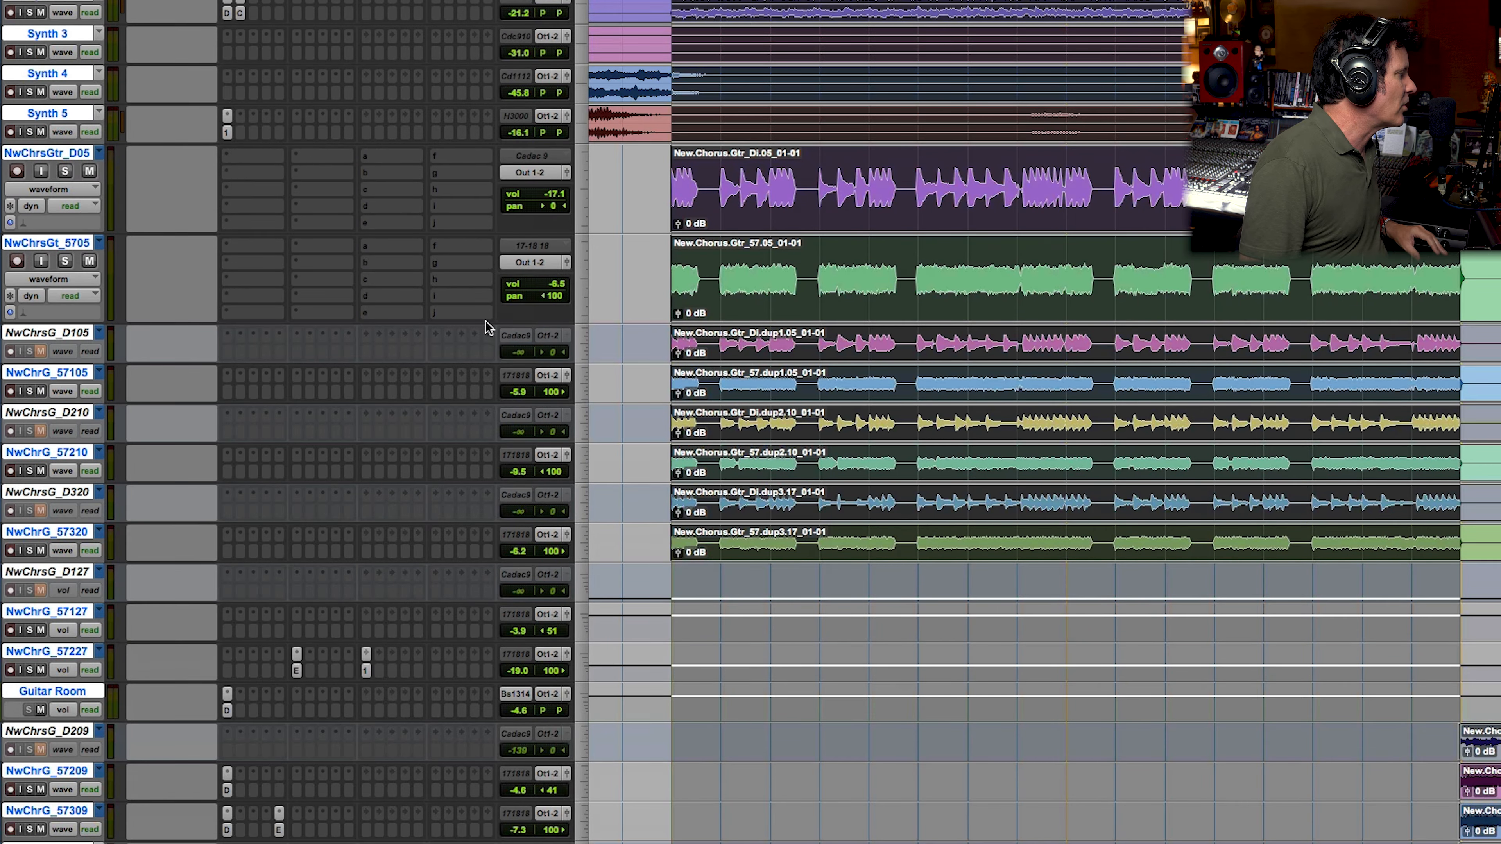
Step: Insert IHNY-2 on the New.Chrs.Gtr_57.05 guitar track and move its control point slightly above centre in wet and amount
left_click(245, 249)
mouse_move(245, 248)
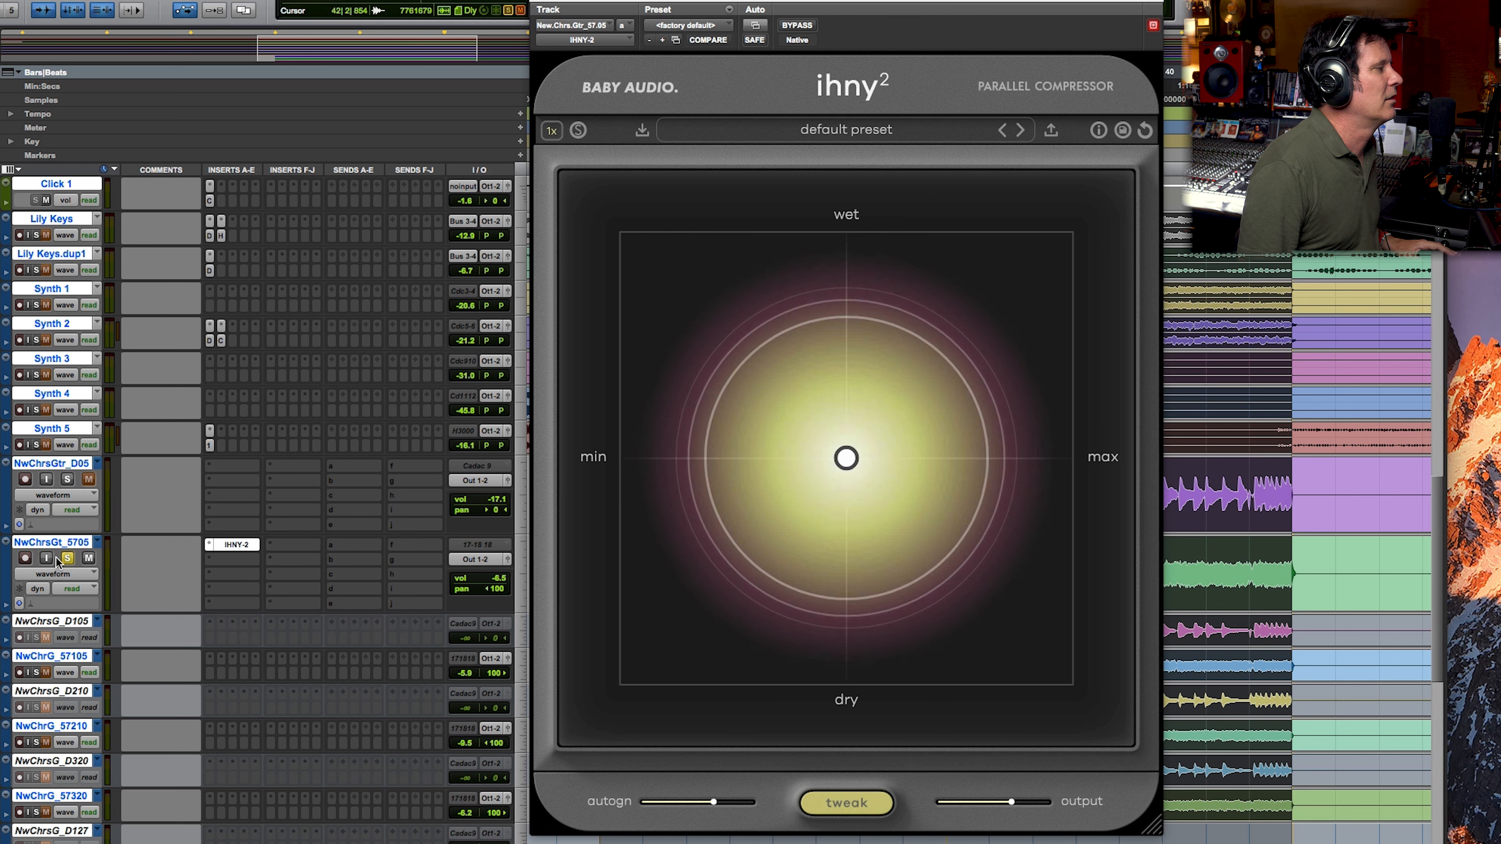
left_click_drag(844, 467, 1077, 242)
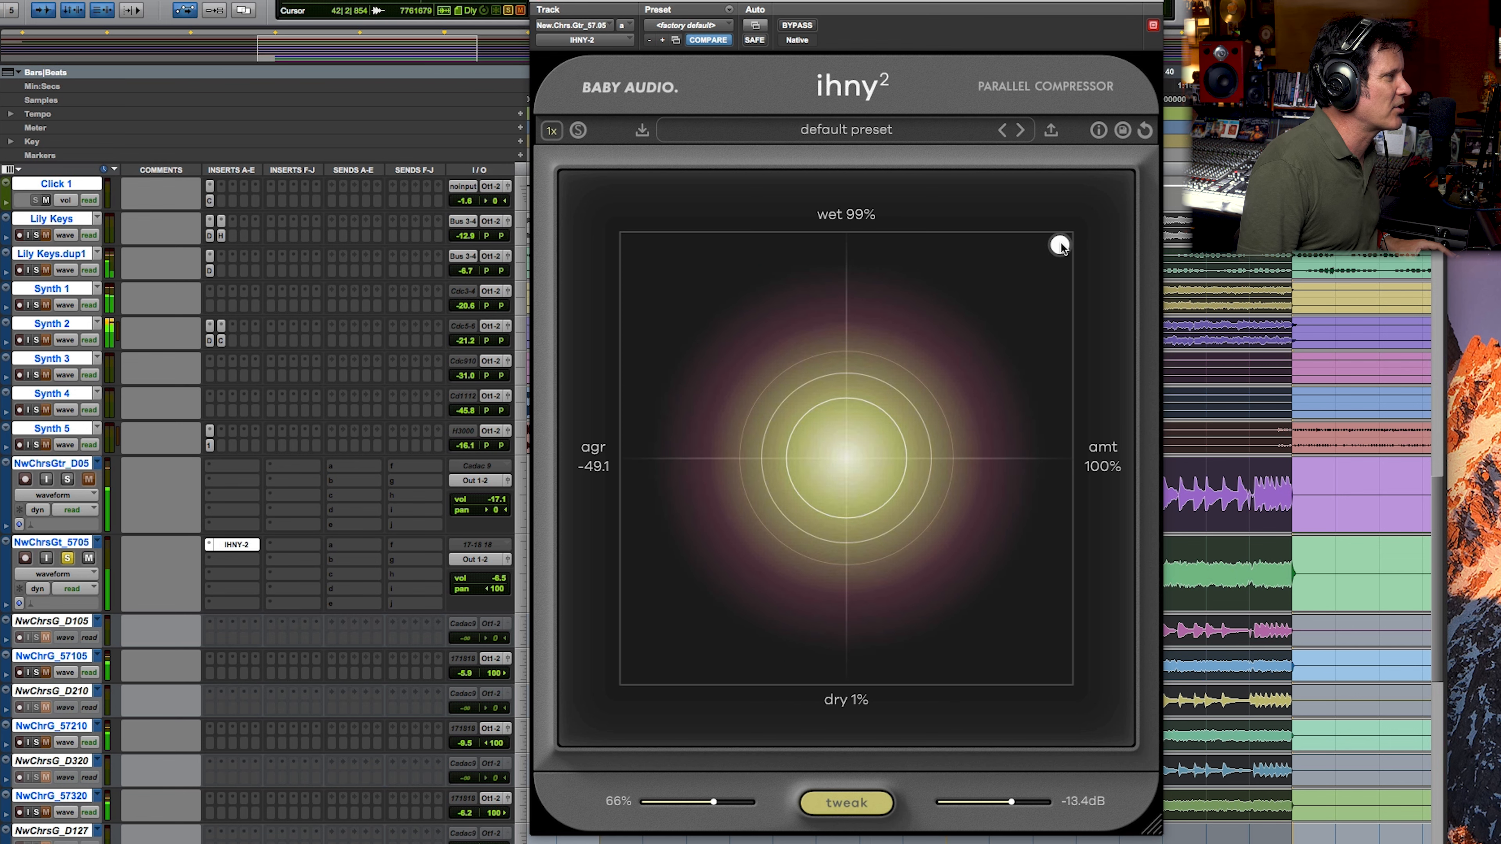
left_click_drag(1059, 251, 992, 349)
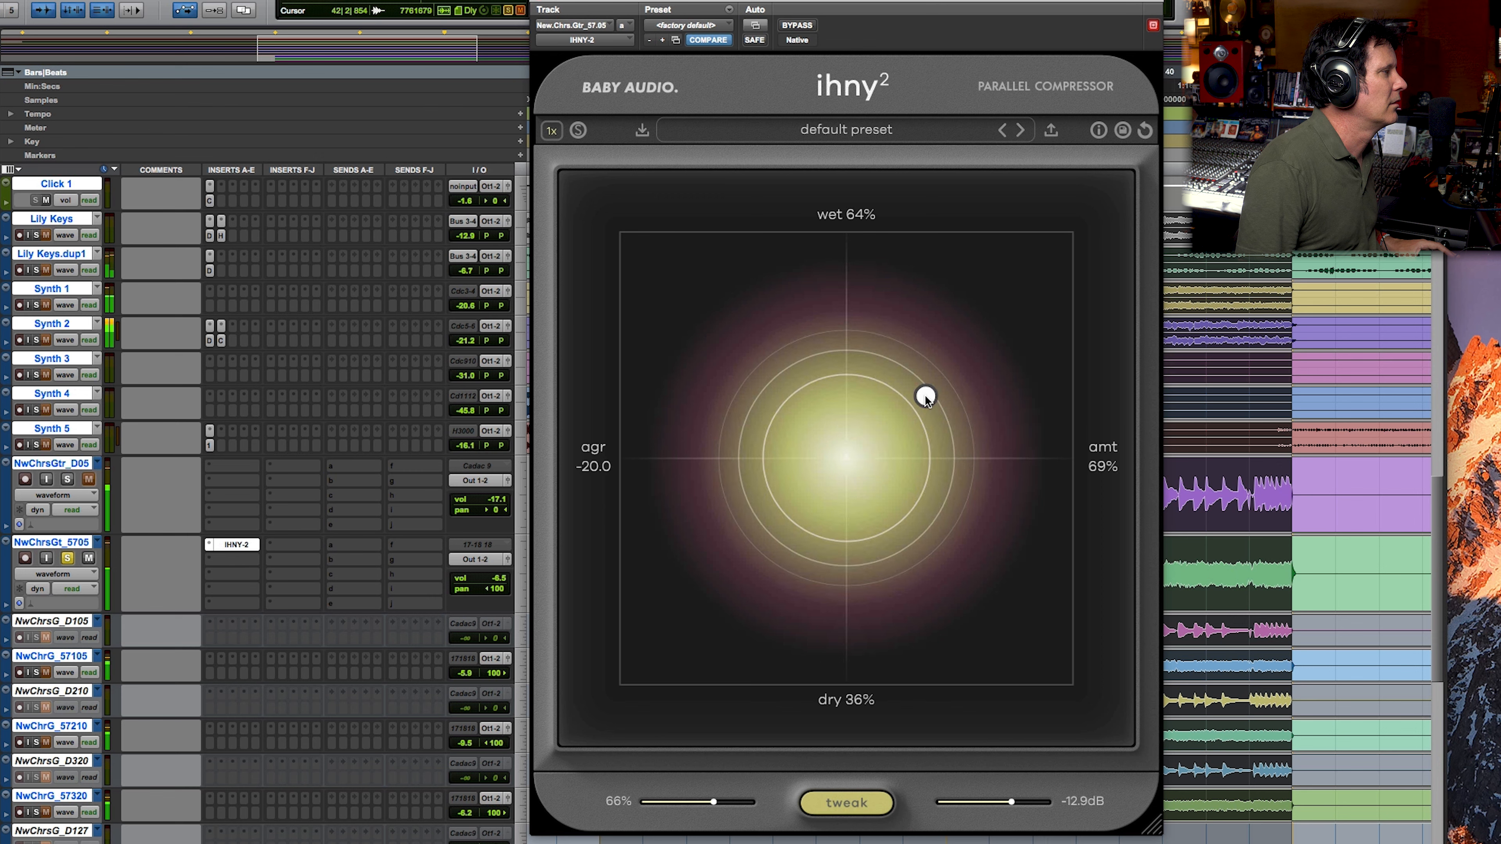
left_click_drag(916, 412, 912, 420)
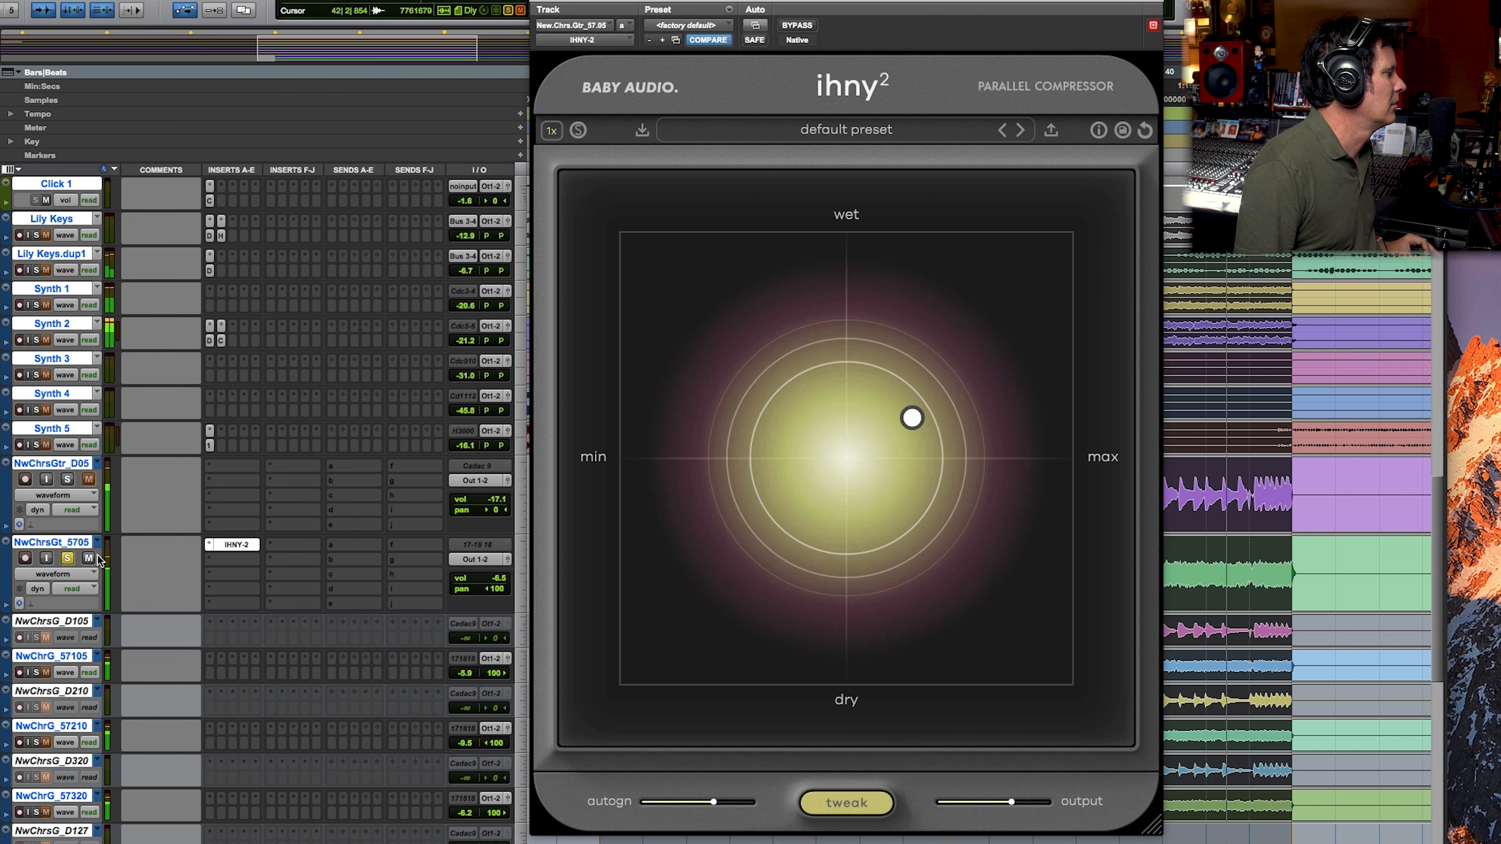
Step: Raise the auto gain of the guitar's IHNY-2 to maximum, comparing the track with the plug-in bypassed and active
left_click(811, 30)
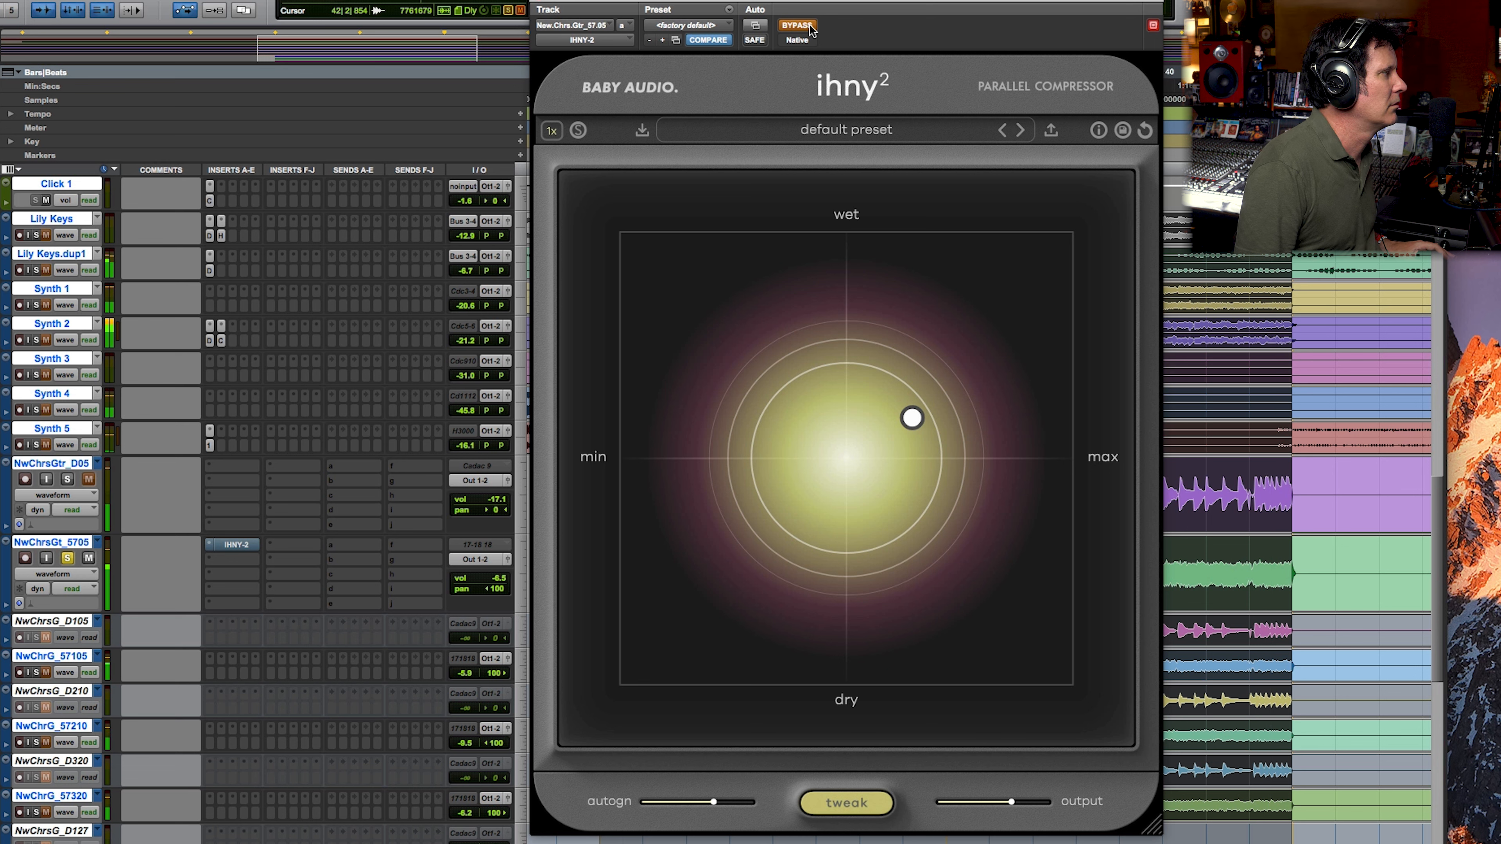
left_click(811, 30)
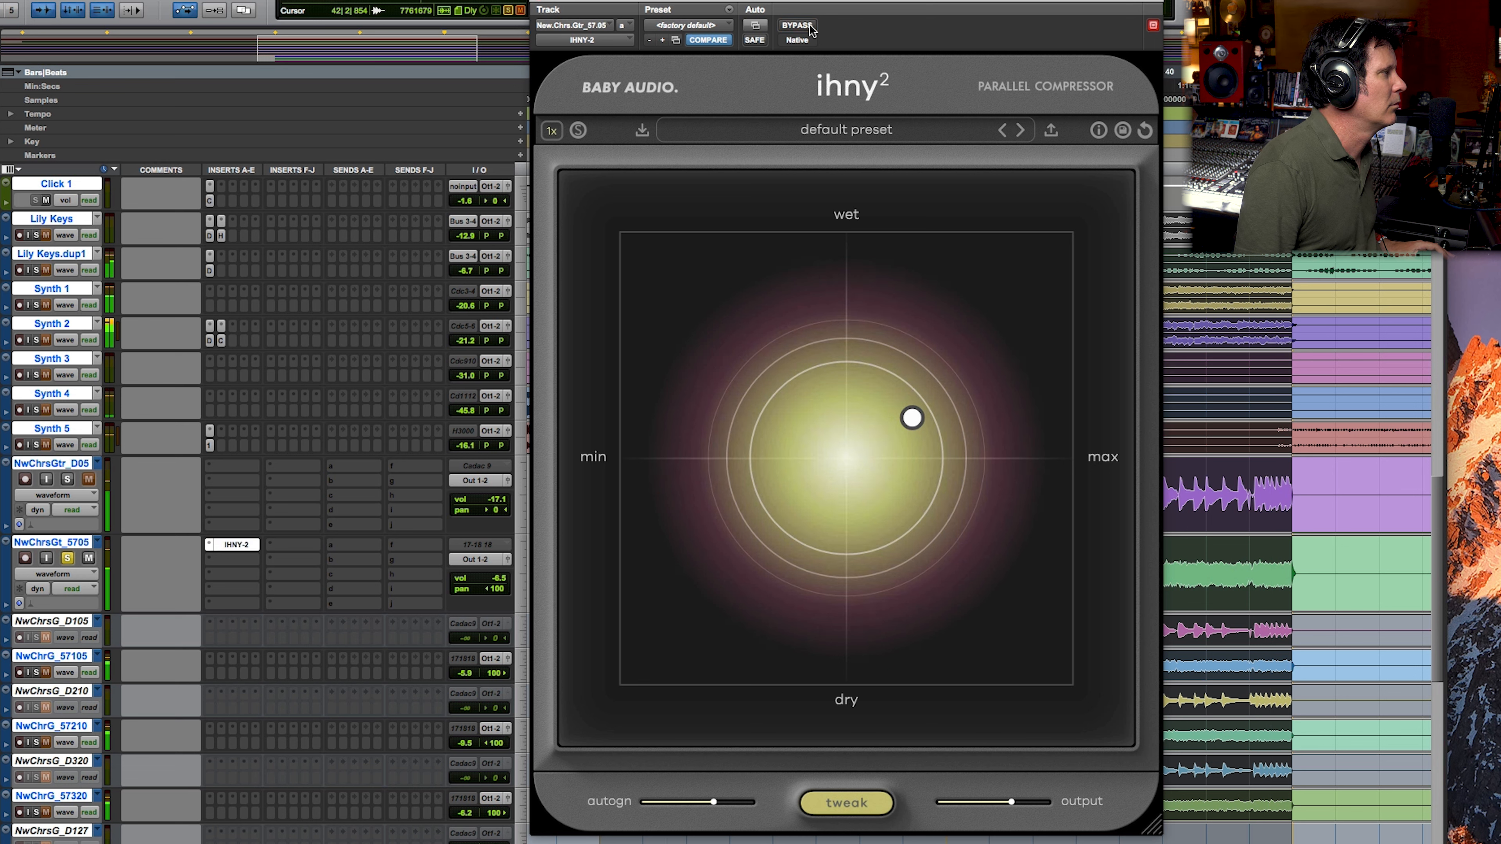
left_click_drag(713, 803, 746, 804)
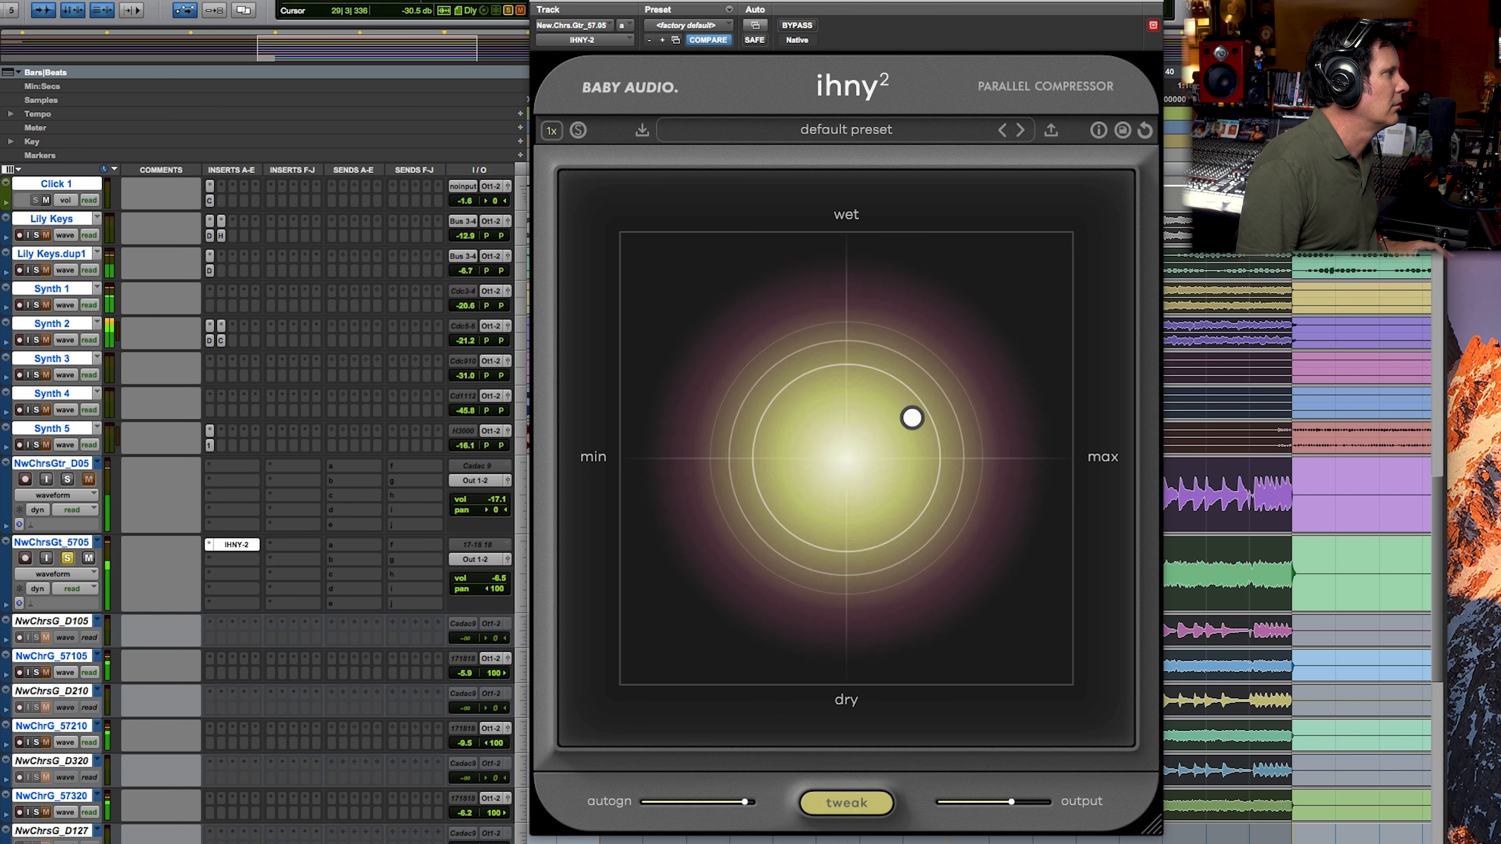
left_click(800, 26)
left_click(799, 26)
left_click_drag(747, 803, 771, 803)
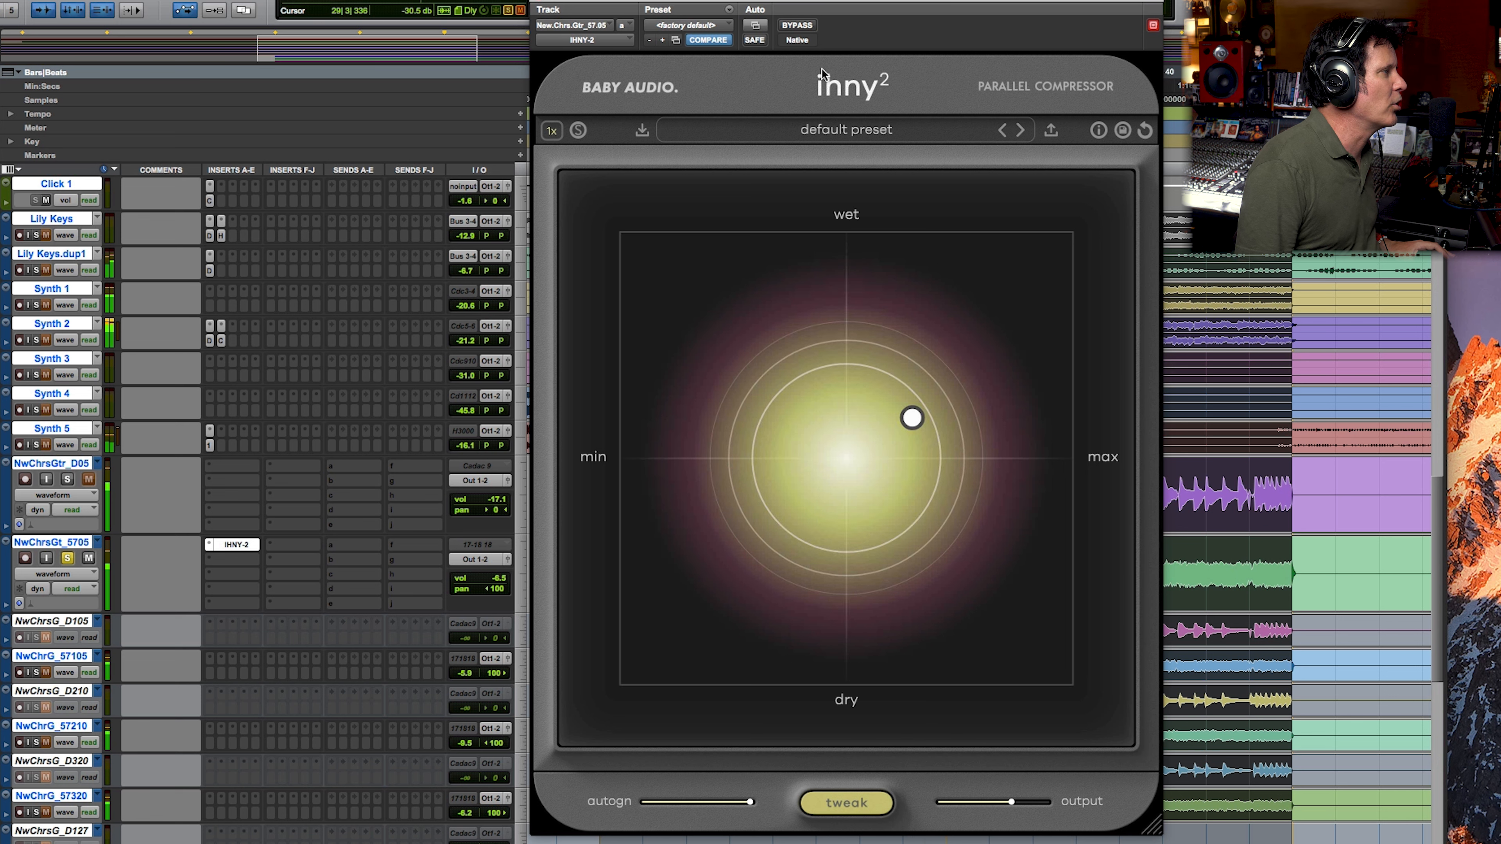
left_click(811, 26)
left_click(811, 26)
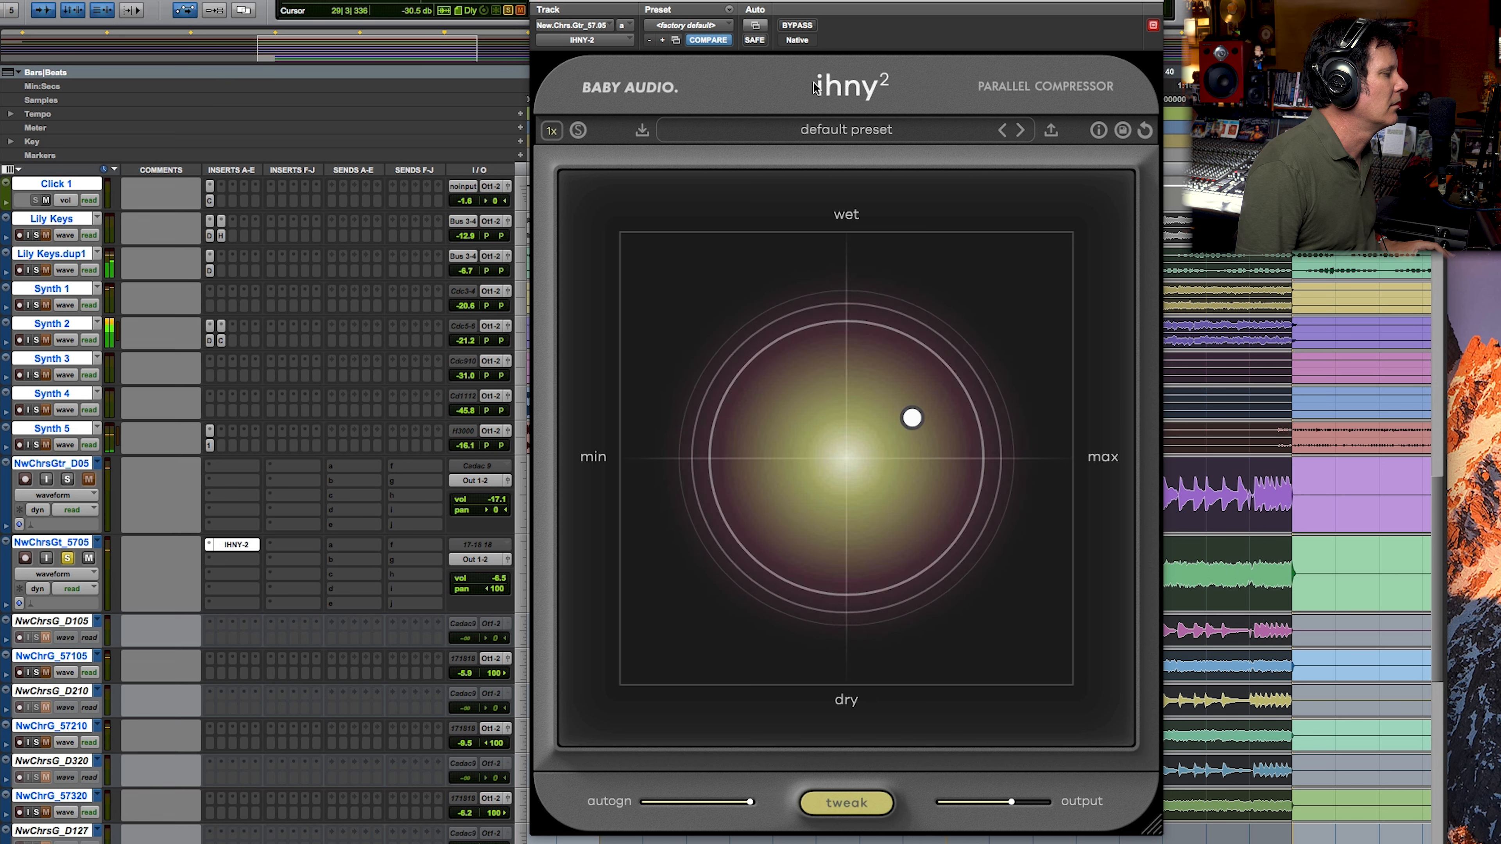
Step: Raise the output of the guitar's IHNY-2 slightly and compare the track with the plug-in bypassed and active
left_click_drag(1012, 803, 1017, 806)
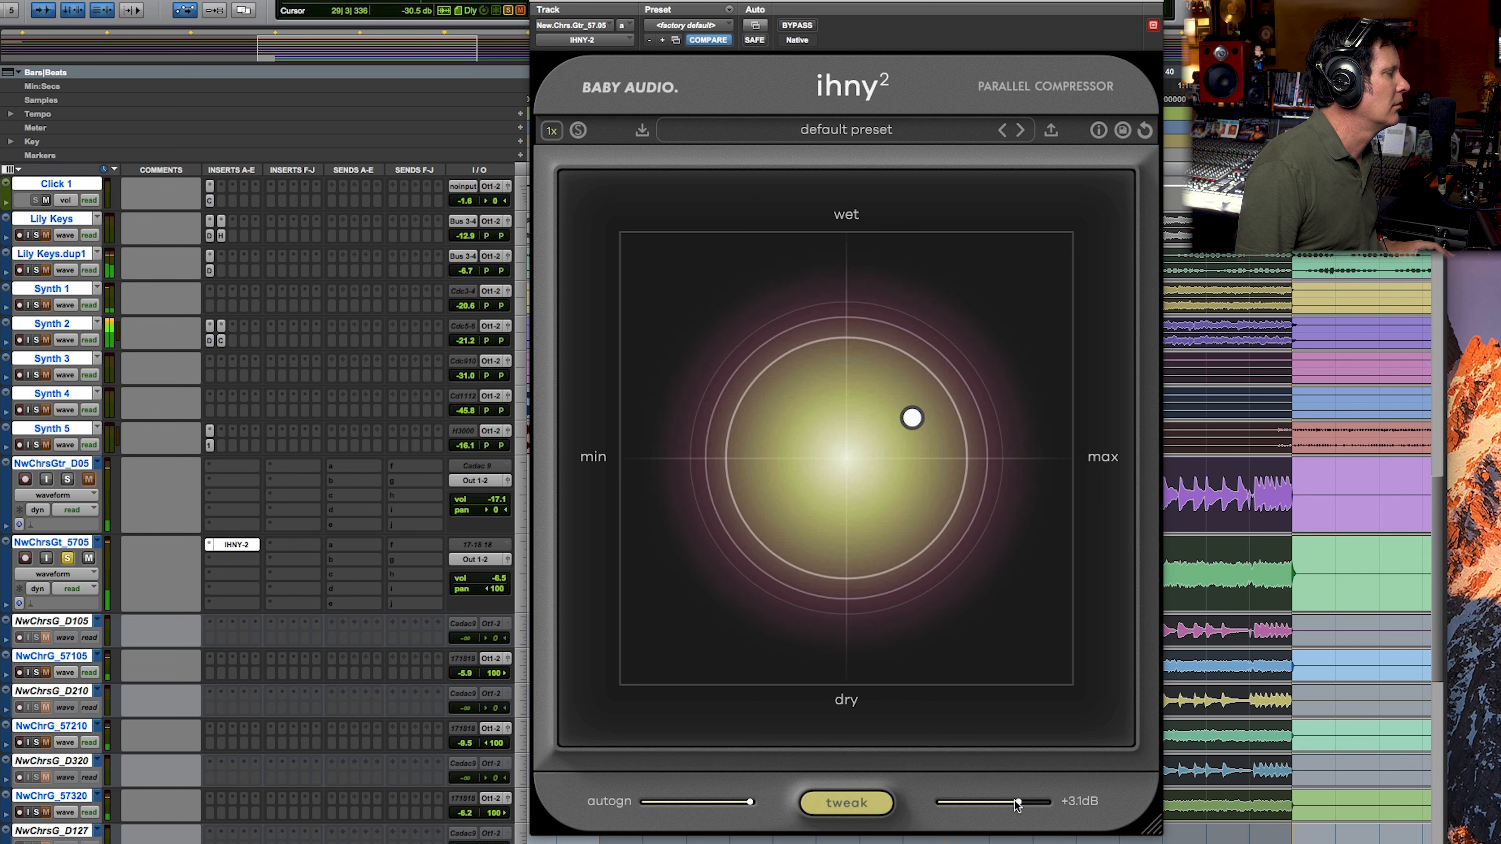
left_click(811, 26)
left_click(811, 26)
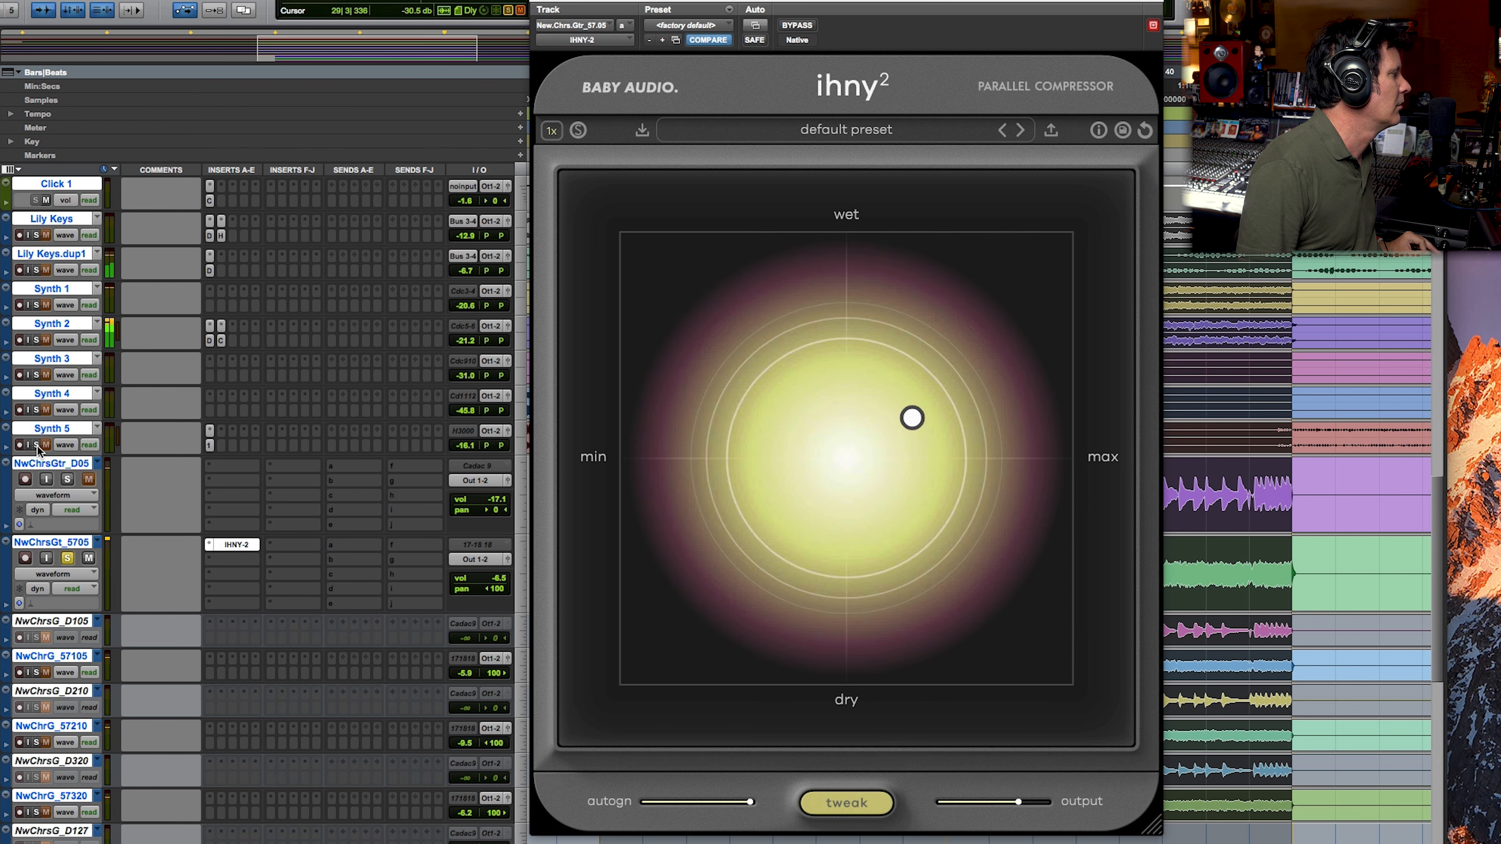
Step: Copy the IHNY-2 insert onto the NwChrG_57320 guitar and play the doubled chorus guitars soloed together with the synths
left_click(36, 410)
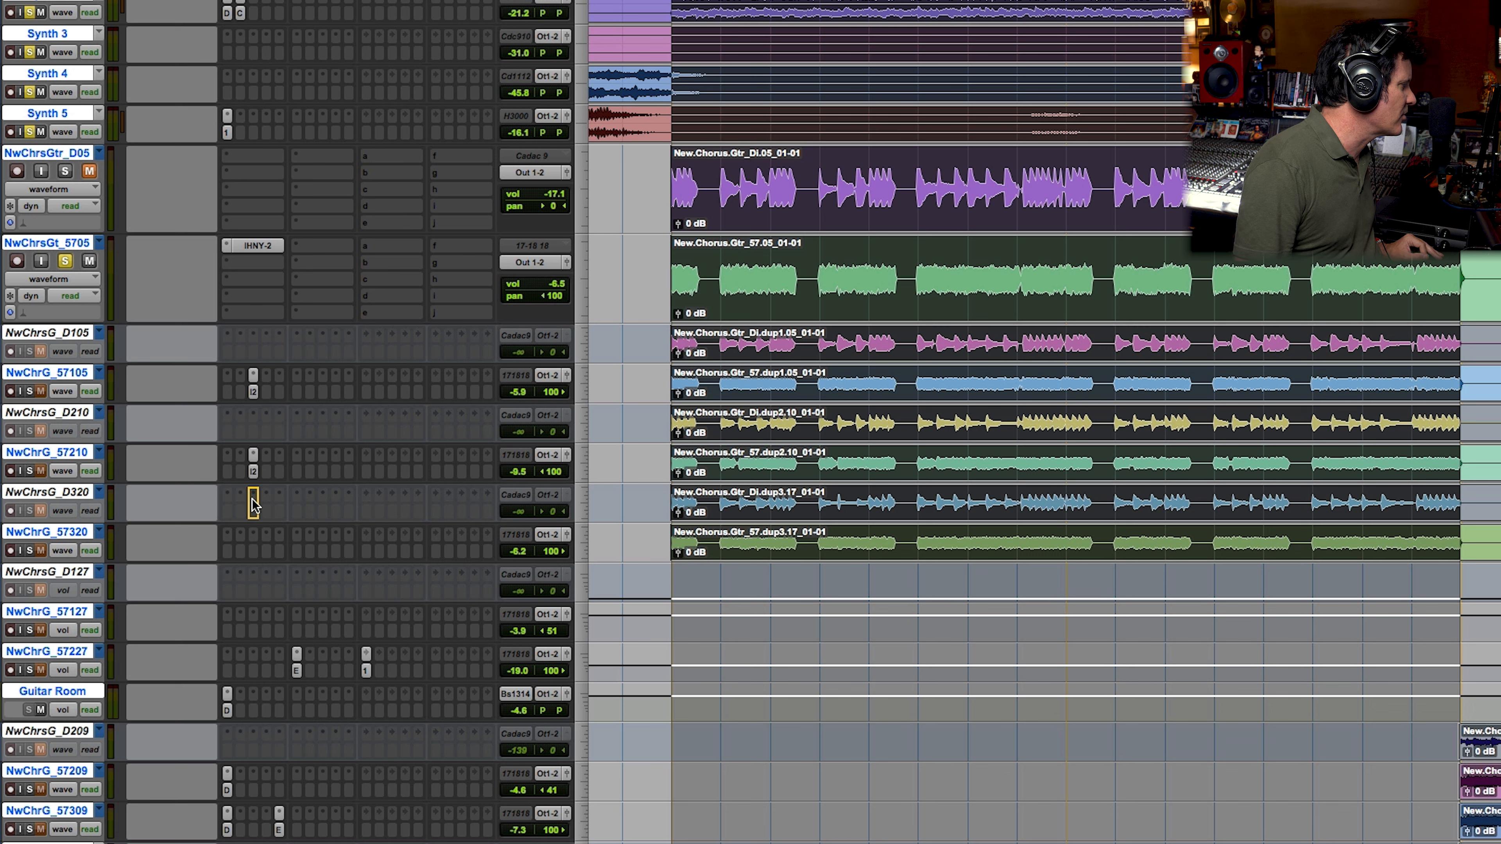
left_click_drag(256, 536, 256, 535)
left_click_drag(29, 550, 31, 391)
key("space")
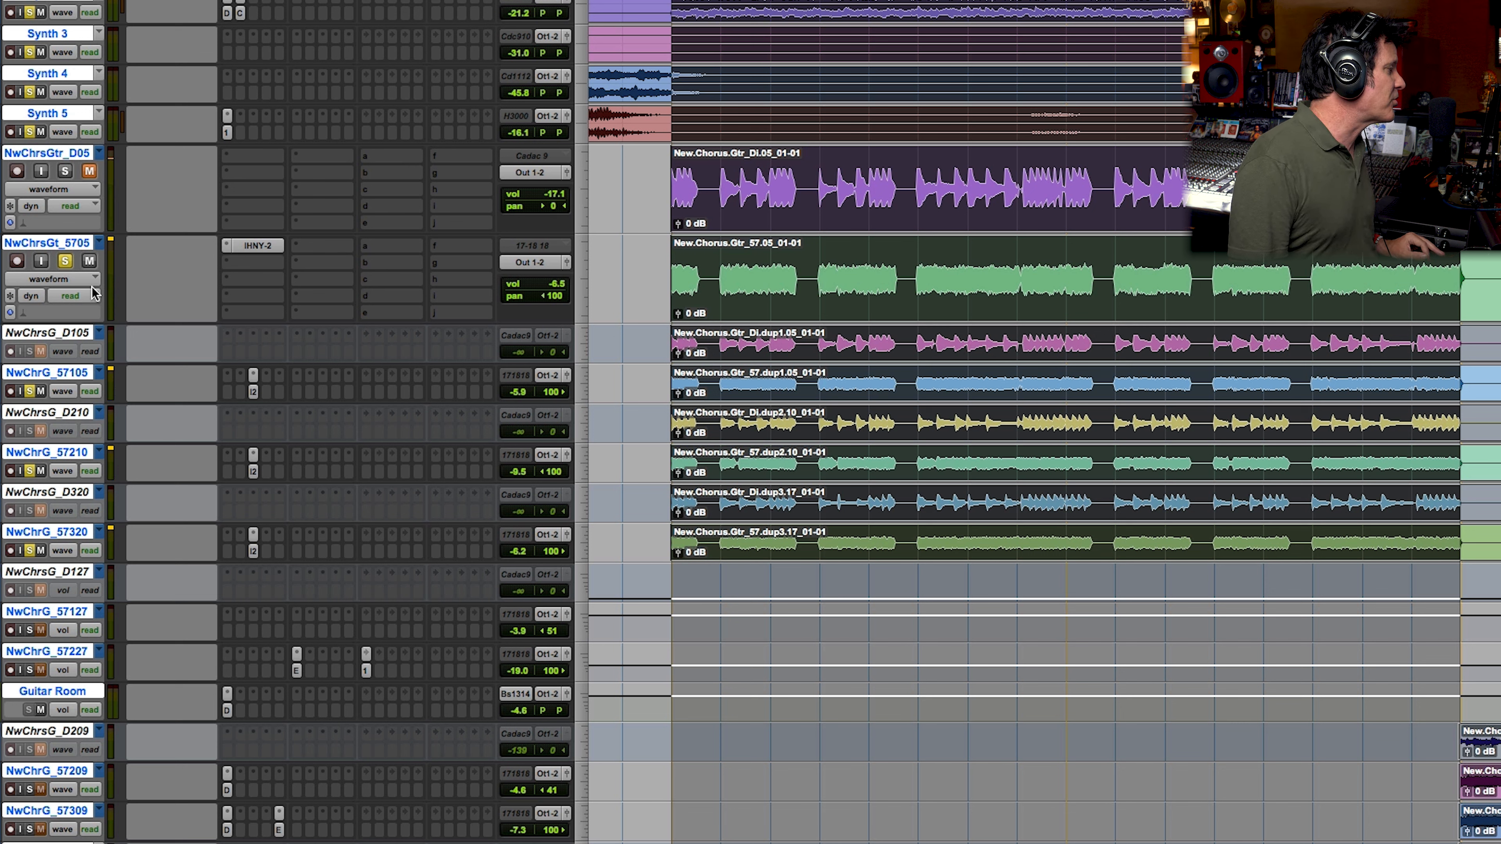
Step: Clear the solos to play the guitars in the full mix, and solo the chorus guitar tracks again
left_click(65, 260, "alt")
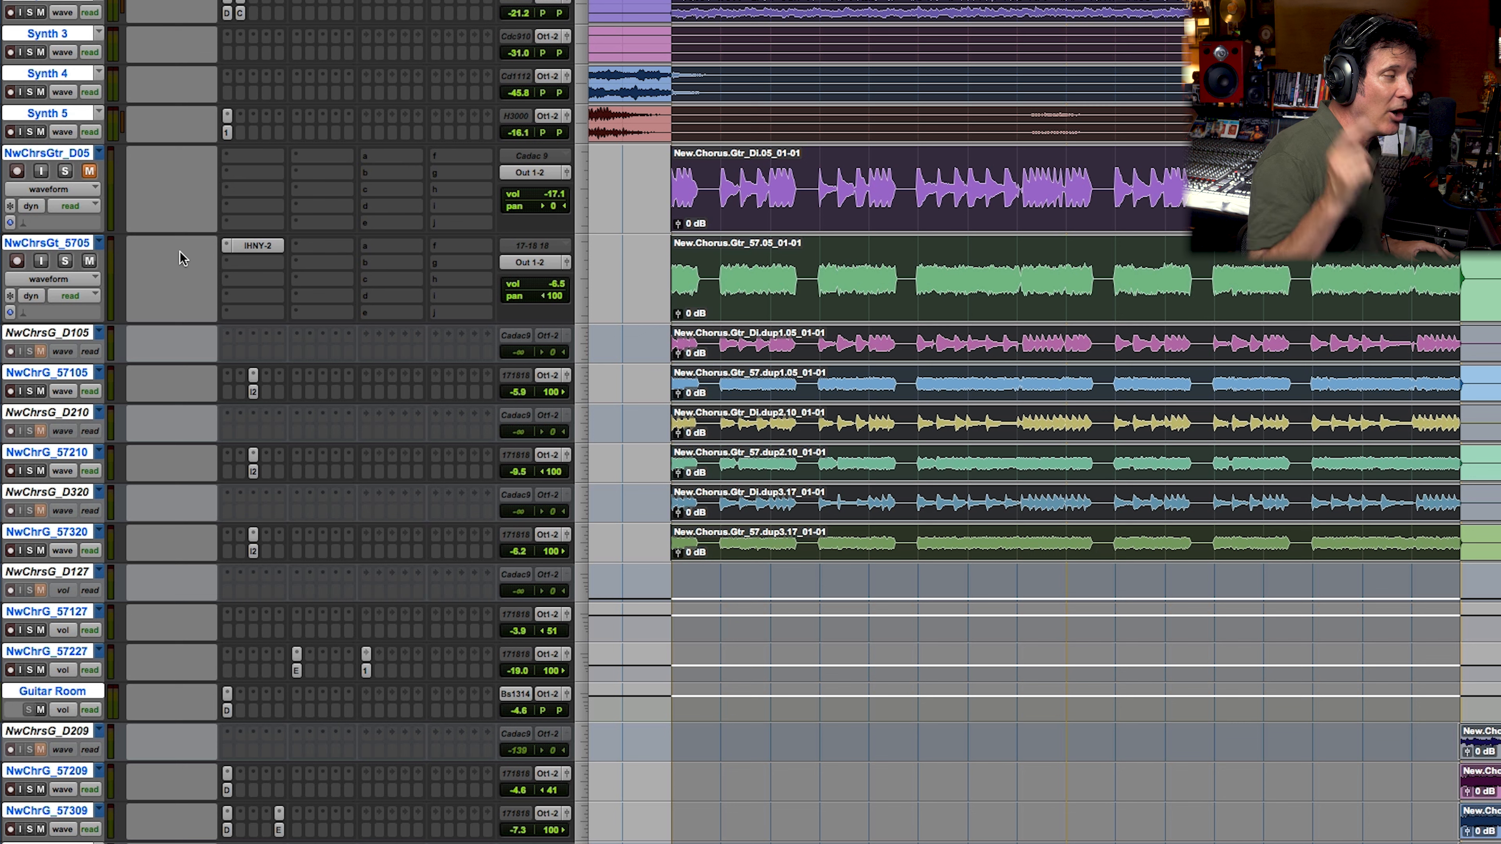
key("space")
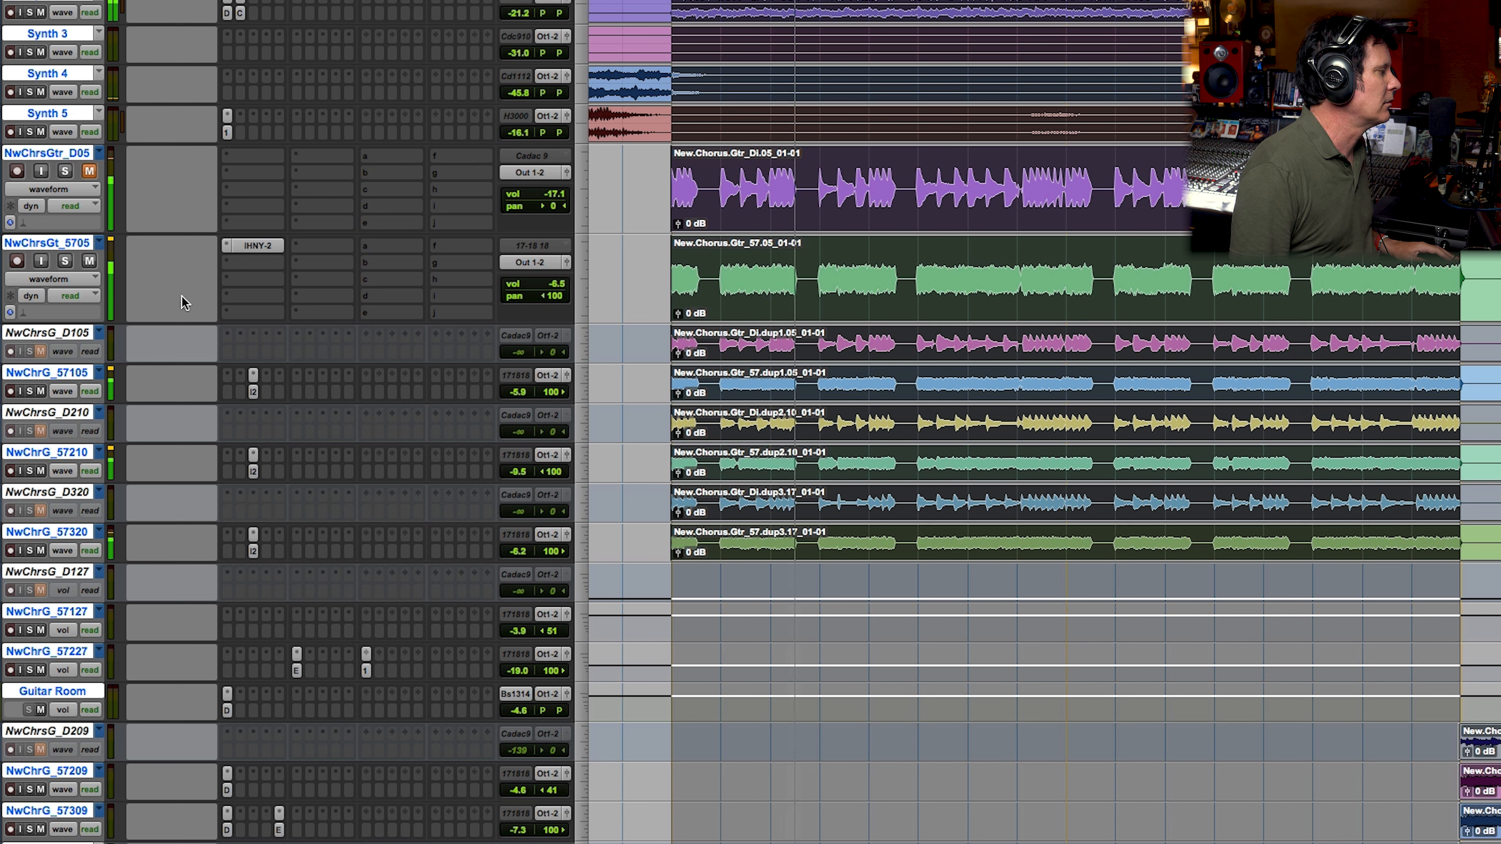
left_click(65, 261)
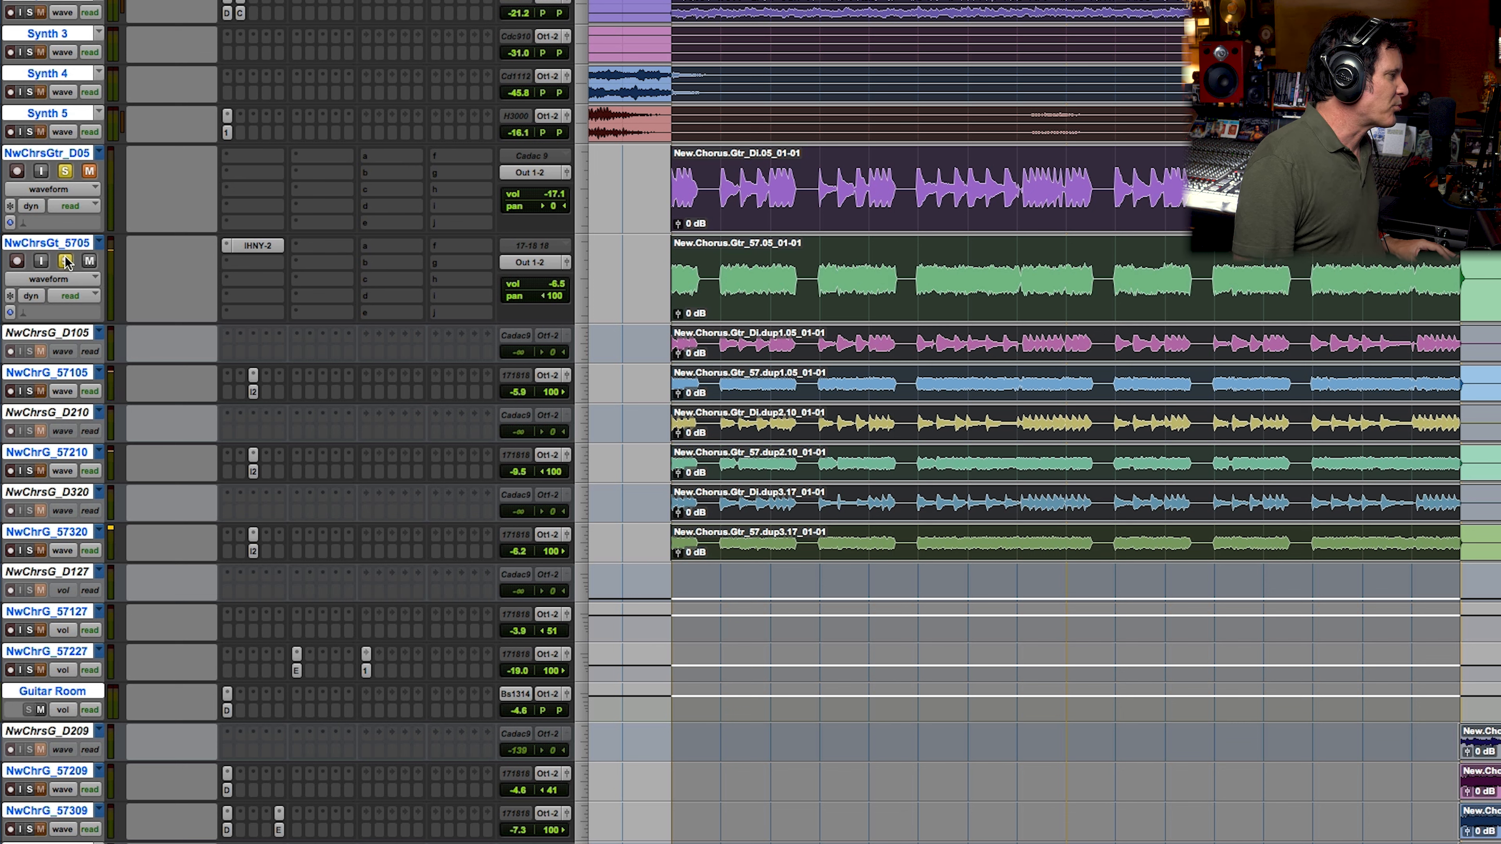
left_click(30, 391)
left_click(30, 470)
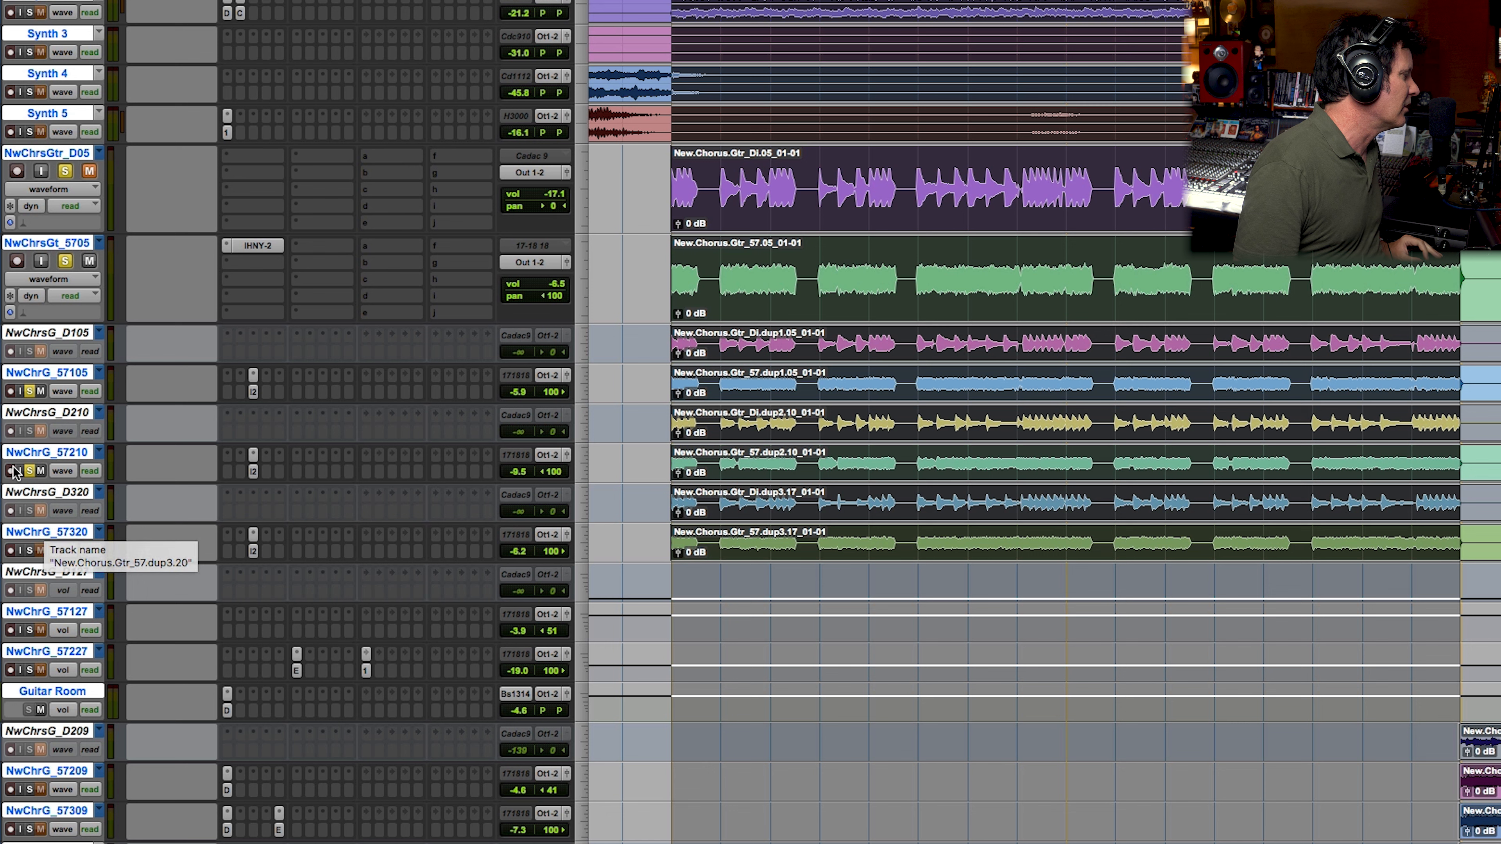
left_click(29, 471, "alt")
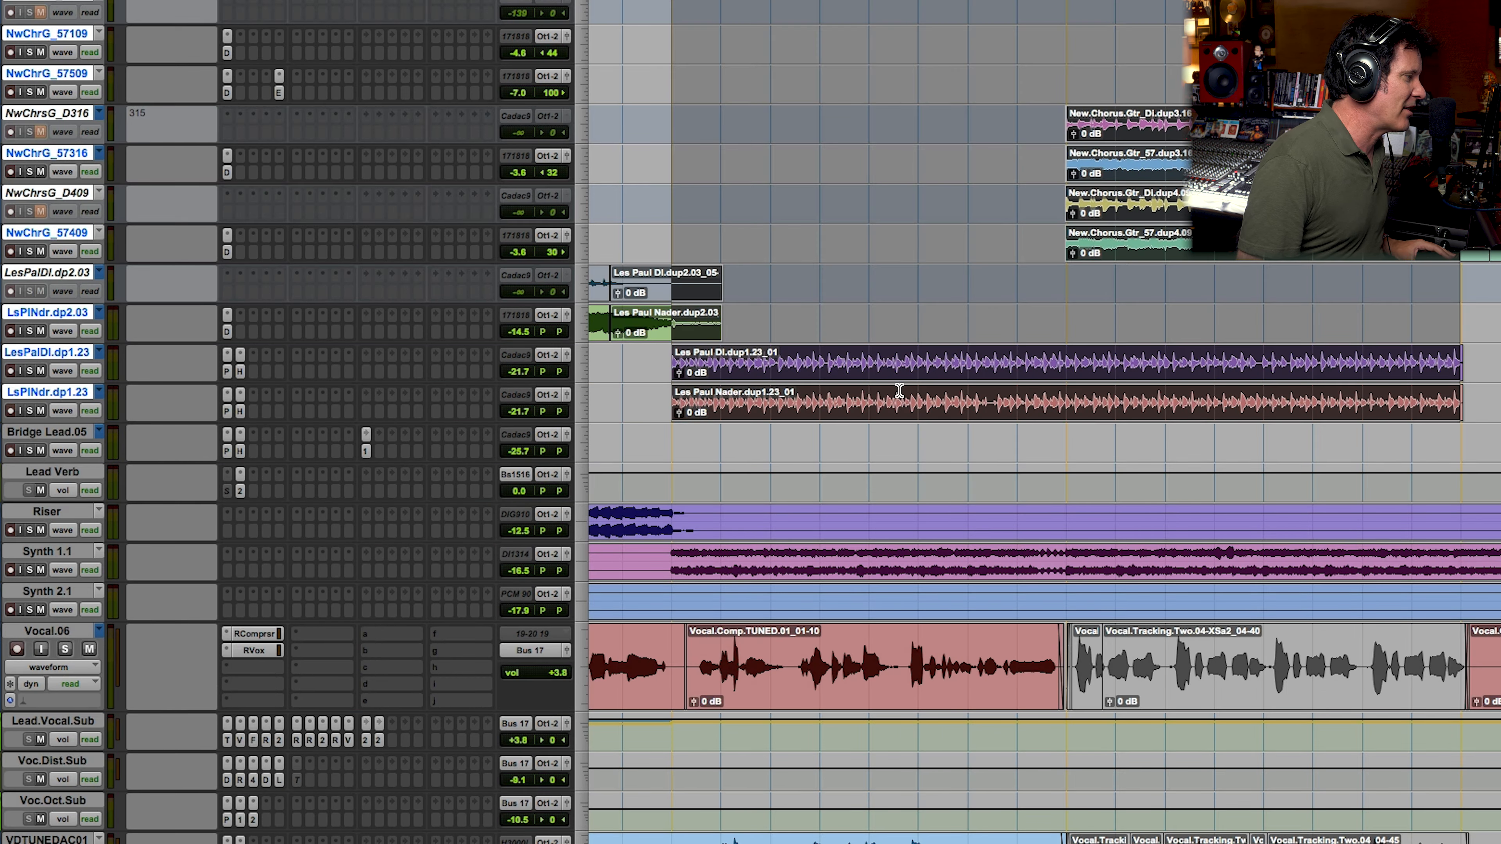
Step: Select the Les Paul dup1.23 clips, solo both tracks, and open the tweak controls of the IHNY-2 on Lead Verb
left_click(898, 391)
left_click(898, 391)
left_click(30, 371)
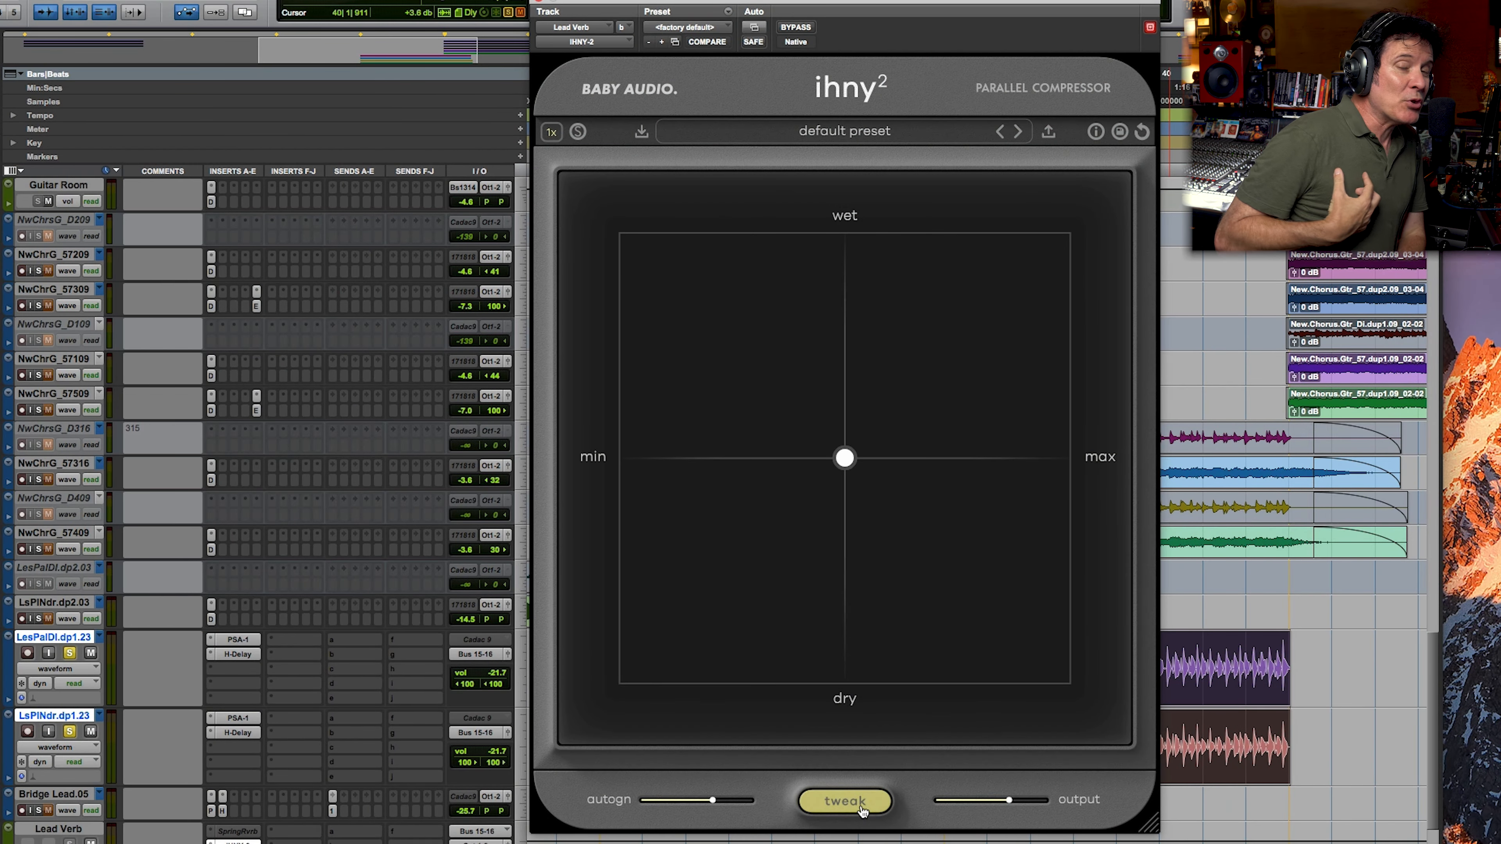
left_click(853, 807)
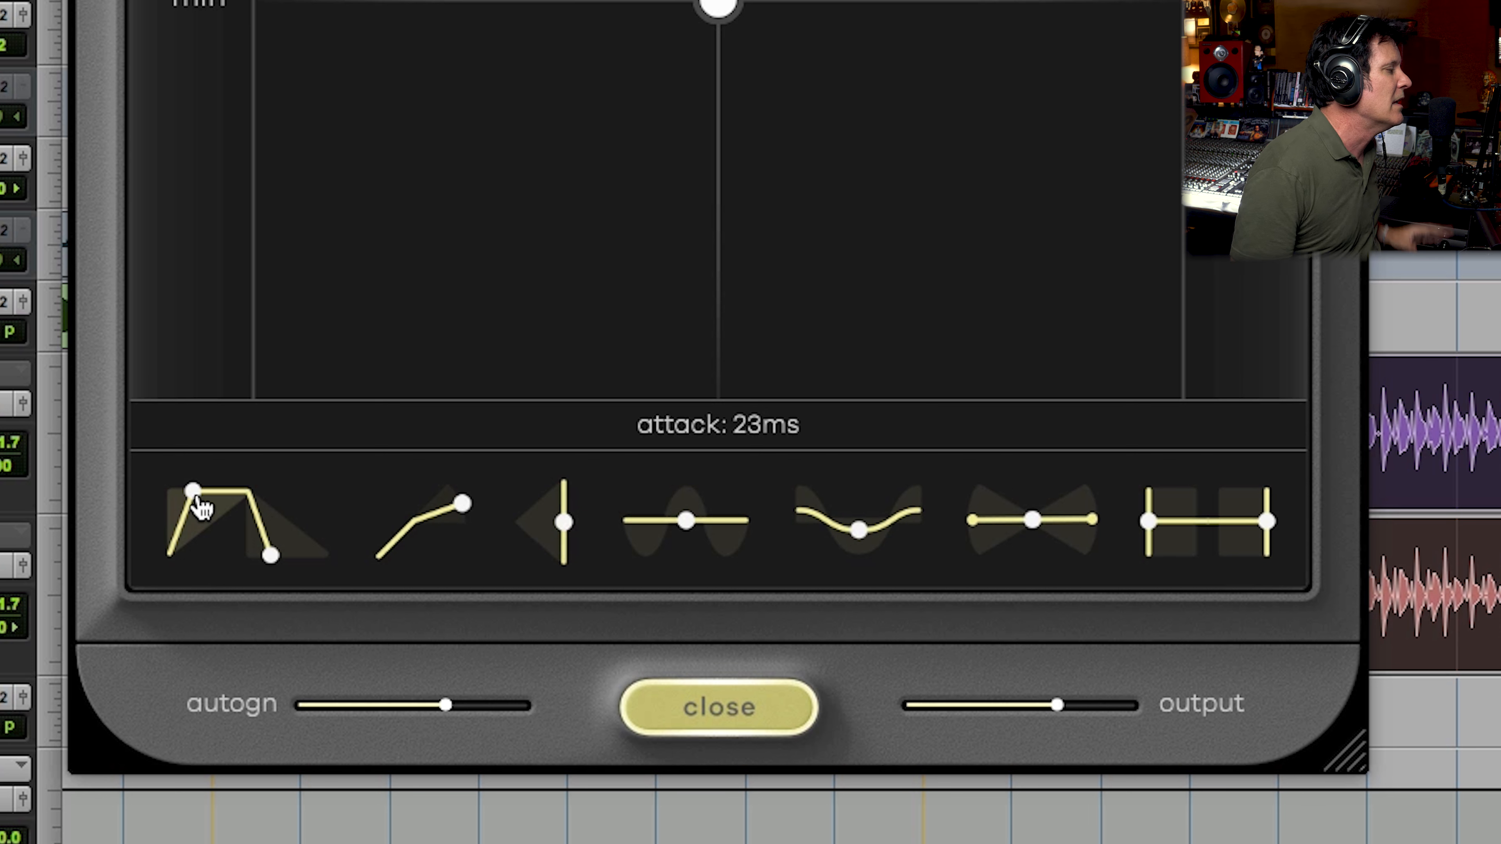
Step: Sweep the attack of the Lead Verb compressor up to 61 ms and down to its minimum
left_click_drag(191, 493, 272, 554)
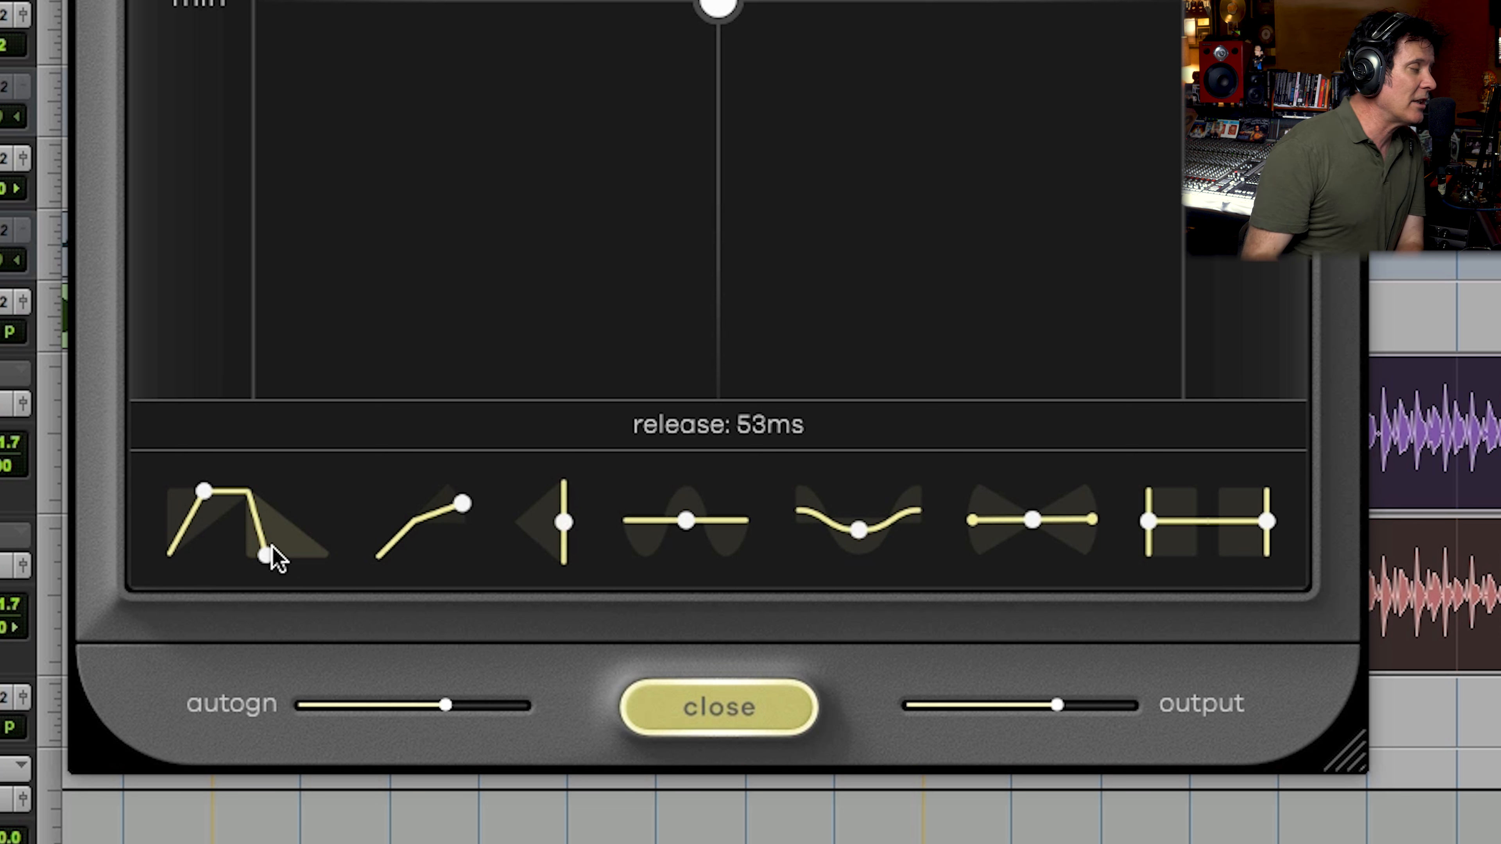
left_click_drag(204, 490, 268, 489)
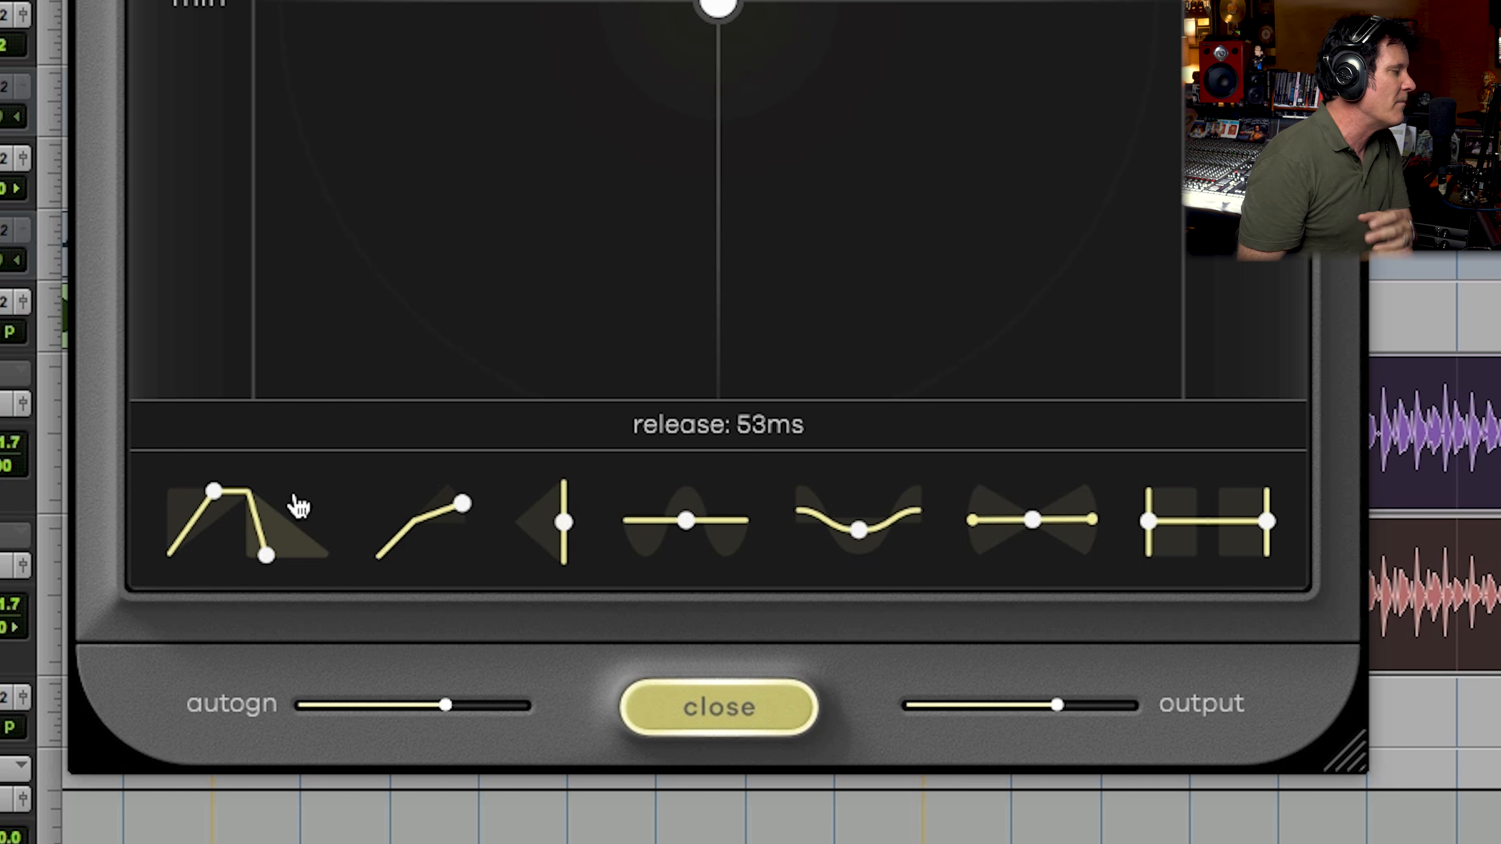
mouse_move(230, 496)
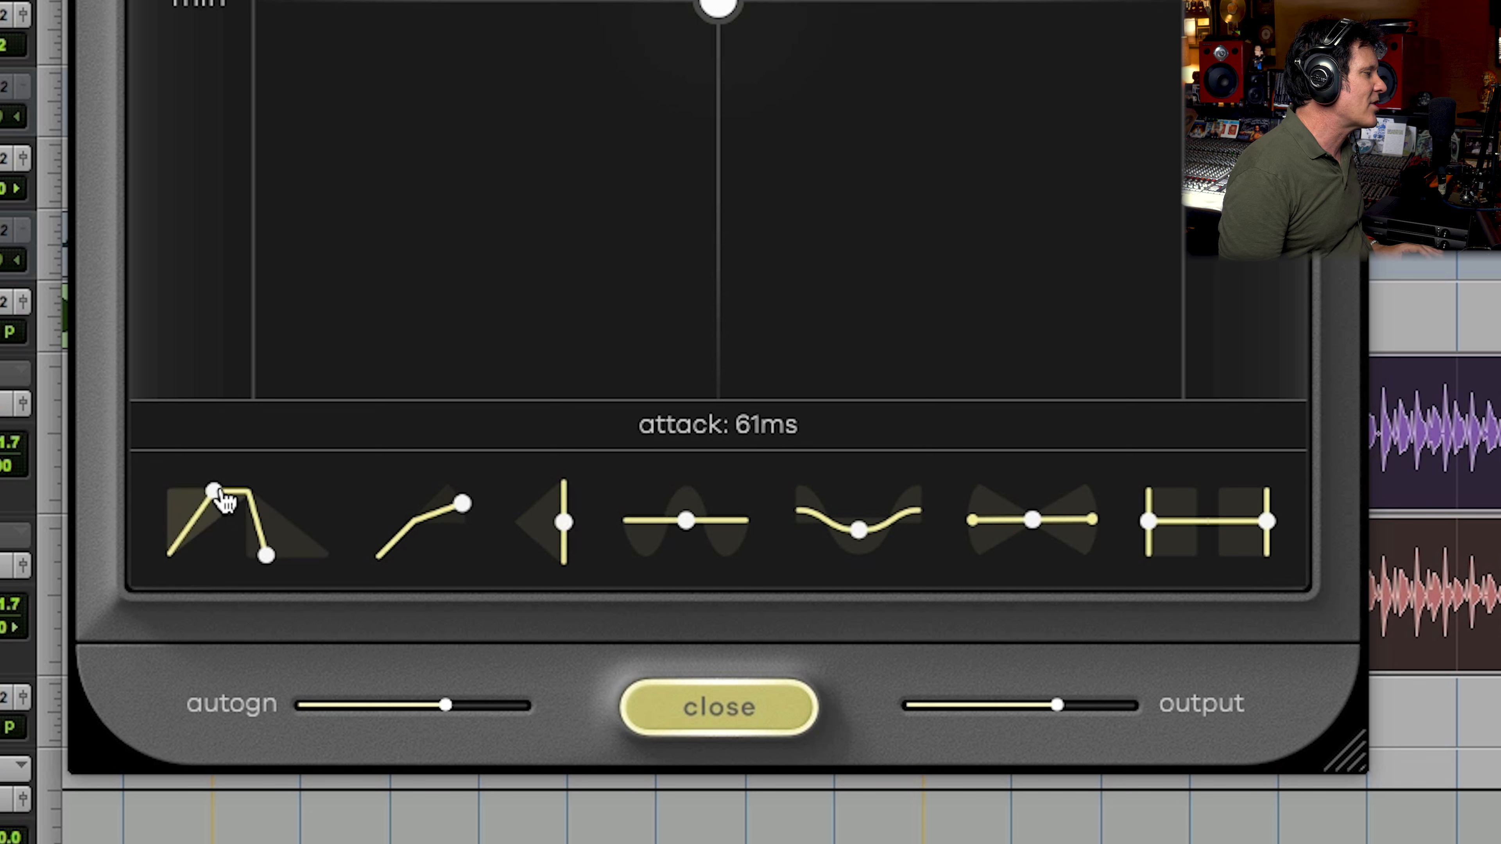
left_click_drag(220, 500, 94, 496)
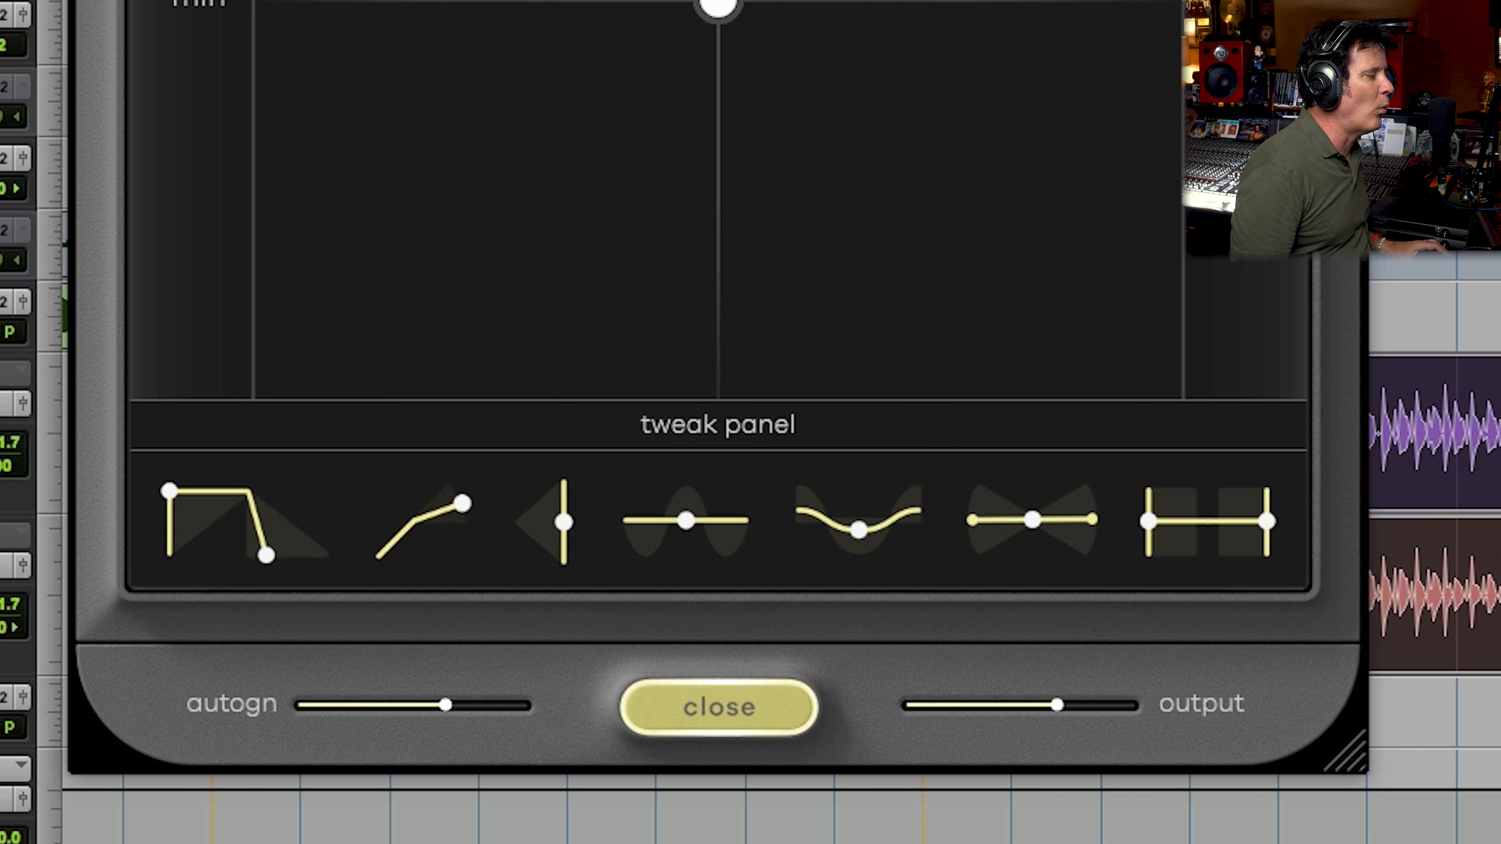
mouse_move(321, 510)
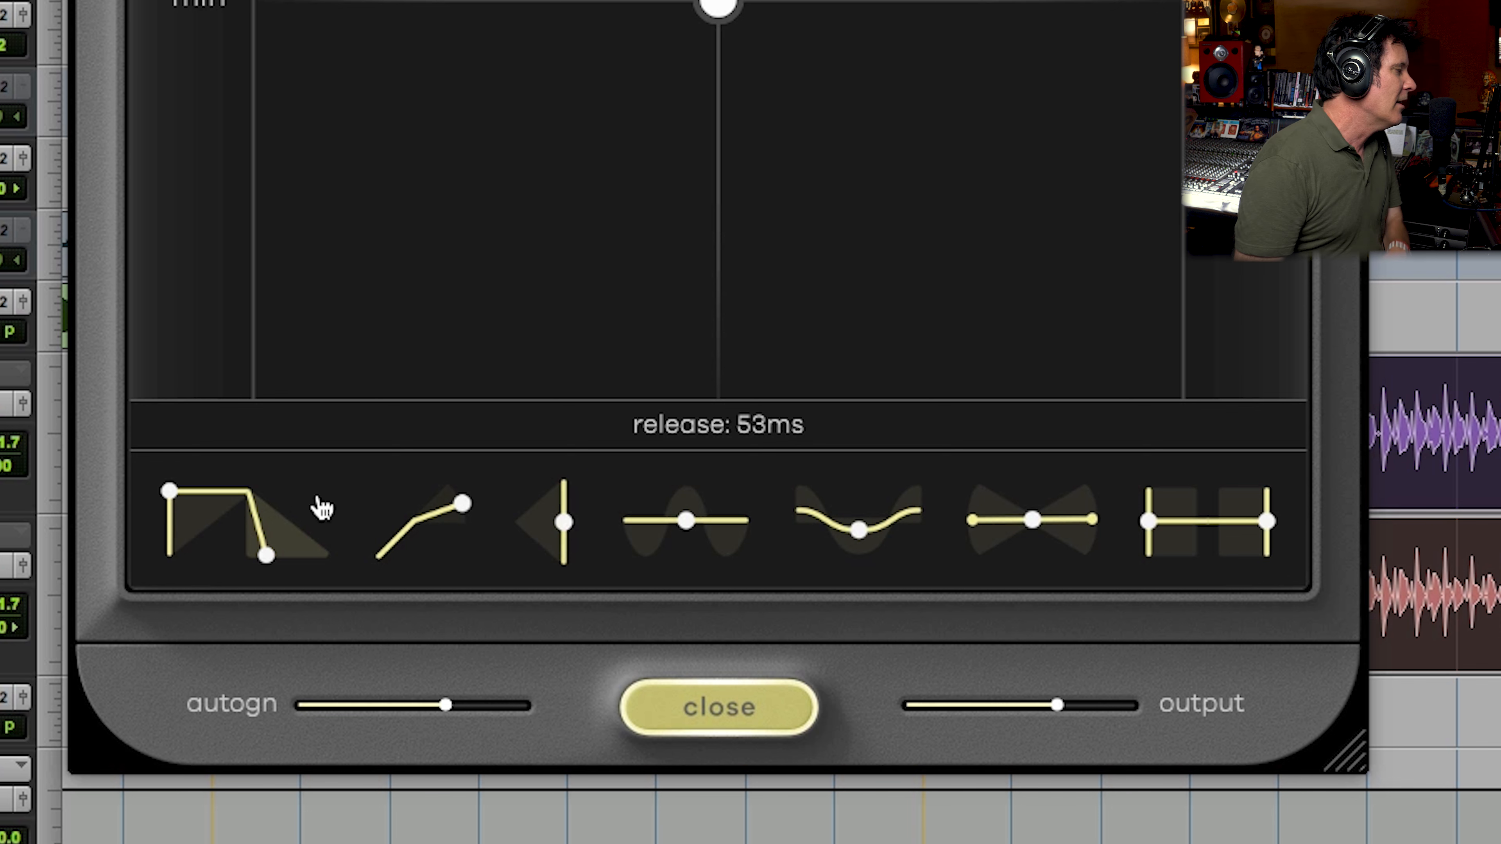
Step: Try attack times of 23, 33 and 12 ms on the soloed Les Pauls and settle slightly above 33 ms
left_click_drag(167, 493, 237, 488)
left_click_drag(257, 474, 269, 475)
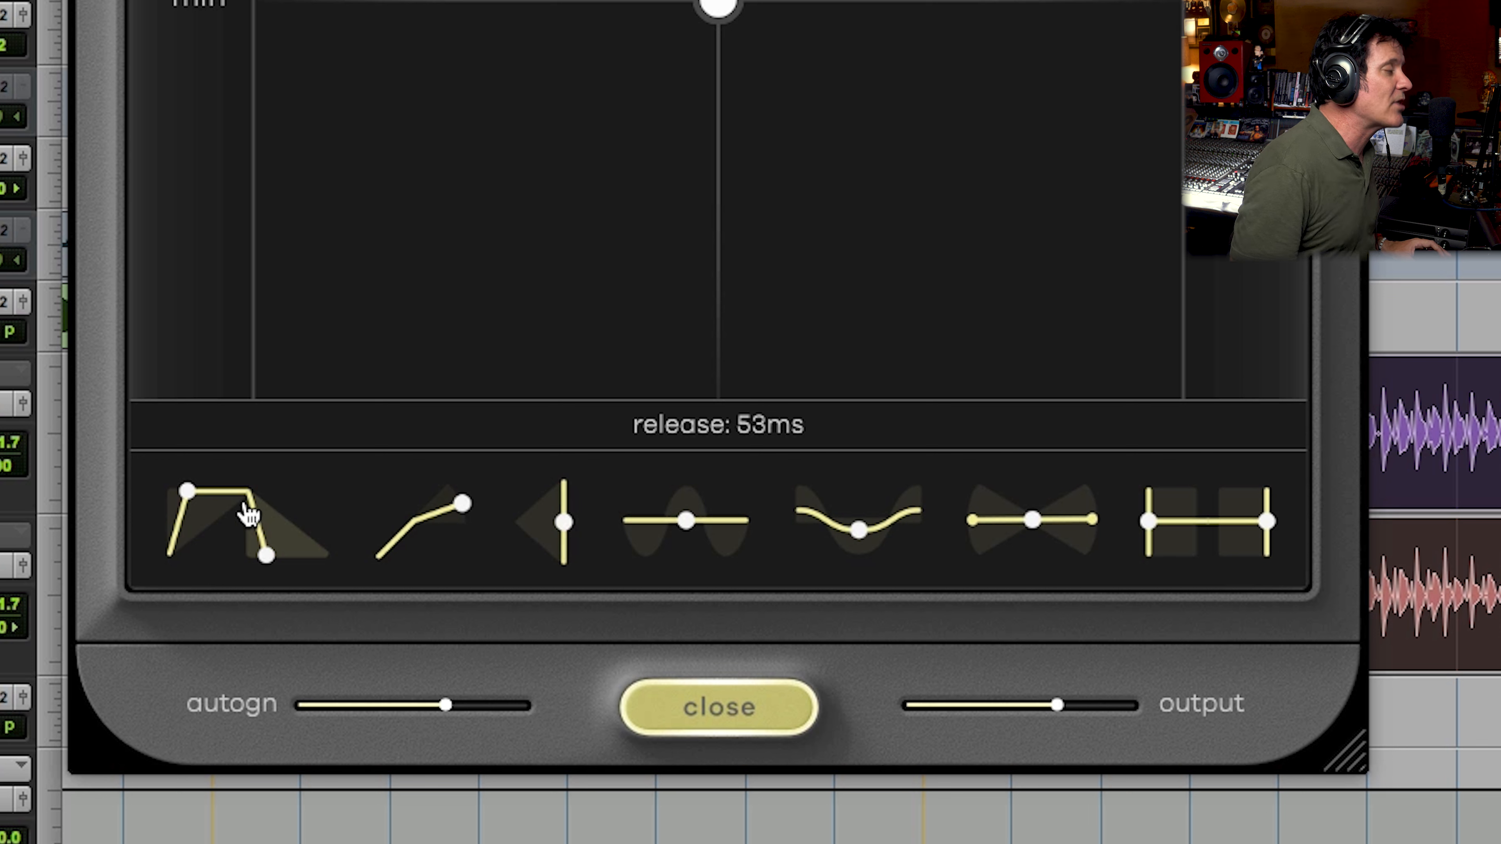
left_click_drag(191, 479, 228, 480)
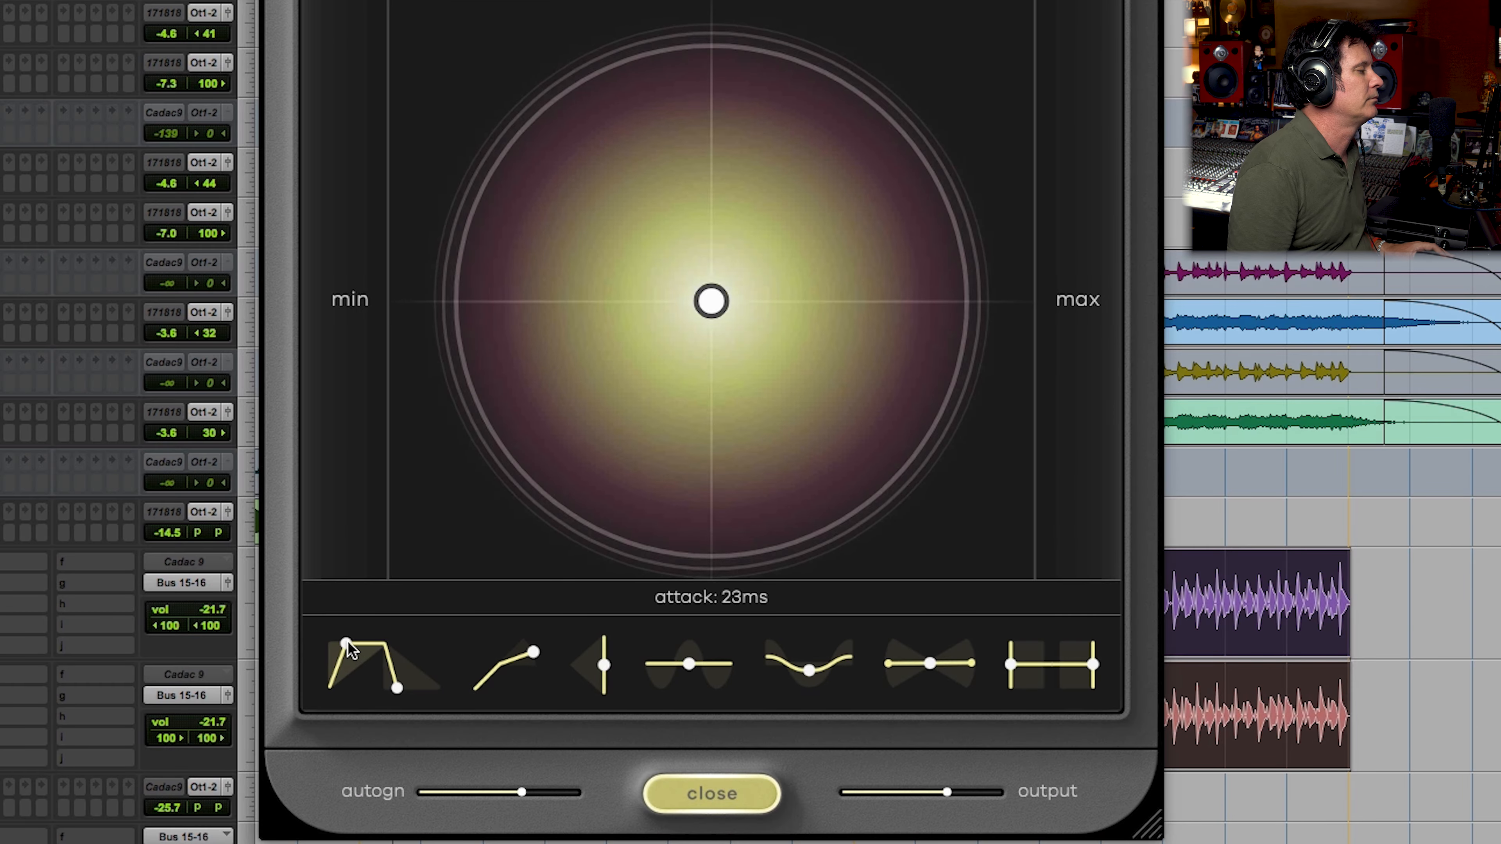
left_click_drag(193, 488, 208, 488)
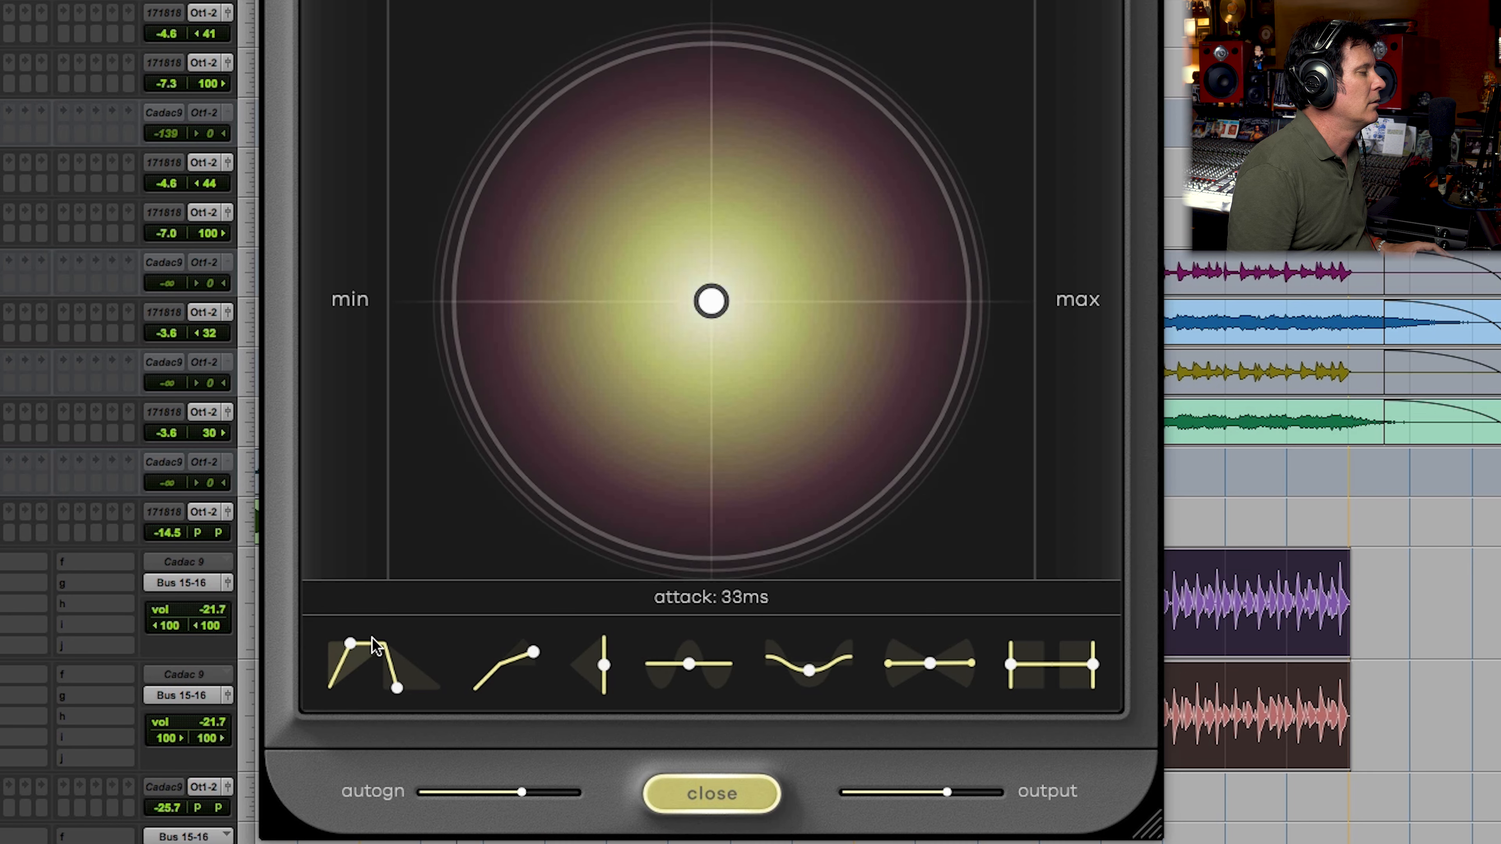
left_click_drag(367, 639, 331, 641)
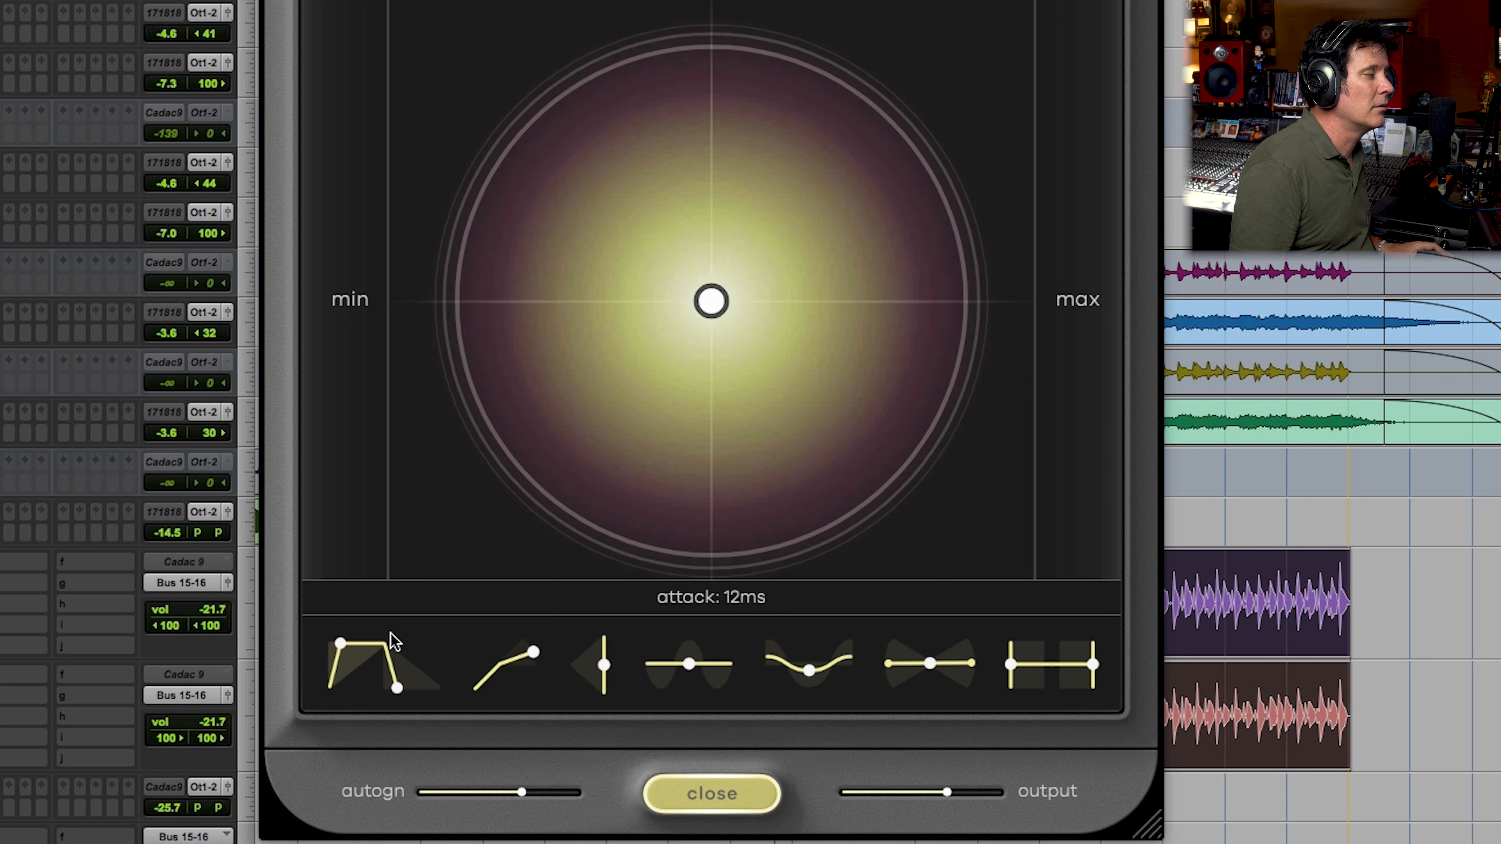
left_click_drag(405, 641, 479, 633)
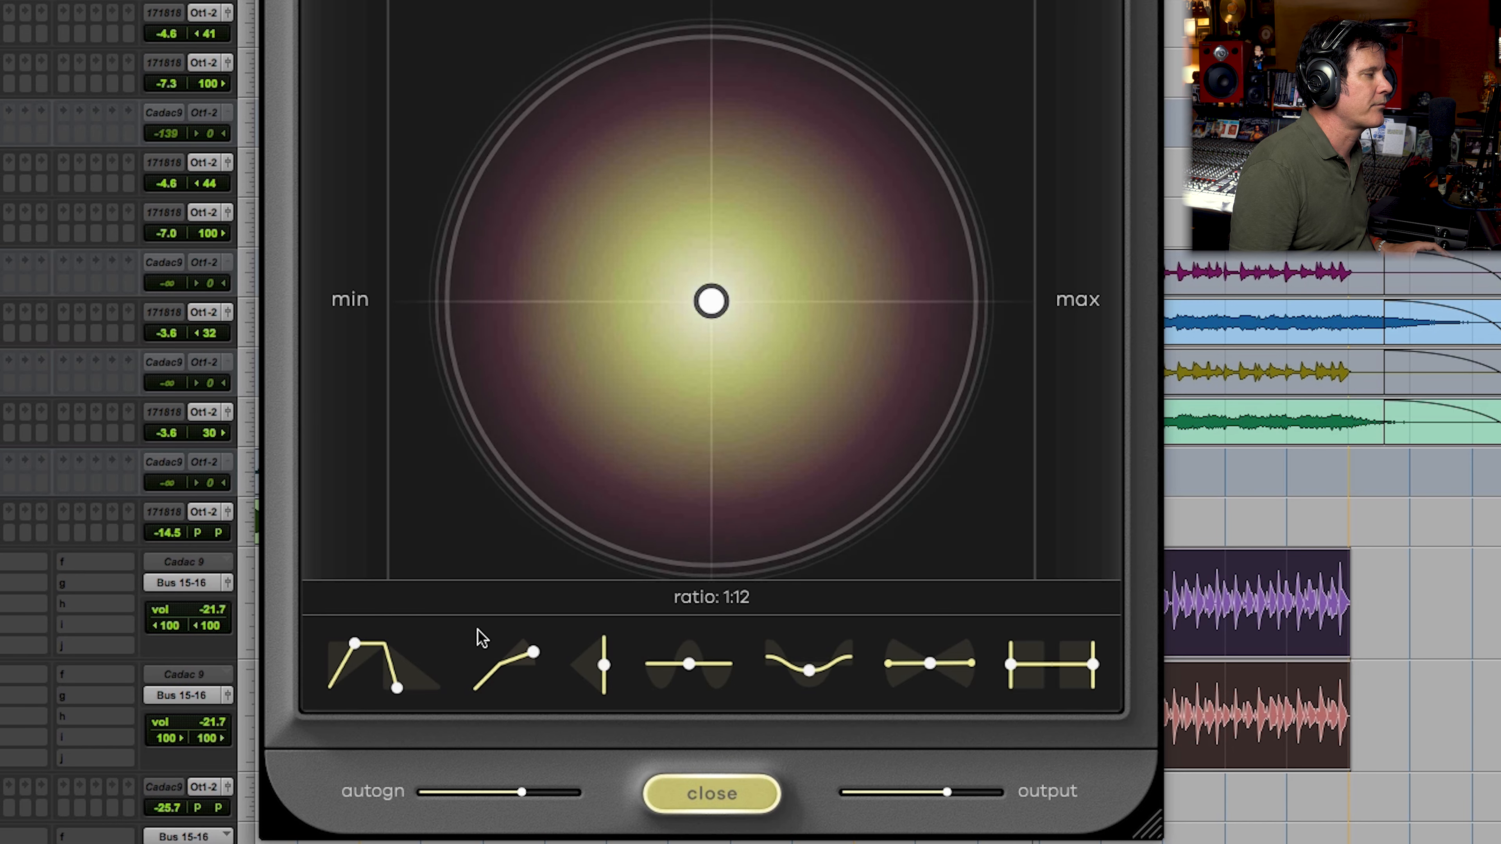
Step: Move the compressor's control point far toward wet and maximum, slightly beyond 88% amount
left_click_drag(711, 299, 922, 111)
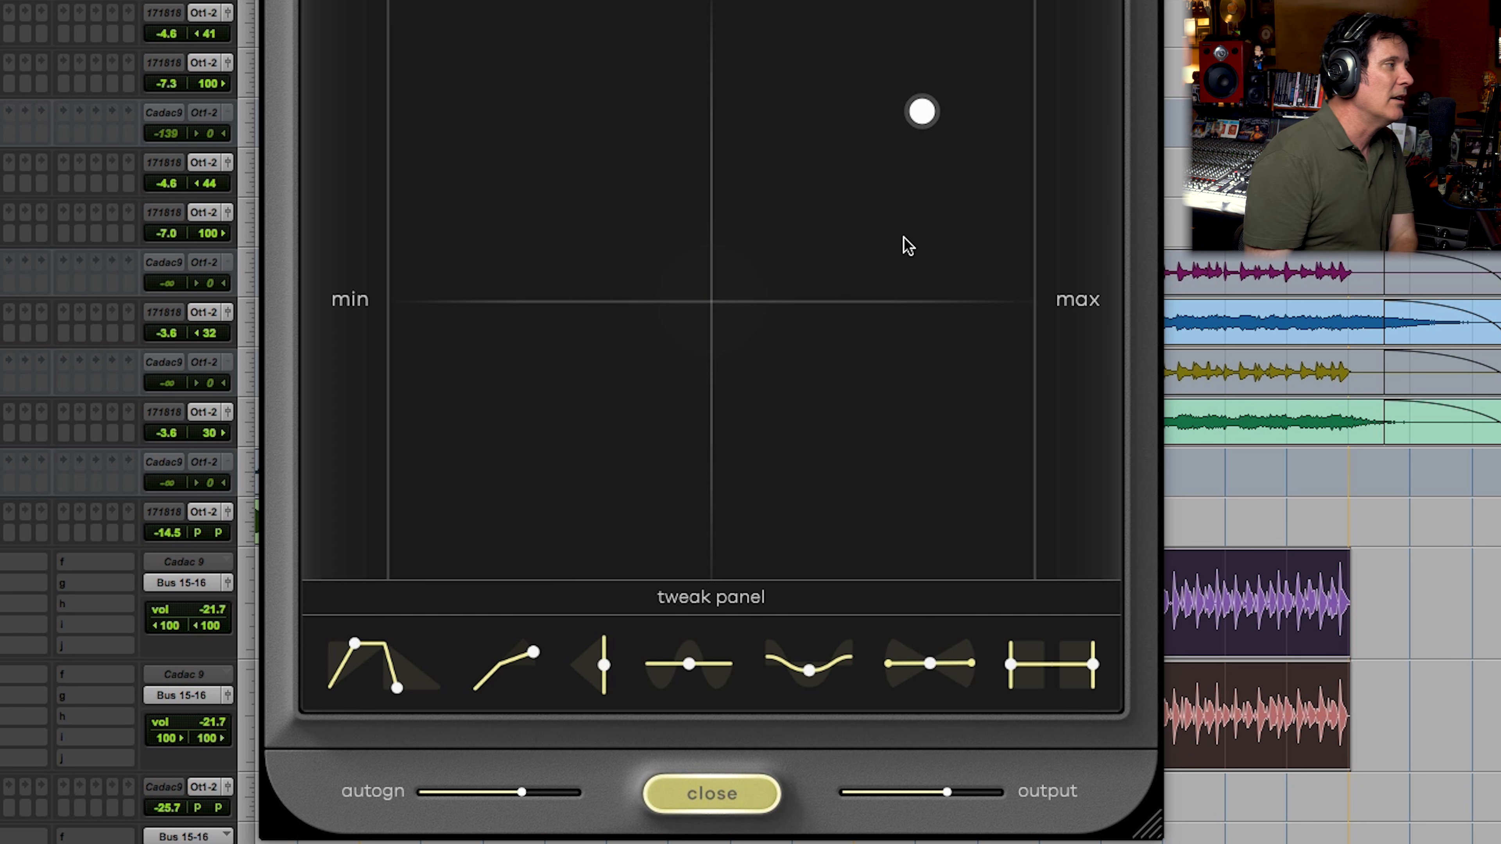
mouse_move(937, 121)
mouse_move(925, 118)
left_mouse_down()
mouse_move(980, 74)
mouse_move(945, 100)
left_mouse_up()
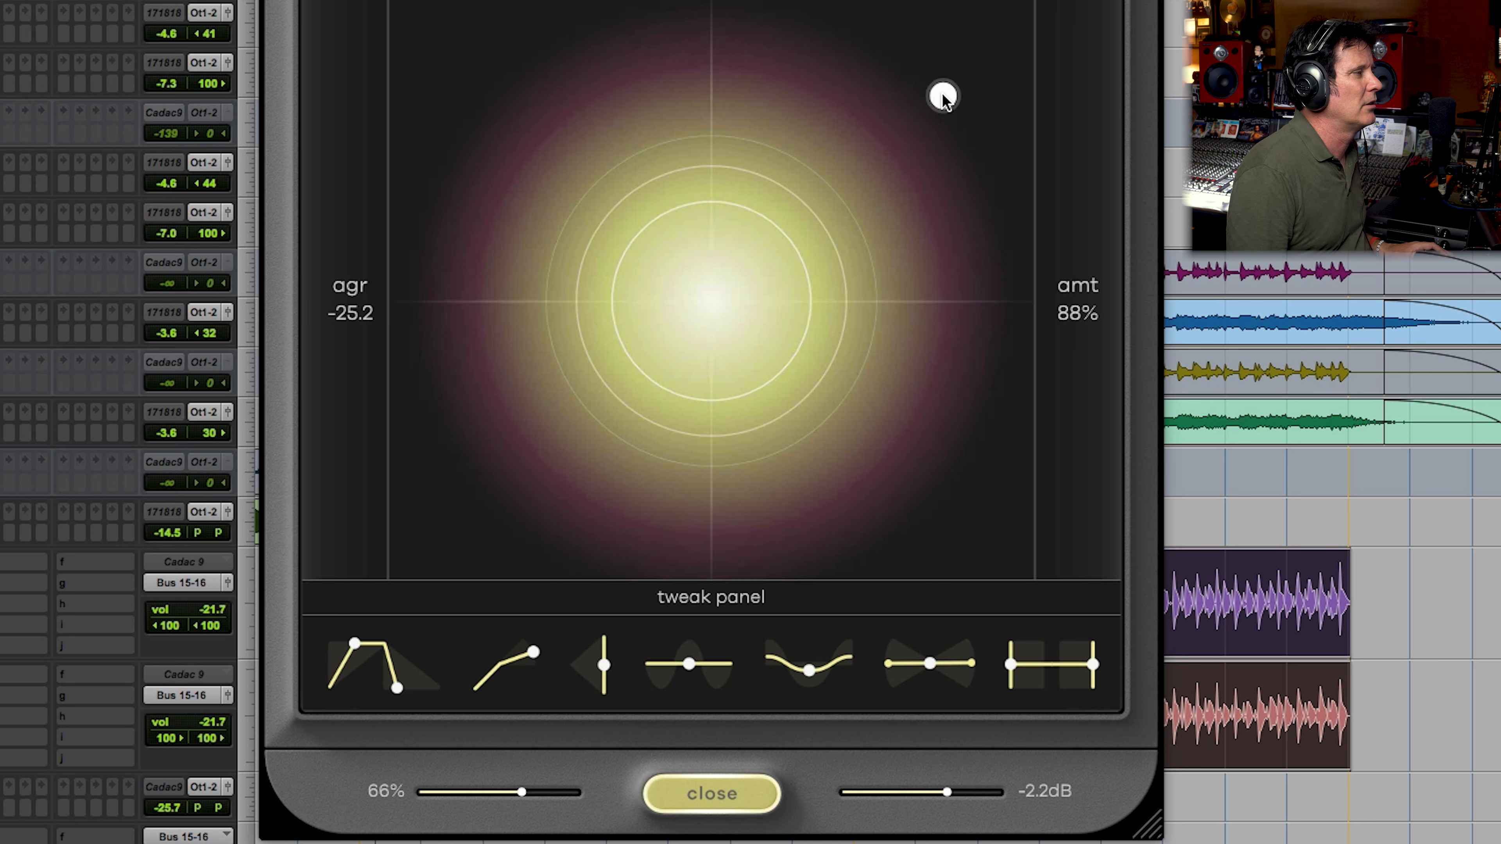
left_click_drag(941, 94, 972, 62)
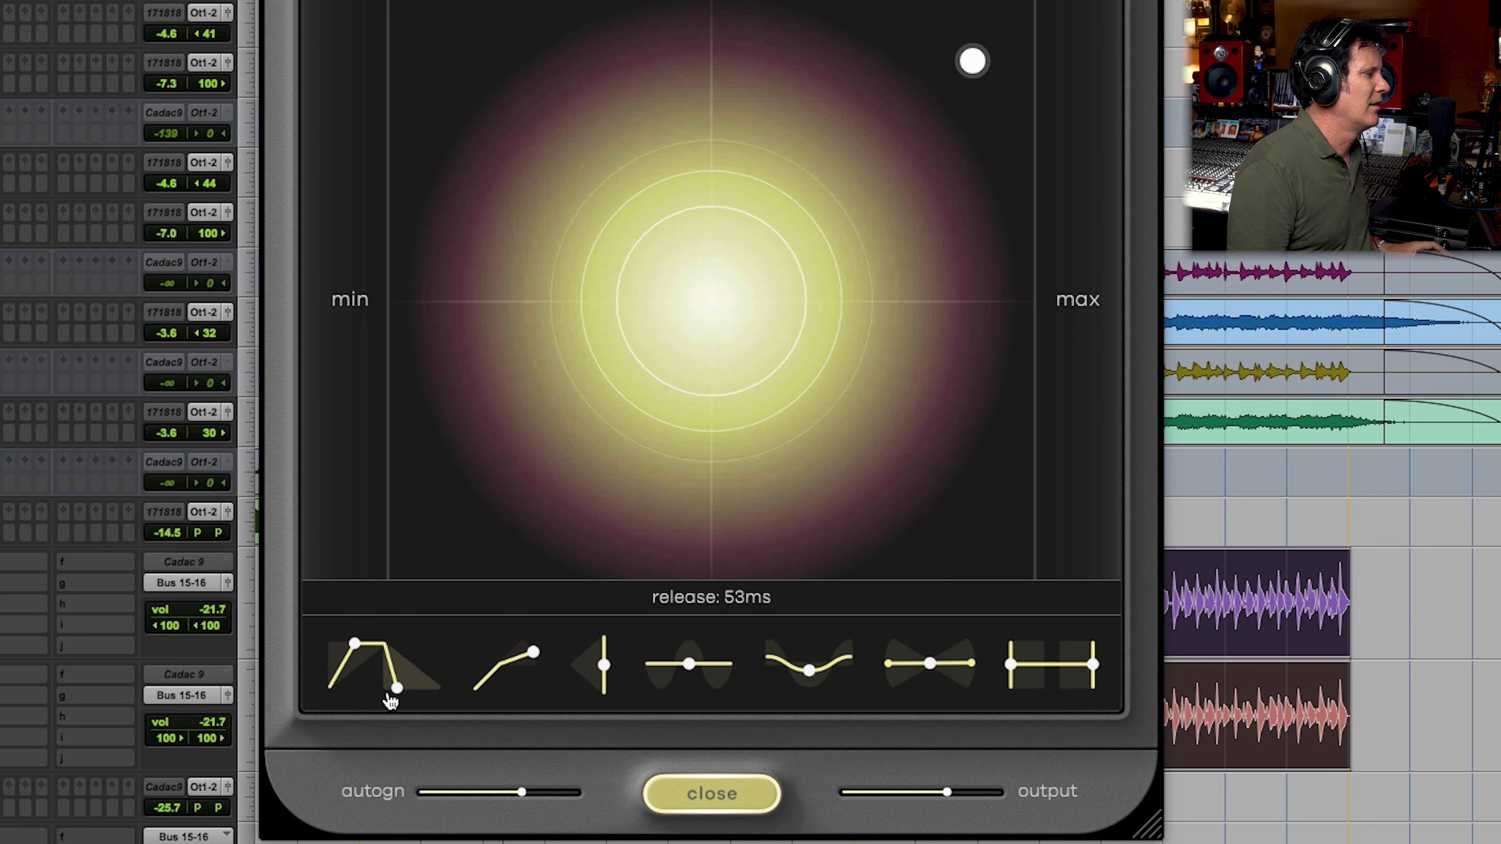
Step: Sweep the release down to 11 ms, up past 53 ms, and back close to 53 ms
left_click_drag(397, 686, 348, 685)
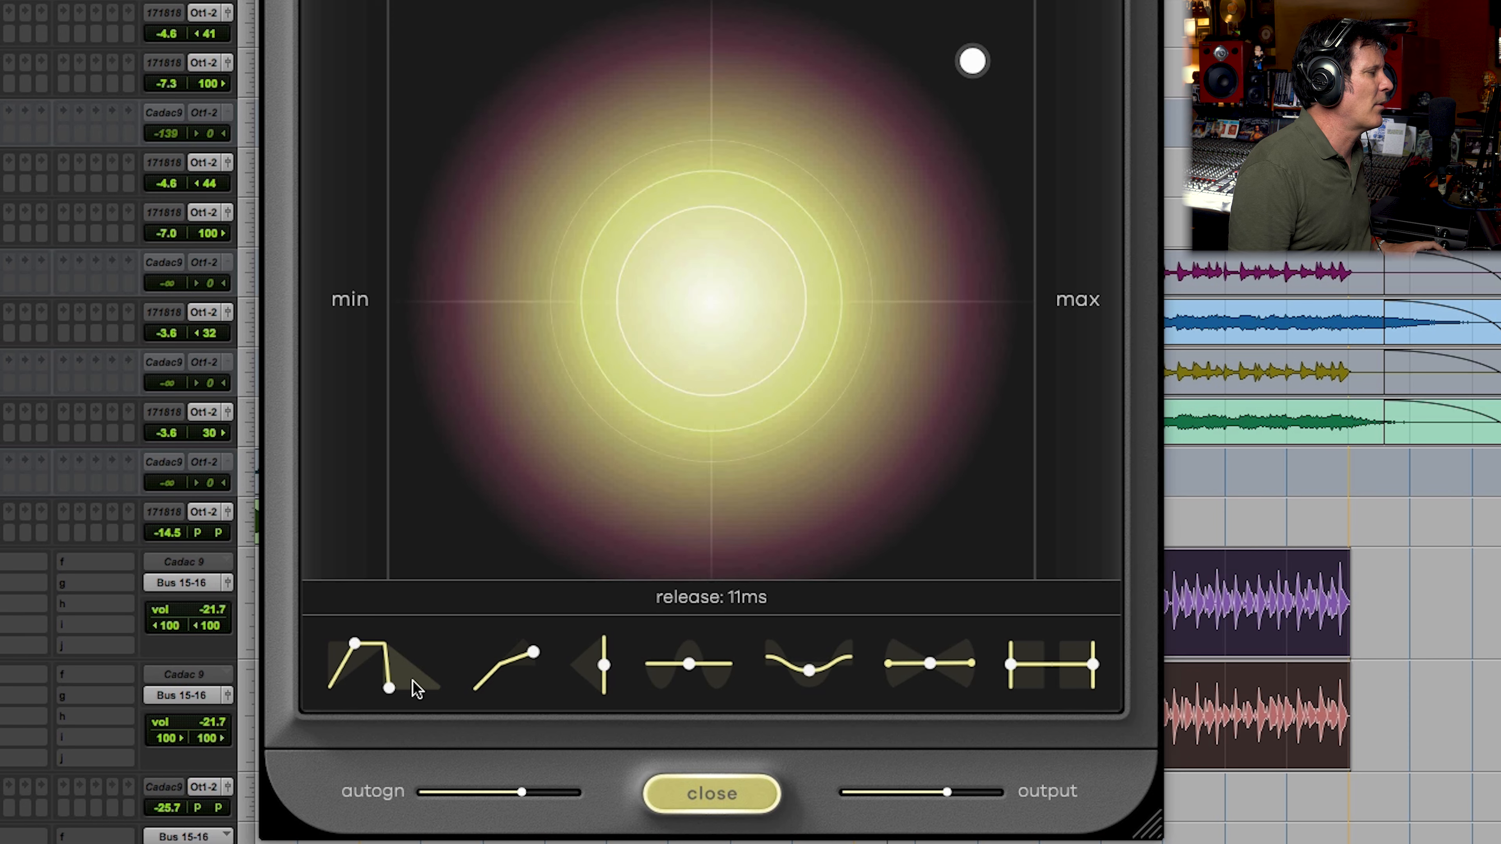
left_click_drag(483, 675, 507, 670)
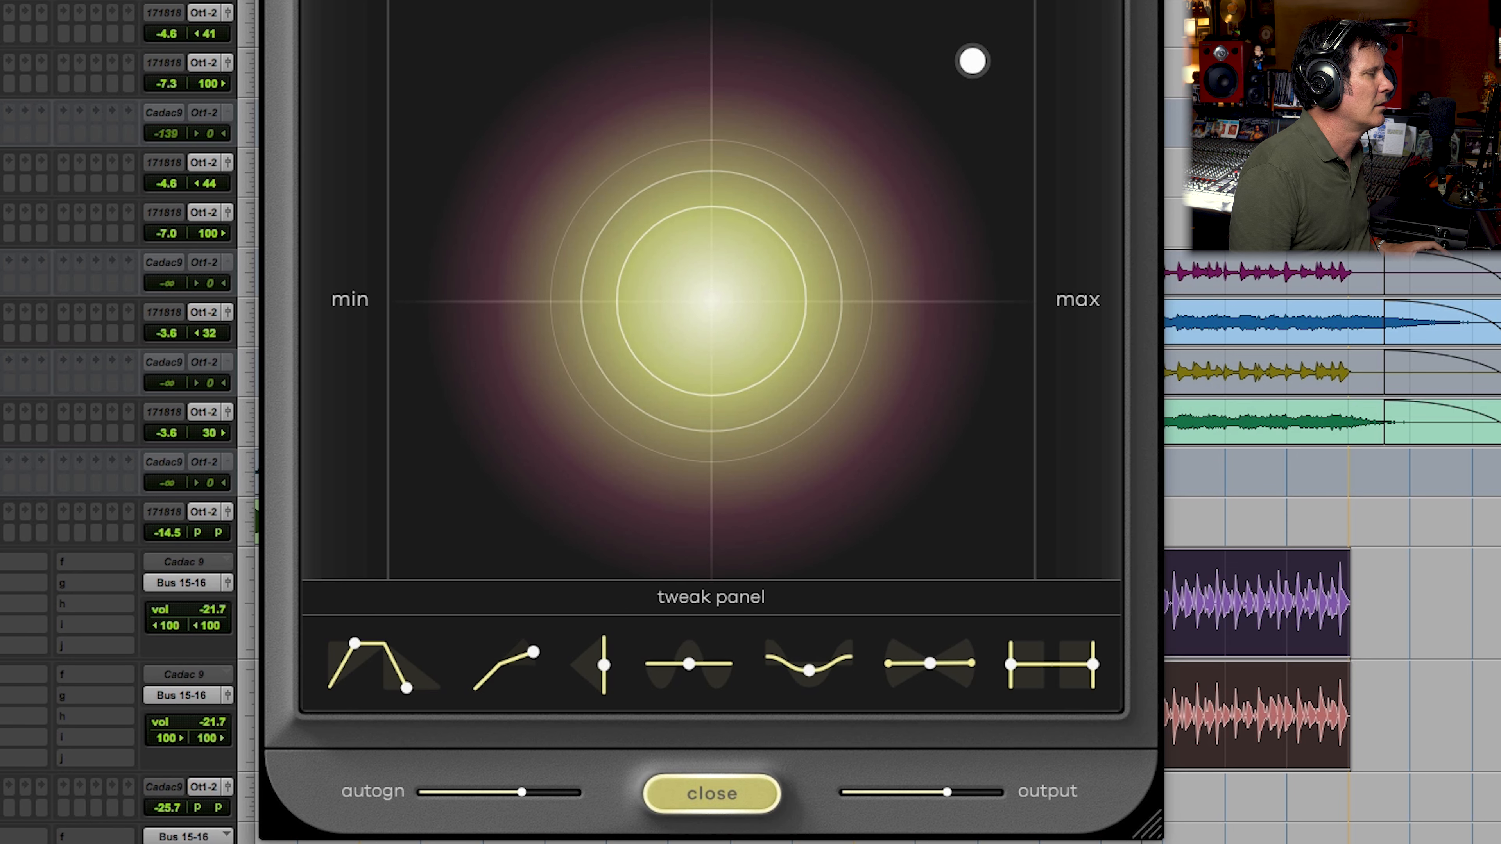
left_click_drag(407, 689, 370, 703)
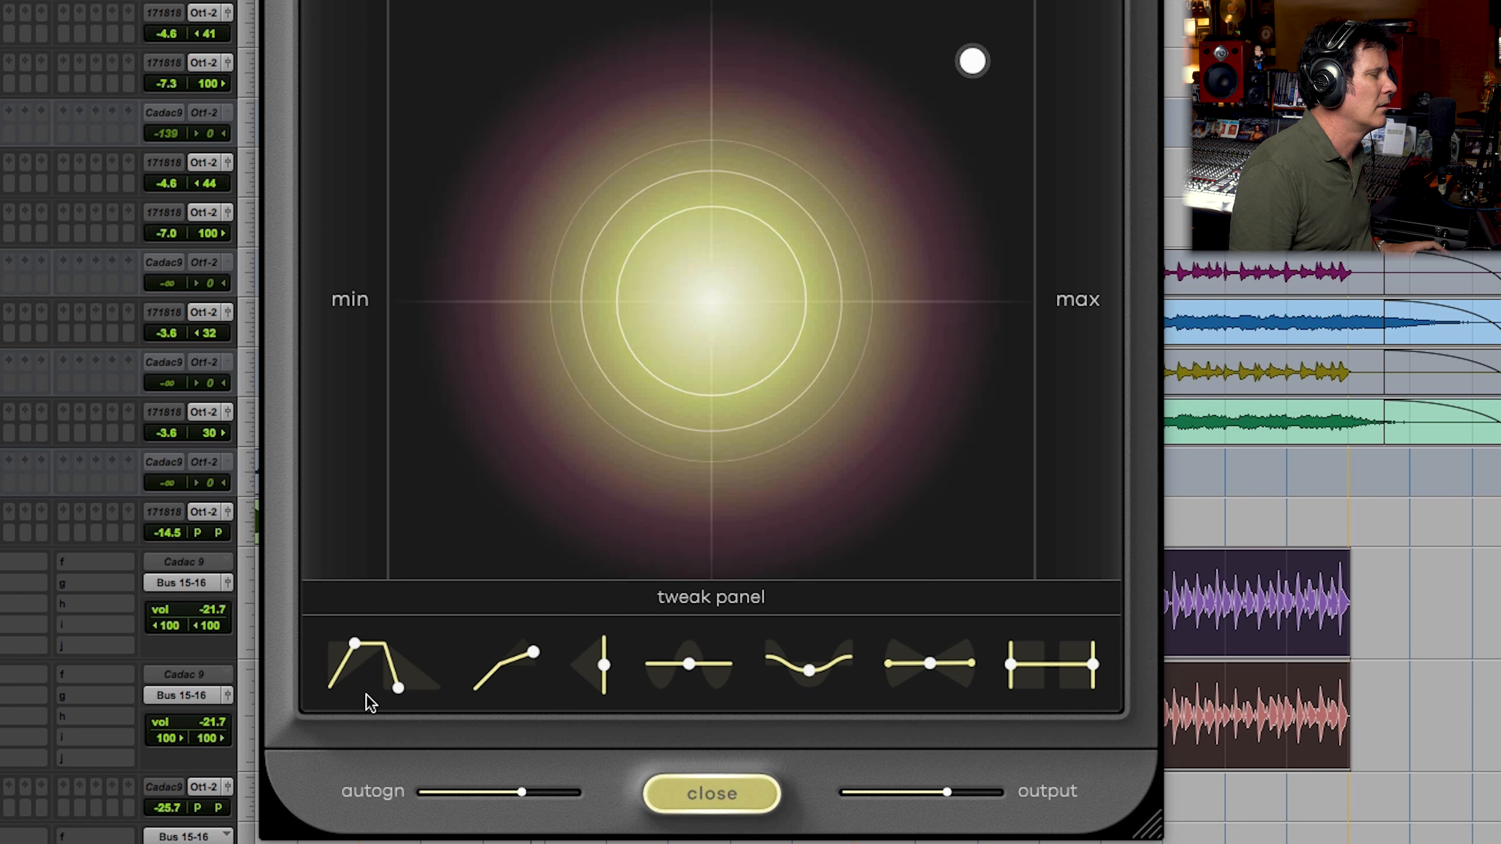
Step: Pull the control point back toward the centre, to slightly below 72% amount
mouse_move(971, 80)
left_click_drag(970, 82, 846, 175)
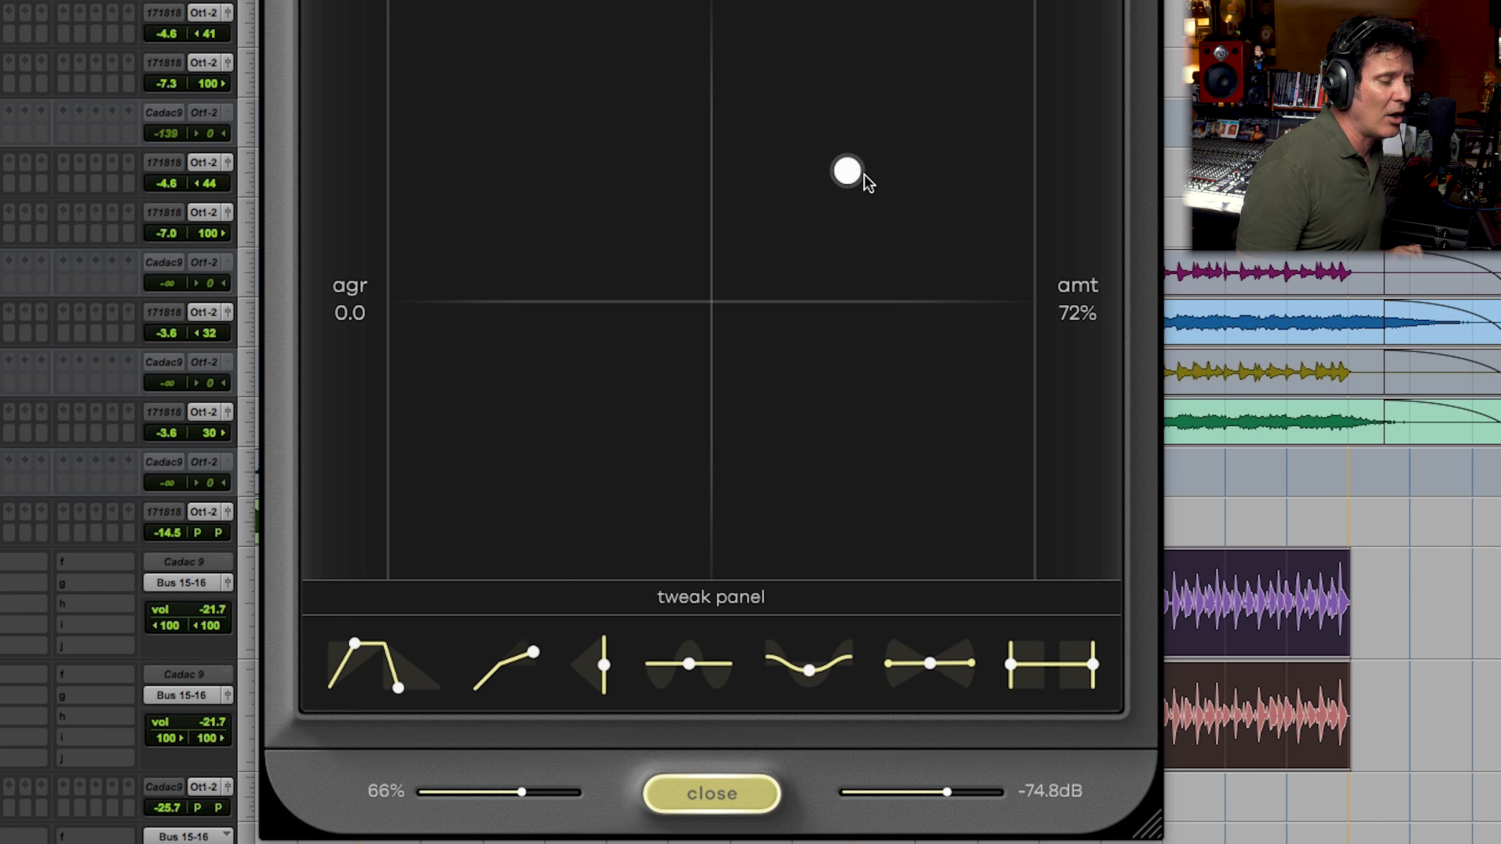
left_click_drag(851, 175, 835, 188)
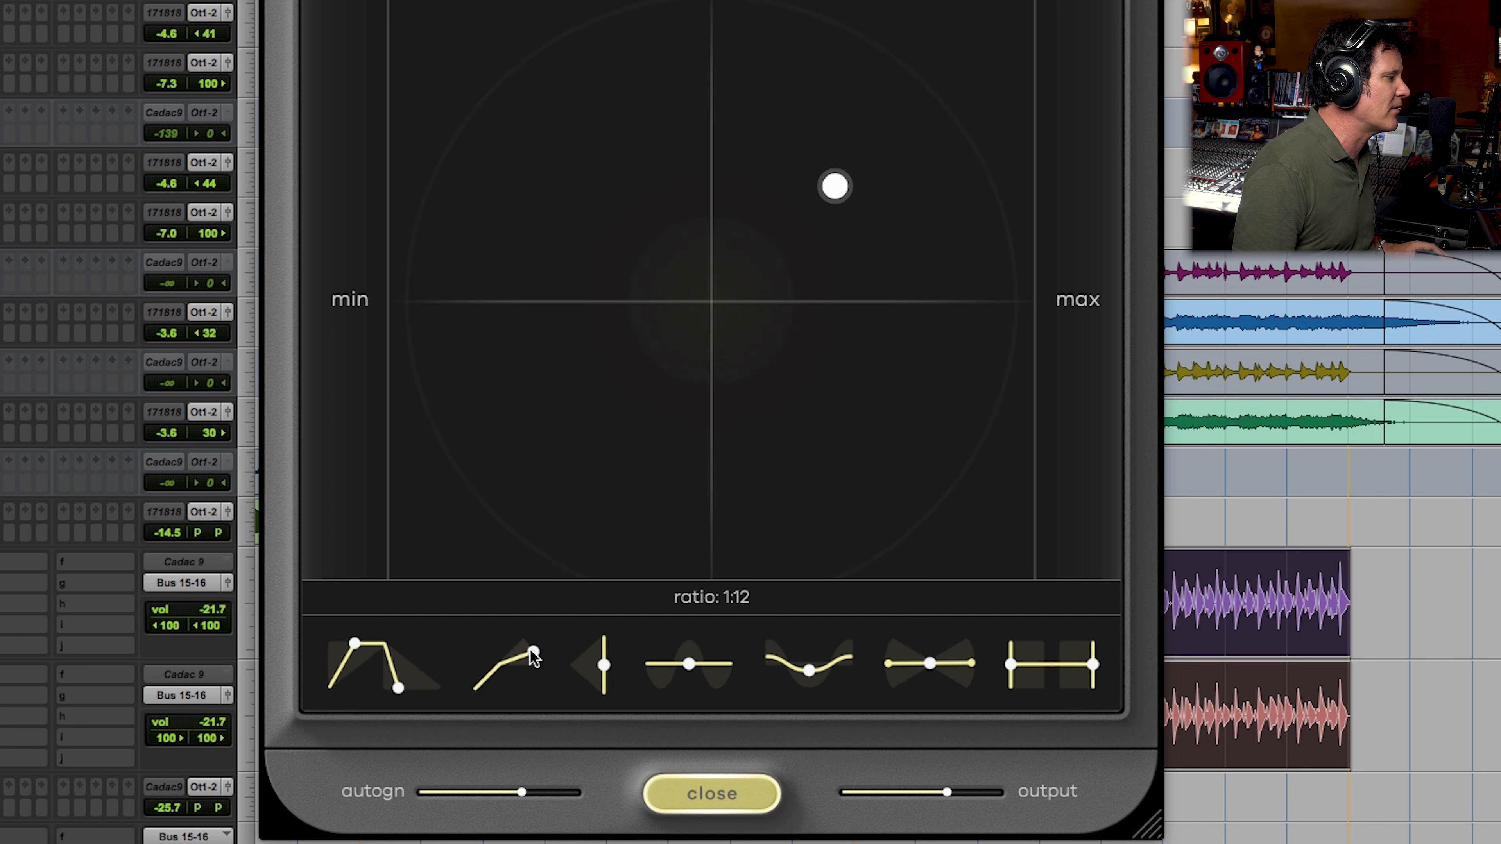
Step: Sweep the ratio through 1:13 to its highest setting, down past 1:4 to its lowest, and back to around 1:13
left_click_drag(528, 639, 534, 656)
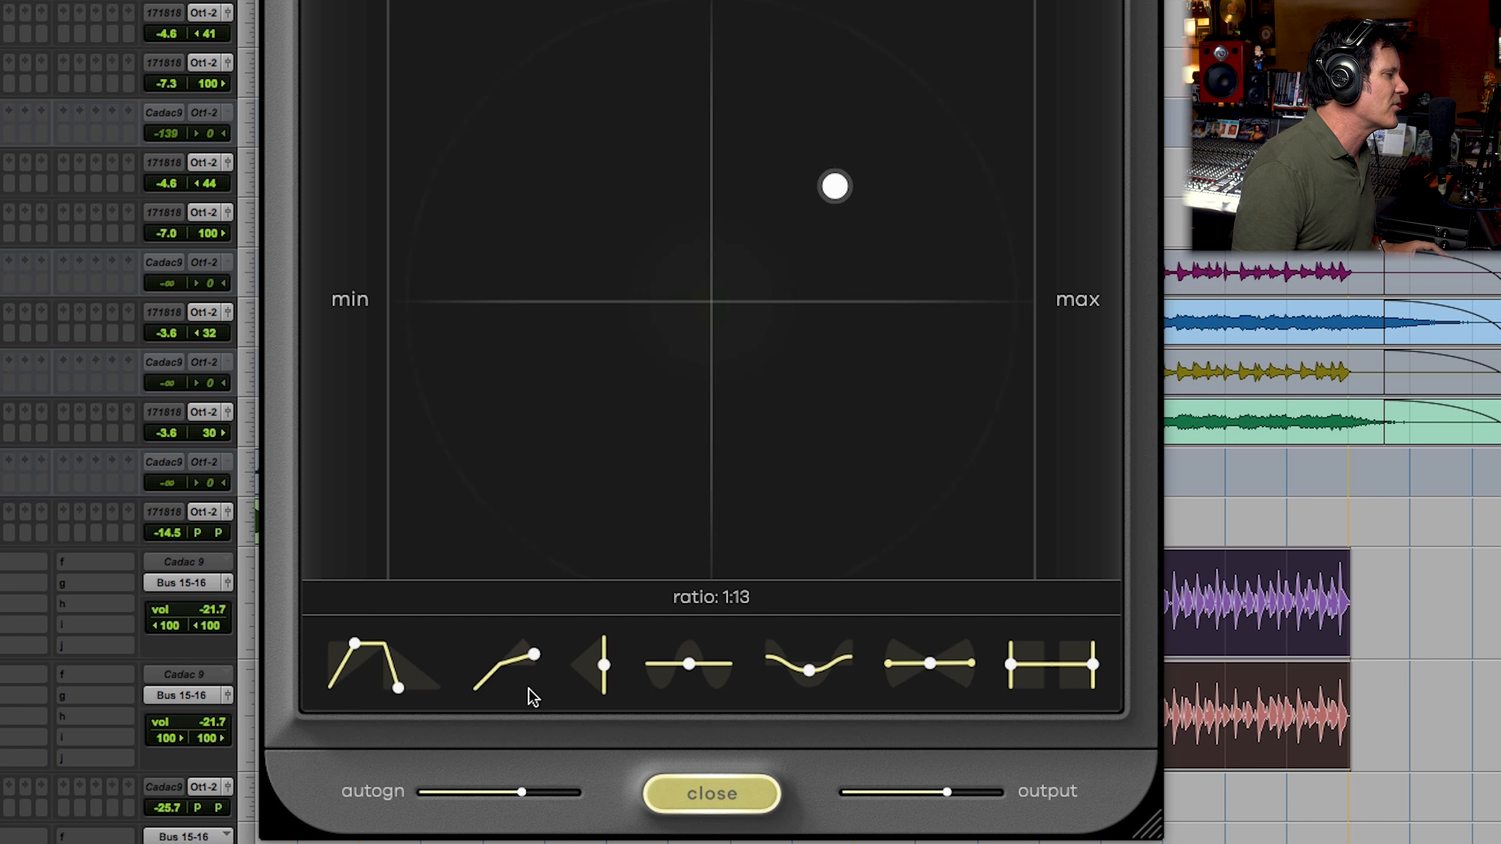
left_click_drag(535, 664, 530, 580)
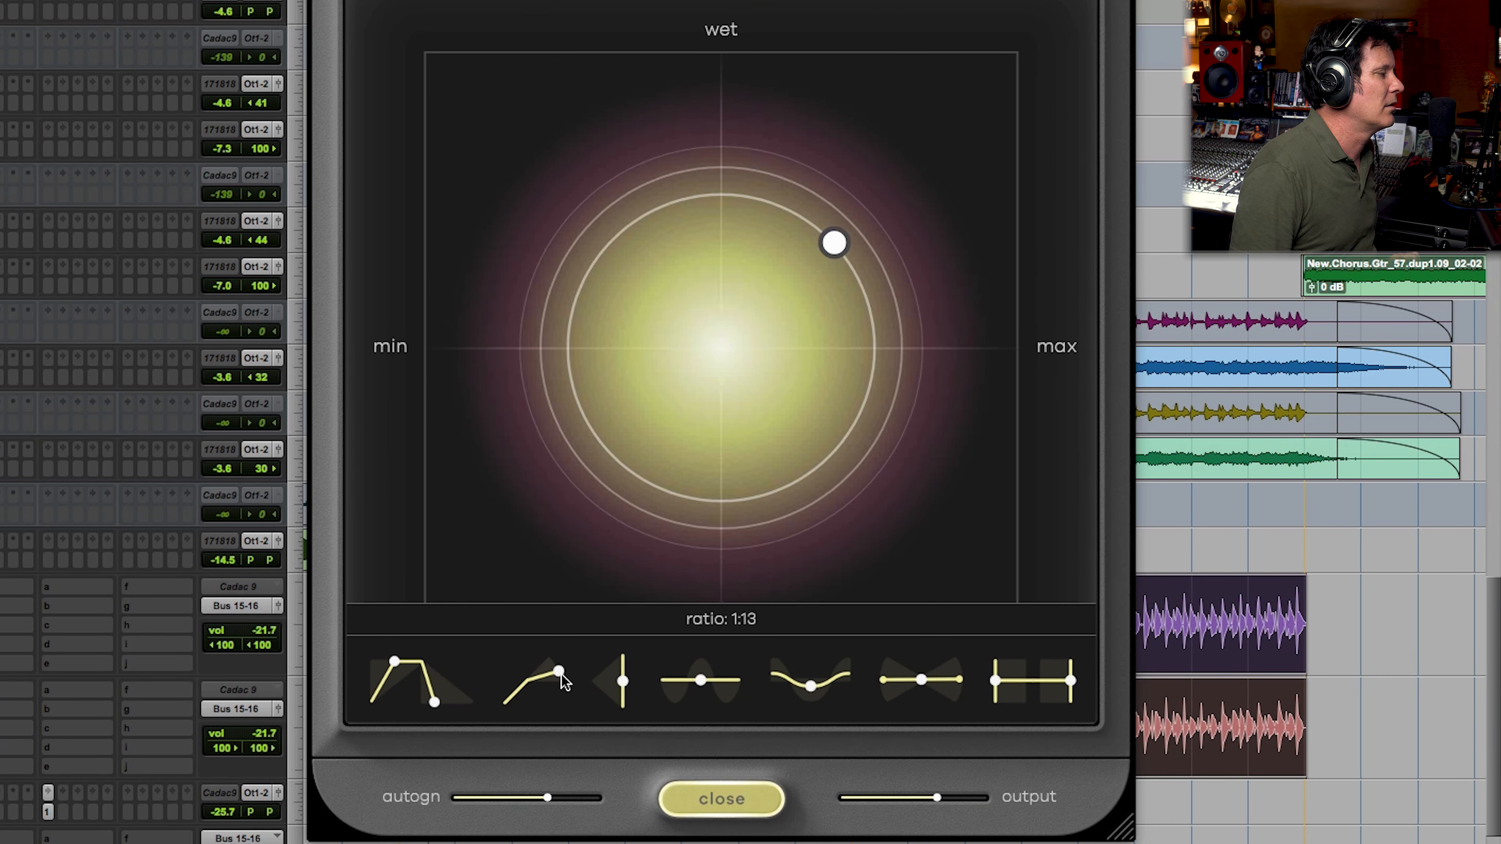
left_click_drag(561, 673, 562, 682)
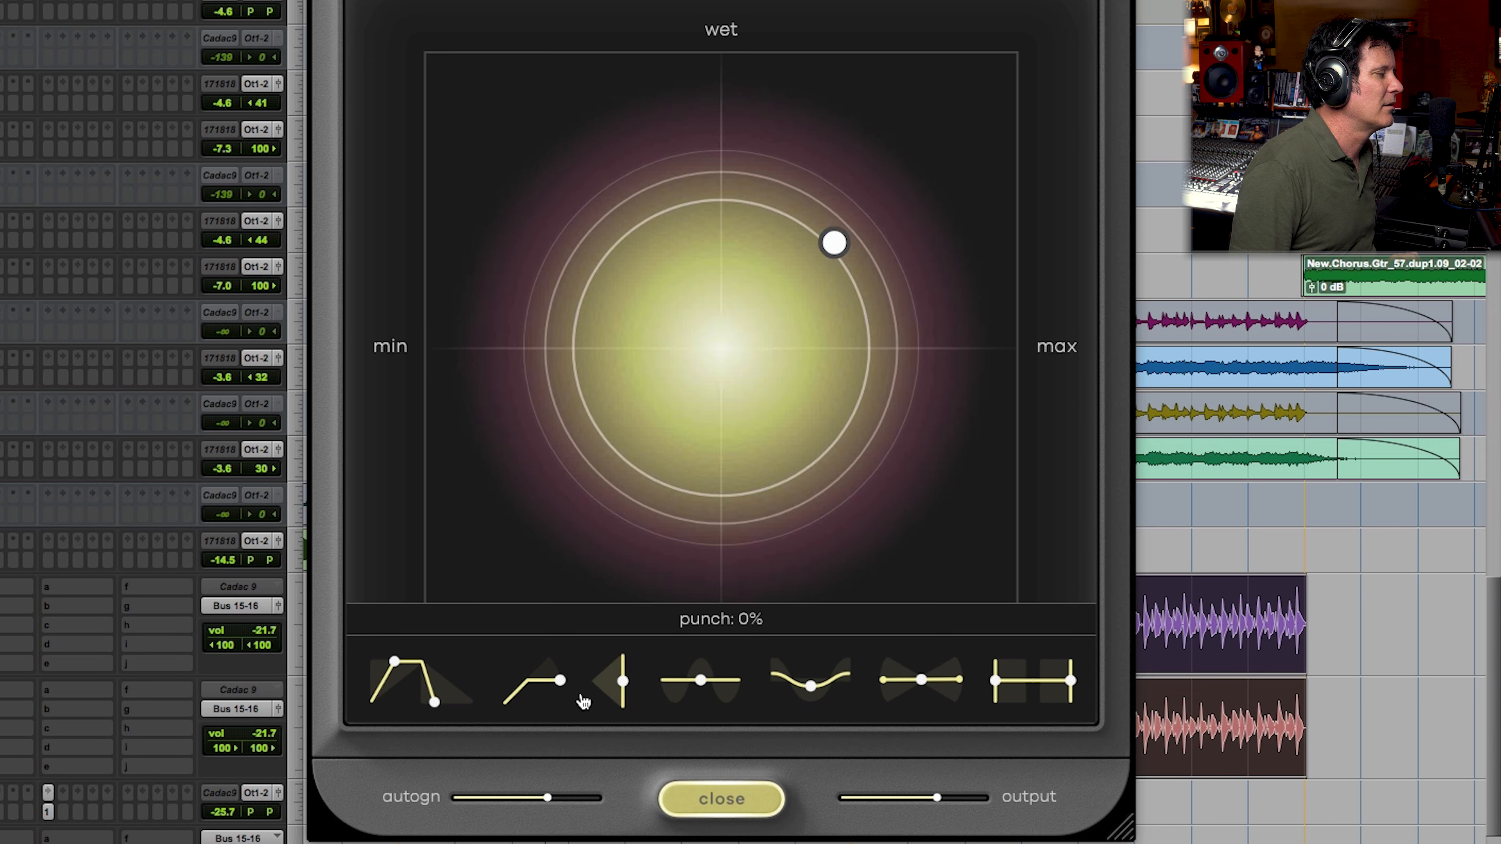
left_click_drag(561, 680, 543, 643)
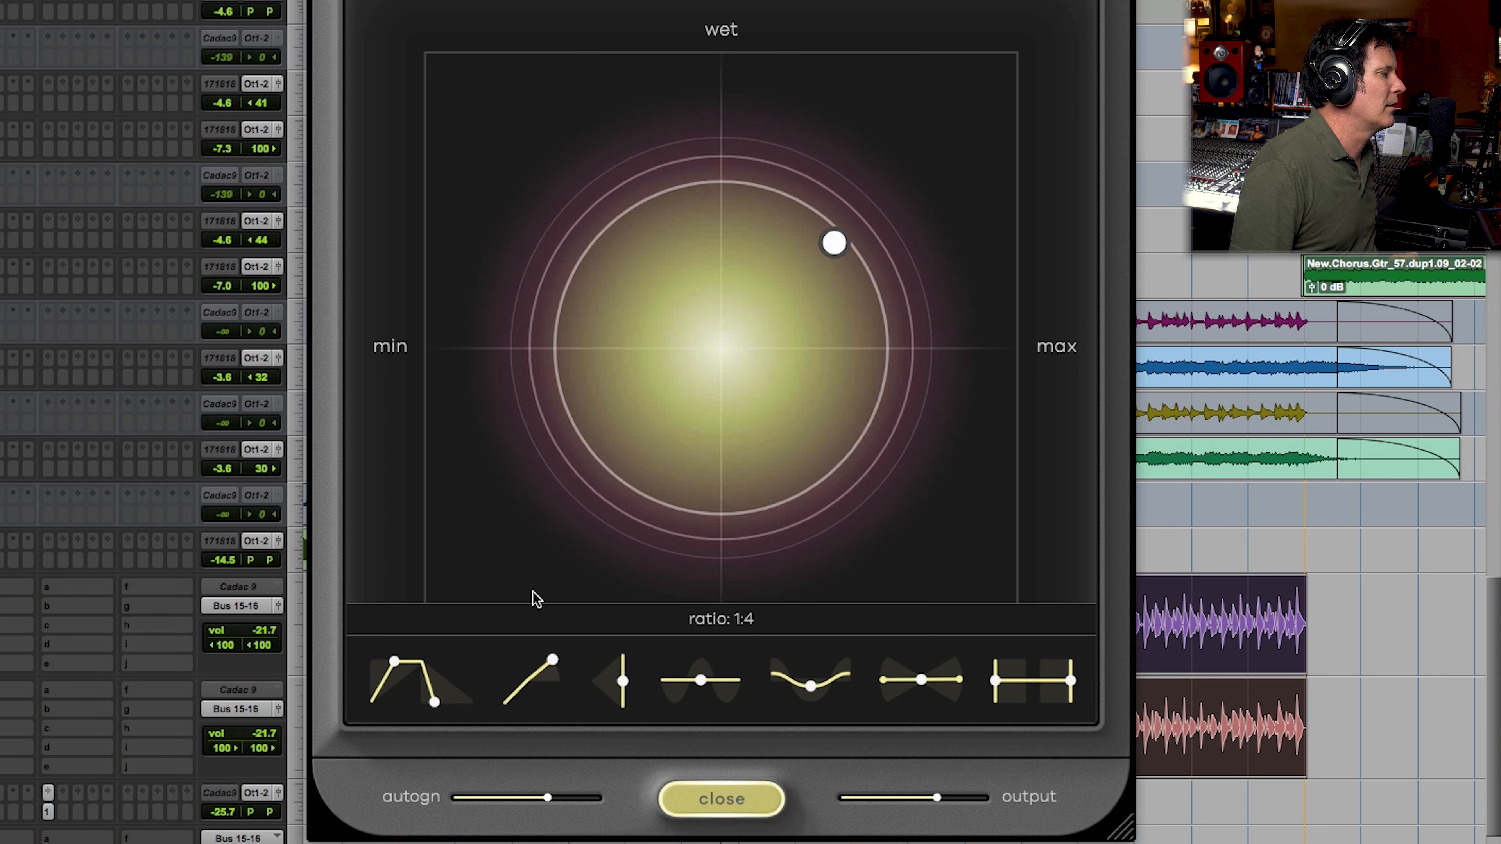
left_click_drag(519, 567, 515, 560)
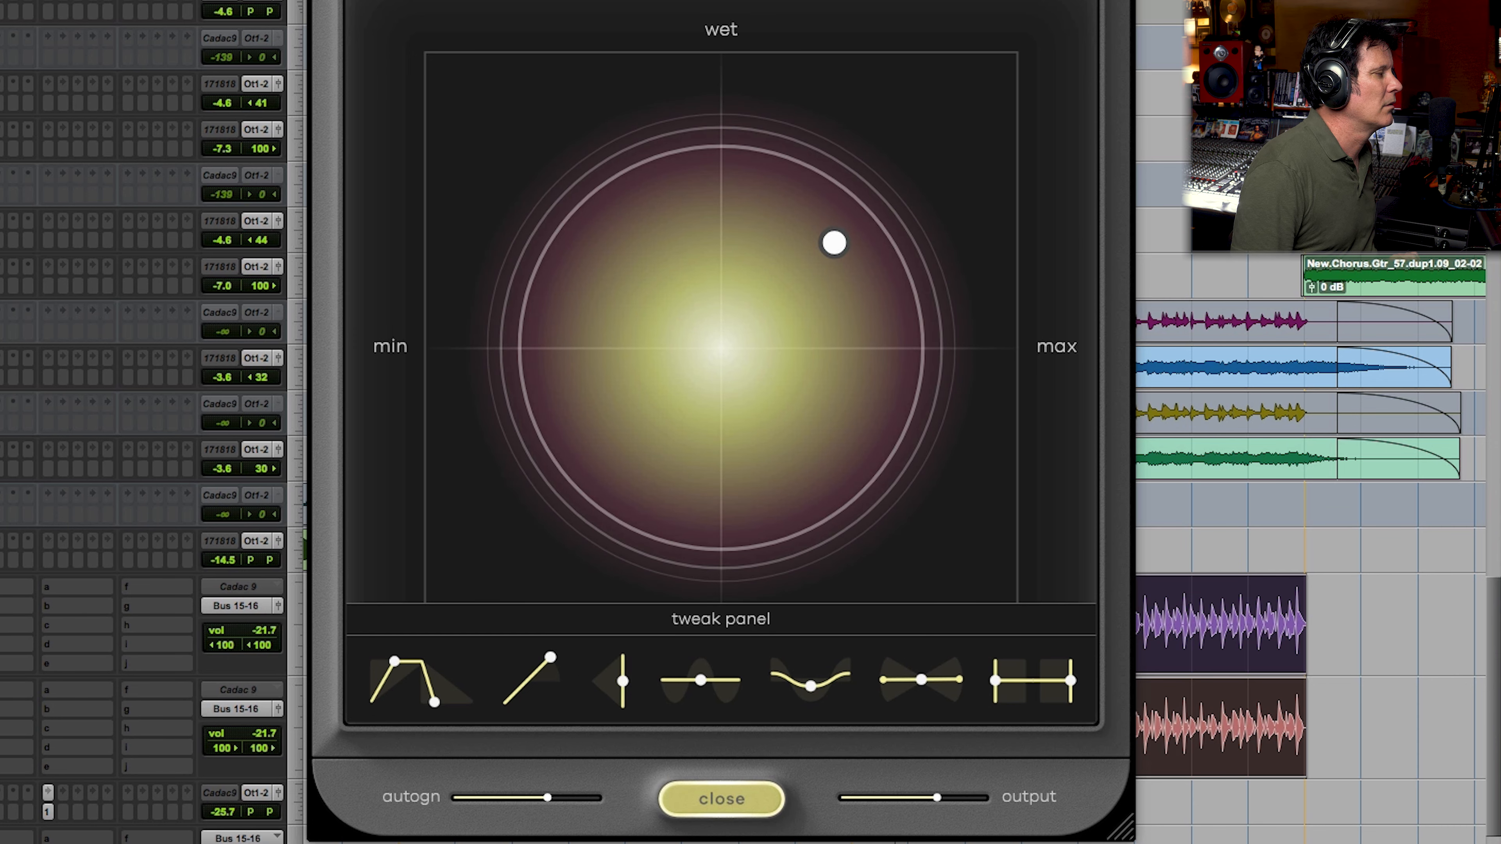
mouse_move(562, 670)
left_click_drag(565, 686, 609, 840)
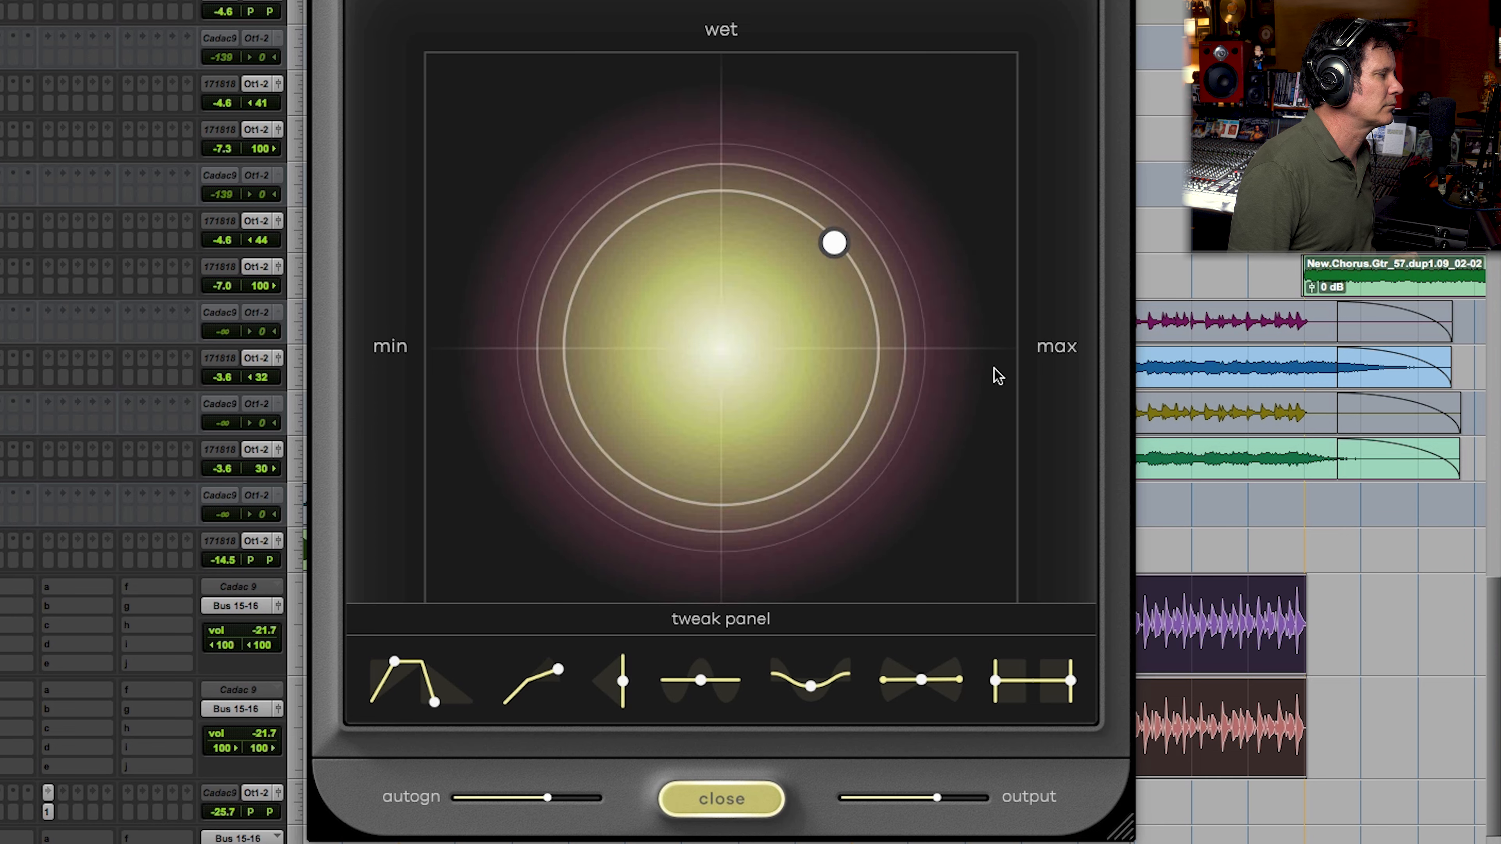
Step: Raise the compressor's punch to 100%
mouse_move(628, 683)
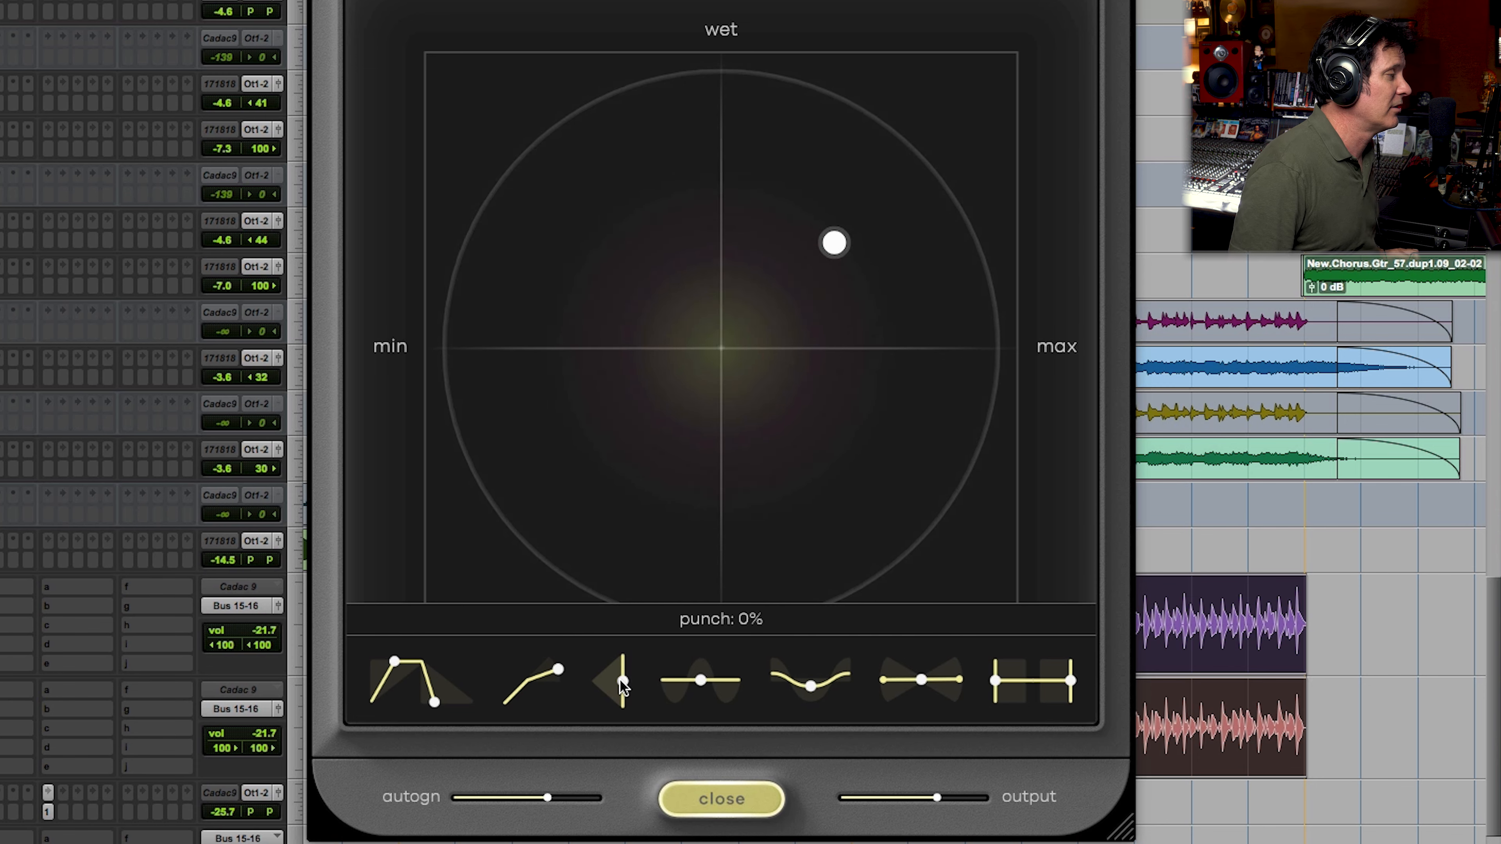
left_click_drag(620, 680, 608, 377)
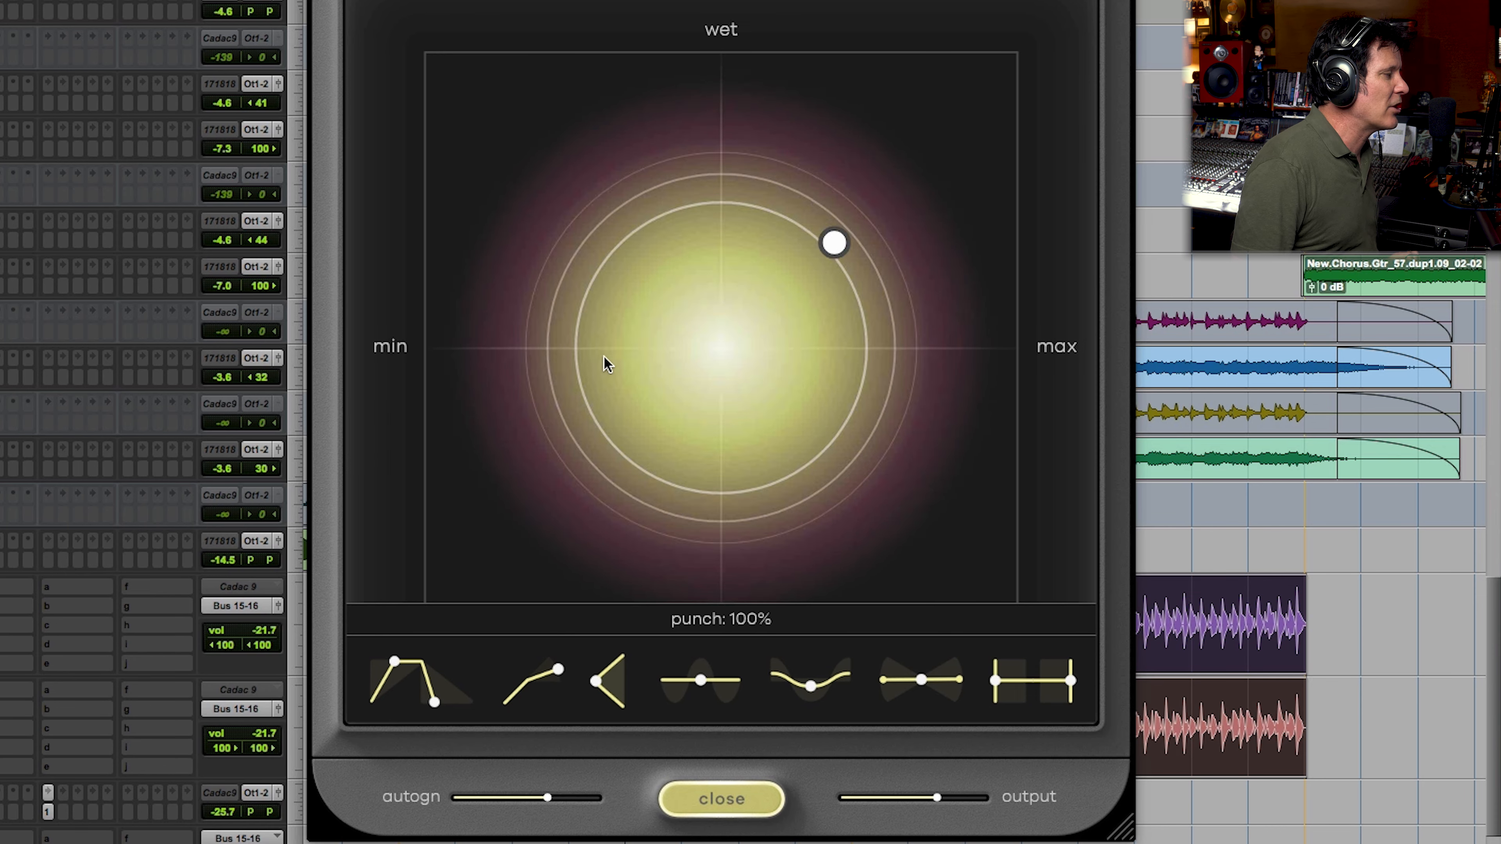
Step: Back the punch off from 100% to a moderate amount, and raise the harmonics to maximum
left_click_drag(596, 681, 638, 539)
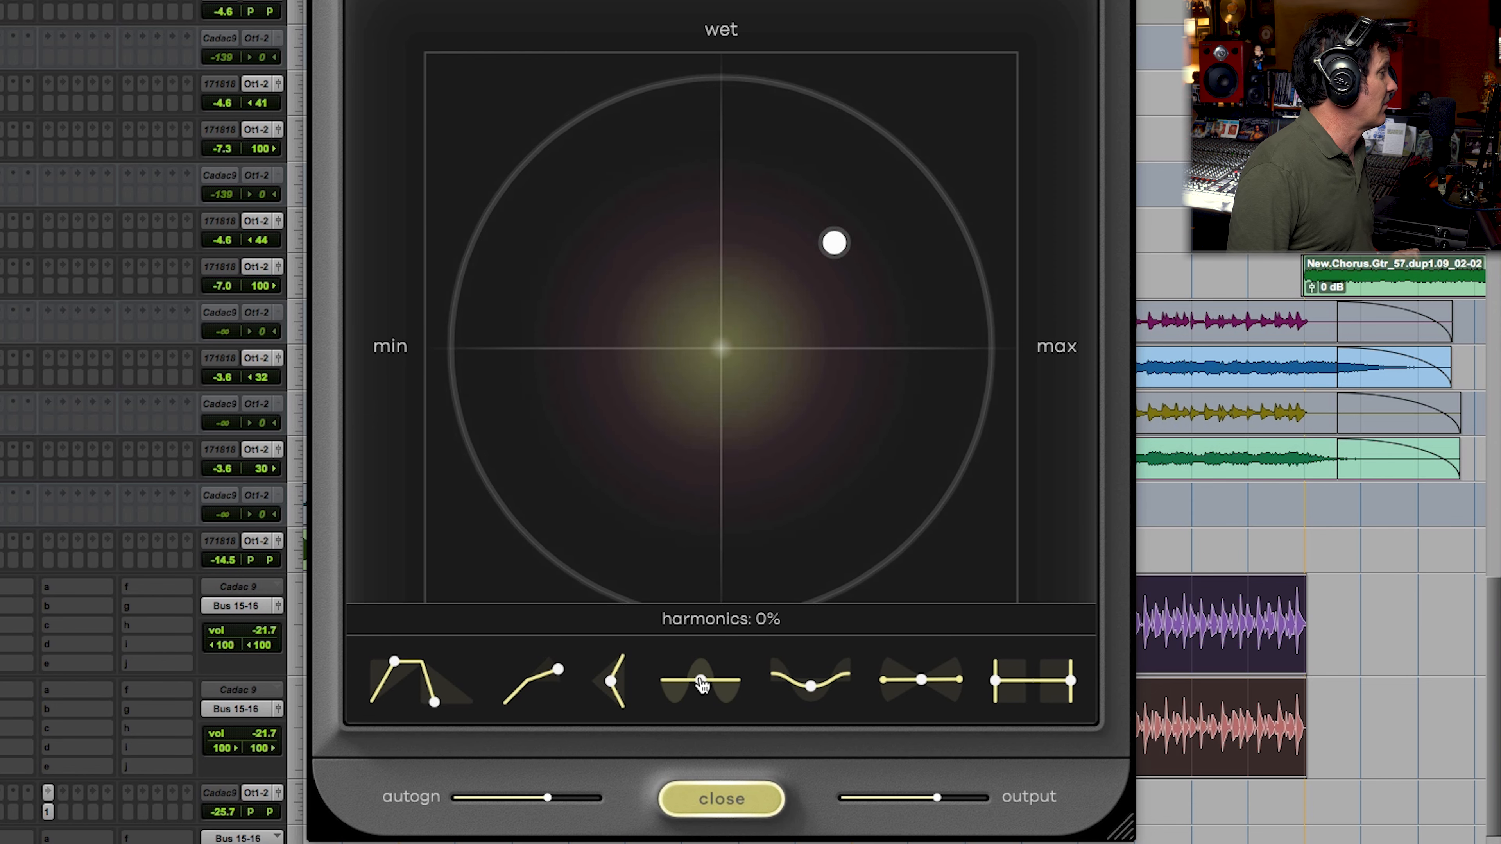
left_click_drag(702, 684, 680, 412)
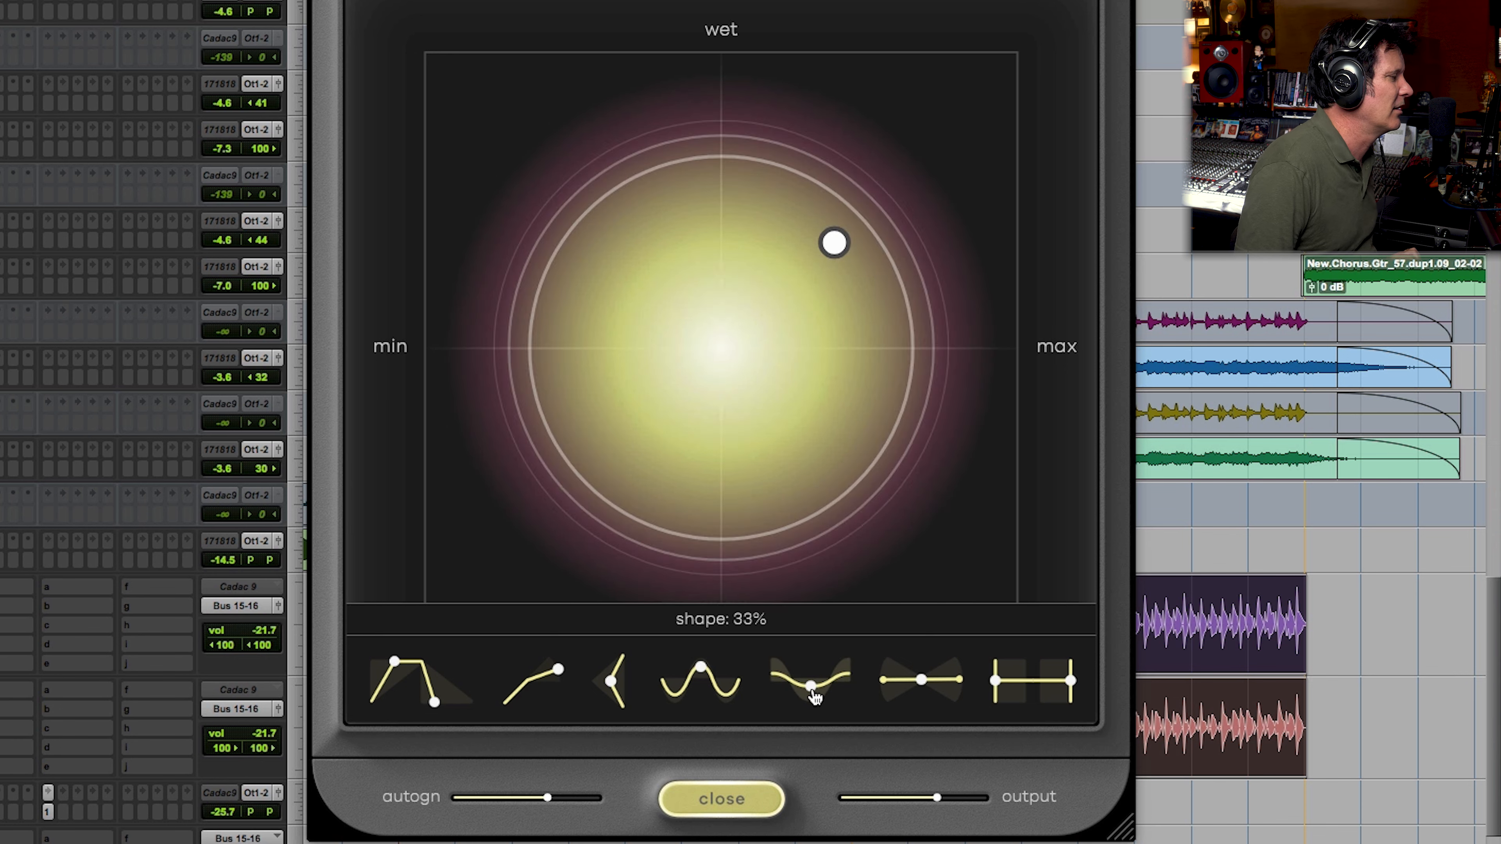
Step: Increase the shape amount, and read the manual's descriptions of Harmonics, Shape and Tilt
left_click_drag(808, 683, 818, 624)
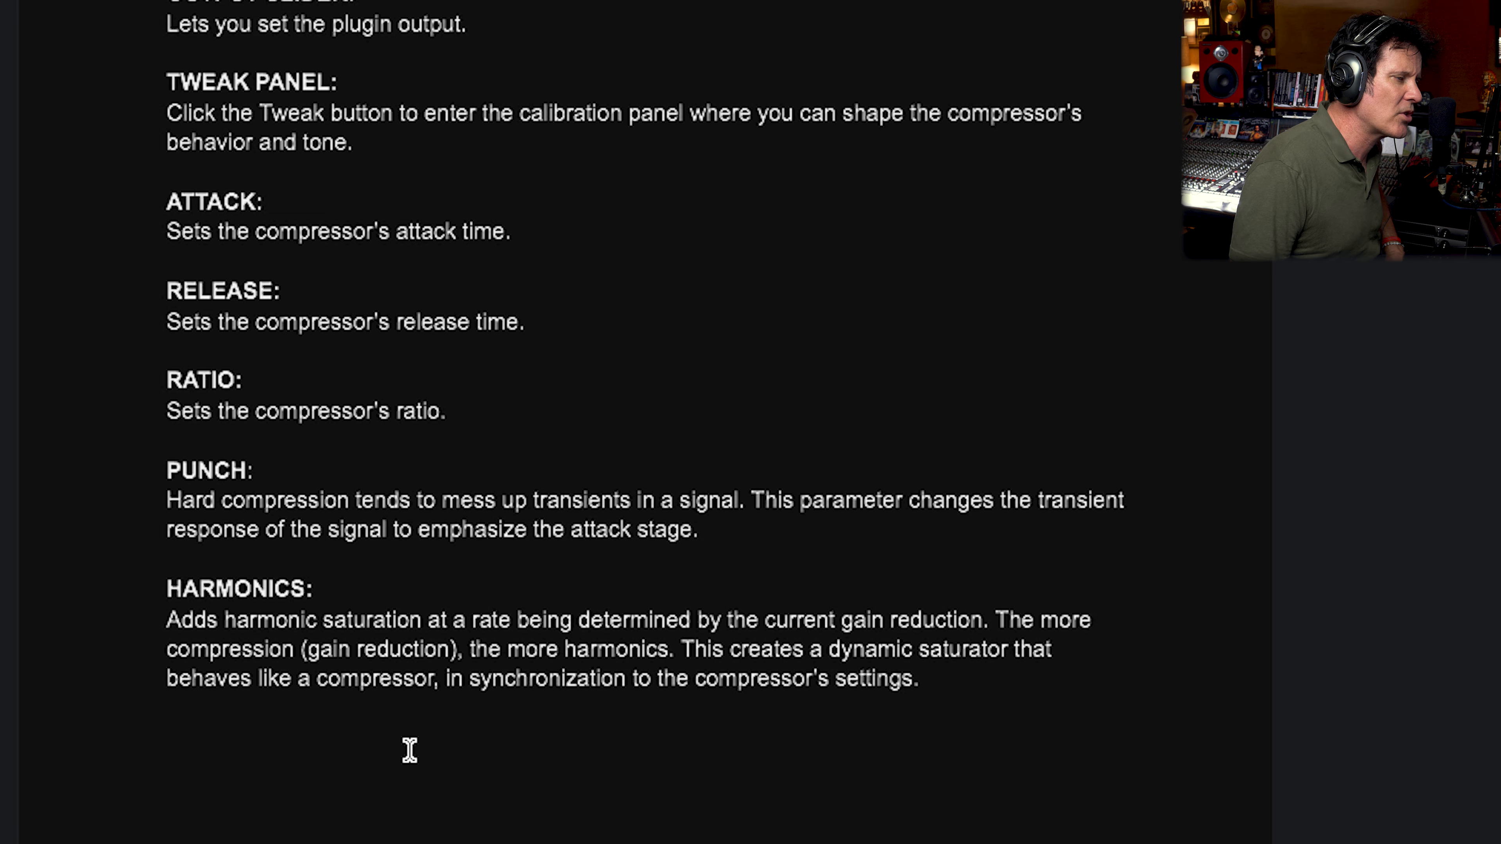
scroll(410, 750, "down", 2)
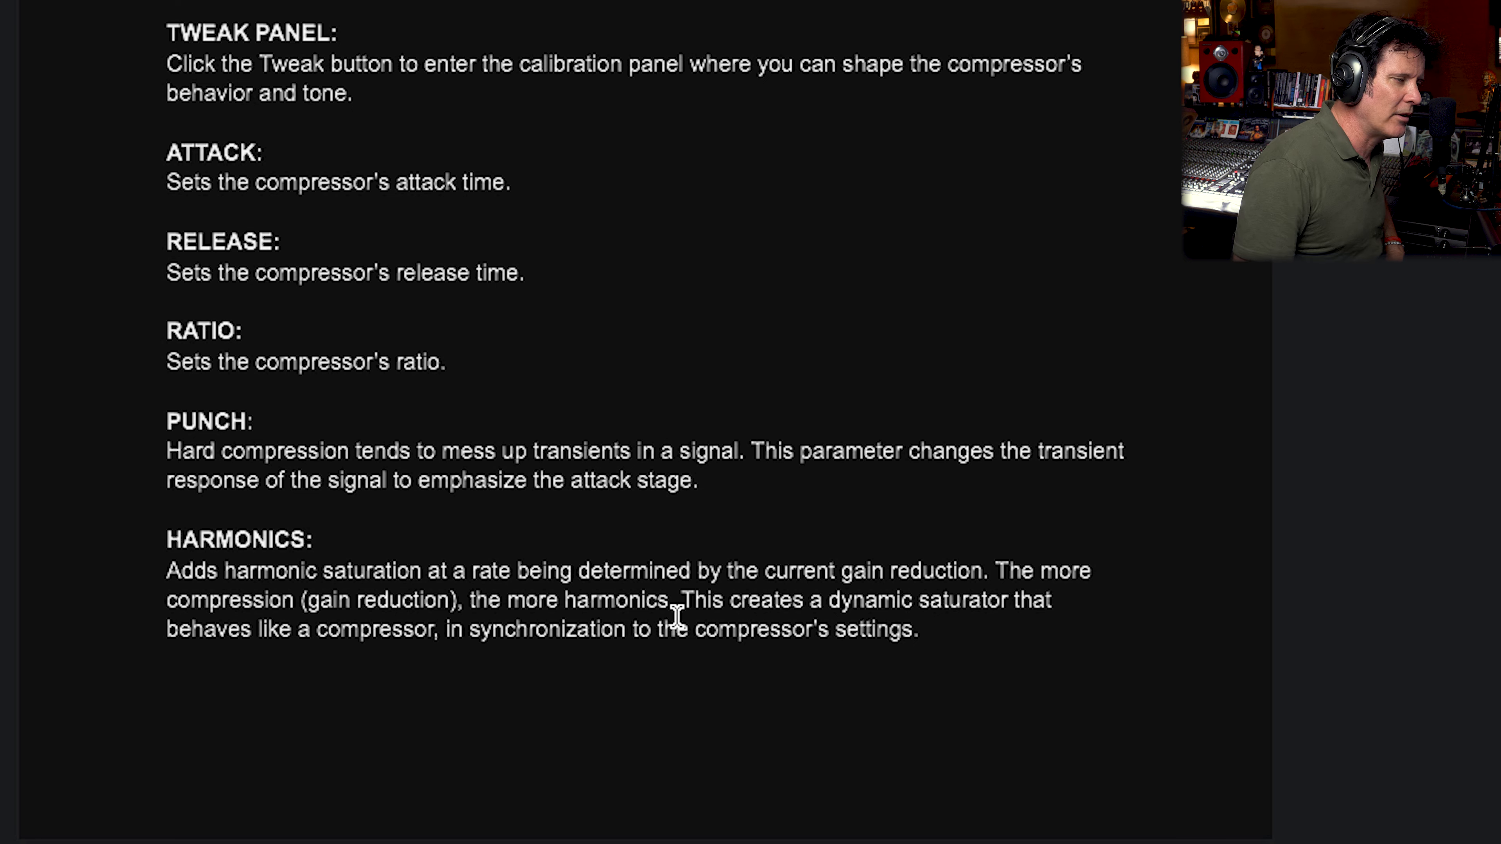
scroll(706, 655, "down", 20)
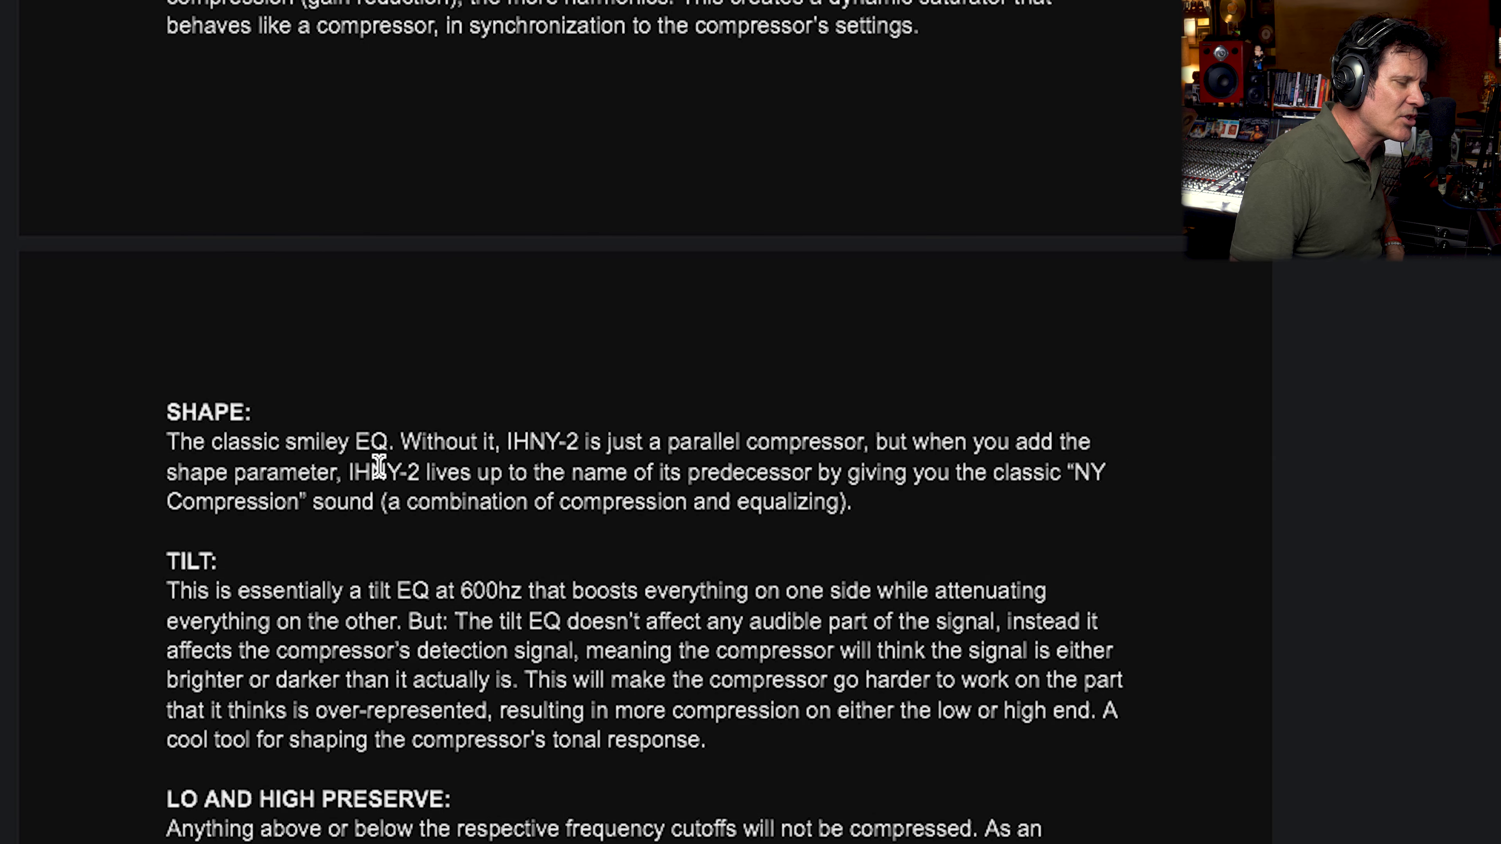
scroll(443, 458, "down", 6)
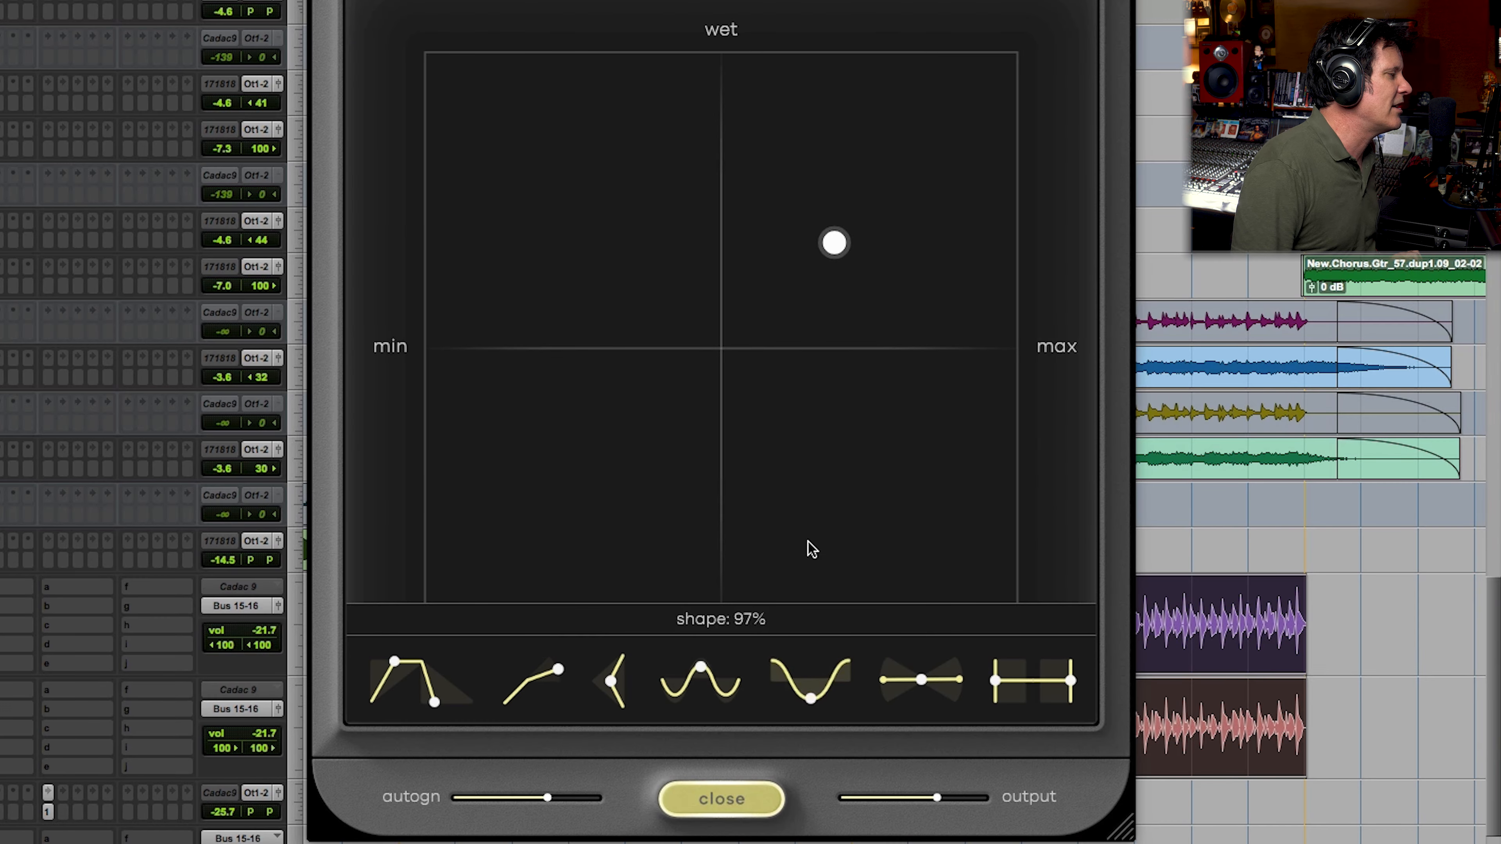
Step: Sweep the shape from 100% down to completely flat, back up to full, and down to a moderate amount
mouse_move(815, 704)
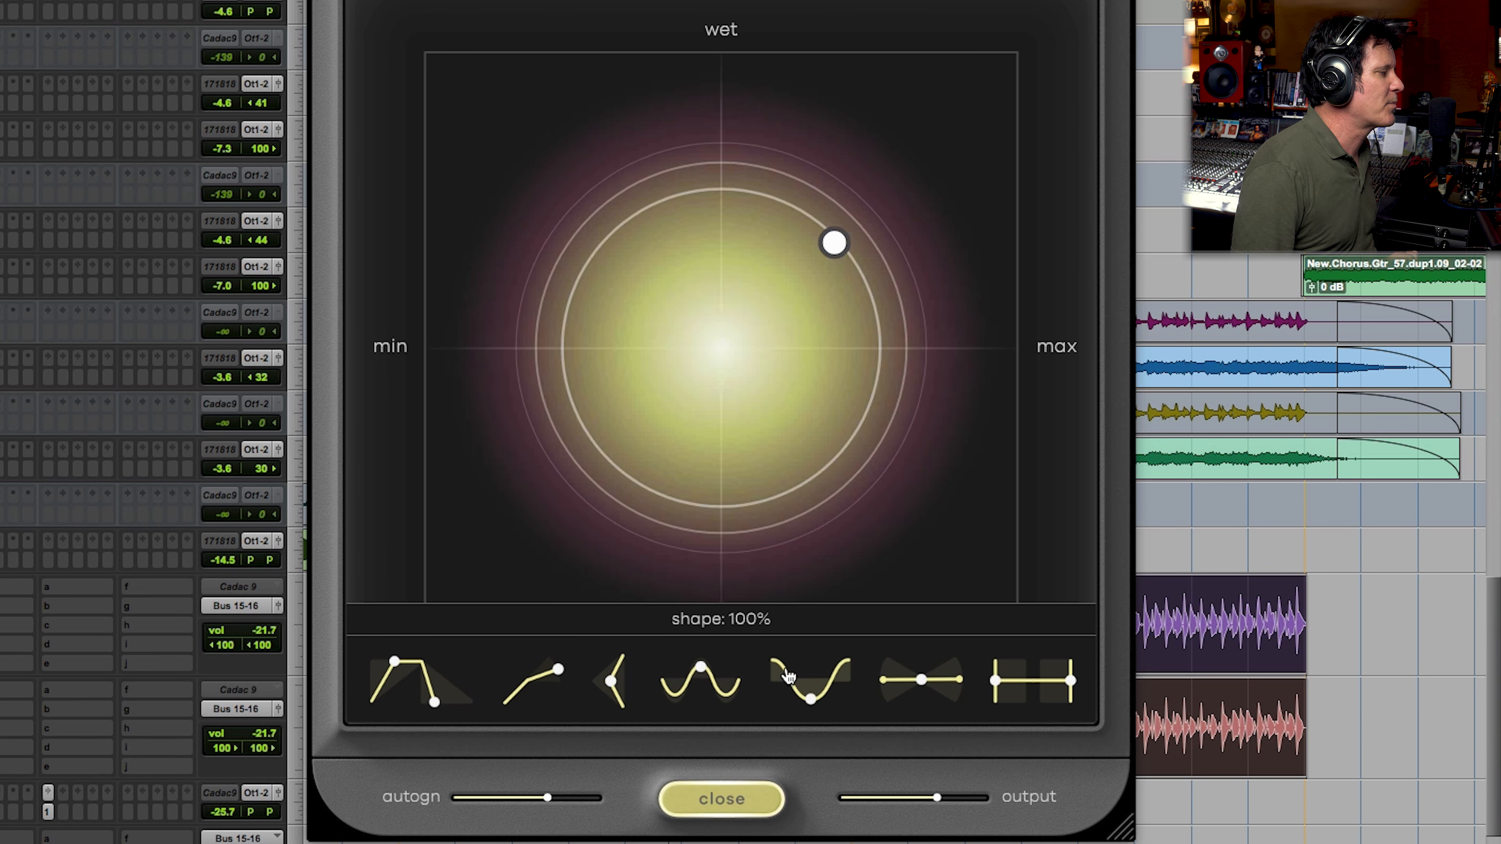
left_click_drag(808, 698, 803, 816)
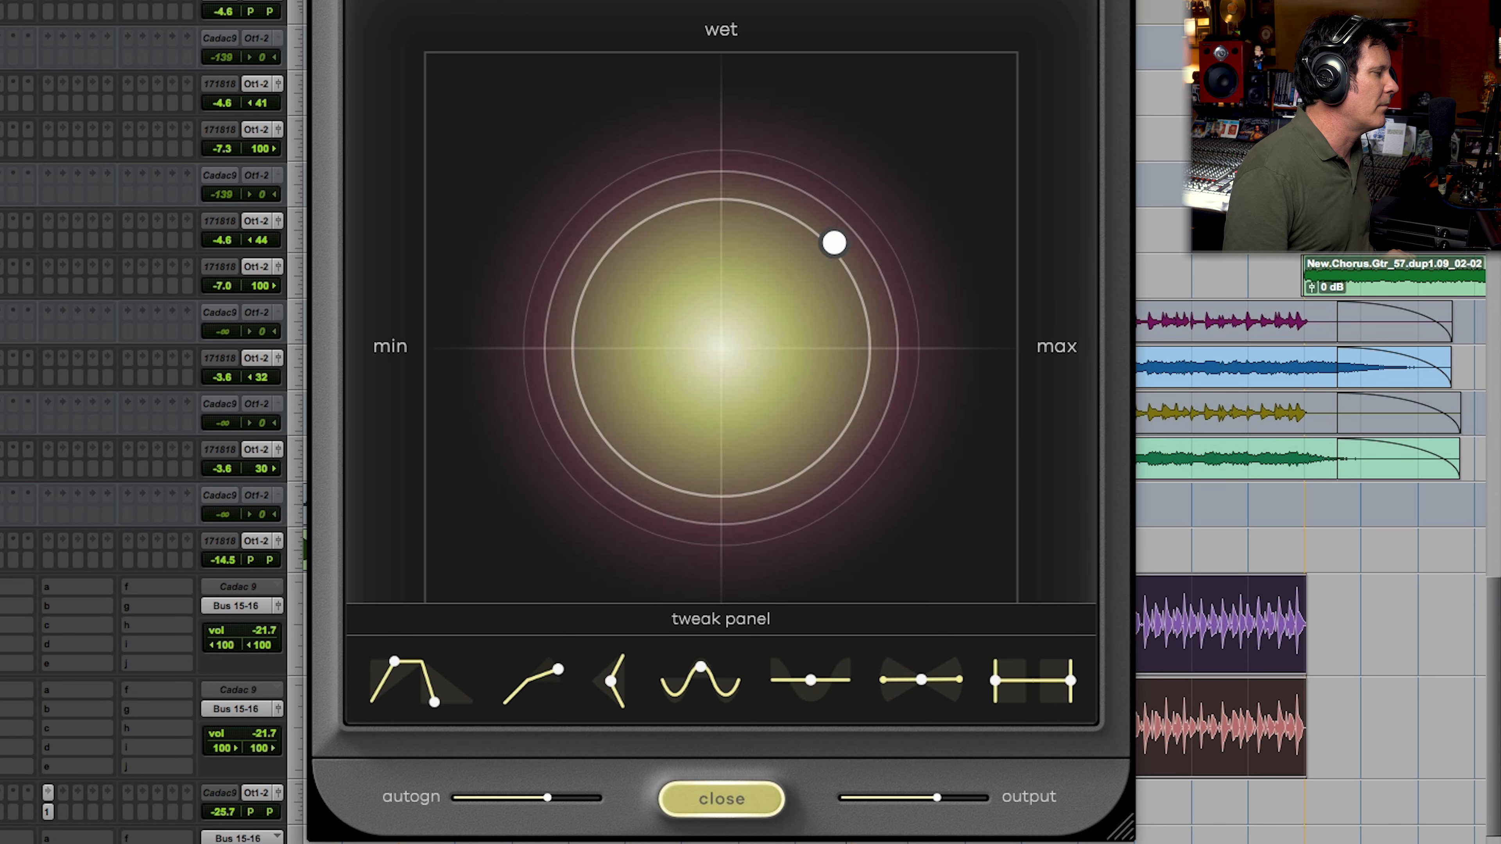
left_click_drag(810, 680, 734, 331)
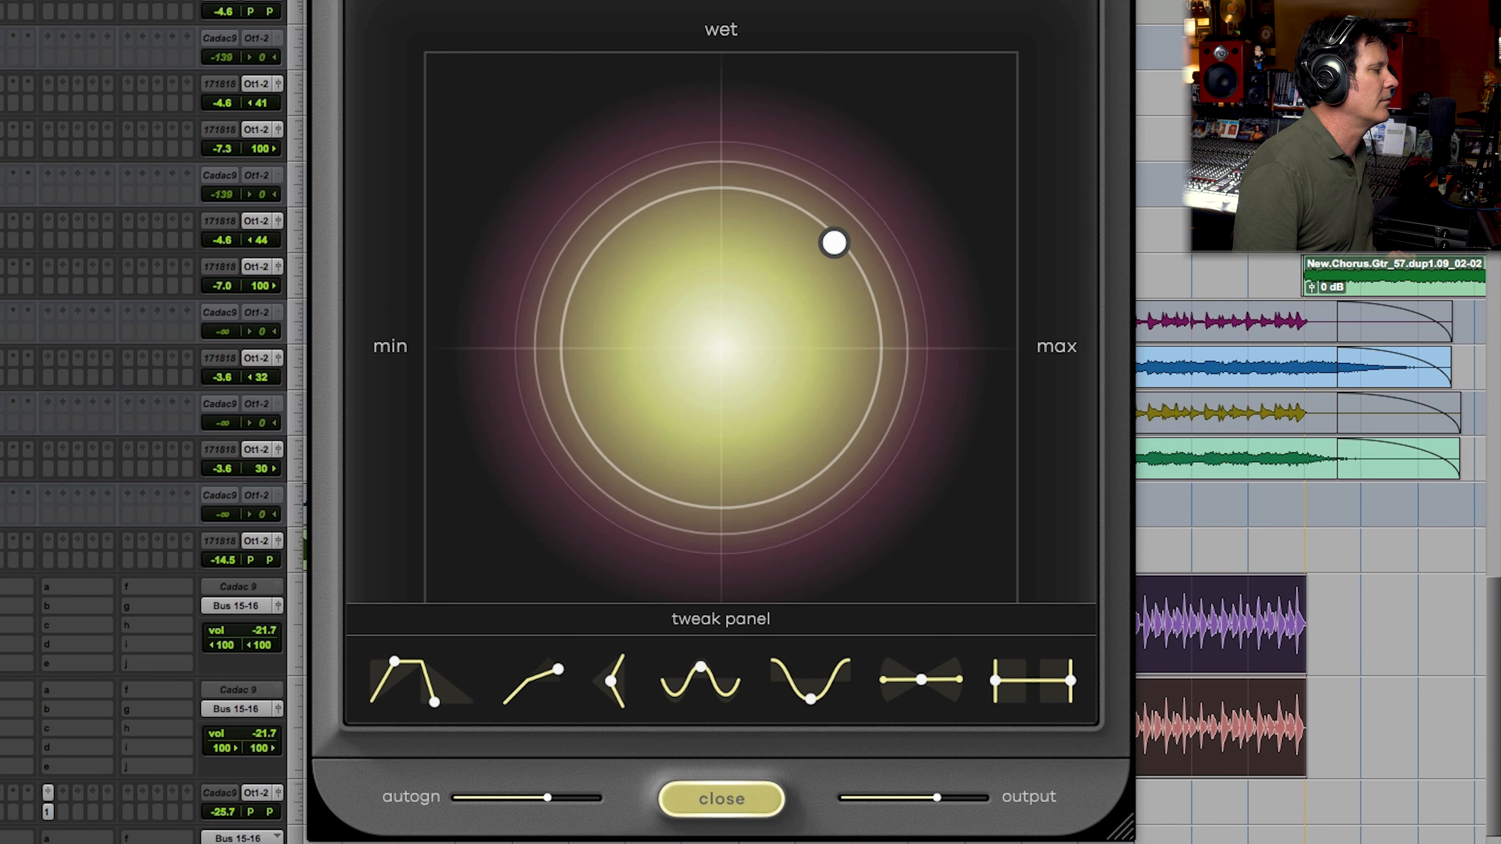
mouse_move(810, 698)
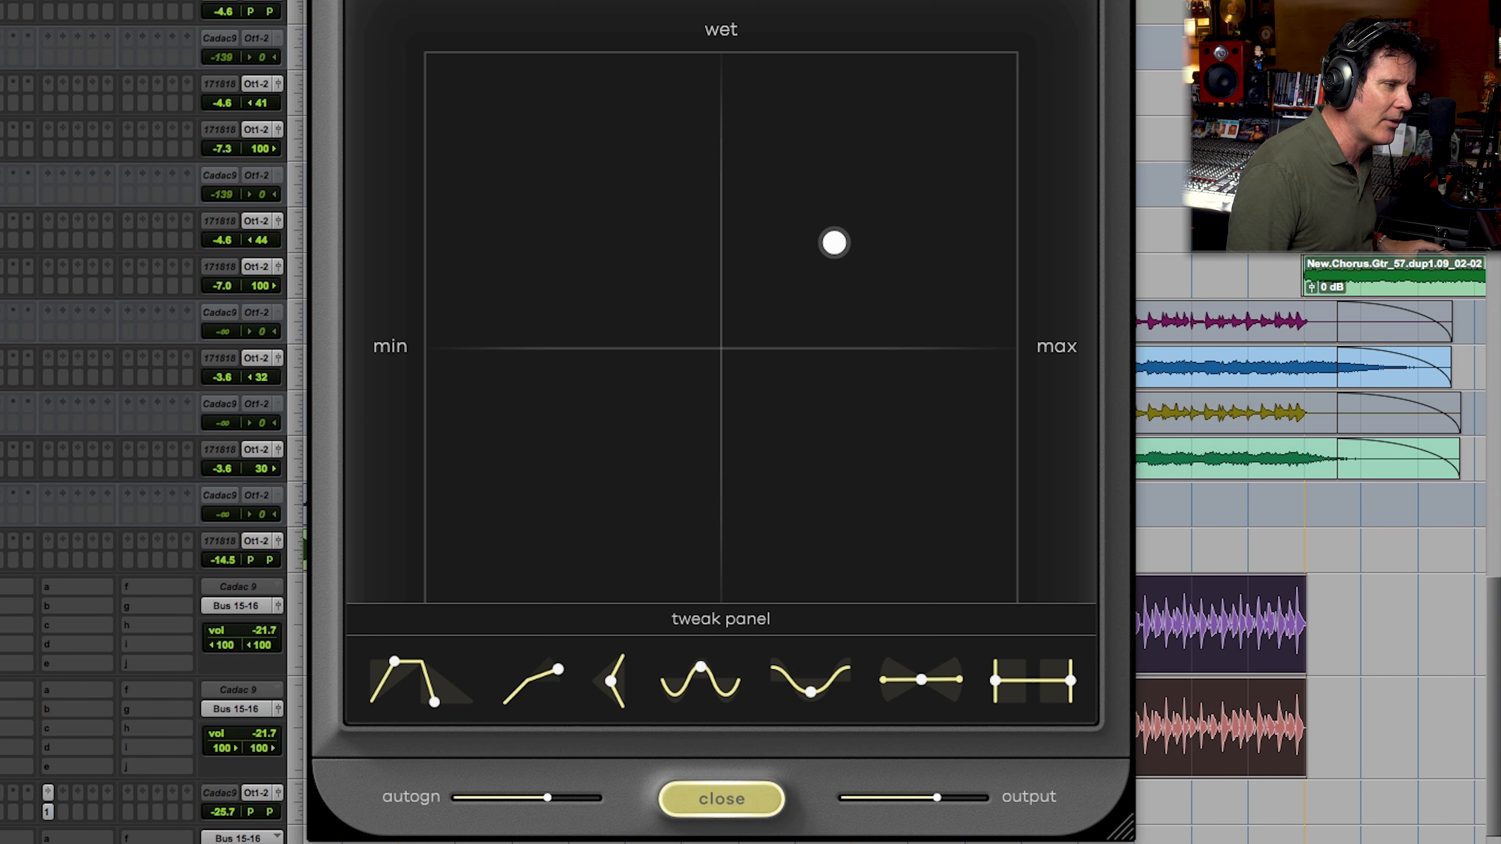
Step: Play the Les Pauls while sweeping the tilt to +100%, -100% and +100% again, and reset it to the centre
key("space")
left_click_drag(926, 678, 882, 411)
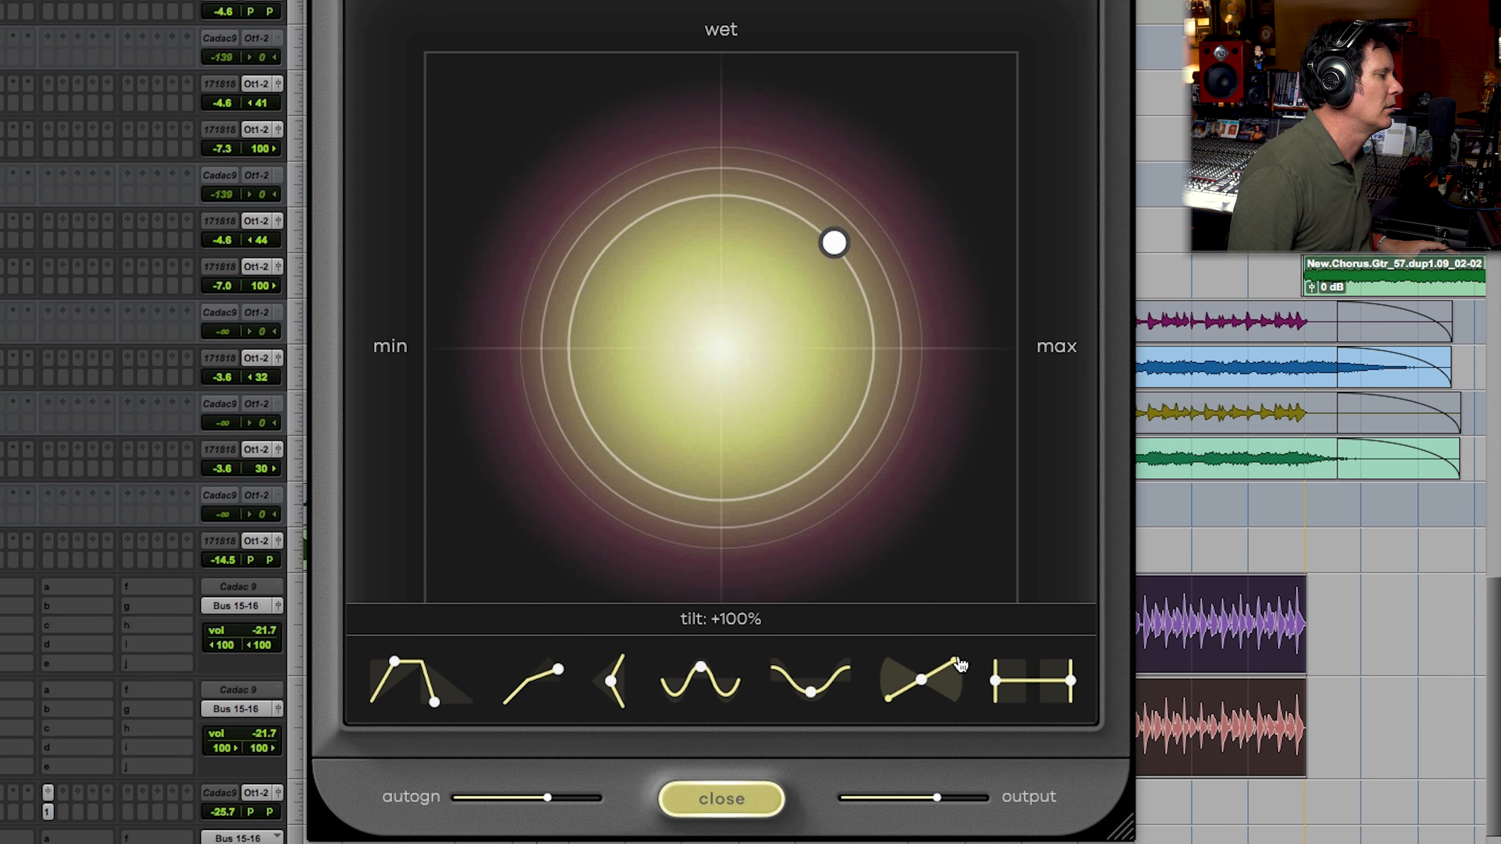
left_click_drag(963, 662, 961, 775)
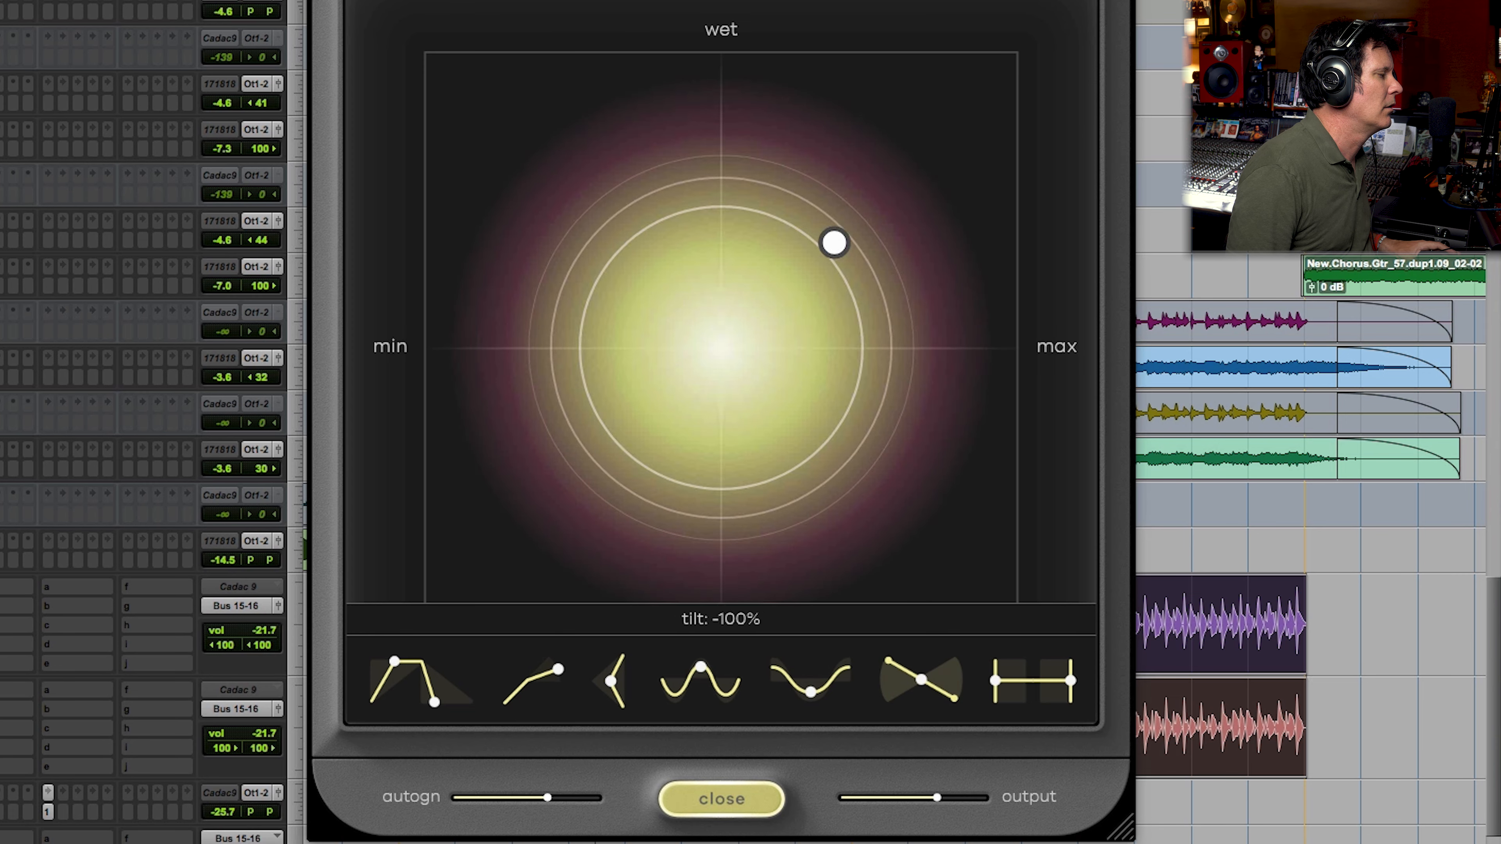
left_click_drag(921, 680, 925, 547)
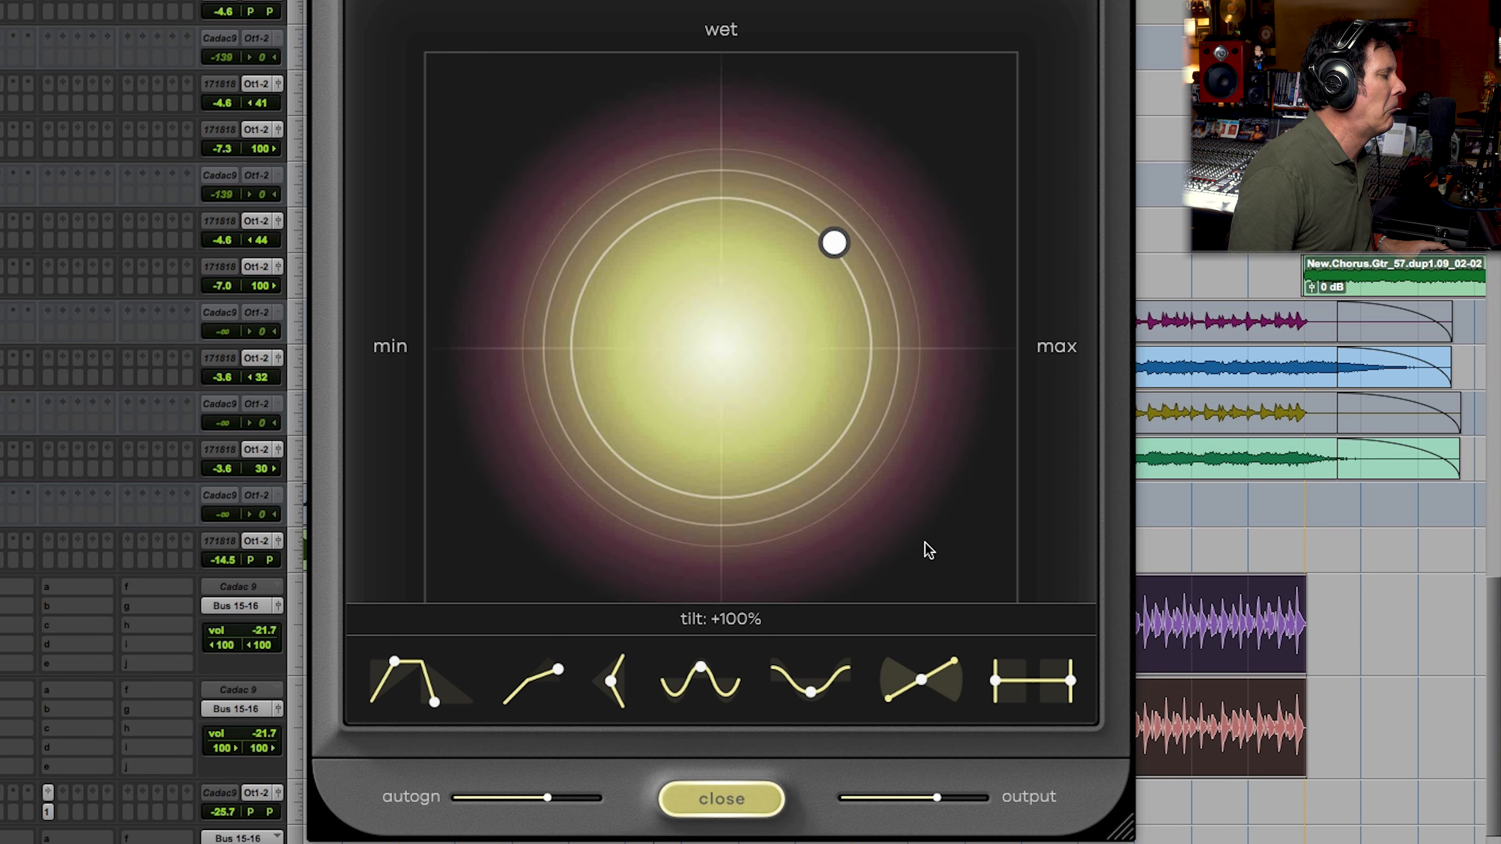
double_click(923, 681)
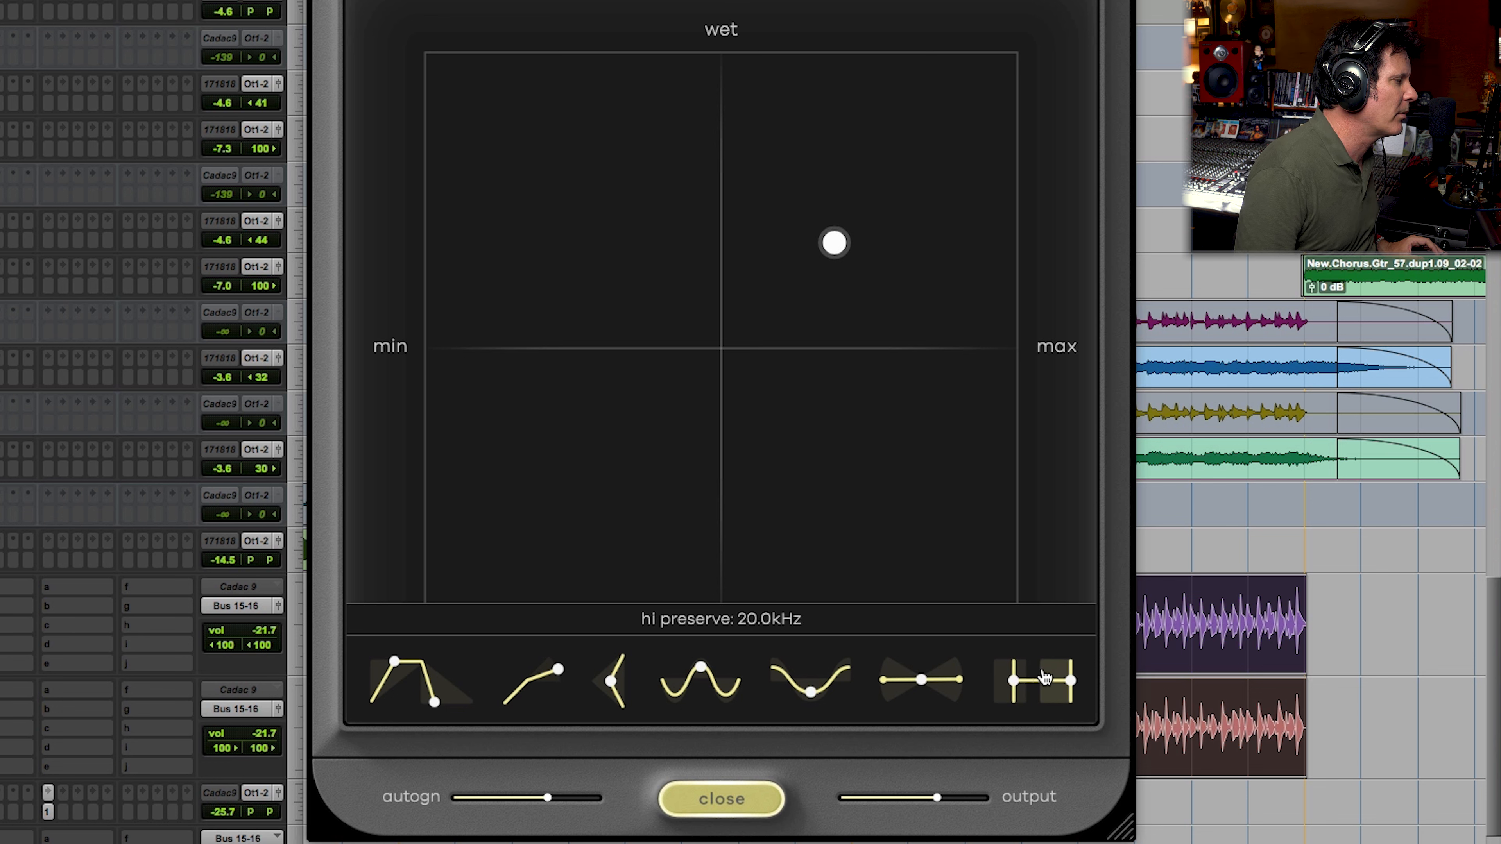
Step: During playback, narrow the compressed frequency range with low preserve at 563 Hz and high preserve at 825 Hz
left_click_drag(1095, 684, 1109, 683)
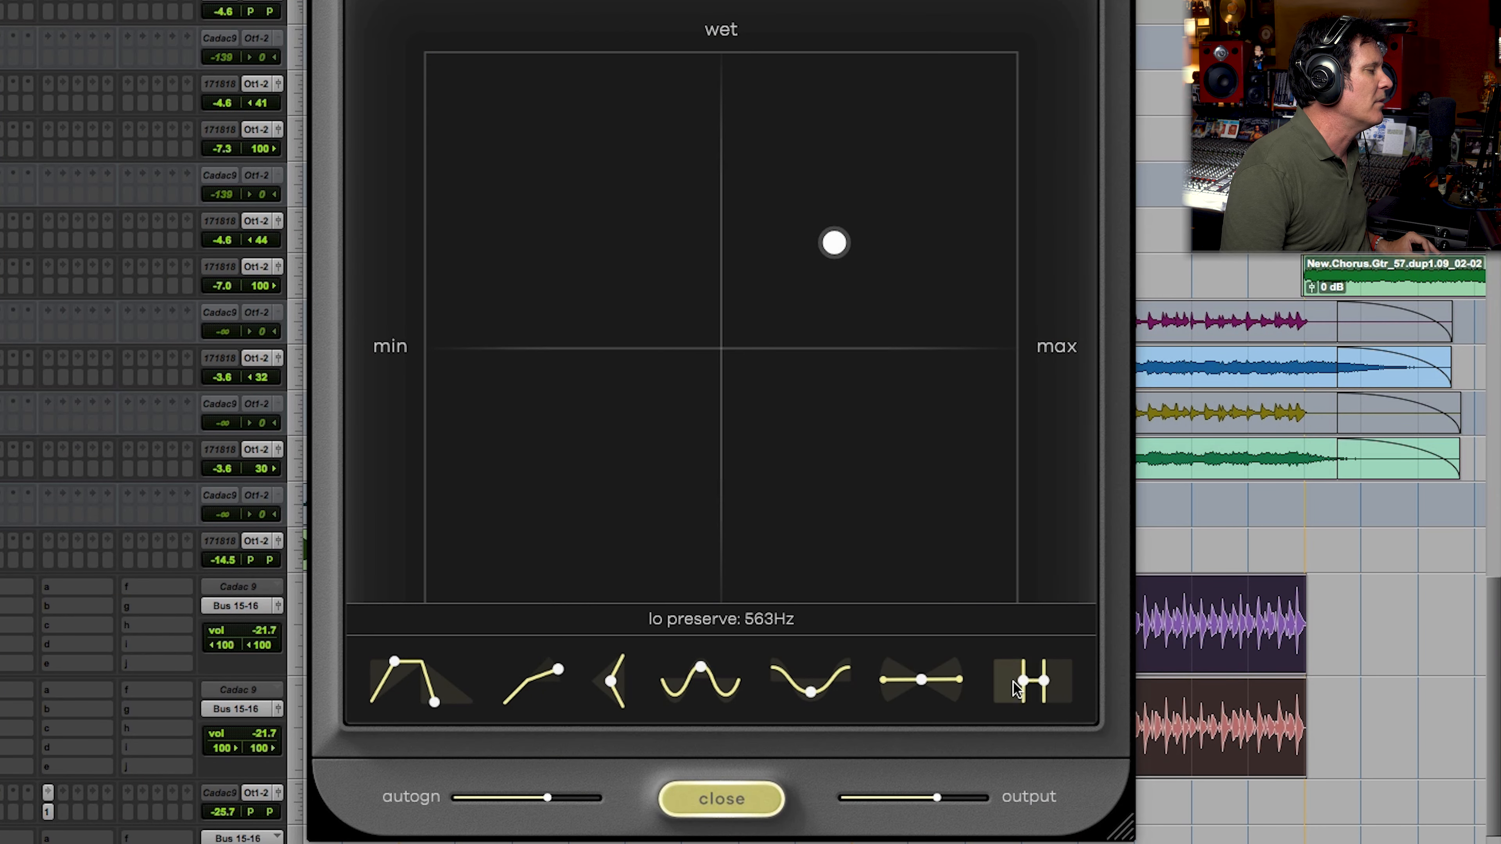
key("space")
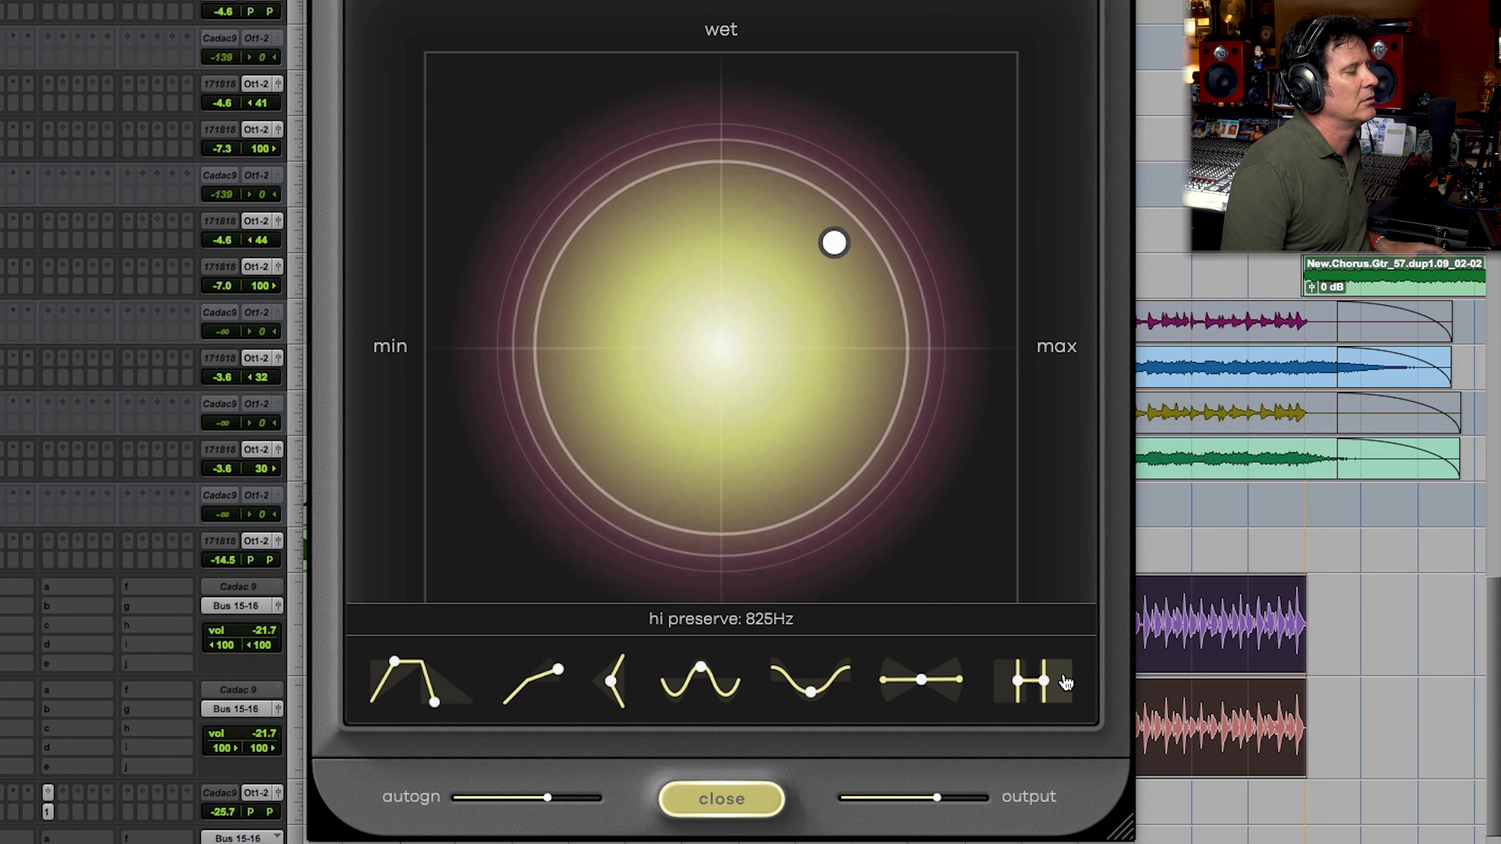
left_click_drag(1014, 684, 998, 686)
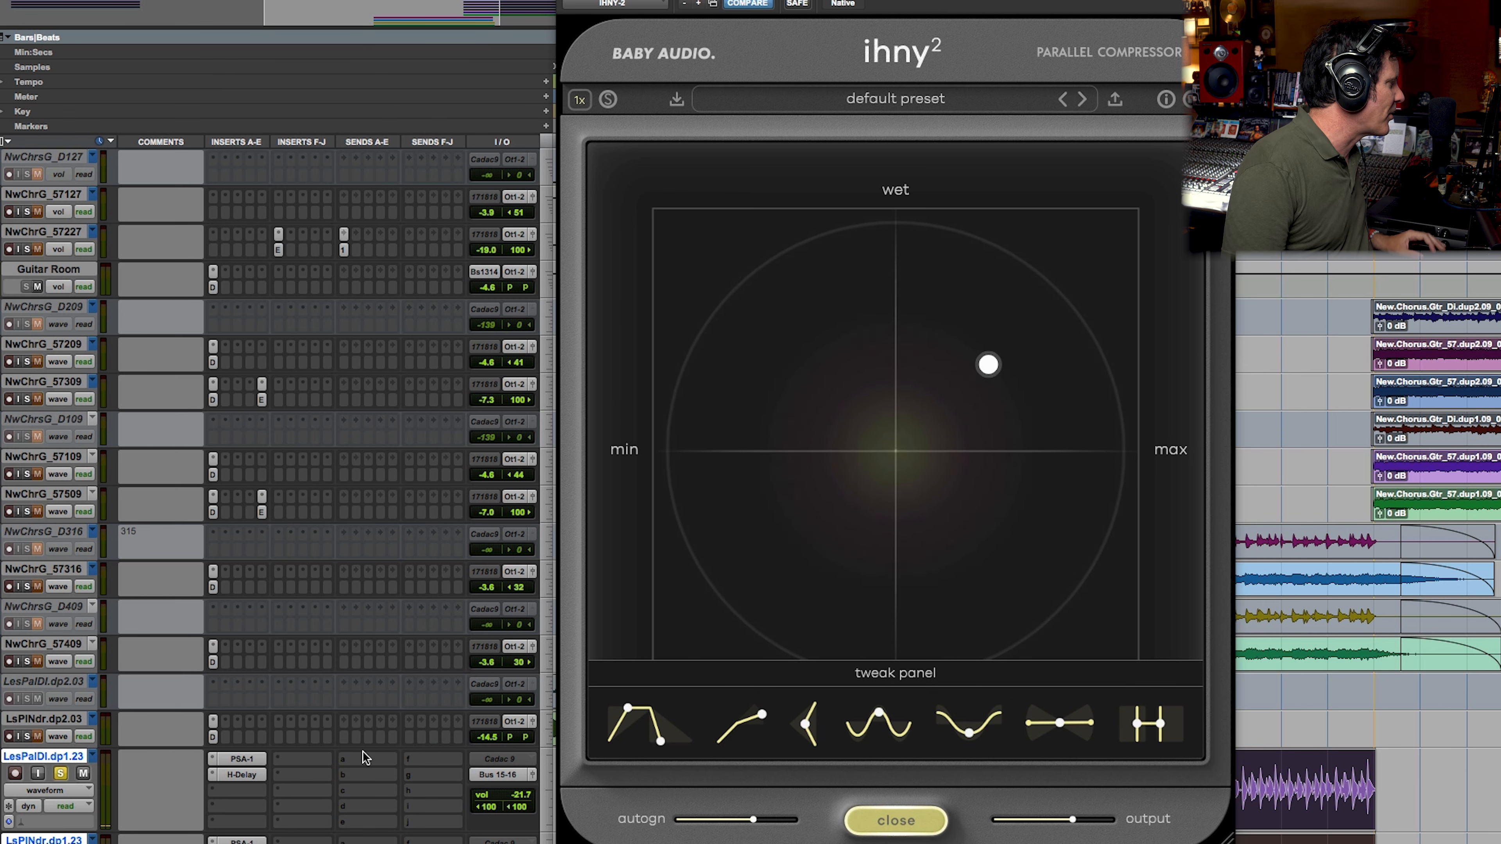
Step: Switch the solo from the Les Pauls to the bass tracks, and enlarge the Bass Bus IHNY-2 with its tweak controls open
key("shift+s")
scroll(278, 496, "down", 5)
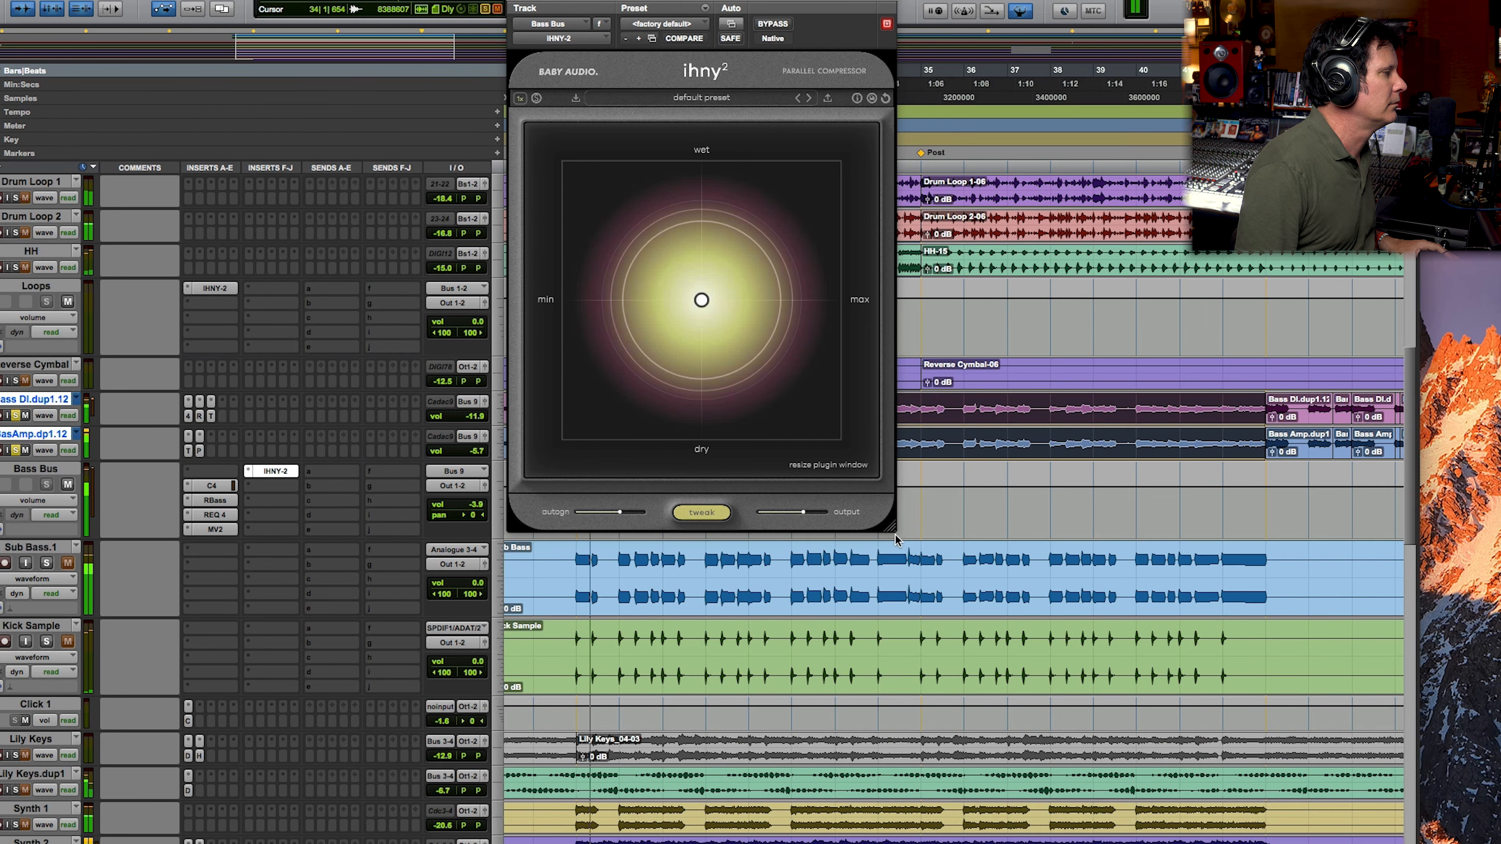
left_click_drag(891, 528, 1129, 822)
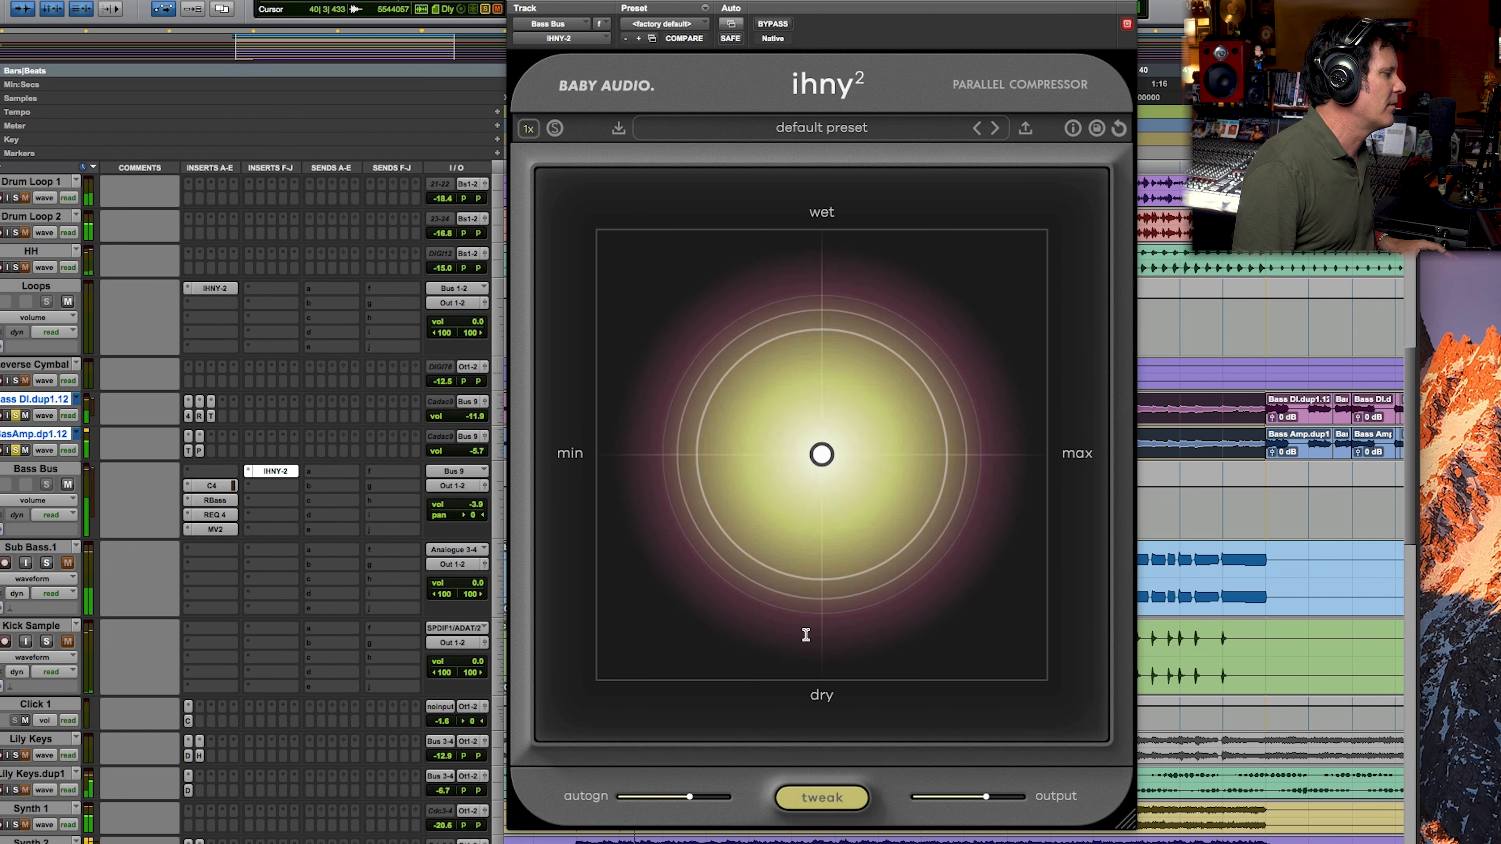
left_click(823, 799)
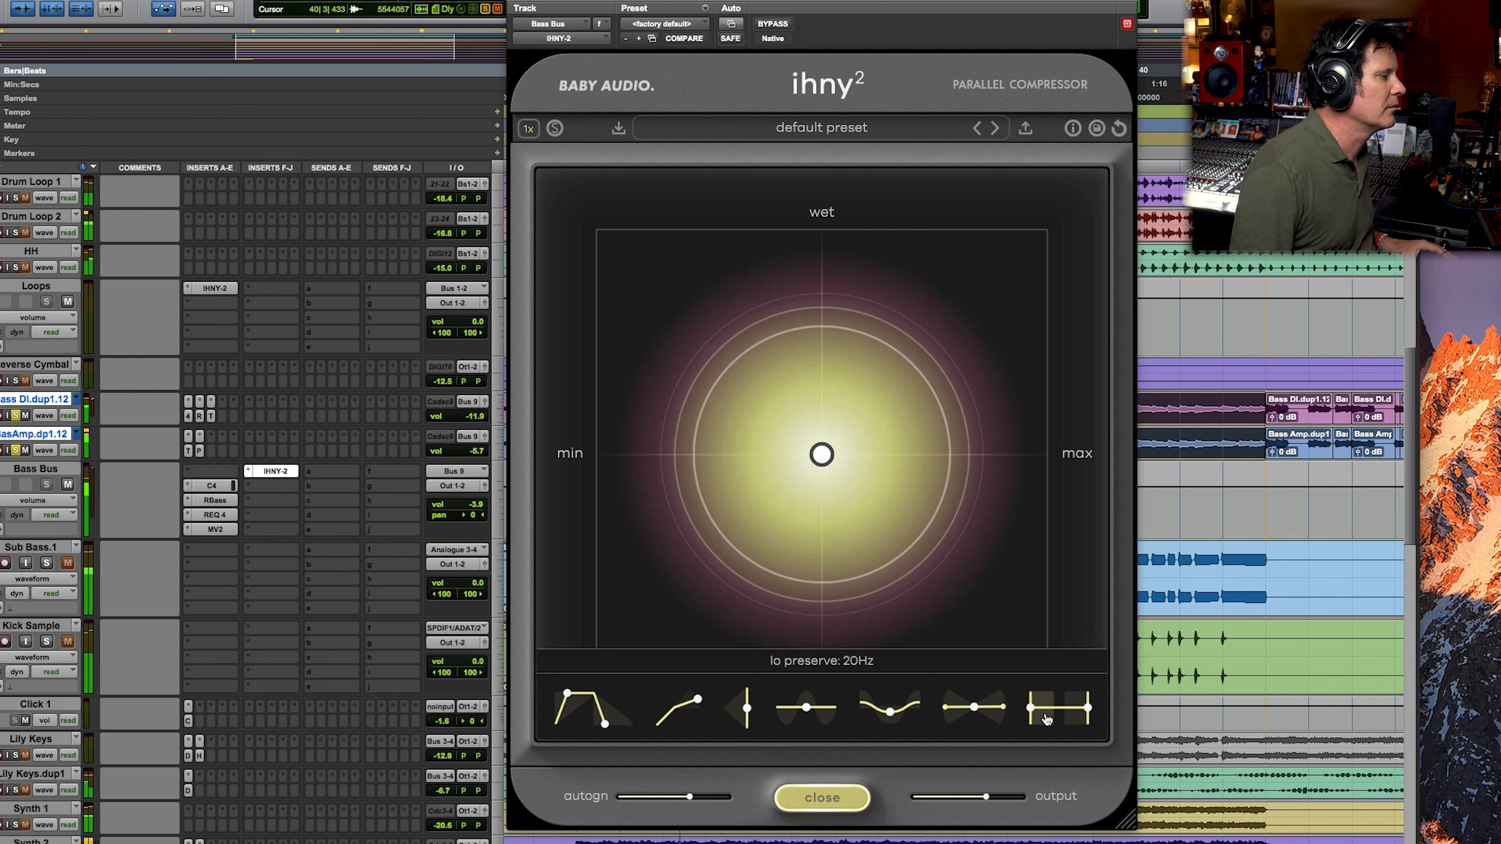
Step: Sweep the bass compressor's low preserve through 70 Hz and up to 564 Hz, and settle between those two values
left_click_drag(1034, 713, 1044, 712)
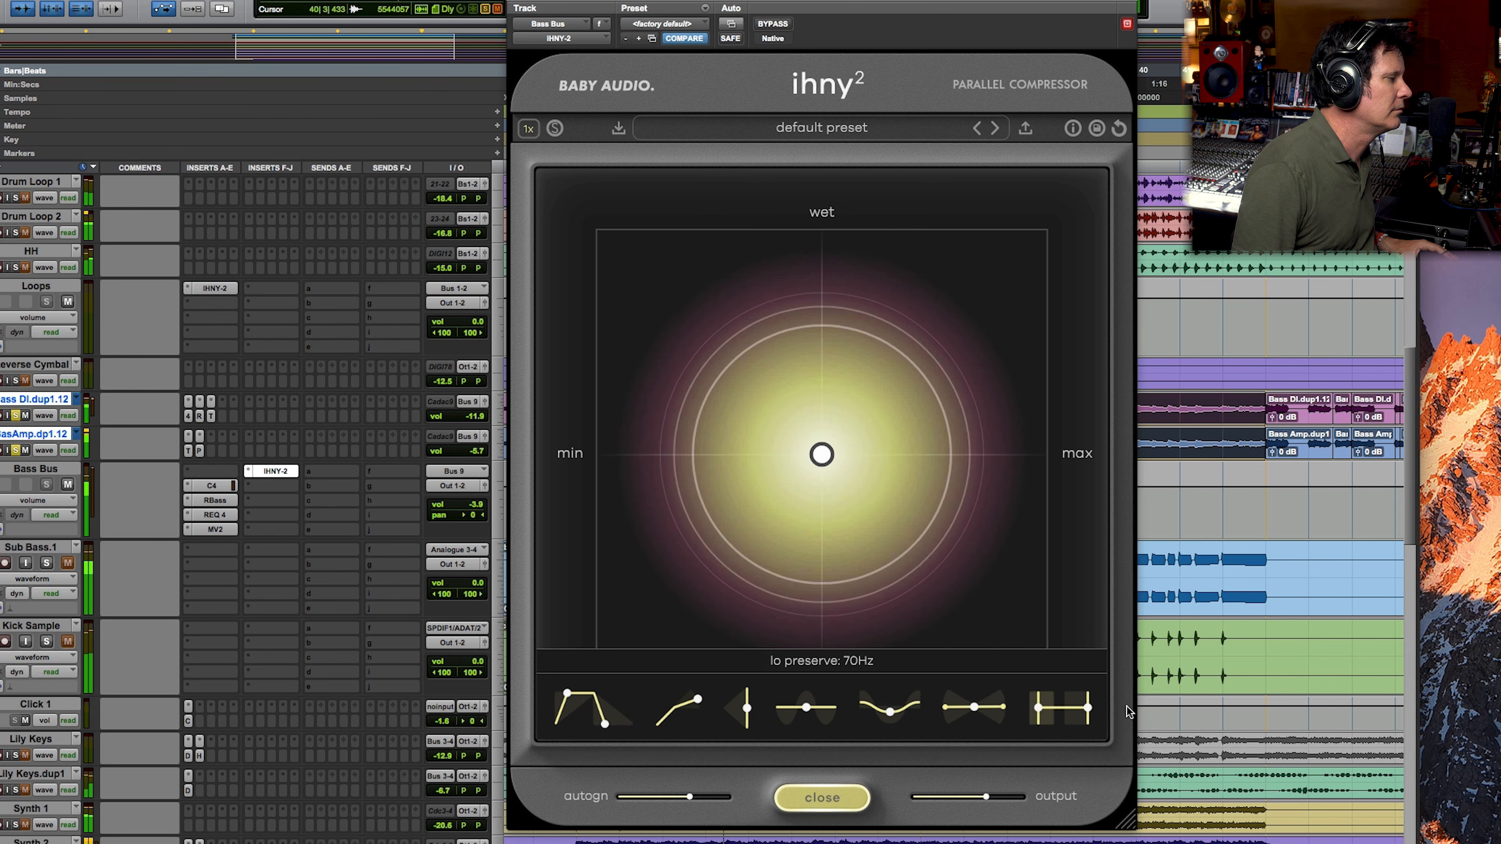
left_click_drag(1179, 705, 1261, 699)
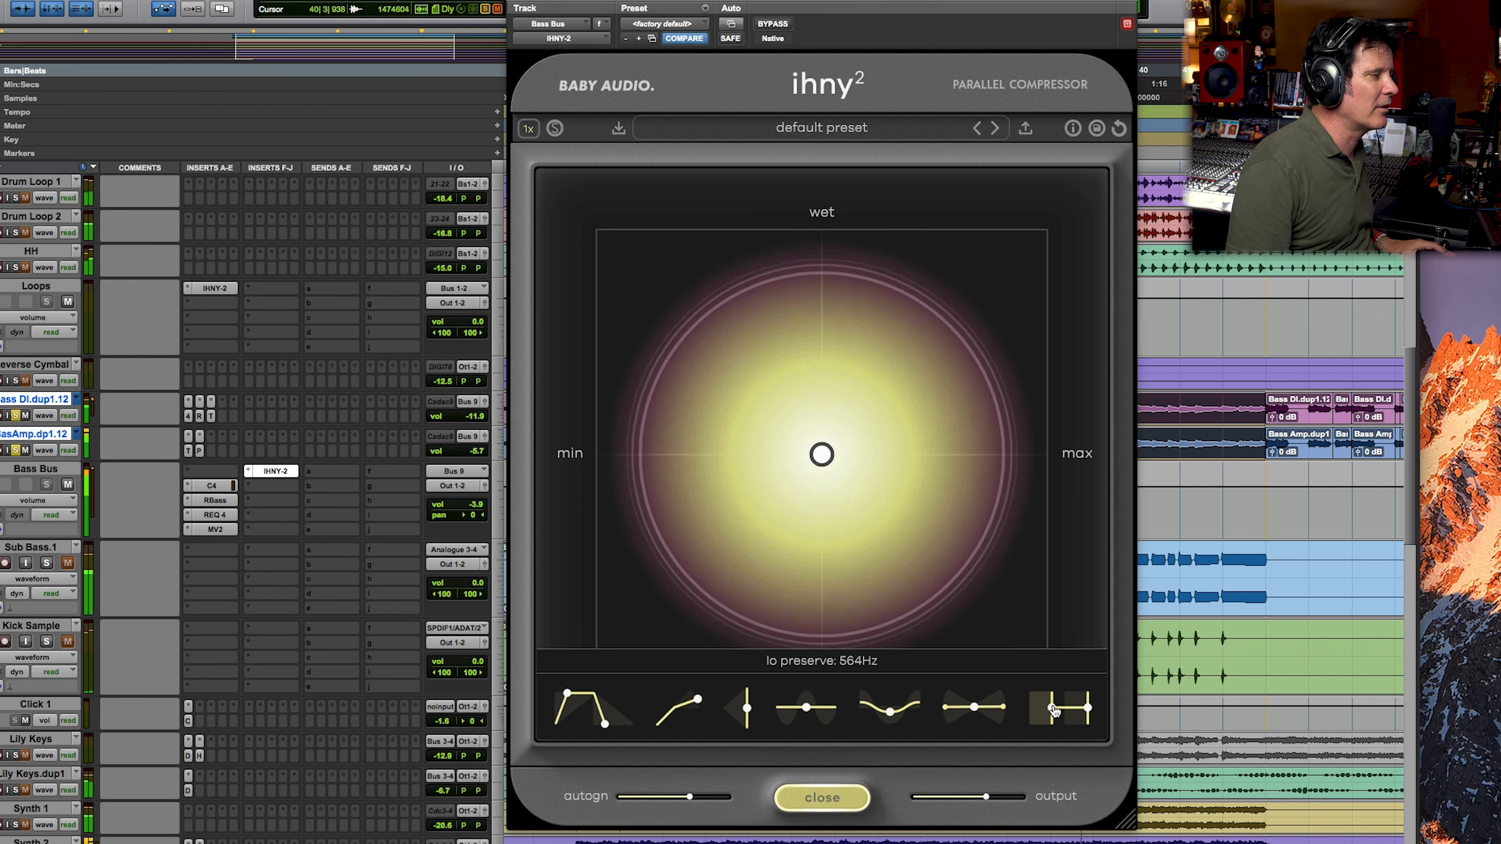
mouse_move(1008, 699)
left_mouse_down()
mouse_move(1027, 692)
mouse_move(979, 693)
left_mouse_up()
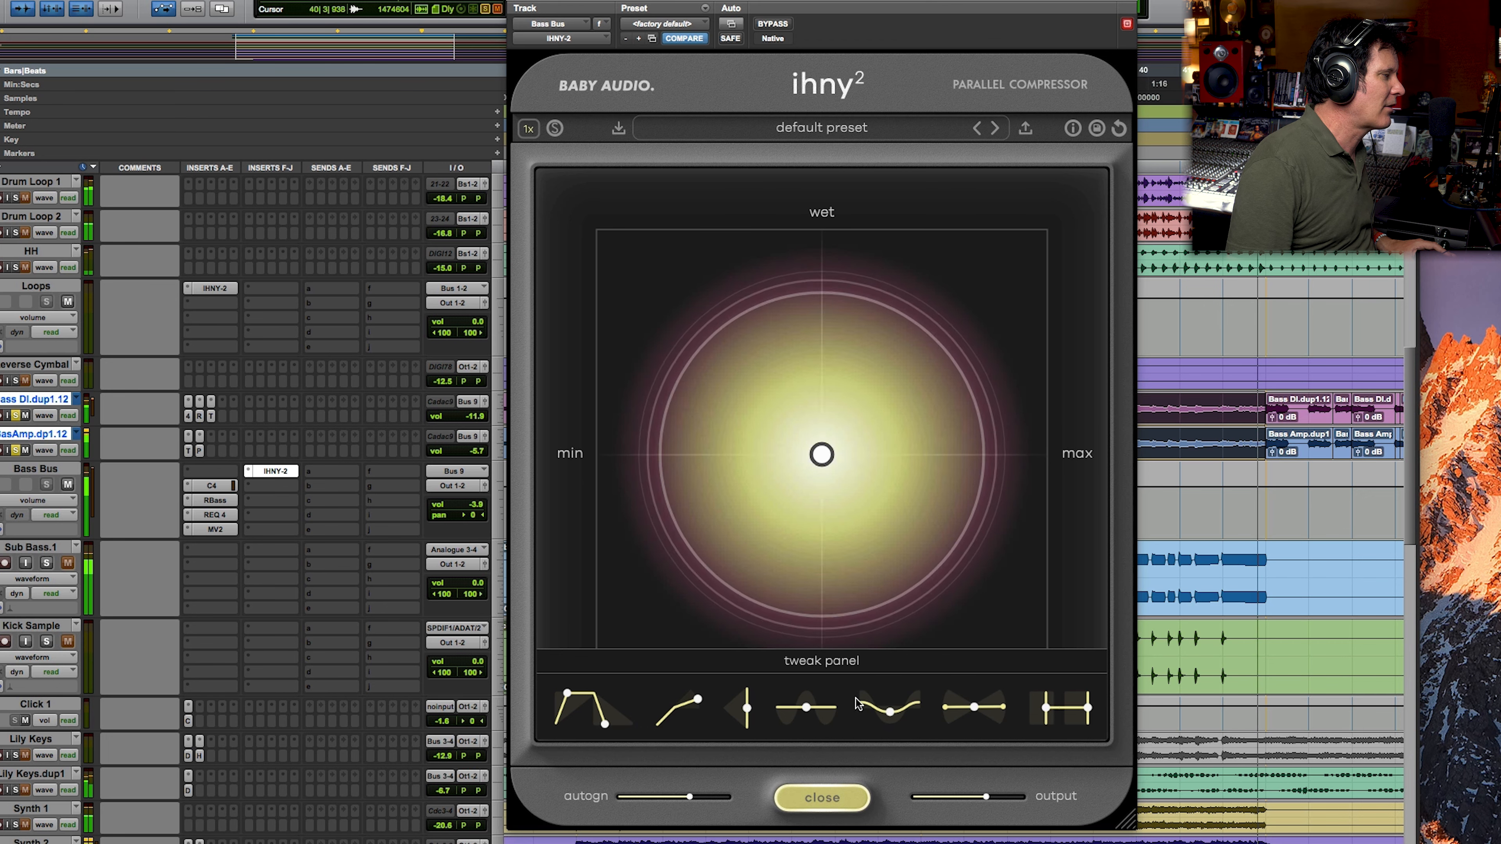
Step: Deepen the bass compressor's shape slightly, comparing against bypass, and raise the harmonics to 100% before backing off to a moderate amount
left_click_drag(890, 713, 892, 660)
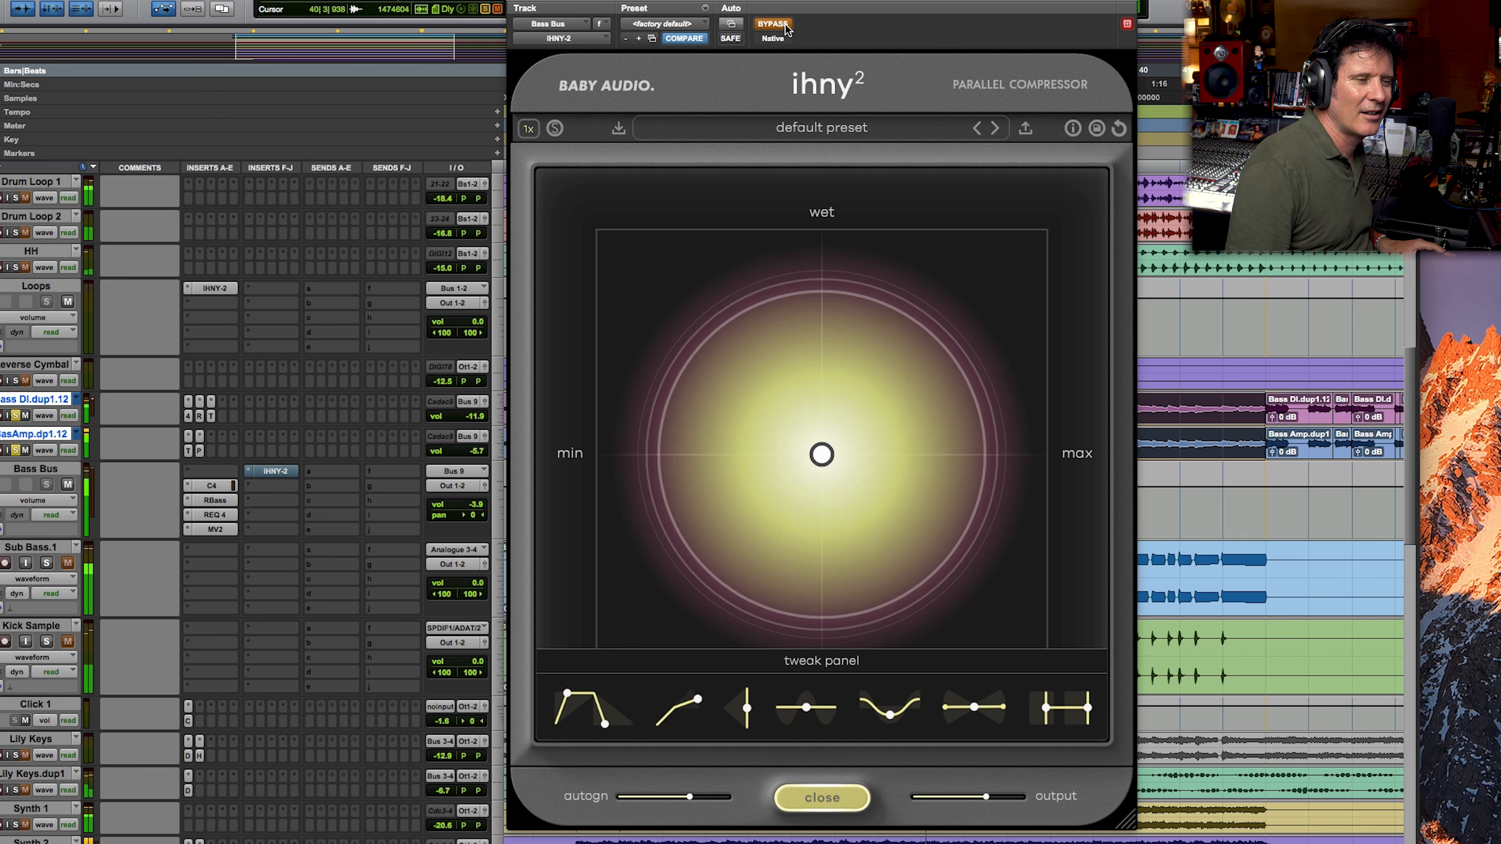
left_click(773, 24)
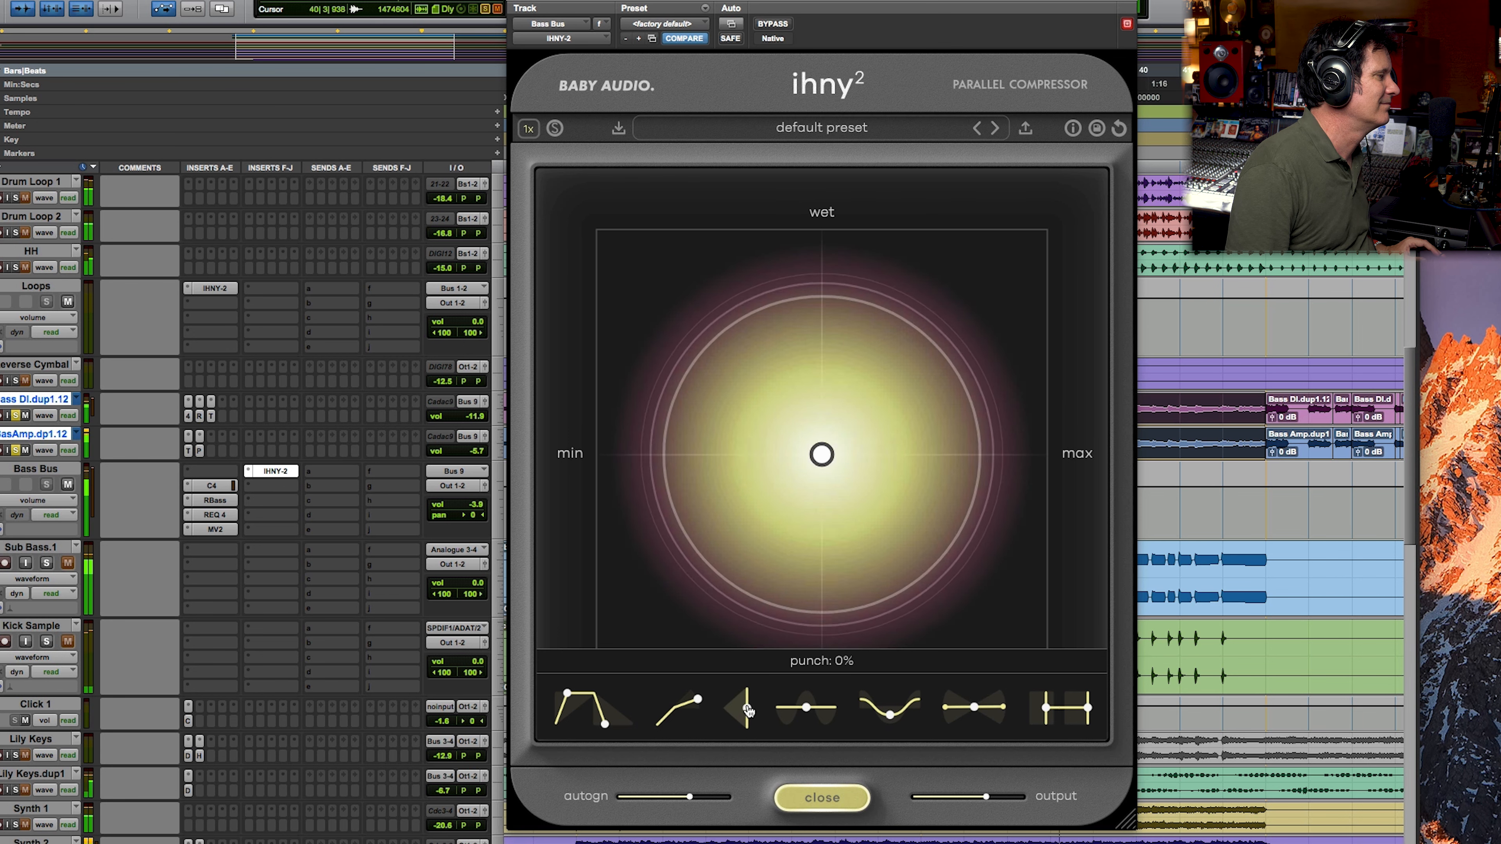
left_click_drag(806, 709, 797, 440)
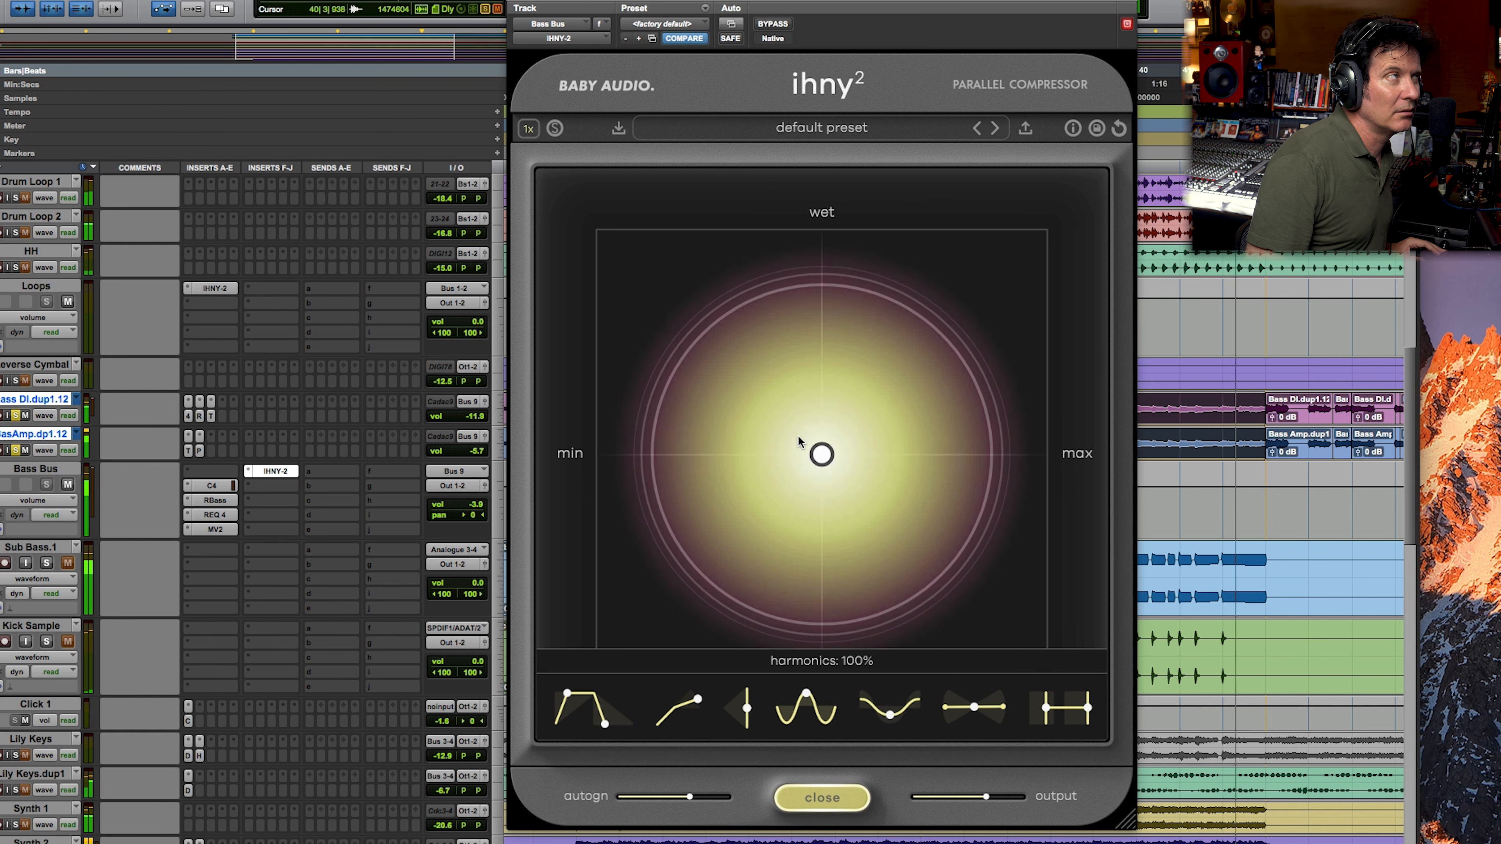
left_click_drag(797, 435, 807, 564)
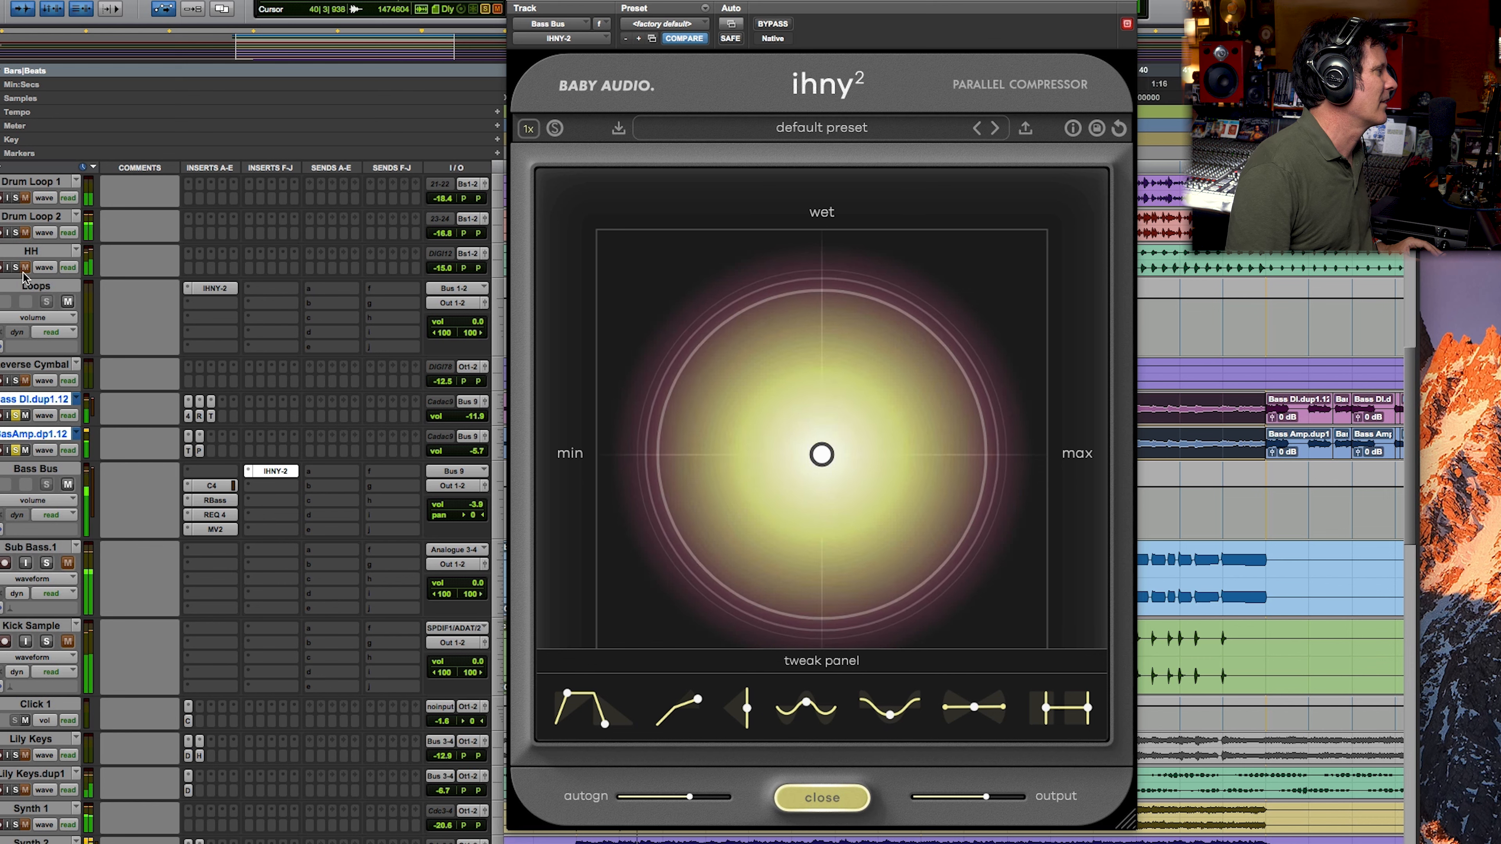
Step: Solo the loops, claps, snare and live drum tracks along with the bass, and compare the Bass Bus compressor against bypass
scroll(62, 307, "up", 5)
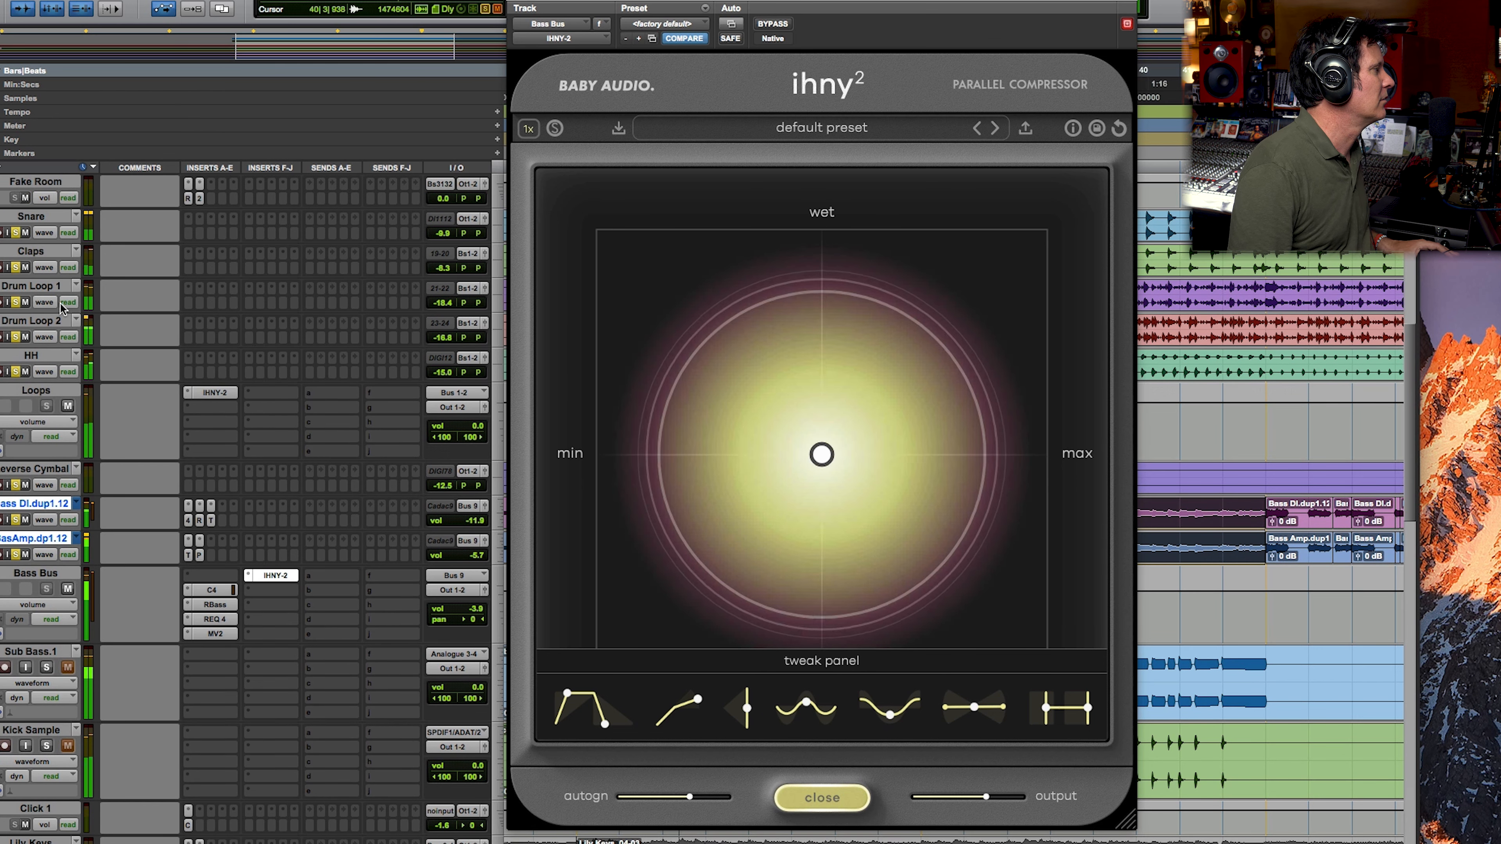
scroll(91, 427, "up", 4)
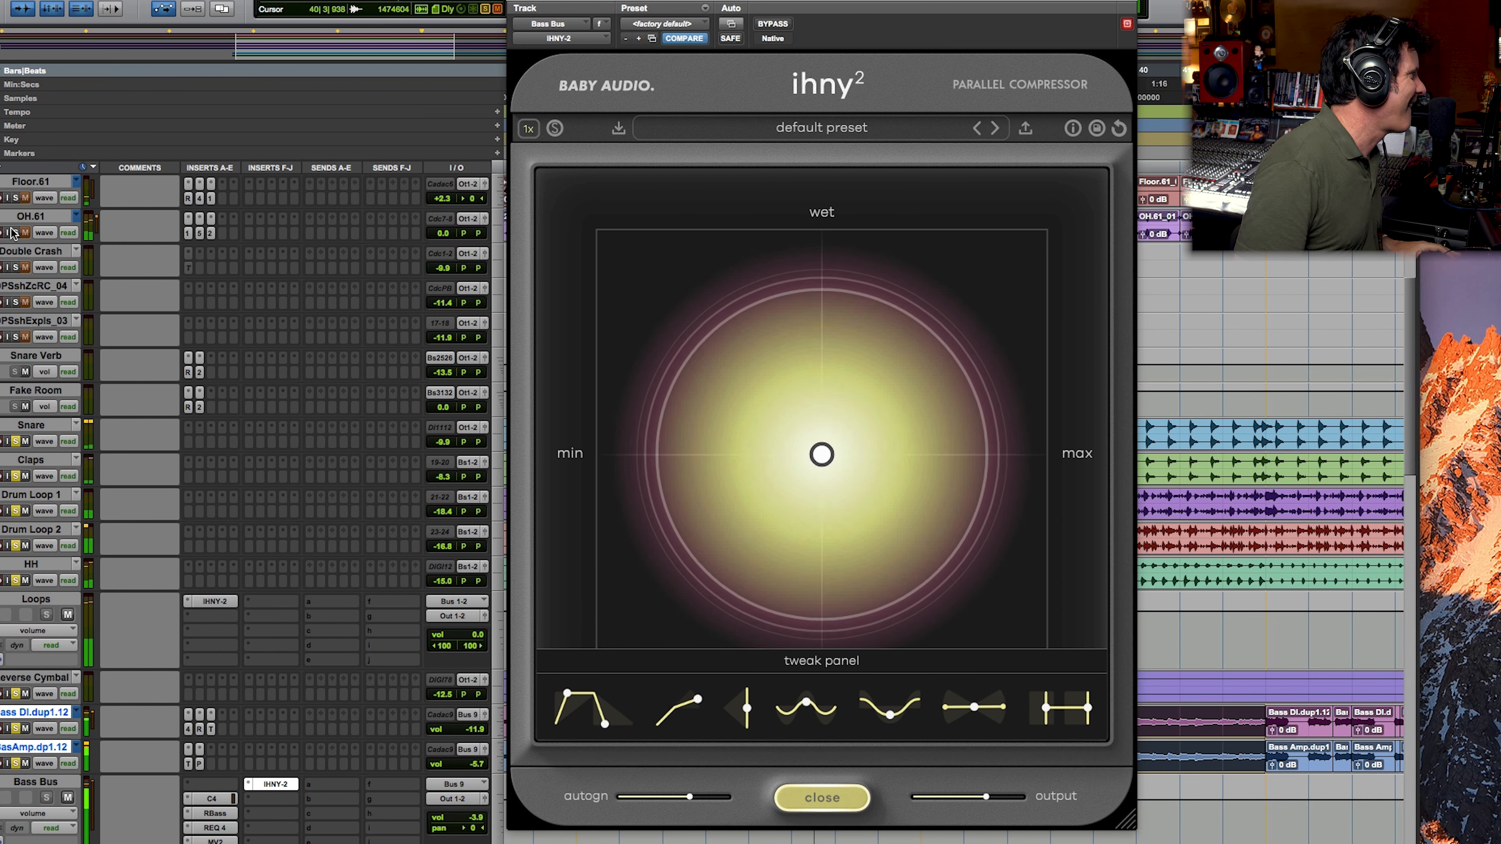
scroll(157, 308, "up", 3)
scroll(157, 307, "up", 2)
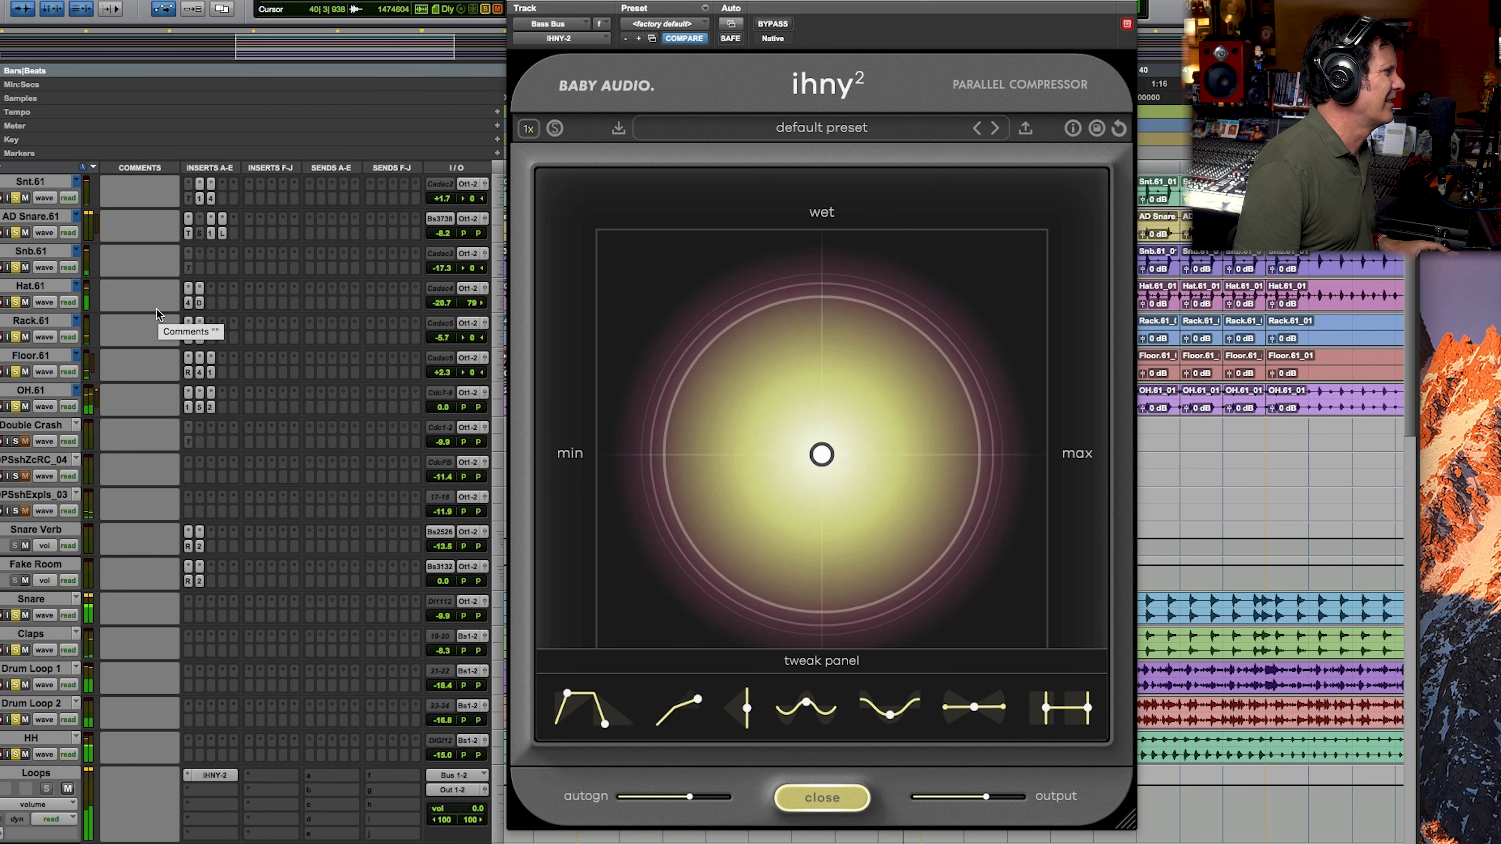
scroll(156, 308, "up", 4)
scroll(156, 308, "down", 10)
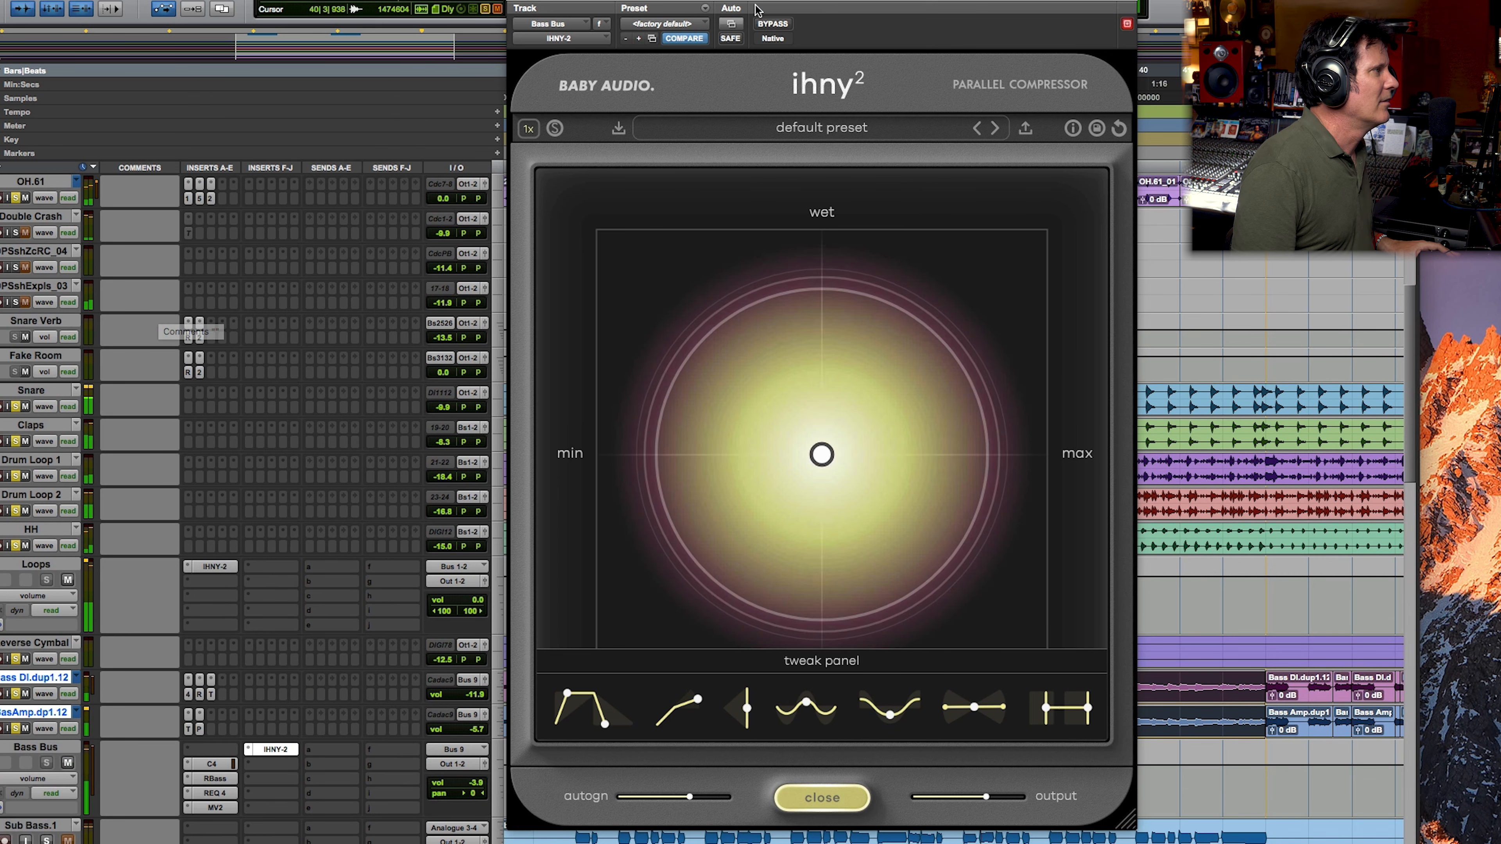
left_click(782, 25)
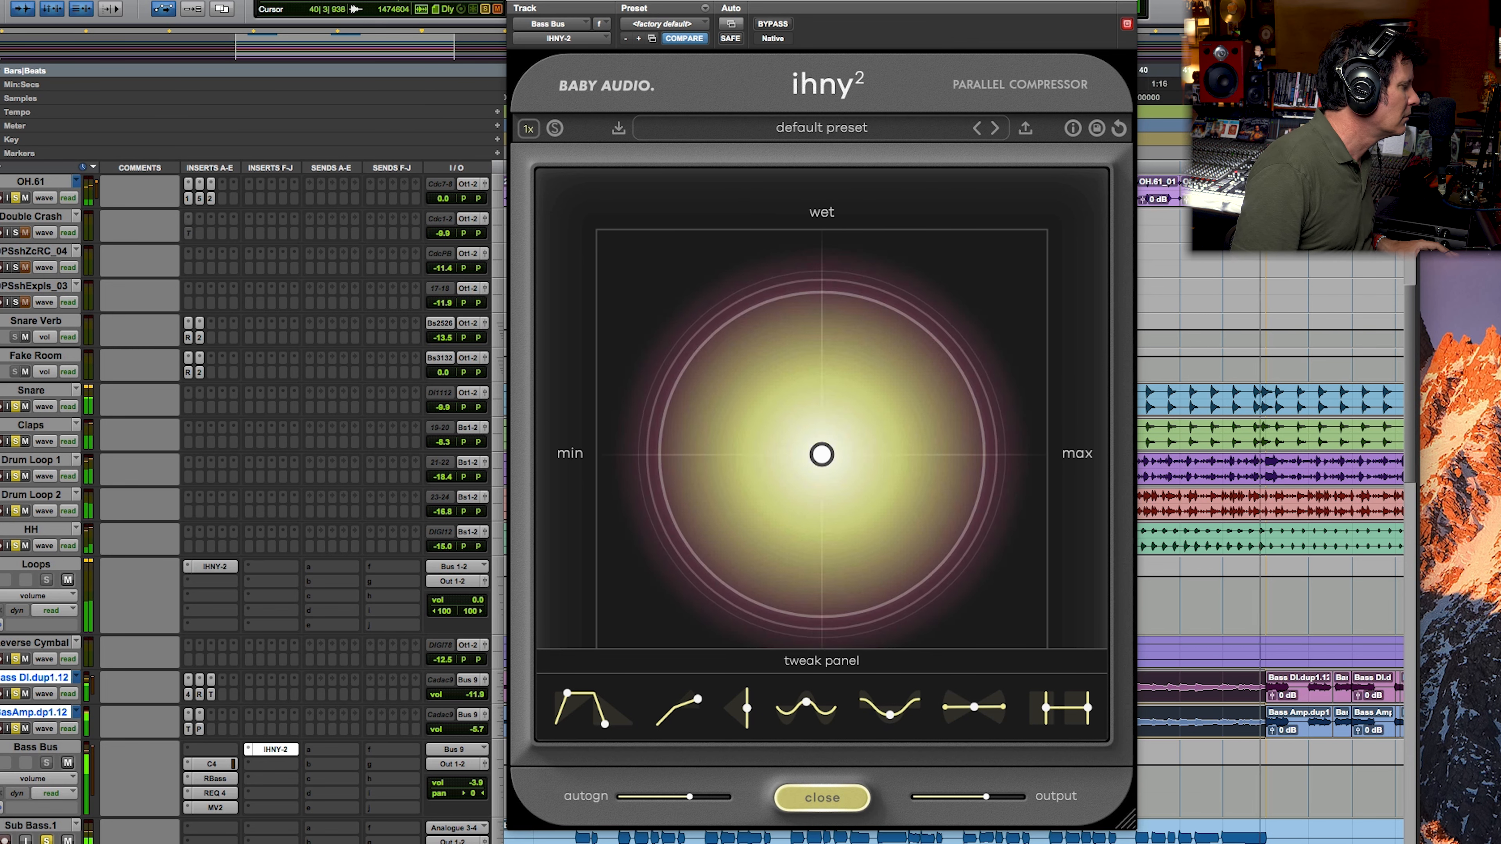
Step: Add the sub bass, kick sample, synths and first chorus guitar tracks to the soloed mix
scroll(254, 509, "down", 1)
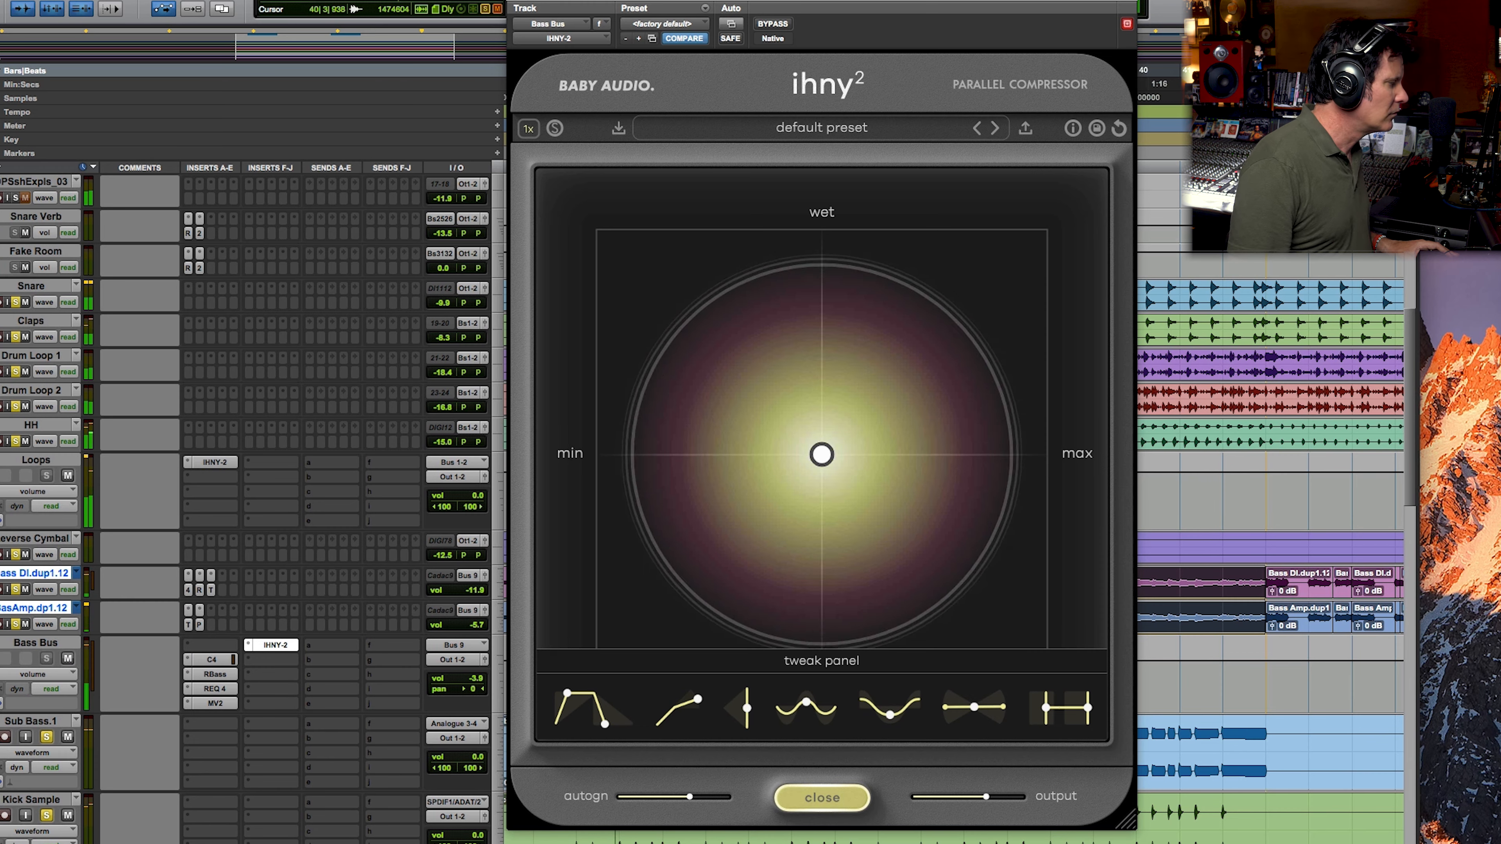
scroll(254, 509, "down", 5)
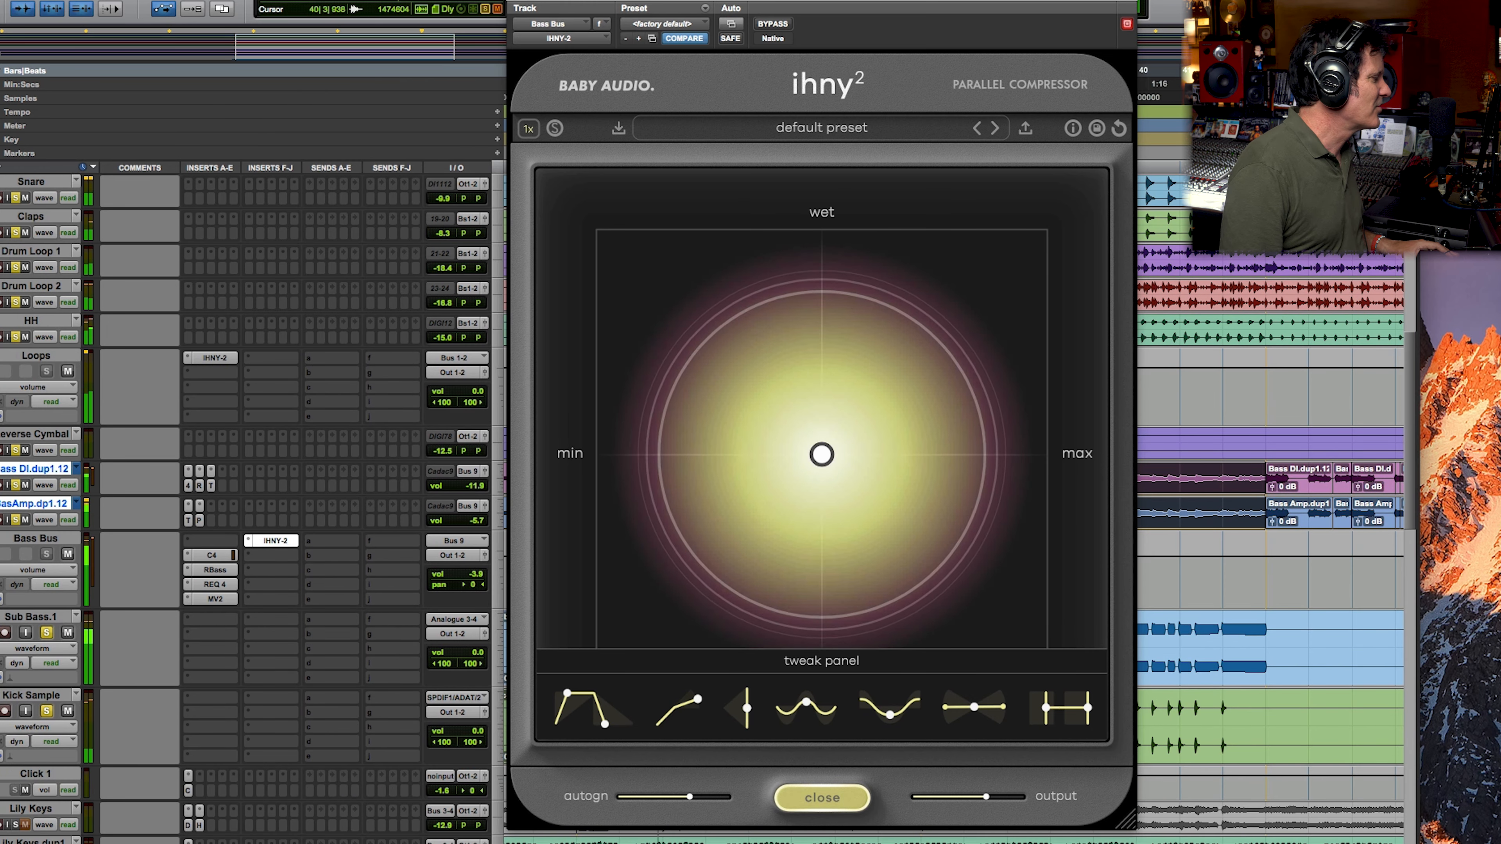
scroll(254, 509, "down", 5)
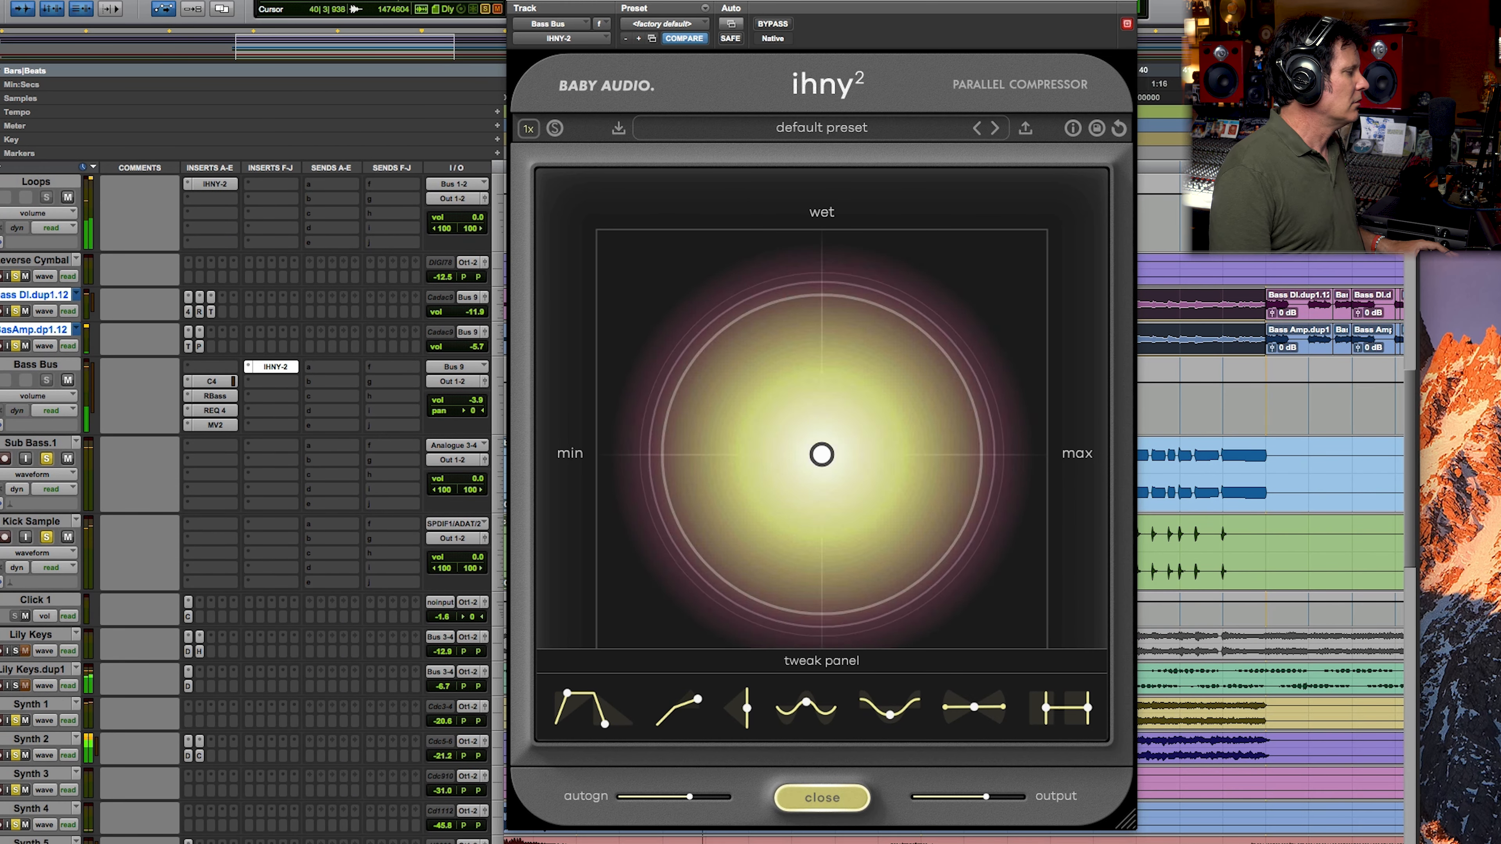
scroll(255, 508, "down", 3)
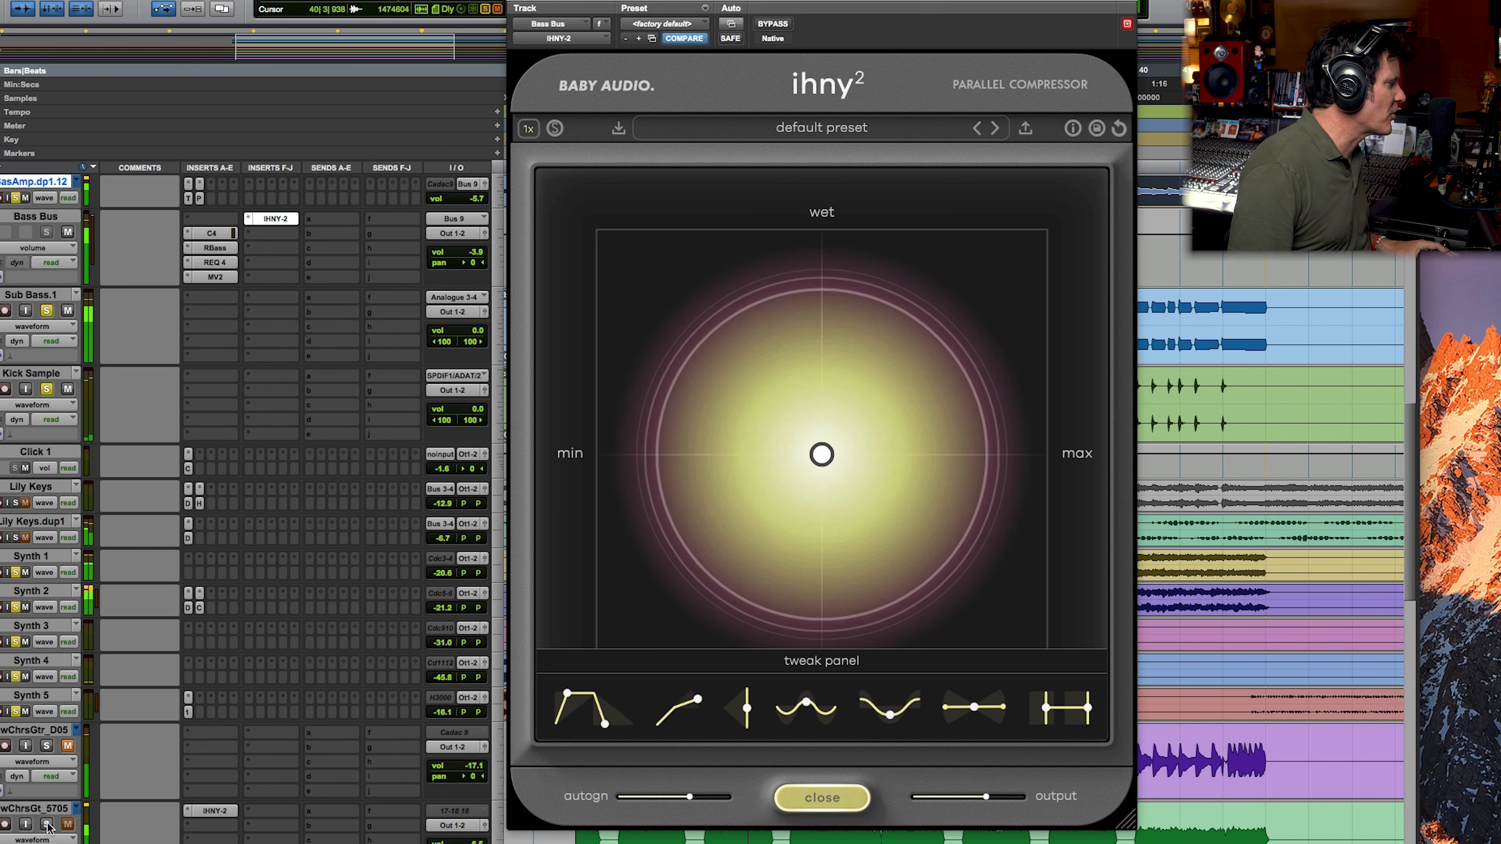
scroll(20, 831, "down", 2)
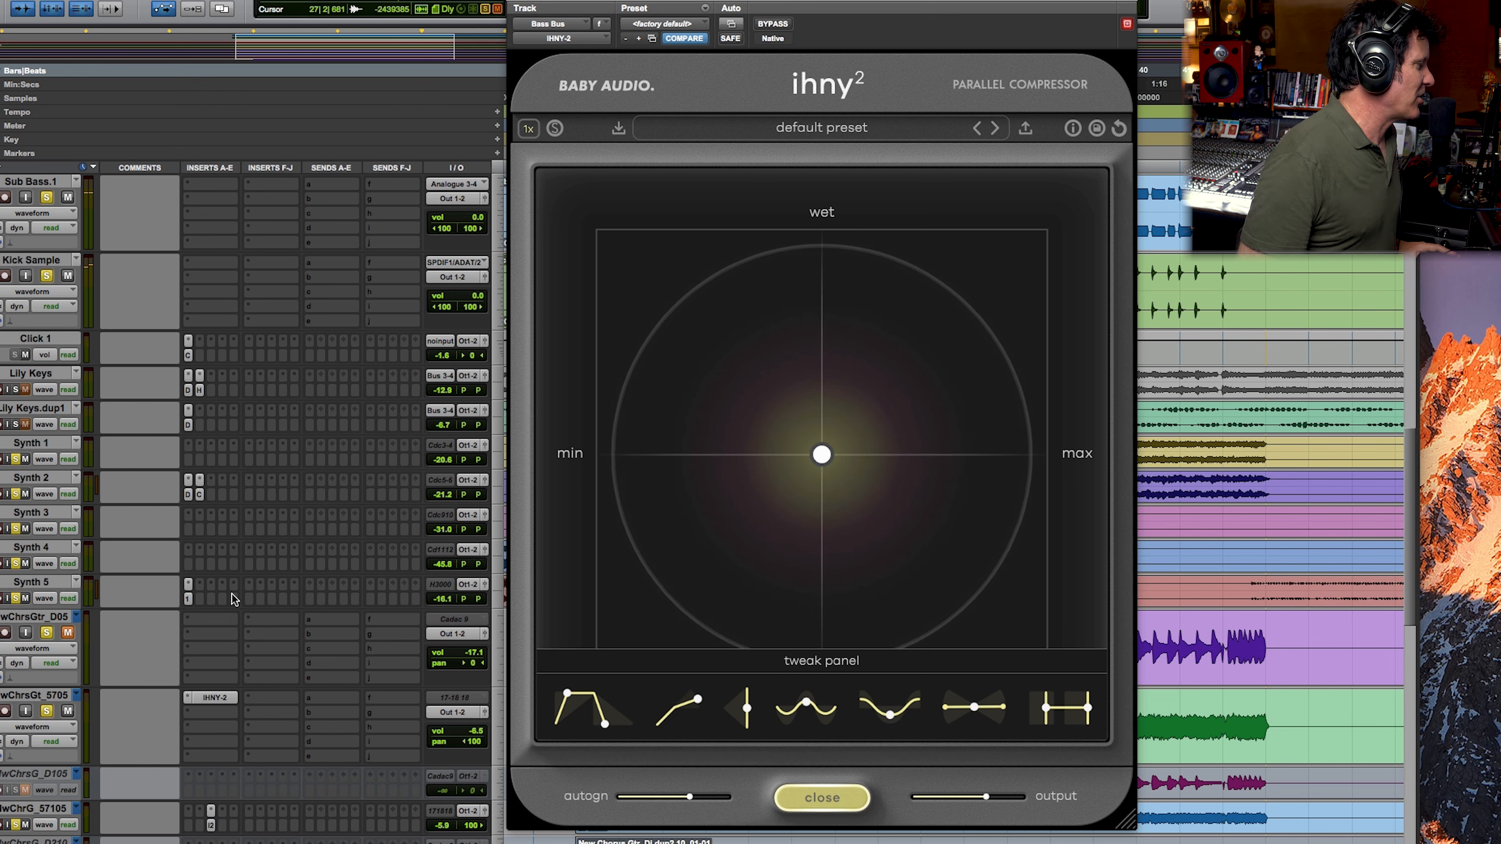
Step: Open the IHNY-2 on the New.Chrs.Gtr_57.05 track and pull its control point inward to 60% amount and 57% wet
left_click(217, 698)
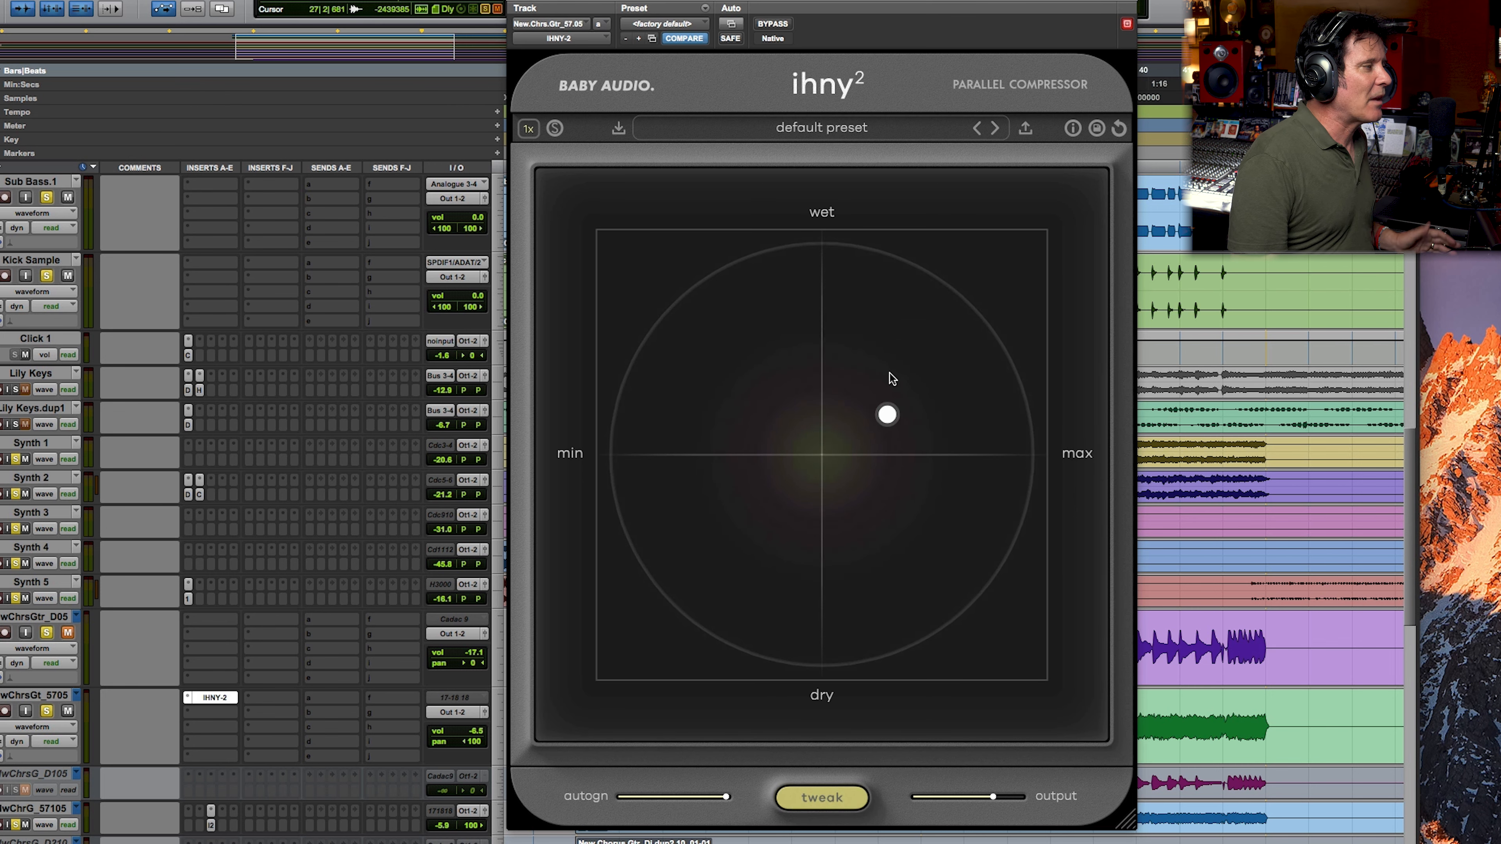
mouse_move(887, 420)
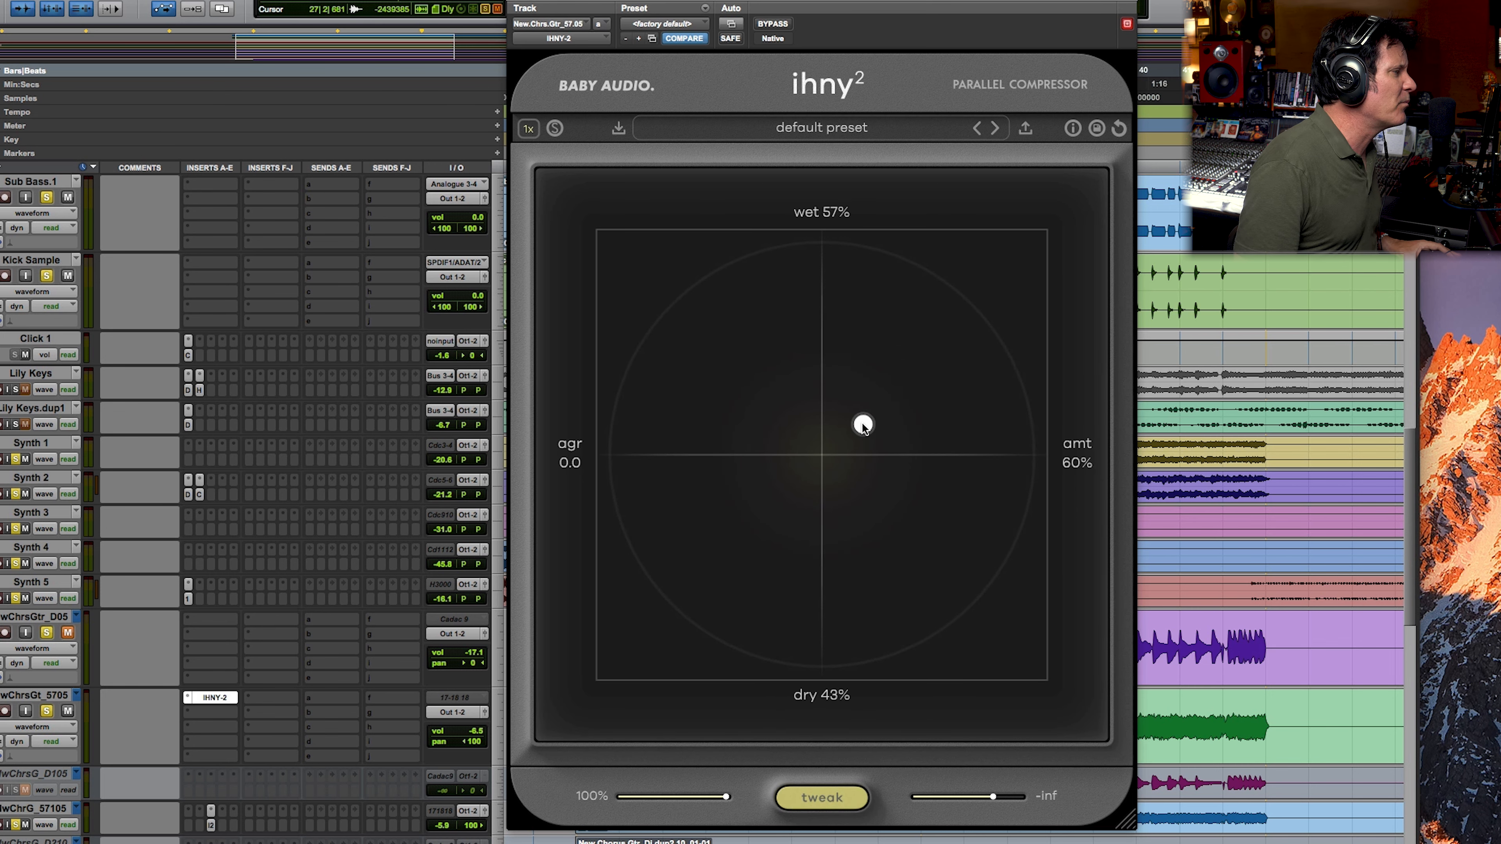
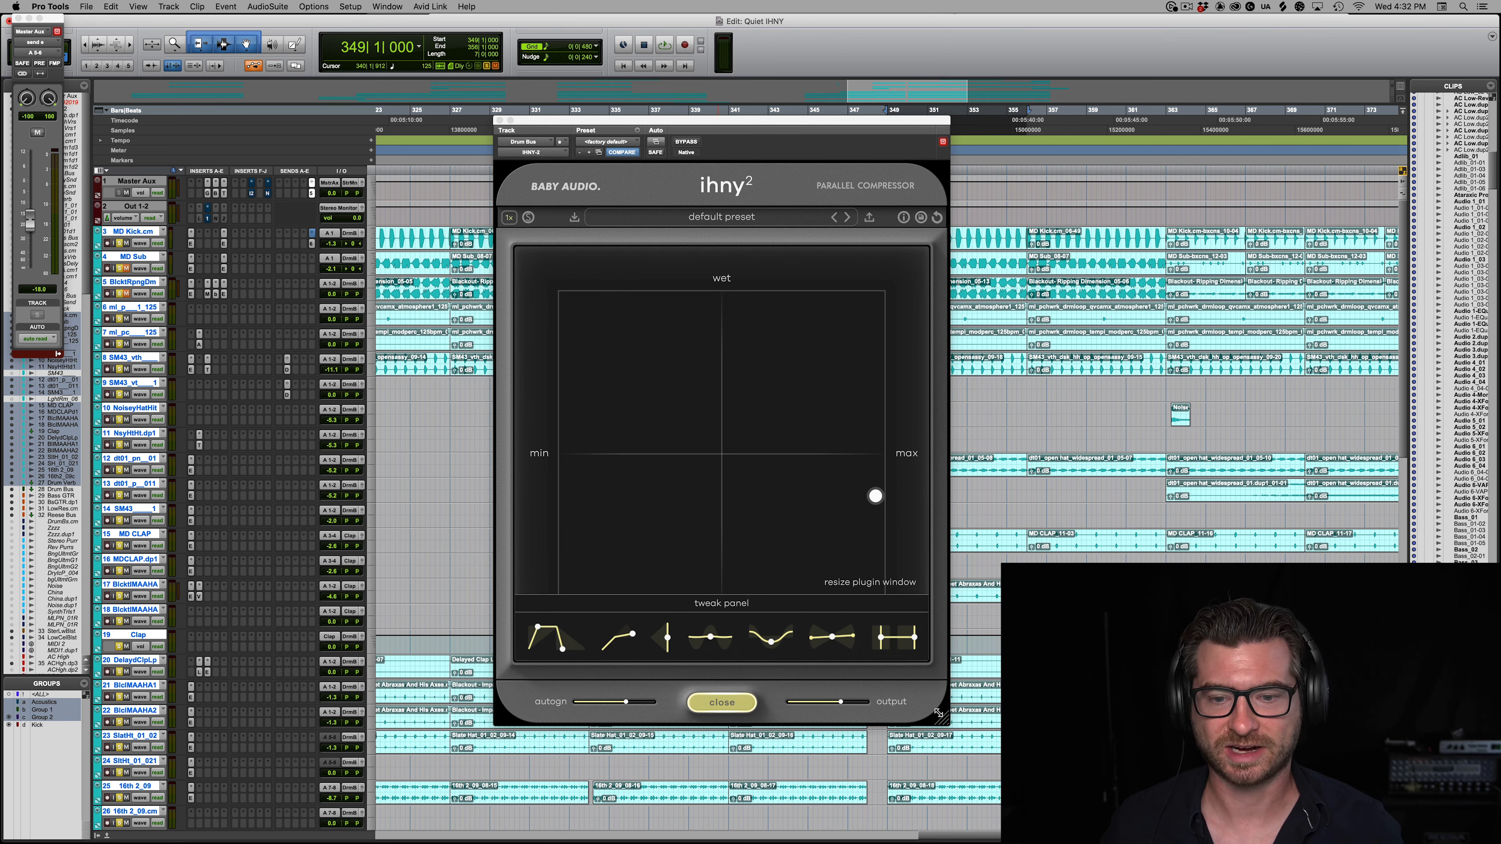
Step: Shrink the Drum Bus compressor window, restore it to its original size, and hide the tweak controls
left_click_drag(941, 717, 647, 354)
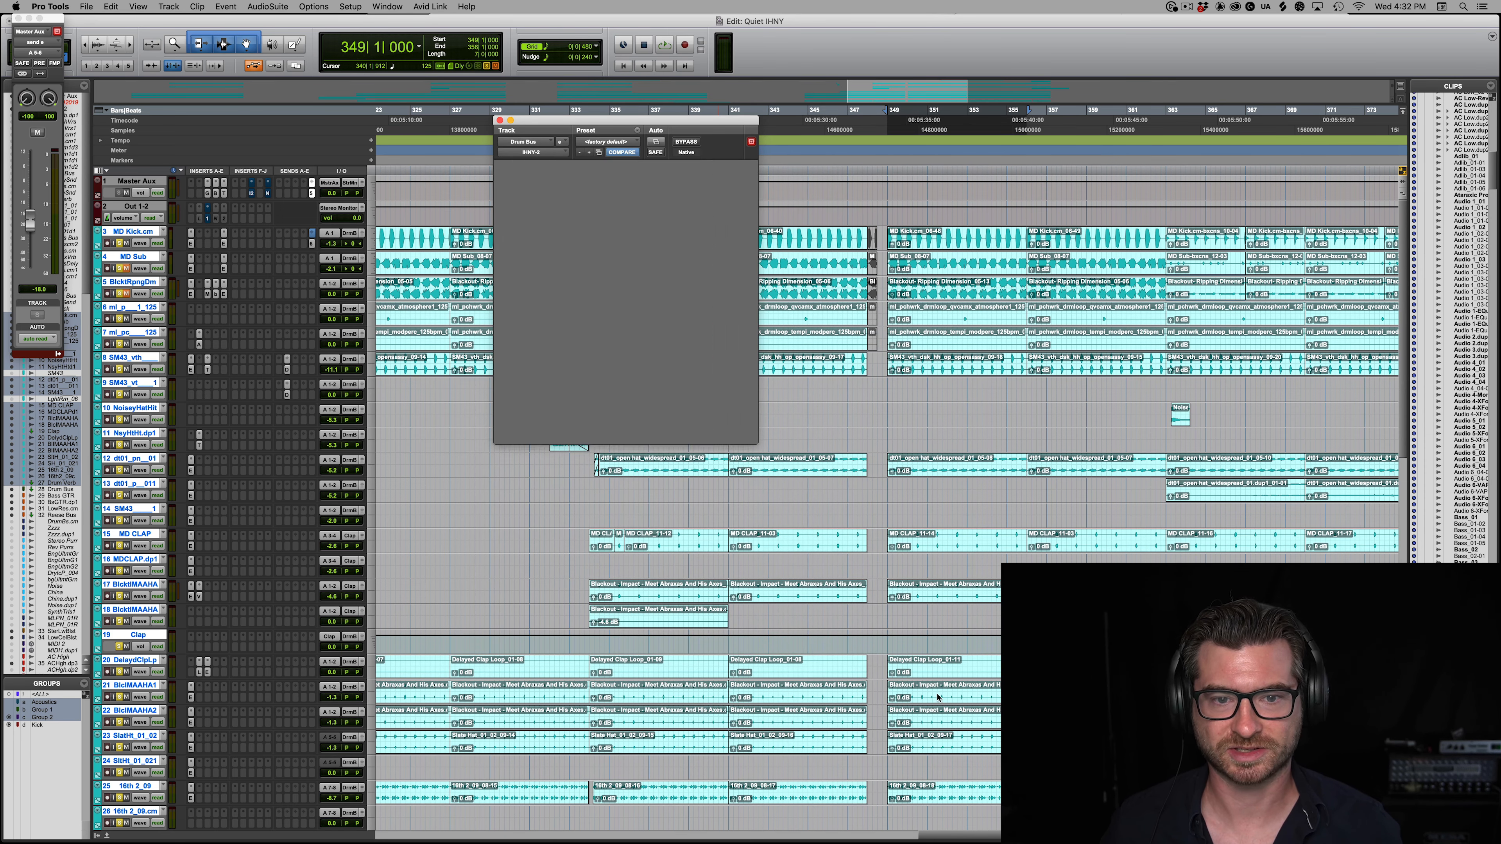
left_click_drag(838, 601, 944, 719)
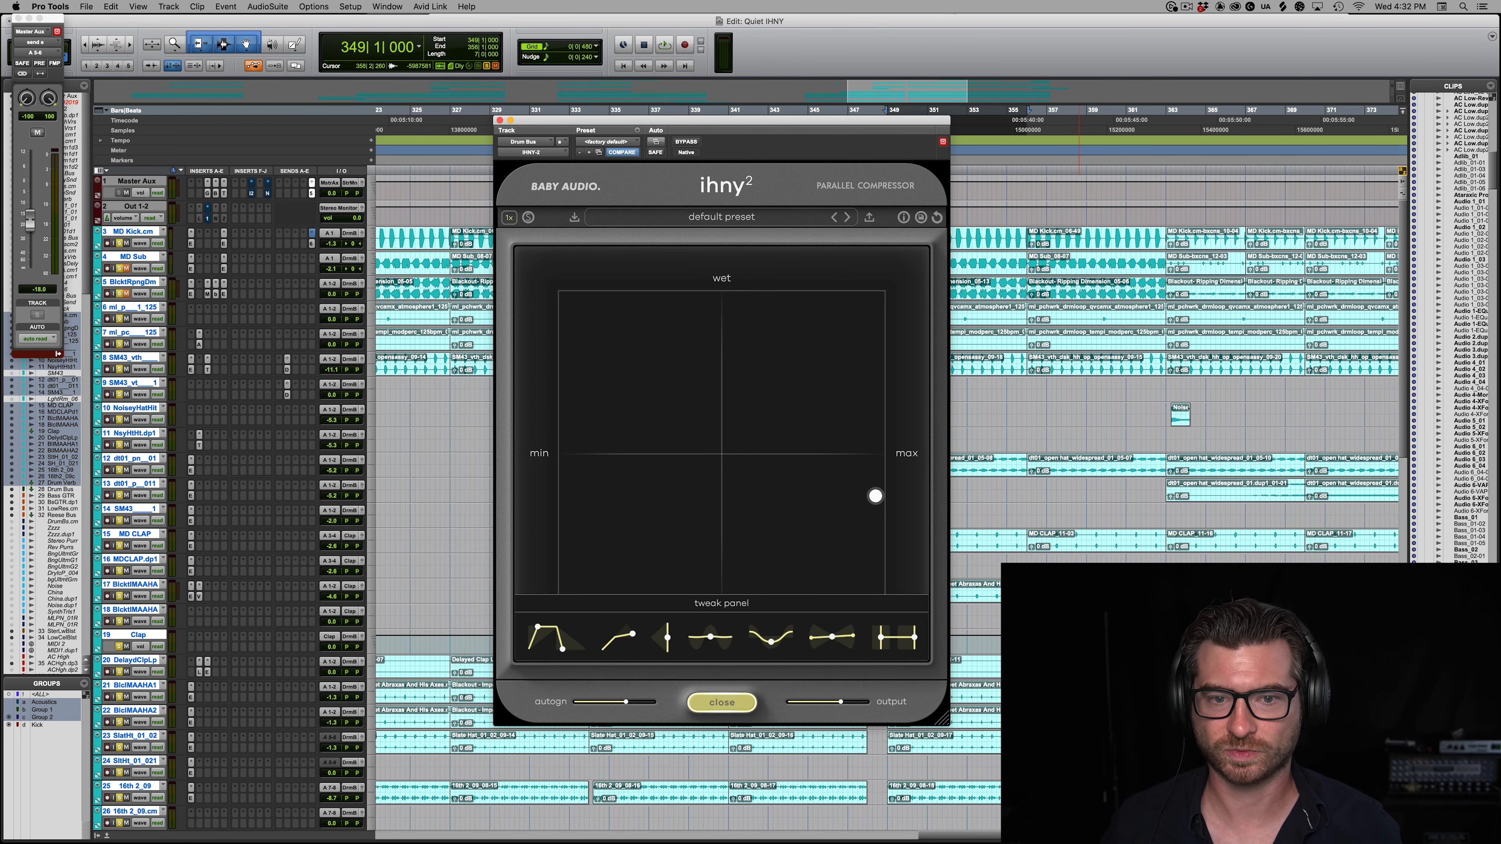
left_click(730, 708)
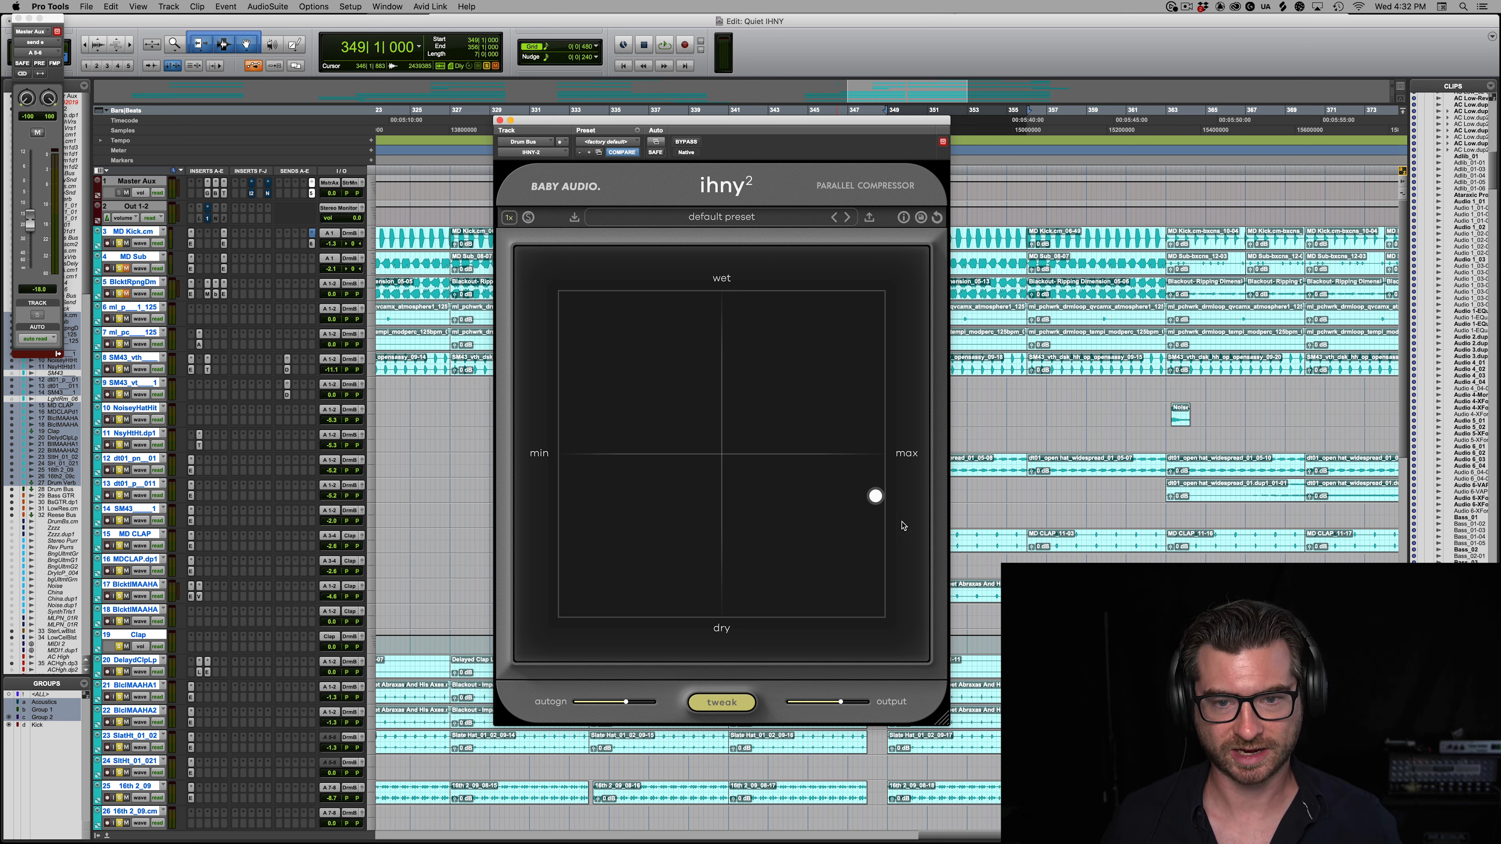
Step: Raise the Drum Bus control point slightly, check the tweak controls, and move the point to minimum amount and fully dry
mouse_move(877, 494)
left_mouse_down()
mouse_move(874, 274)
mouse_move(935, 705)
mouse_move(916, 284)
mouse_move(916, 503)
mouse_move(915, 480)
mouse_move(344, 467)
mouse_move(848, 453)
mouse_move(472, 457)
mouse_move(894, 473)
left_mouse_up()
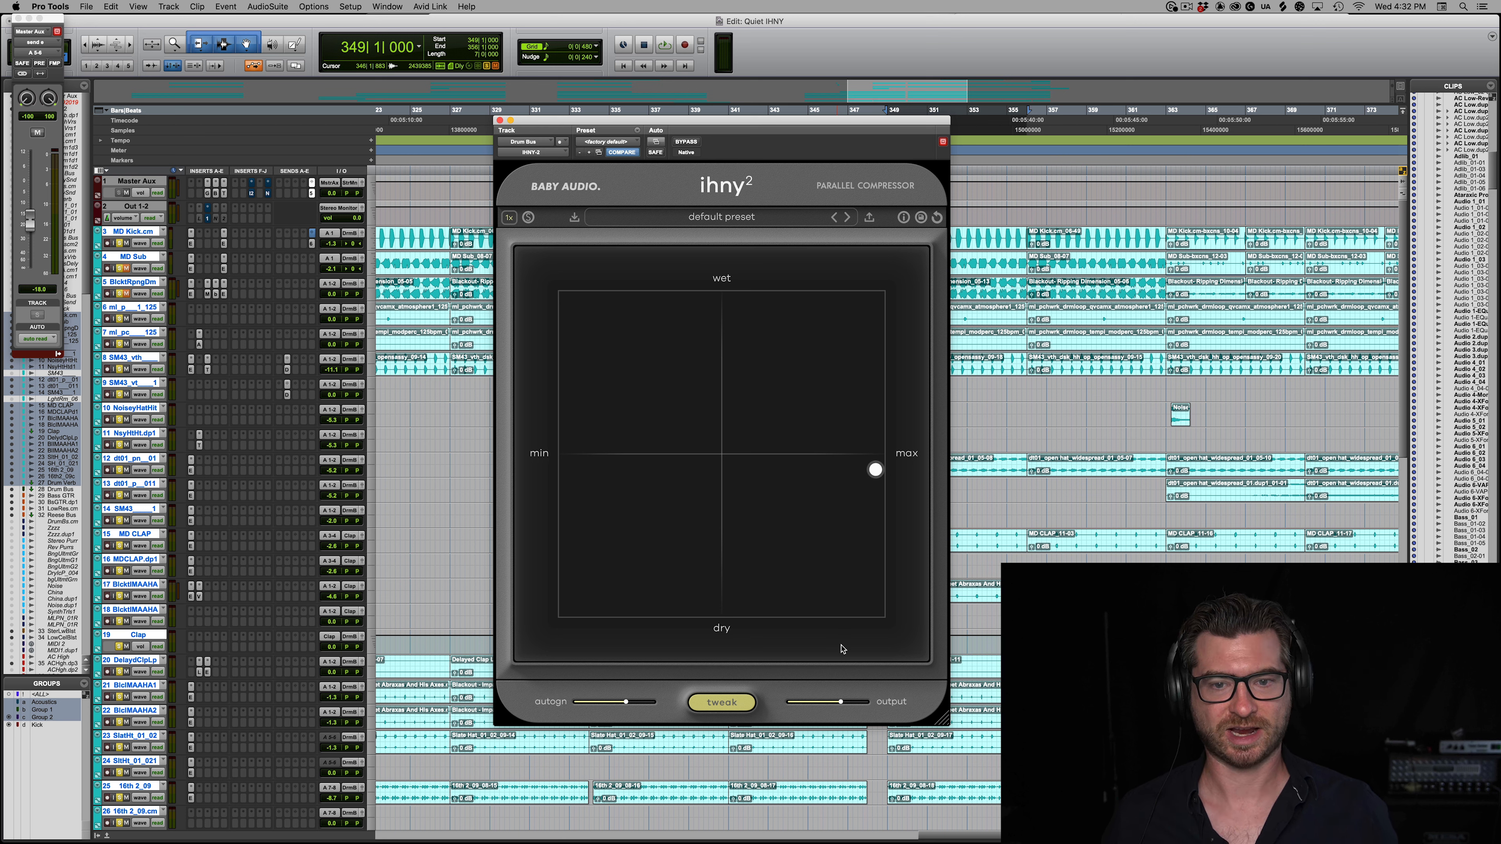
left_click(754, 703)
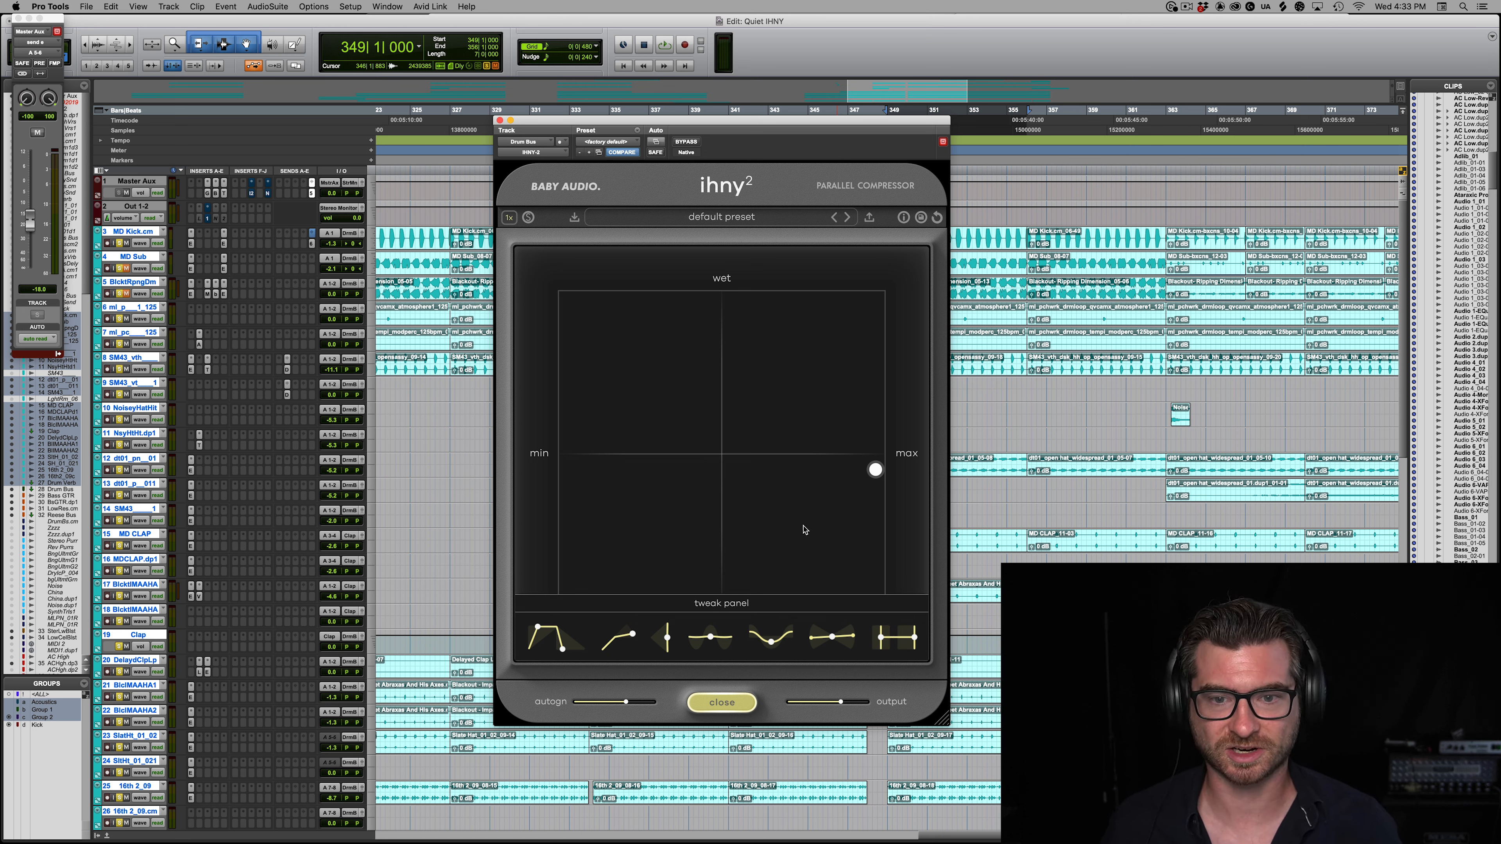
left_click(719, 698)
left_click_drag(875, 470, 340, 704)
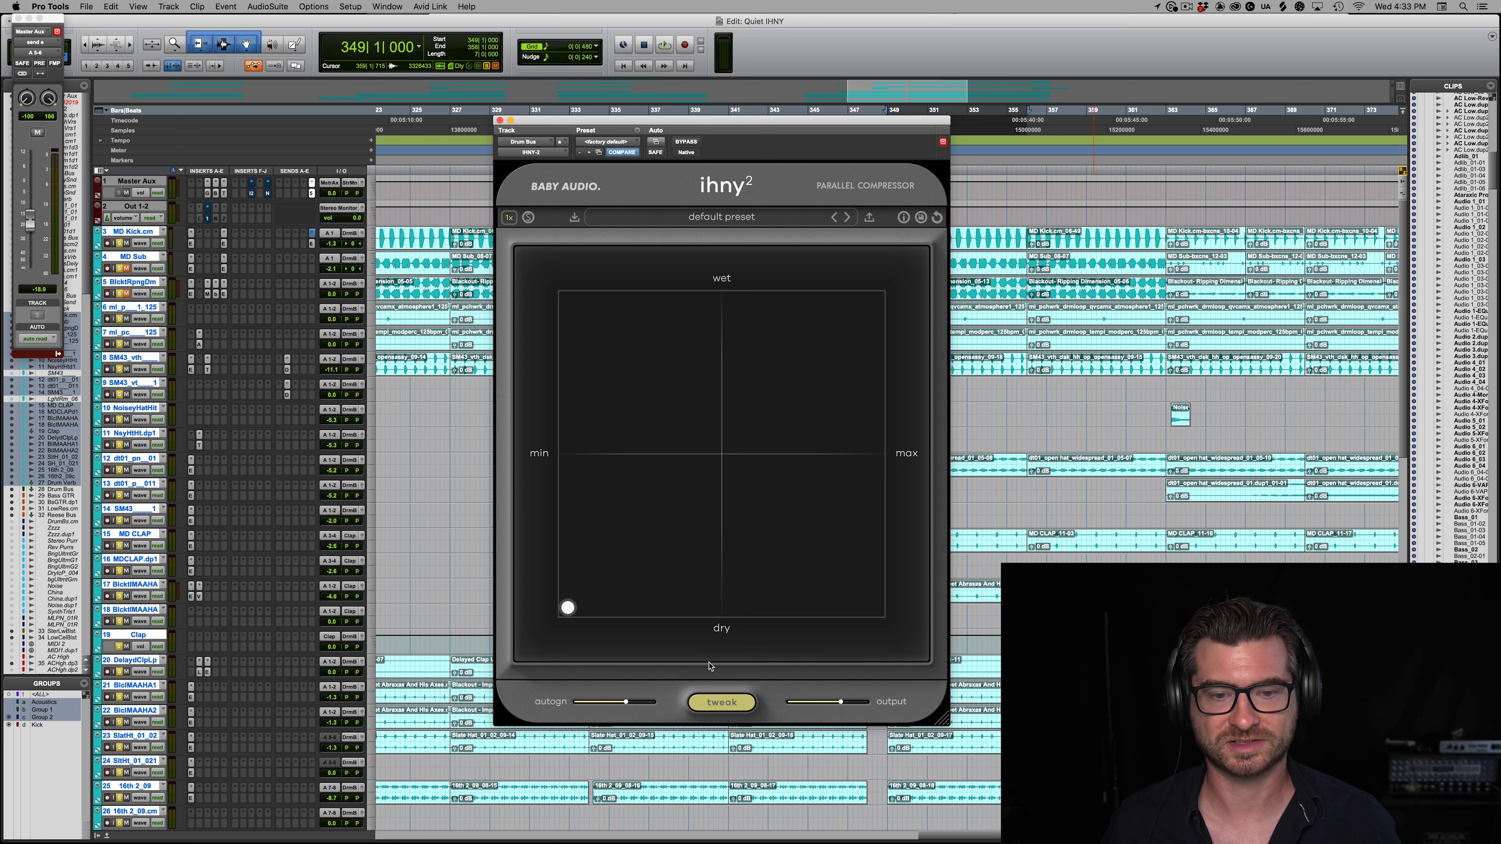
Step: Play the drums while moving the control point to 100% amount at 0% wet, and raise it to fully wet
key("space")
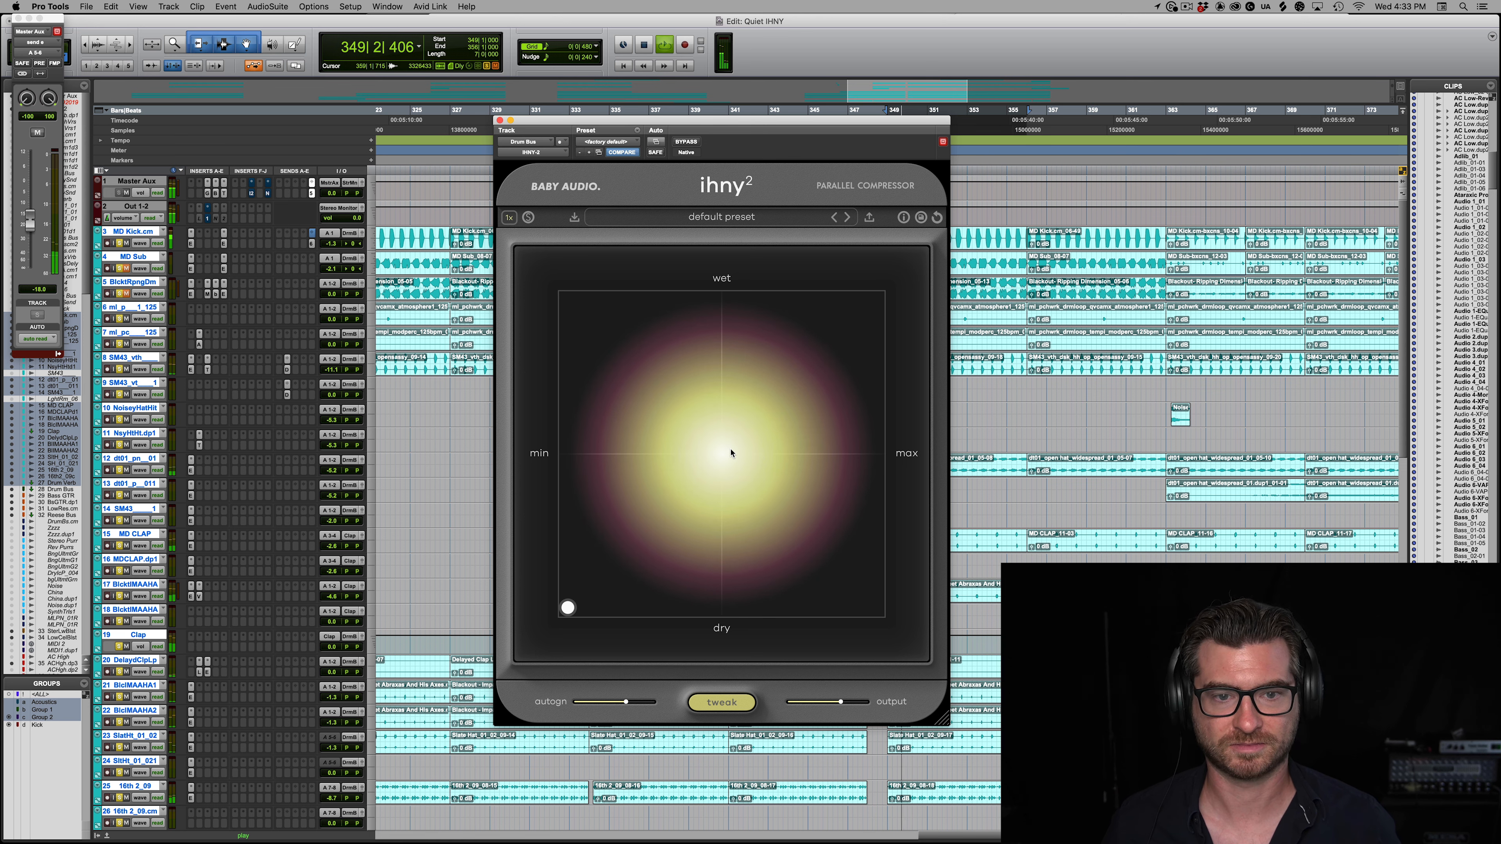
mouse_move(567, 610)
left_click_drag(567, 609, 933, 608)
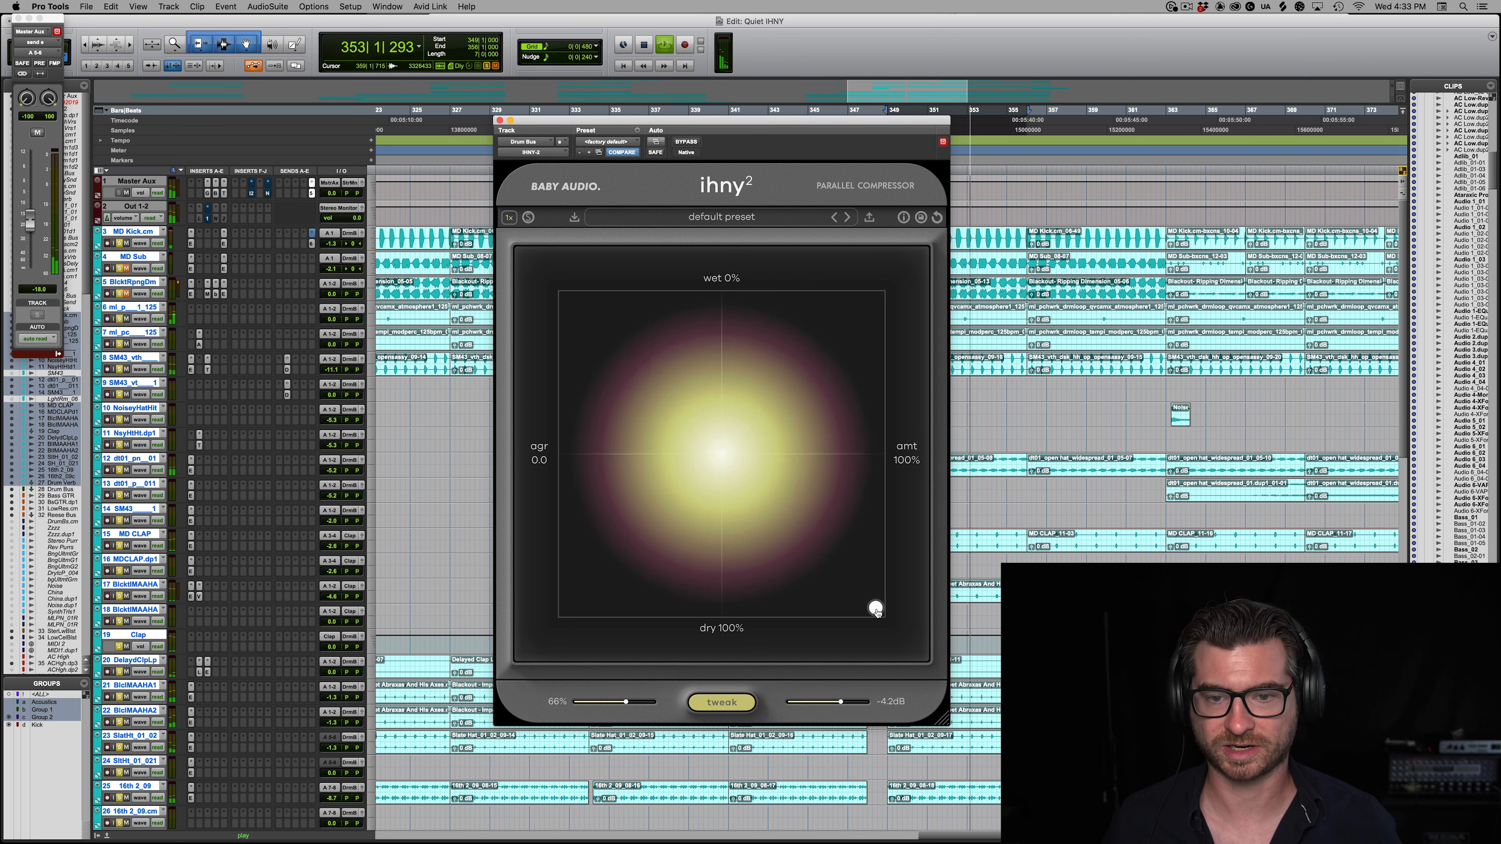
left_click_drag(883, 614, 895, 268)
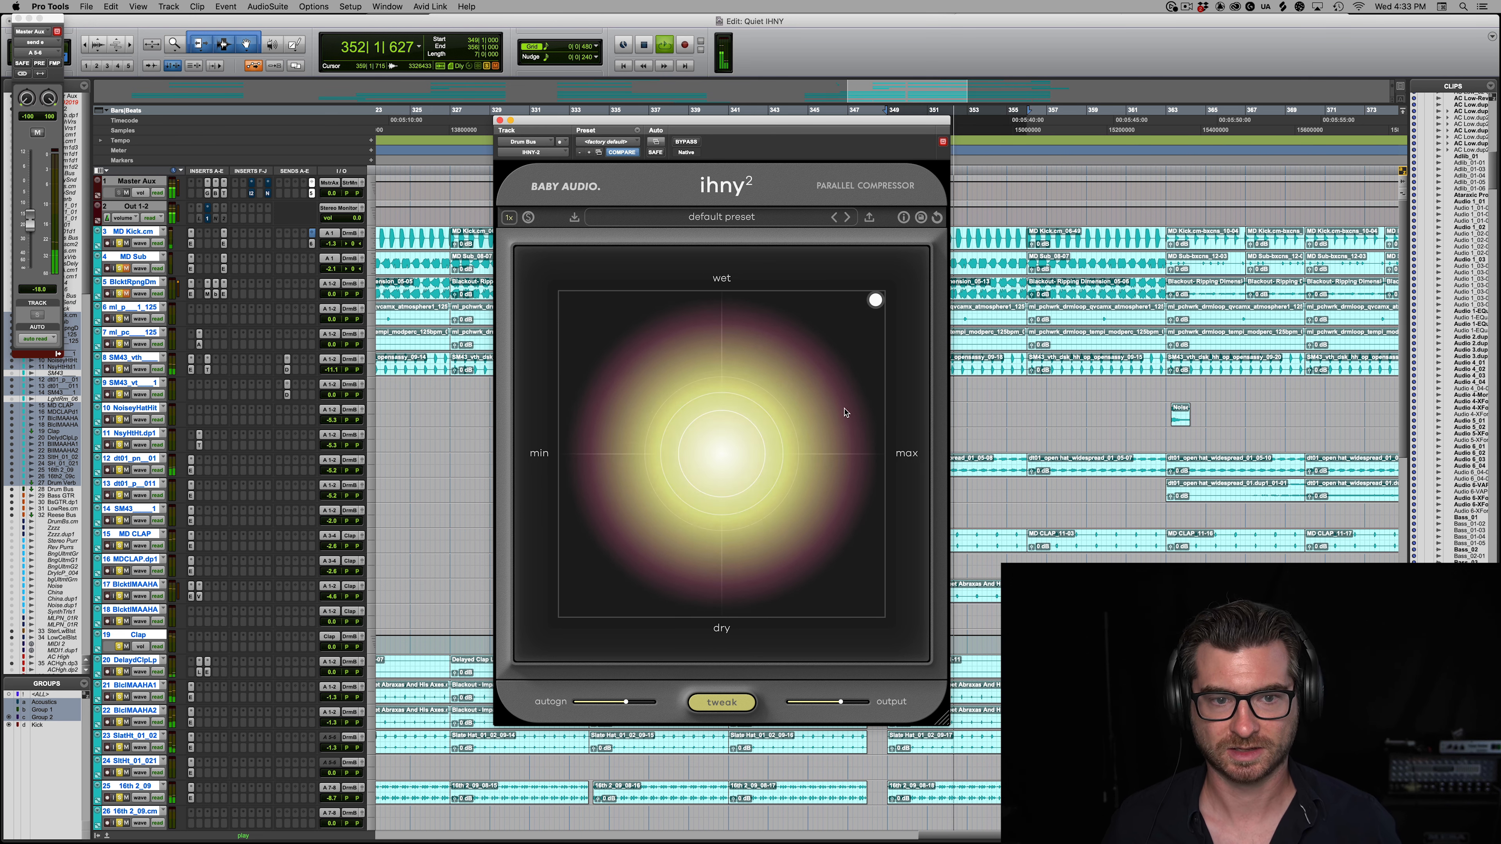
key("space")
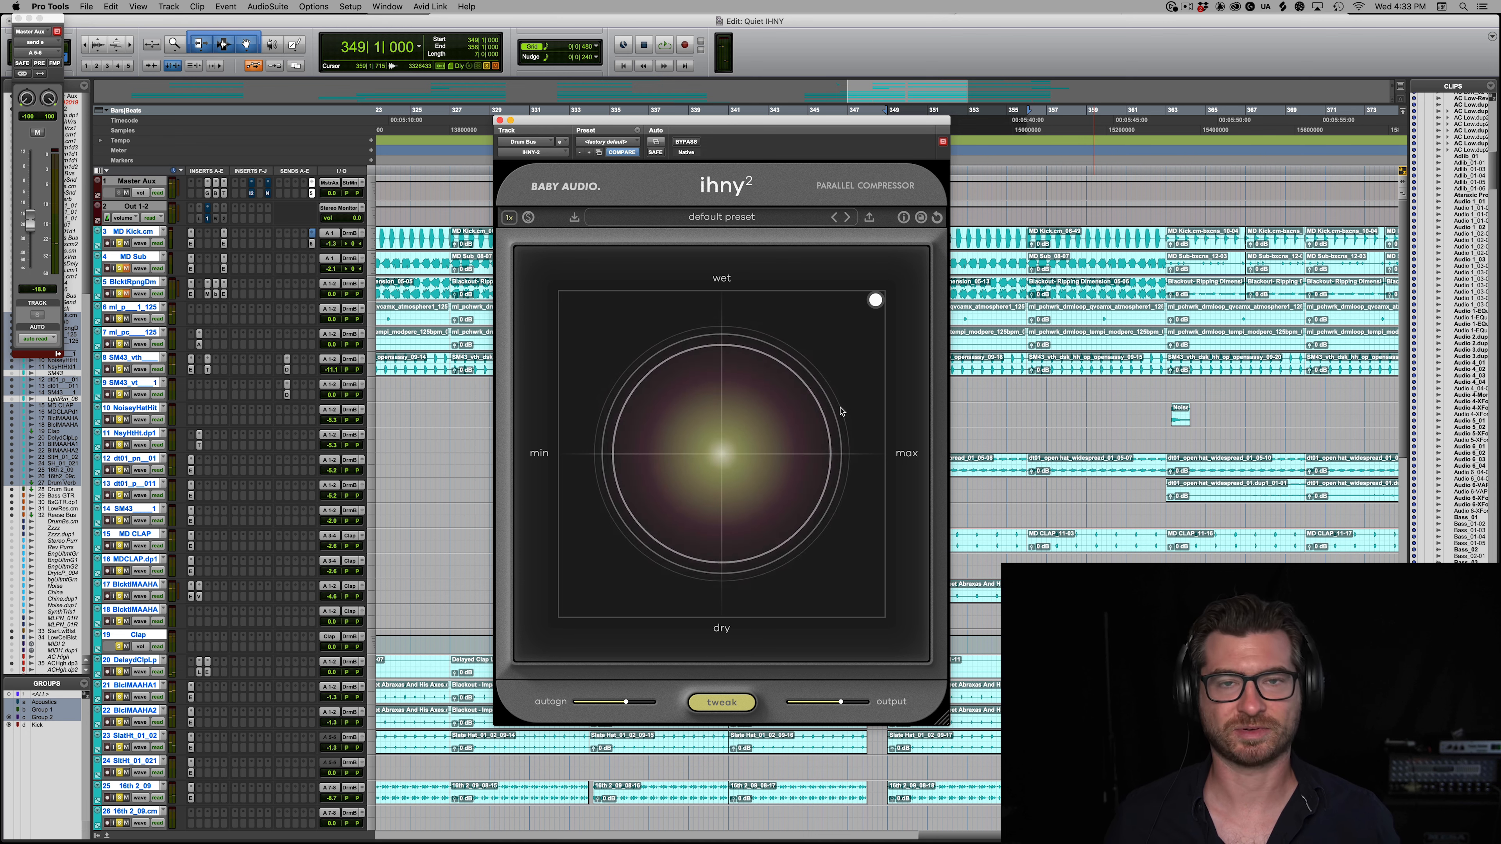
Step: Show the tweak controls and audition the drums with the attack at 1 ms before returning it to its slower setting
left_click(727, 702)
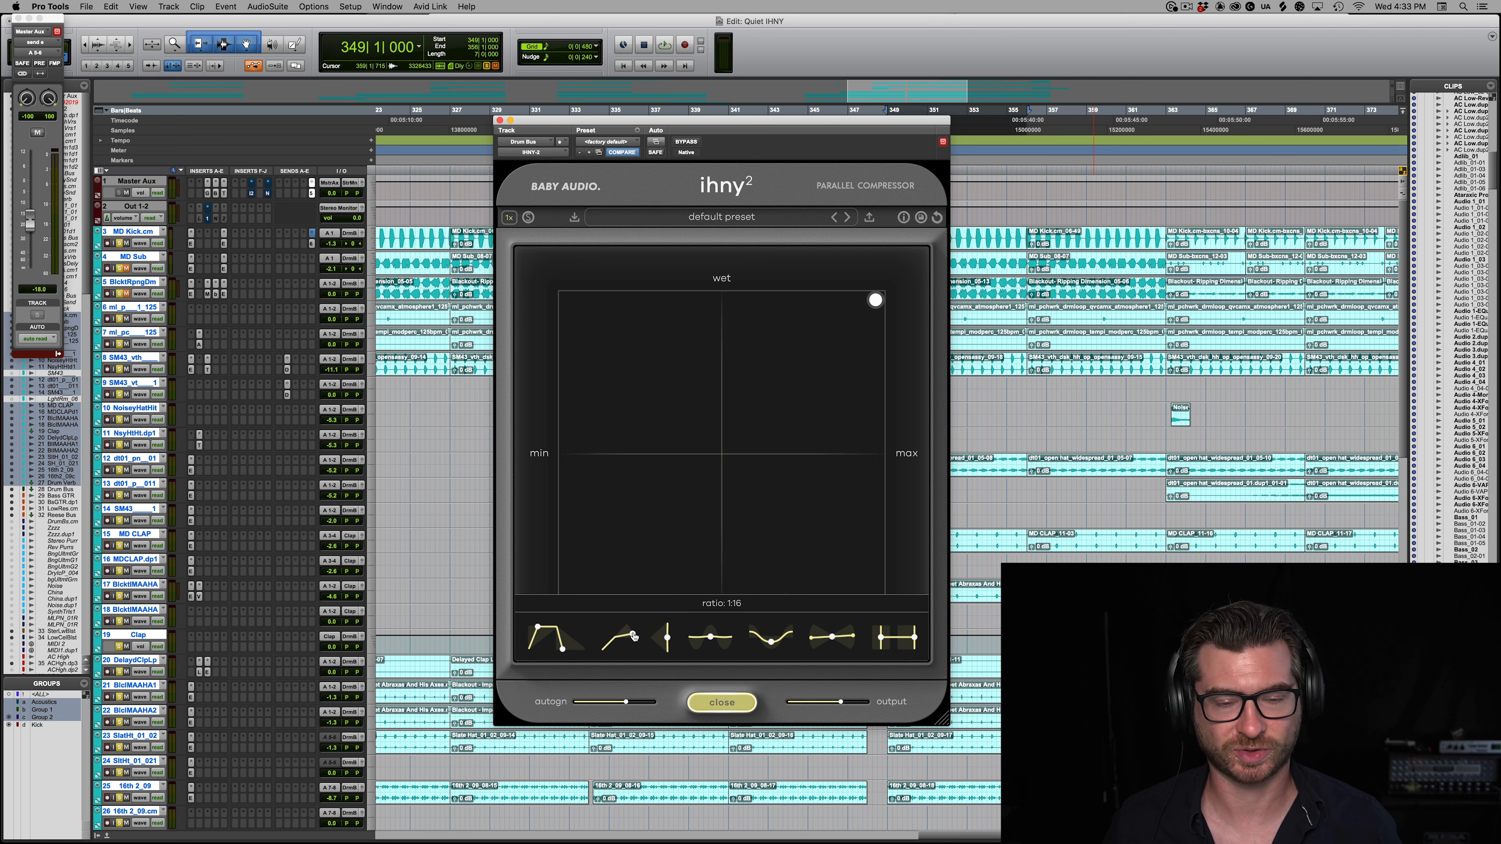
key("space")
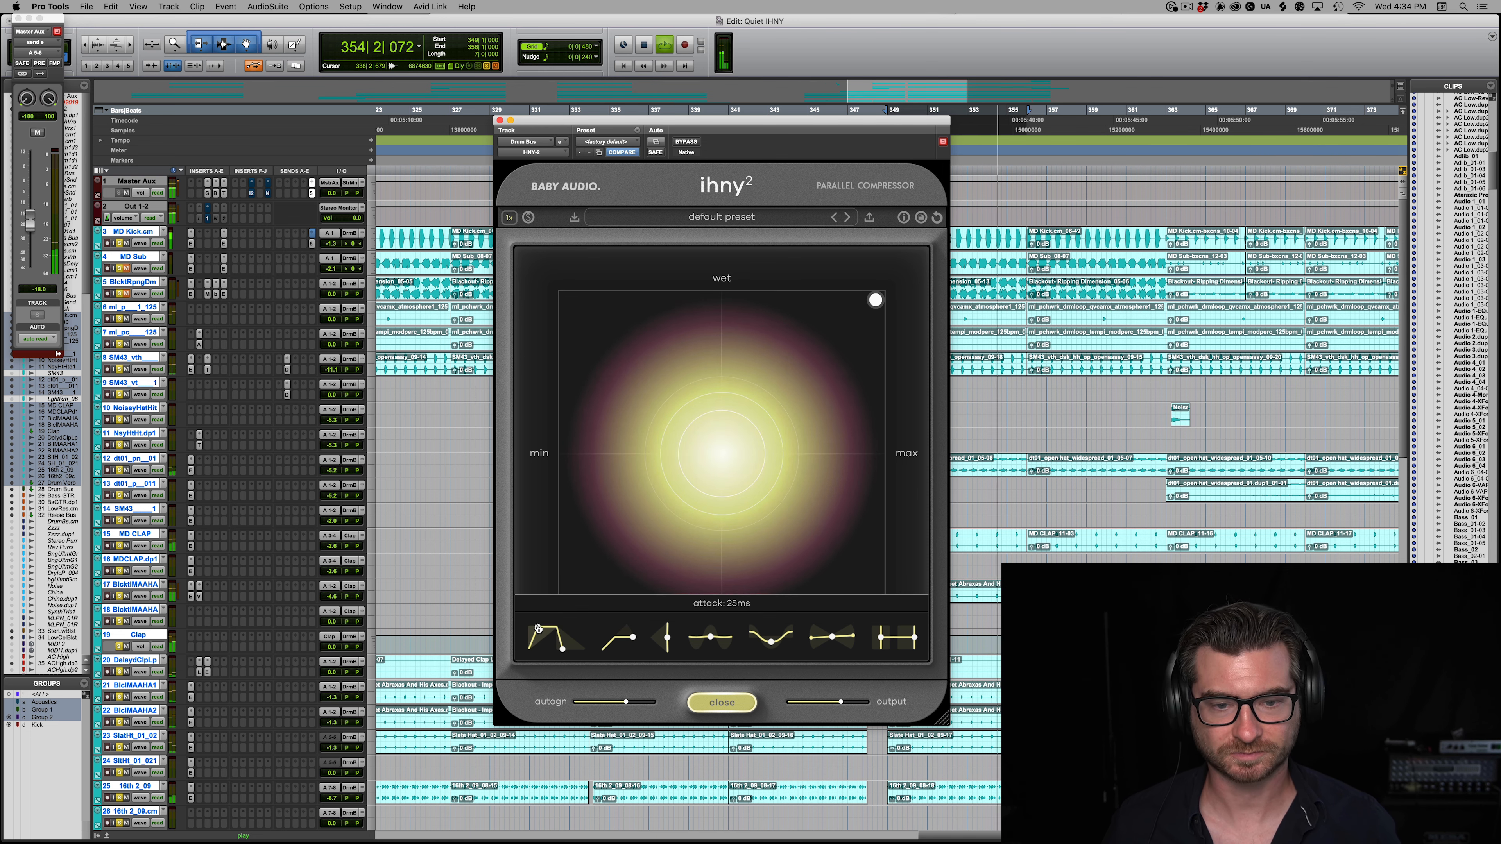
left_click_drag(537, 627, 462, 620)
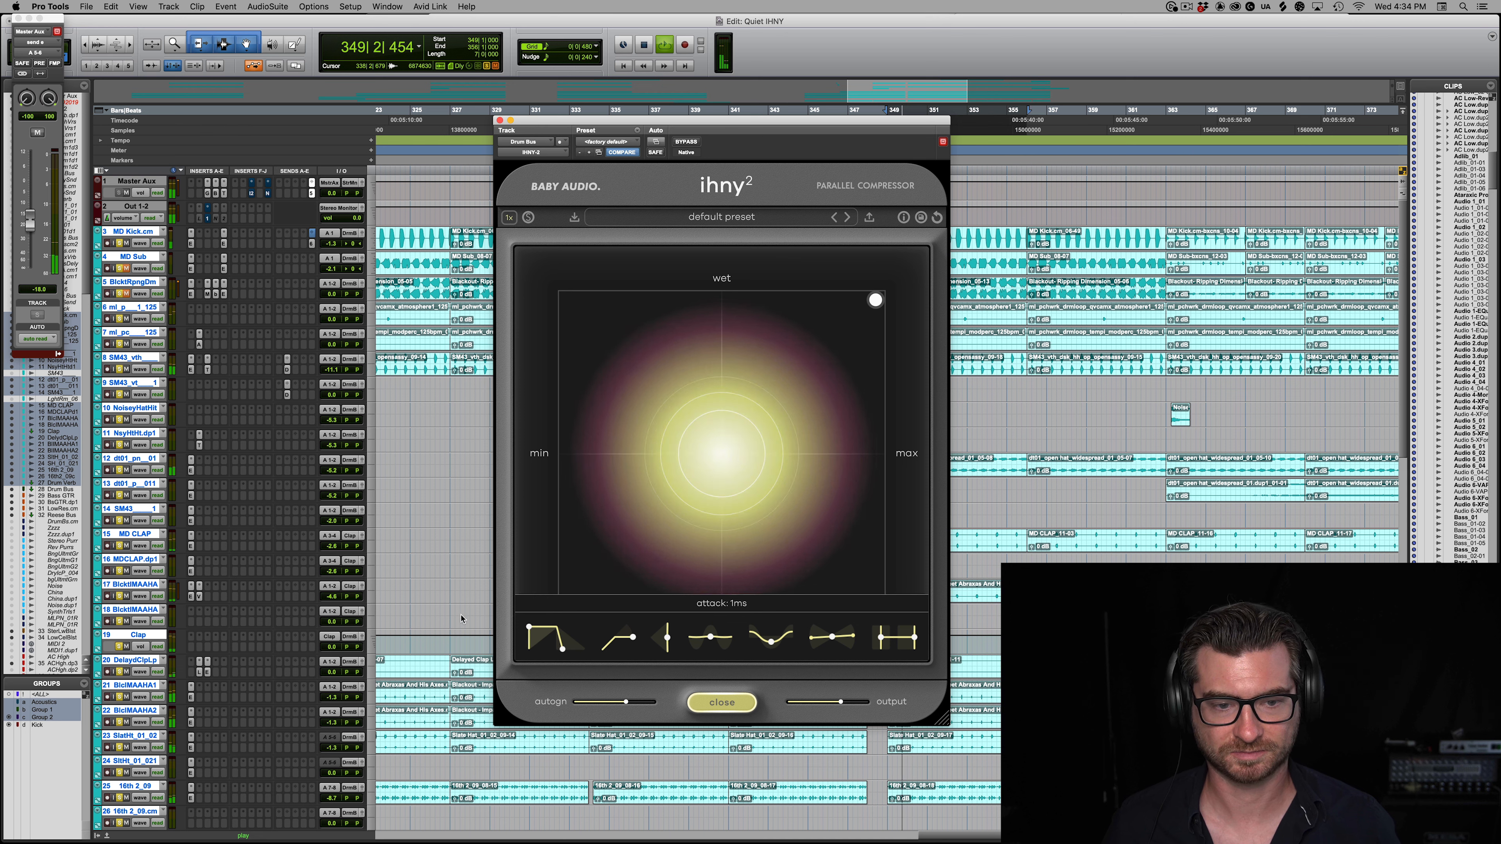
mouse_move(554, 652)
left_mouse_down()
mouse_move(509, 655)
mouse_move(580, 650)
left_mouse_up()
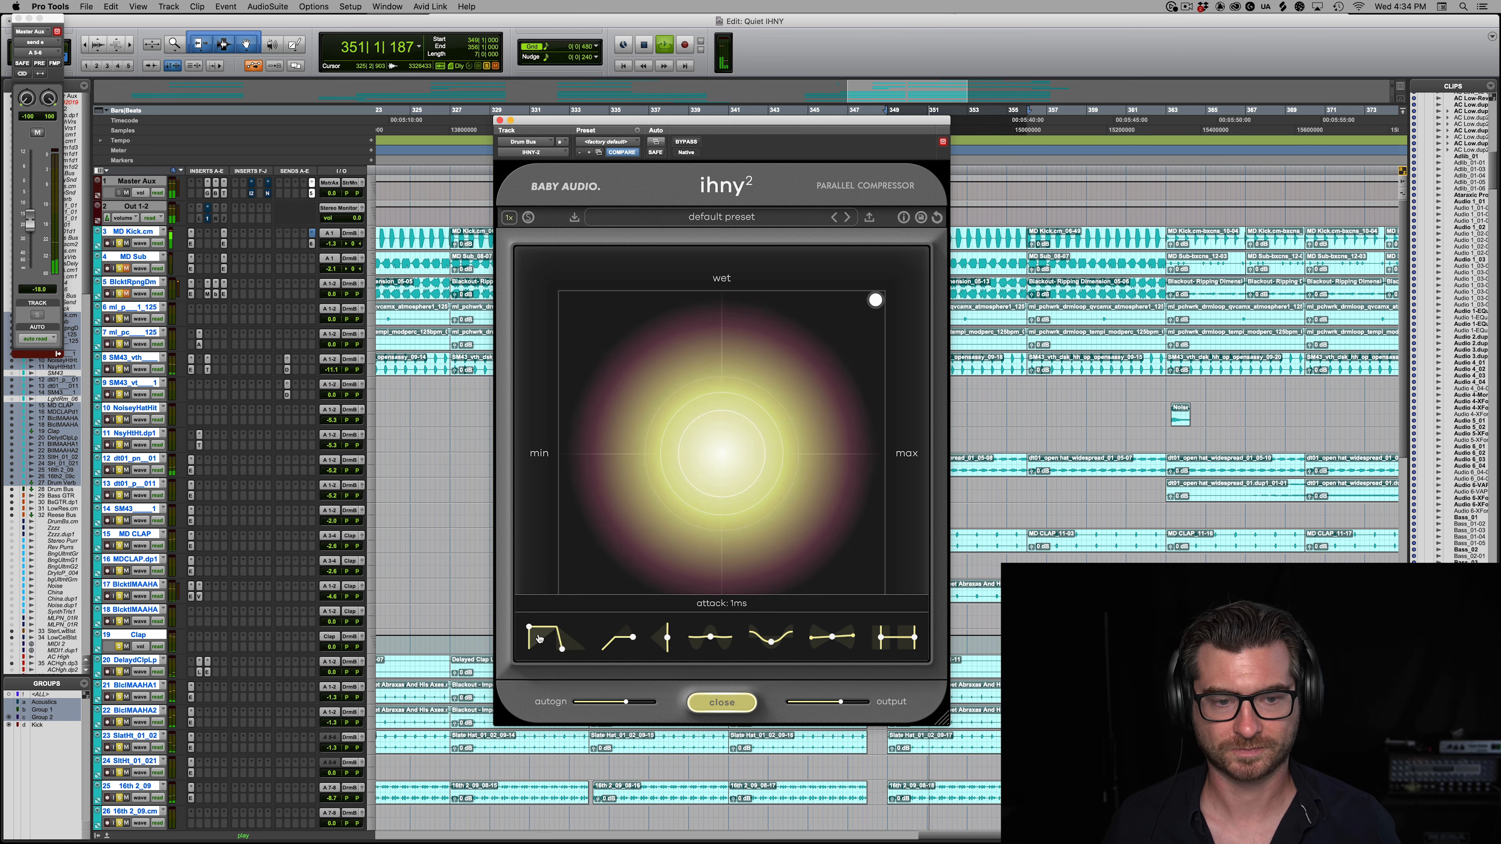
left_click_drag(530, 631, 587, 616)
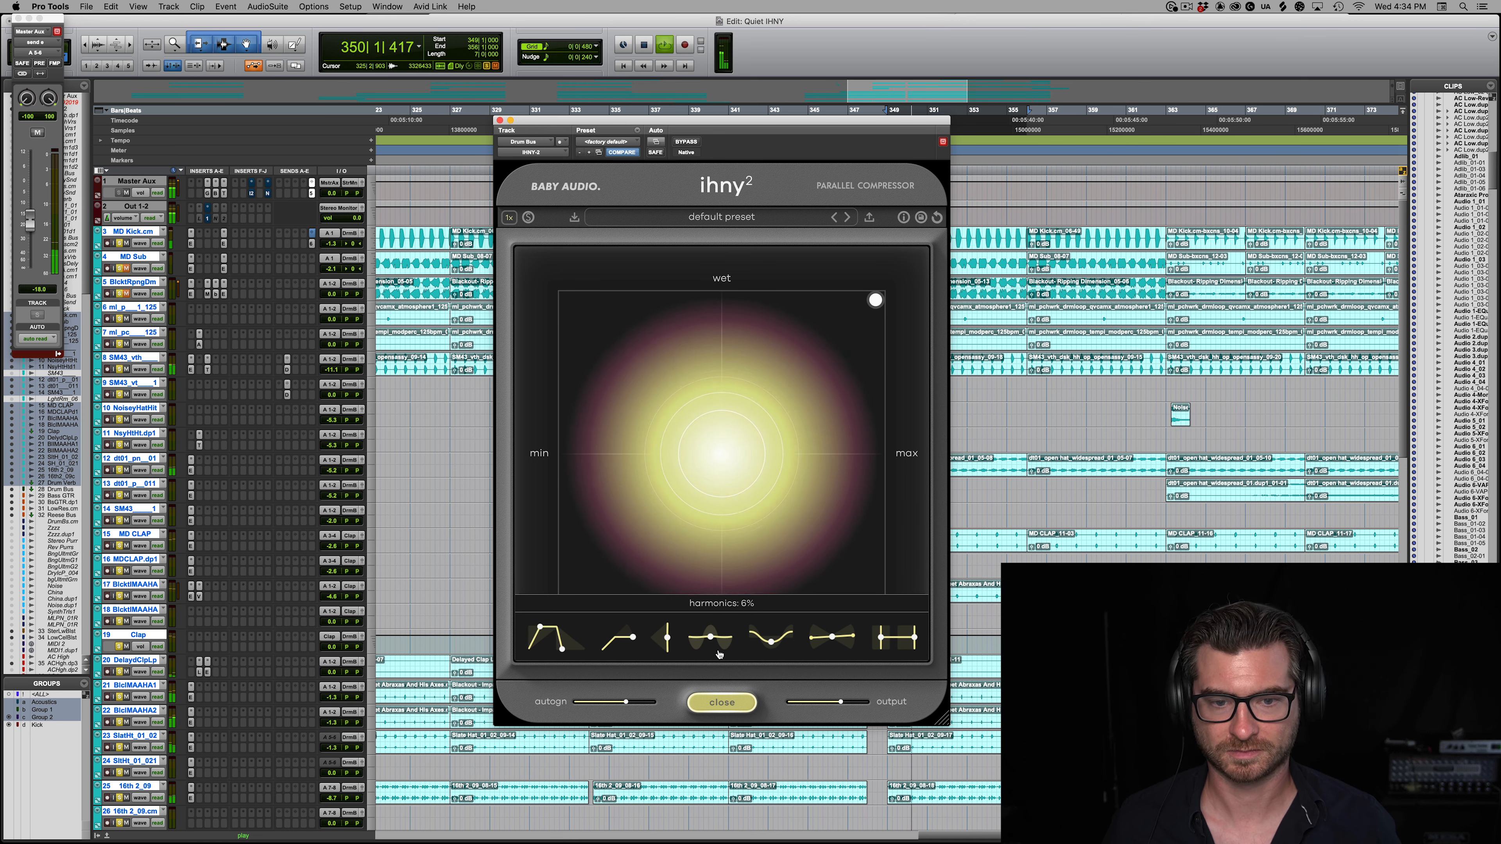
Step: Raise the Drum Bus compressor's harmonics to 100% during playback
key("space")
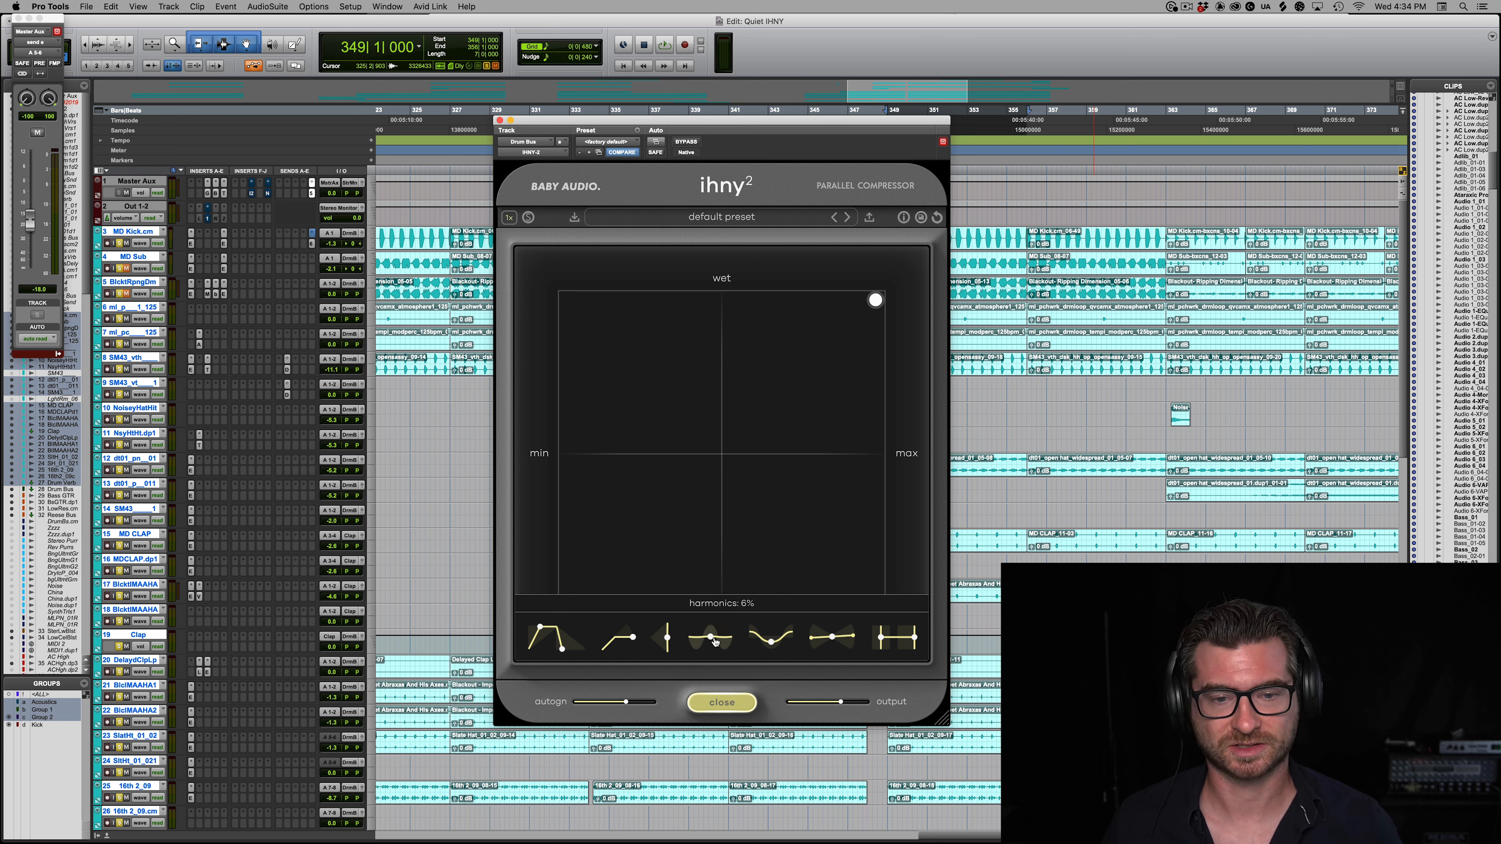
key("space")
left_click_drag(714, 642, 706, 461)
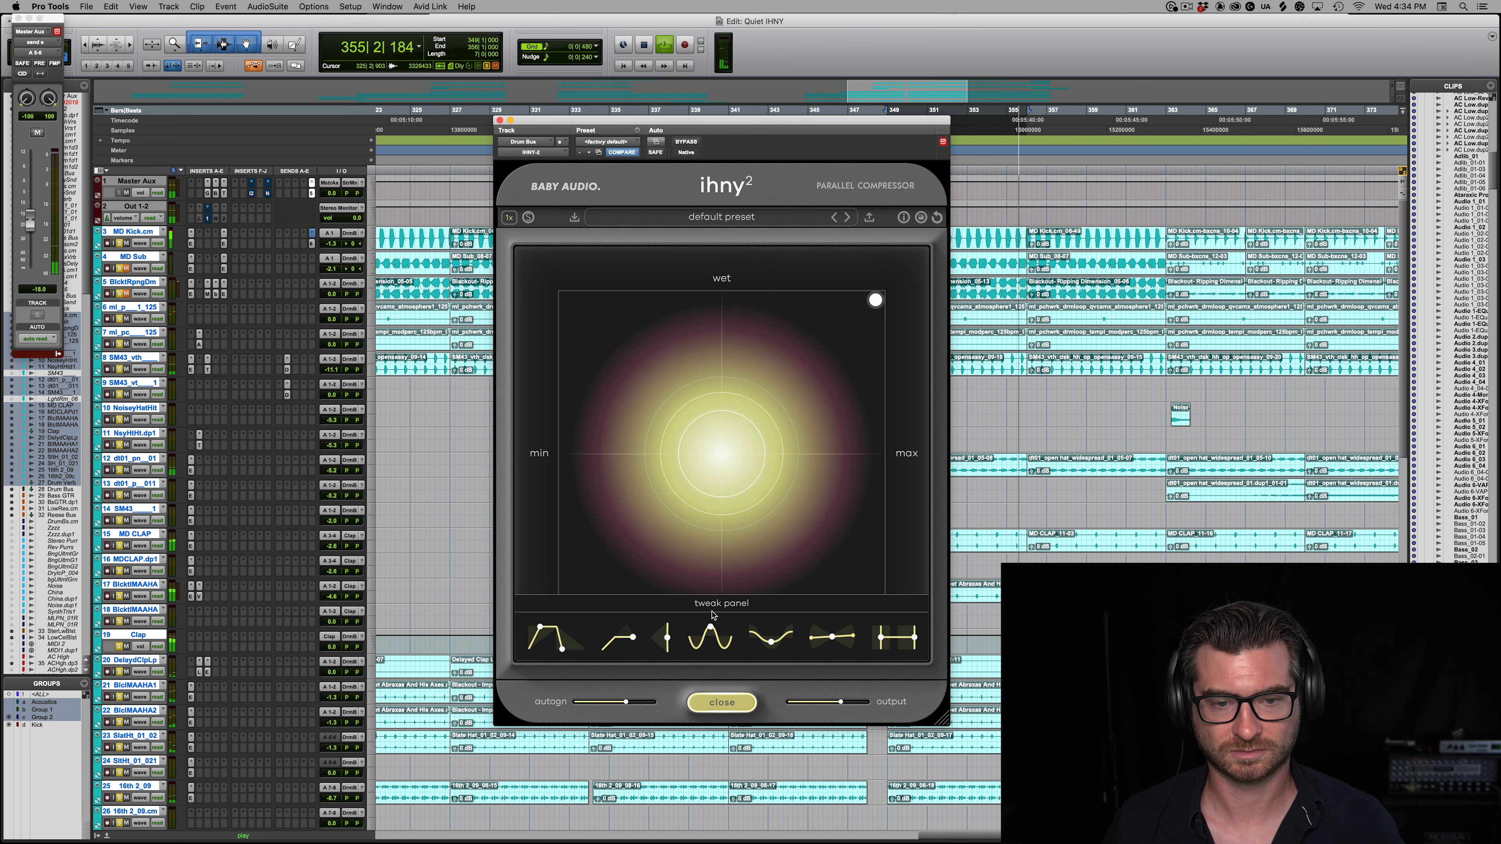
key("space")
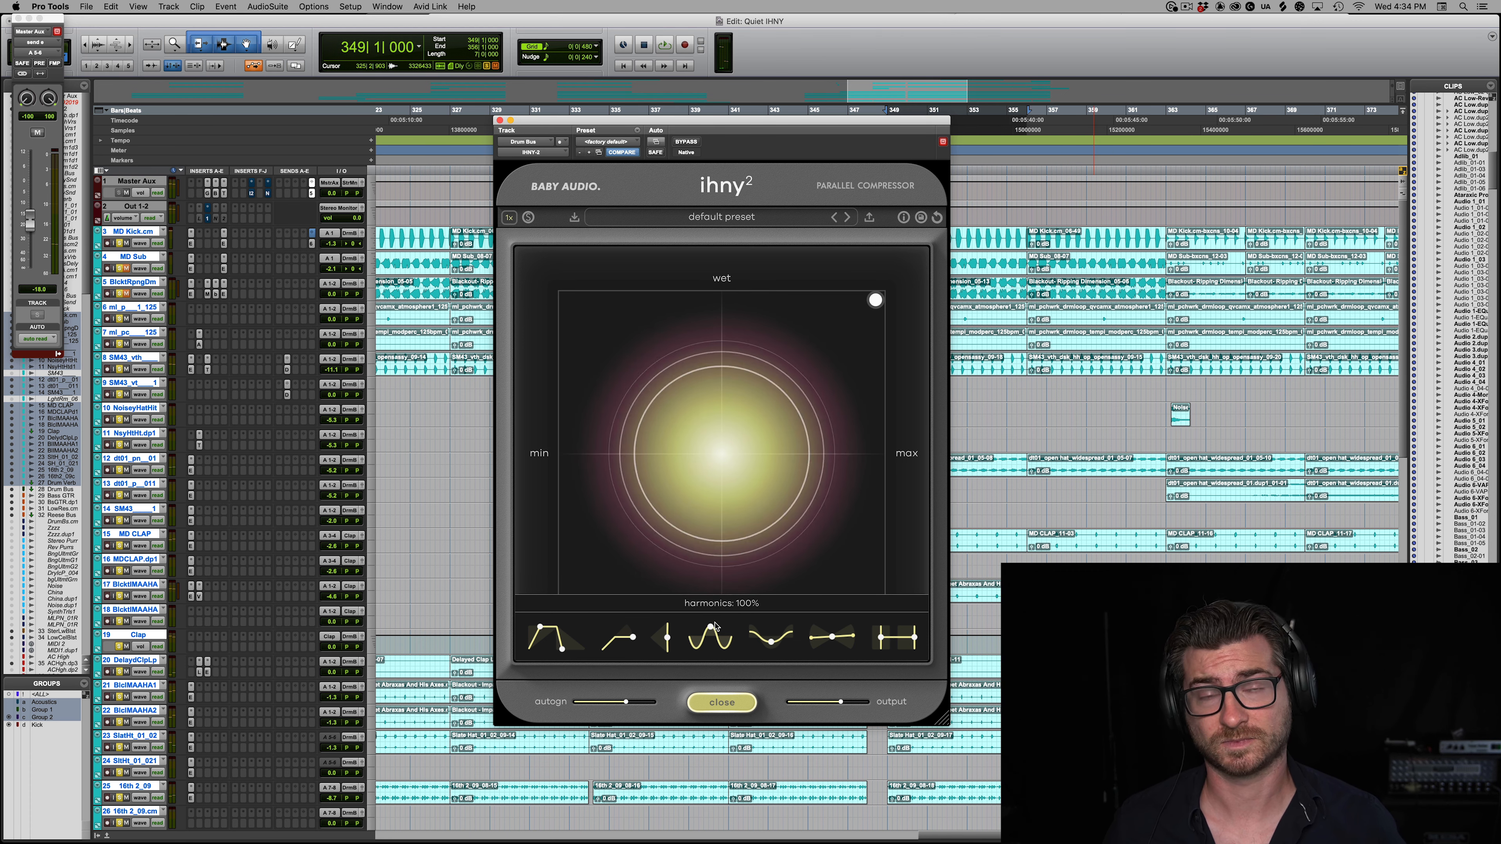
Step: Lower the wet mix to roughly a third at 100% amount during playback, and compare the Drum Bus compressor against bypass
mouse_move(877, 305)
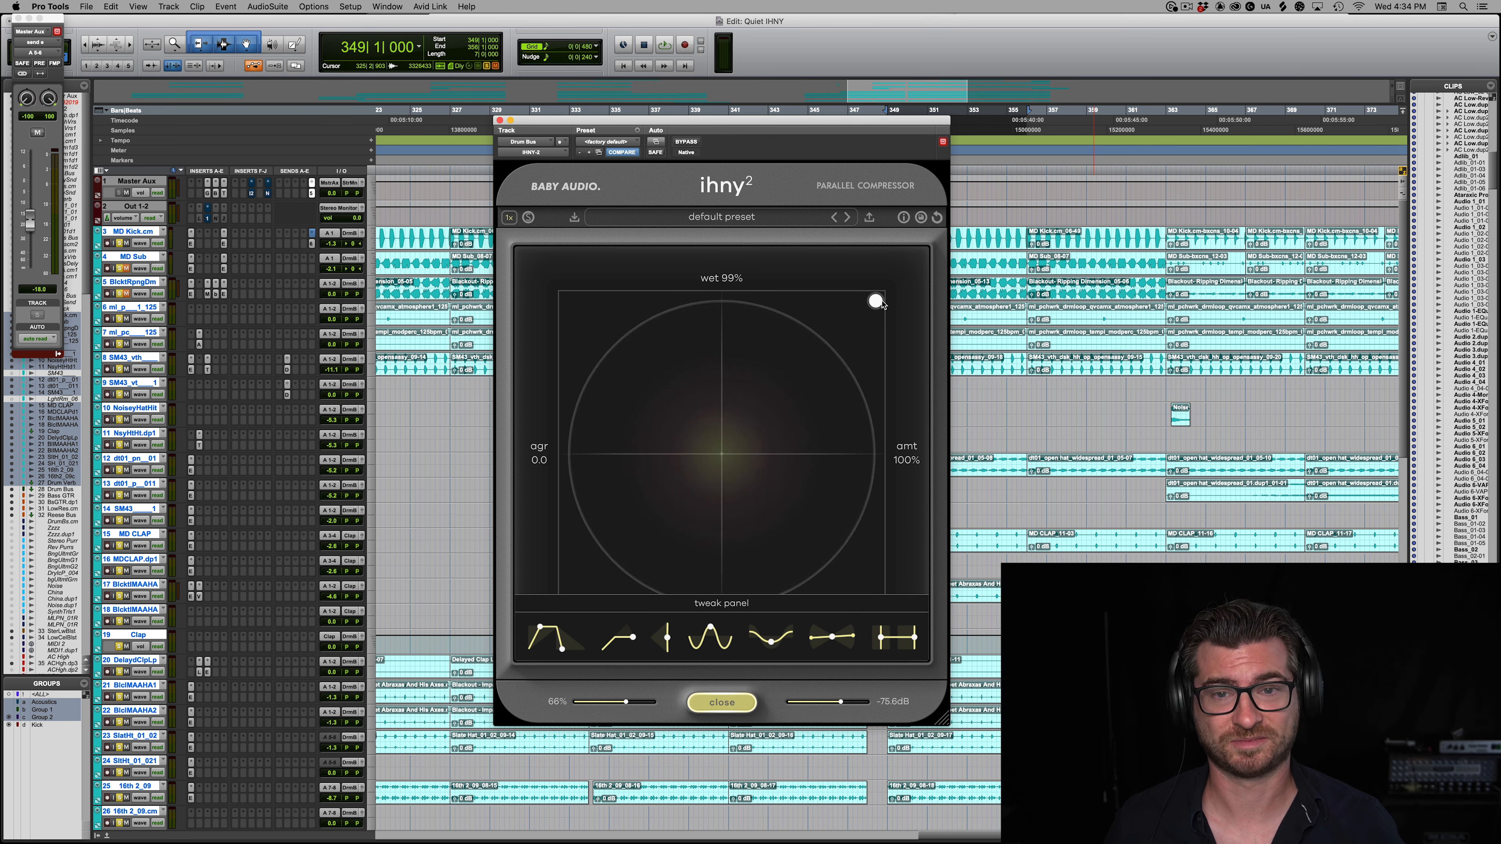
key("space")
left_click_drag(877, 305, 900, 505)
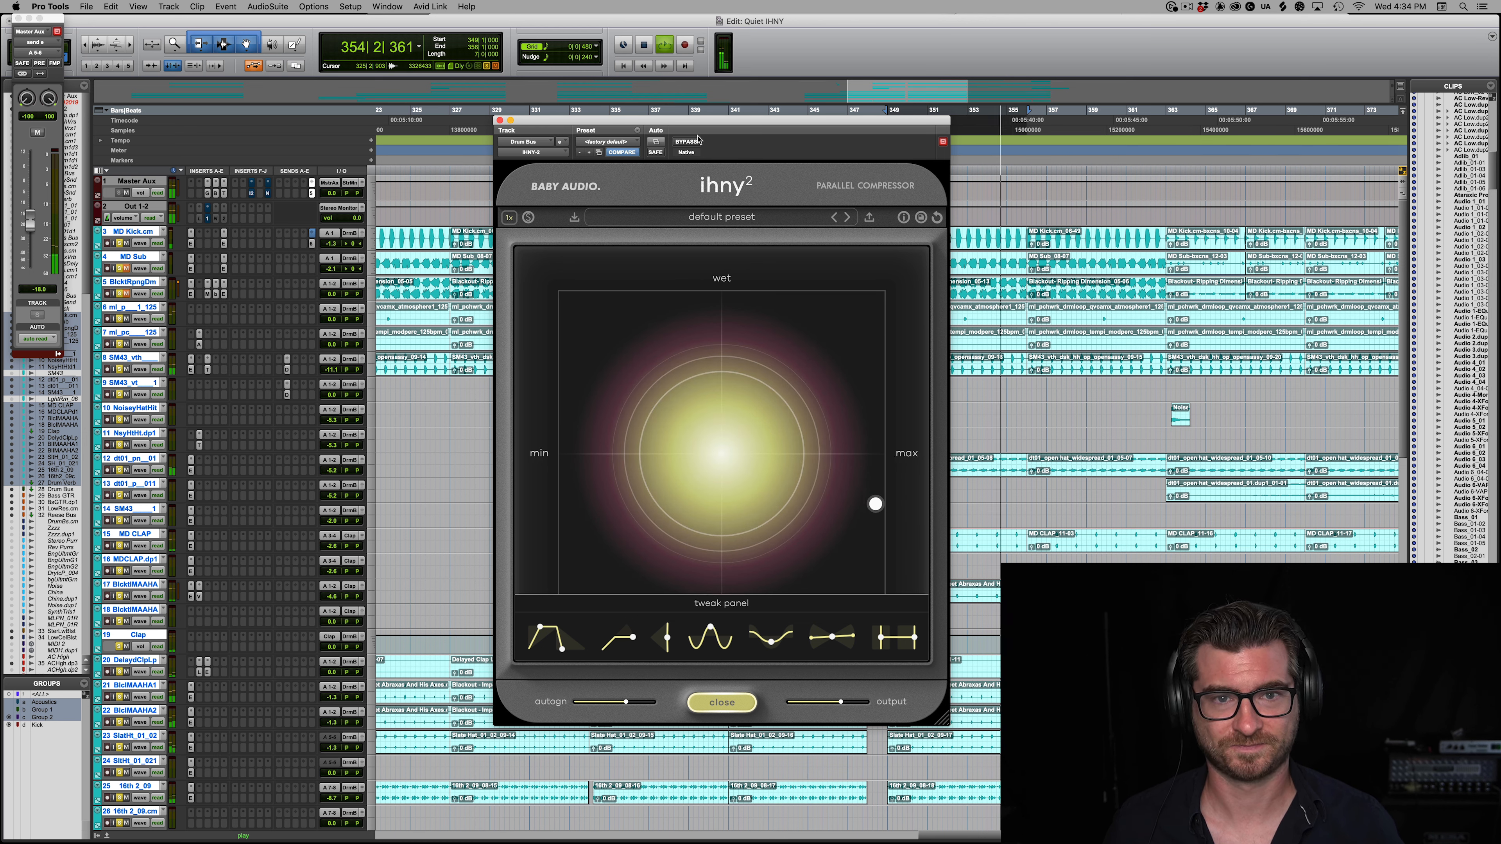
left_click(686, 141)
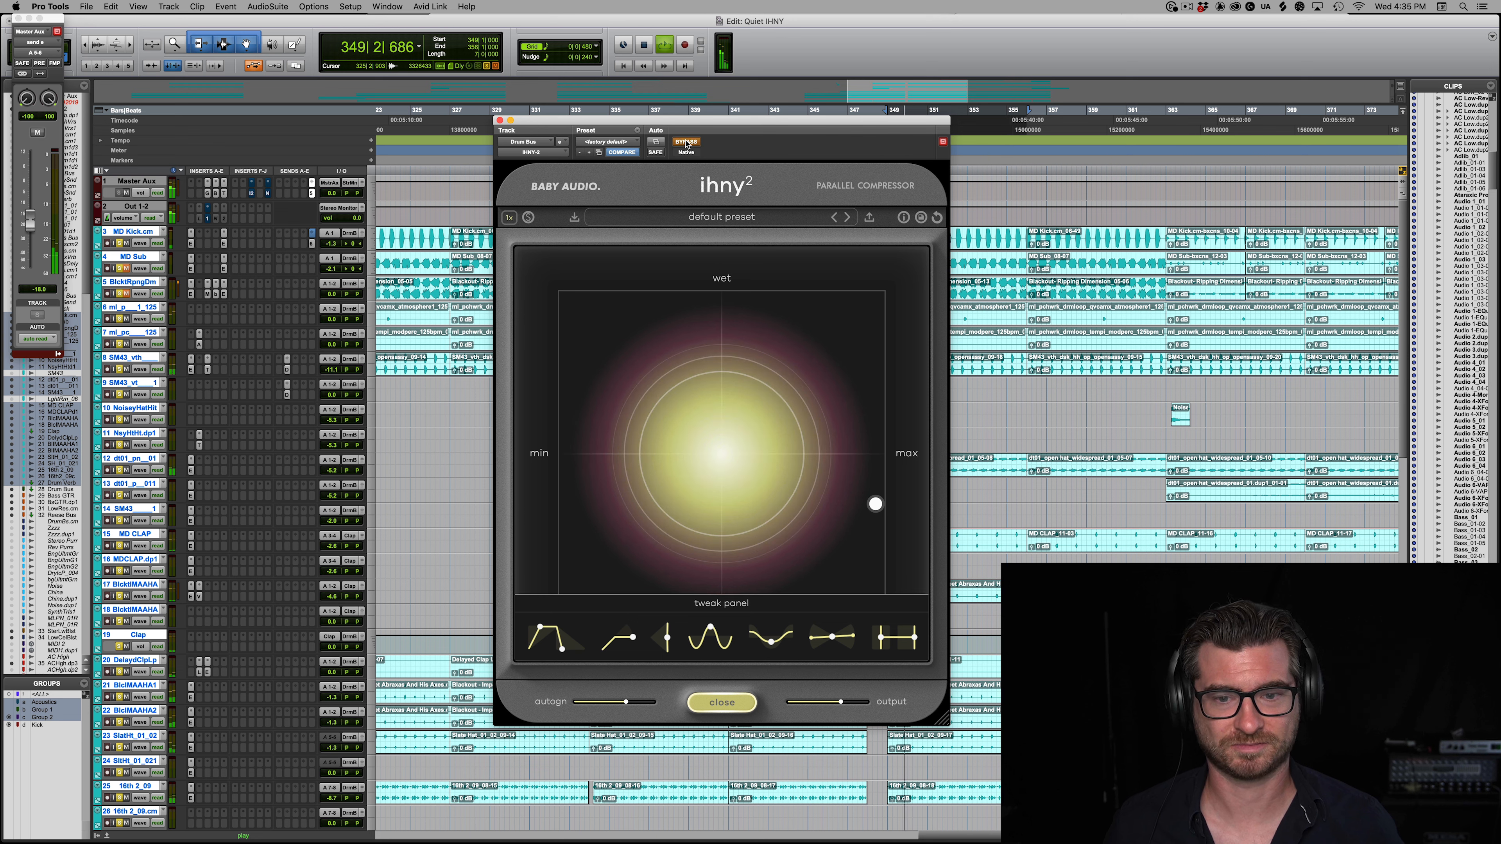
left_click(686, 142)
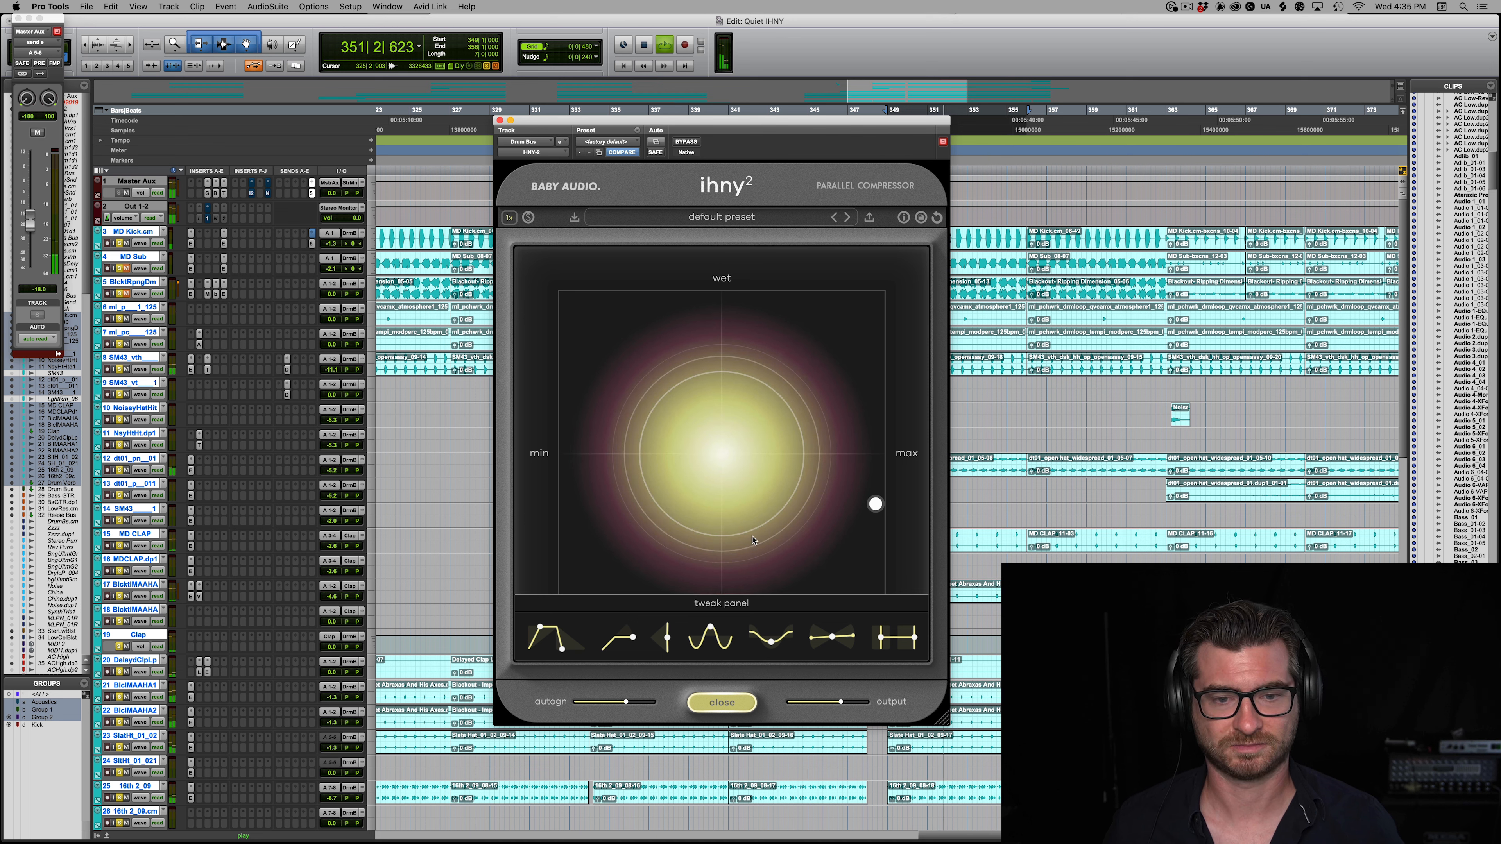
Step: Stop playback, reduce the harmonics to 13%, and move the control point back to 100% wet at 100% amount
key("space")
left_click_drag(709, 644, 726, 764)
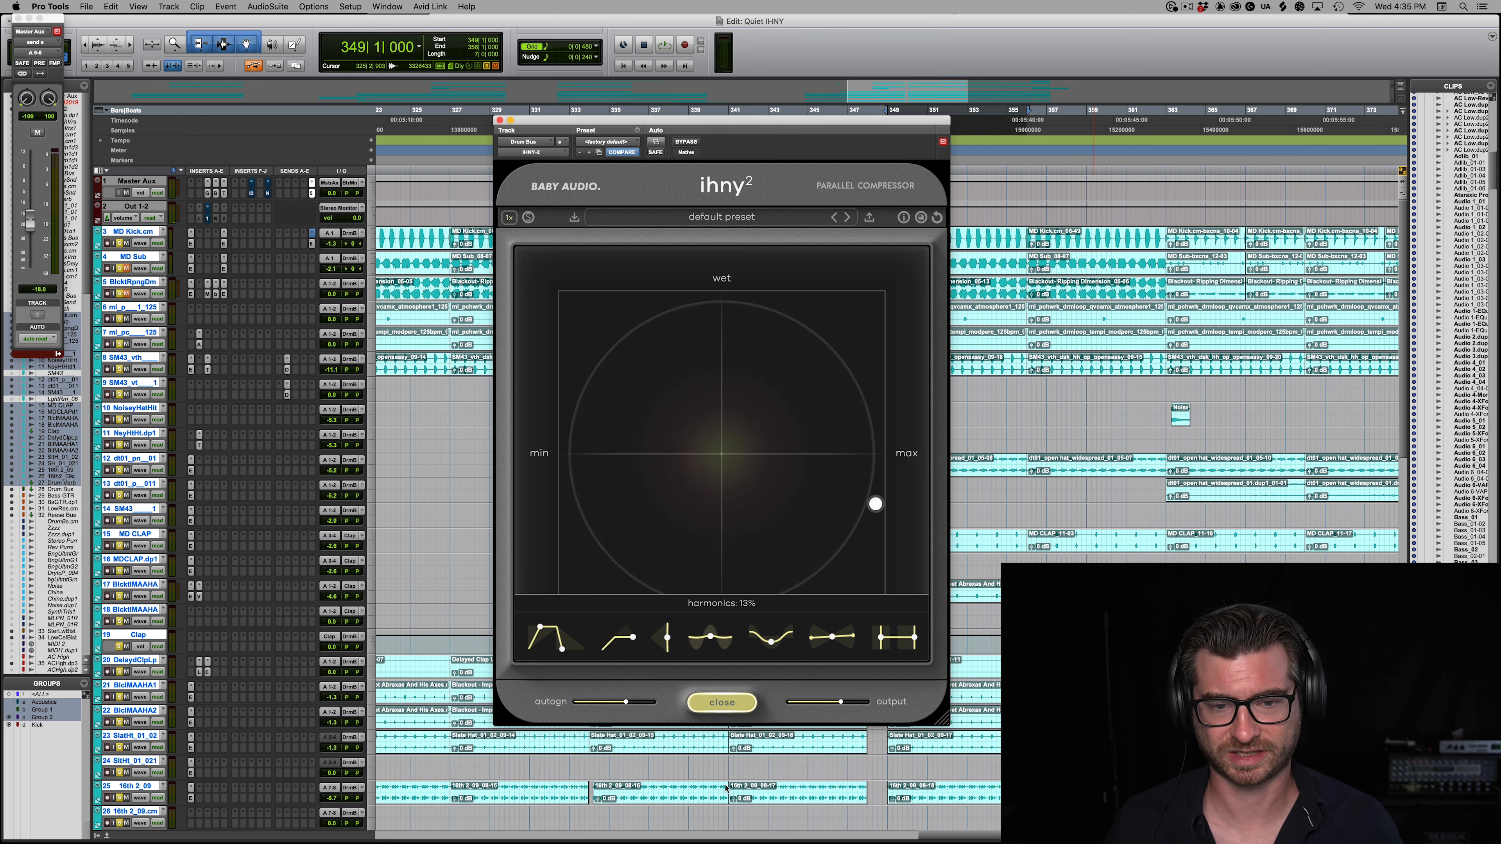
left_click_drag(875, 504, 914, 184)
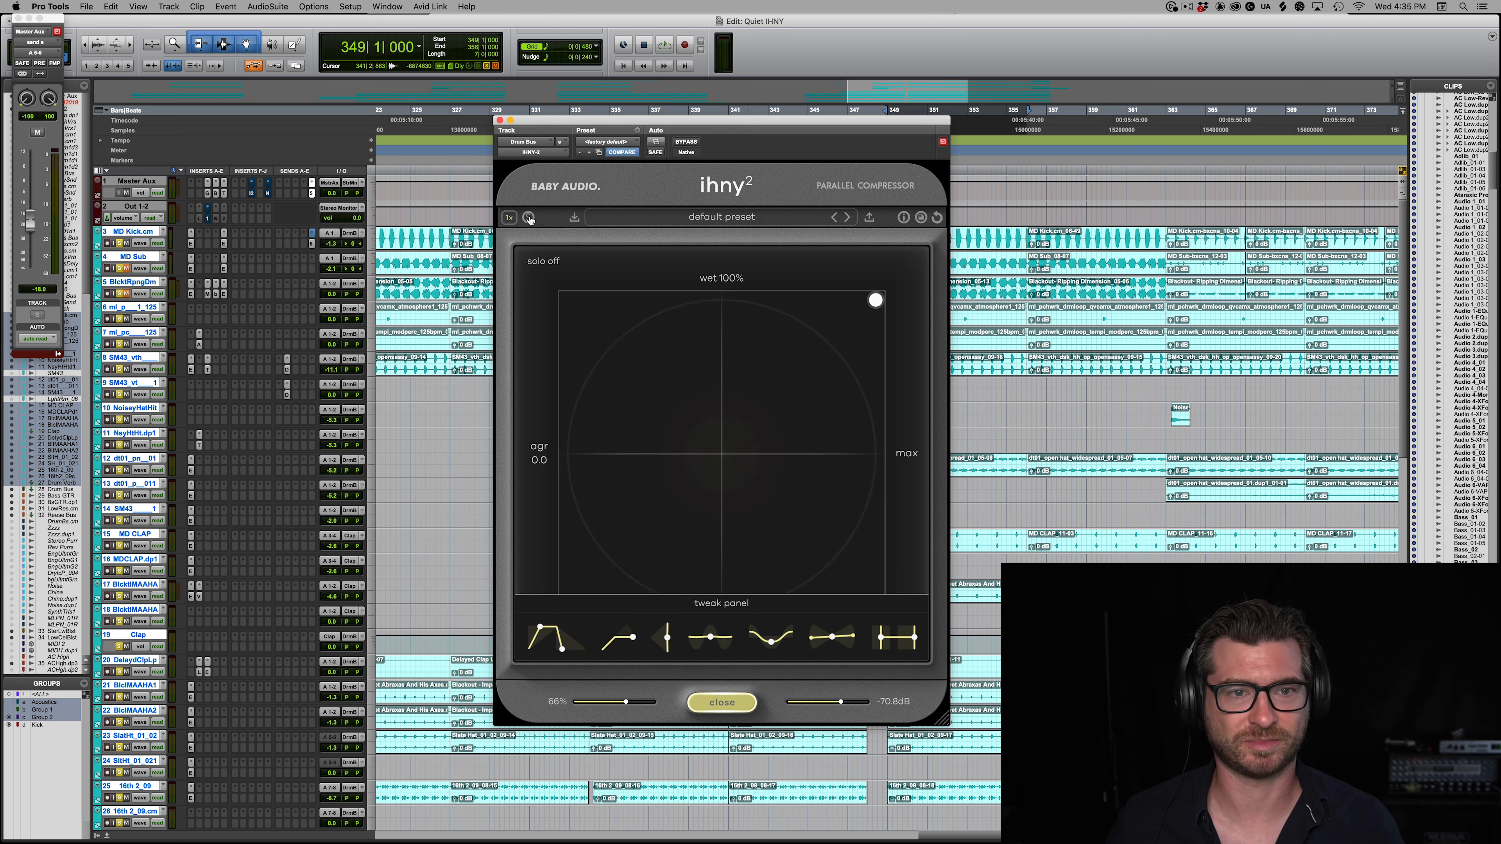
mouse_move(881, 302)
left_mouse_down()
mouse_move(904, 435)
mouse_move(877, 301)
left_mouse_up()
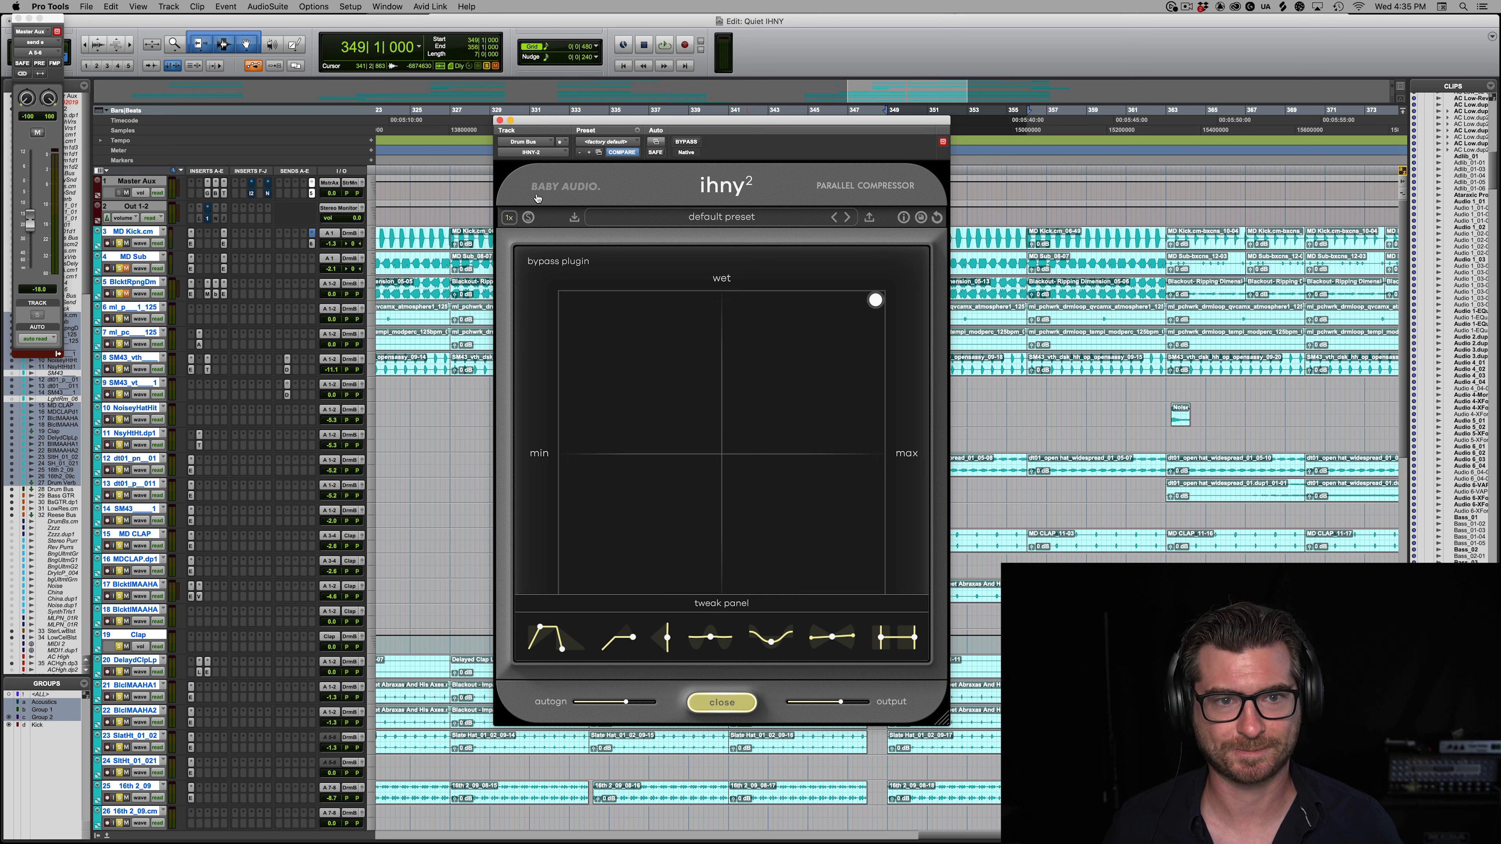
Step: Audition the drums with the shape lowered to 0%, and raise it to 69% for comparison
key("space")
left_click_drag(705, 640, 713, 618)
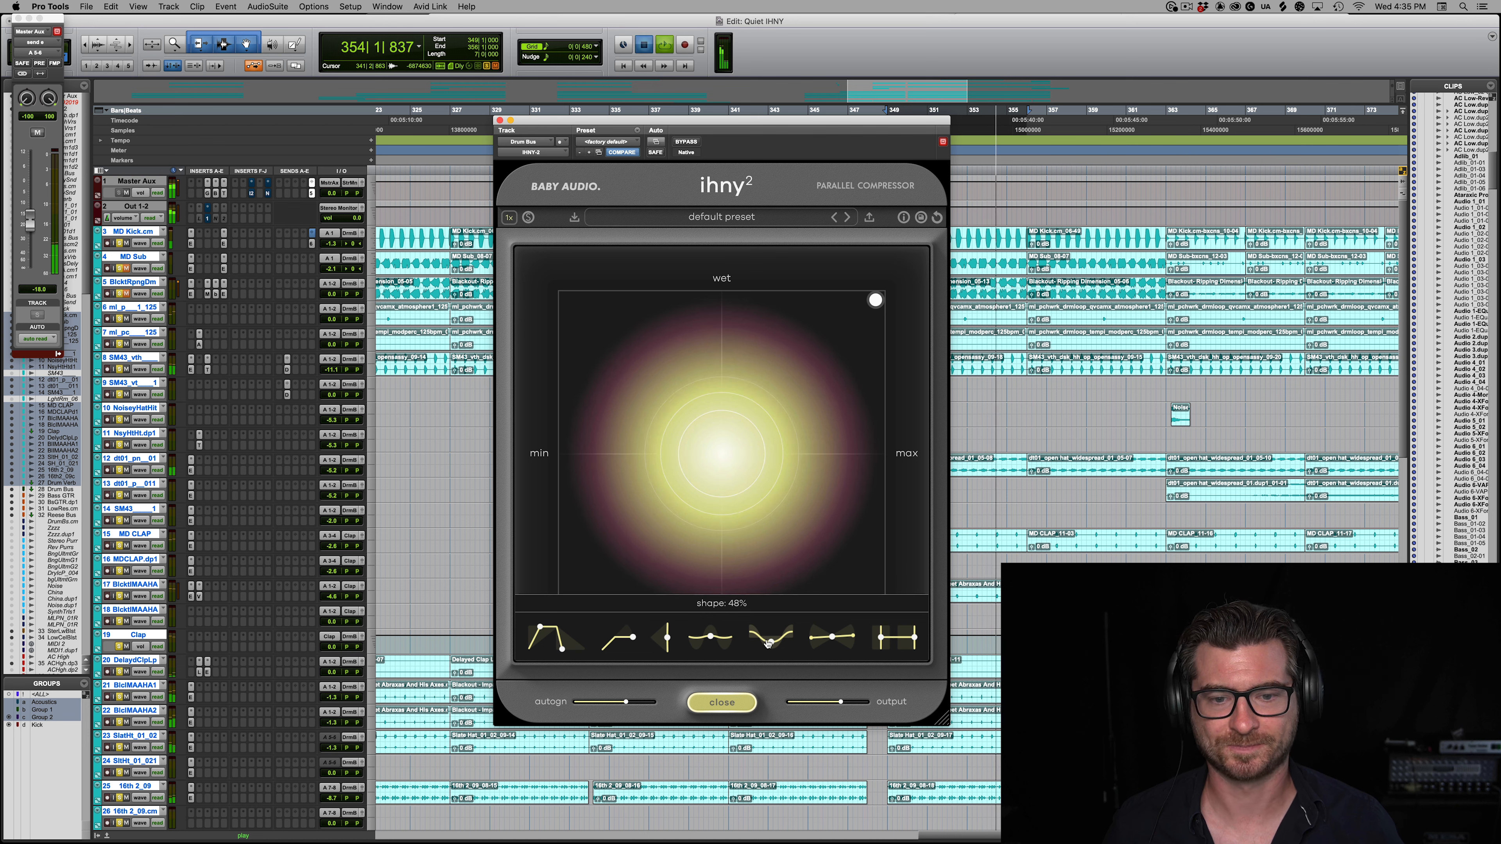
key("space")
left_click_drag(768, 644, 787, 794)
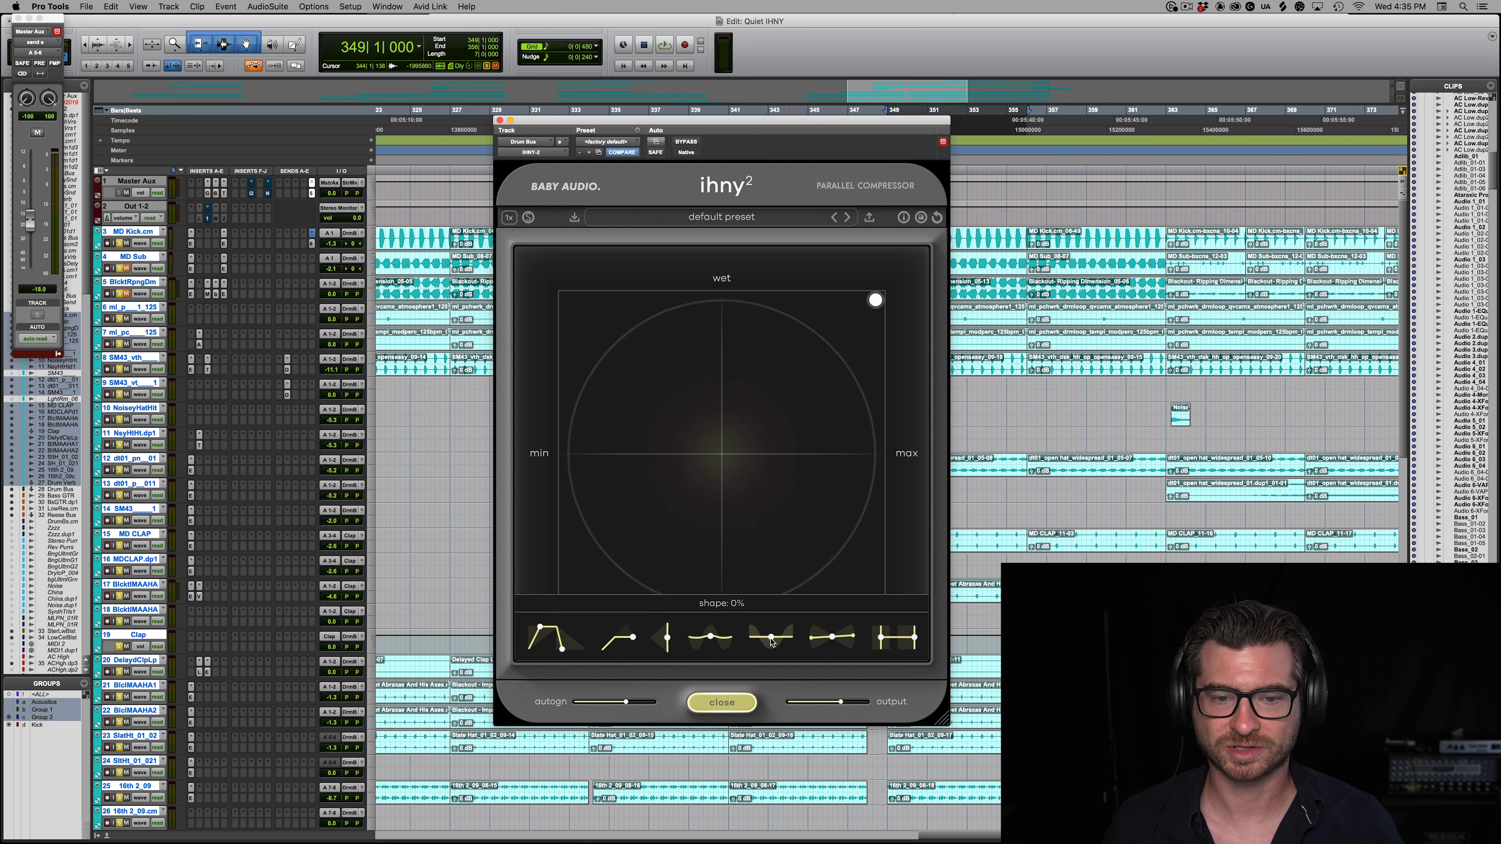
left_click_drag(771, 634, 768, 424)
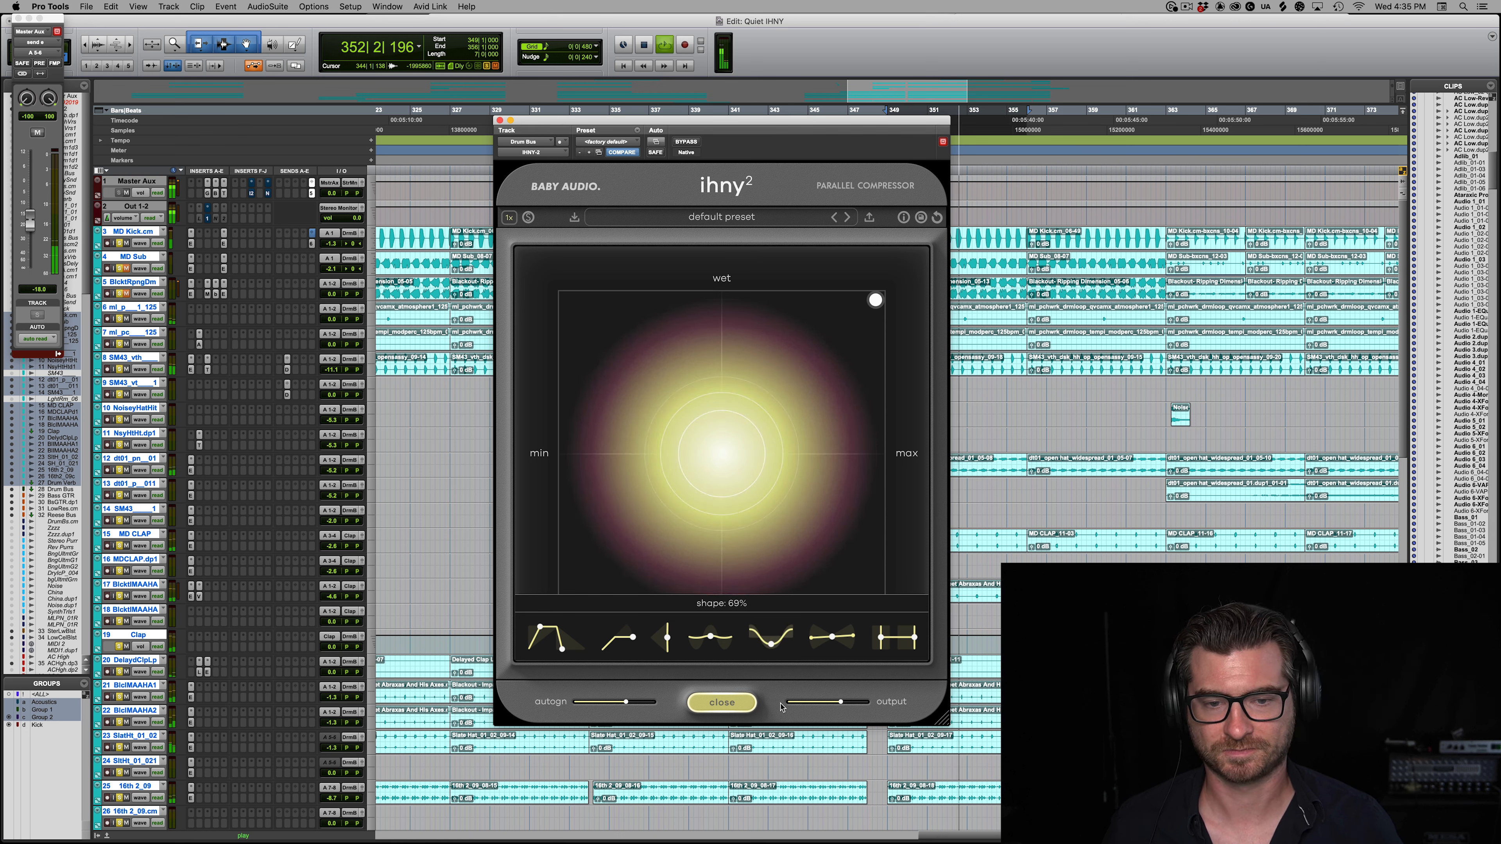
Step: Audition the tilt at +100%, return it to neutral, and set the lo preserve to 45 Hz
key("space")
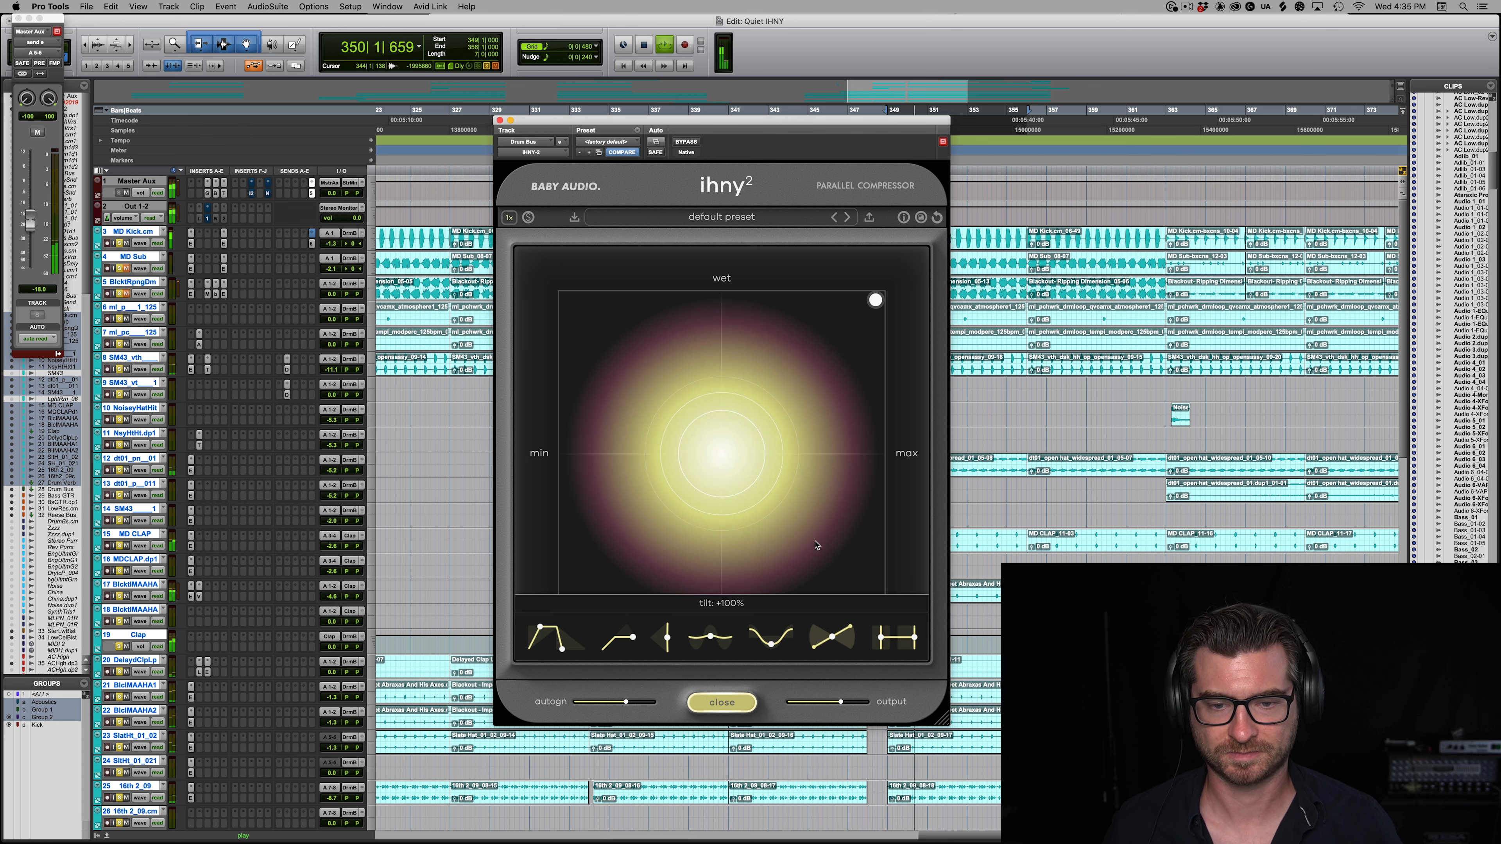
left_click_drag(832, 668, 856, 642)
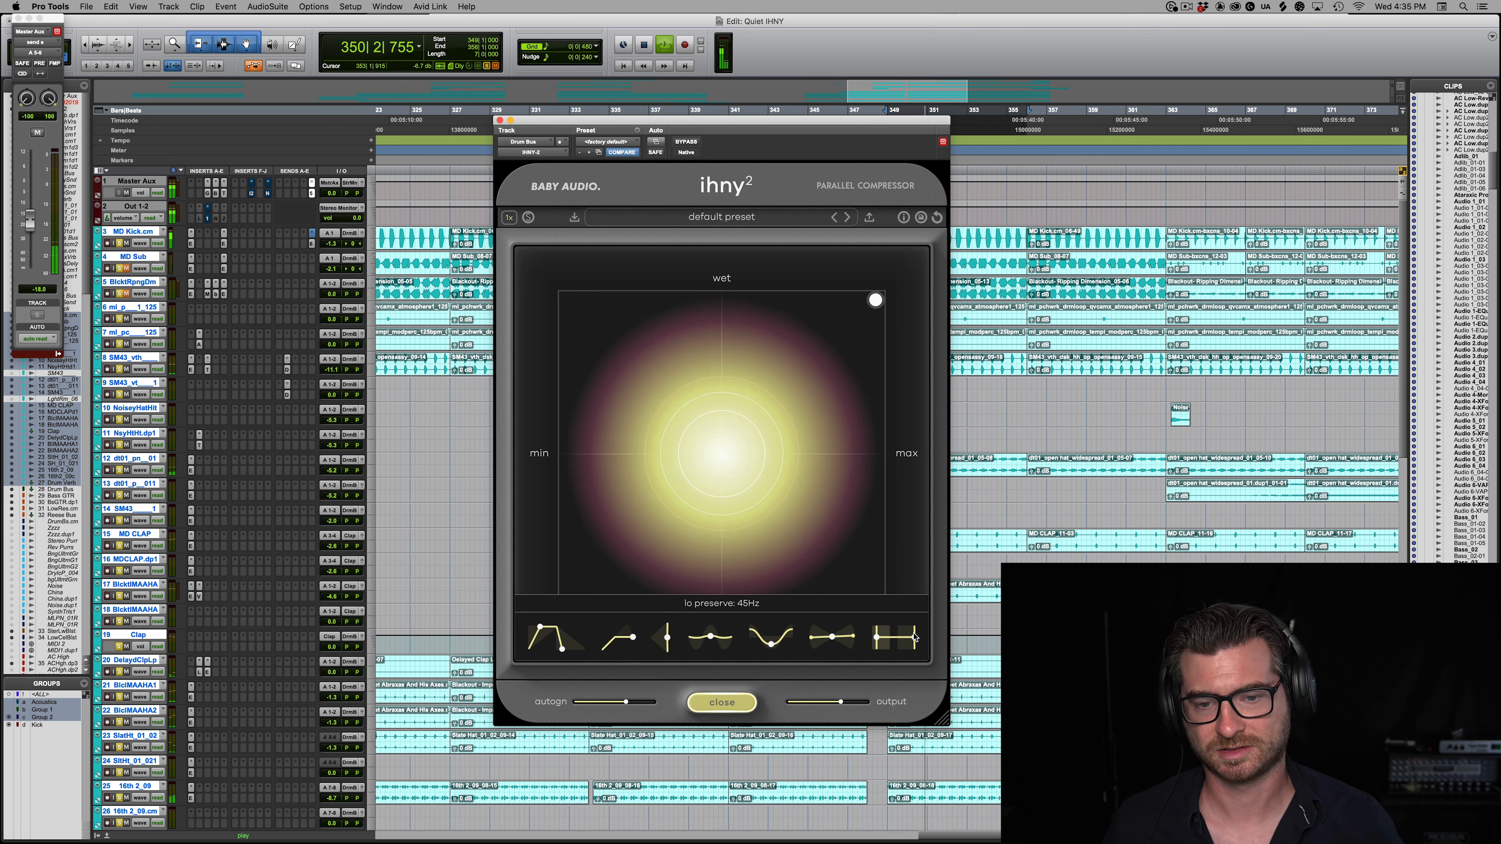
left_click_drag(982, 622, 829, 621)
Step: Stop playback, pull the control point down to 0% wet at 100% amount, and hide the tweak controls
mouse_move(877, 303)
key("space")
left_click_drag(878, 303, 878, 323)
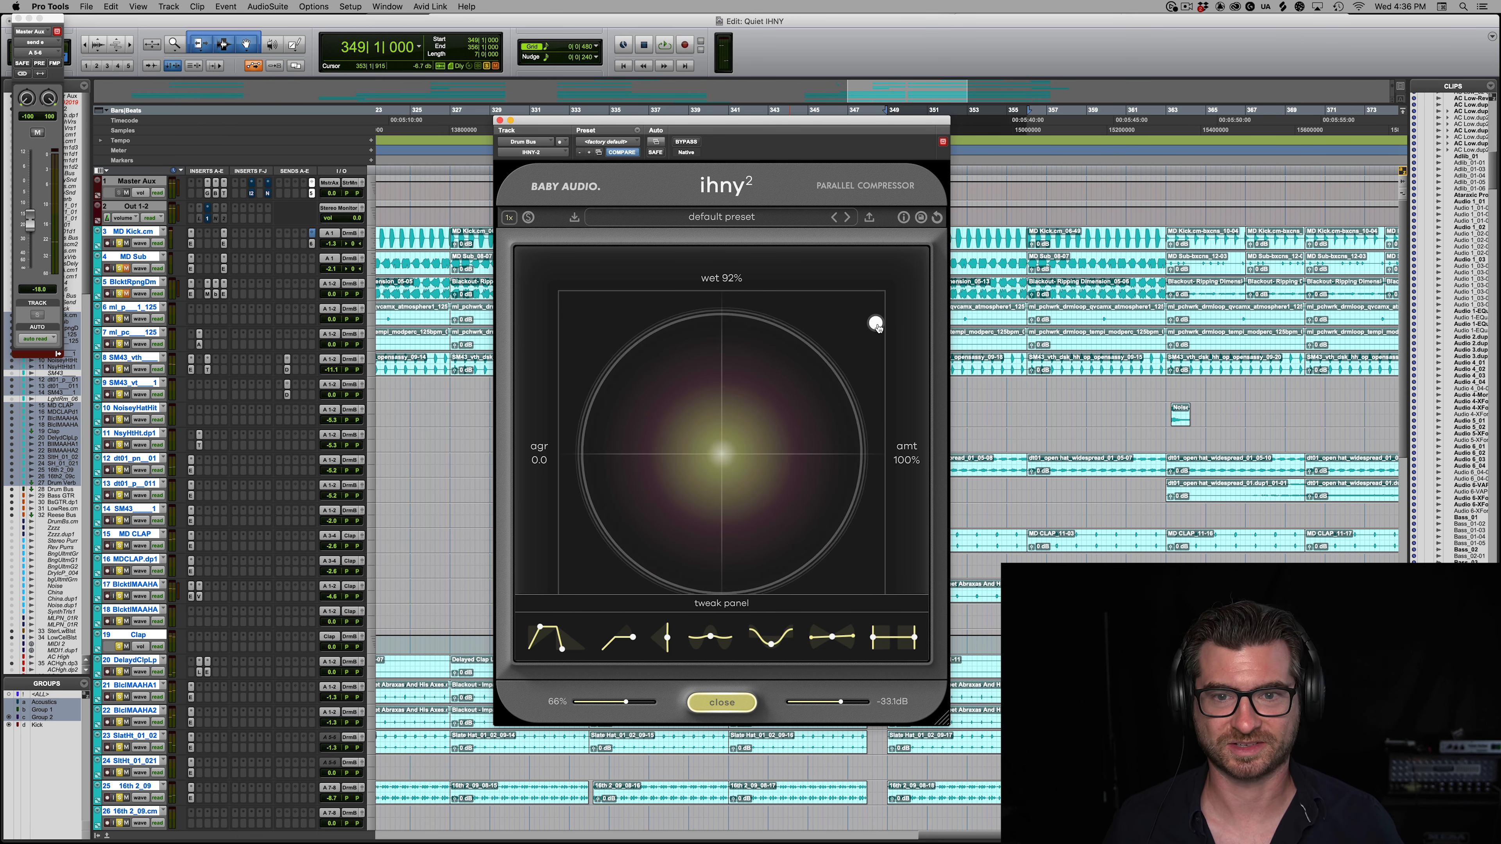
left_click_drag(877, 327, 914, 482)
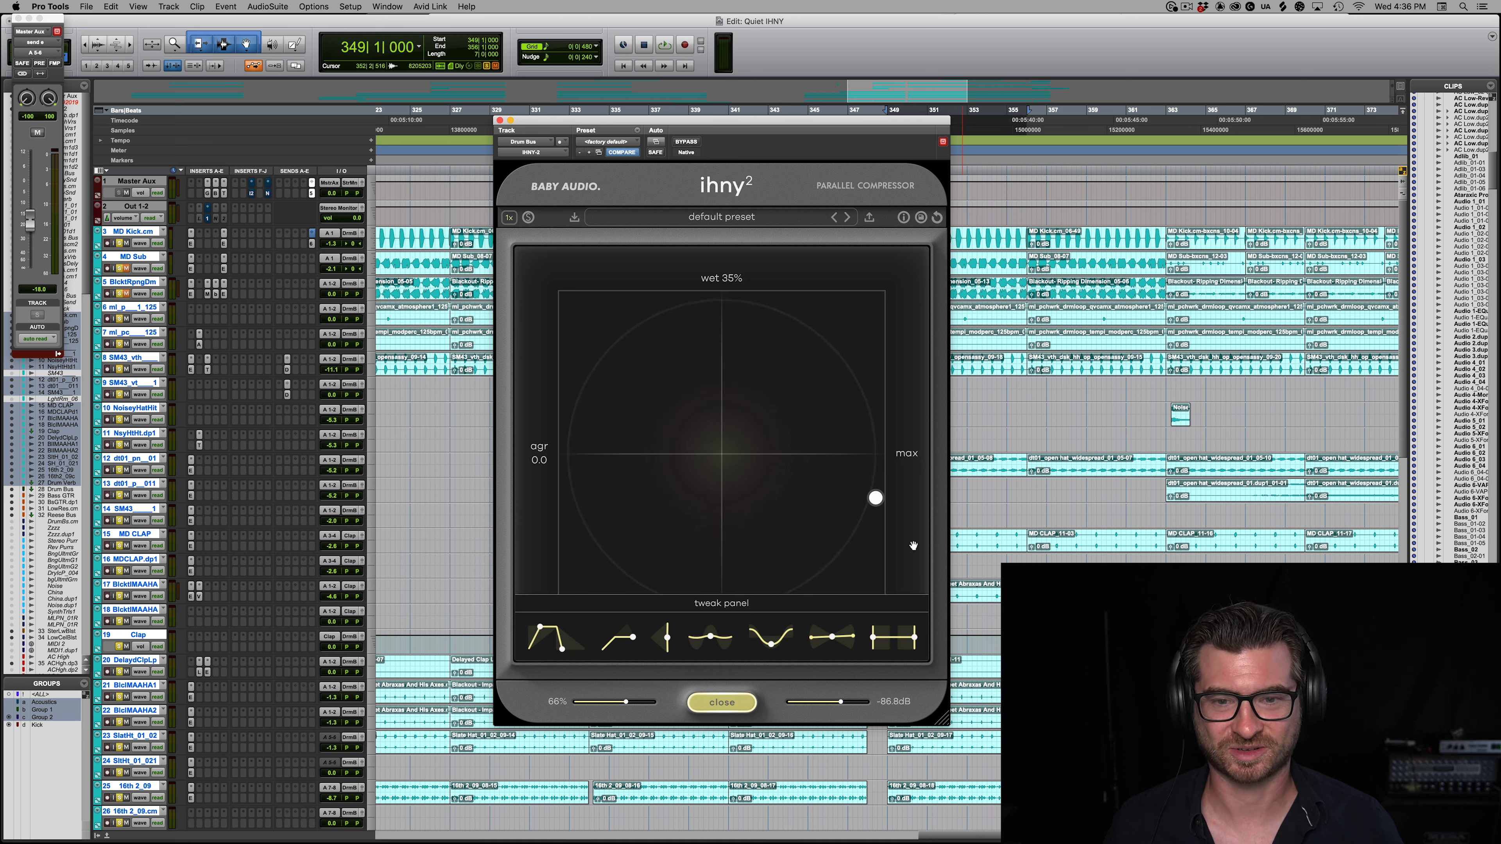
left_click(723, 703)
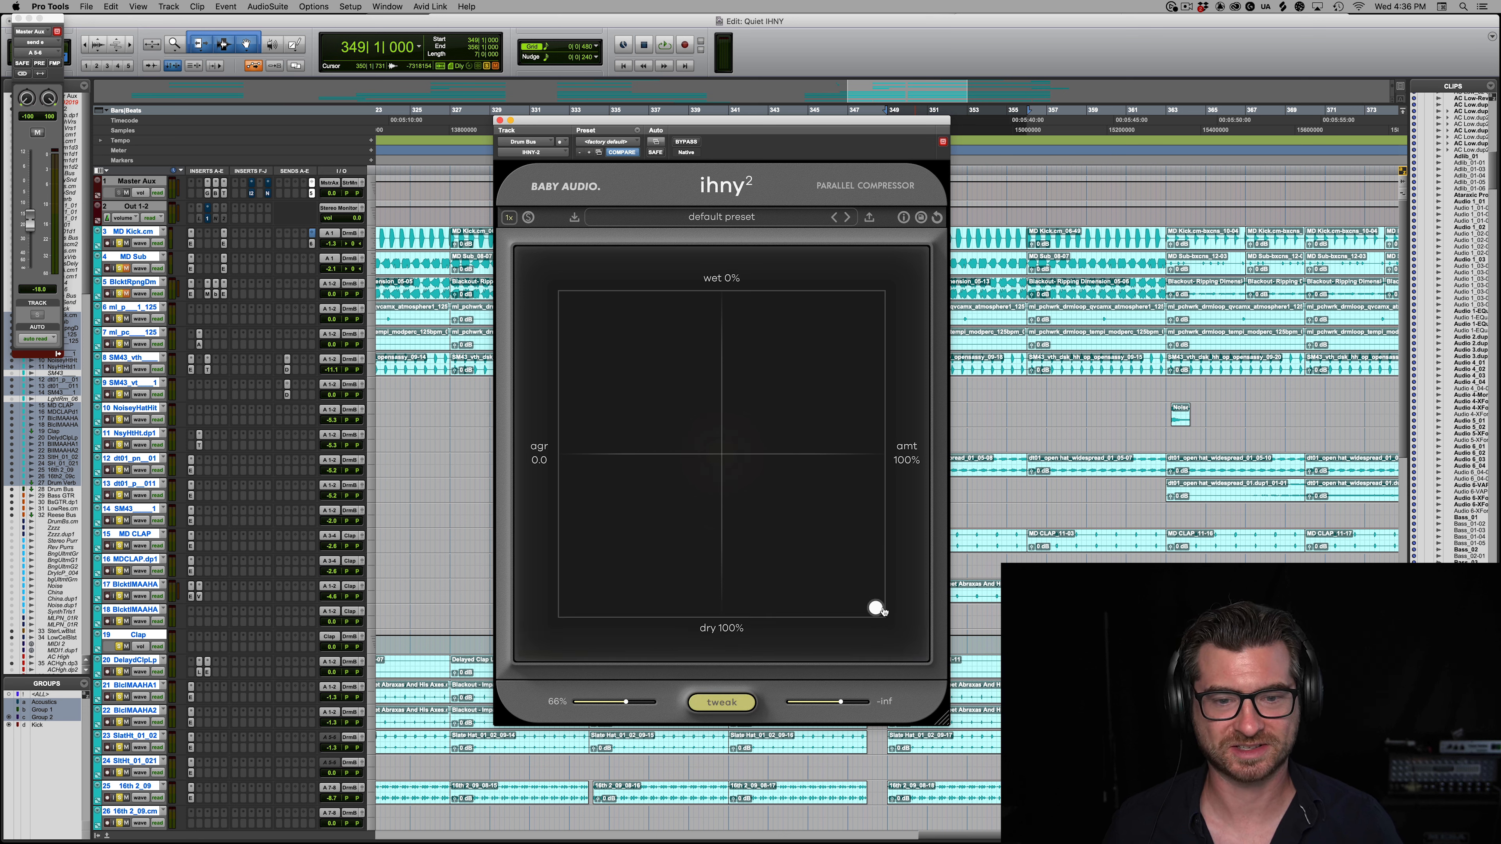
Step: Play the drums, raise the control point to just under halfway wet at maximum amount, and compare against bypass
key("space")
left_click_drag(883, 611, 895, 482)
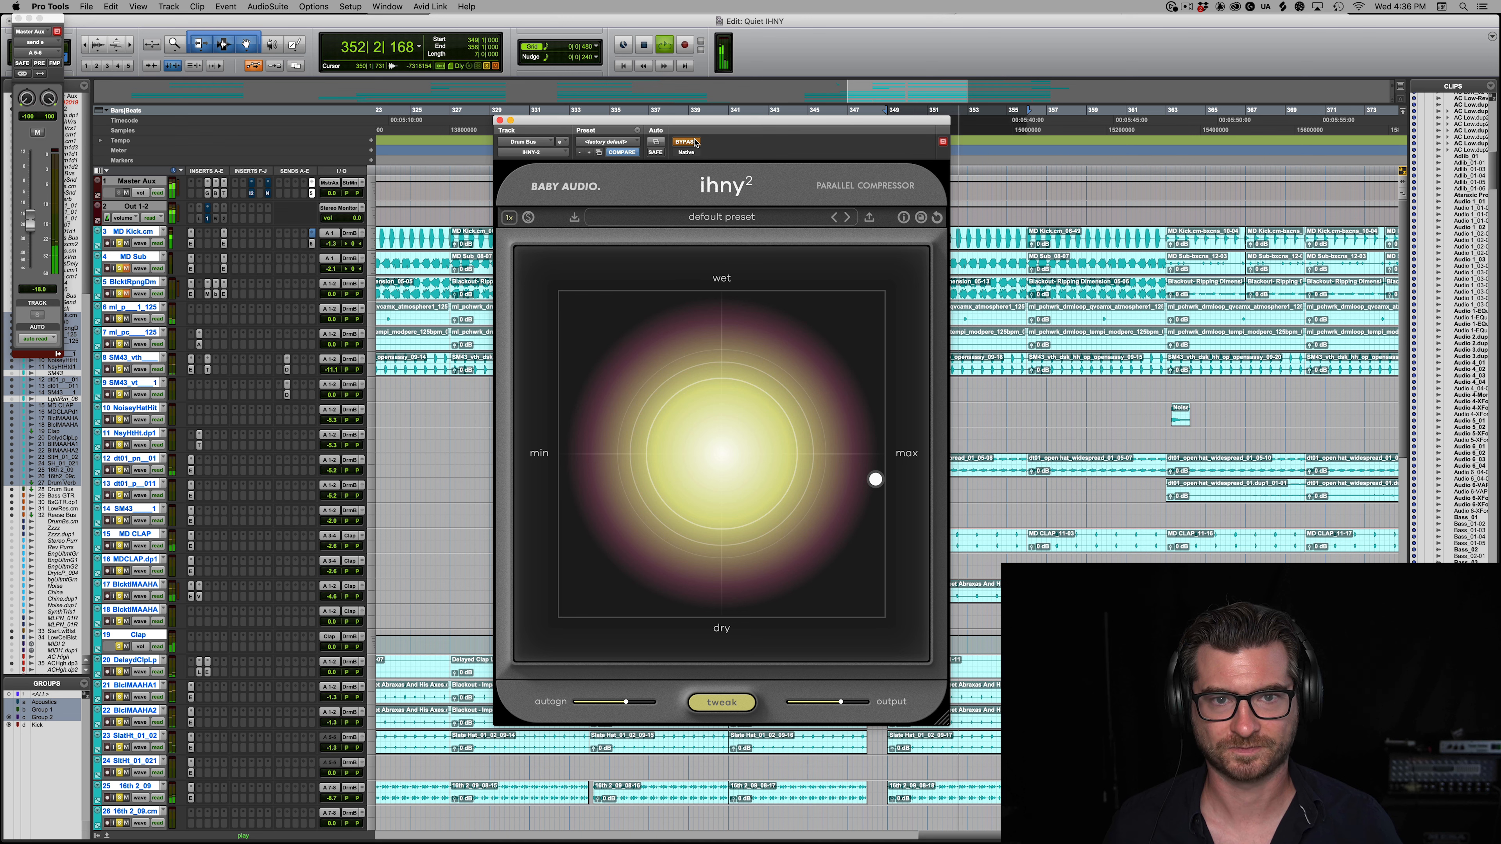
left_click(696, 143)
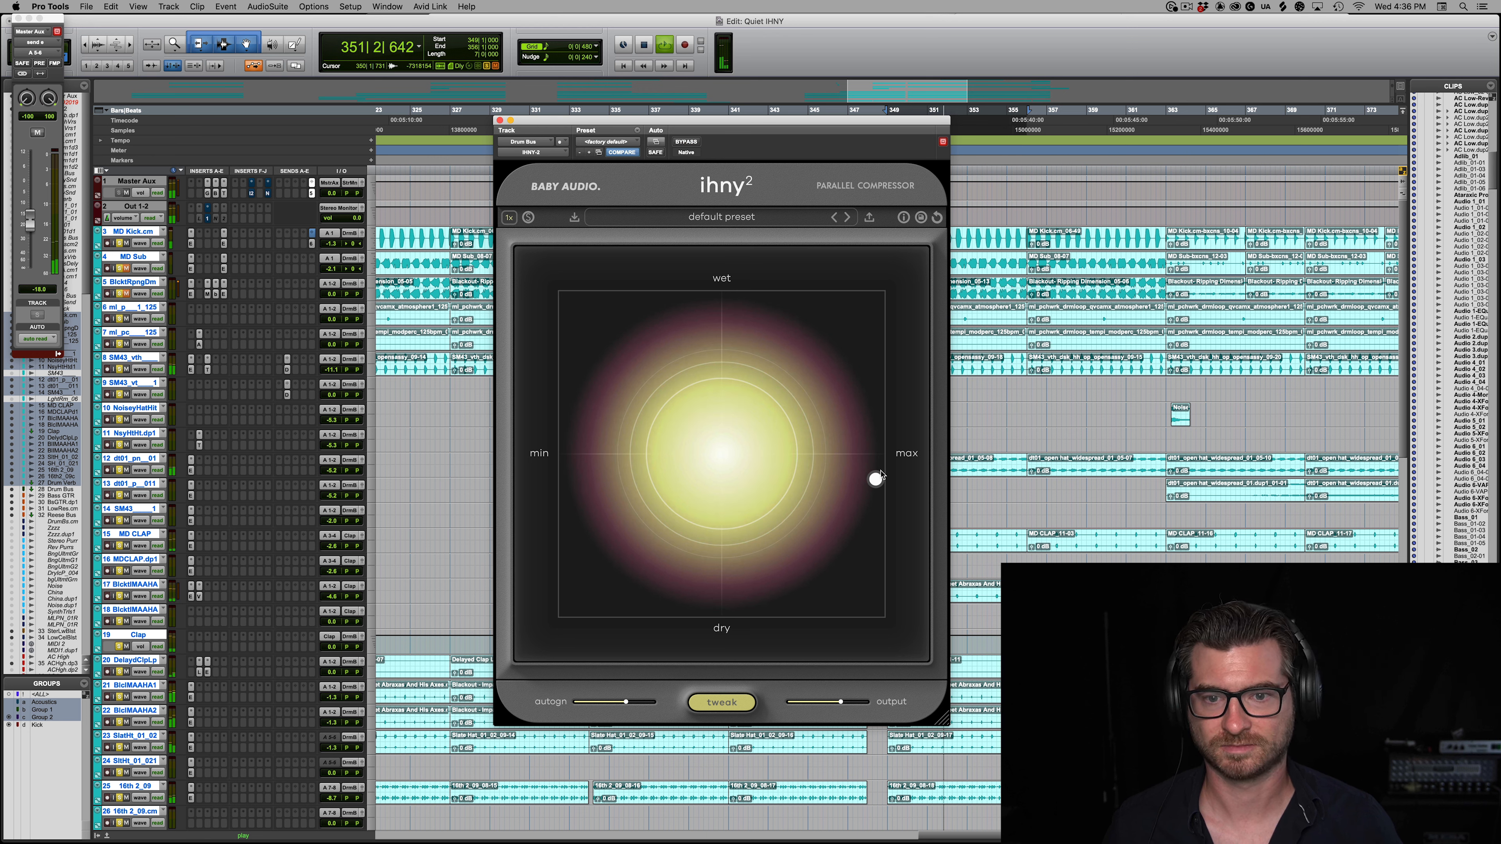
Step: Stop playback, close the Drum Bus compressor, and open IHNY-2 on the Bass GTR track
key("space")
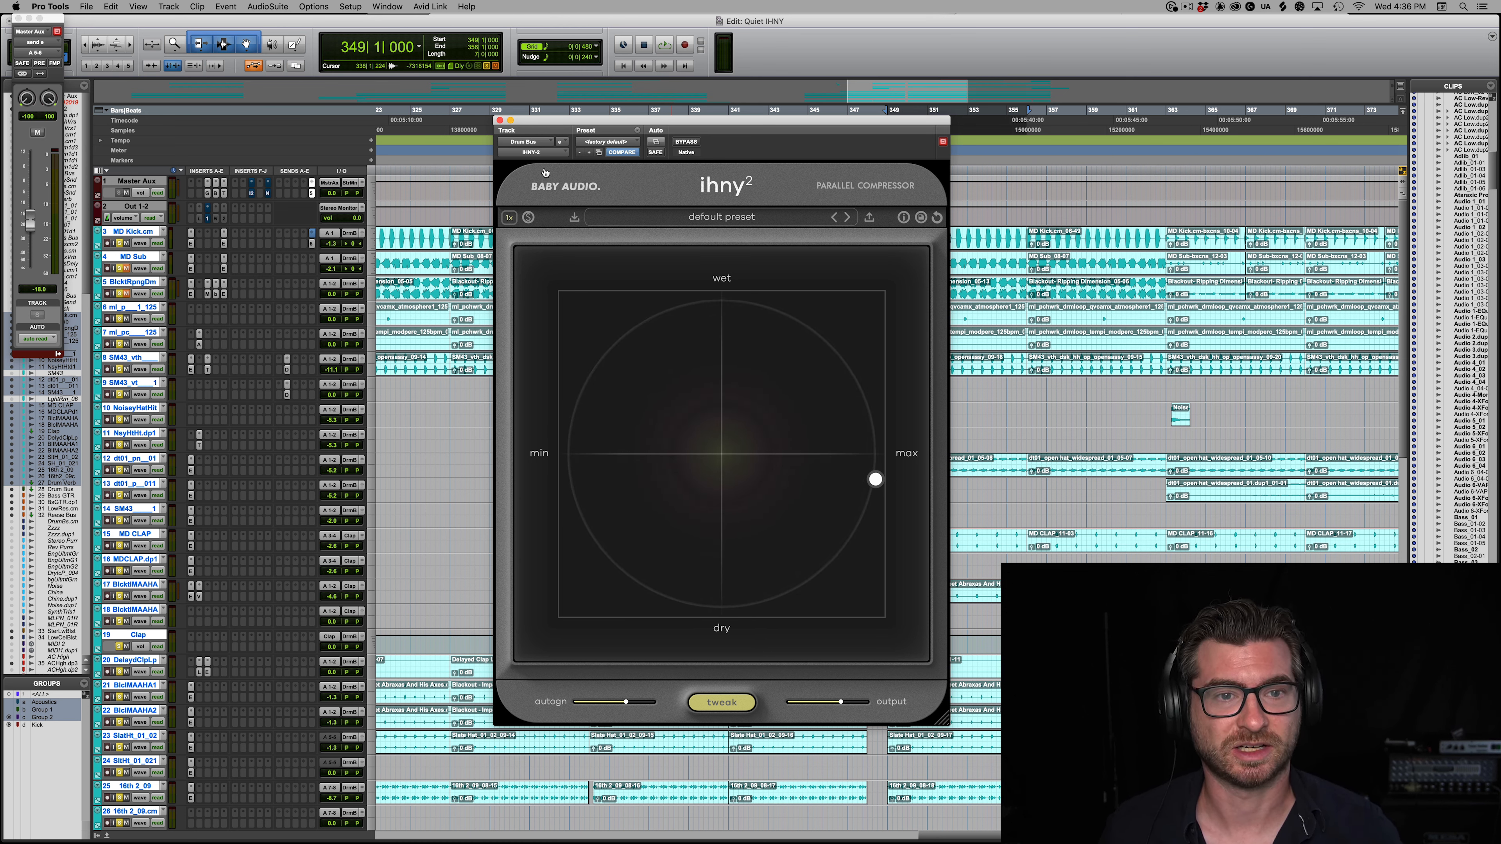
left_click(500, 121)
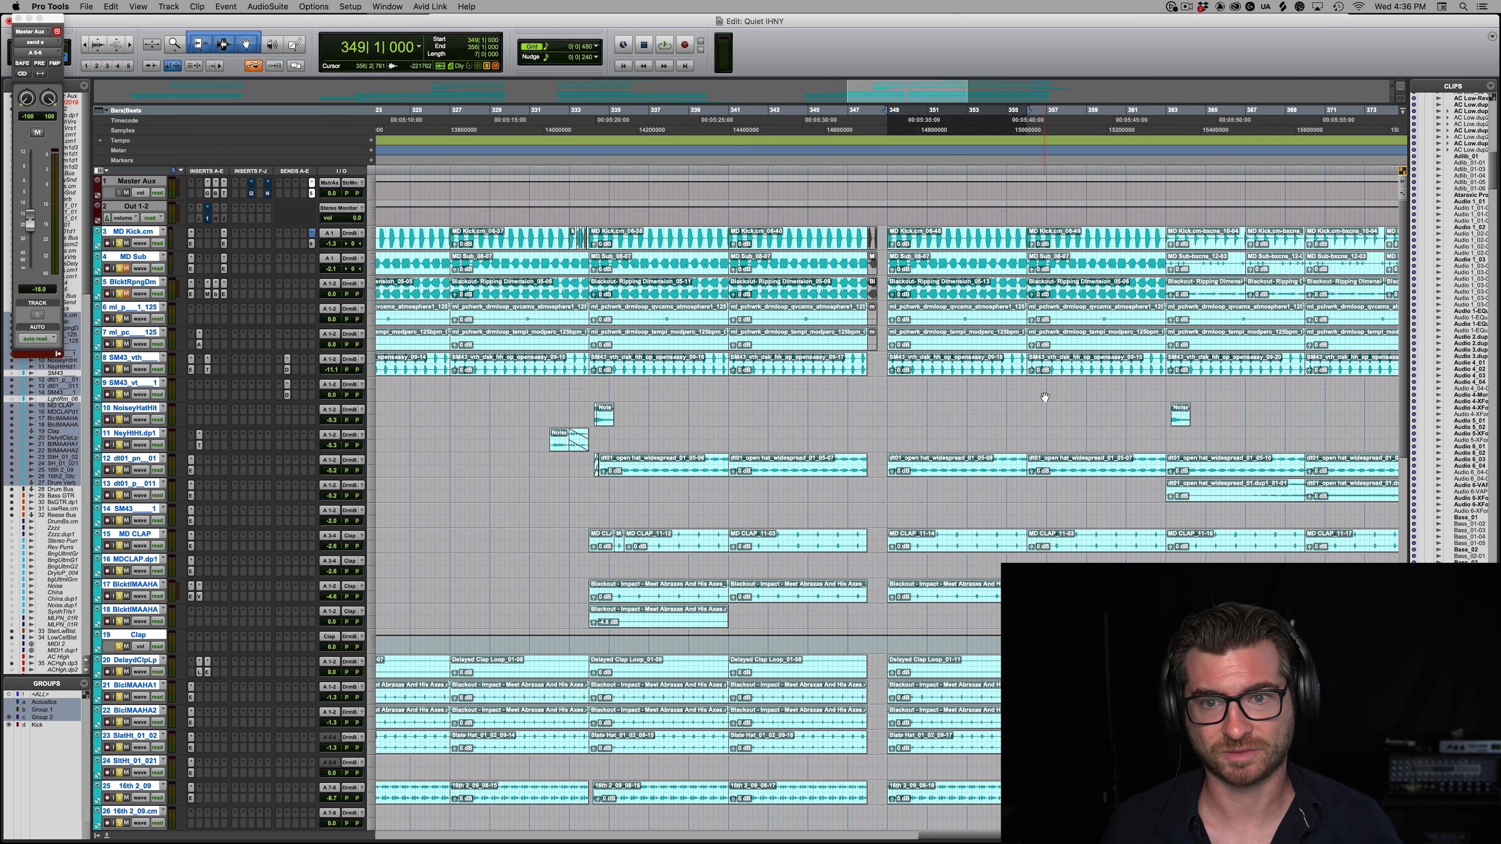
scroll(342, 483, "down", 12)
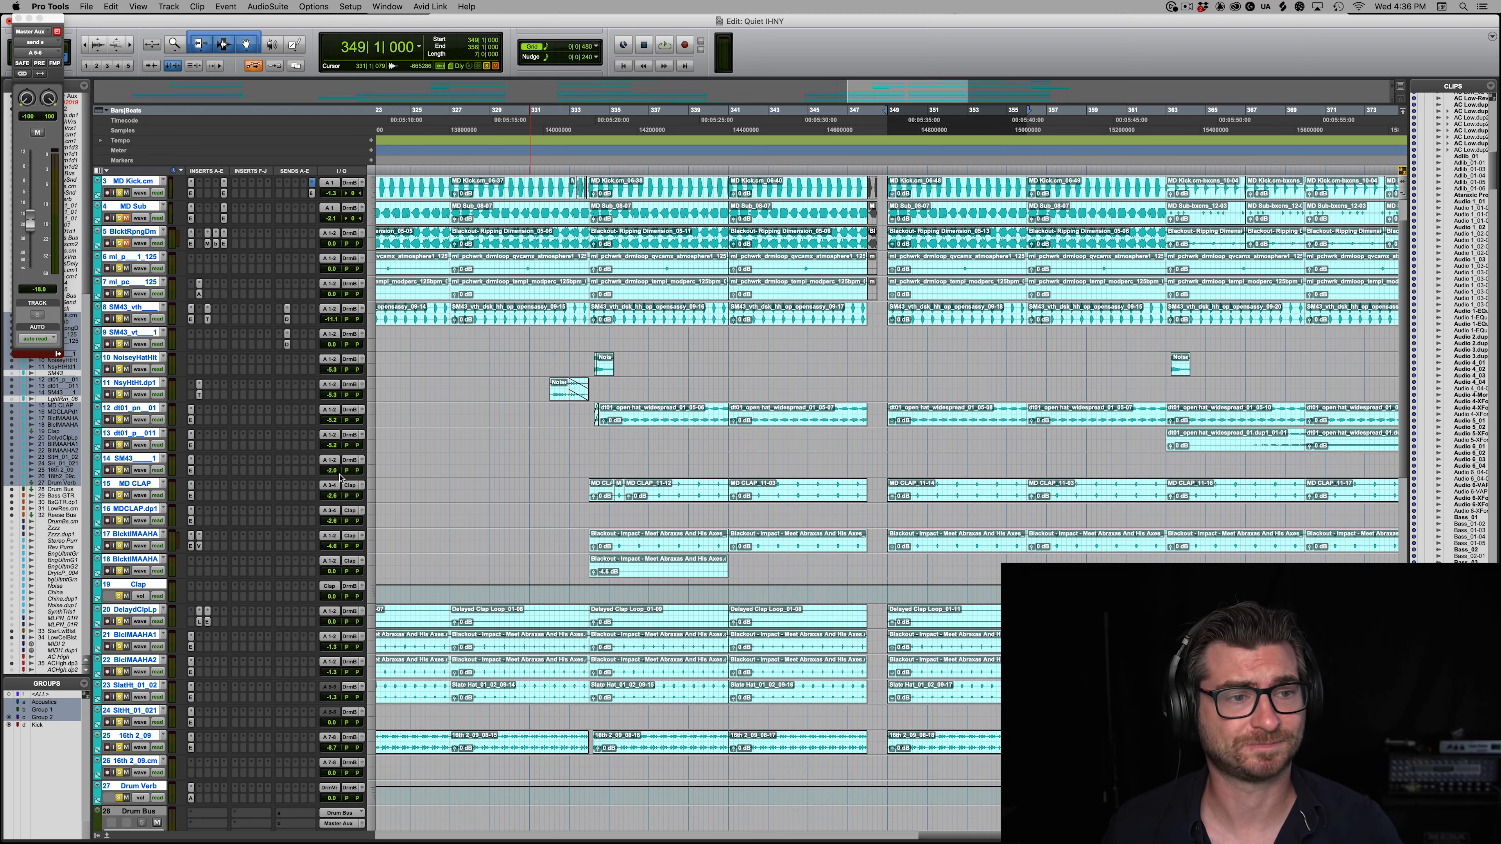
scroll(341, 482, "down", 2)
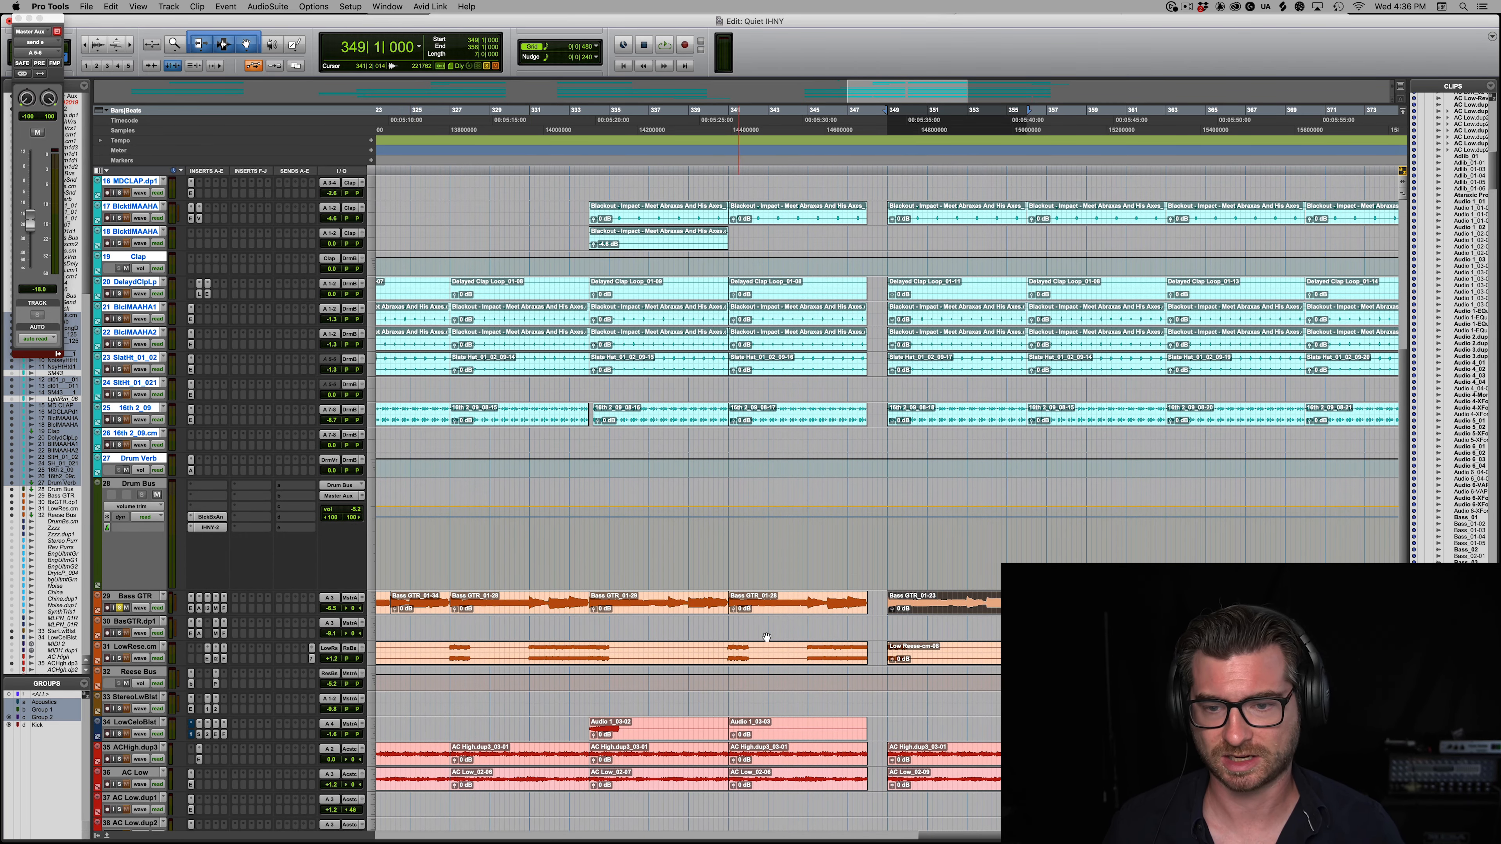
left_click(207, 609)
left_click_drag(739, 127, 776, 118)
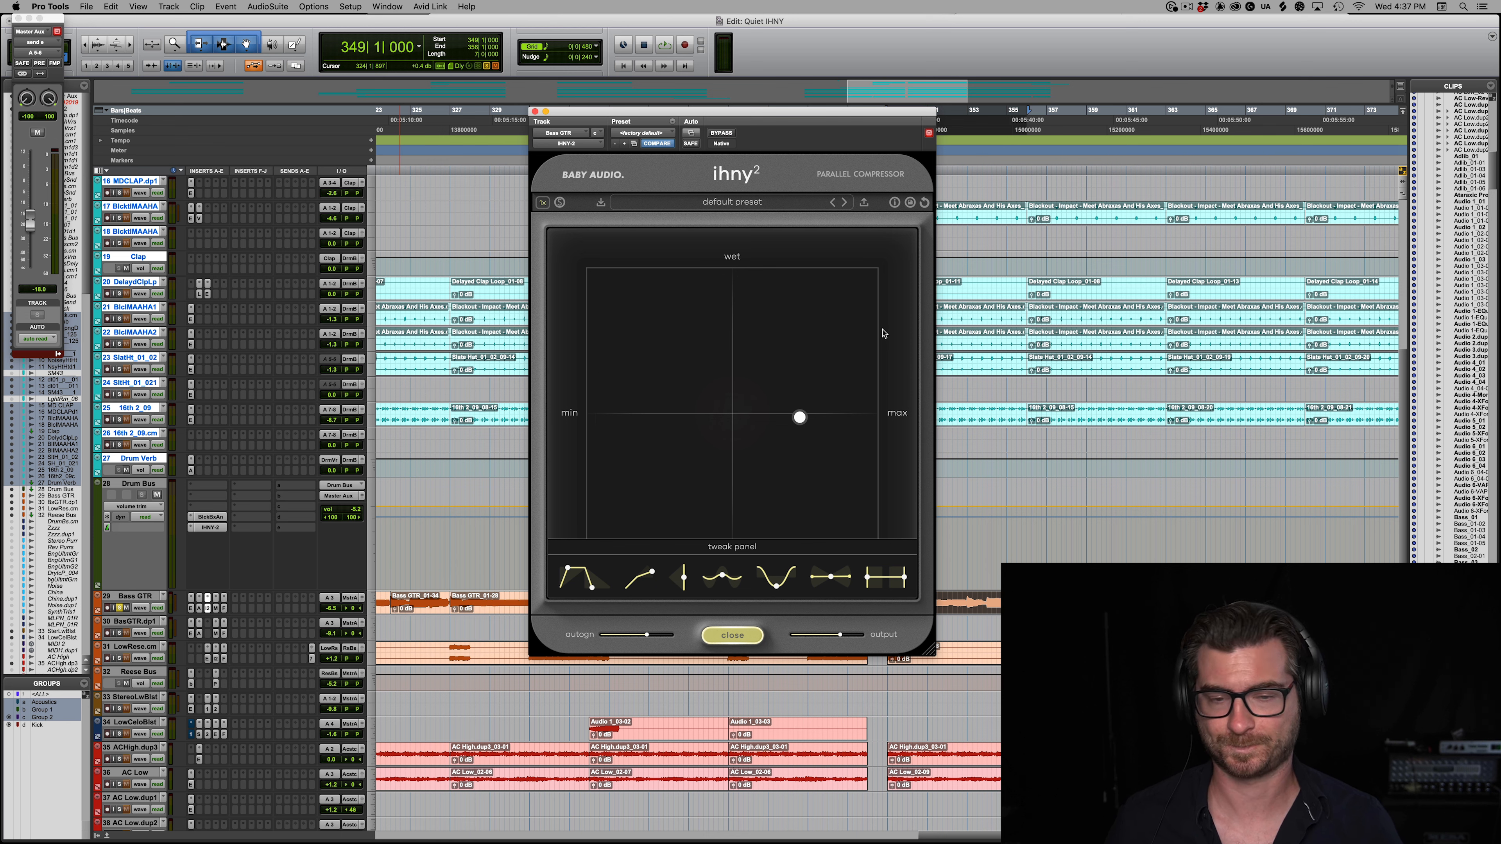
Step: Play the bass guitar with only the compressed signal soloed at 100% wet, and set the attack to 1 ms
key("space")
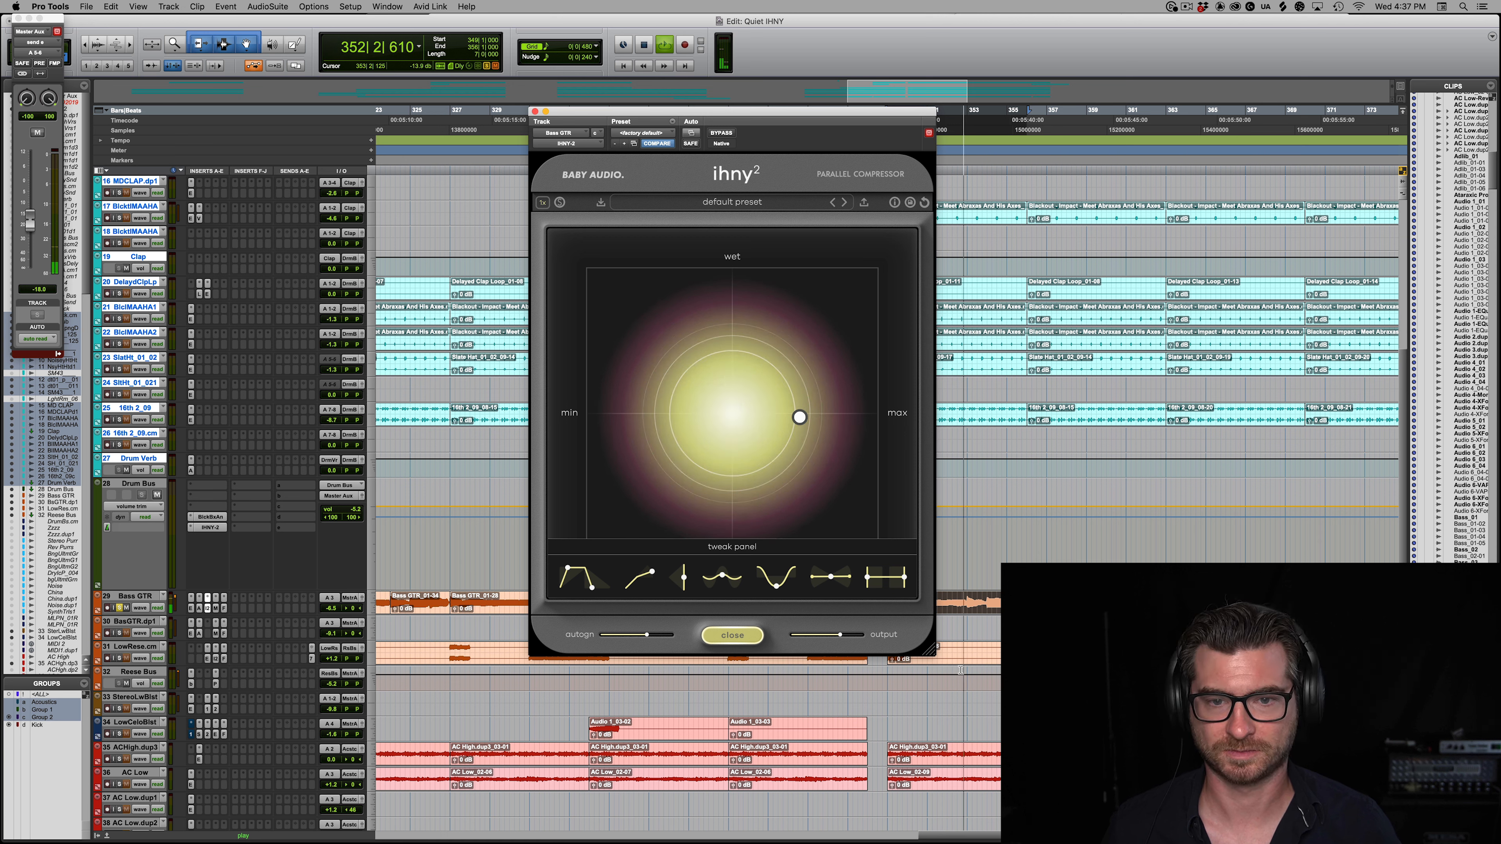
left_click(559, 203)
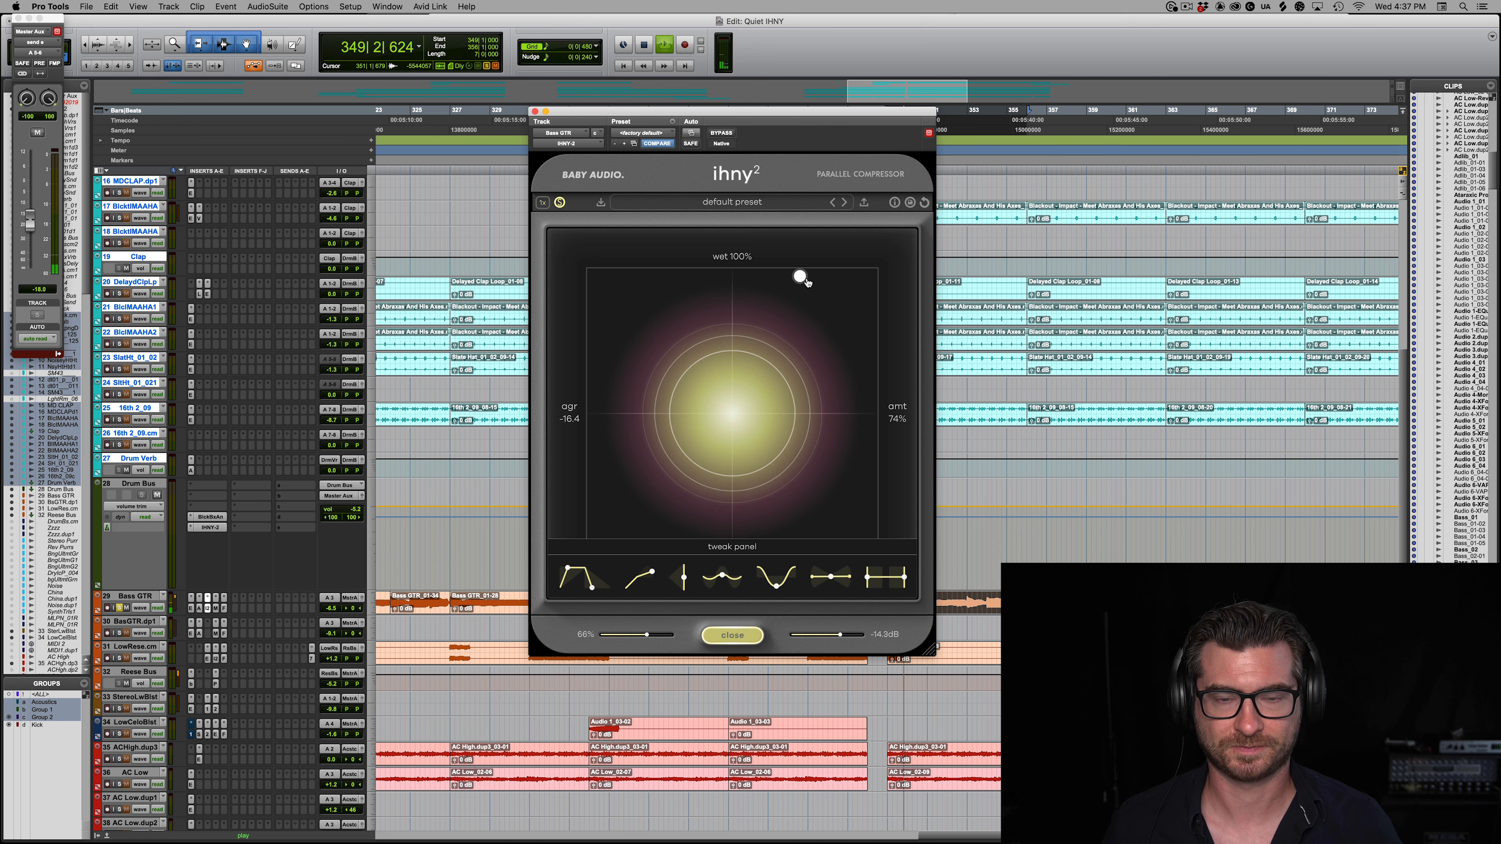
left_click_drag(726, 576, 728, 561)
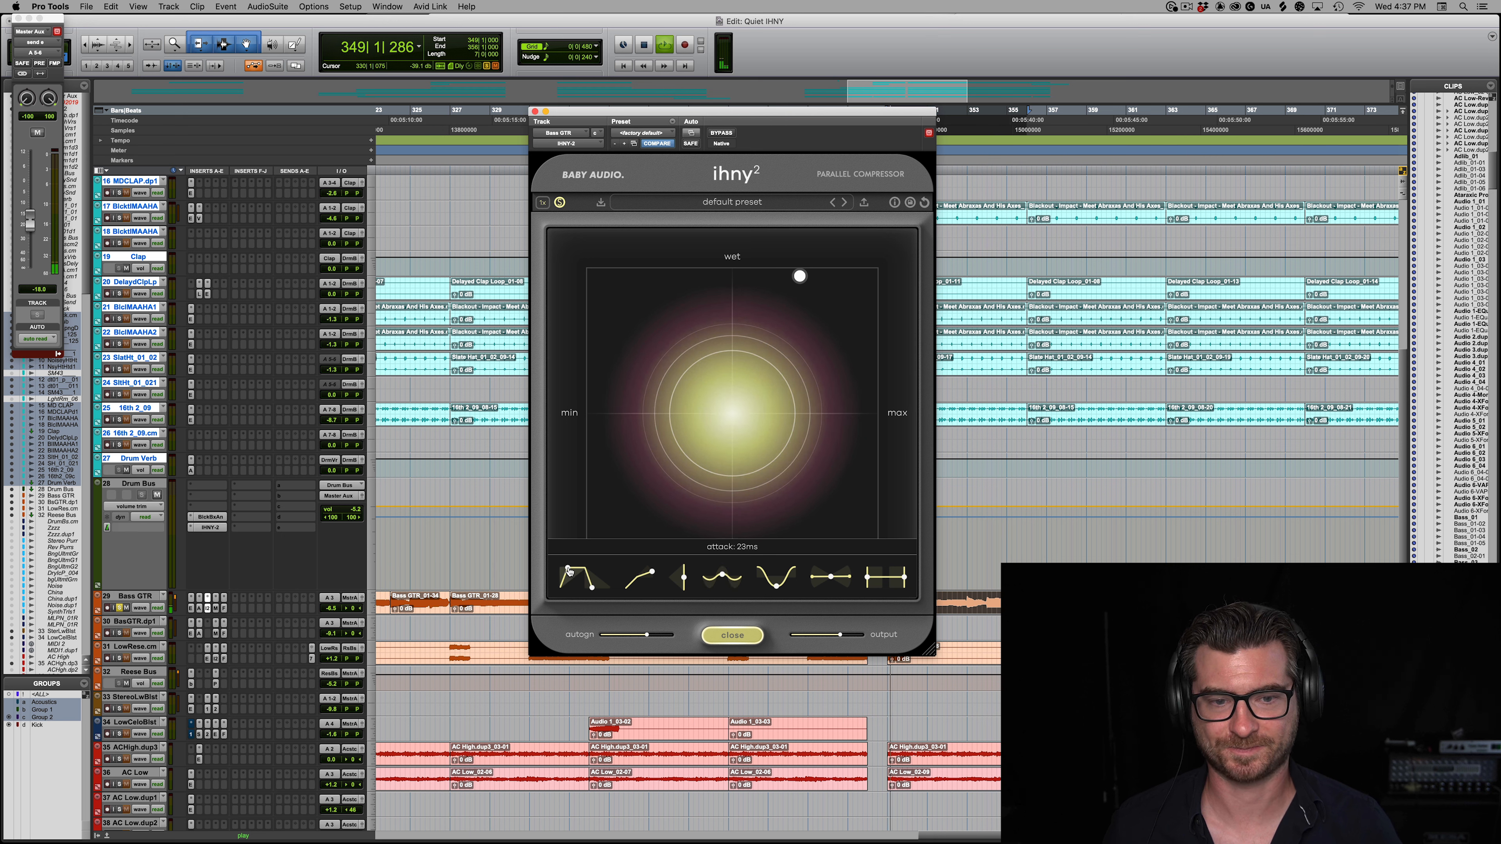
left_click_drag(534, 567, 489, 562)
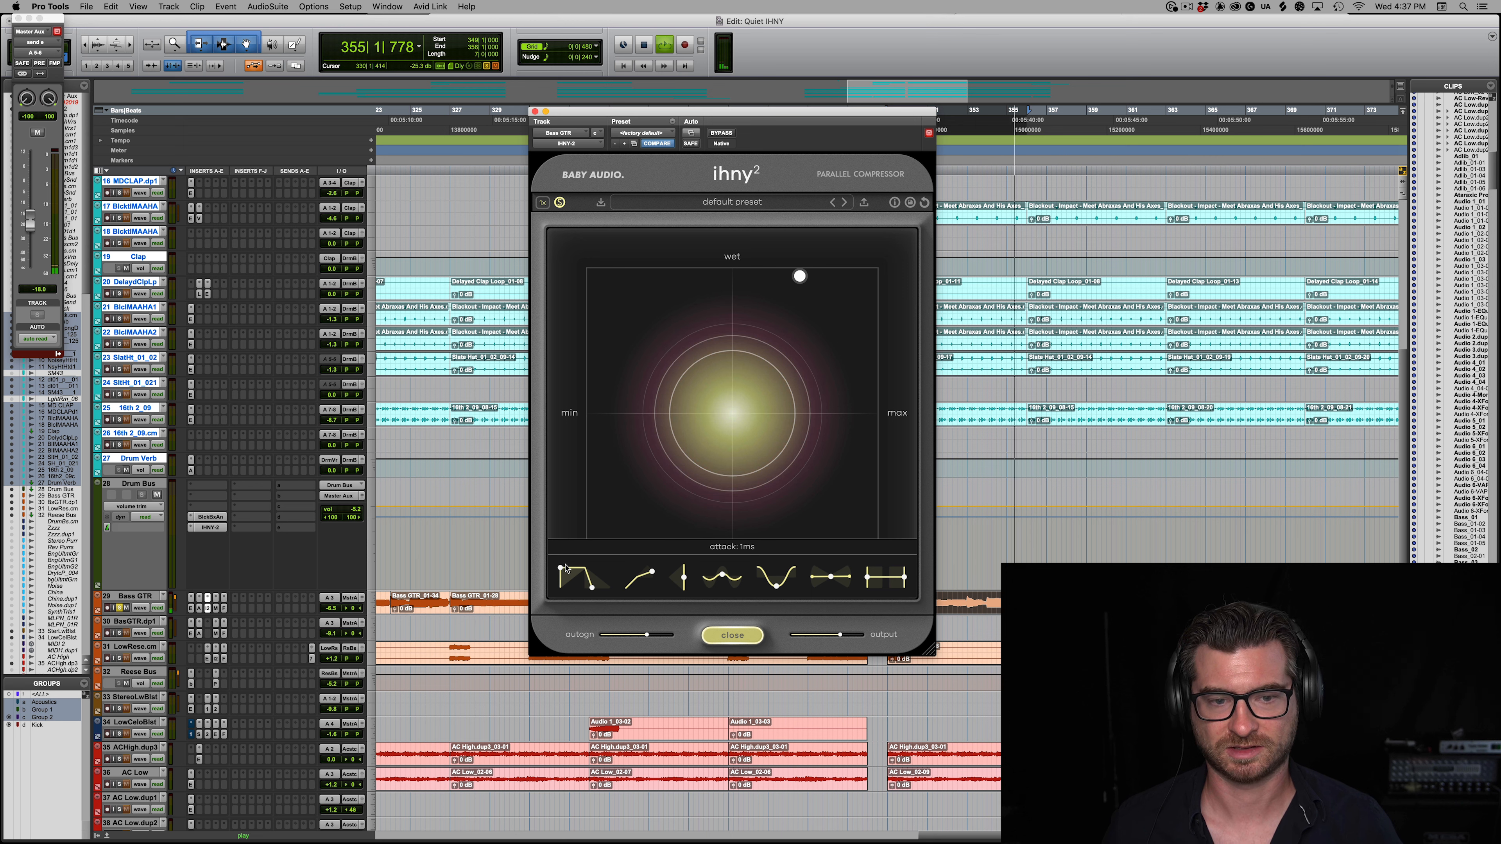
left_click_drag(566, 565, 565, 566)
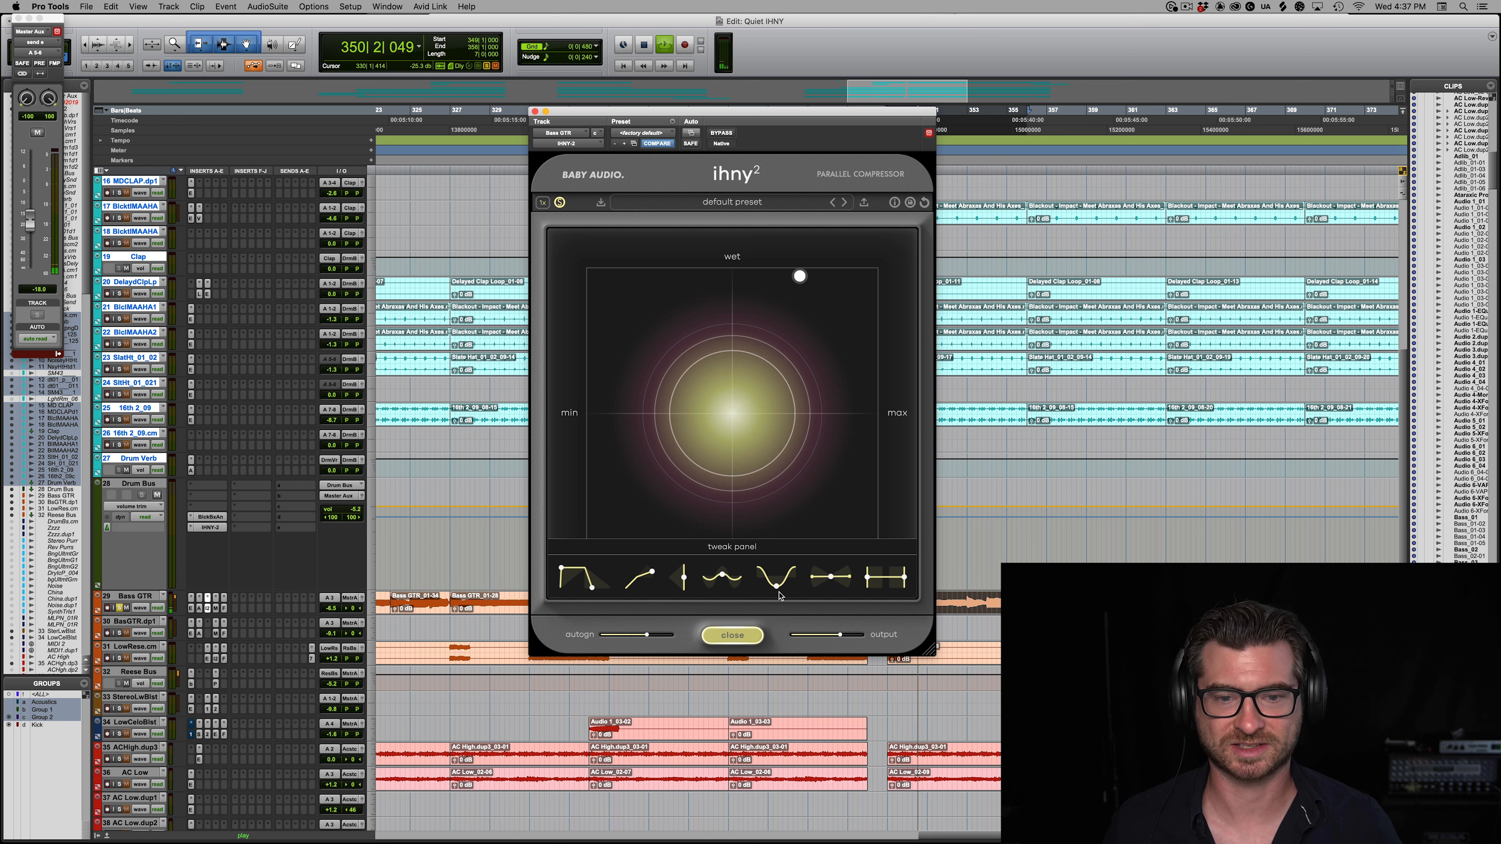
Step: Turn off the compressor's solo, blend the bass guitar to just under halfway wet, and compare against bypass
left_click_drag(775, 593, 776, 412)
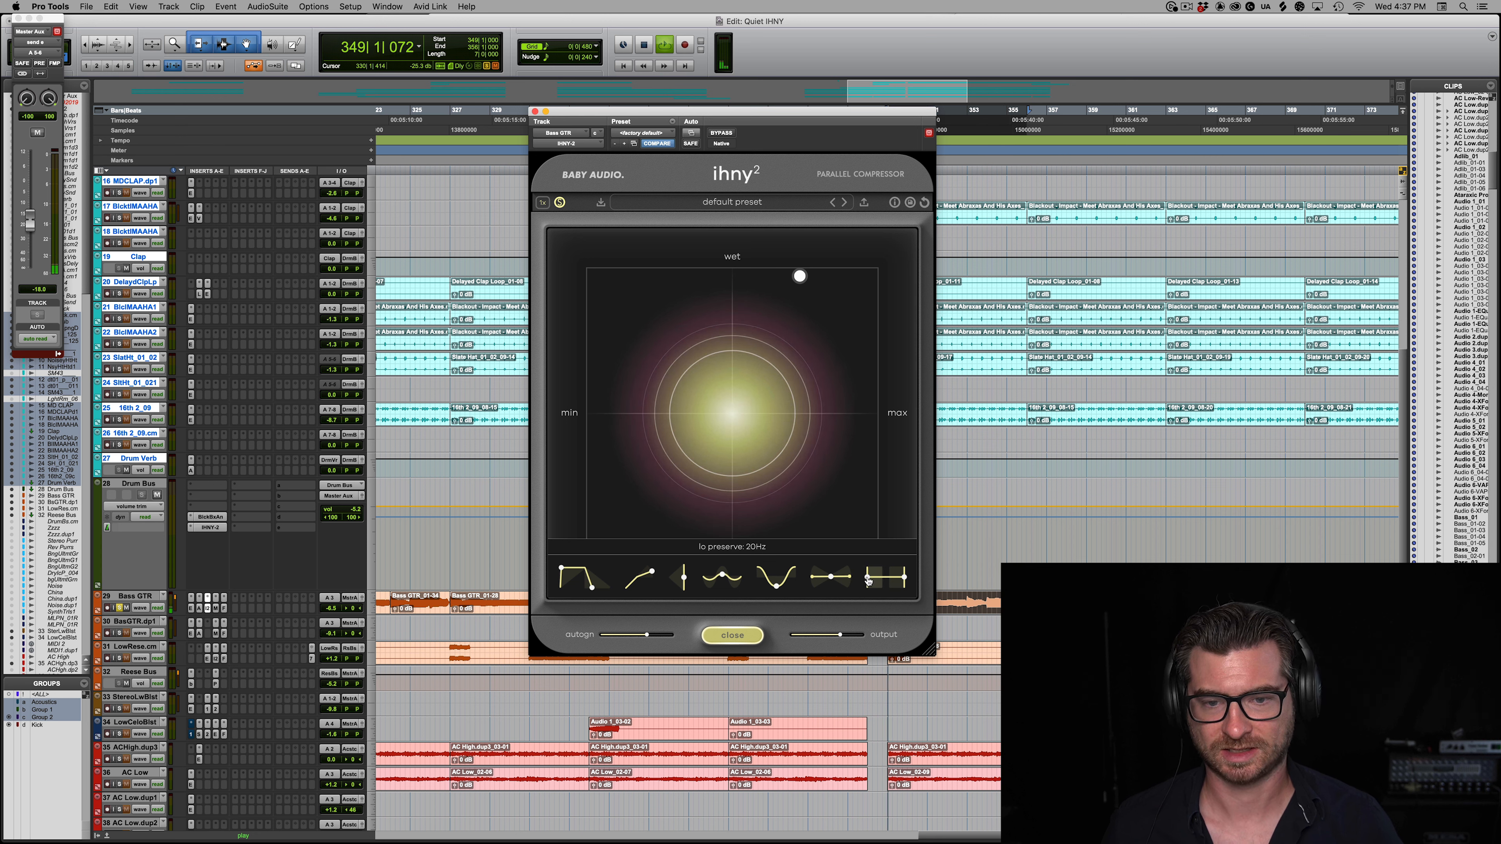
left_click_drag(948, 572, 911, 580)
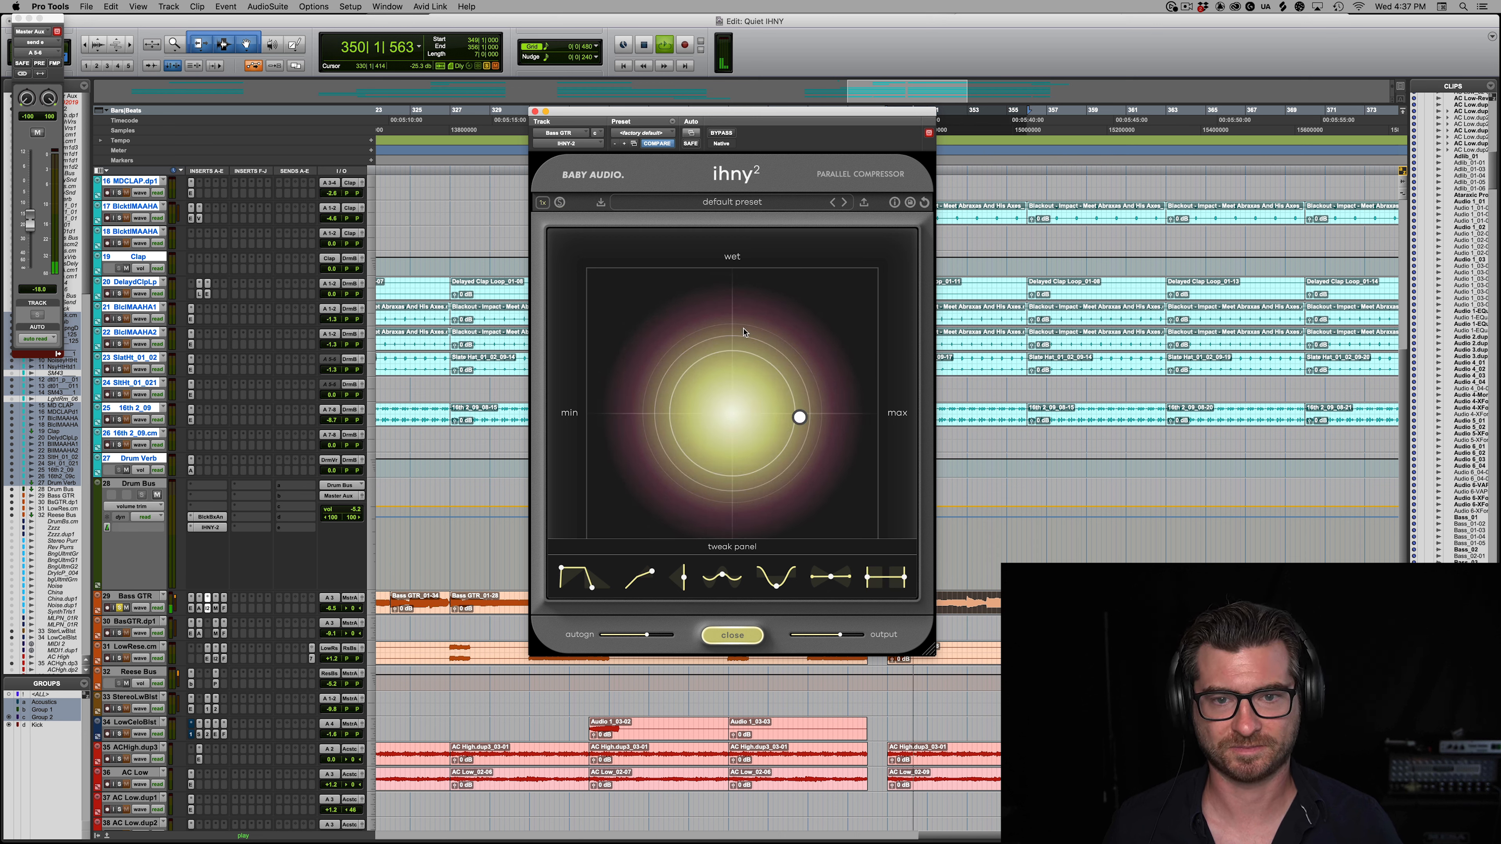
mouse_move(803, 467)
left_mouse_down()
mouse_move(793, 753)
mouse_move(789, 461)
left_mouse_up()
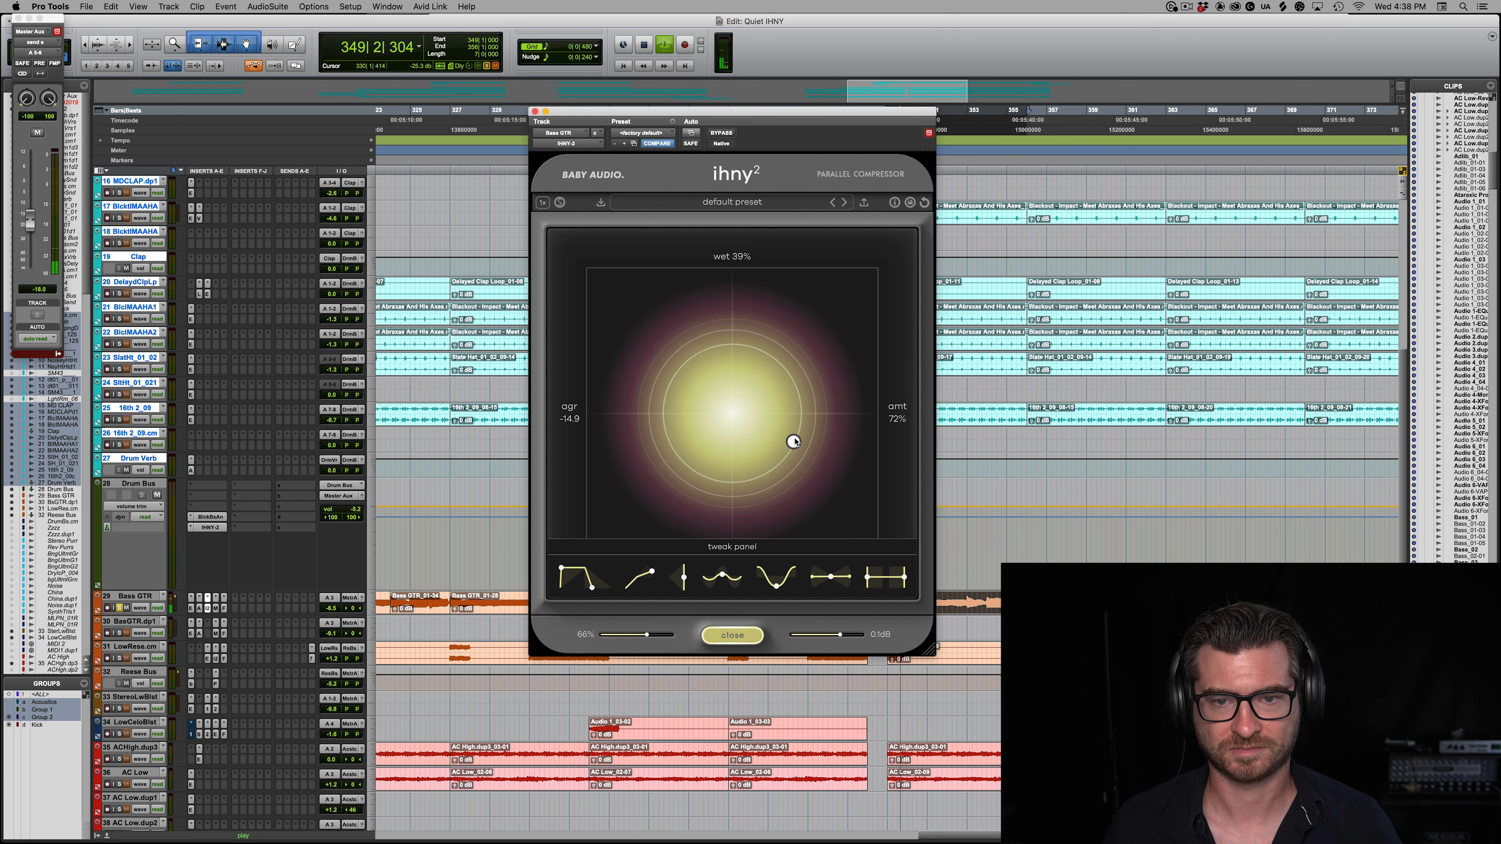
left_click_drag(792, 313, 834, 423)
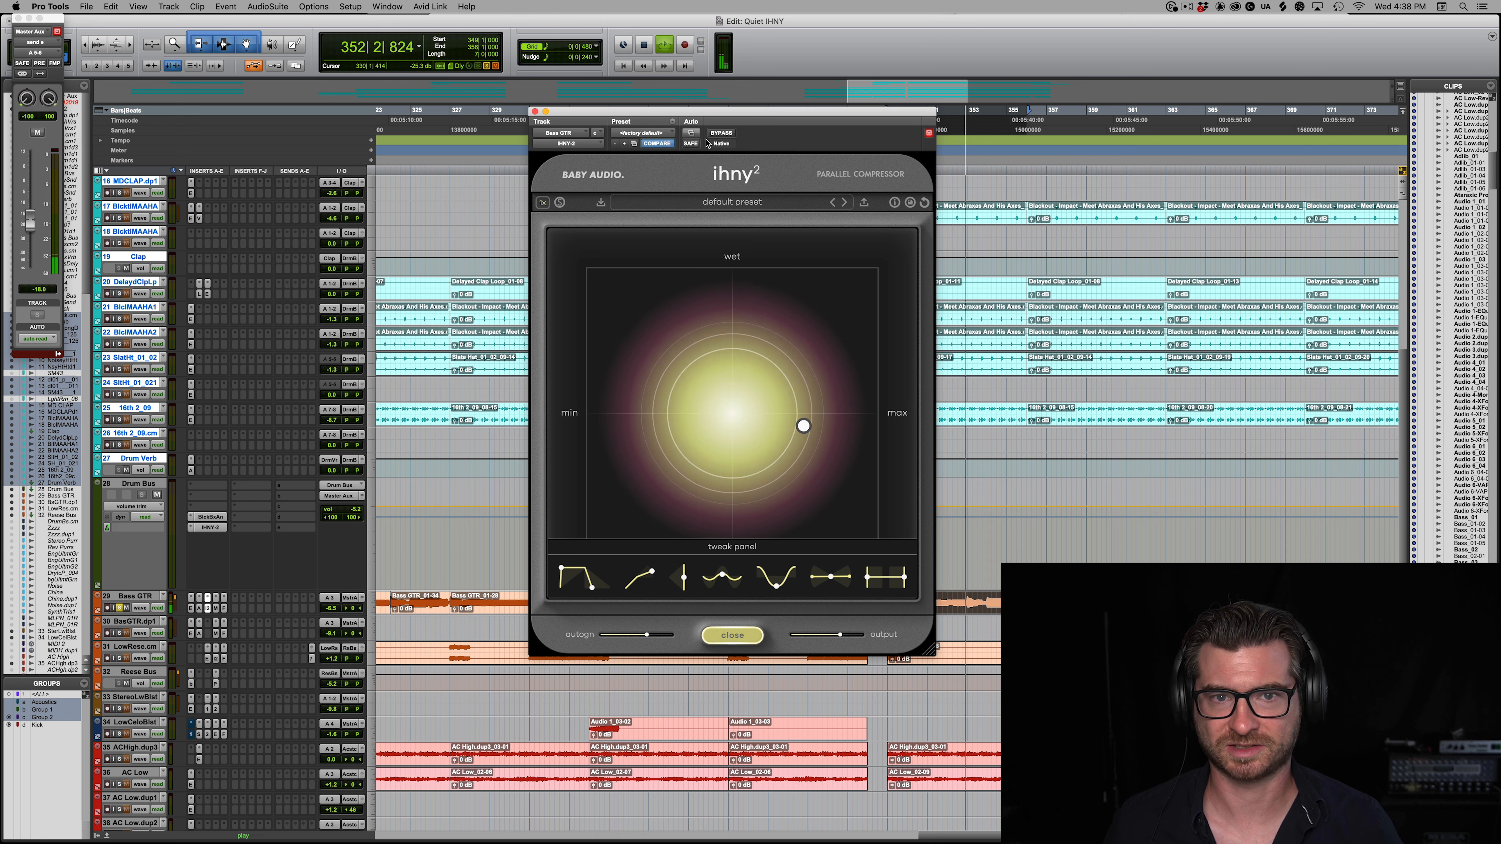
left_click(722, 134)
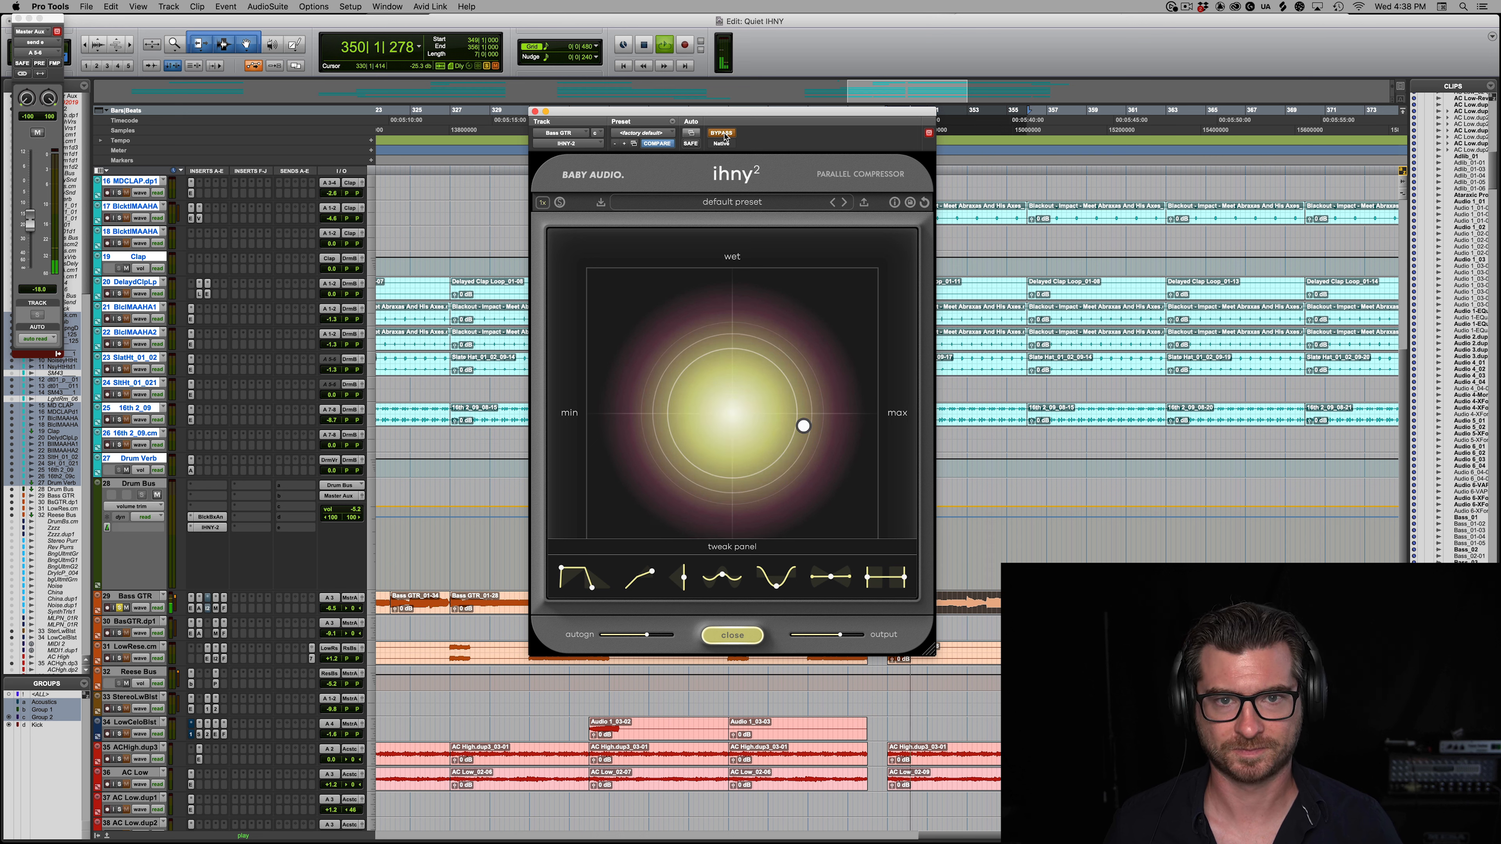
left_click(722, 134)
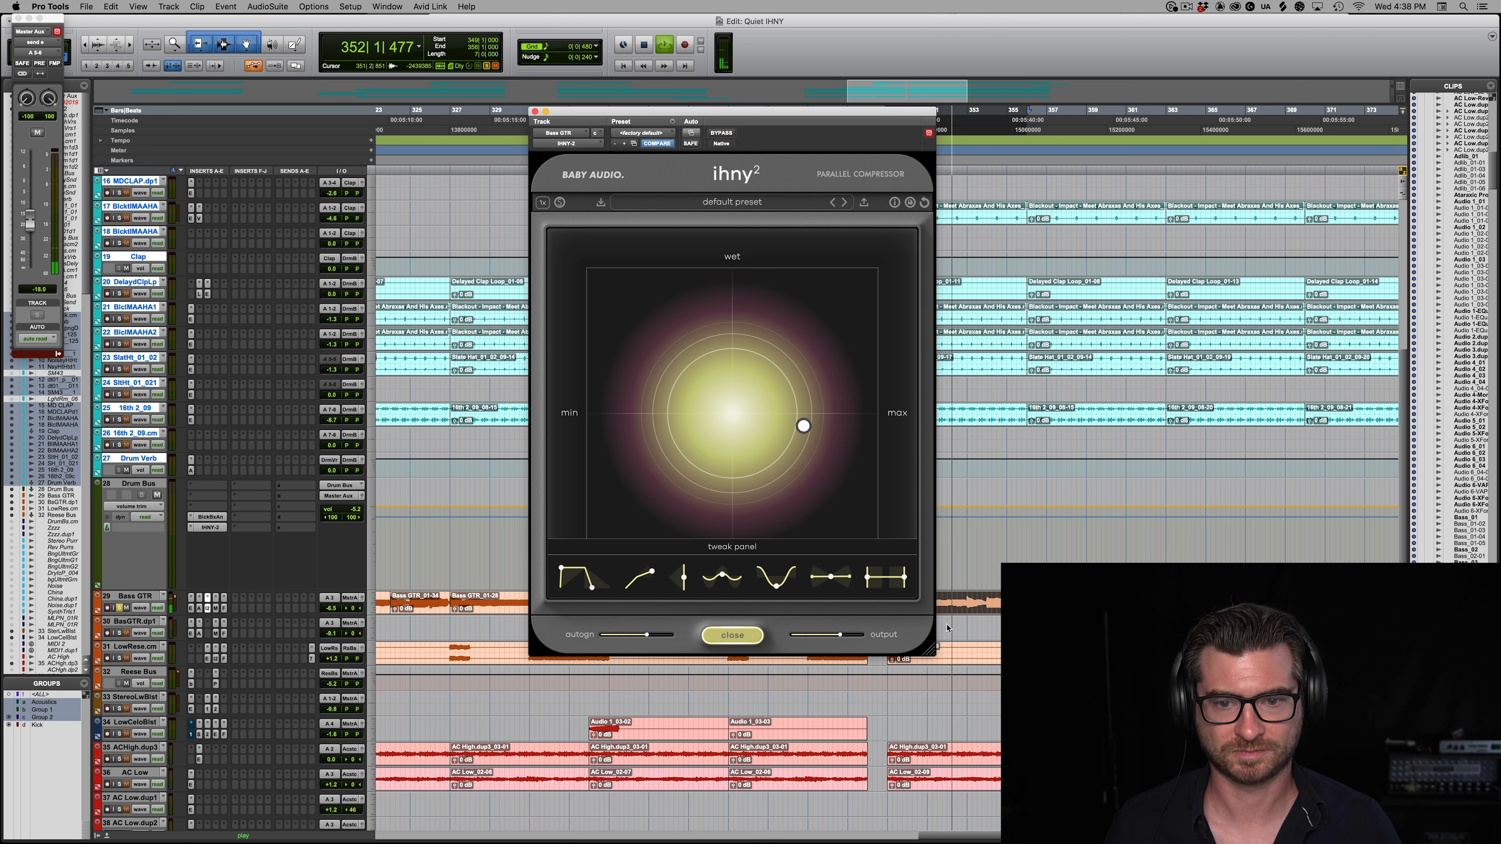
Step: Raise the bass guitar's lo preserve above 20 Hz, nudge the output up slightly, and compare against bypass
mouse_move(869, 584)
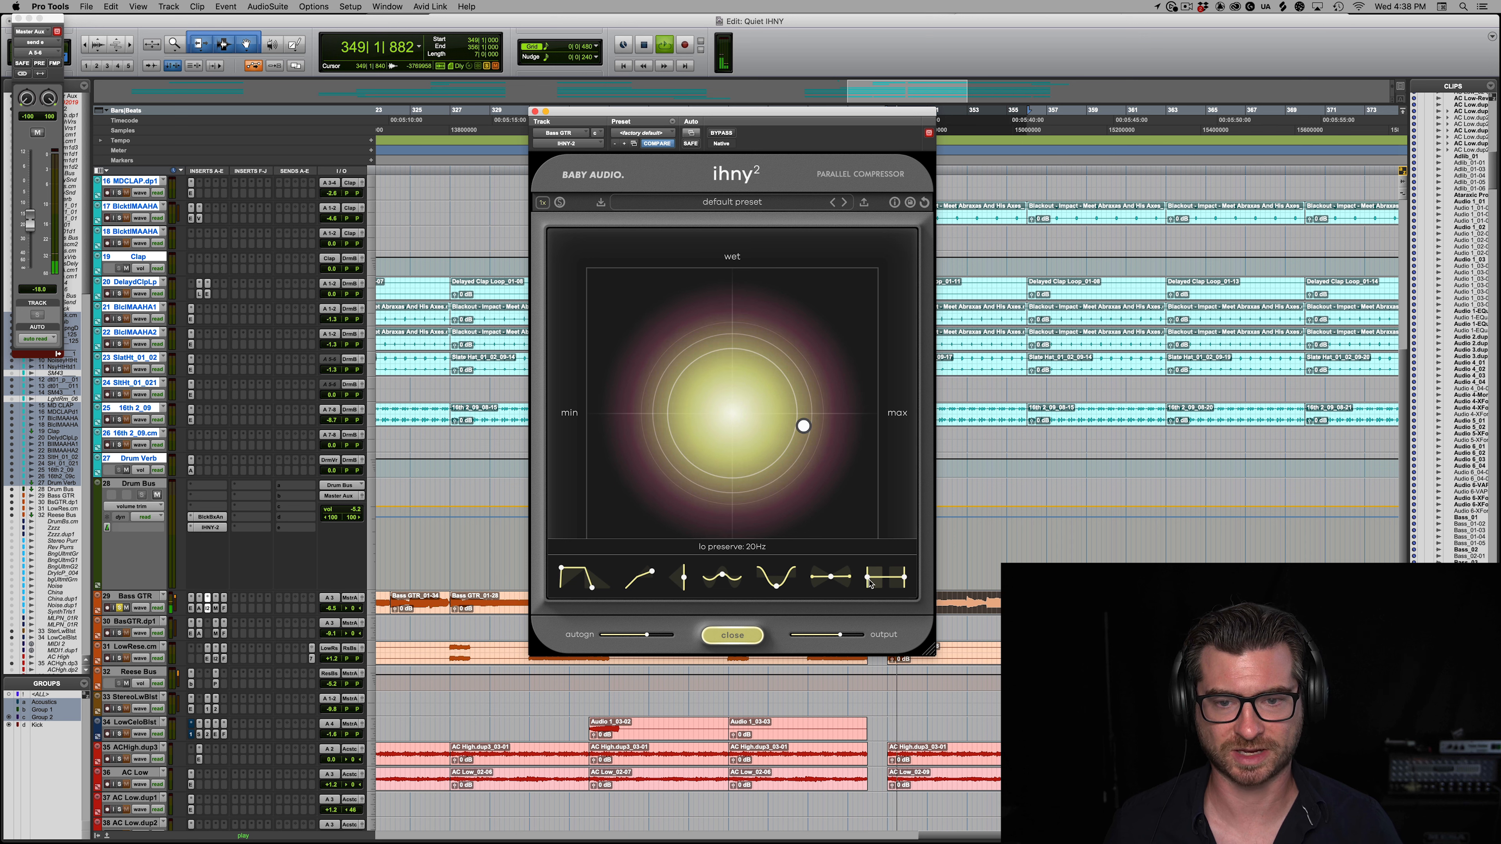
mouse_move(903, 572)
left_mouse_down()
mouse_move(944, 557)
mouse_move(926, 561)
left_mouse_up()
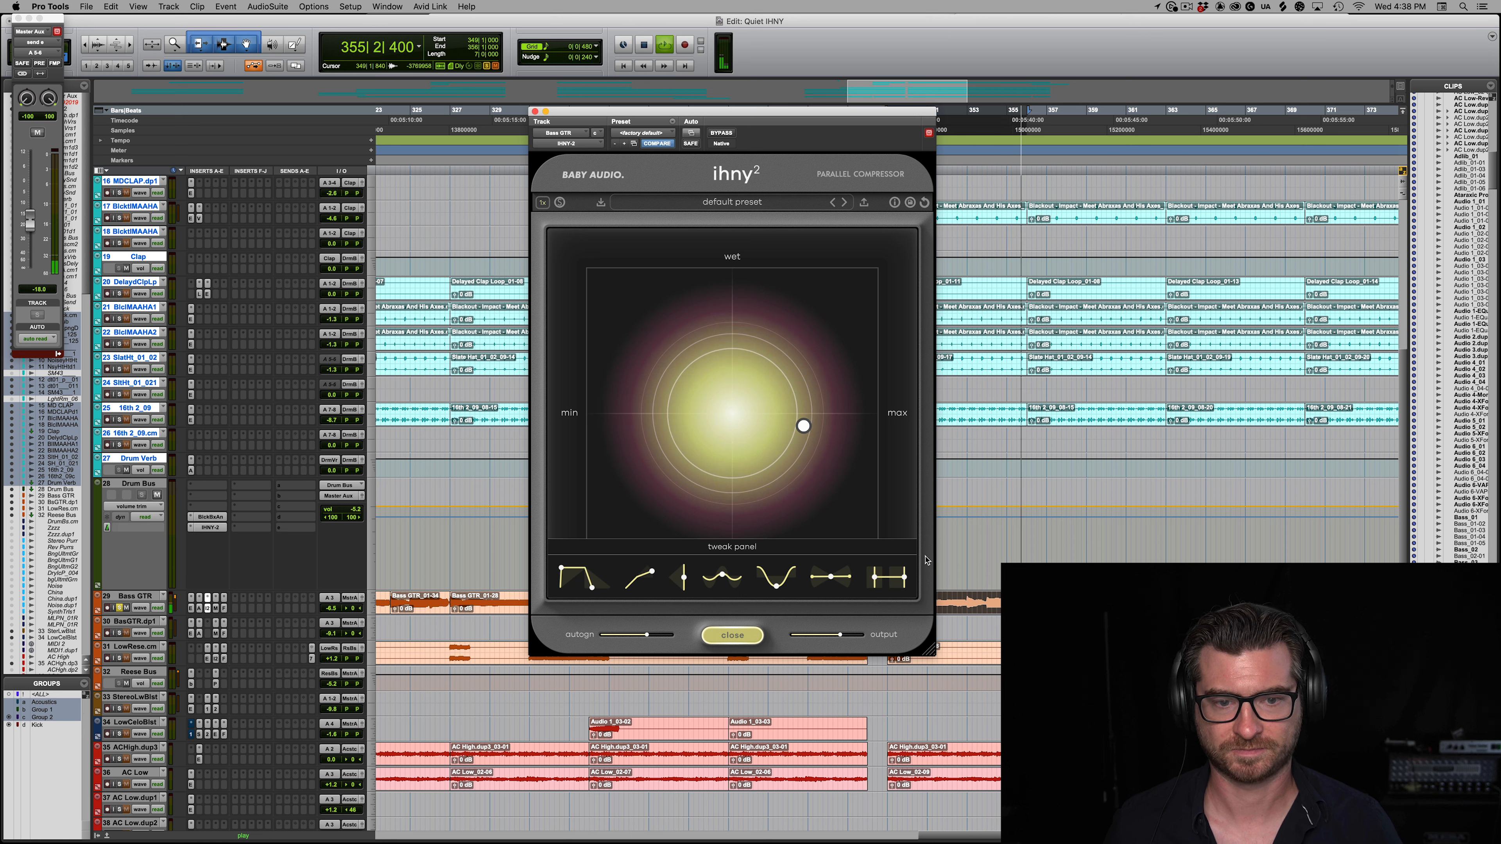
left_click(721, 134)
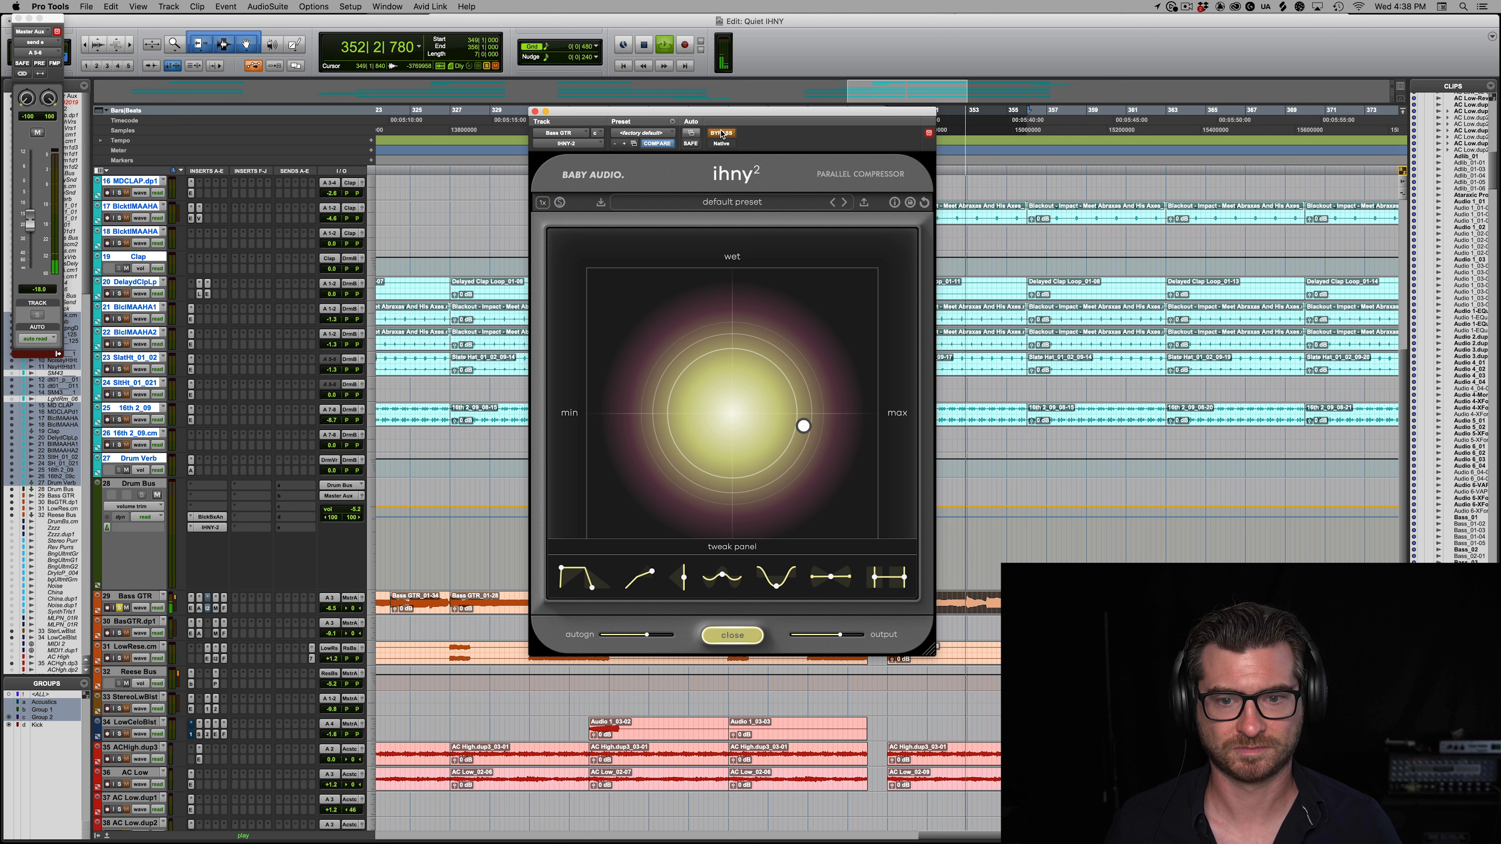
left_click(721, 134)
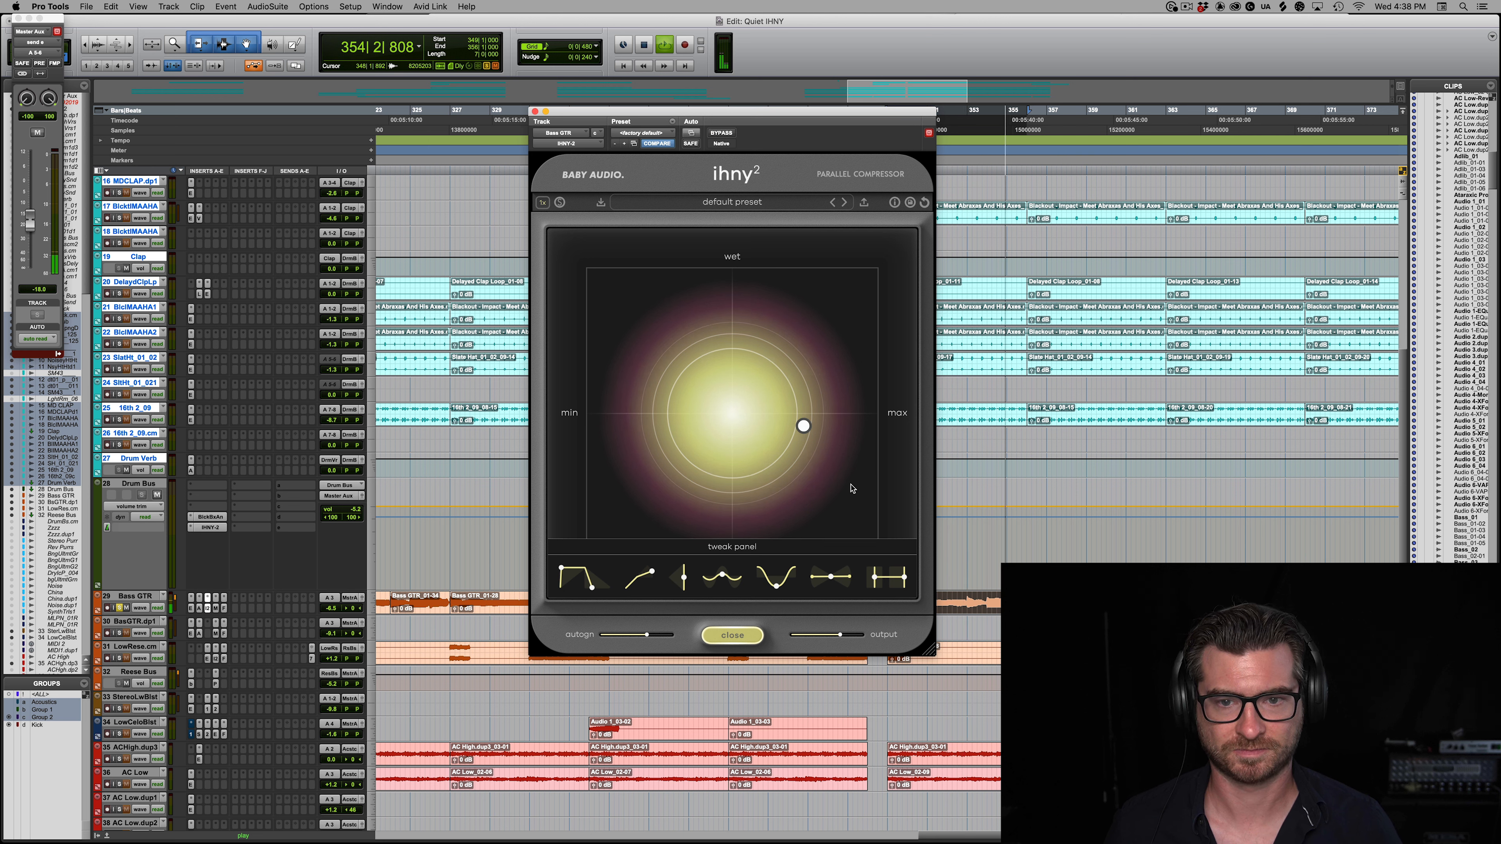
left_click_drag(839, 635, 845, 635)
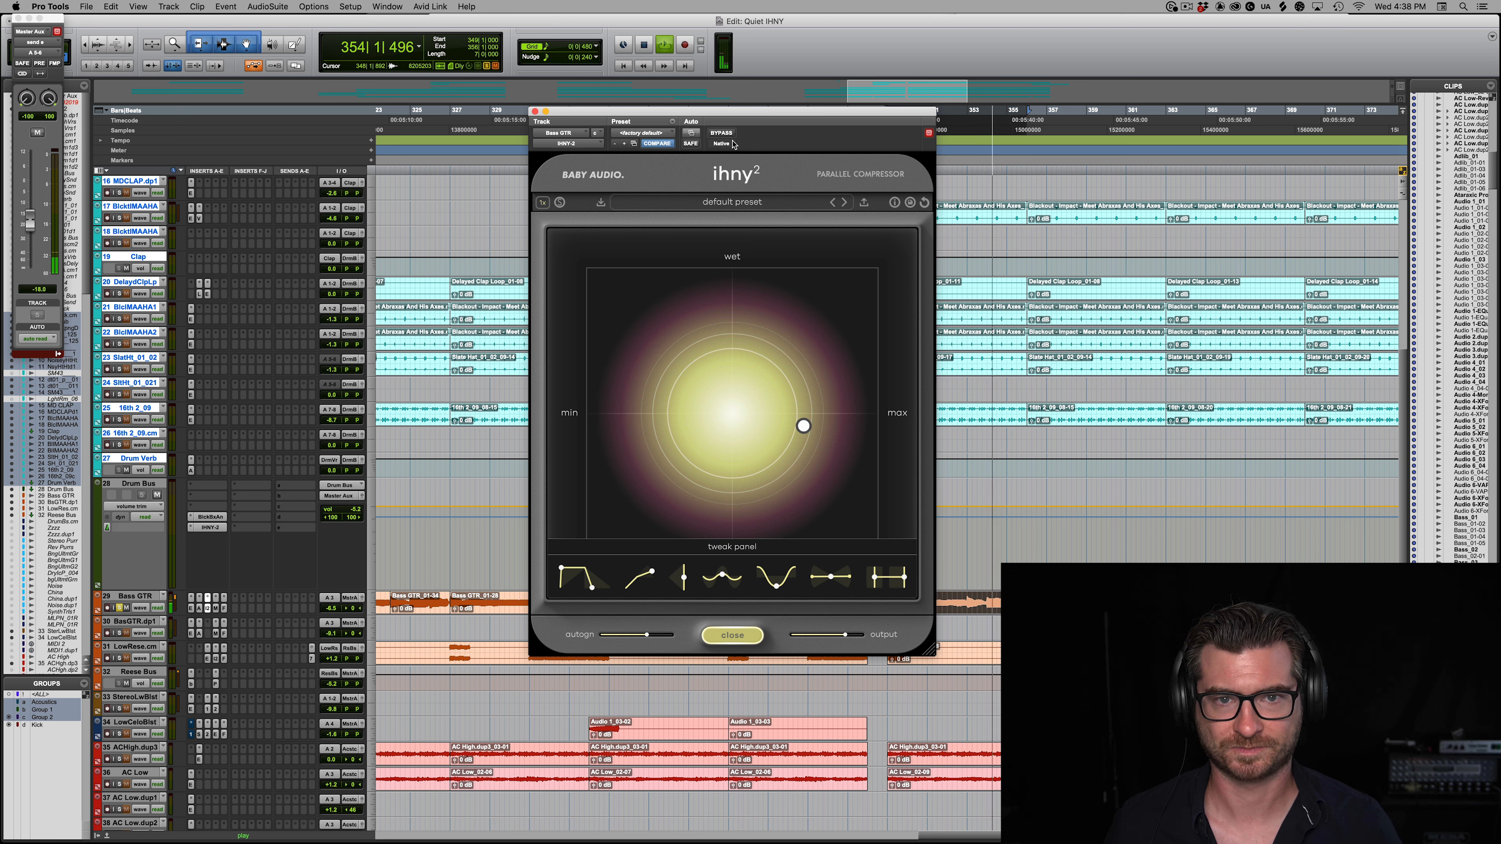
left_click(722, 134)
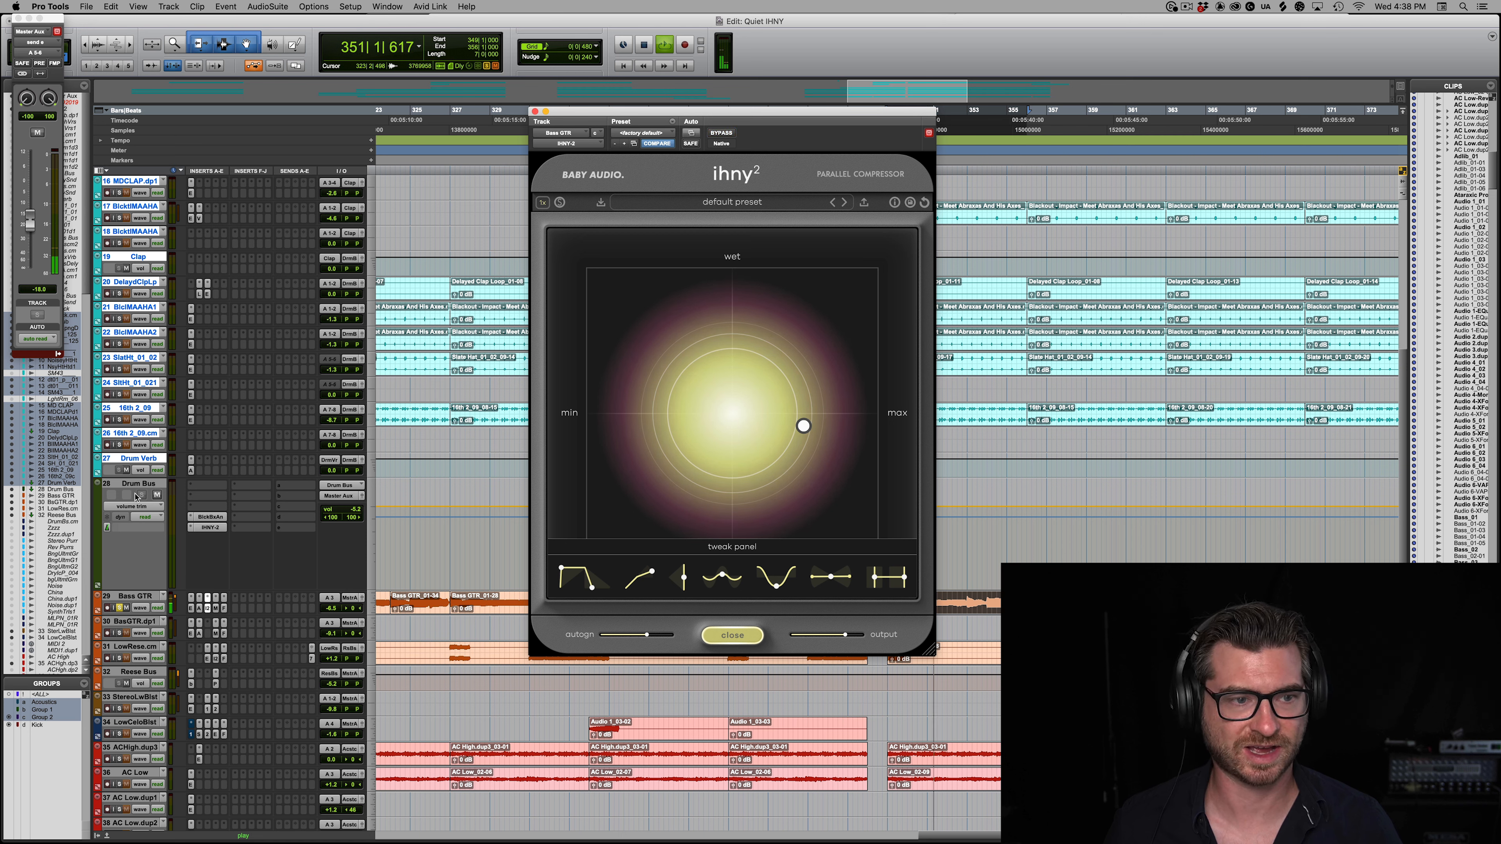
Step: Solo the drum tracks alongside the bass guitar and play them together
key("space")
left_click(119, 446, "alt+shift")
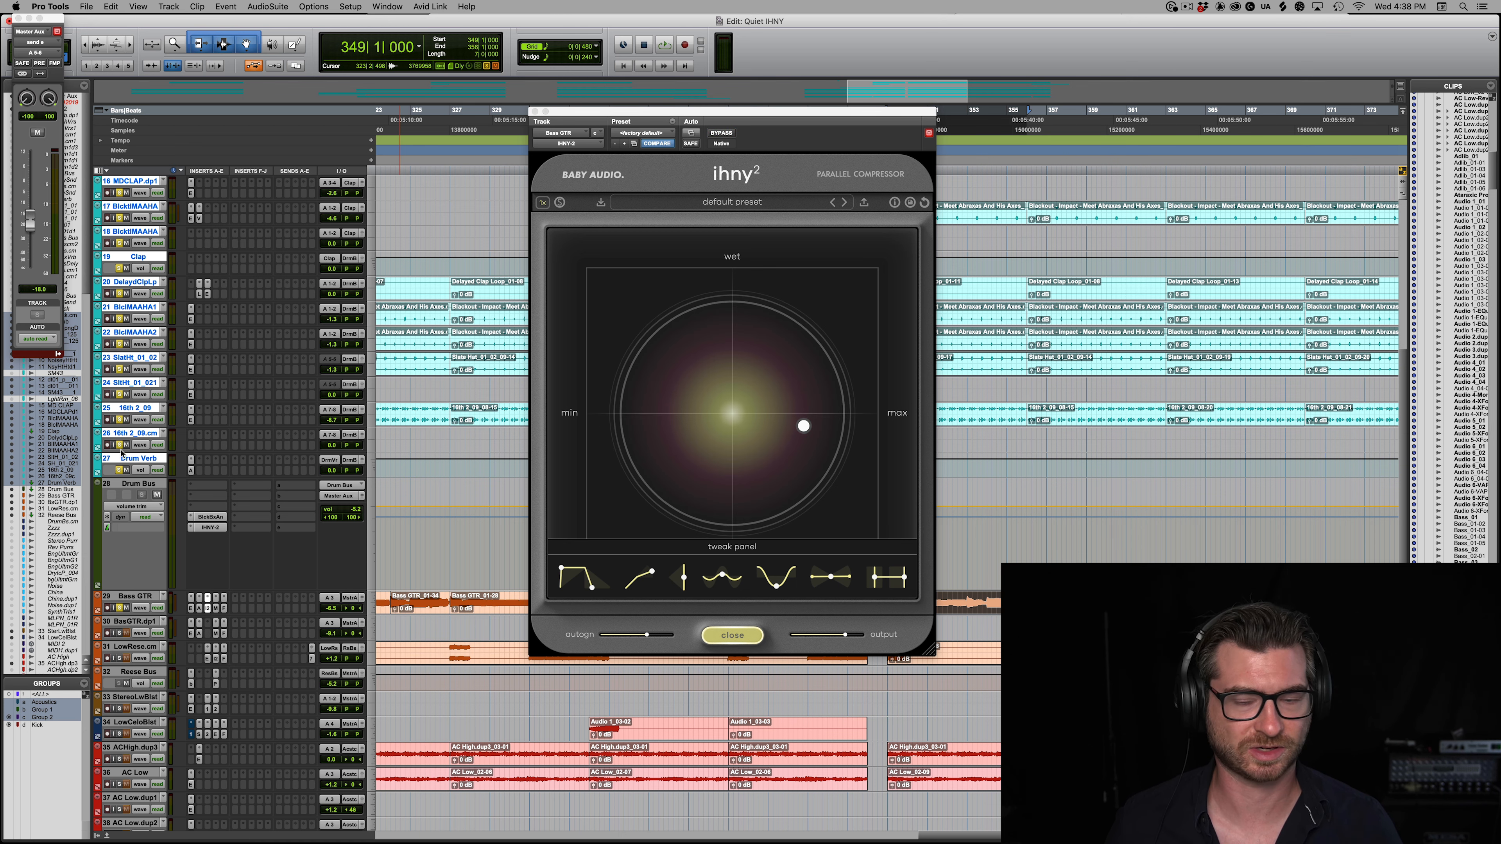
key("space")
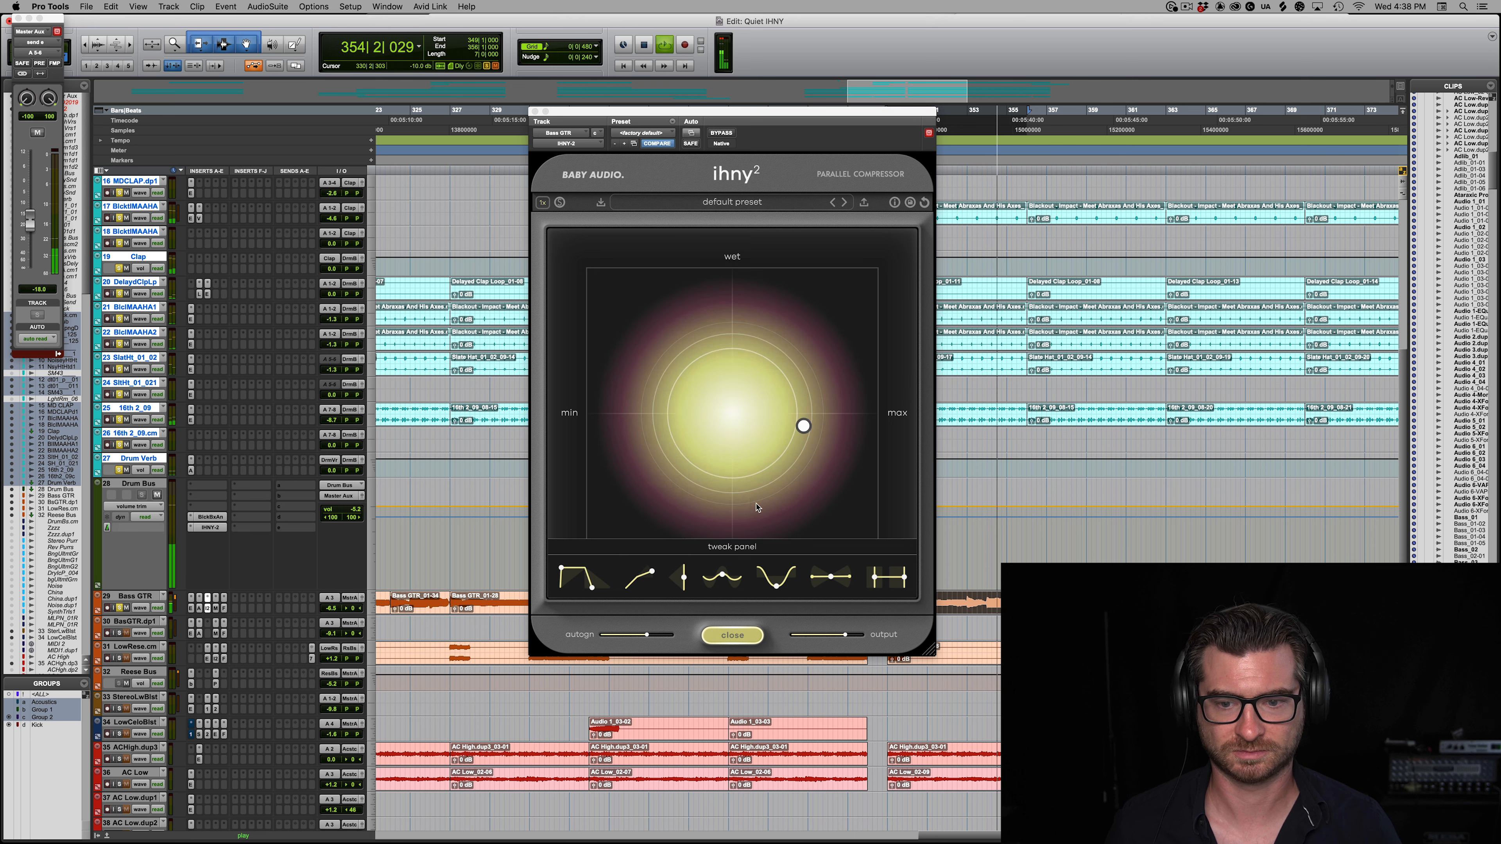
key("space")
Step: Close the bass guitar's compressor, solo the LowRese.cm track, select its passage starting at bar 327, and open its IHNY-2
left_click(534, 111)
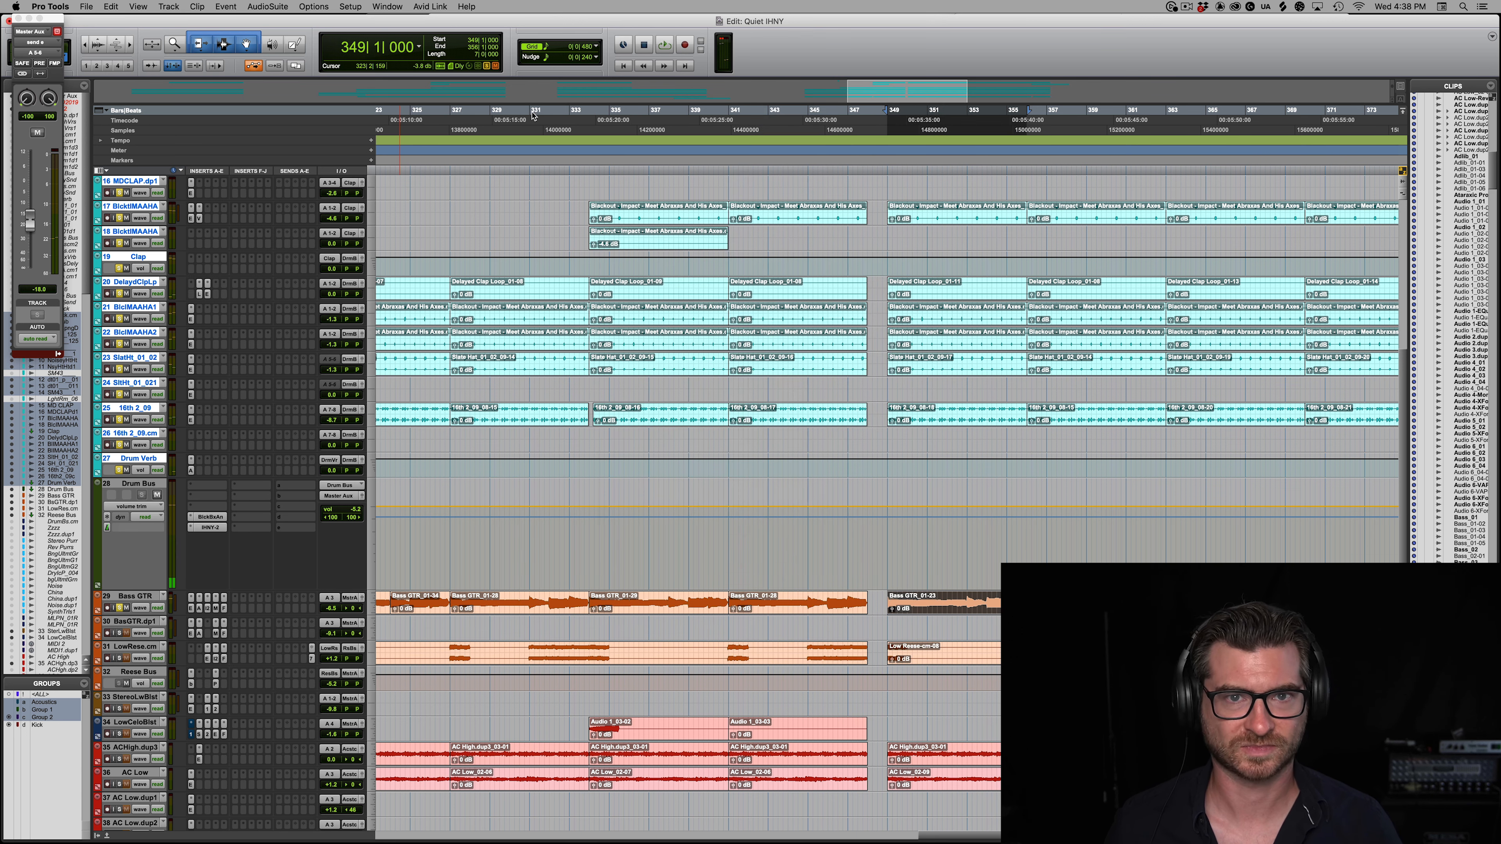
left_click(964, 660)
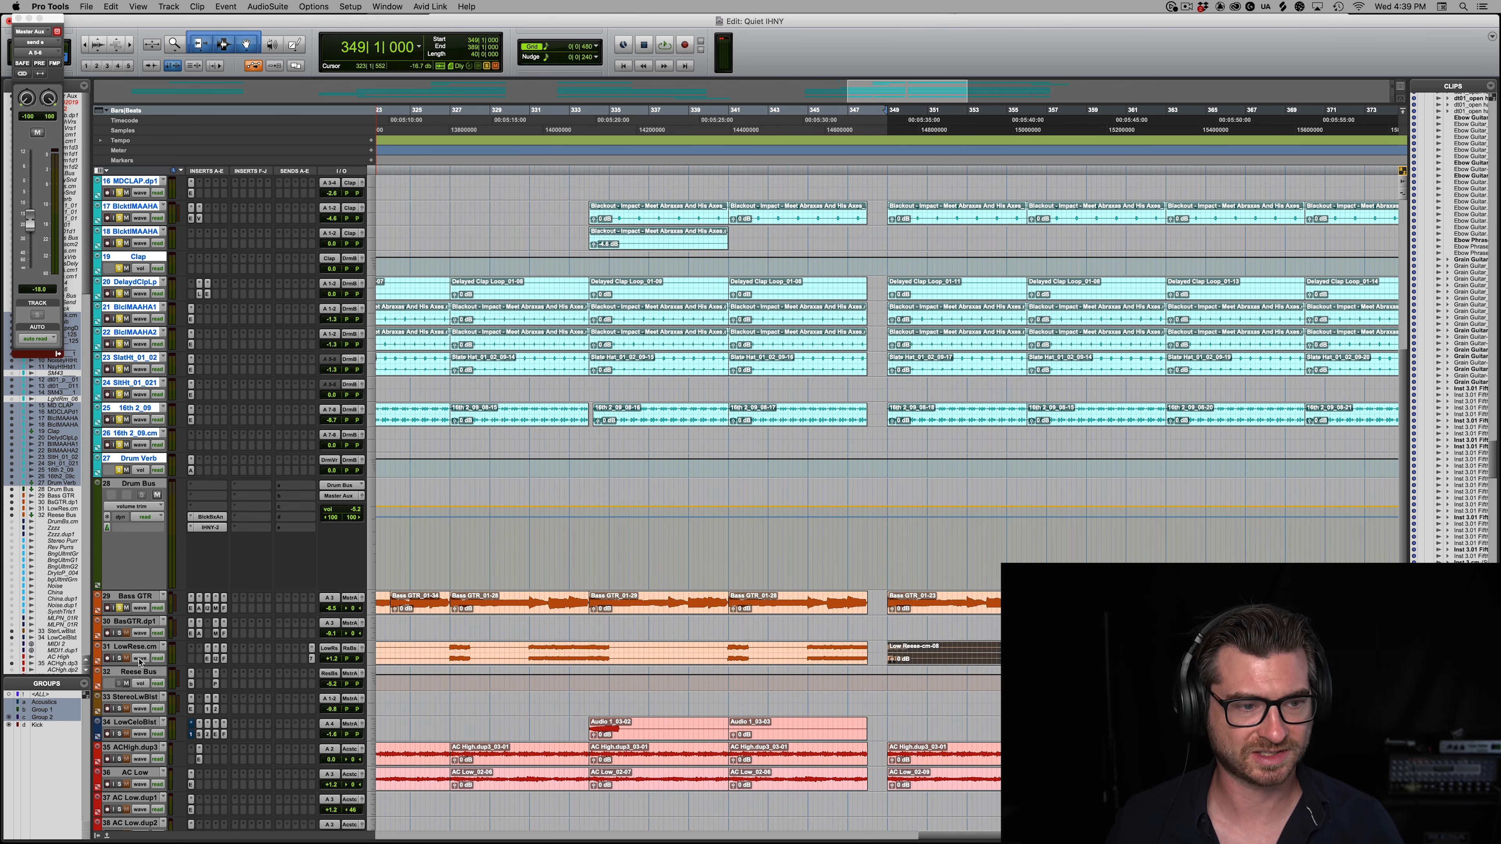
left_click(121, 660, "alt")
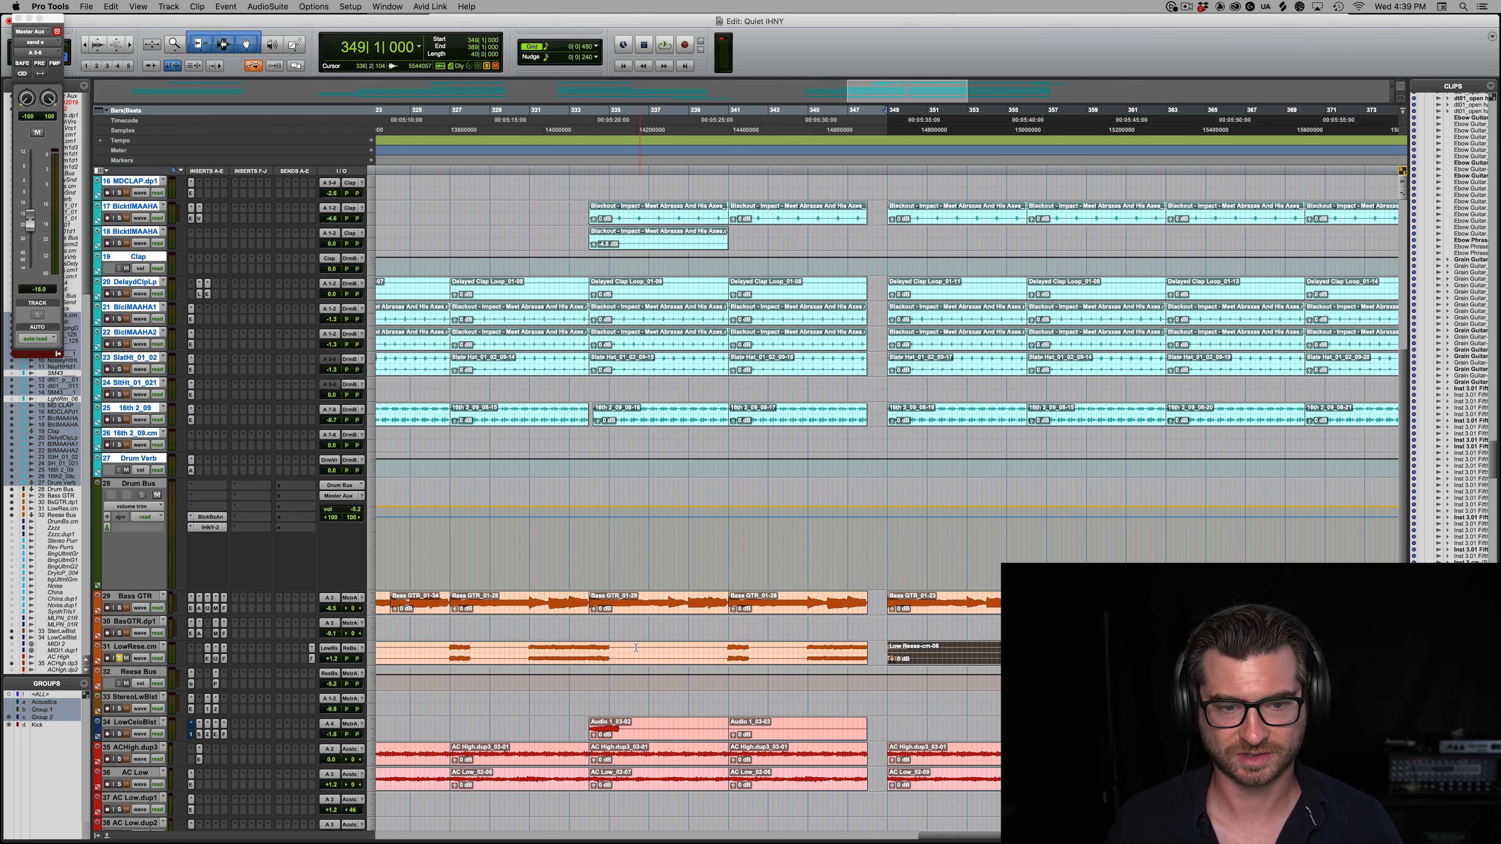
left_click_drag(611, 649, 446, 656)
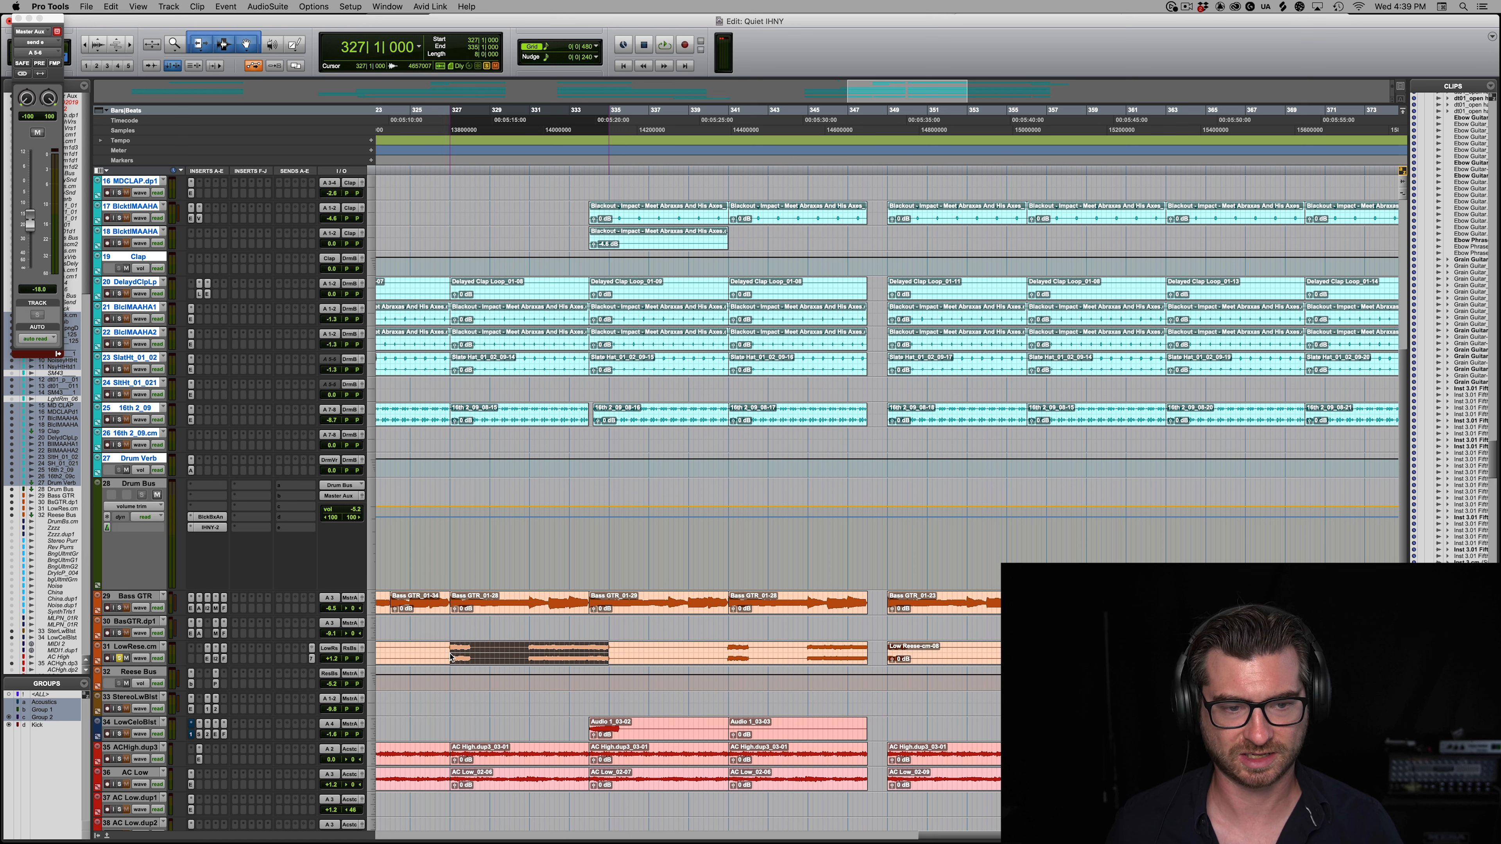
left_click(216, 659)
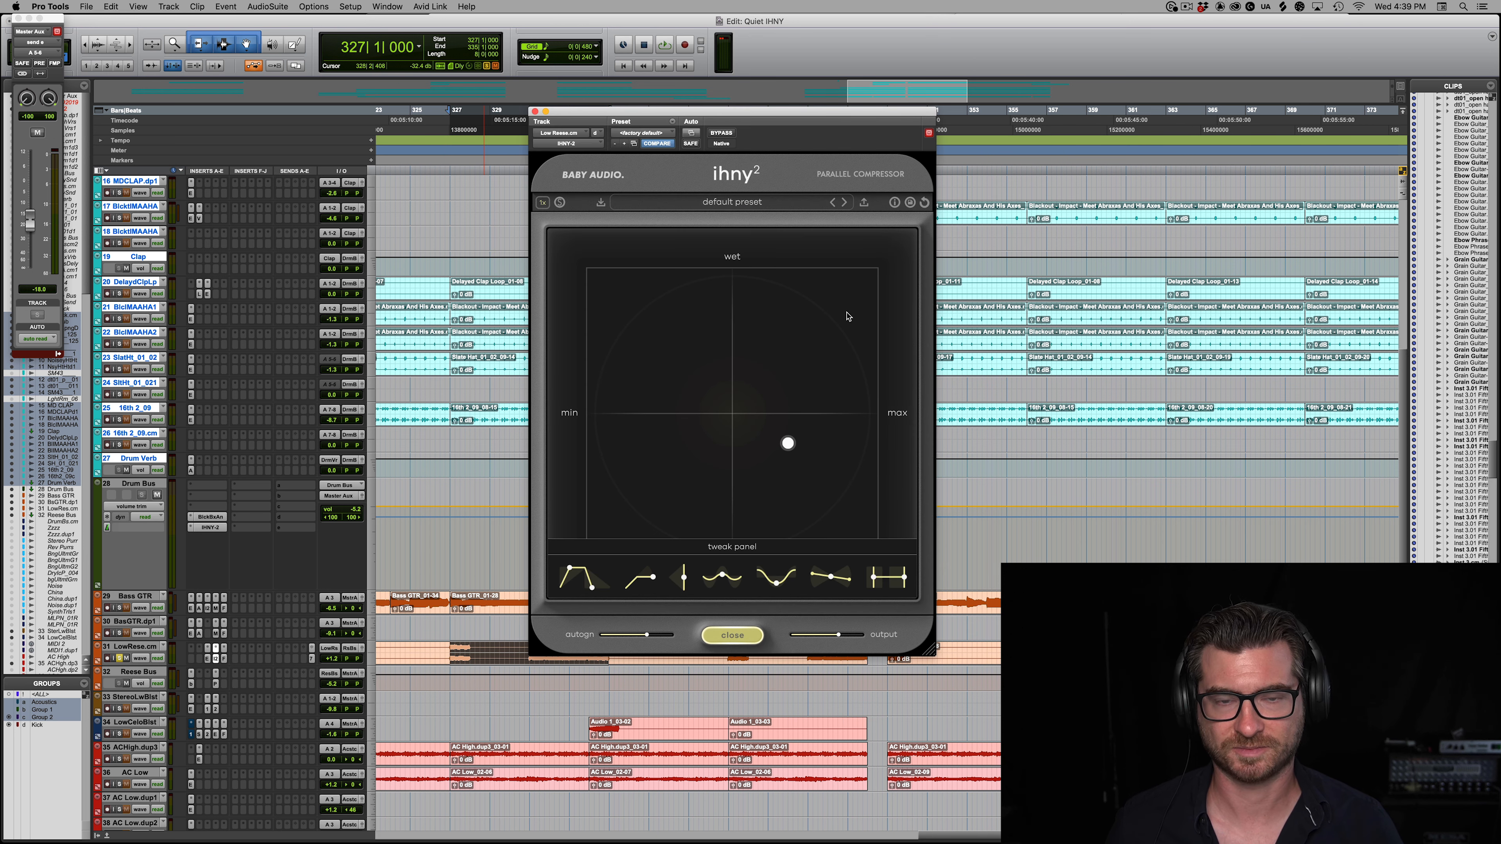
Step: Hide the tweak controls, place the control point at 0% wet and 83% amount, and play the Reese bass
left_click(732, 637)
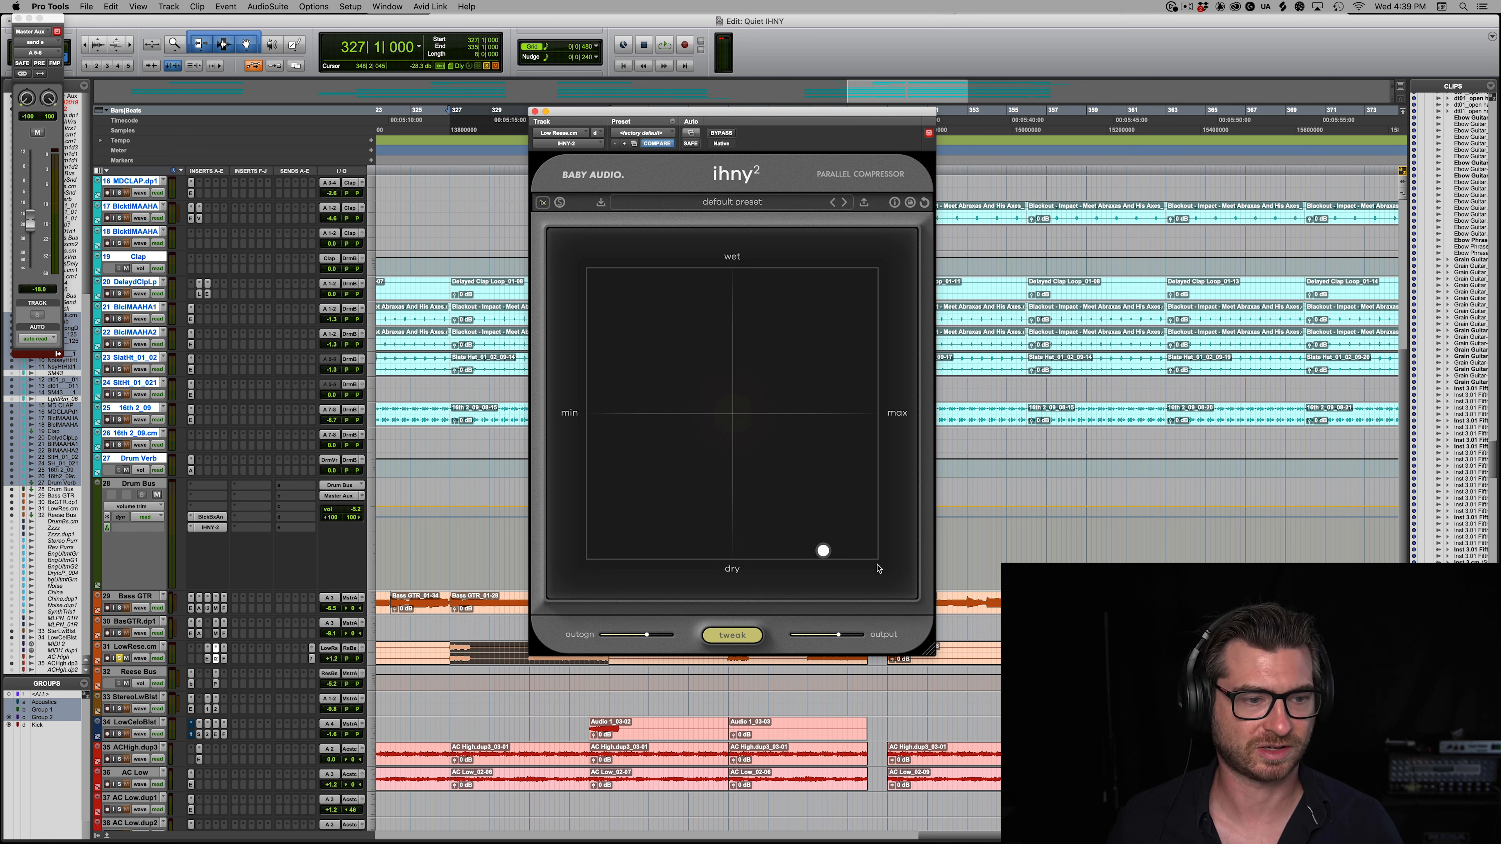
key("space")
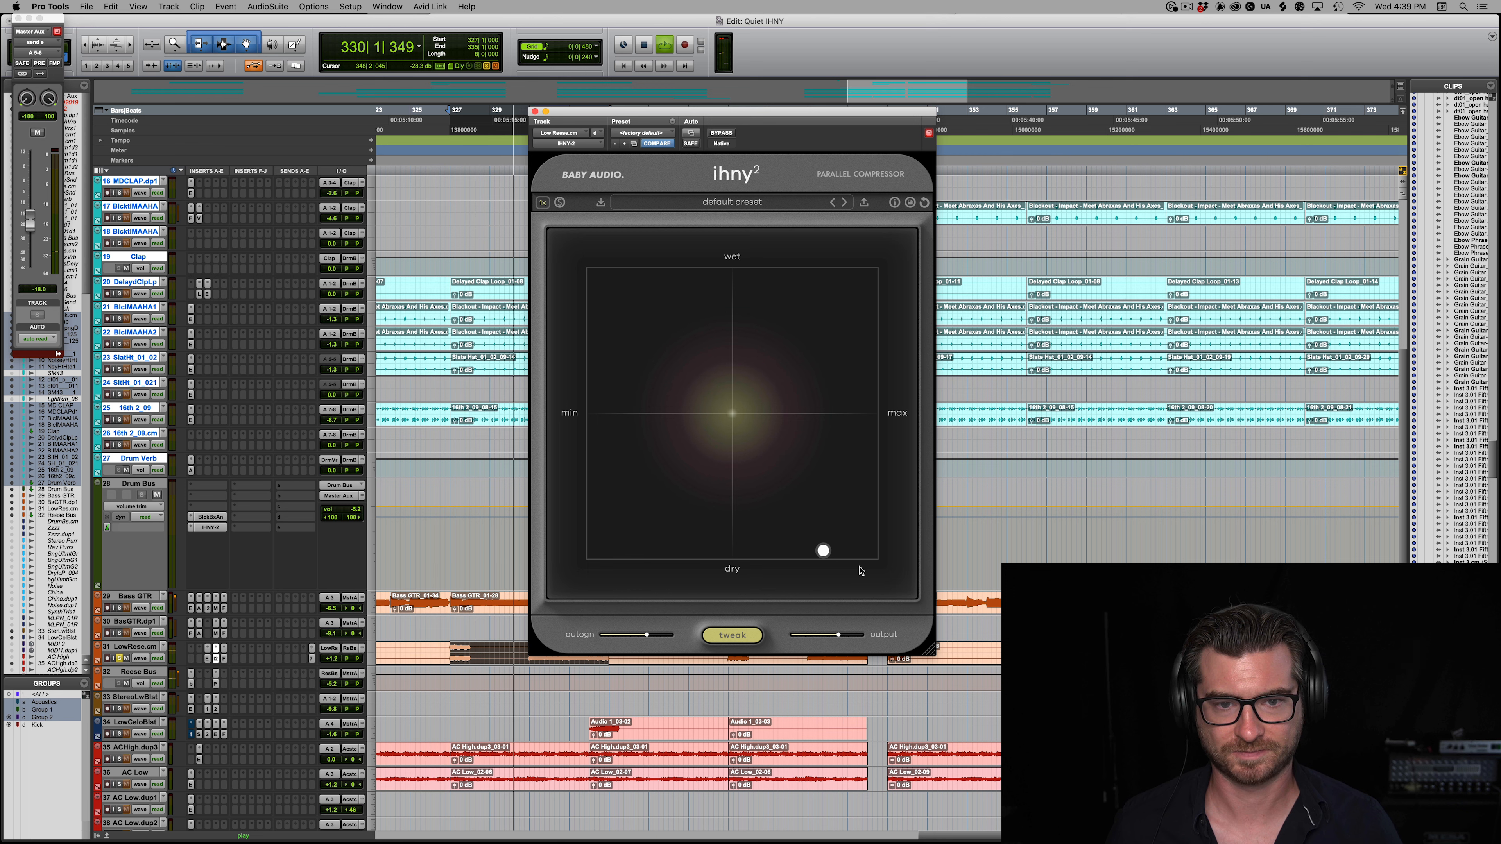
mouse_move(827, 556)
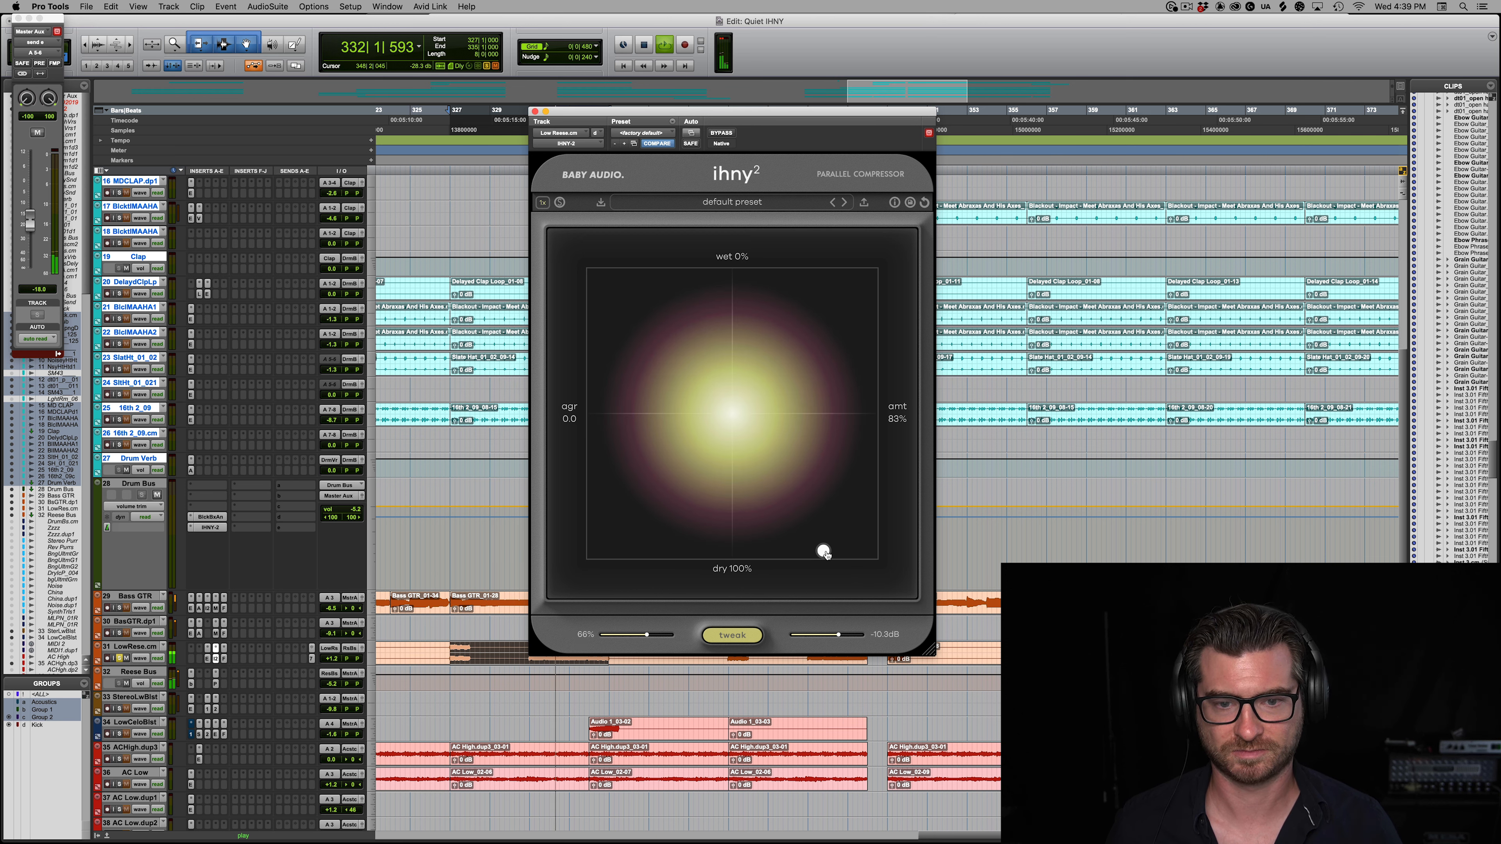
Step: Show the tweak controls, solo the compressed Reese signal at 100% wet, and raise the amount to maximum
left_click(733, 635)
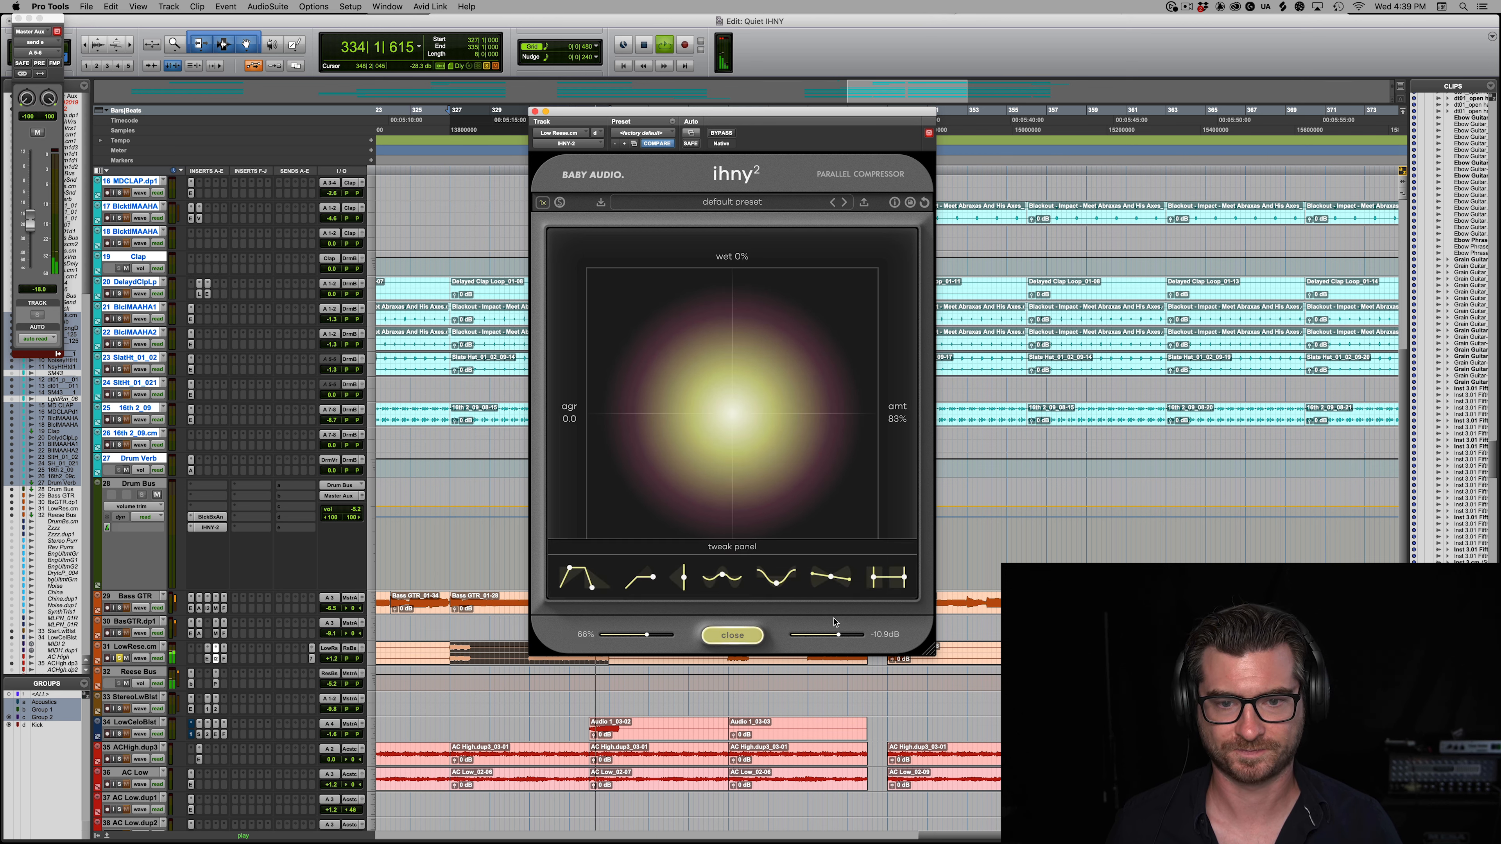
left_click(559, 202)
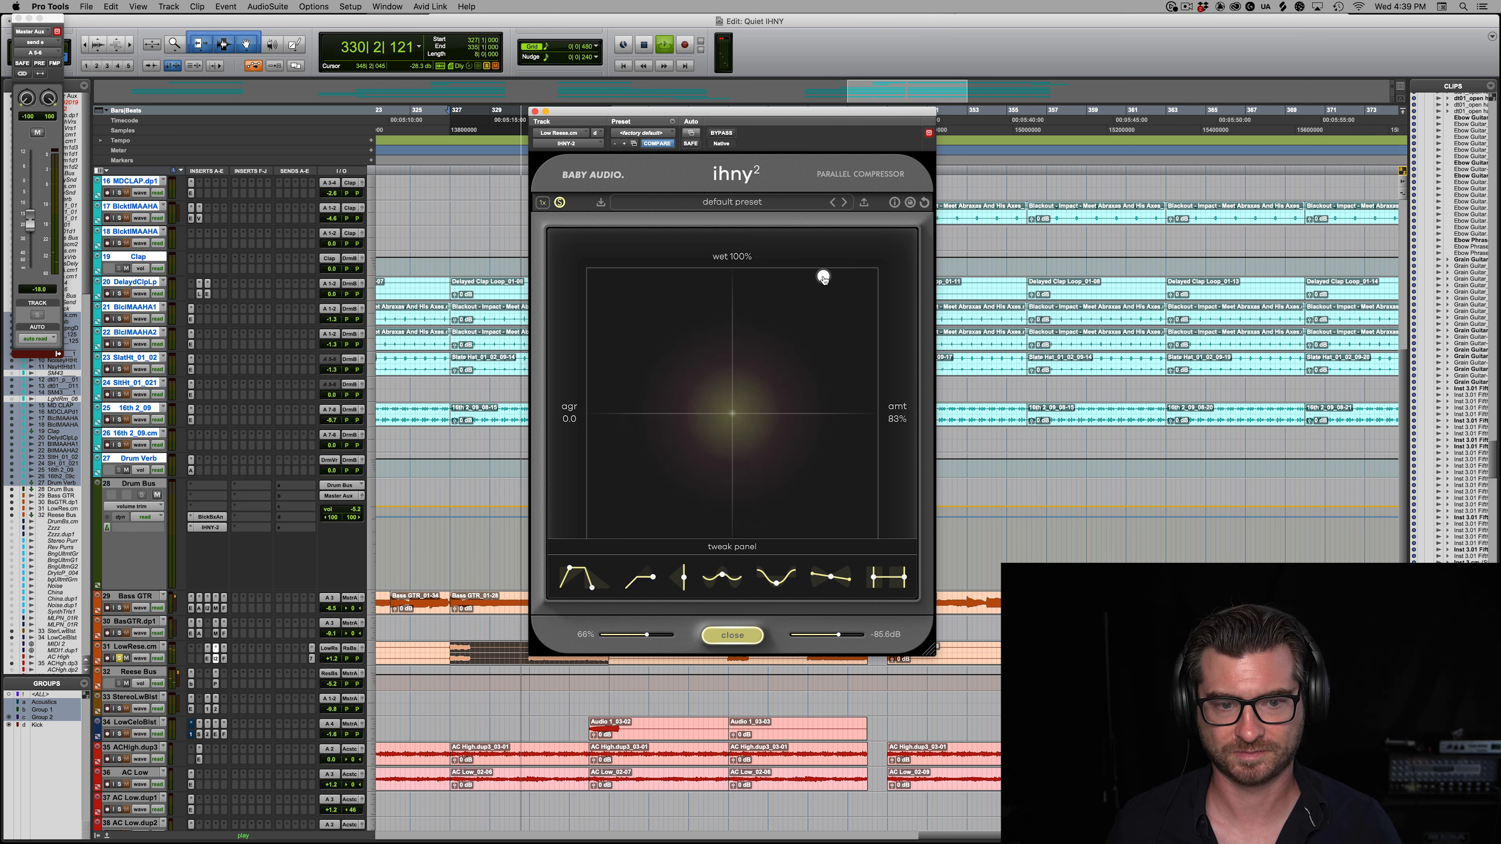
left_click_drag(824, 278, 882, 258)
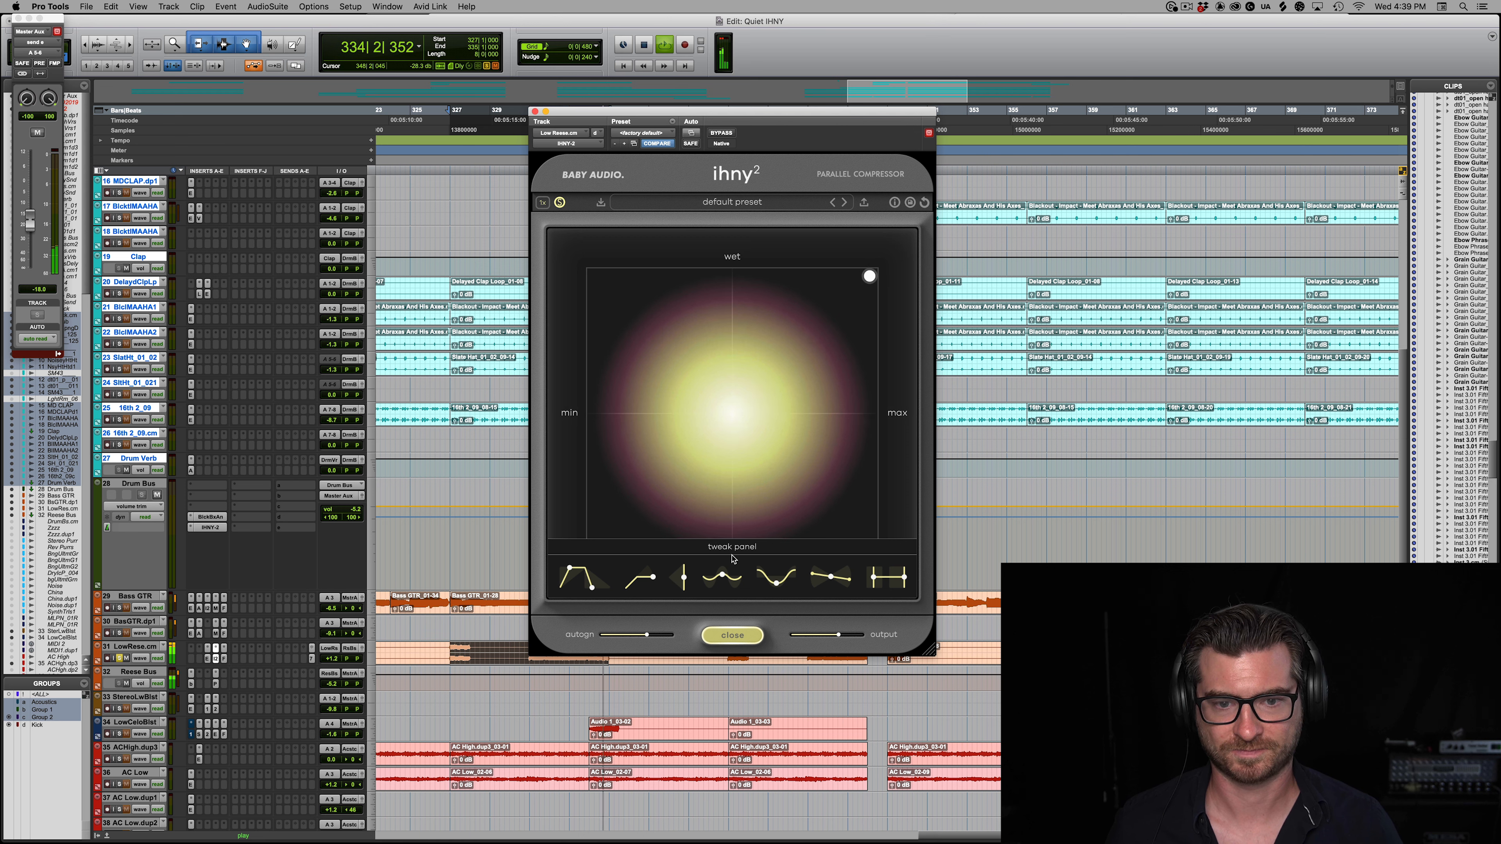
Step: Try the harmonics at 92% on the compressed Reese bass, and vary the lo preserve between 20 Hz and 122 Hz during playback
key("space")
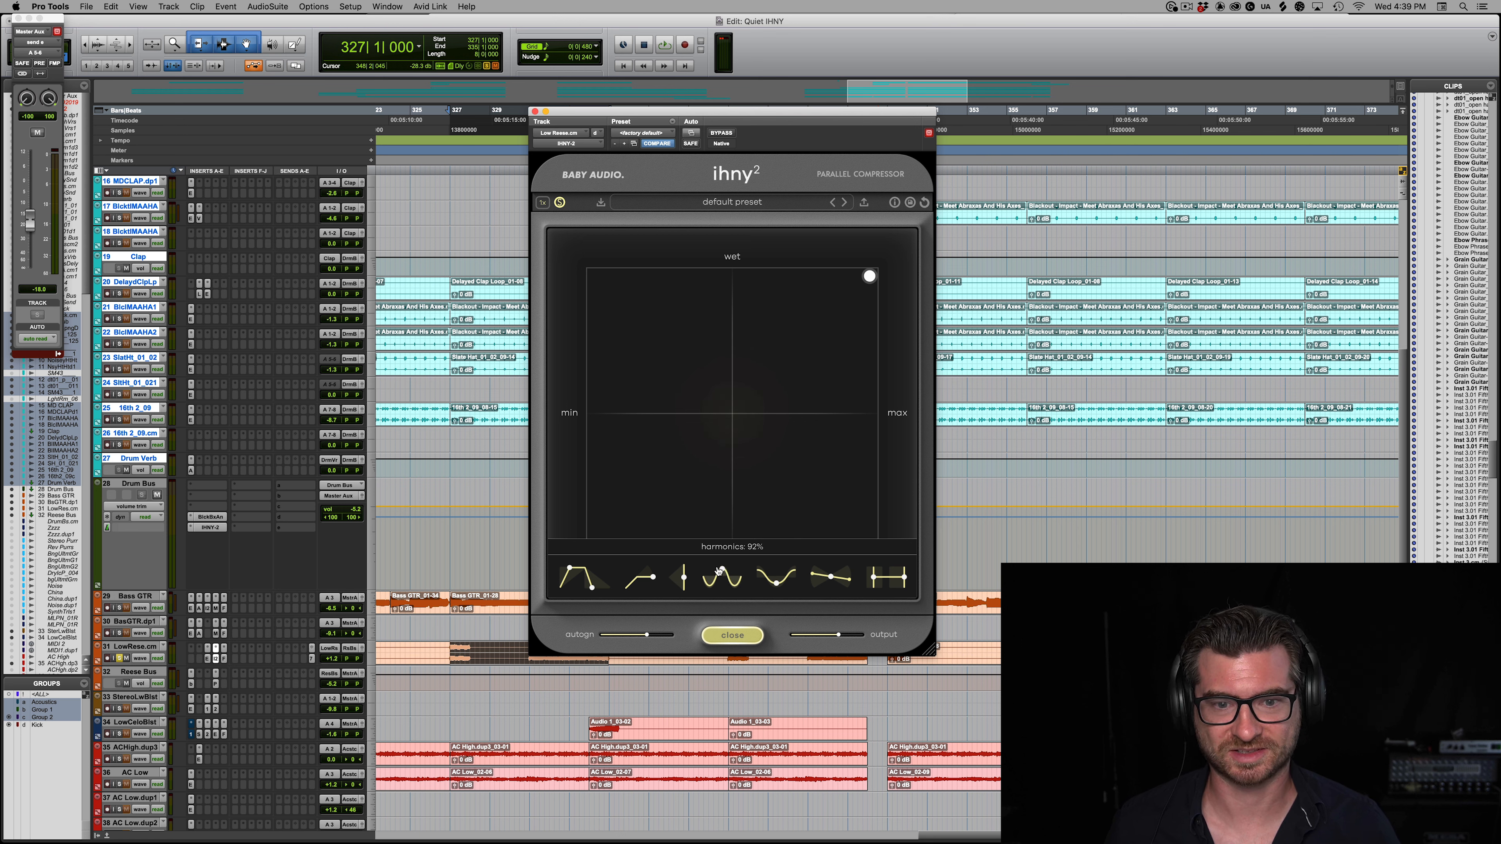
key("space")
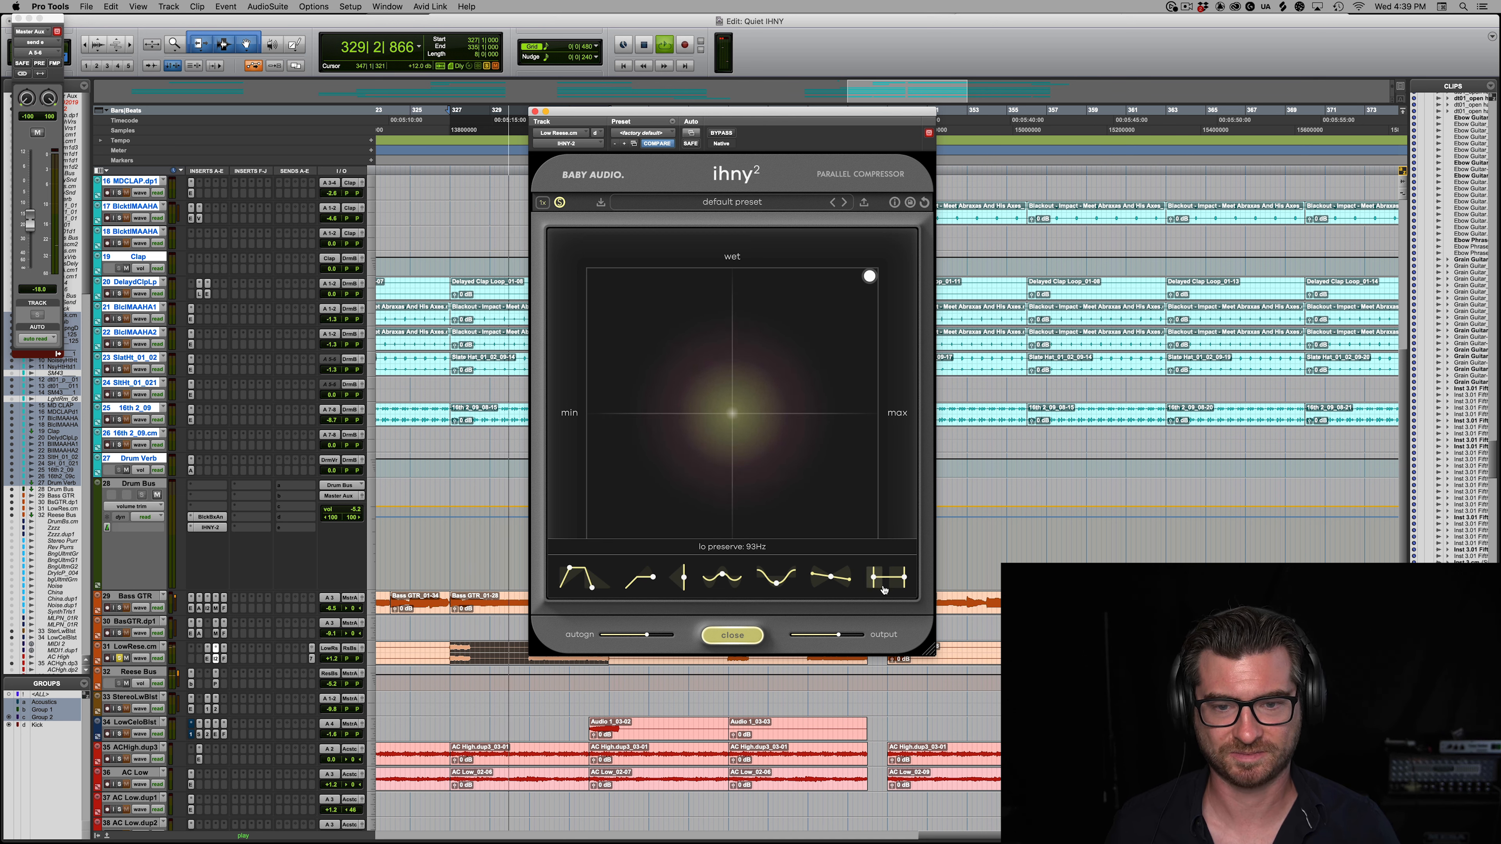
left_click_drag(854, 584, 562, 550)
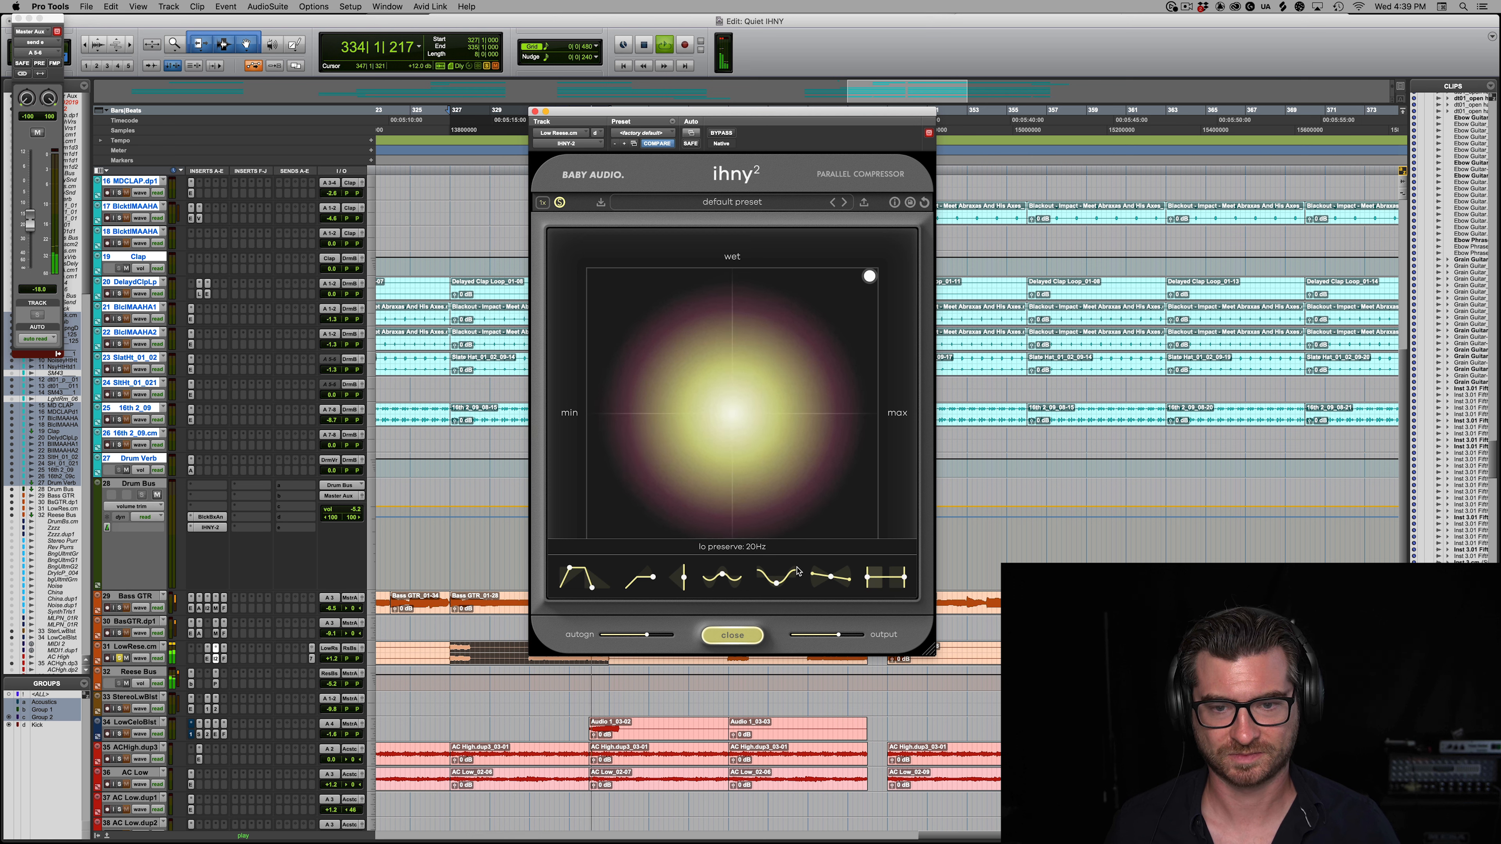
left_click_drag(860, 583, 889, 583)
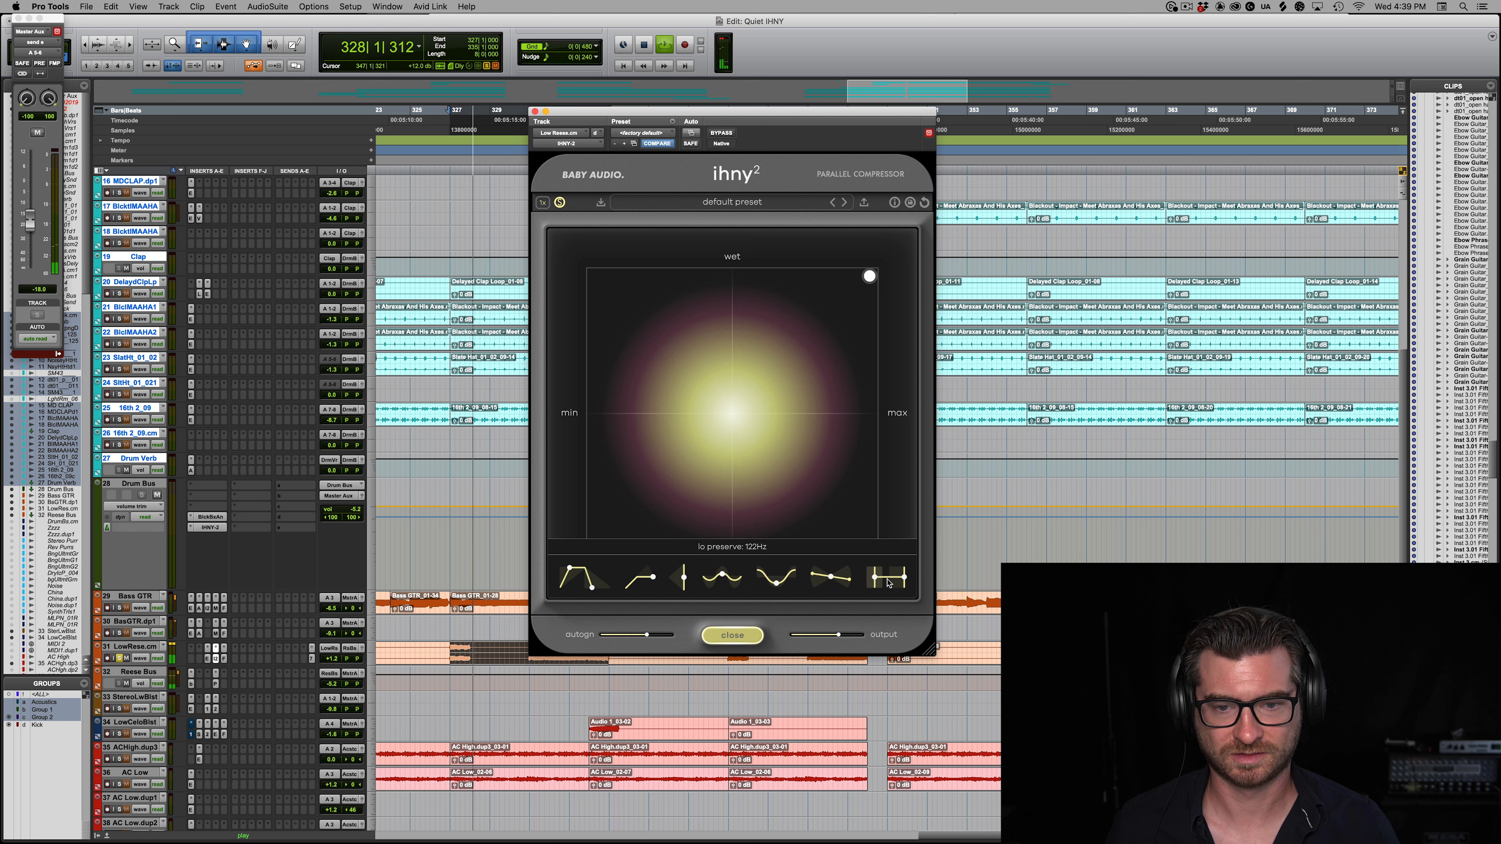
Step: Lower the tilt past -31% and set the lo preserve to 118 Hz while playing the Reese bass
key("space")
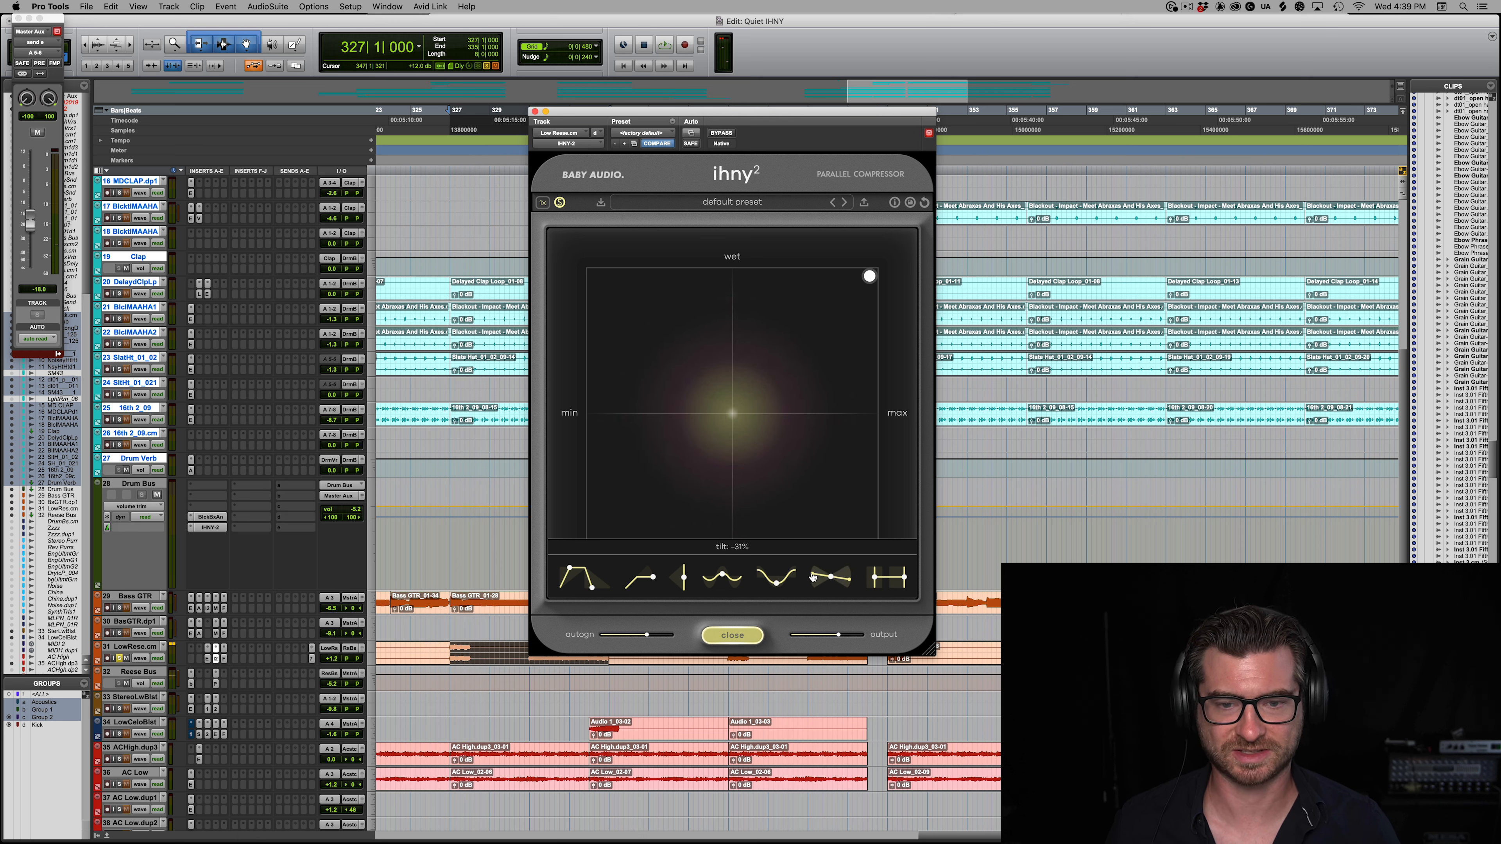
key("space")
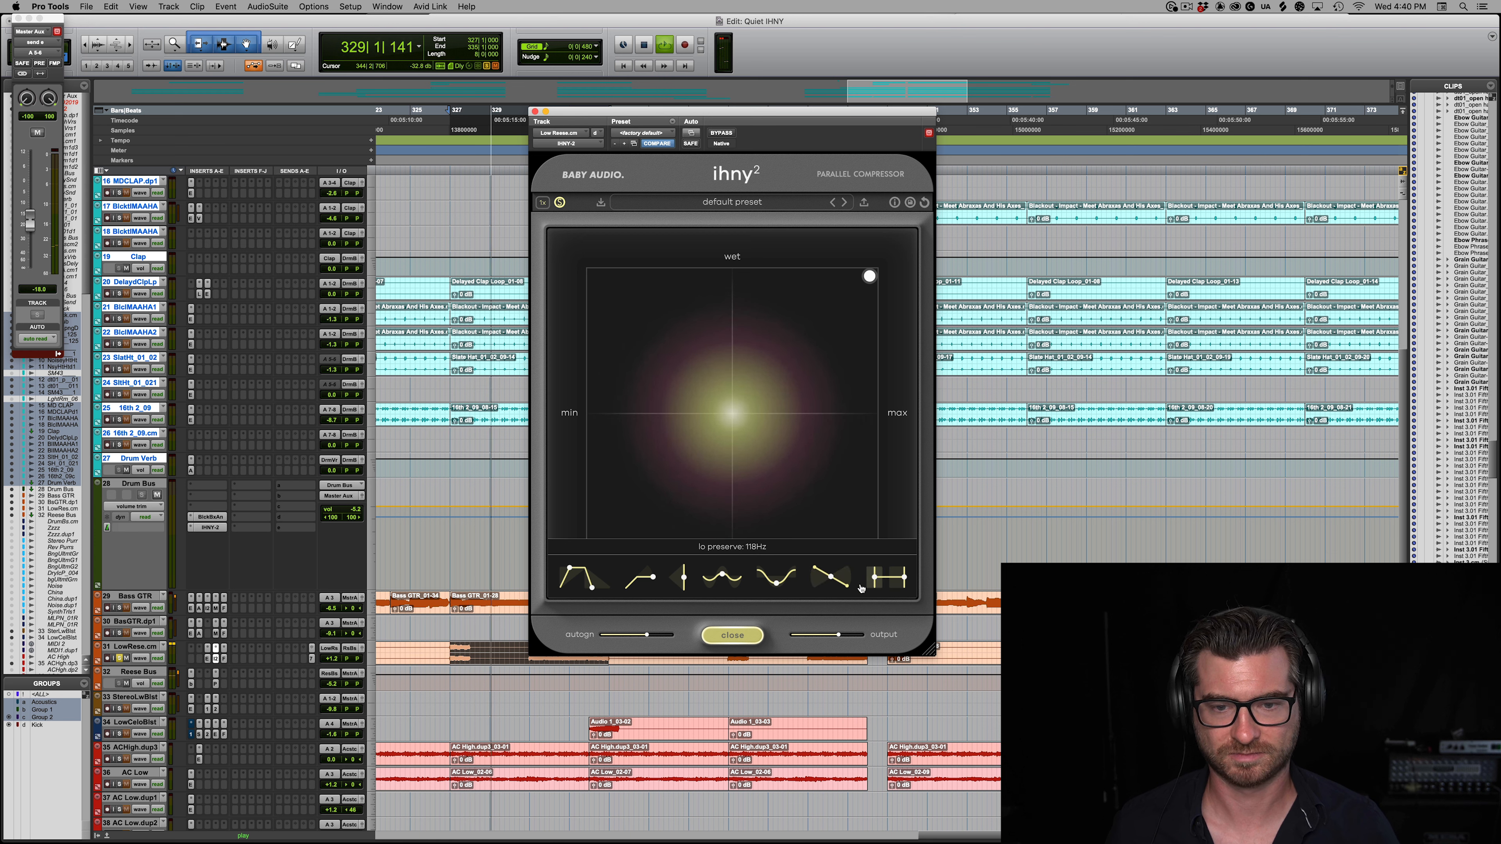
left_click_drag(849, 588, 849, 566)
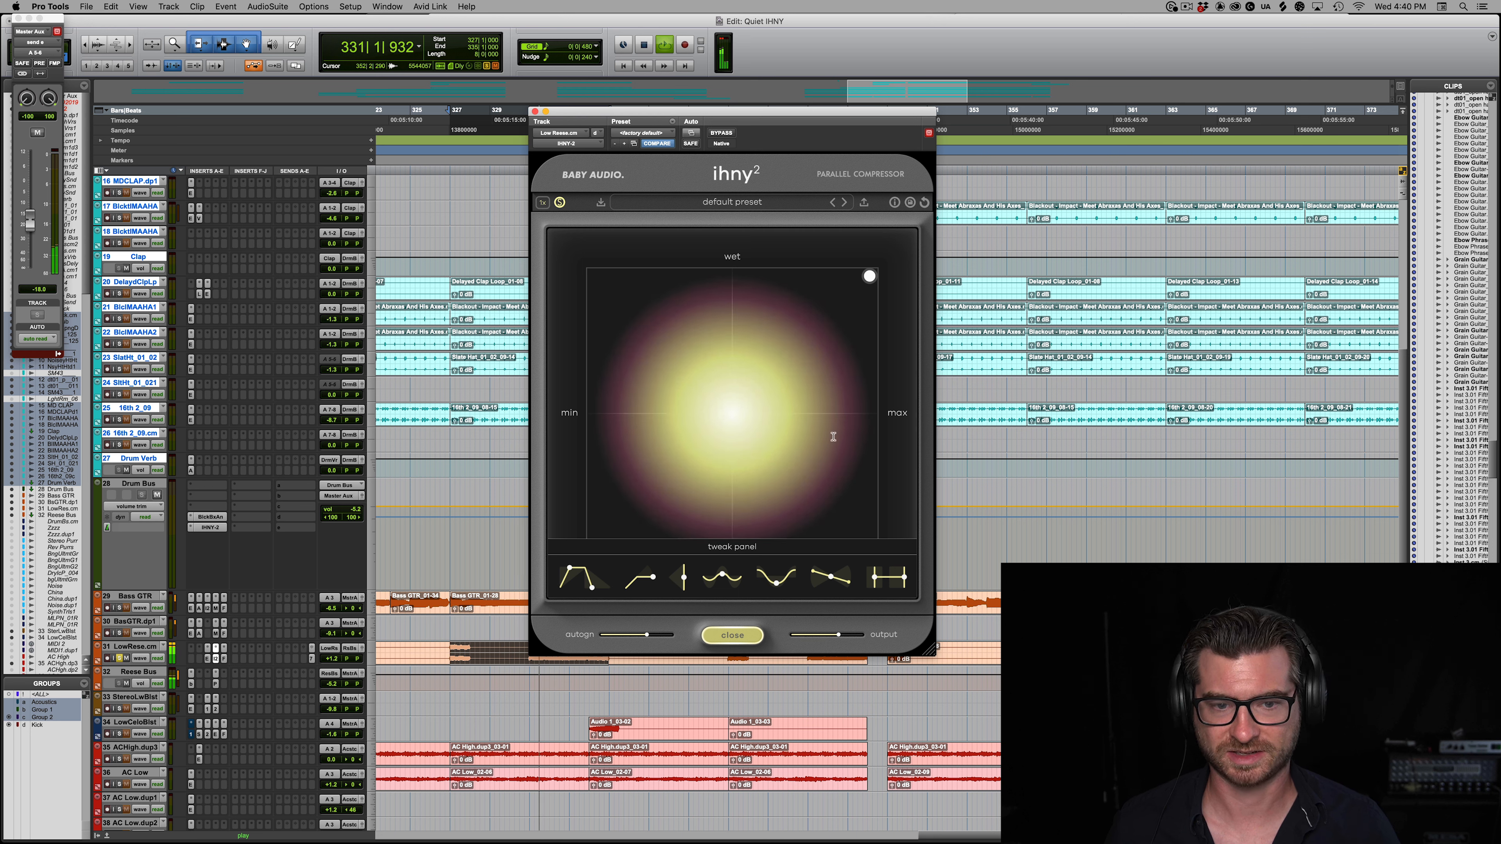
Step: Test the release at 12 ms and 5 ms on the Reese bass, and lengthen it again
left_click_drag(572, 598, 559, 600)
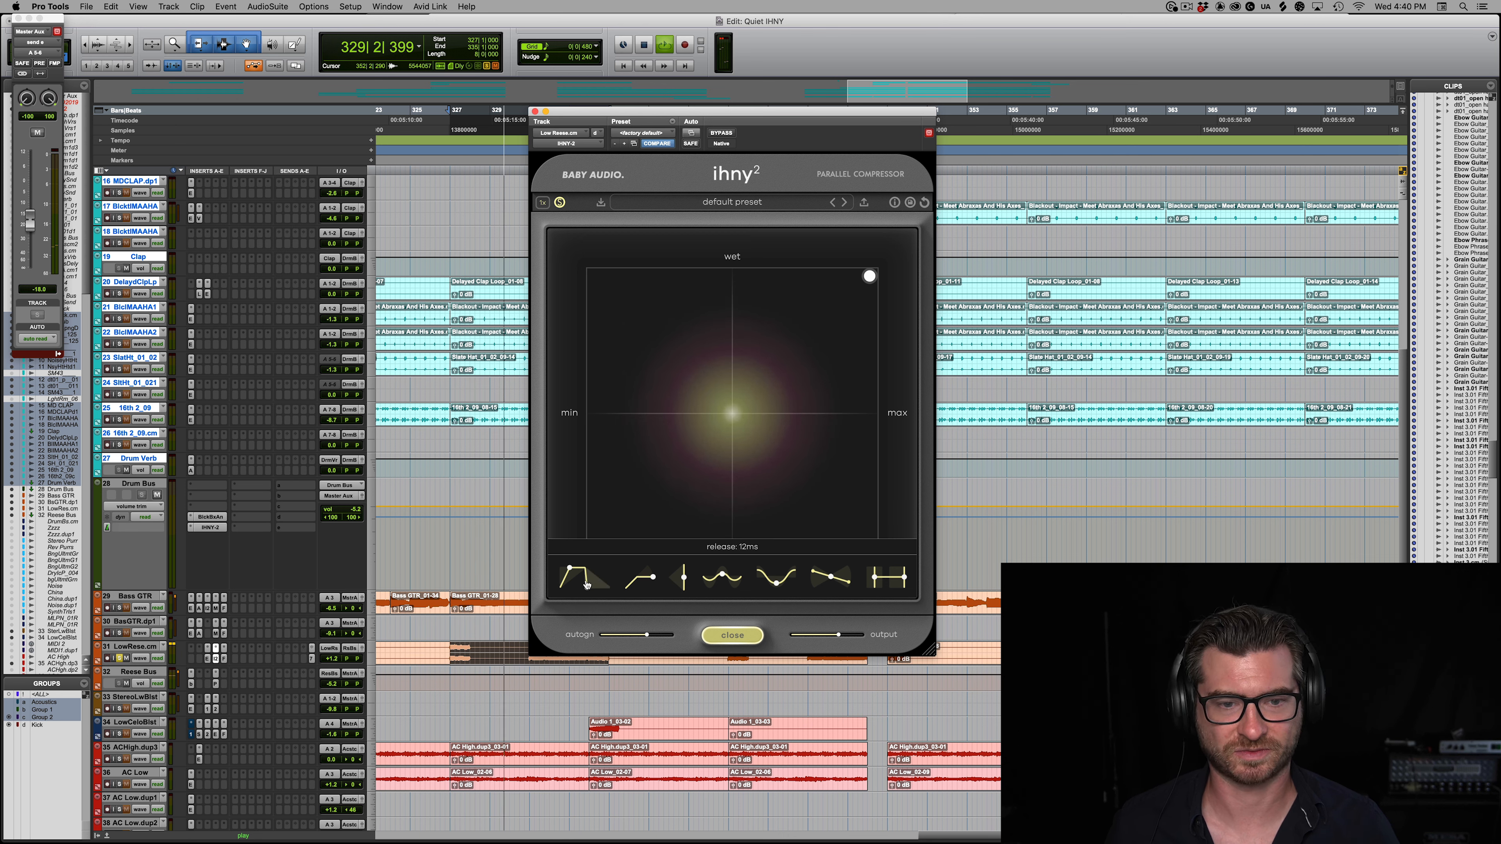
left_click_drag(592, 594, 561, 596)
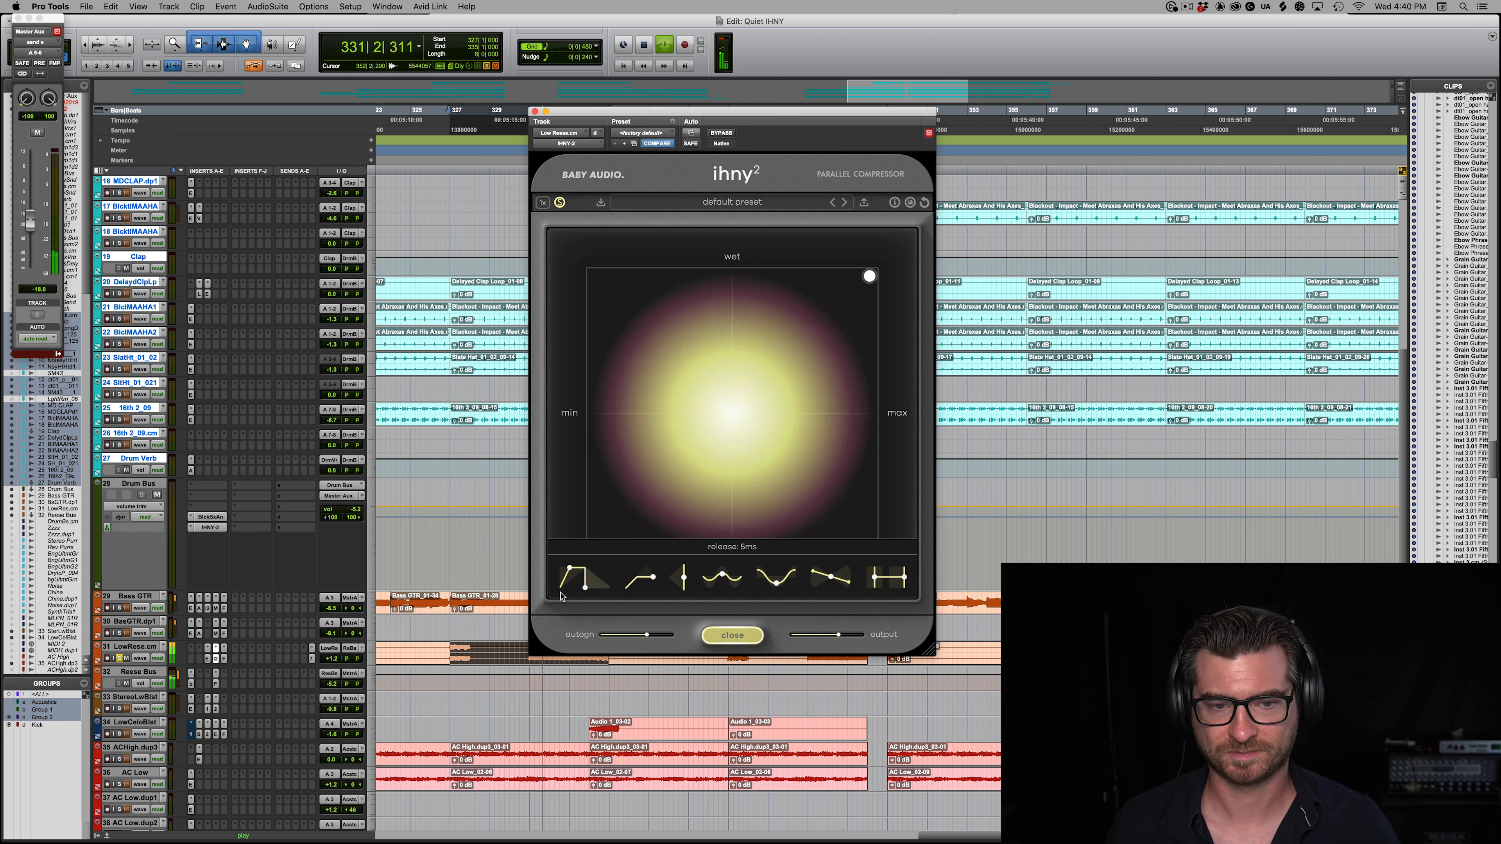
left_click_drag(594, 593, 603, 591)
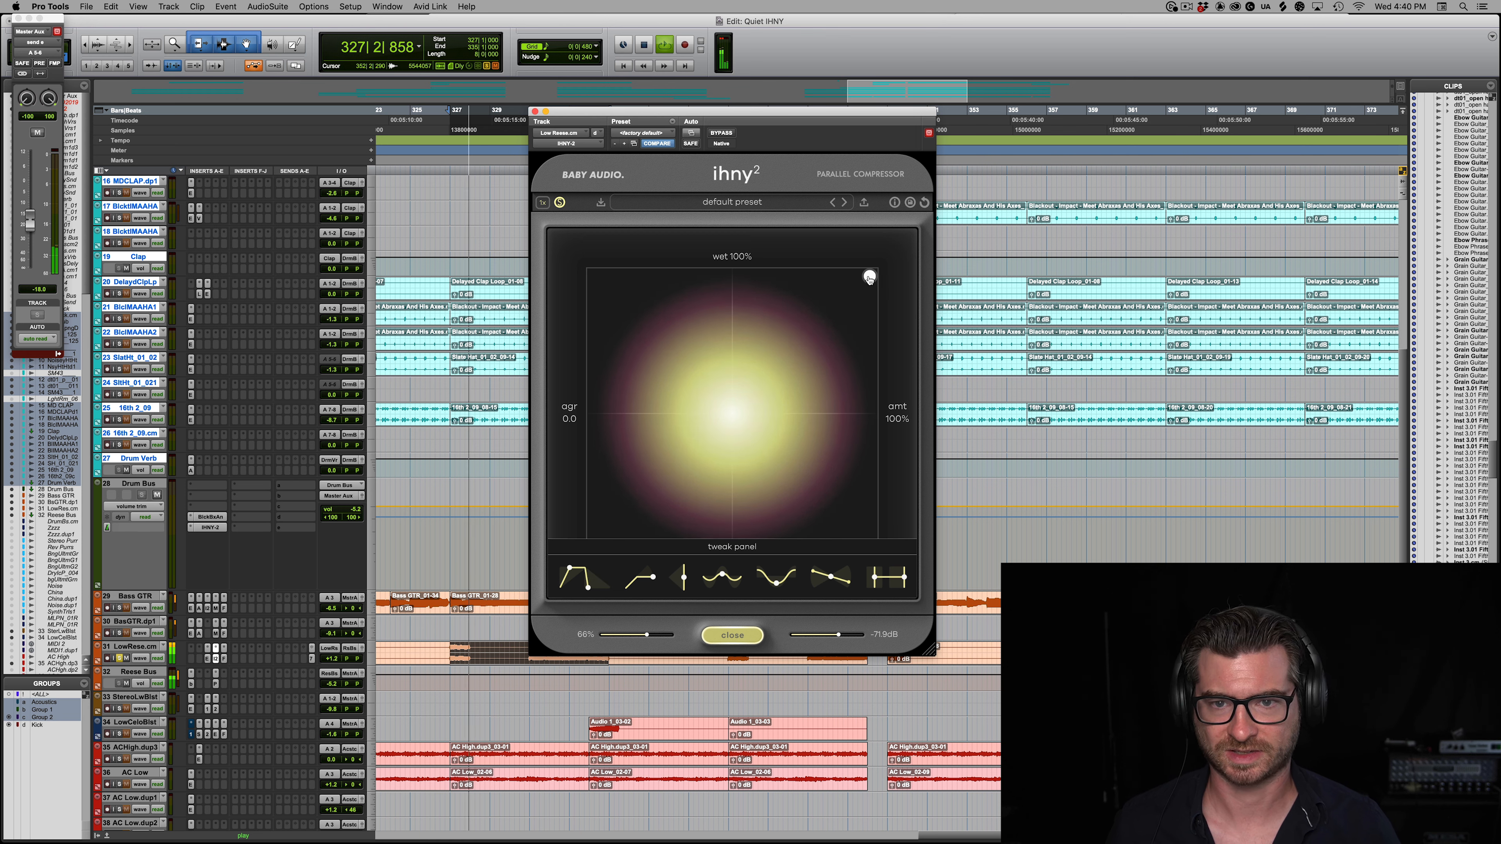
Step: Hide the tweak controls, unsolo the compressed signal, and sweep the control point through wet and dry blends to 0% wet and 100% amount
left_click(747, 634)
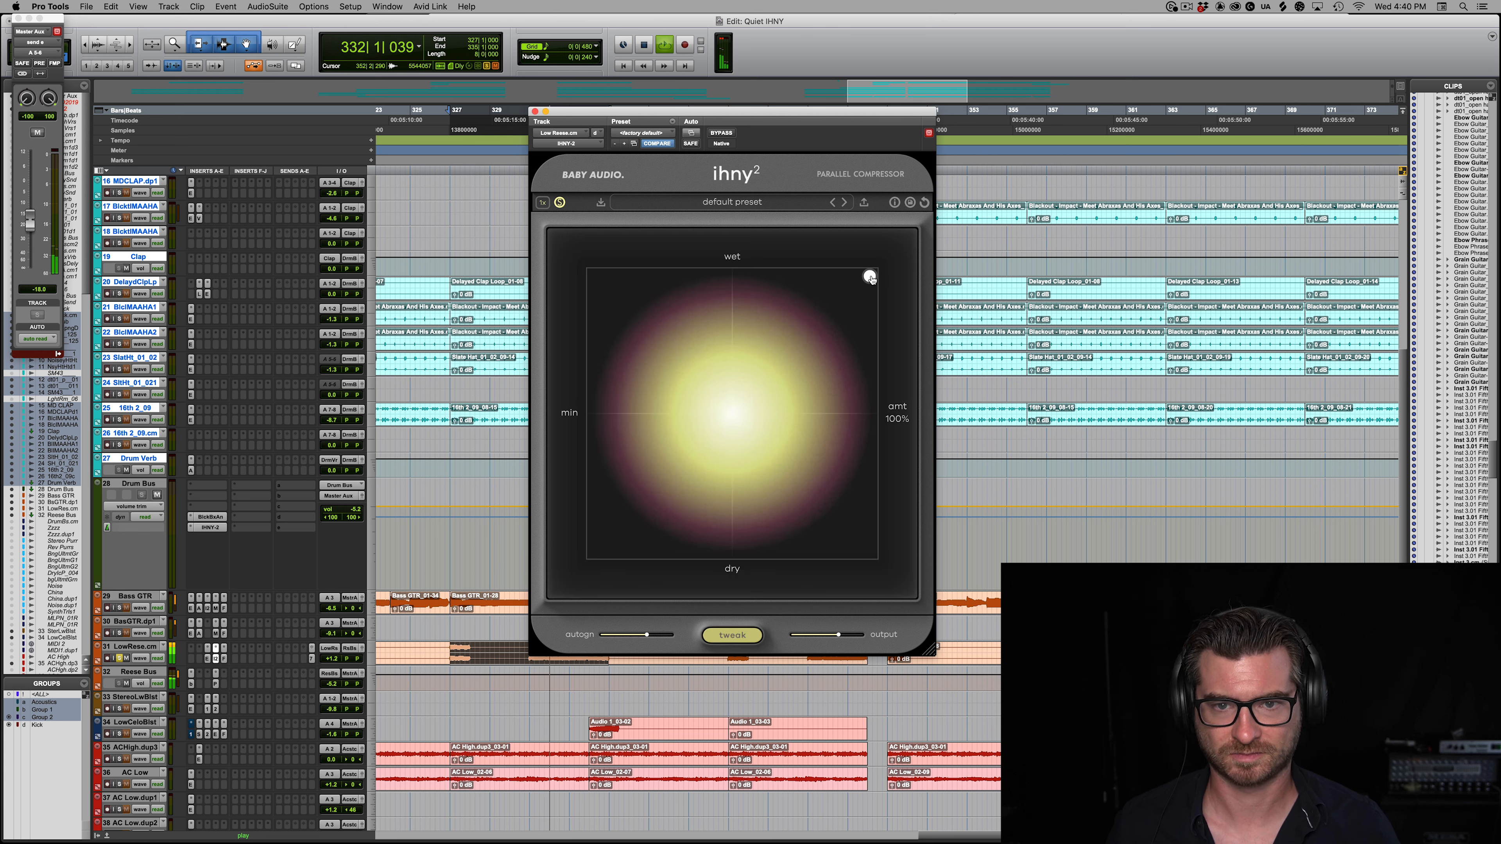
left_click(867, 546)
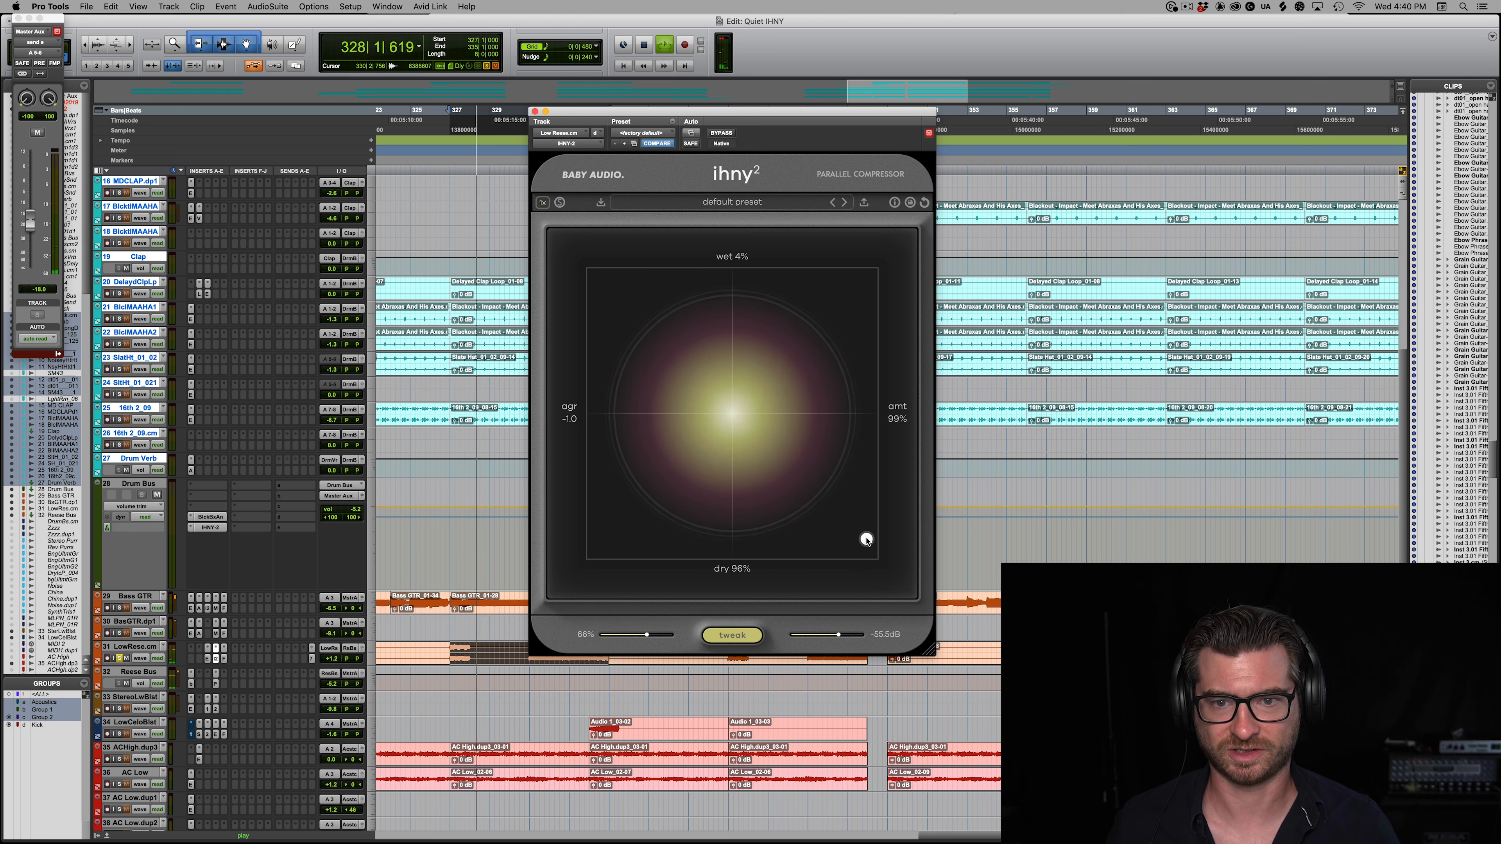
left_click_drag(867, 546, 892, 436)
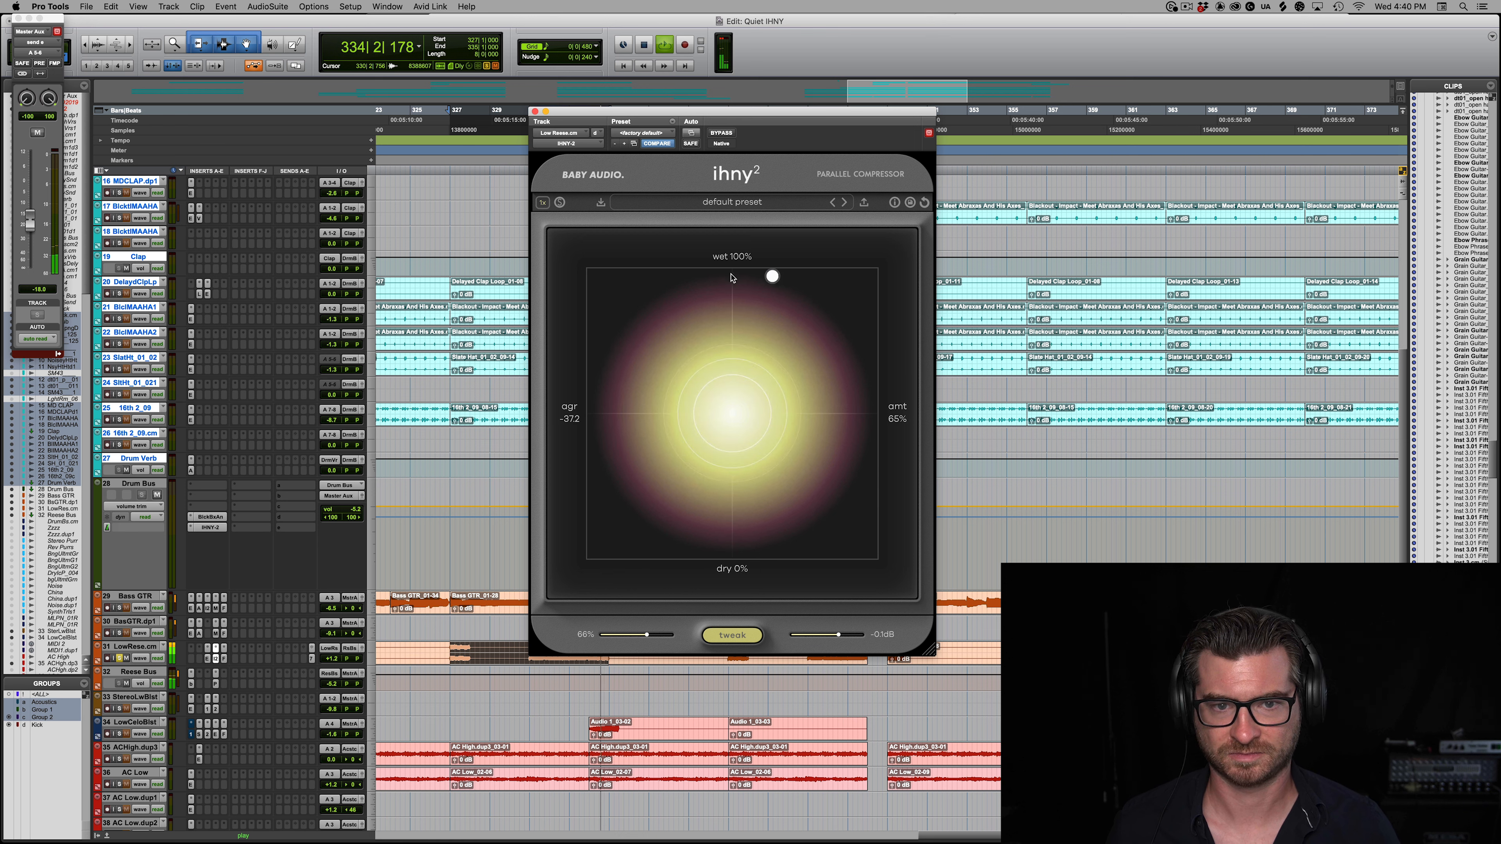
left_click_drag(831, 402, 899, 685)
Step: Replay the Reese bass and settle the control point near an even wet/dry blend with a moderately high amount
key("space")
key("space")
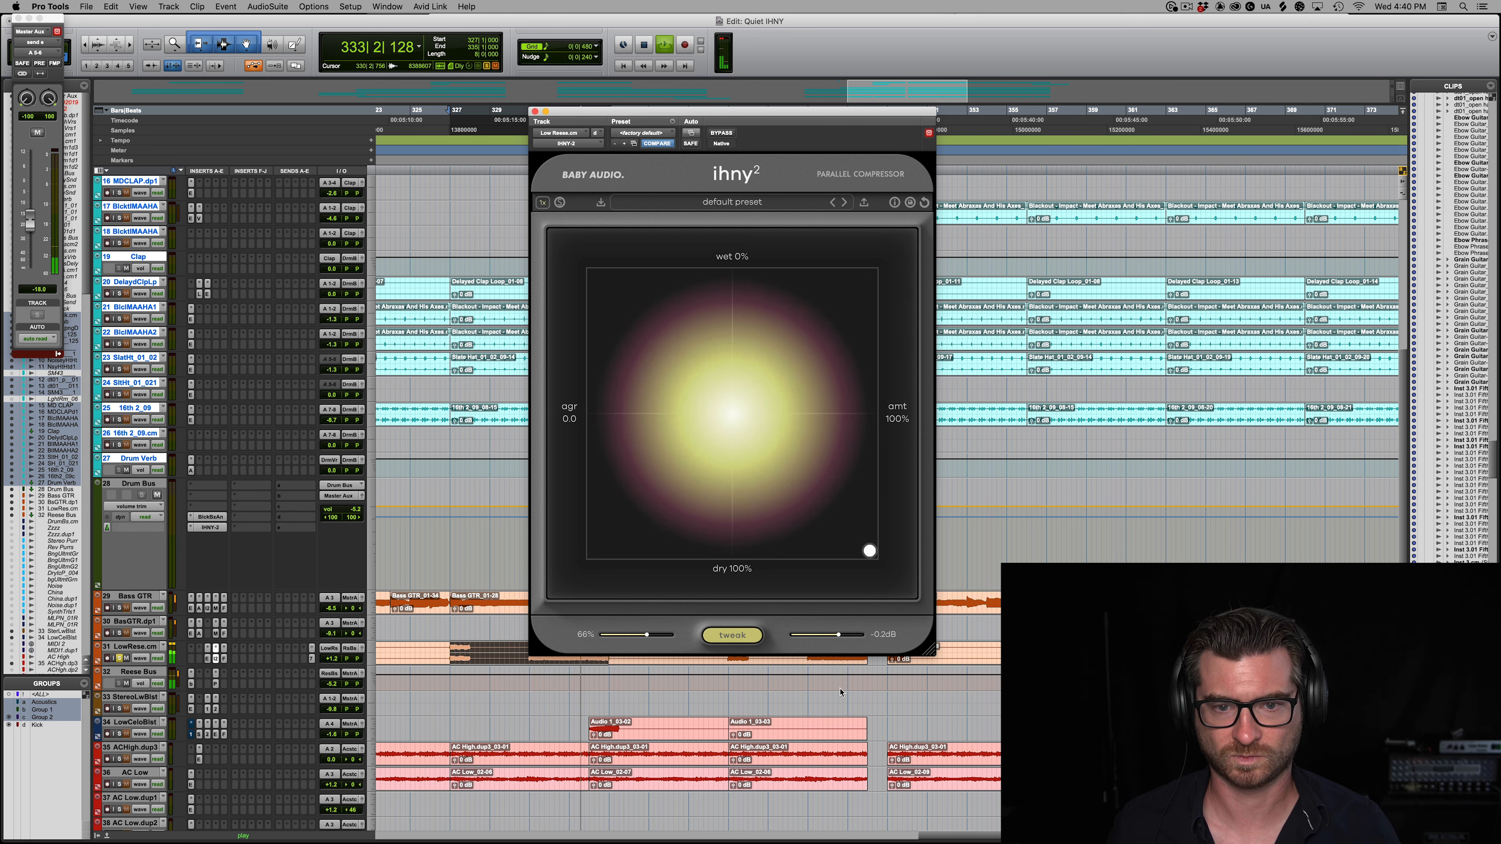
left_click_drag(792, 456, 799, 423)
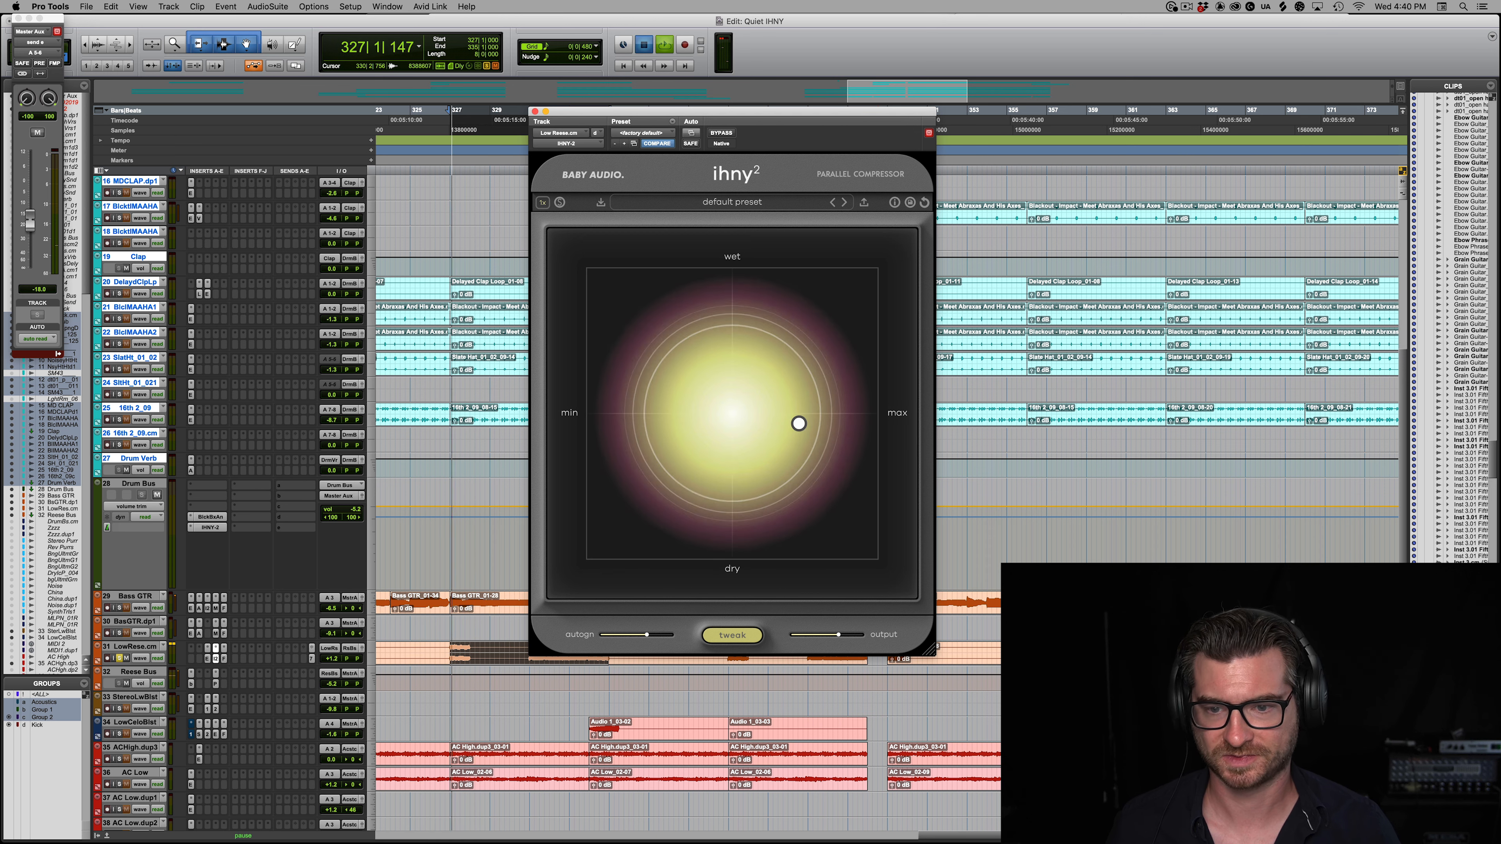
key("space")
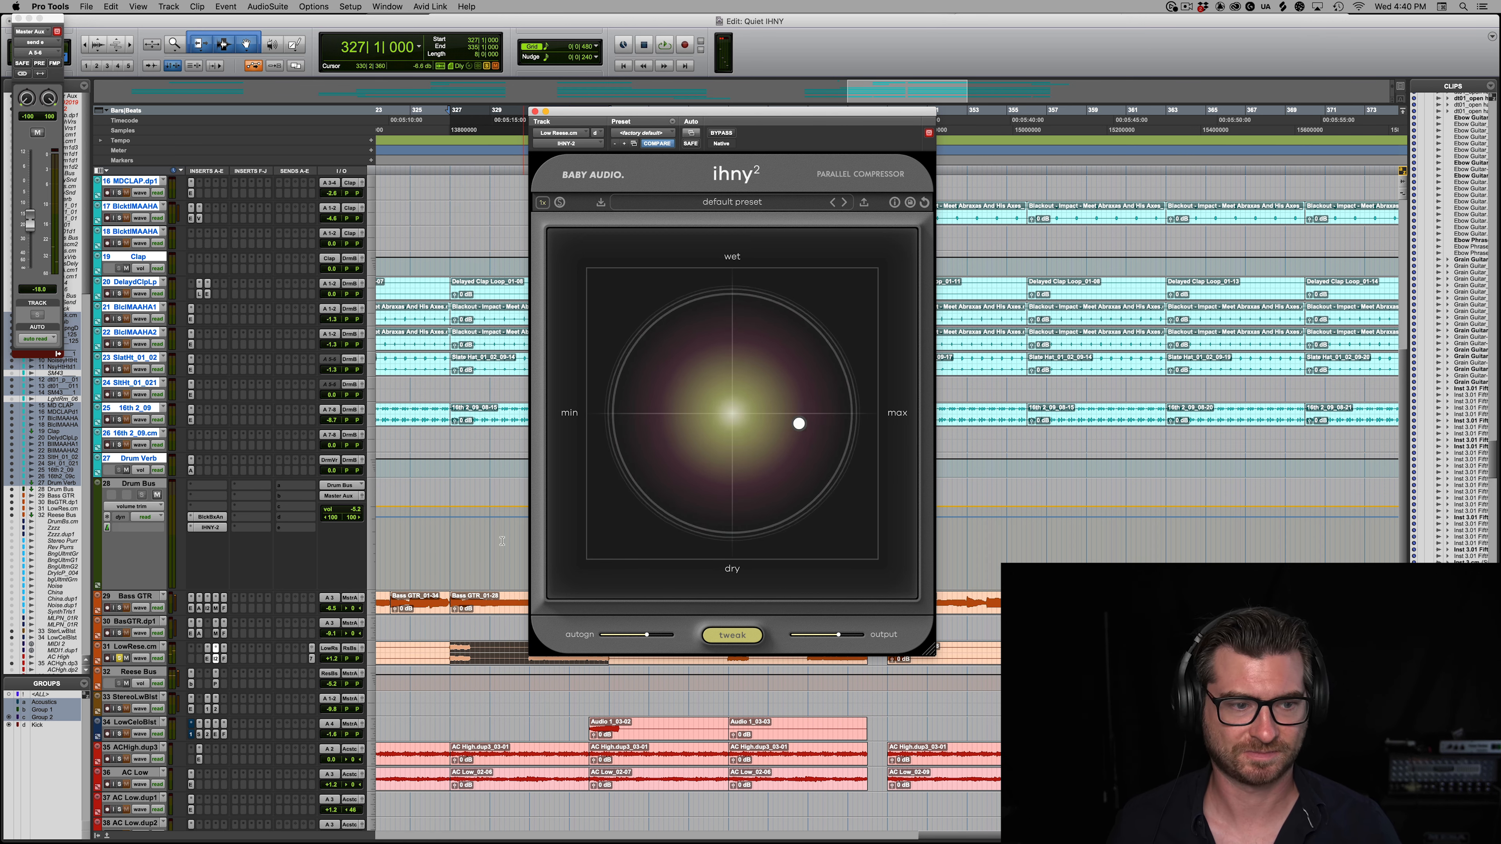
Step: Move the compressor aside, compare the Reese bass from bar 331 with IHNY-2 active and bypassed, and close the compressor
left_click_drag(548, 111, 751, 65)
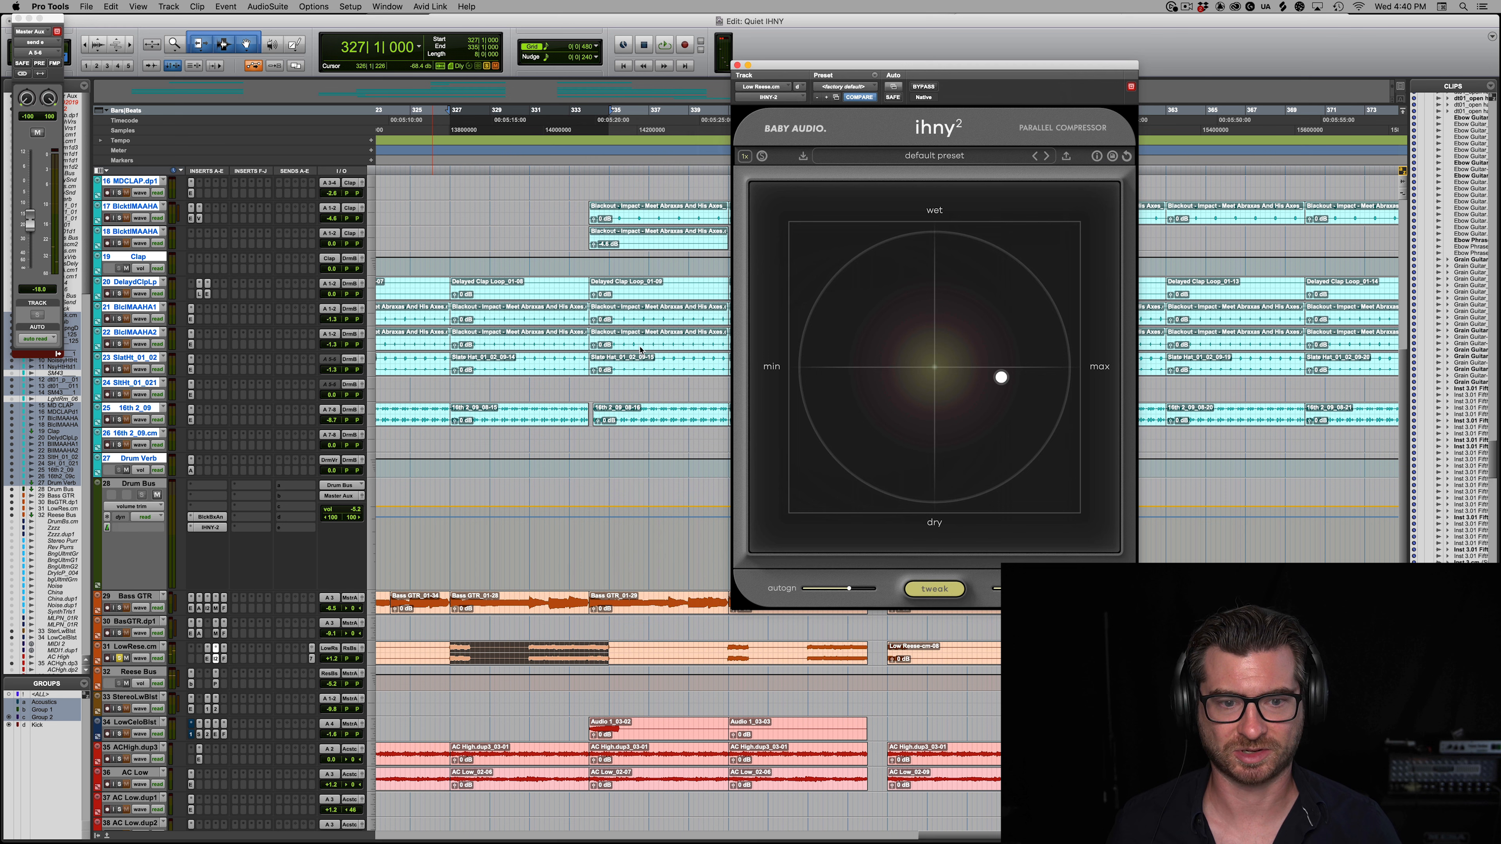
left_click(525, 650)
key("space")
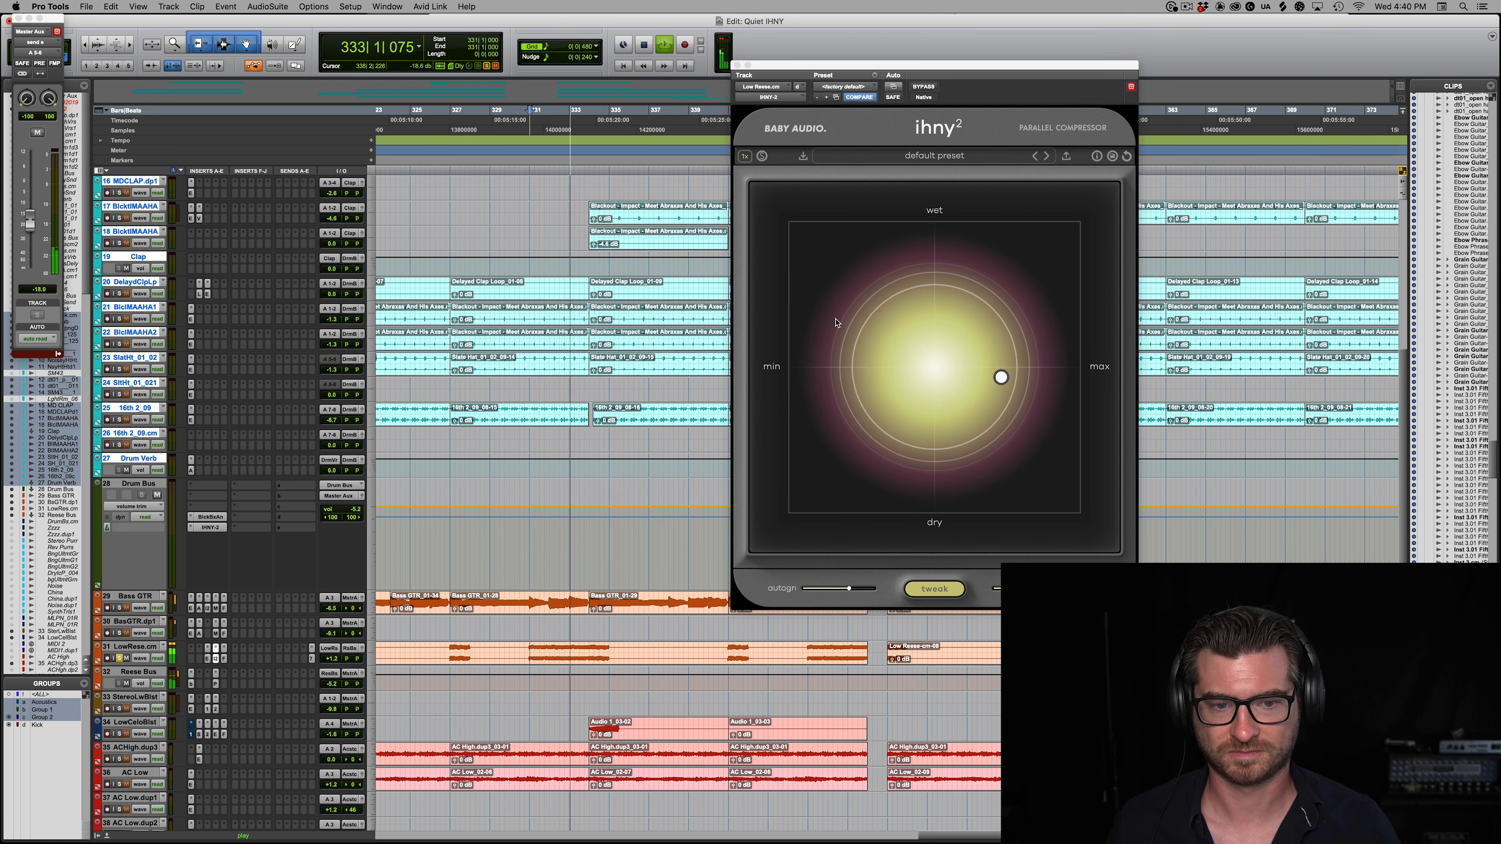
left_click(925, 87)
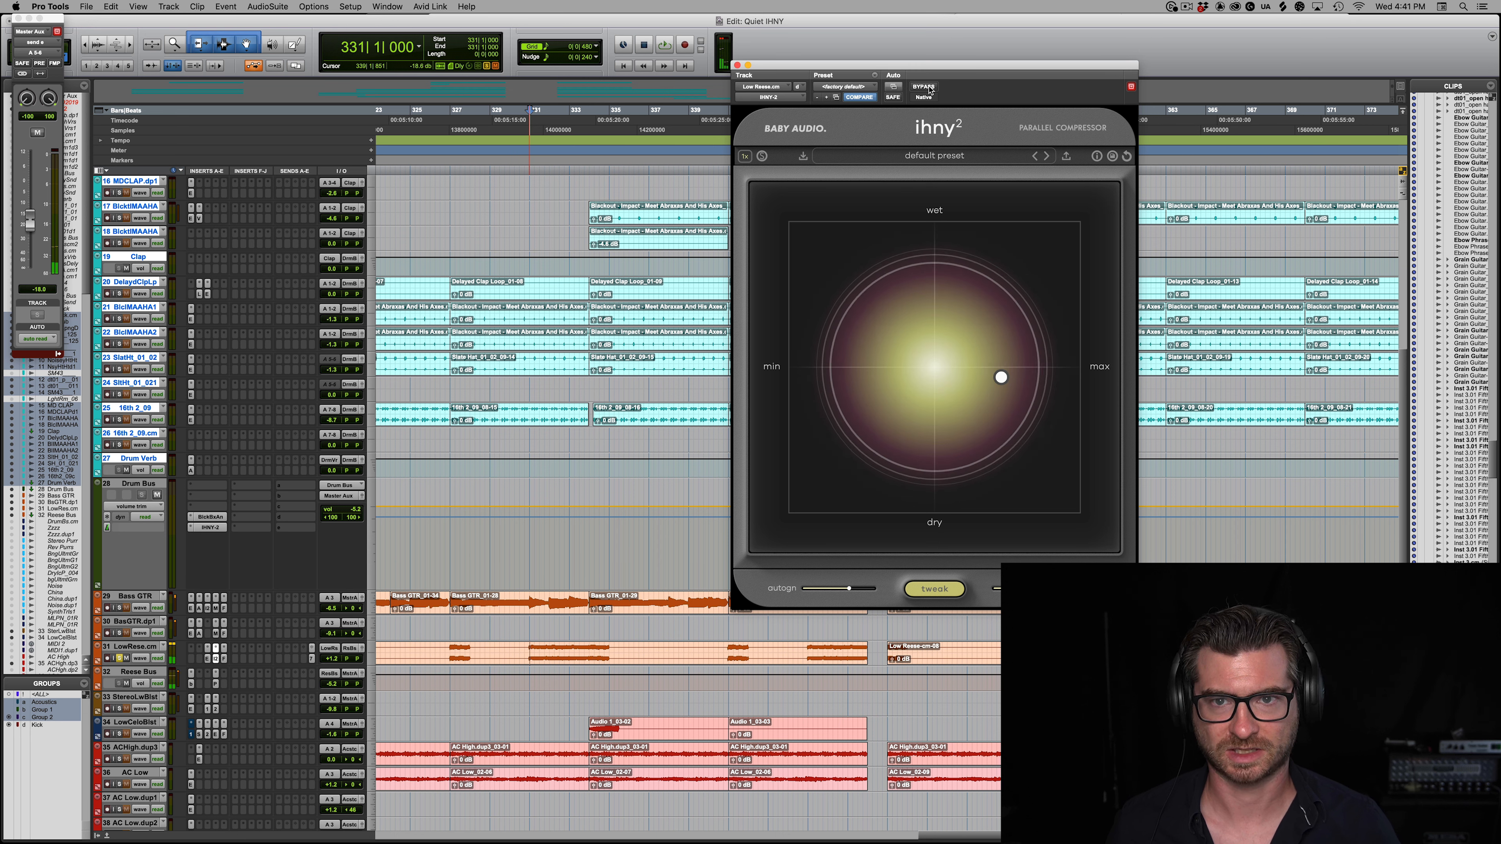
key("space")
key("space")
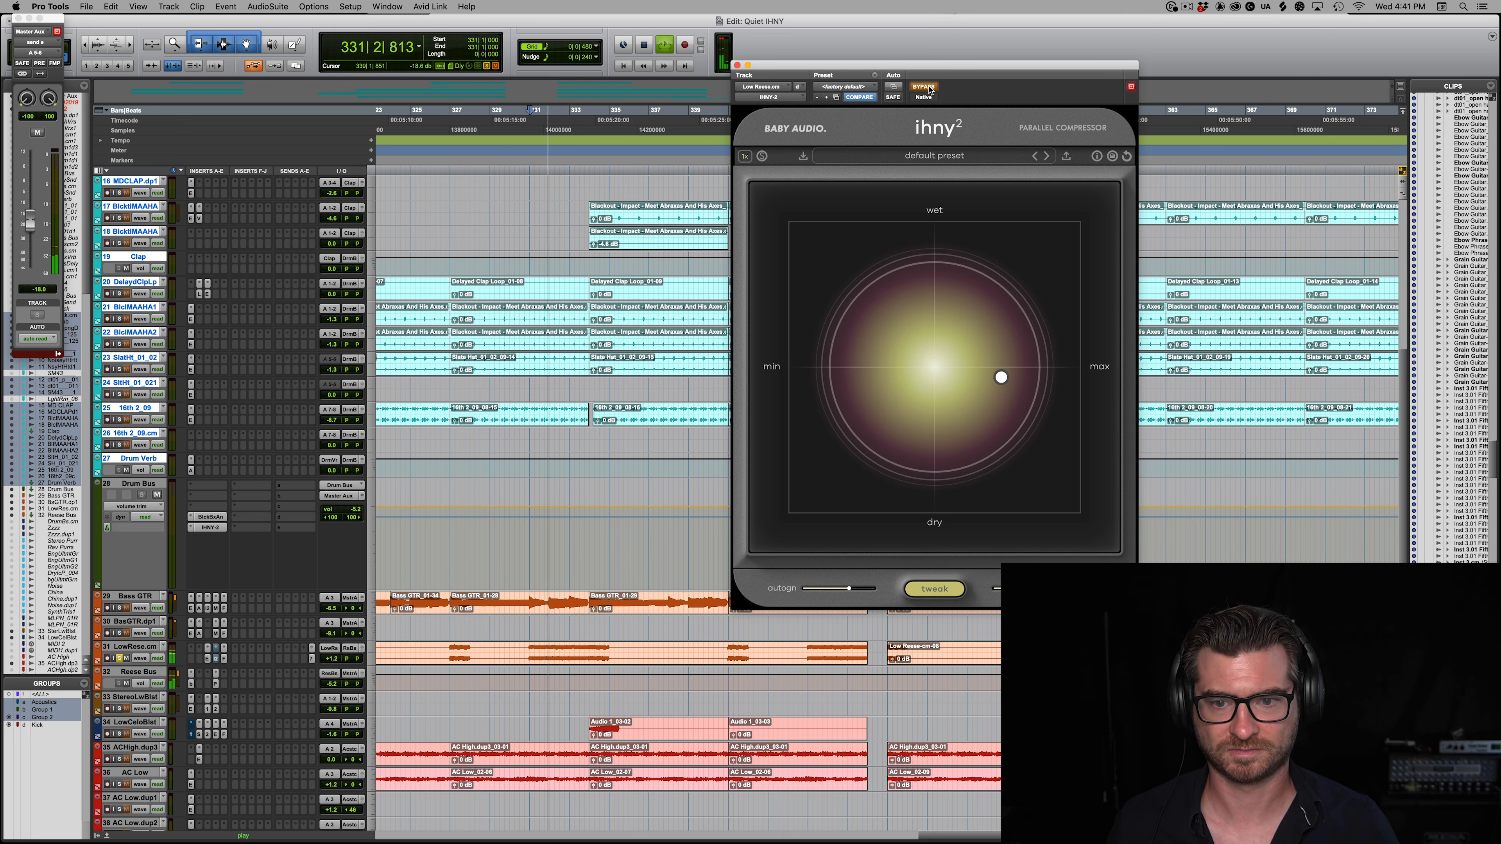
key("space")
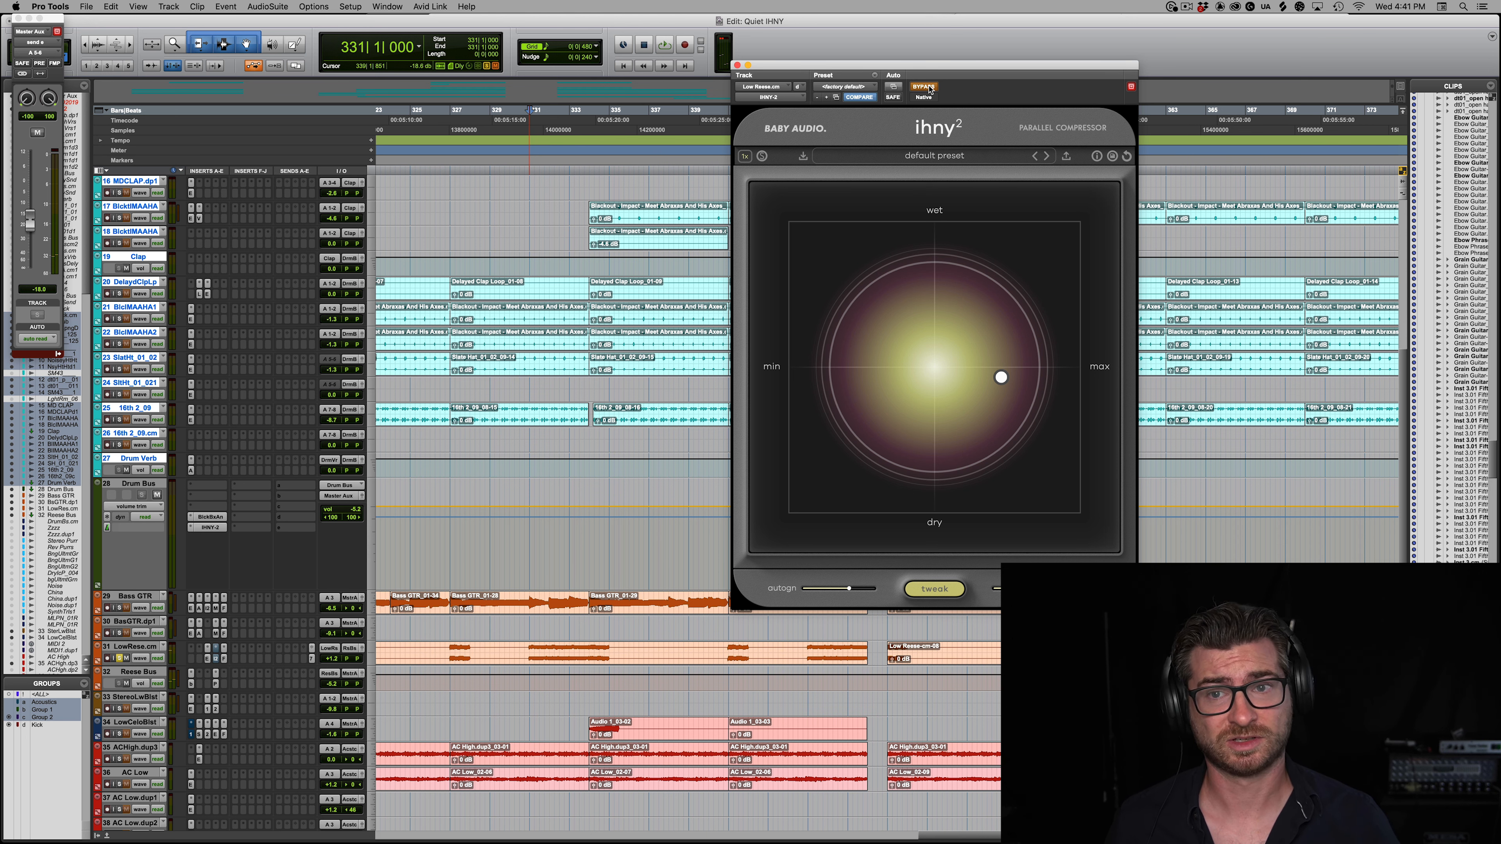
left_click(737, 65)
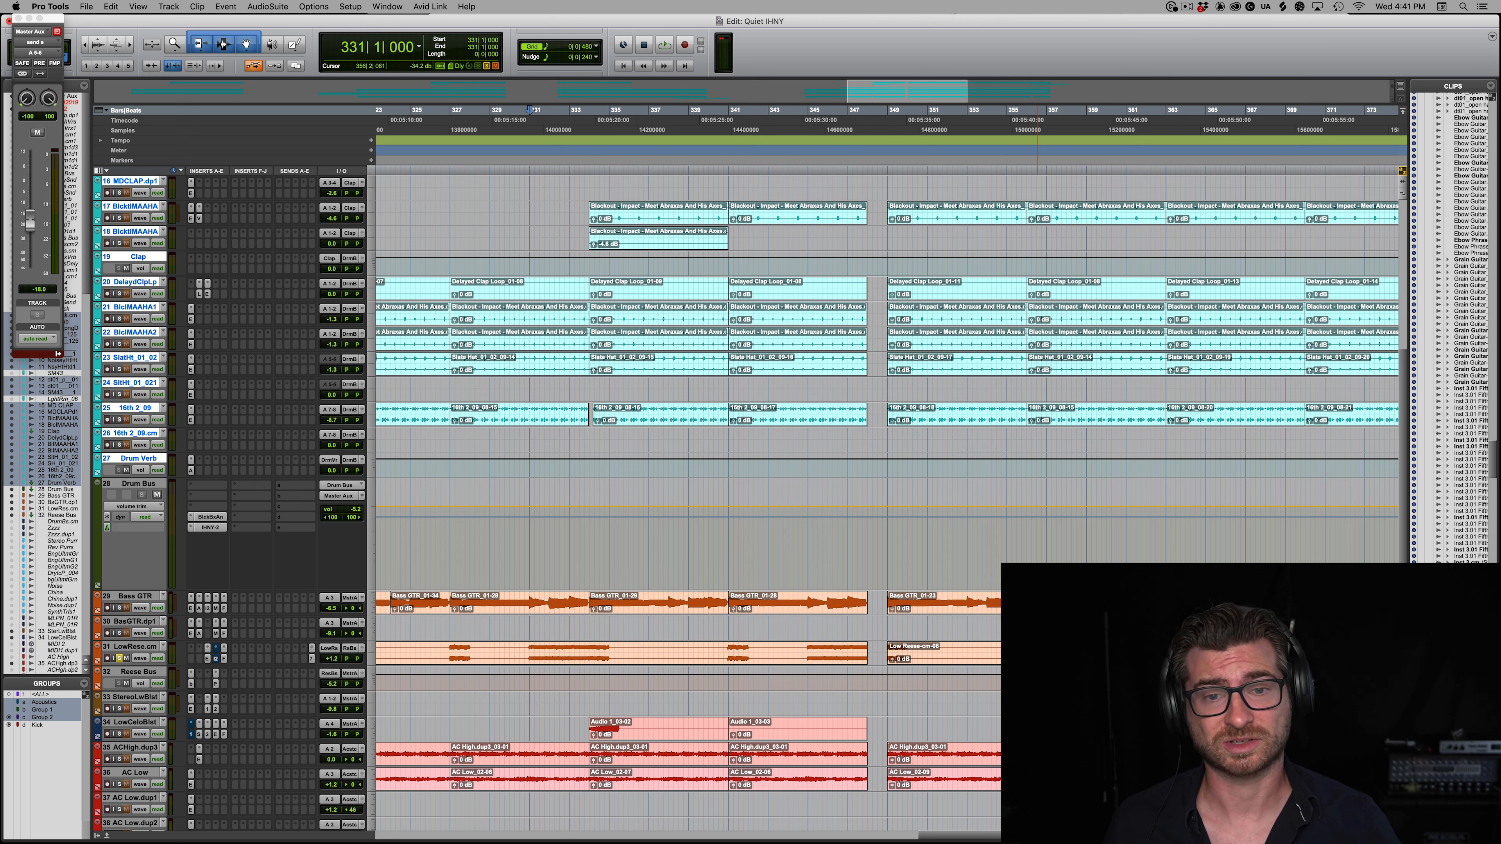
Step: Unsolo the LowRese.cm track and solo all tracks from ACHigh.dup3 through New Acoustics
left_click(931, 423)
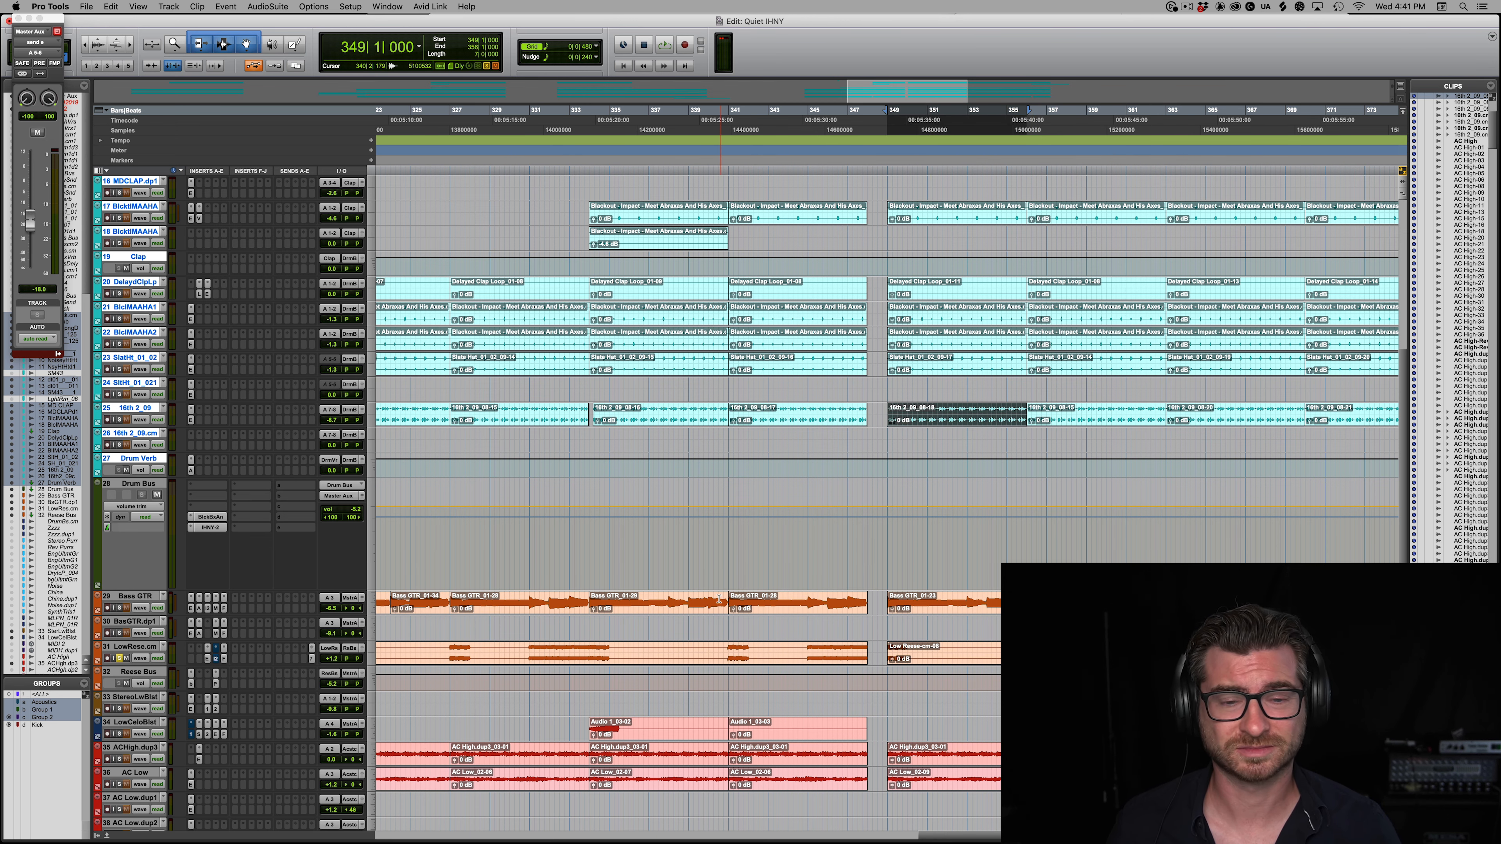
scroll(718, 598, "down", 8)
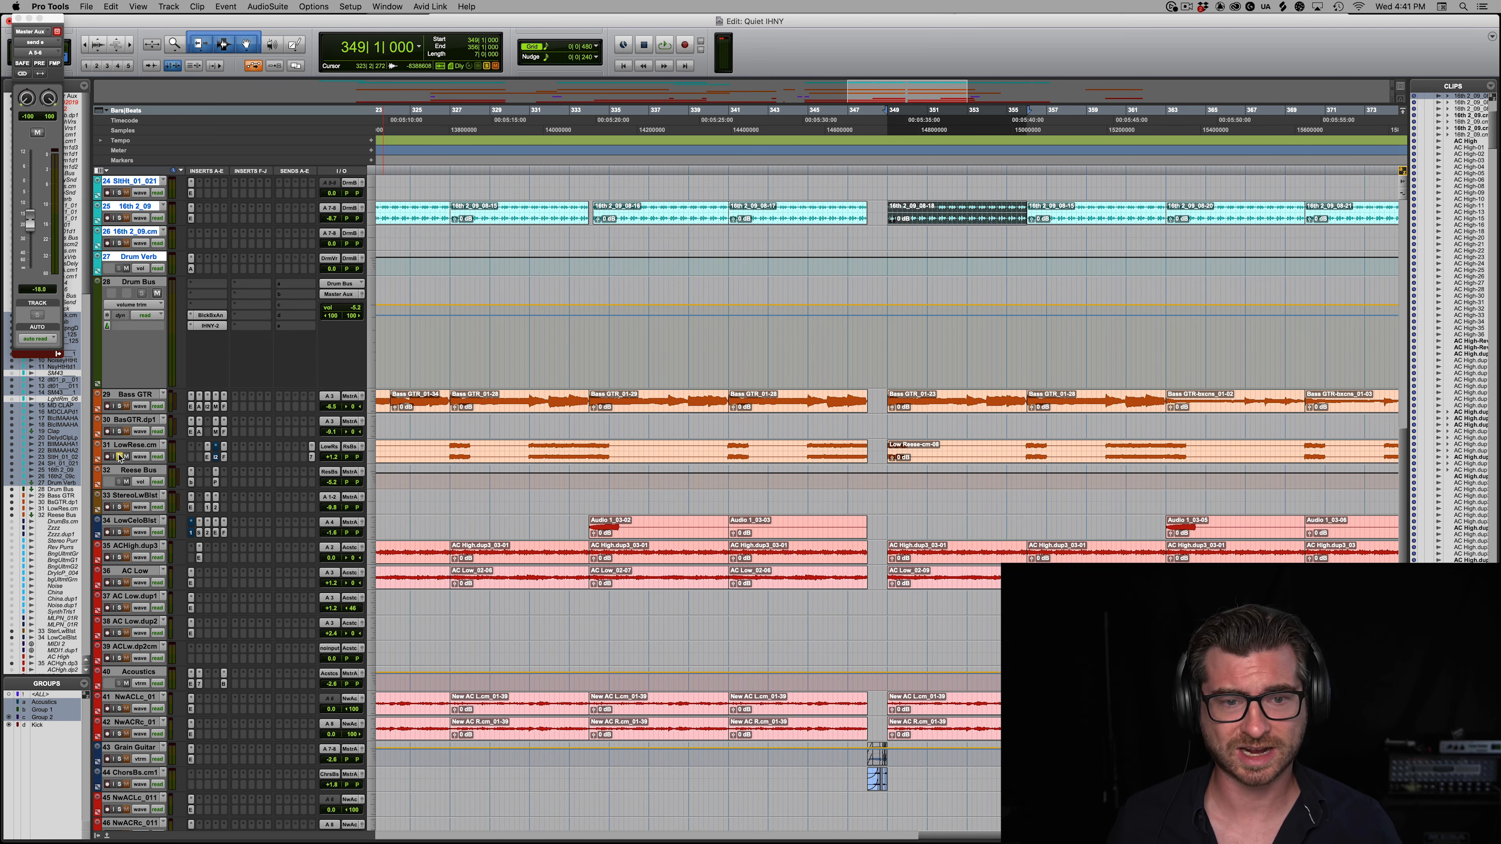
scroll(769, 618, "down", 3)
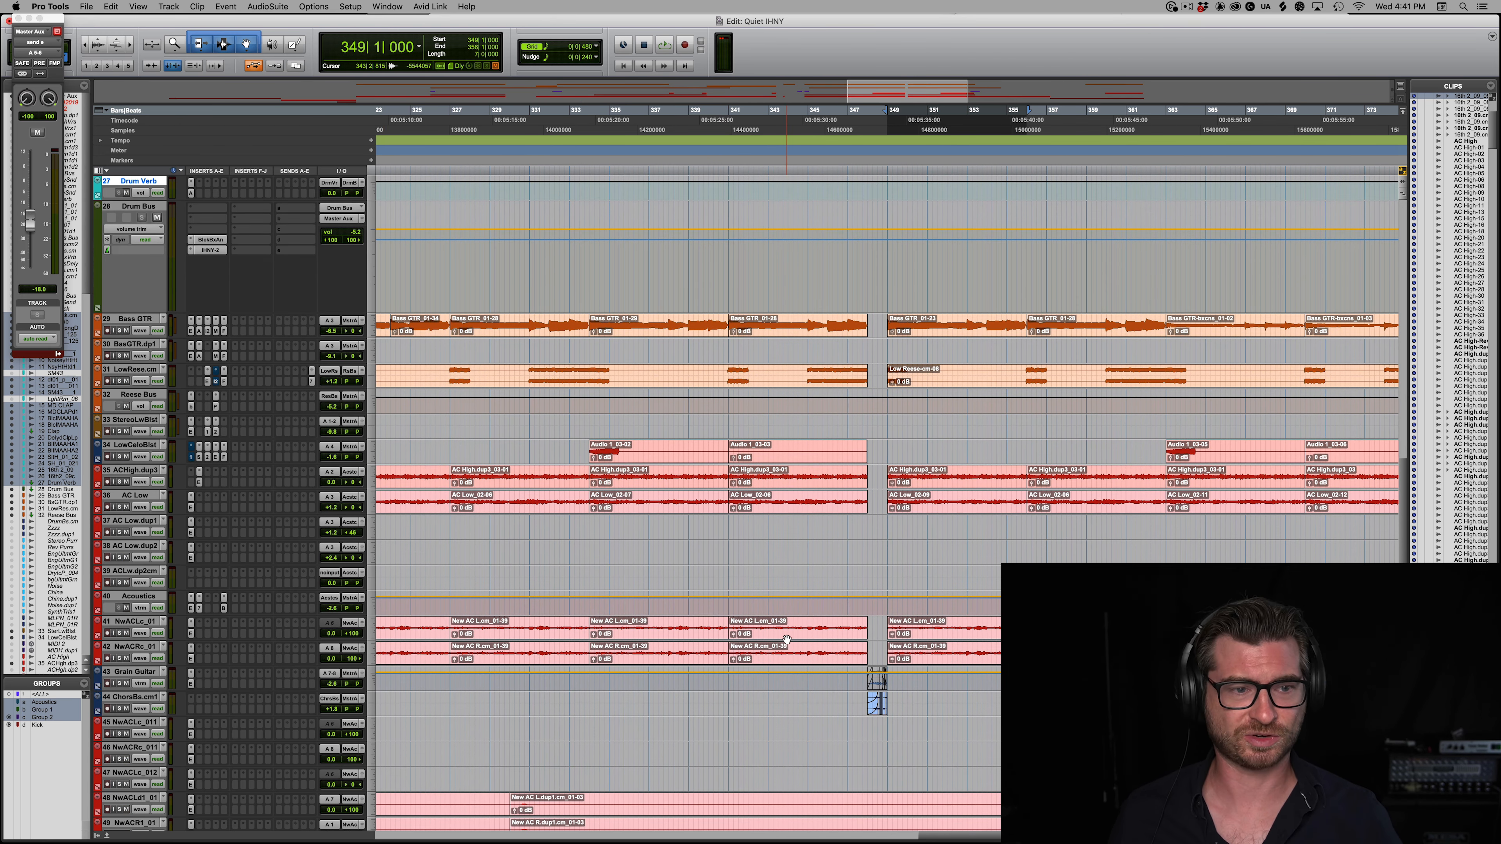
scroll(786, 639, "down", 7)
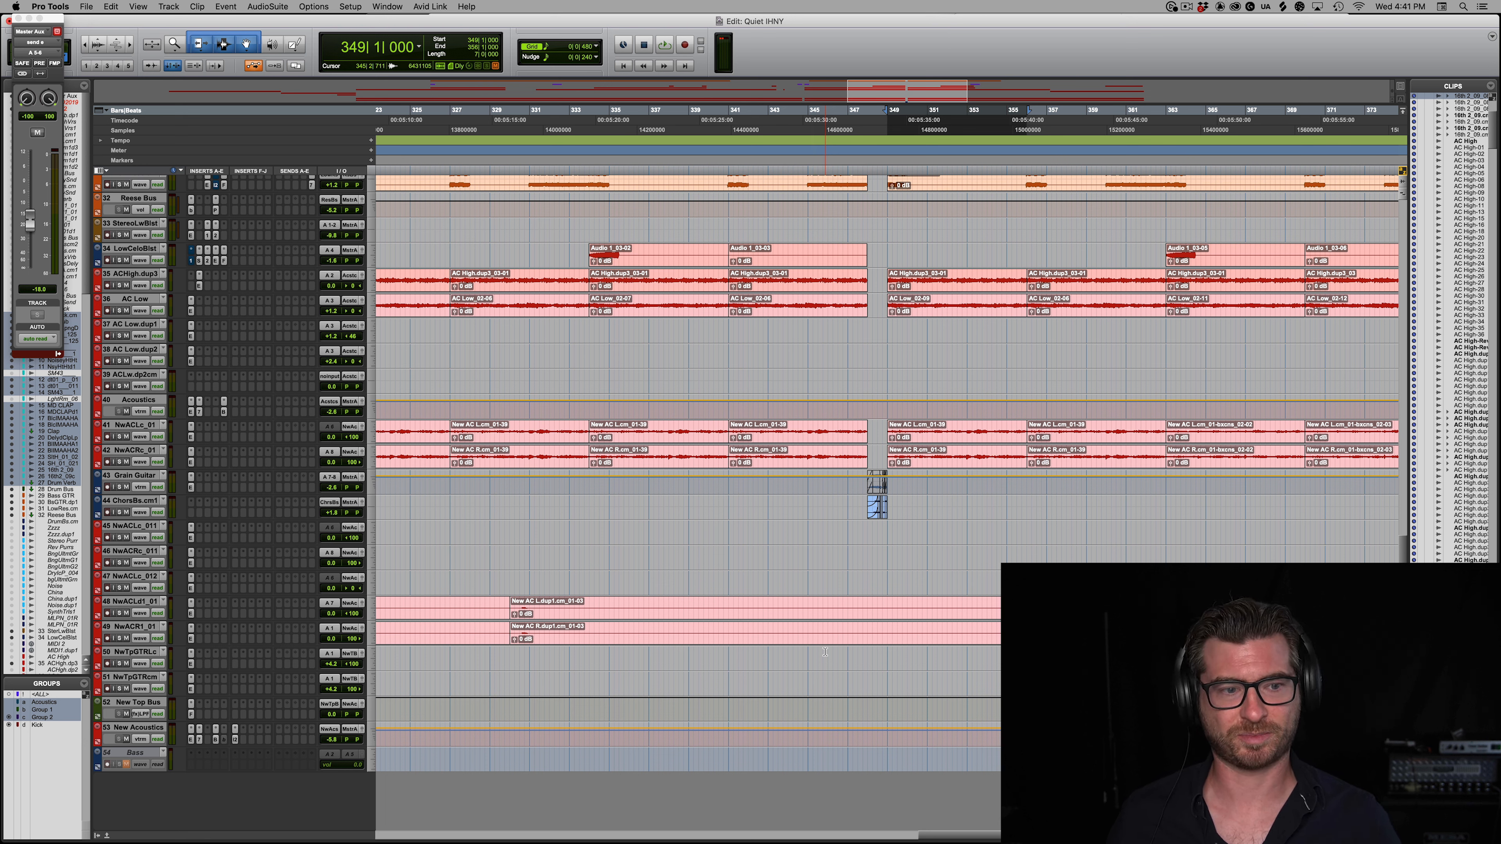
left_click(158, 729)
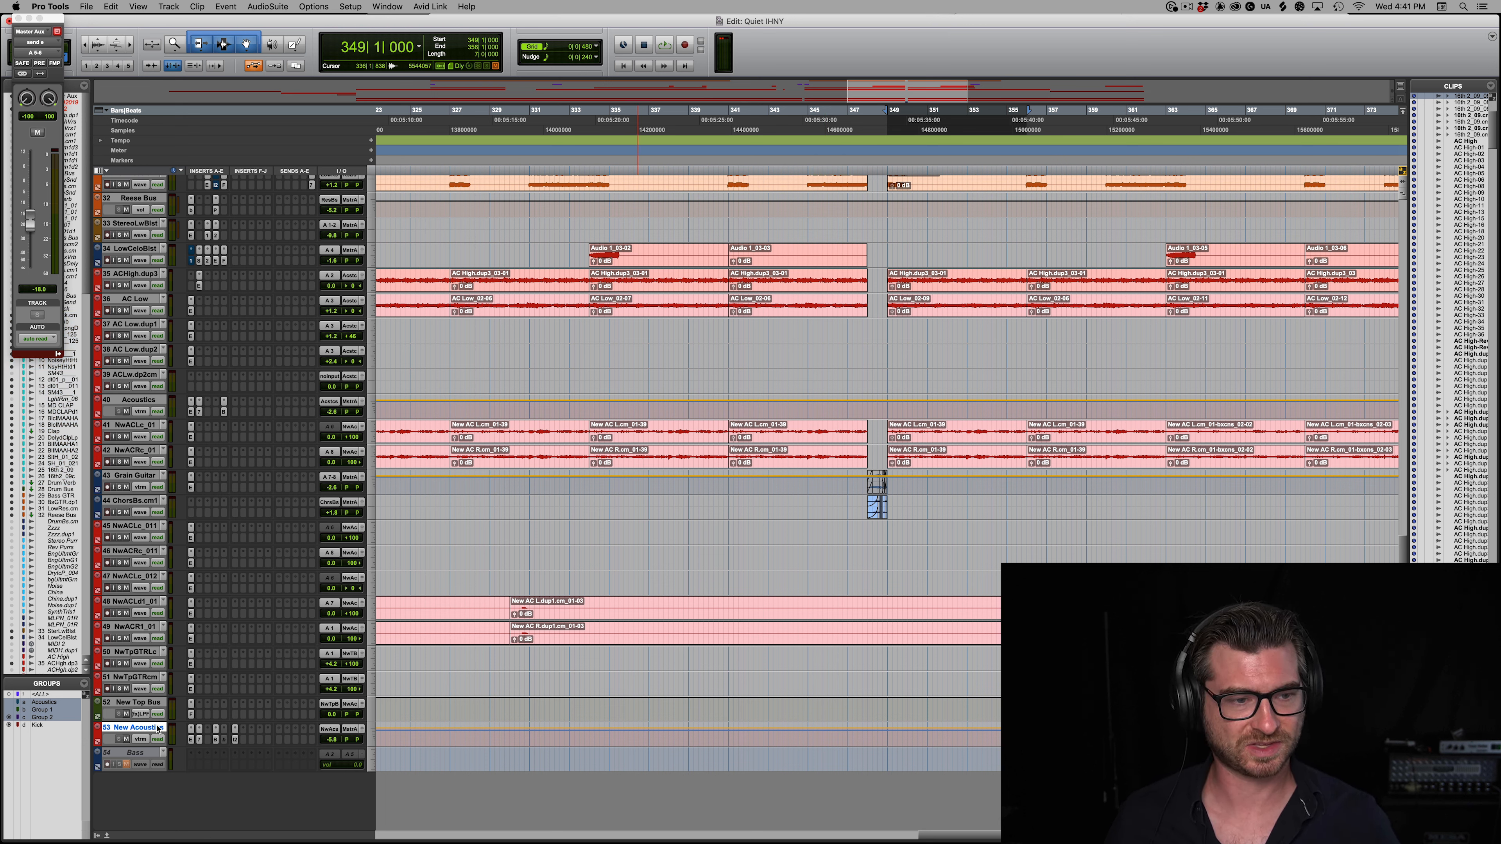
left_click(138, 275, "shift")
key("shift+s")
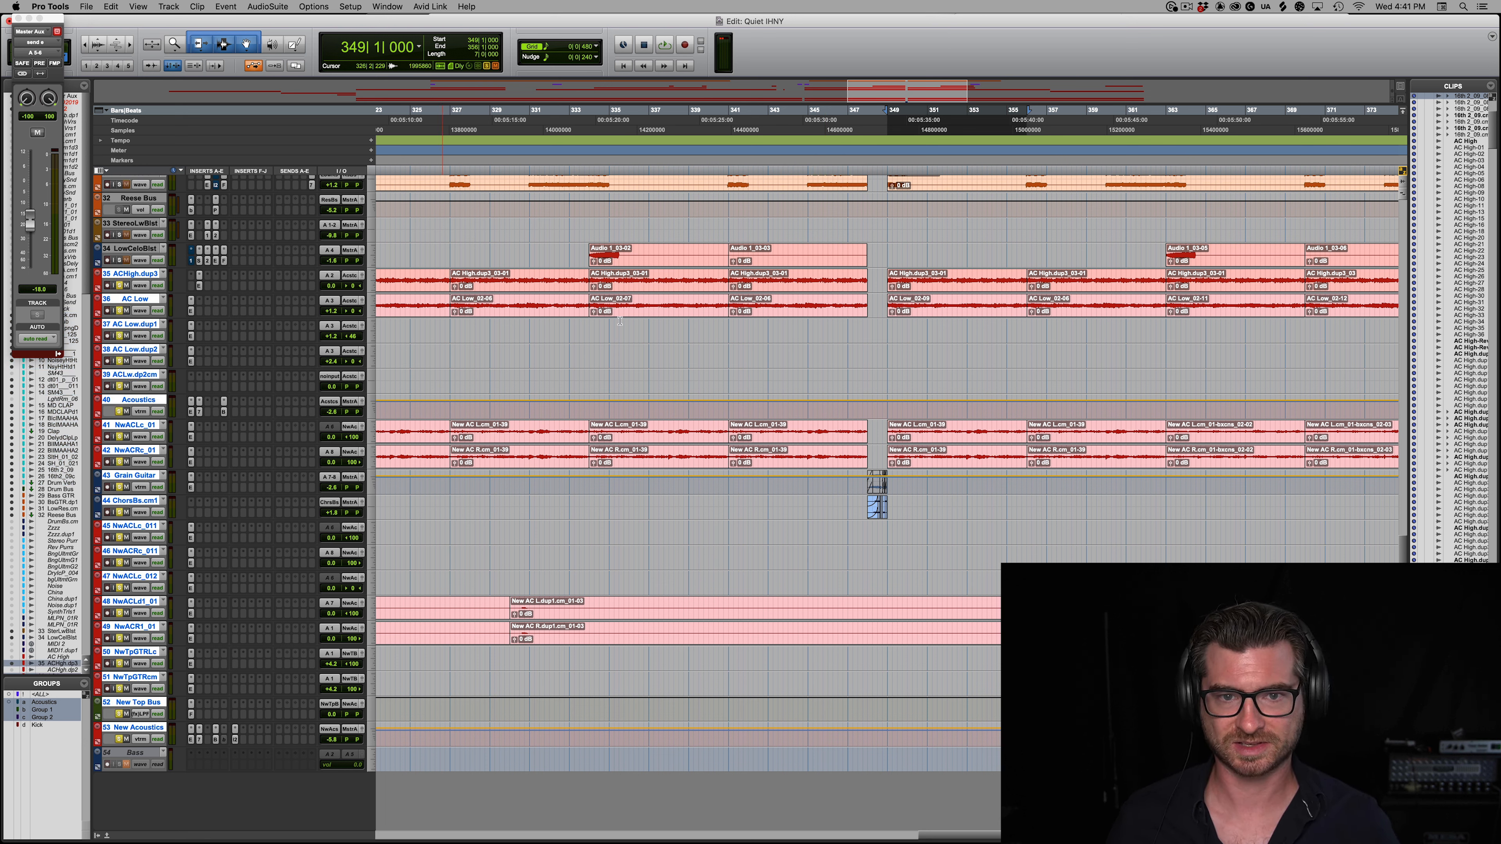
Step: Select the two ACHigh.dup3 clips starting at bar 334 and open the IHNY-2 on the New Acoustics track
left_click(663, 288)
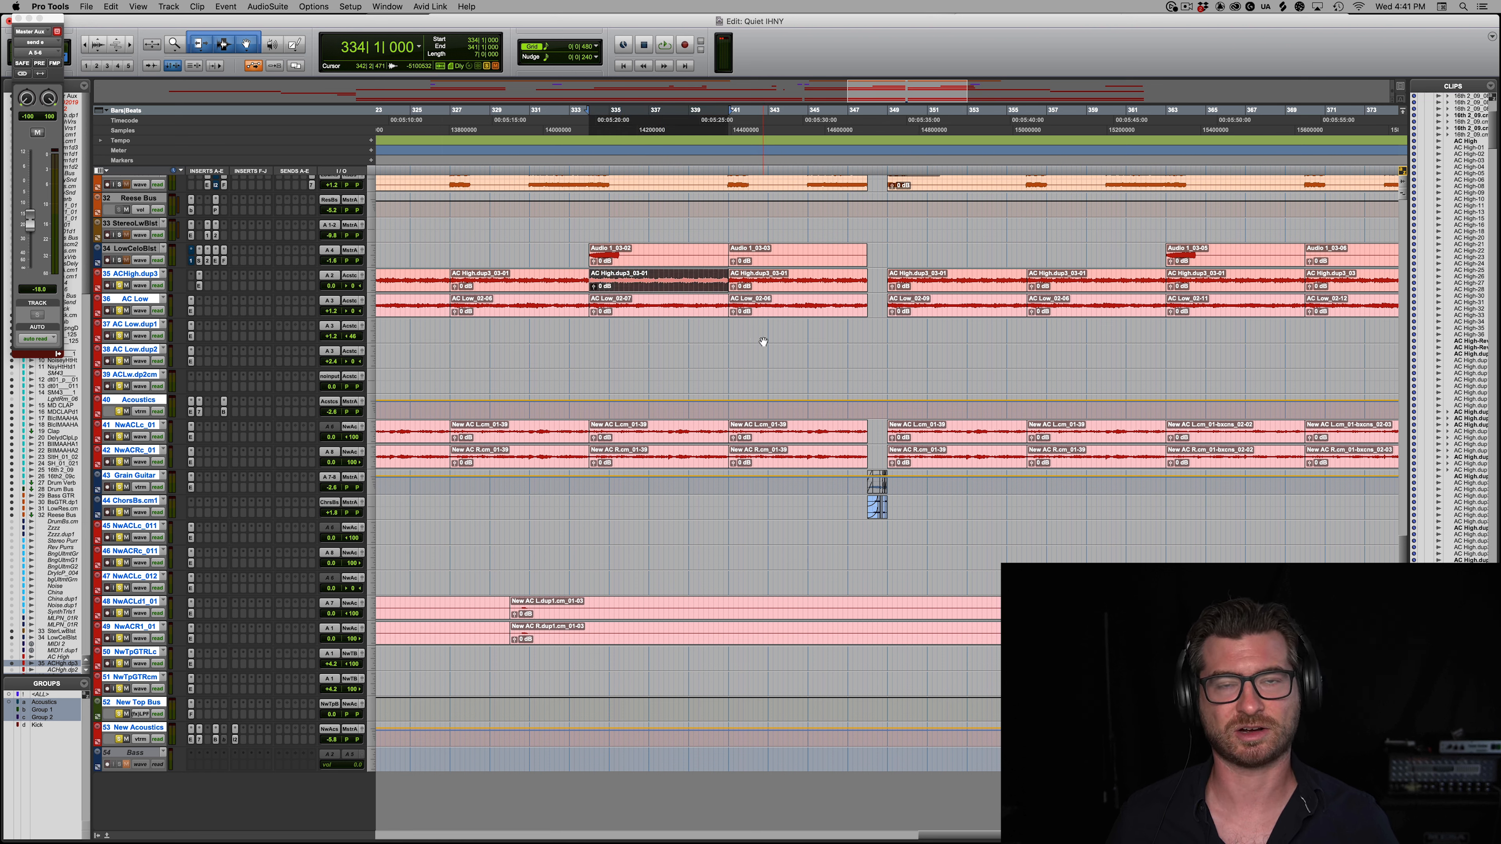
left_click(810, 288, "shift")
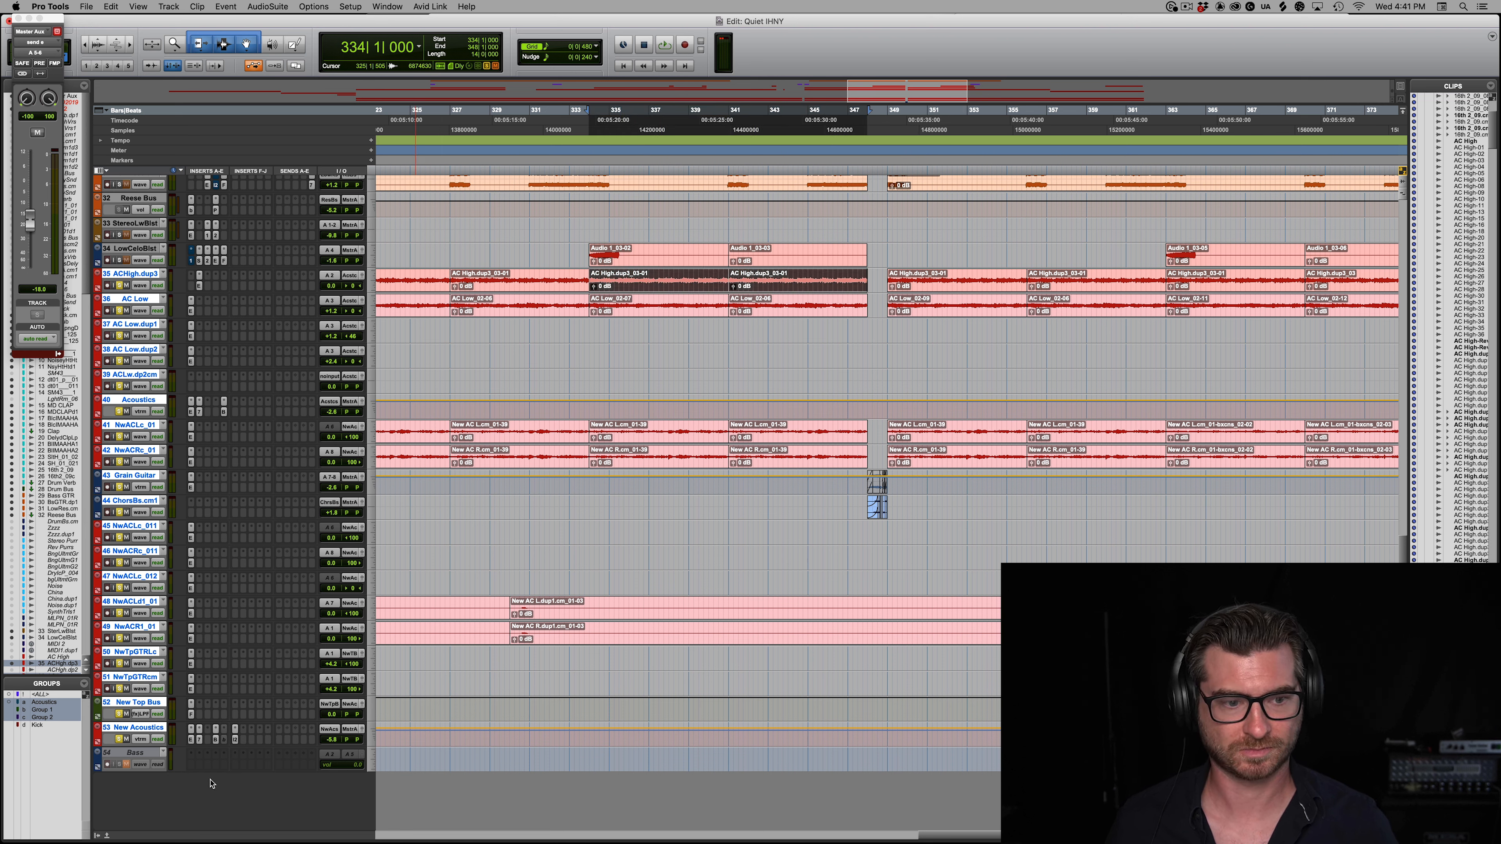
left_click(235, 740)
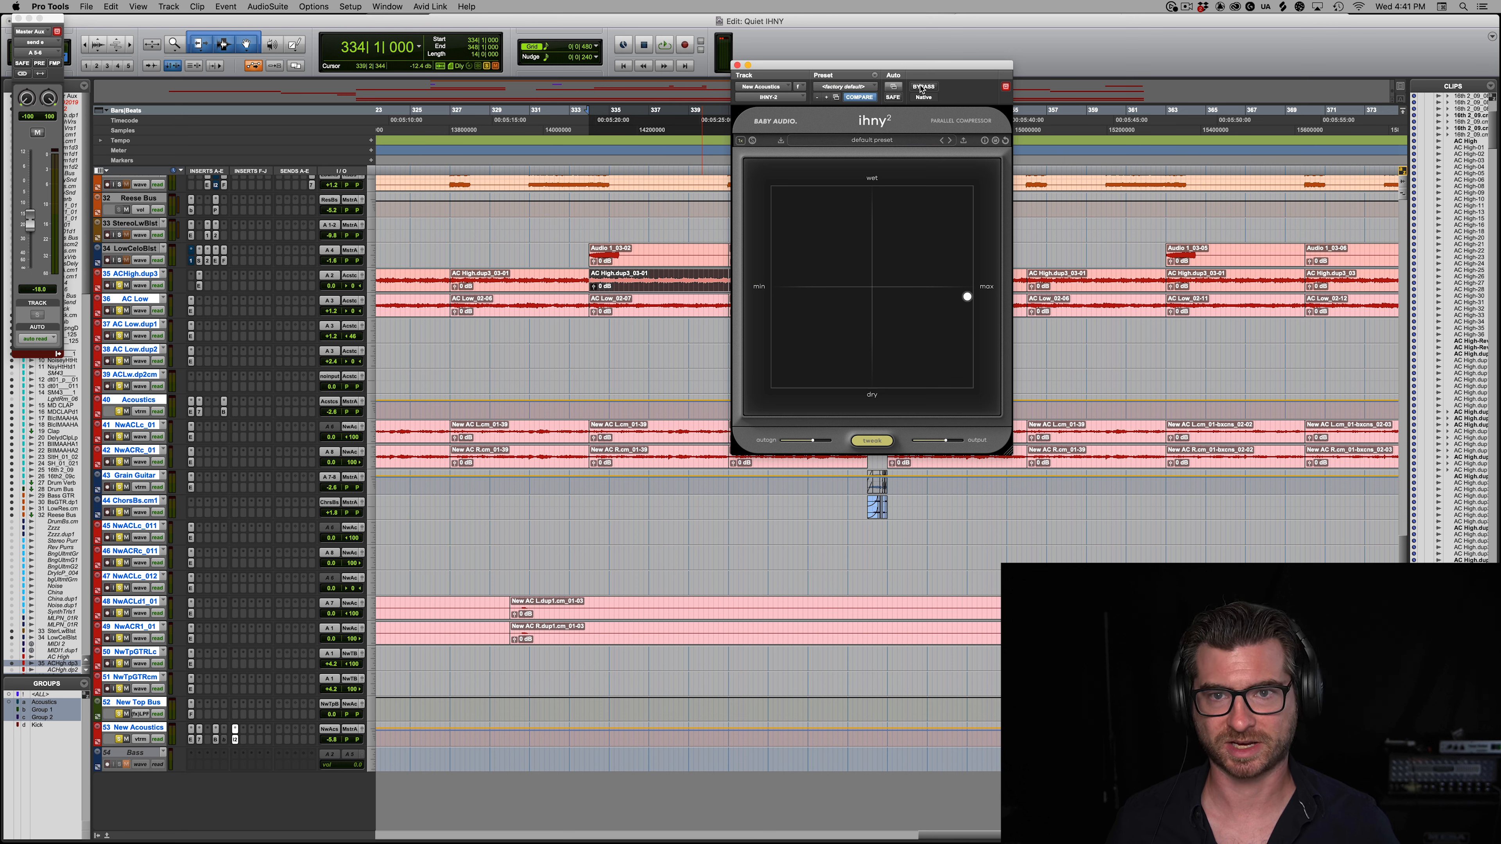
Step: Play the acoustic guitars from bar 334 with IHNY-2 bypassed and active, and open the Blackhole reverb on New Acoustics
key("space")
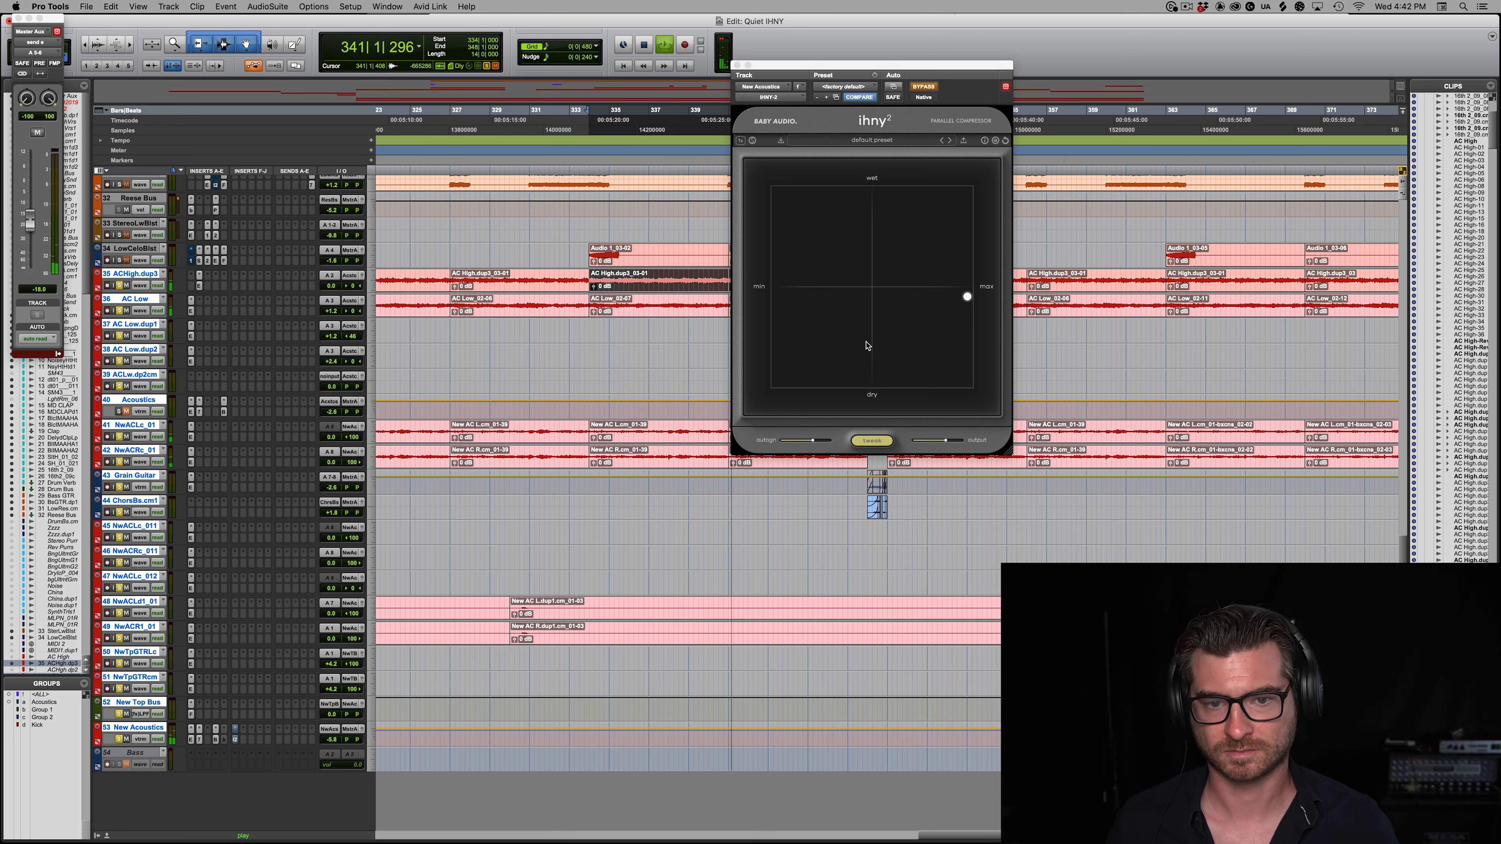
key("space")
left_click(929, 87)
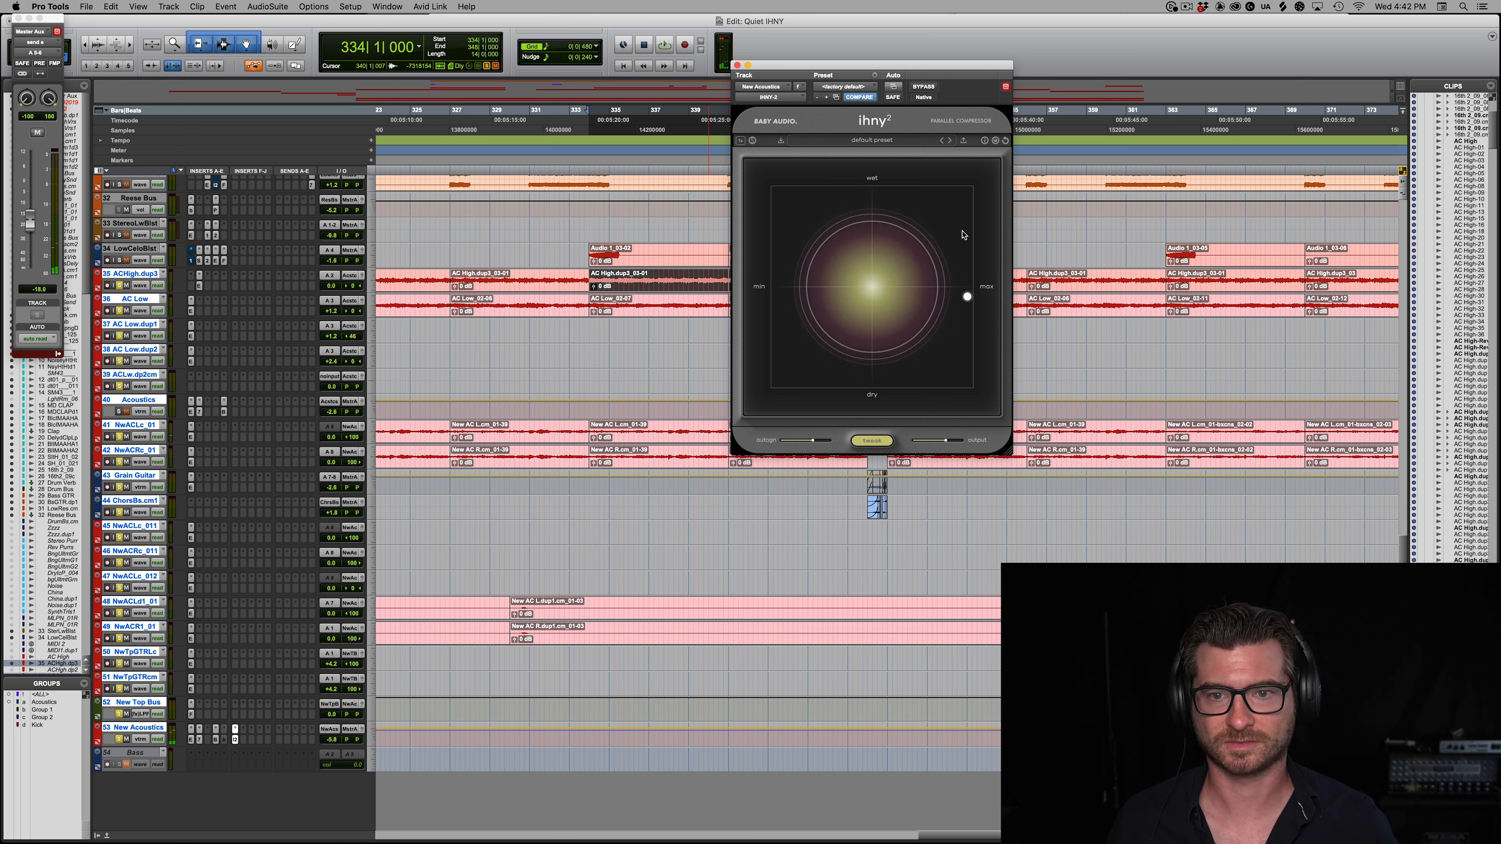
mouse_move(969, 302)
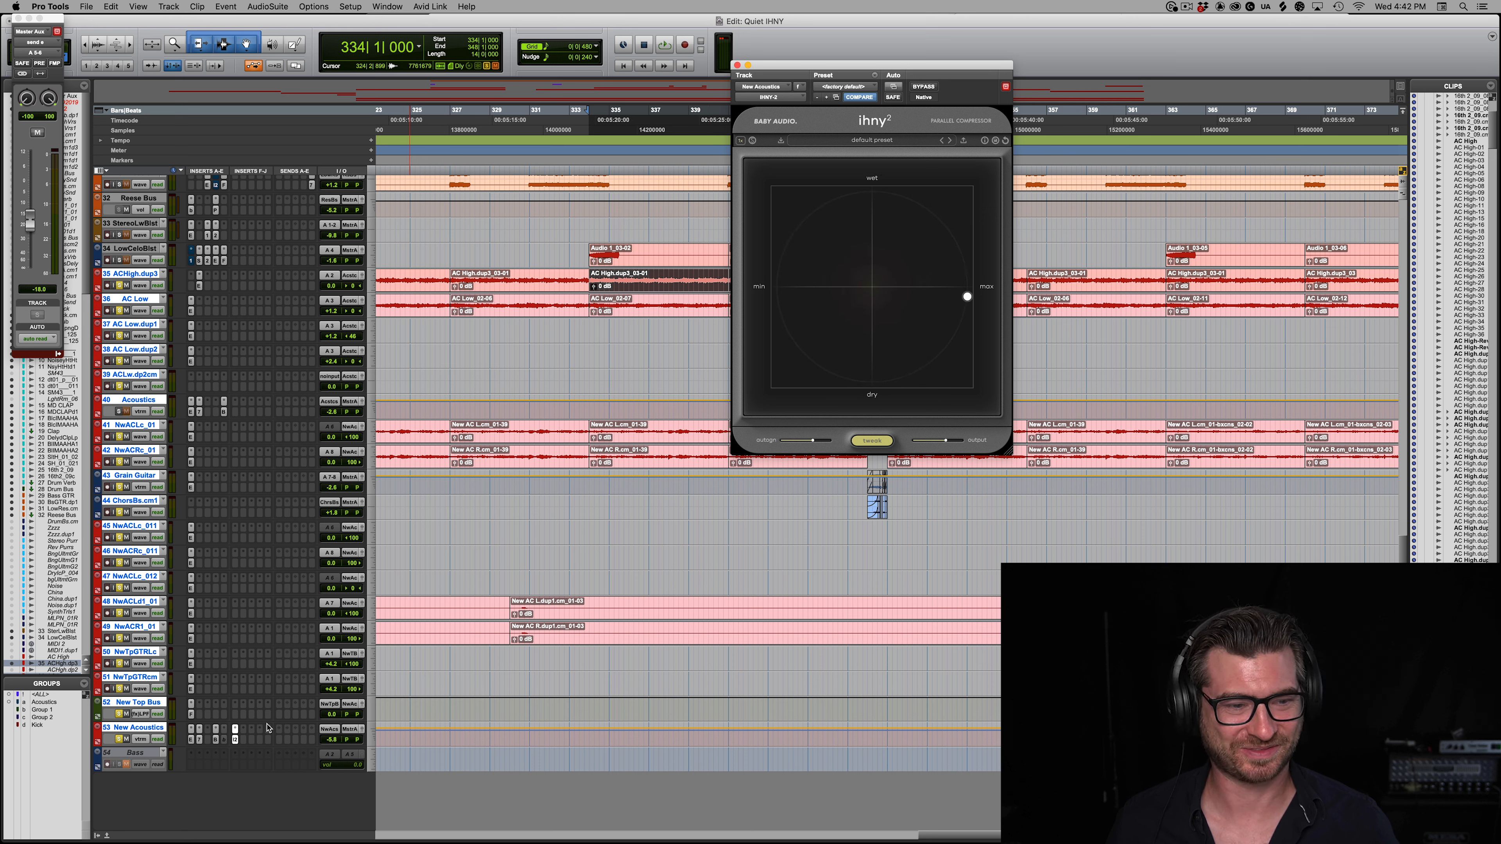
left_click(216, 740)
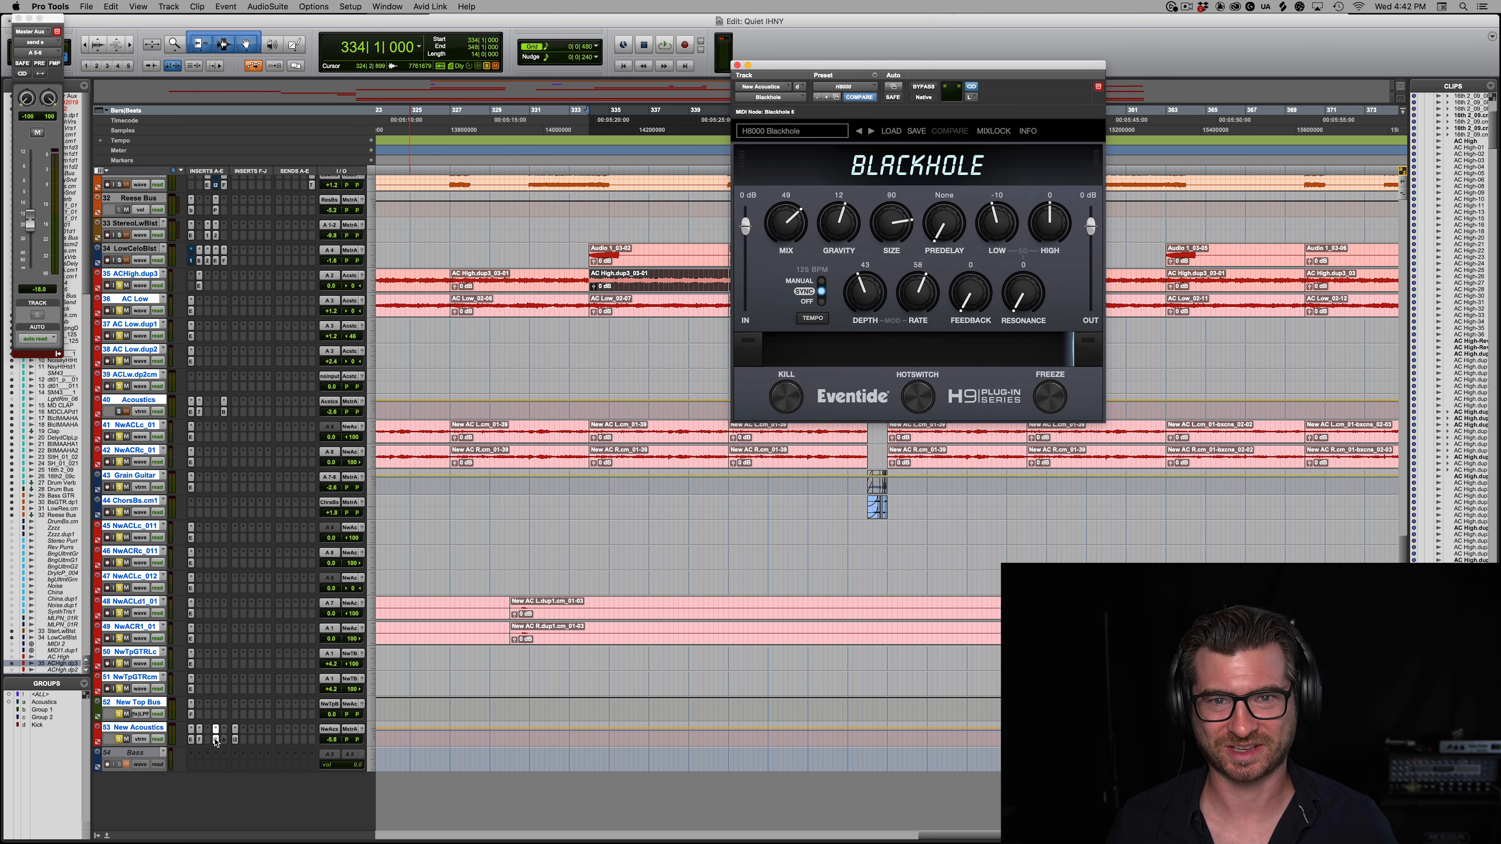
Step: Open the IHNY-2 on the New Acoustics track and play the acoustic guitars through it from bar 334
left_click(236, 741)
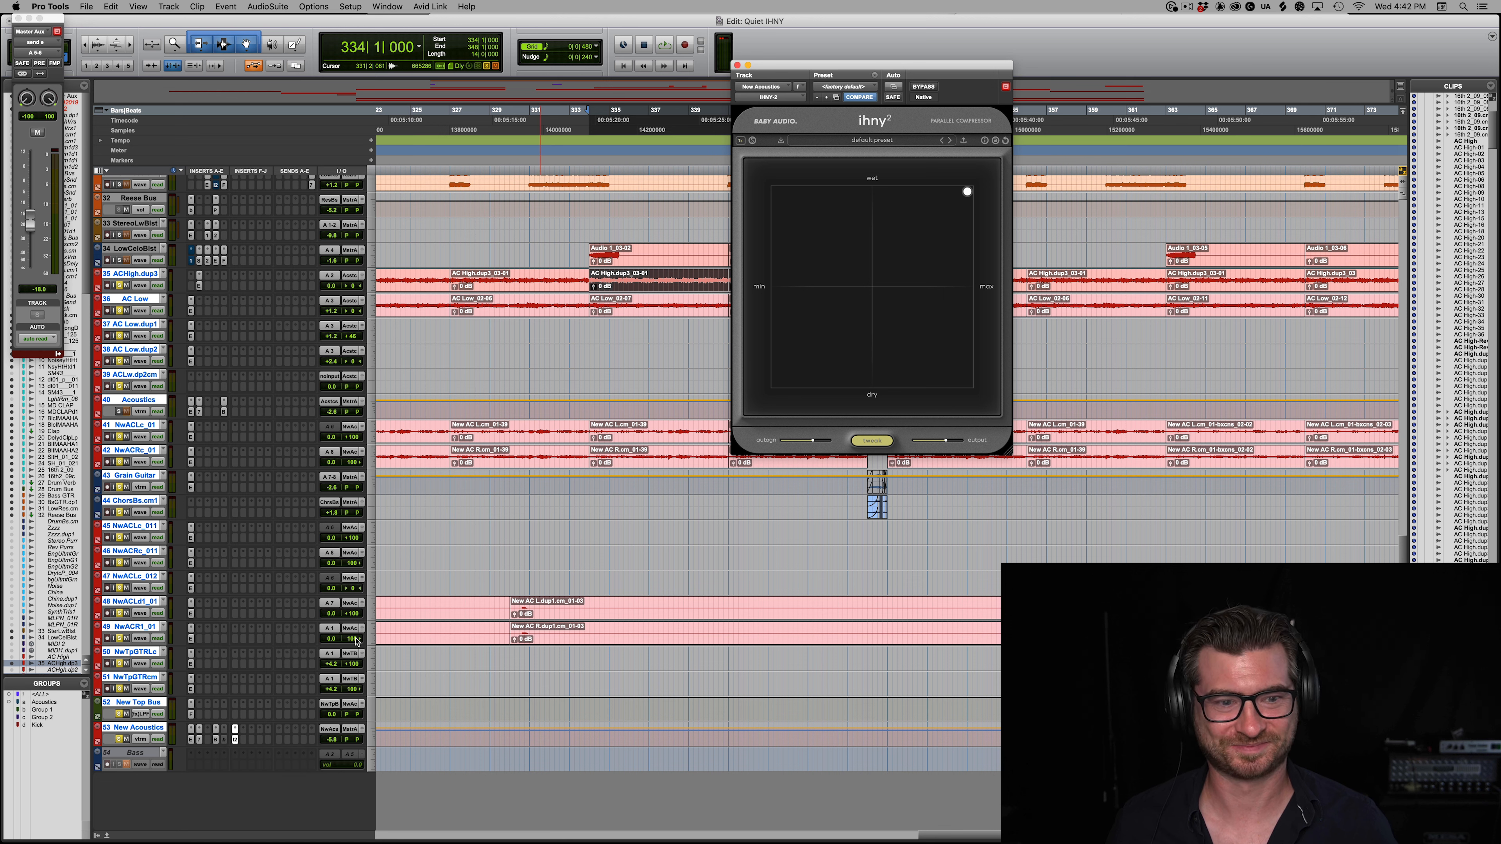
key("space")
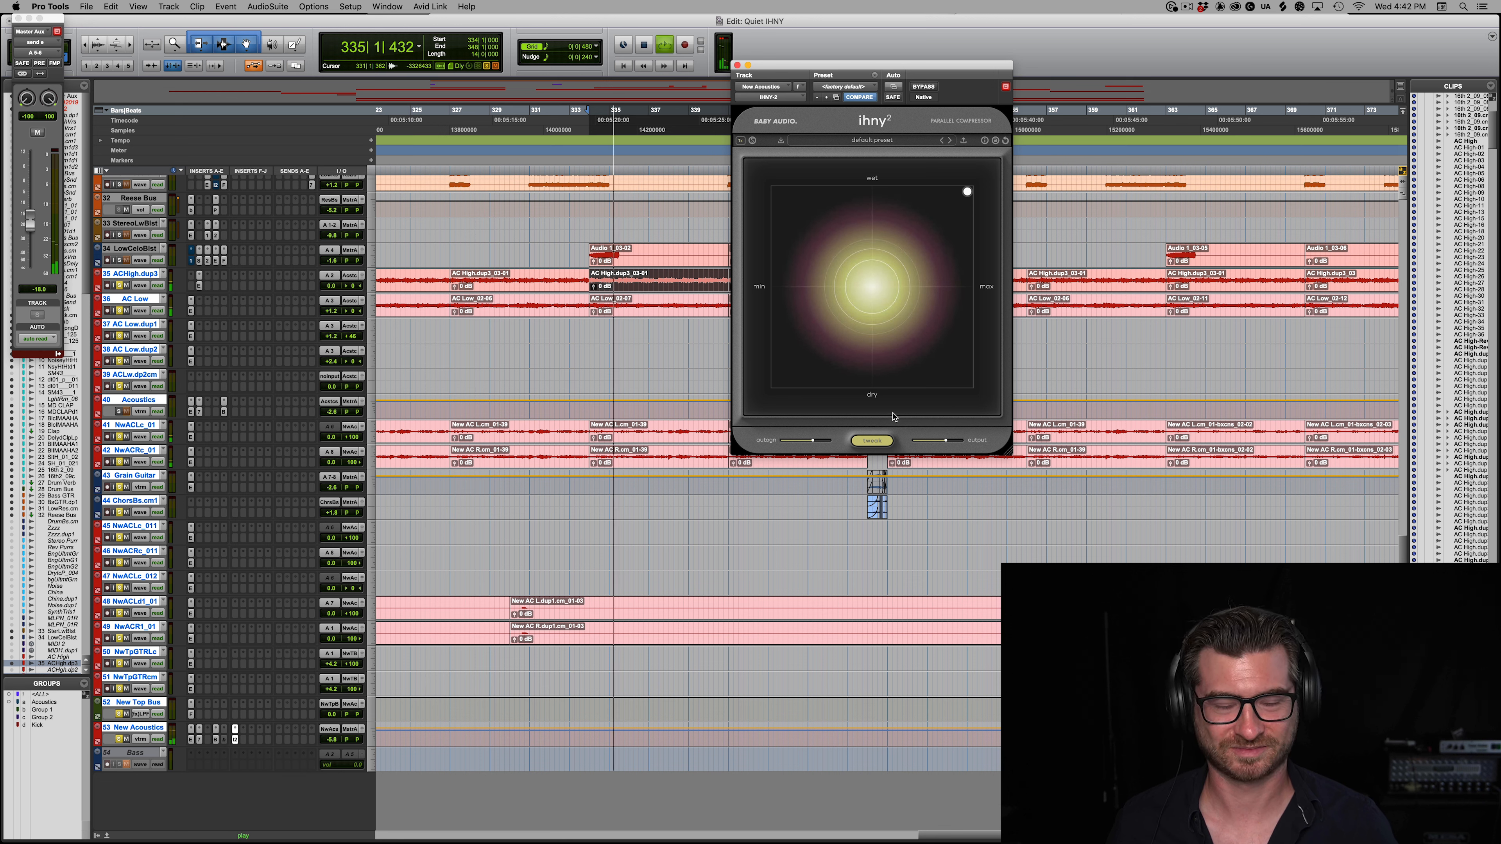
key("space")
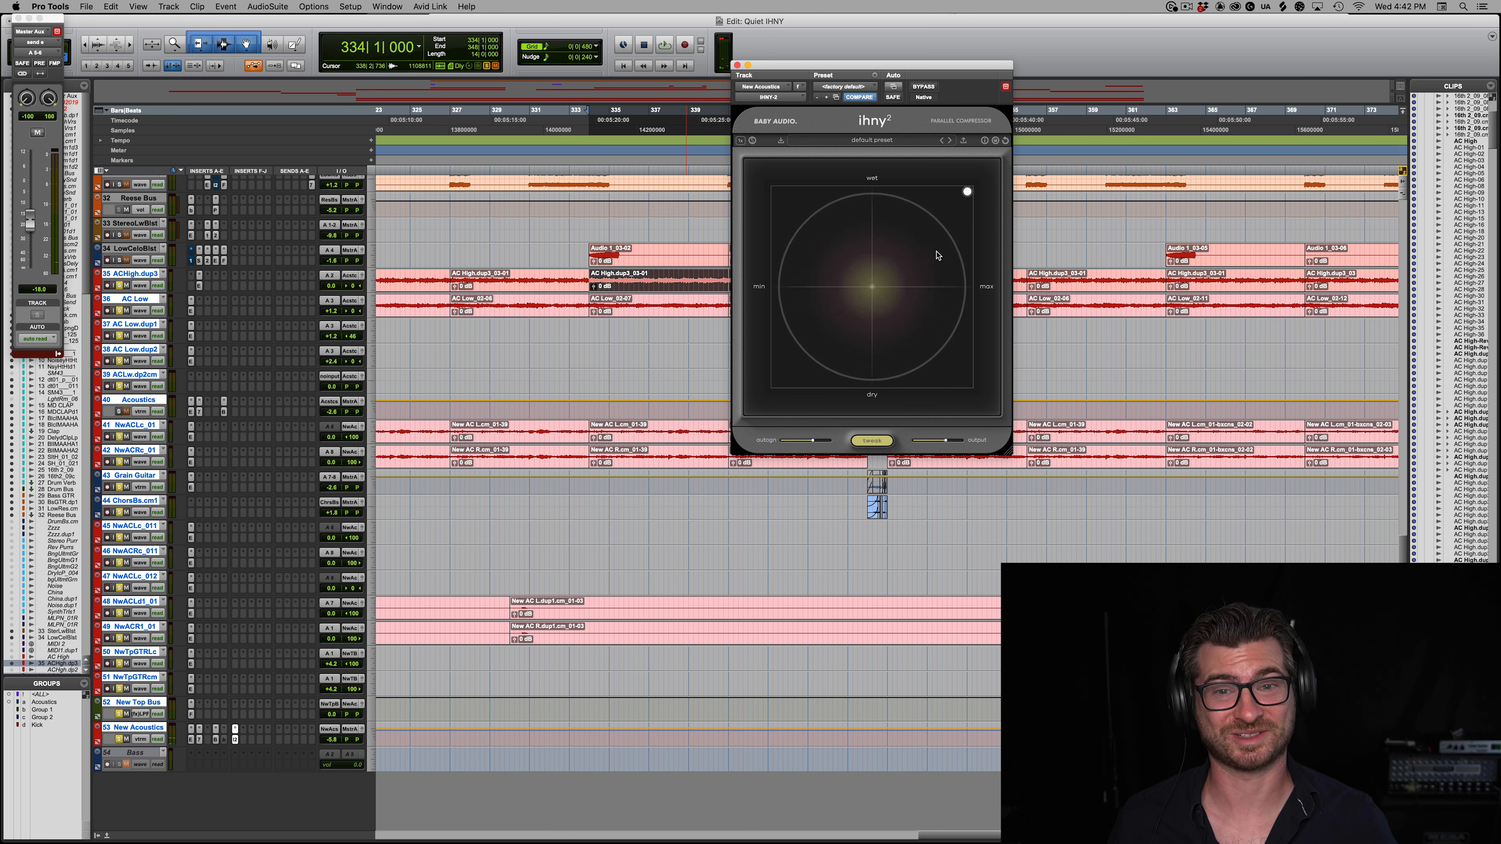
Step: Compare the acoustic guitars from bar 334 with the Blackhole reverb on New Acoustics bypassed and active
key("space")
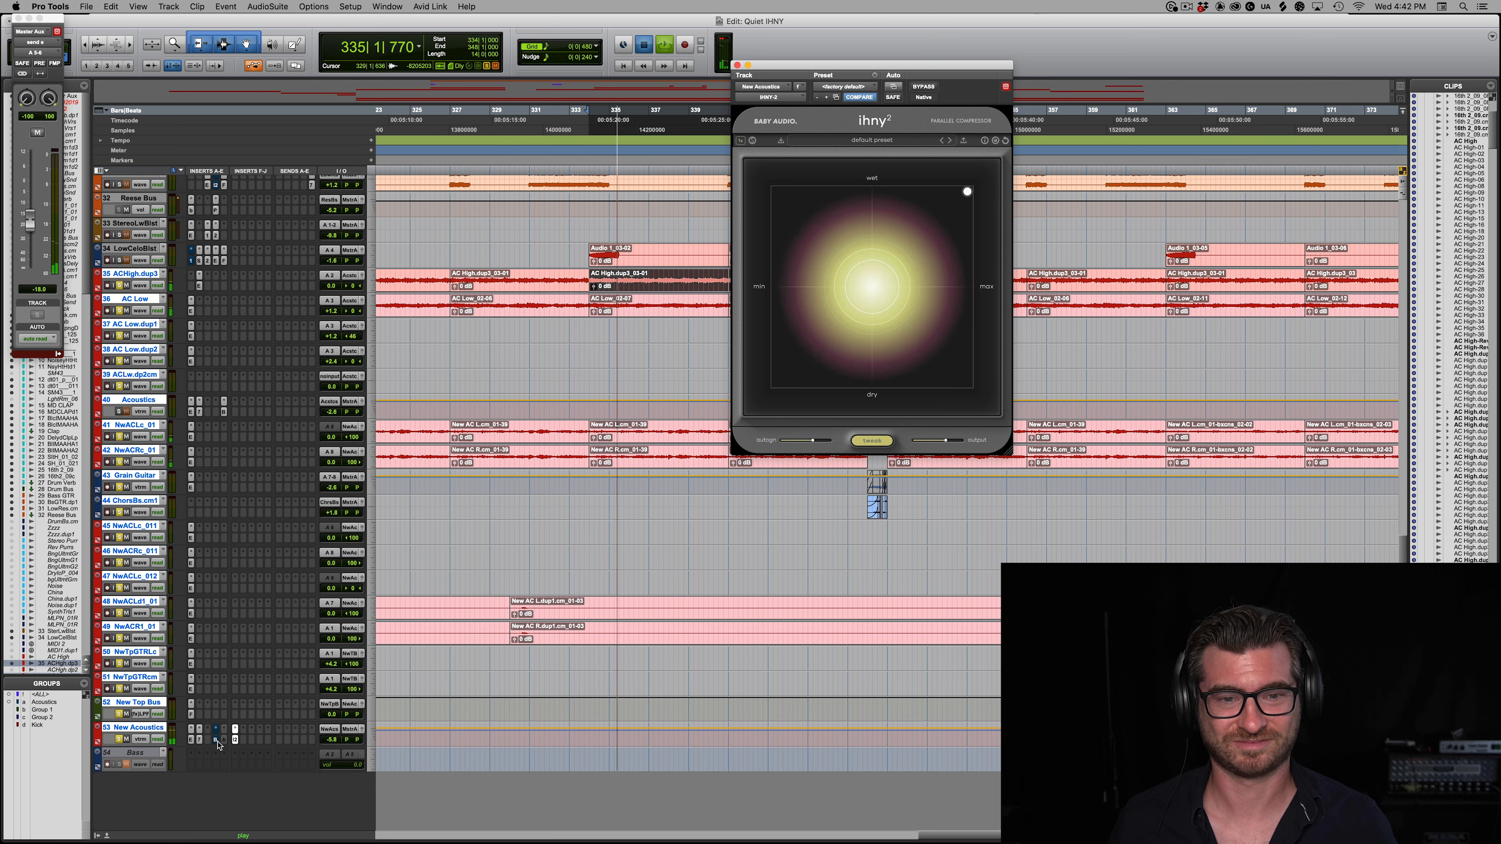
key("space")
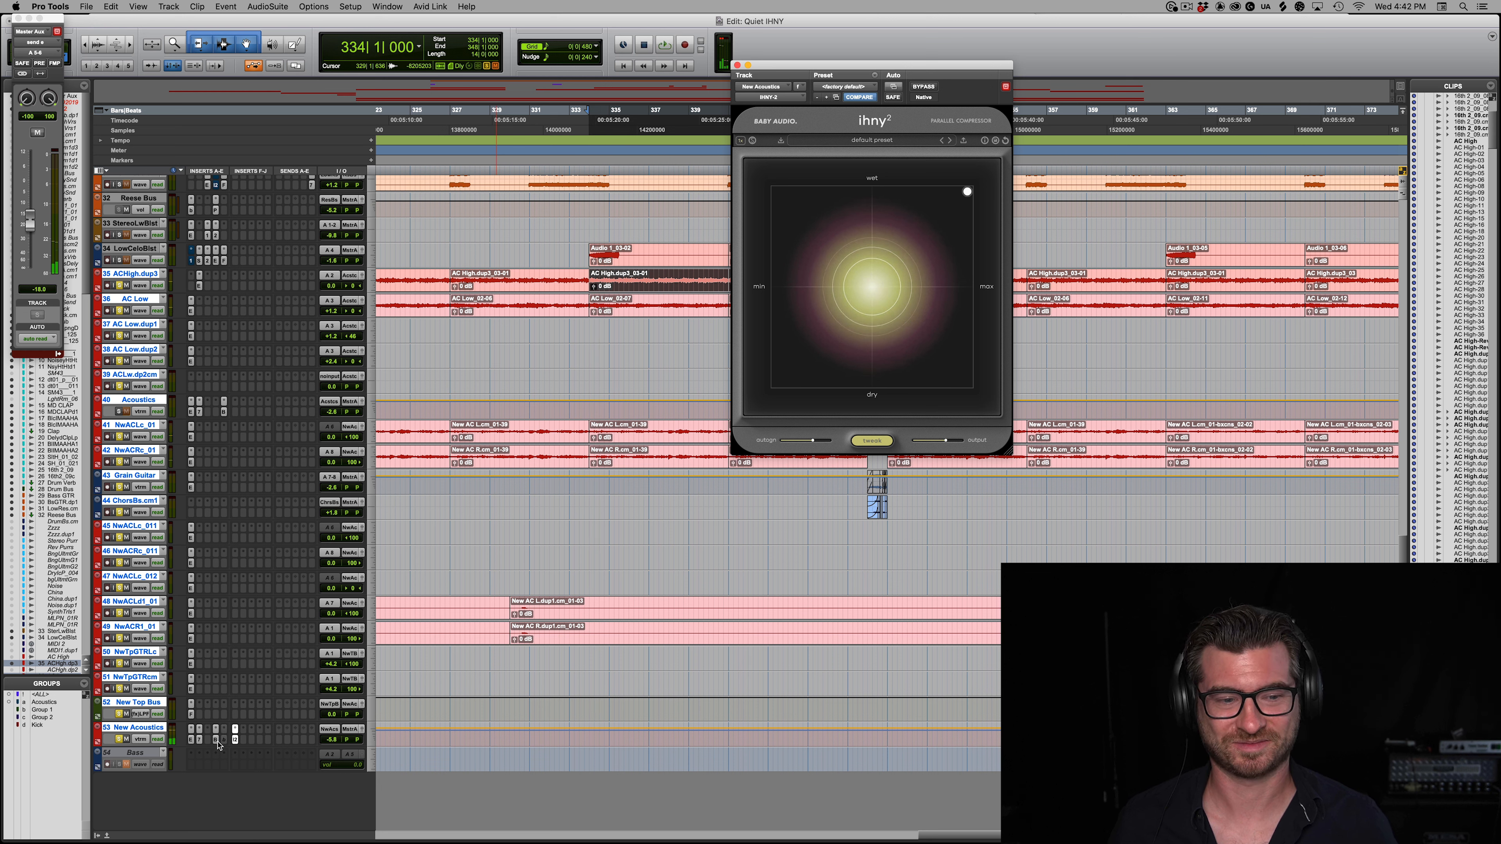
key("space")
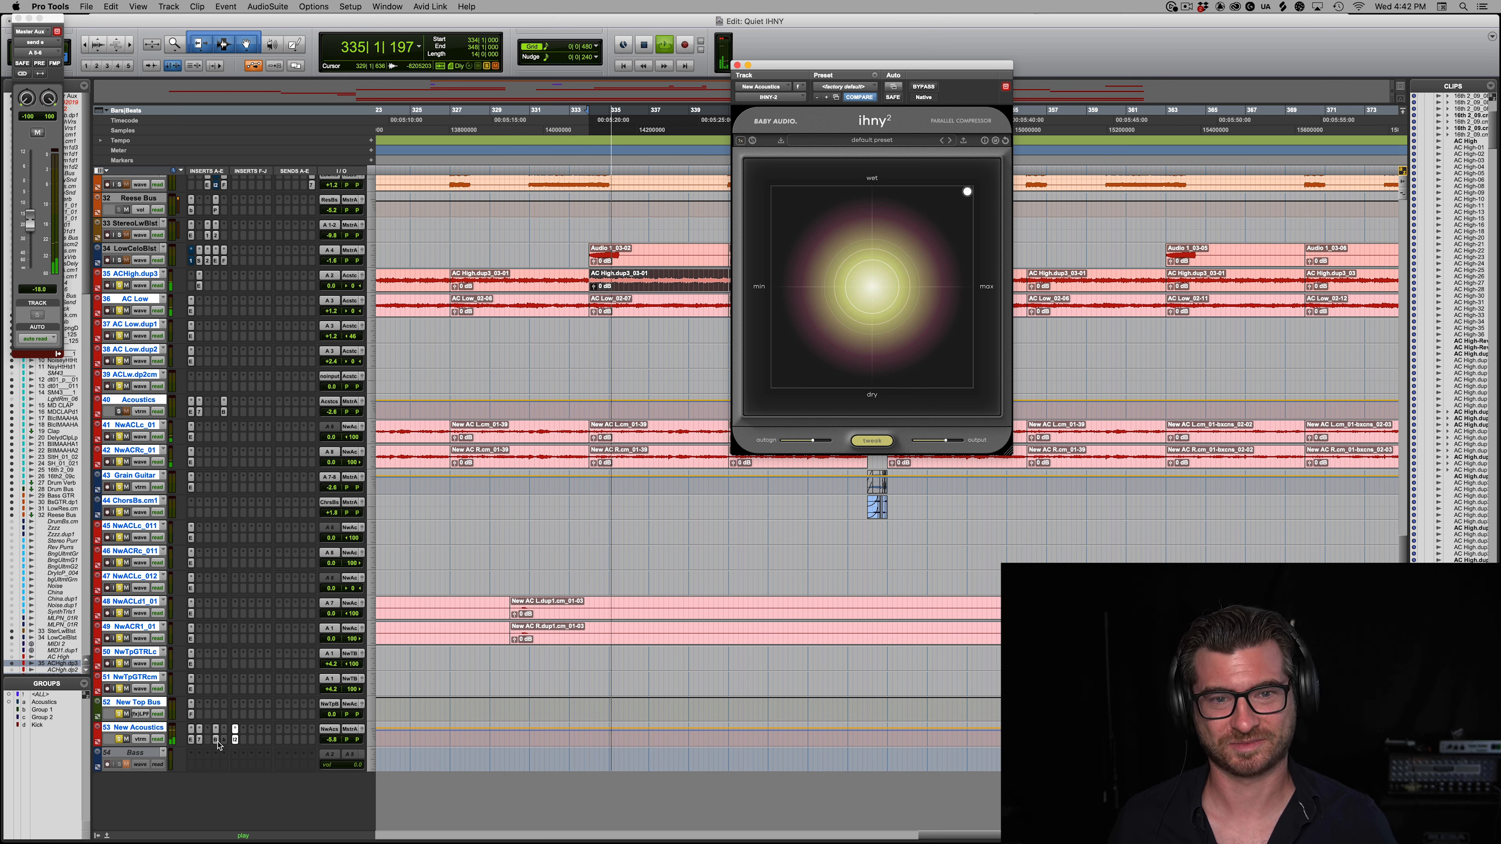
key("space")
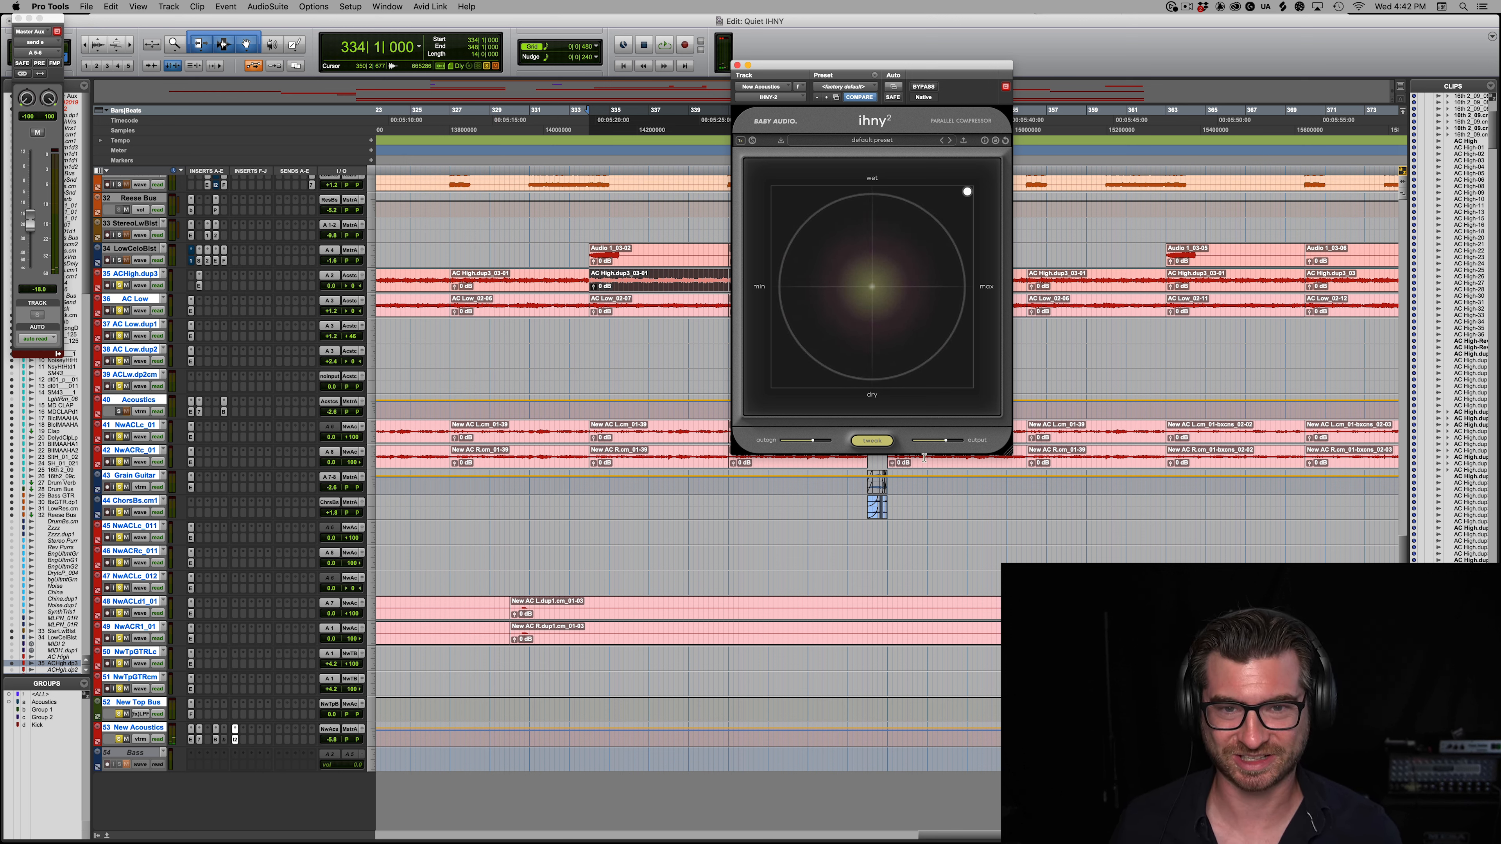
key("space")
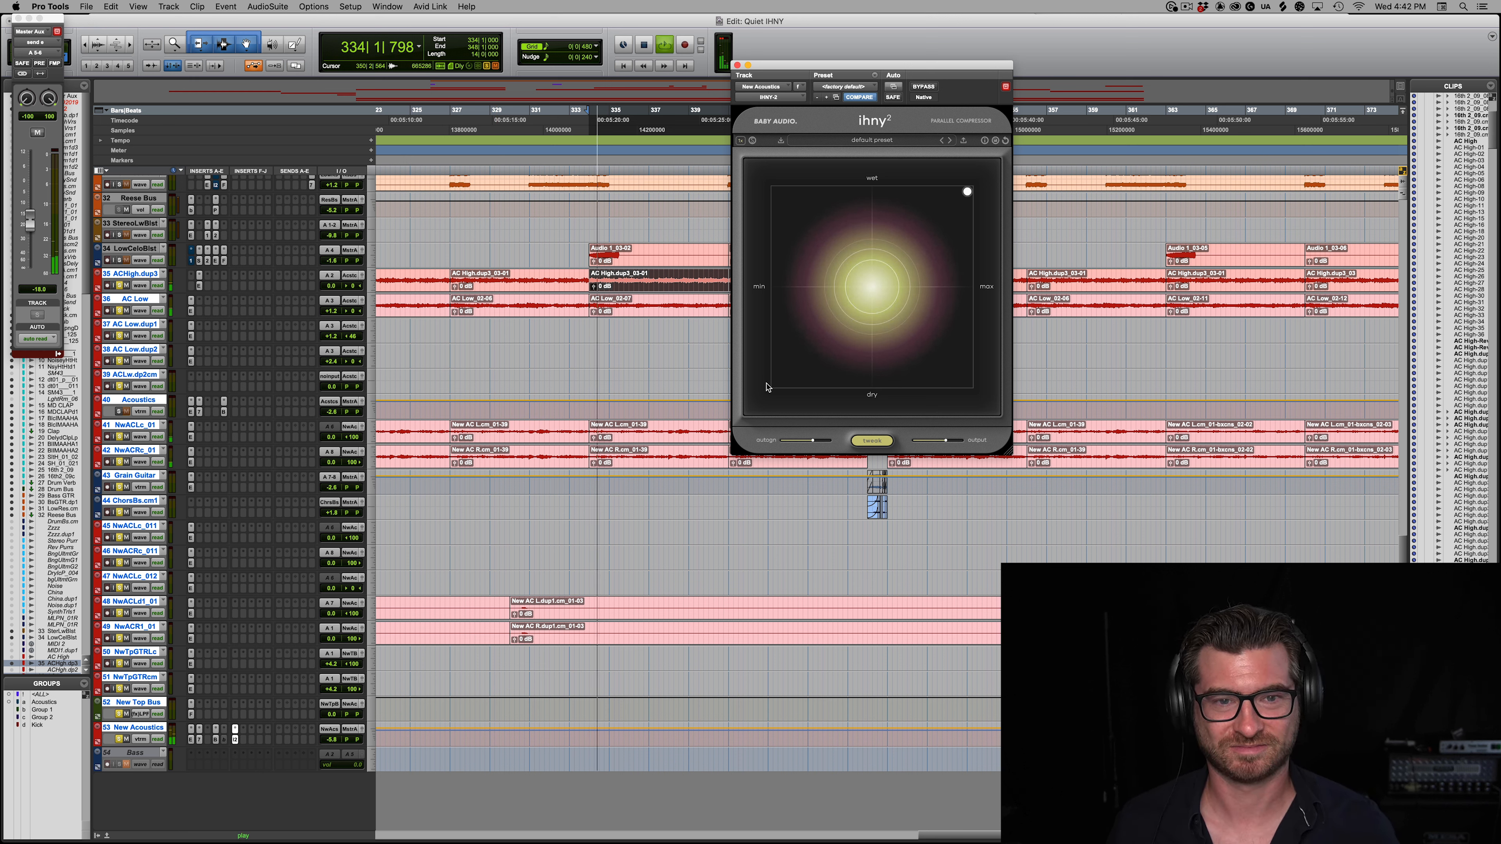
key("space")
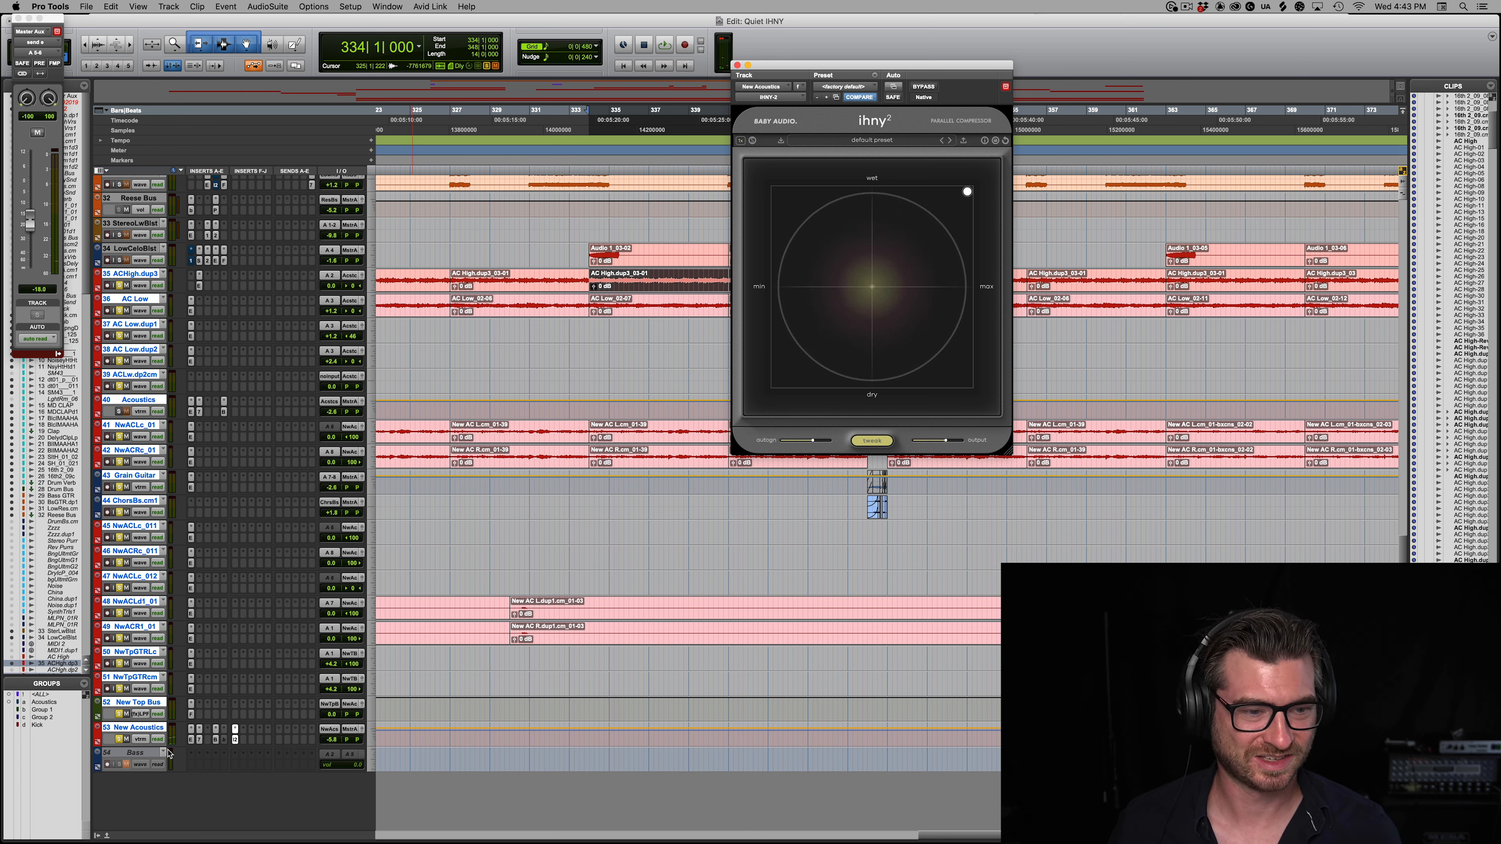
Step: Open the Blackhole reverb on New Acoustics, play from bar 334, and freeze the reverb before stopping playback
left_click(216, 741)
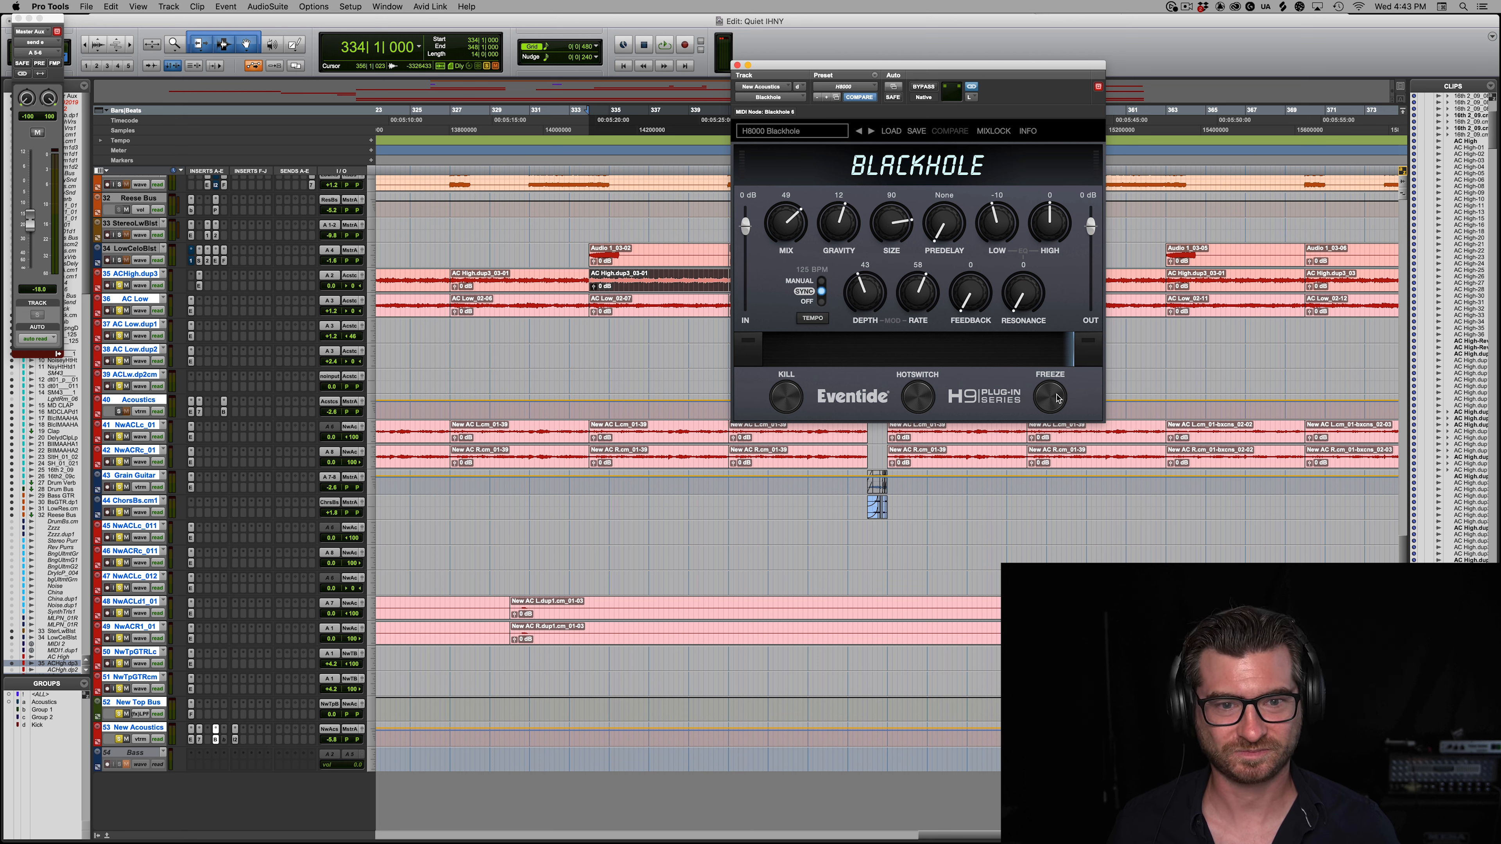
key("space")
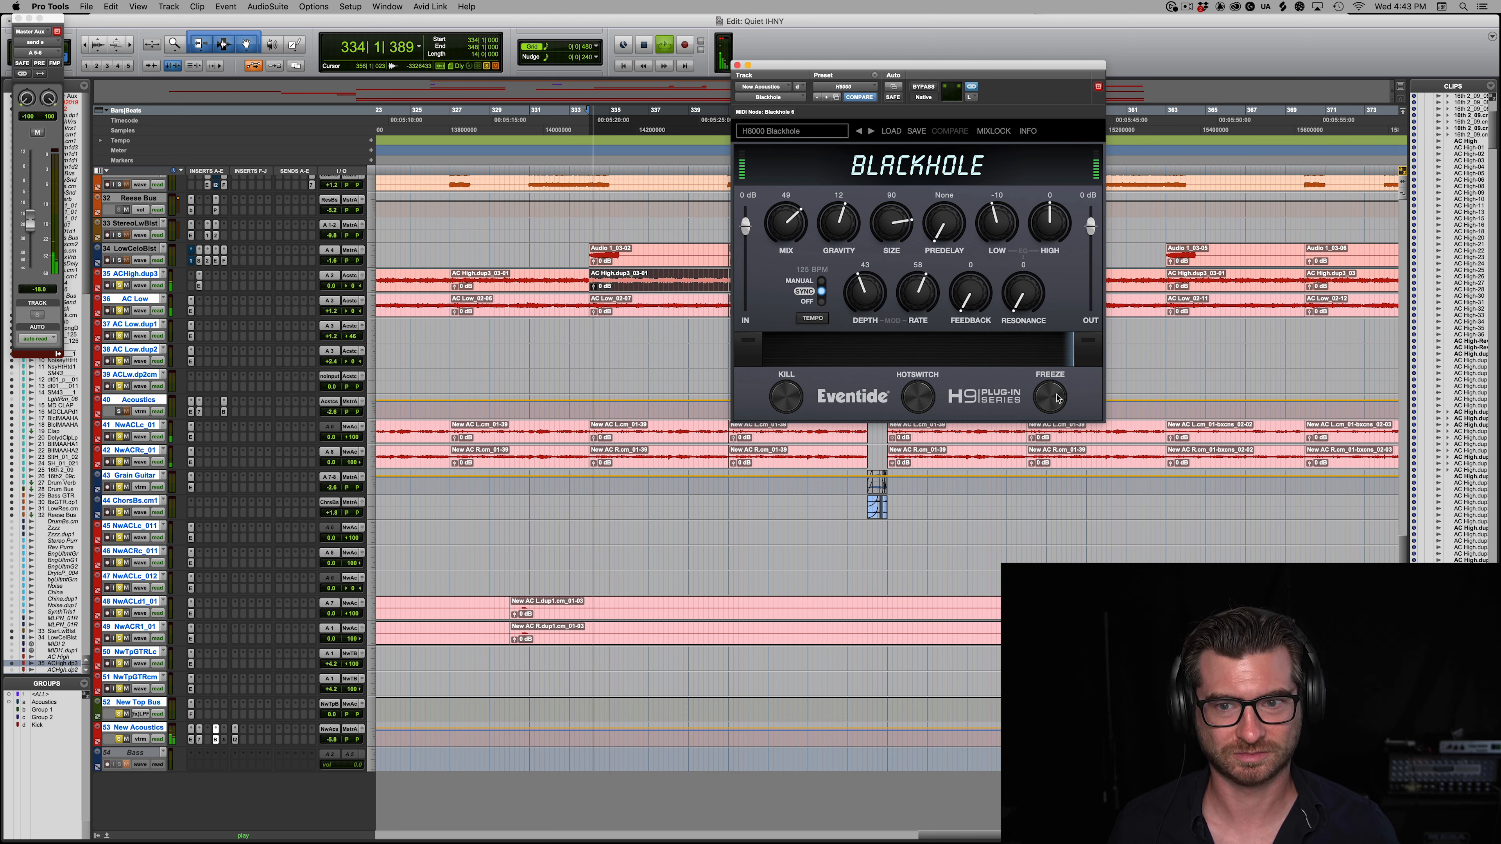
left_click(1050, 397)
key("space")
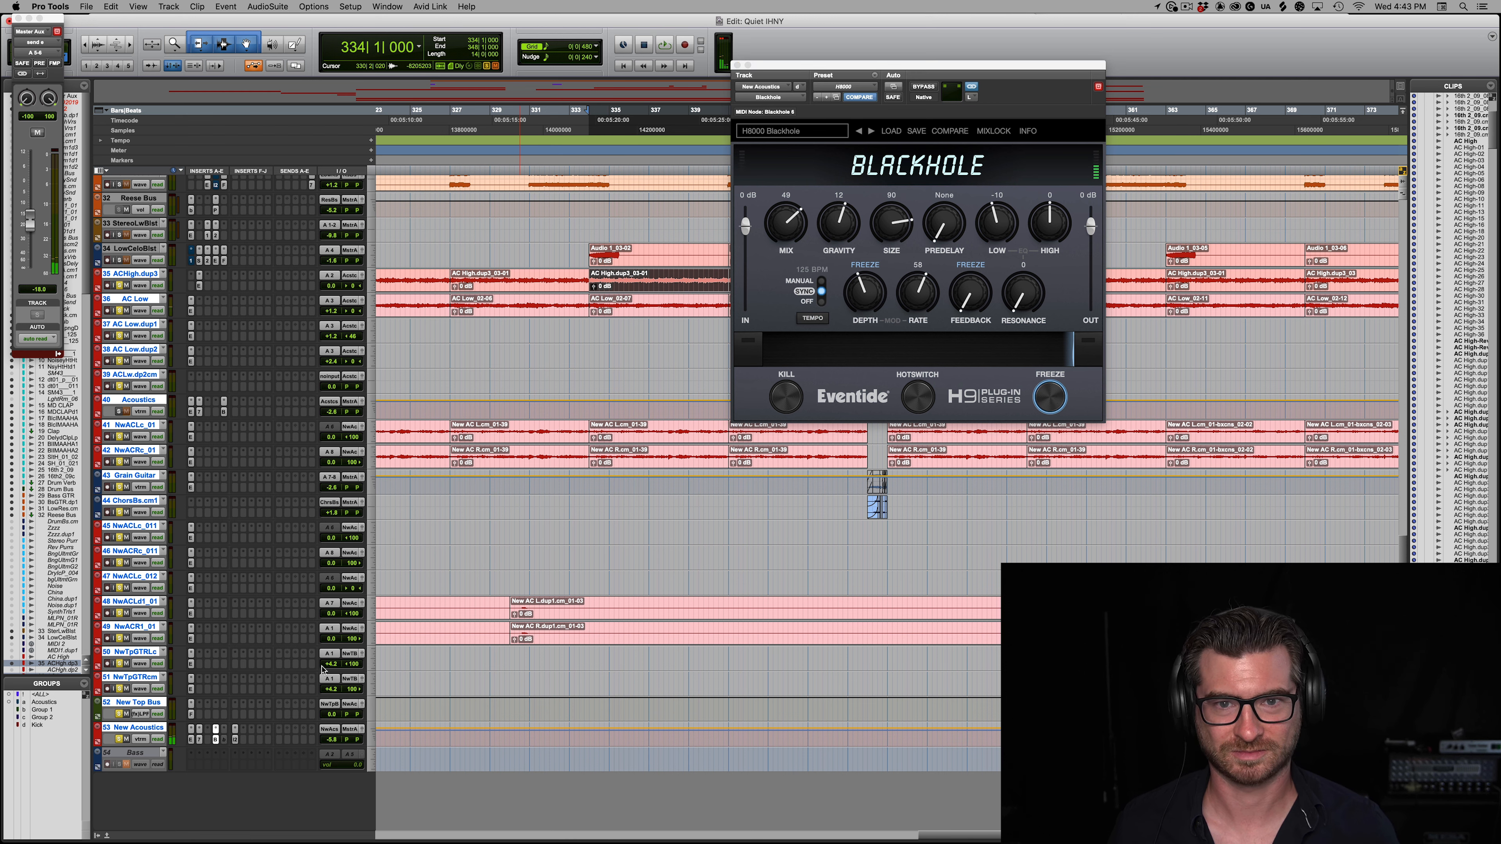
Step: Show the IHNY-2 alongside the frozen Blackhole, raise its harmonics tweak, and sweep its shape tweak down to 36% and back up
left_click(235, 740)
left_click(217, 740)
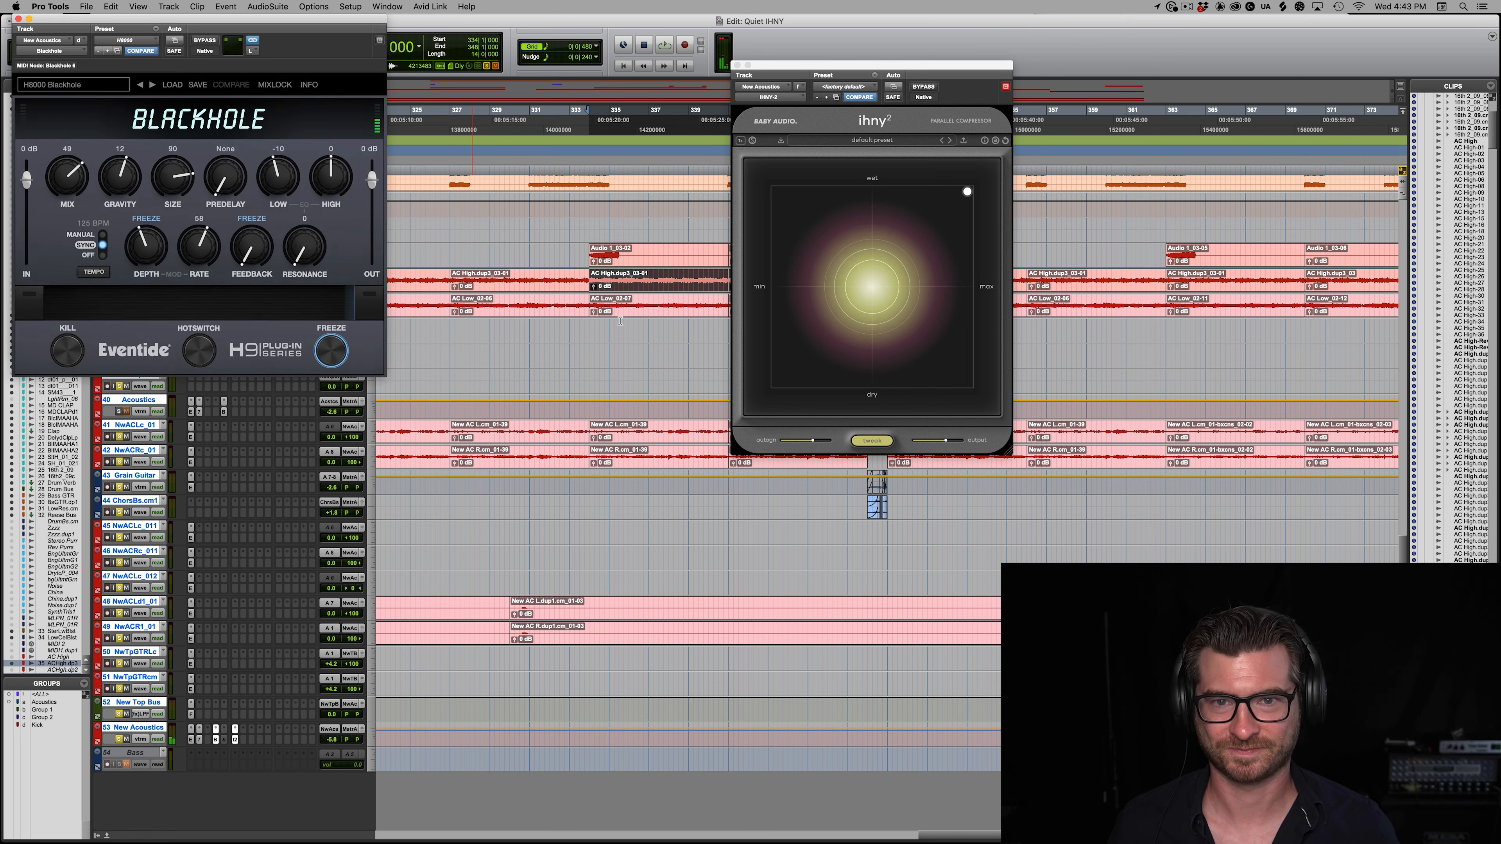
left_click(872, 440)
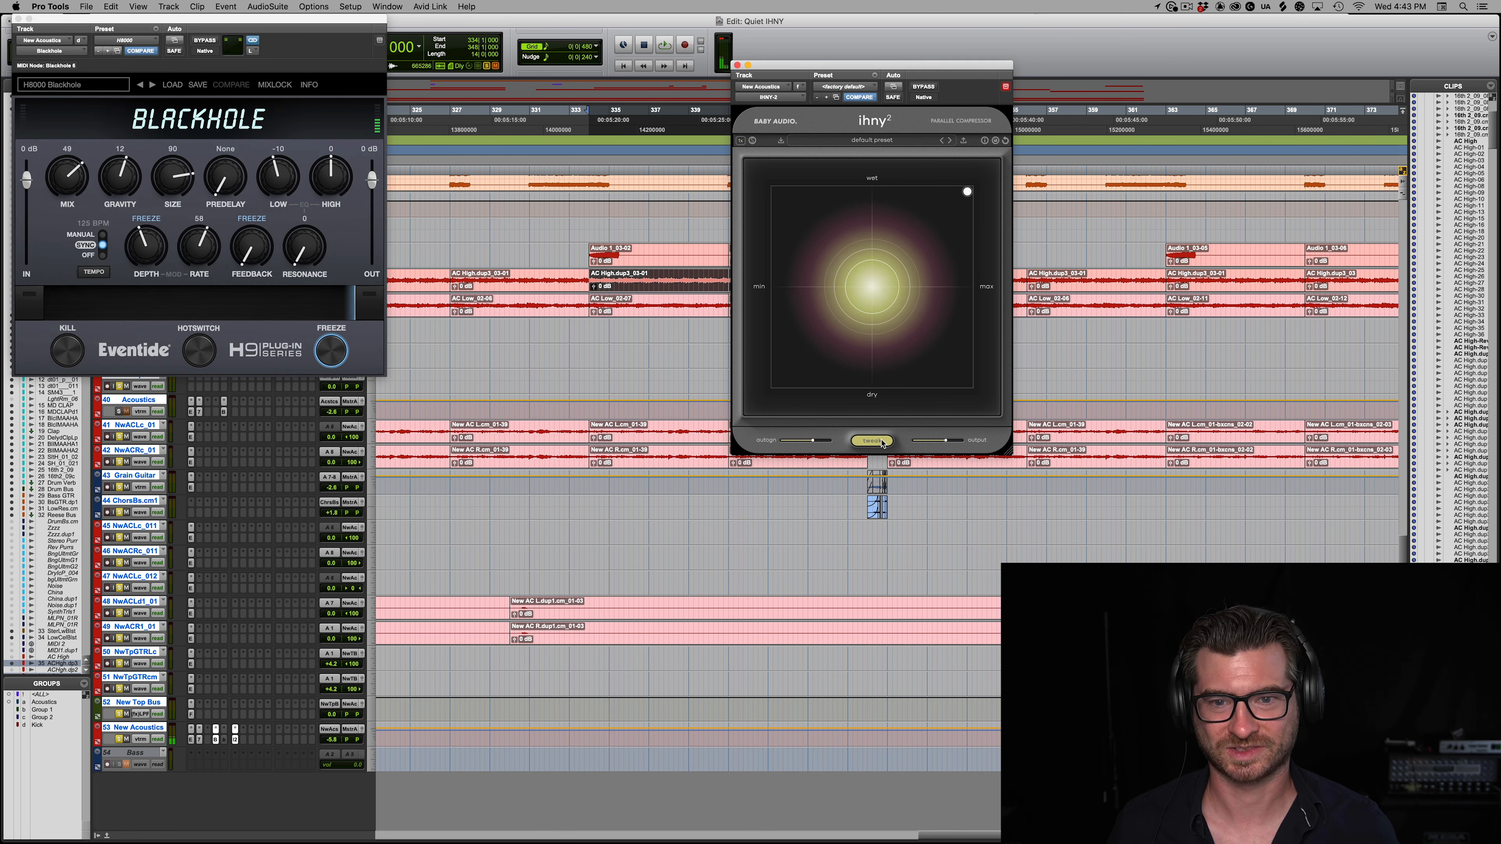
left_click_drag(870, 387, 872, 298)
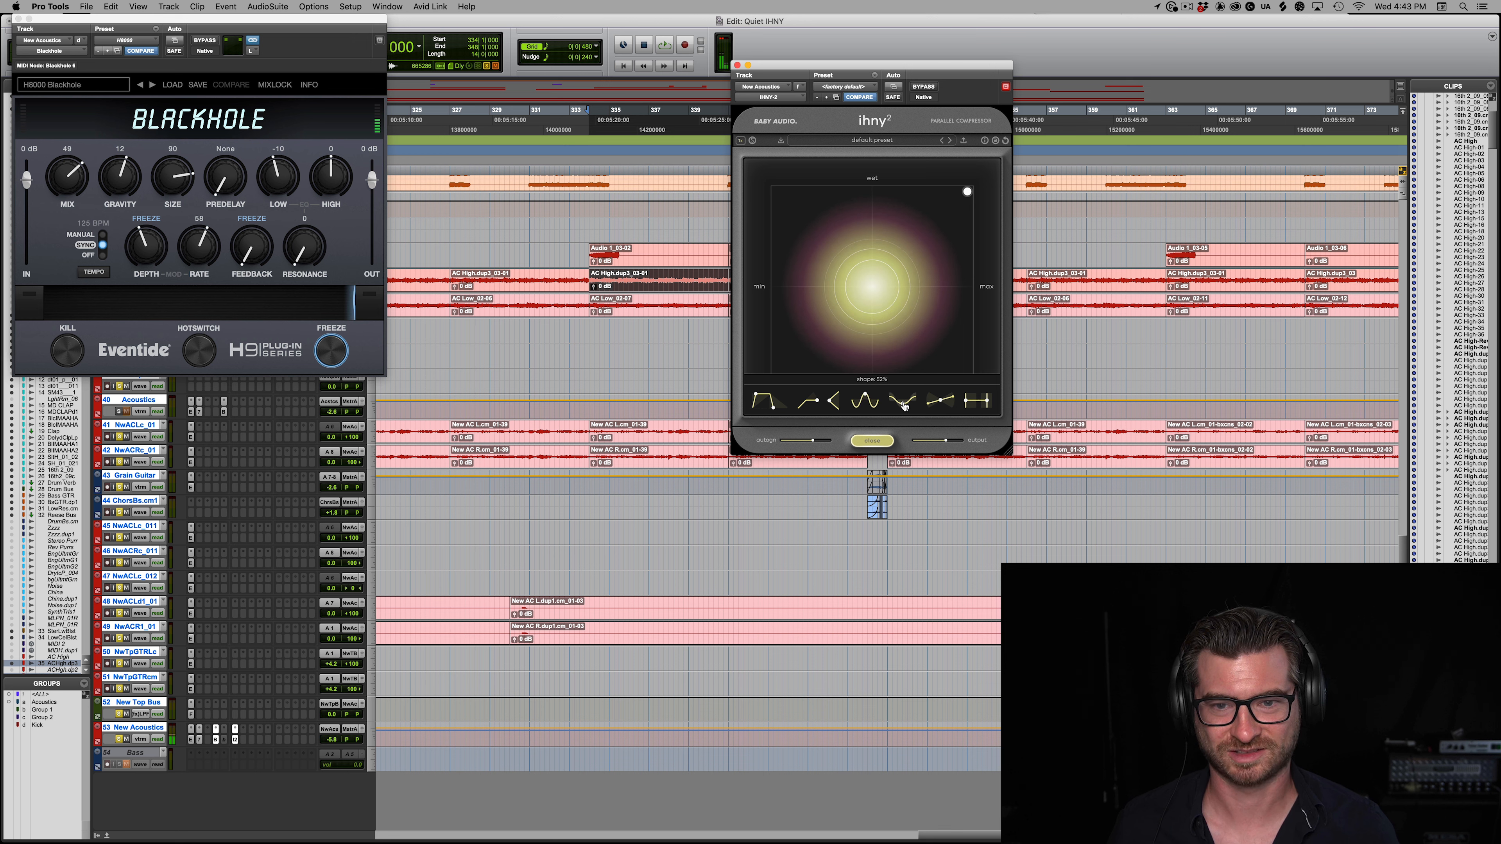
left_click_drag(905, 287, 906, 472)
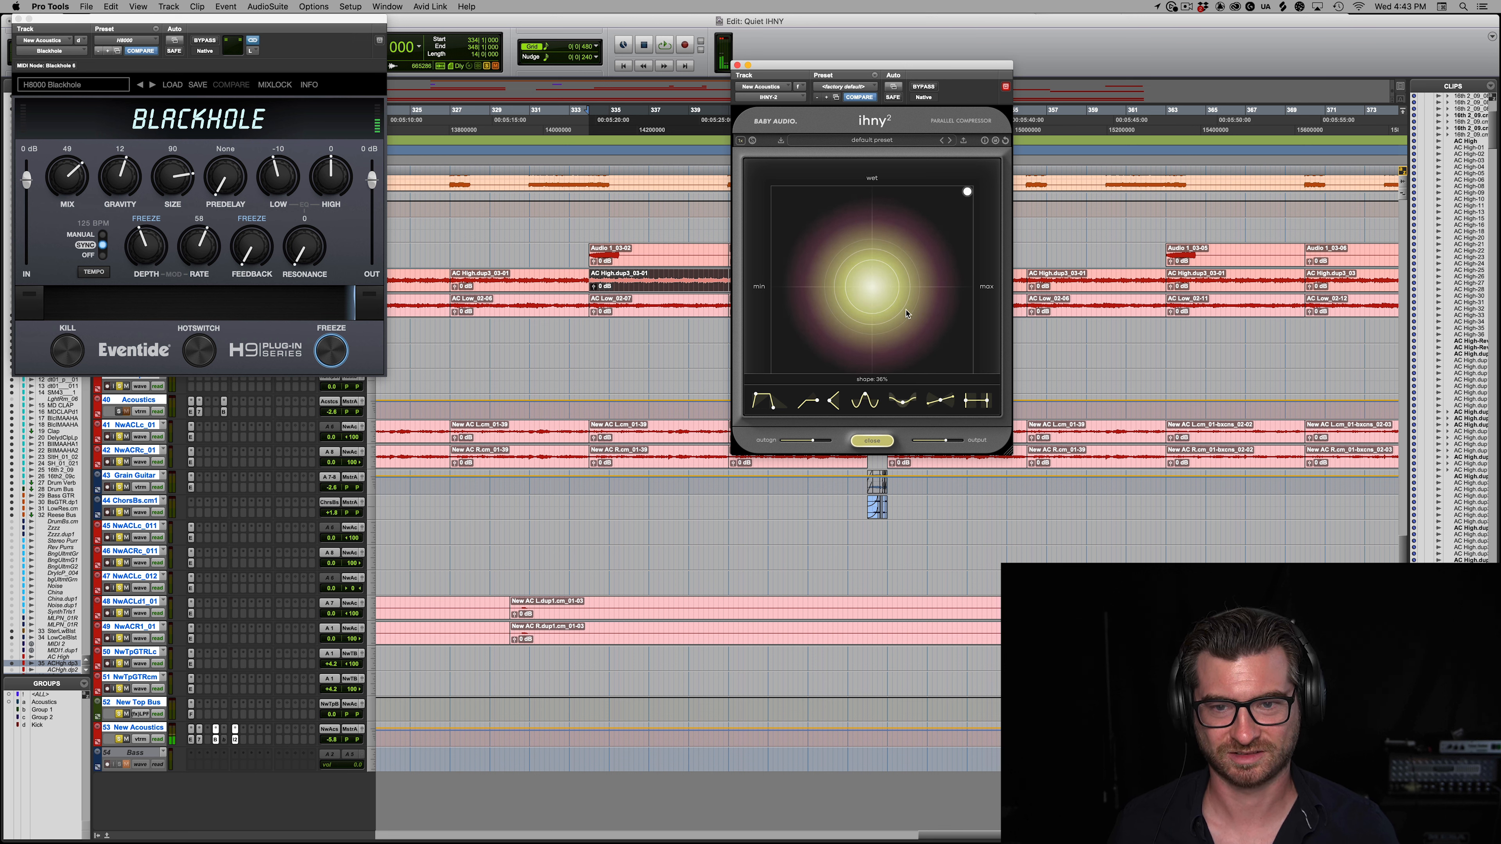
left_click_drag(906, 310, 903, 231)
Step: Shape the frozen Blackhole reverb with Gravity 56, Size 77, Depth 85 and Resonance 100
left_click_drag(310, 21, 765, 146)
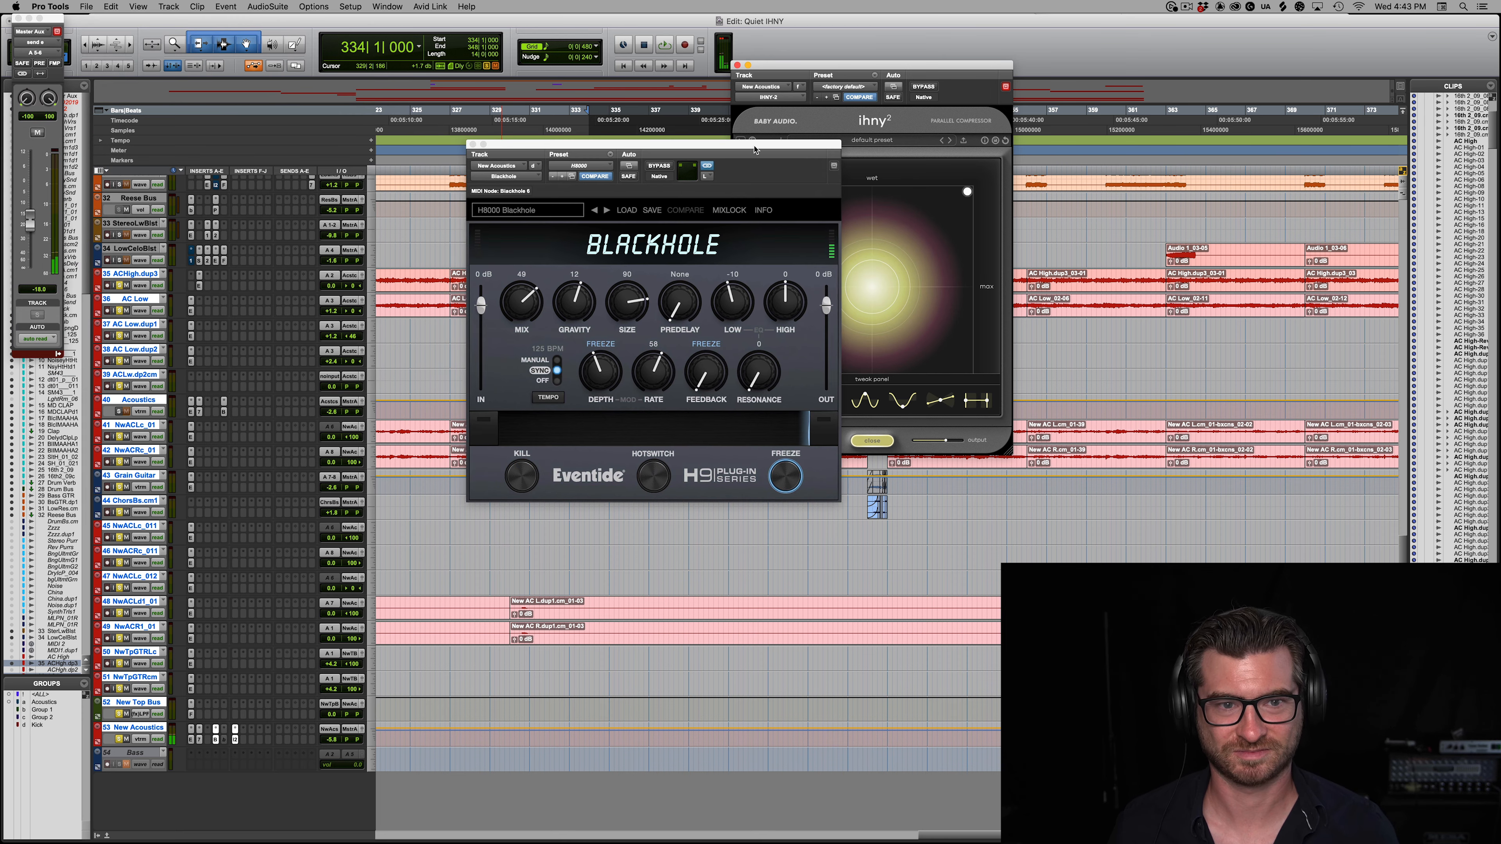
left_click_drag(629, 299, 631, 328)
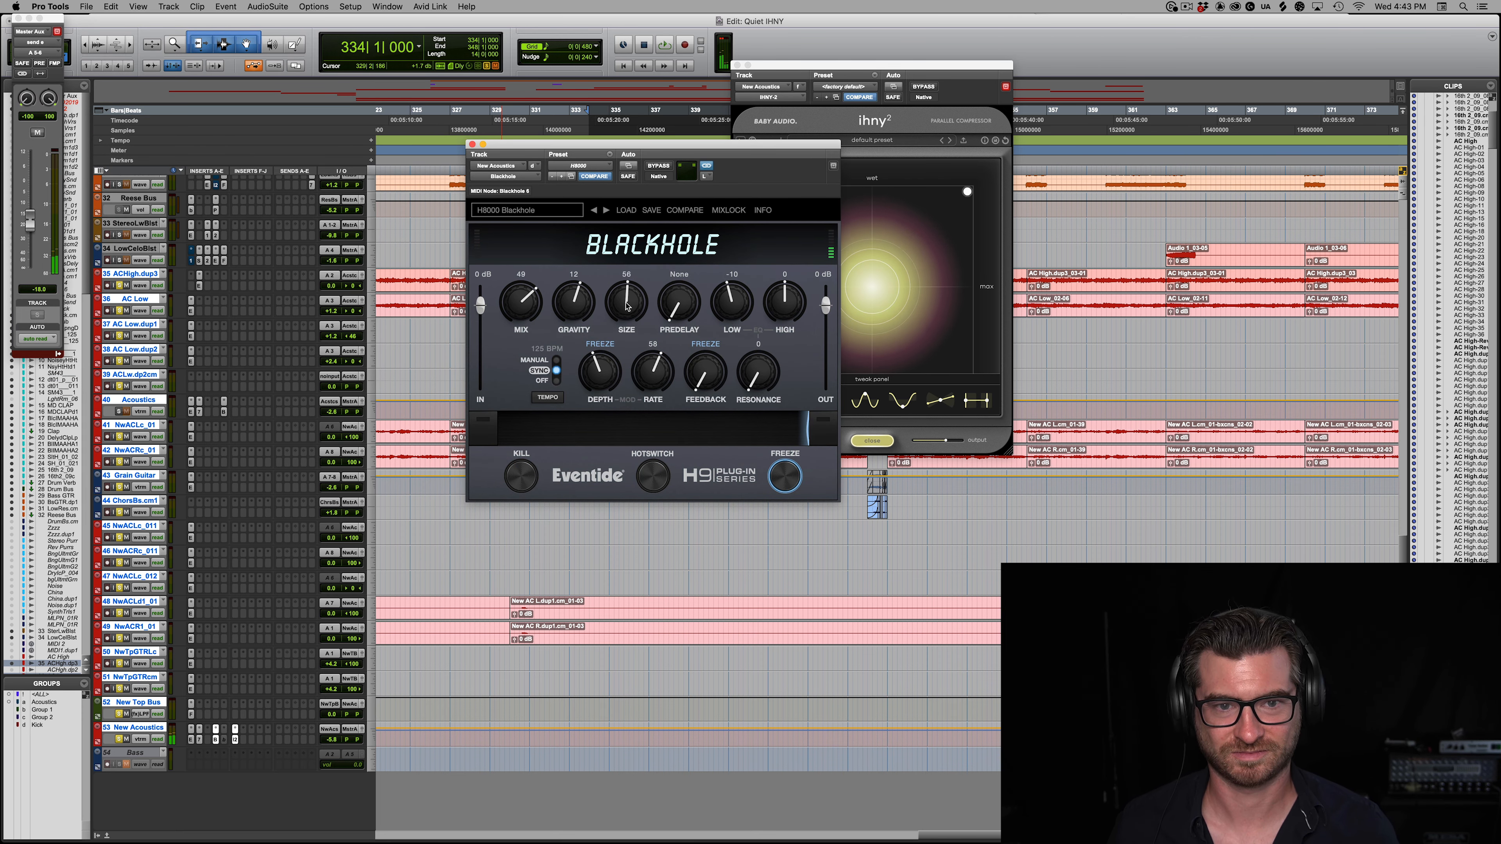
left_click_drag(625, 322, 625, 362)
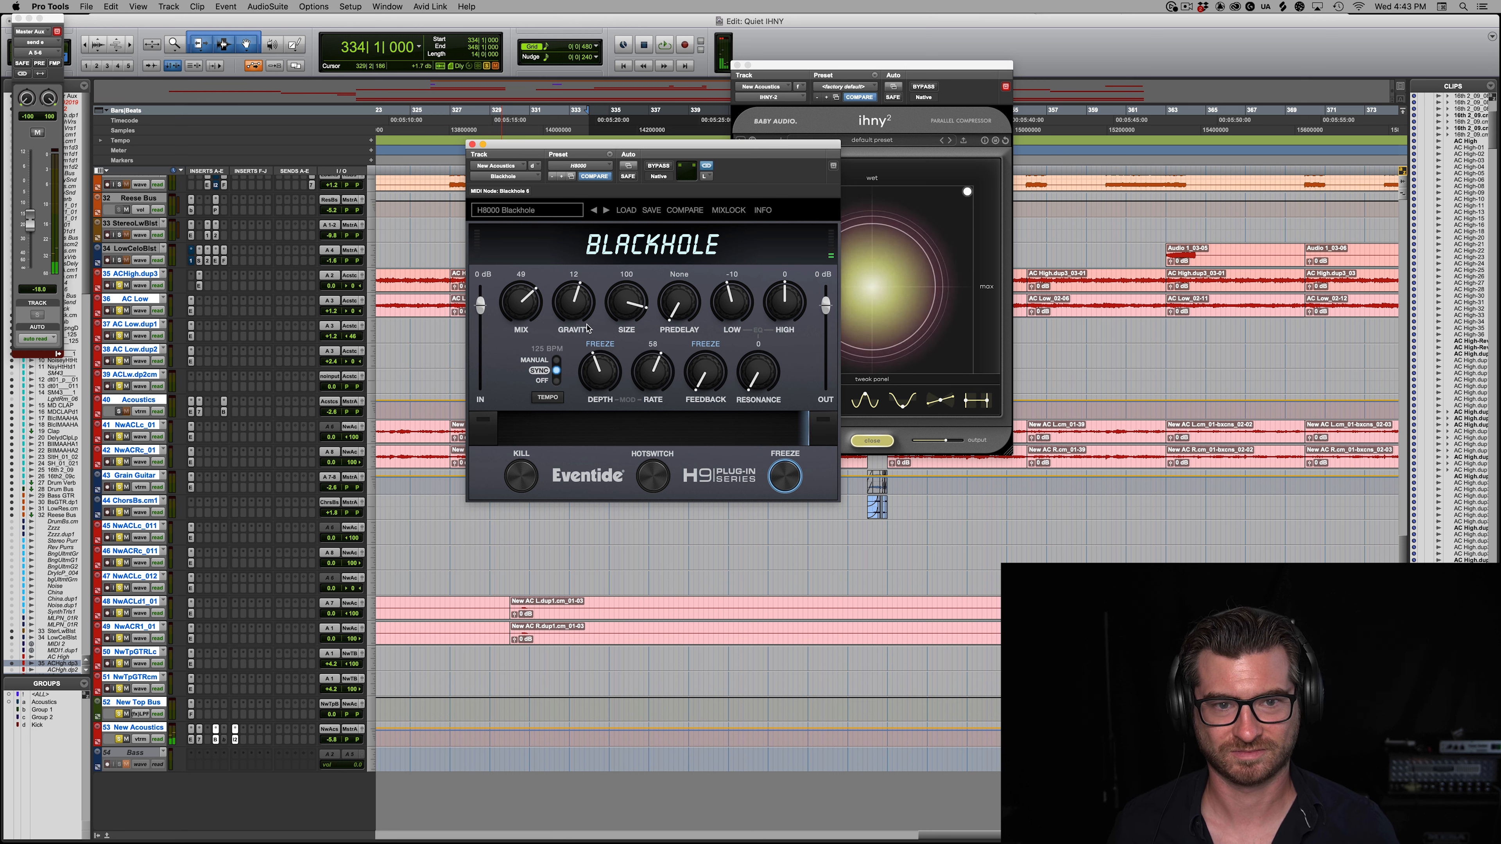
left_click_drag(585, 306, 592, 281)
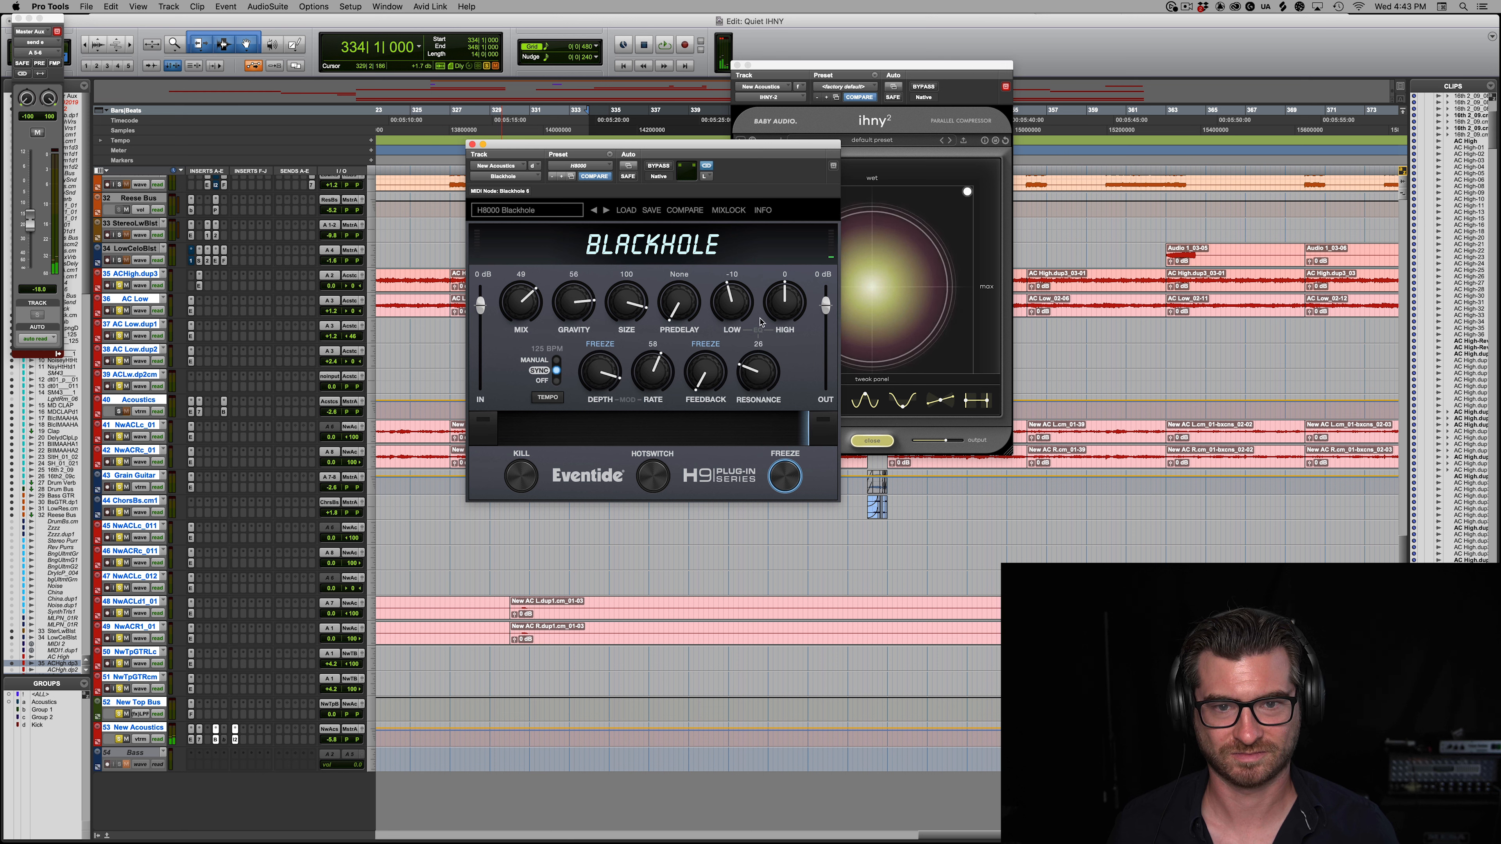
left_click_drag(792, 191, 791, 188)
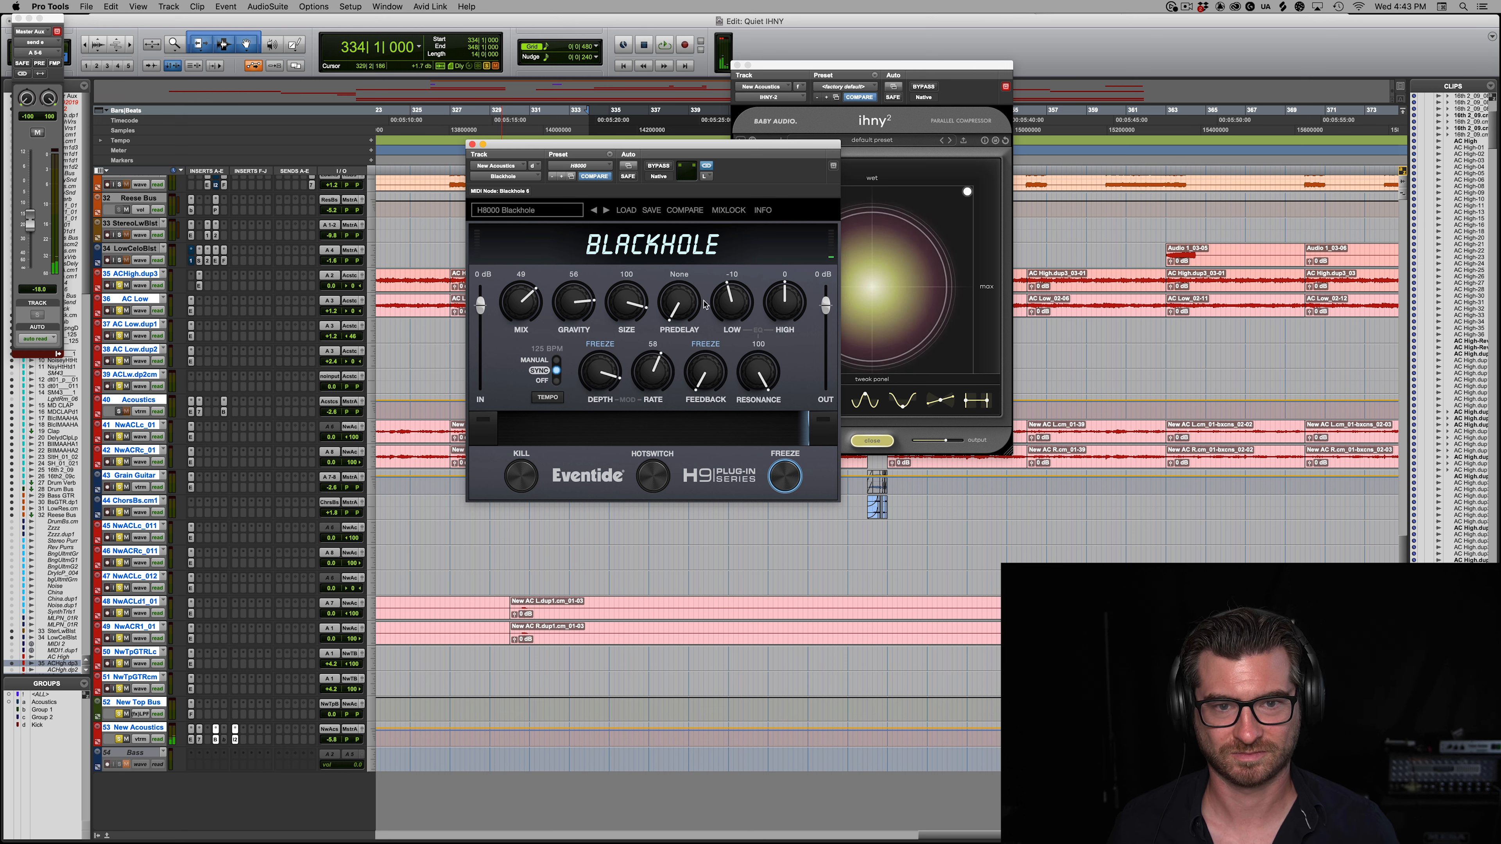
left_click_drag(637, 324, 594, 316)
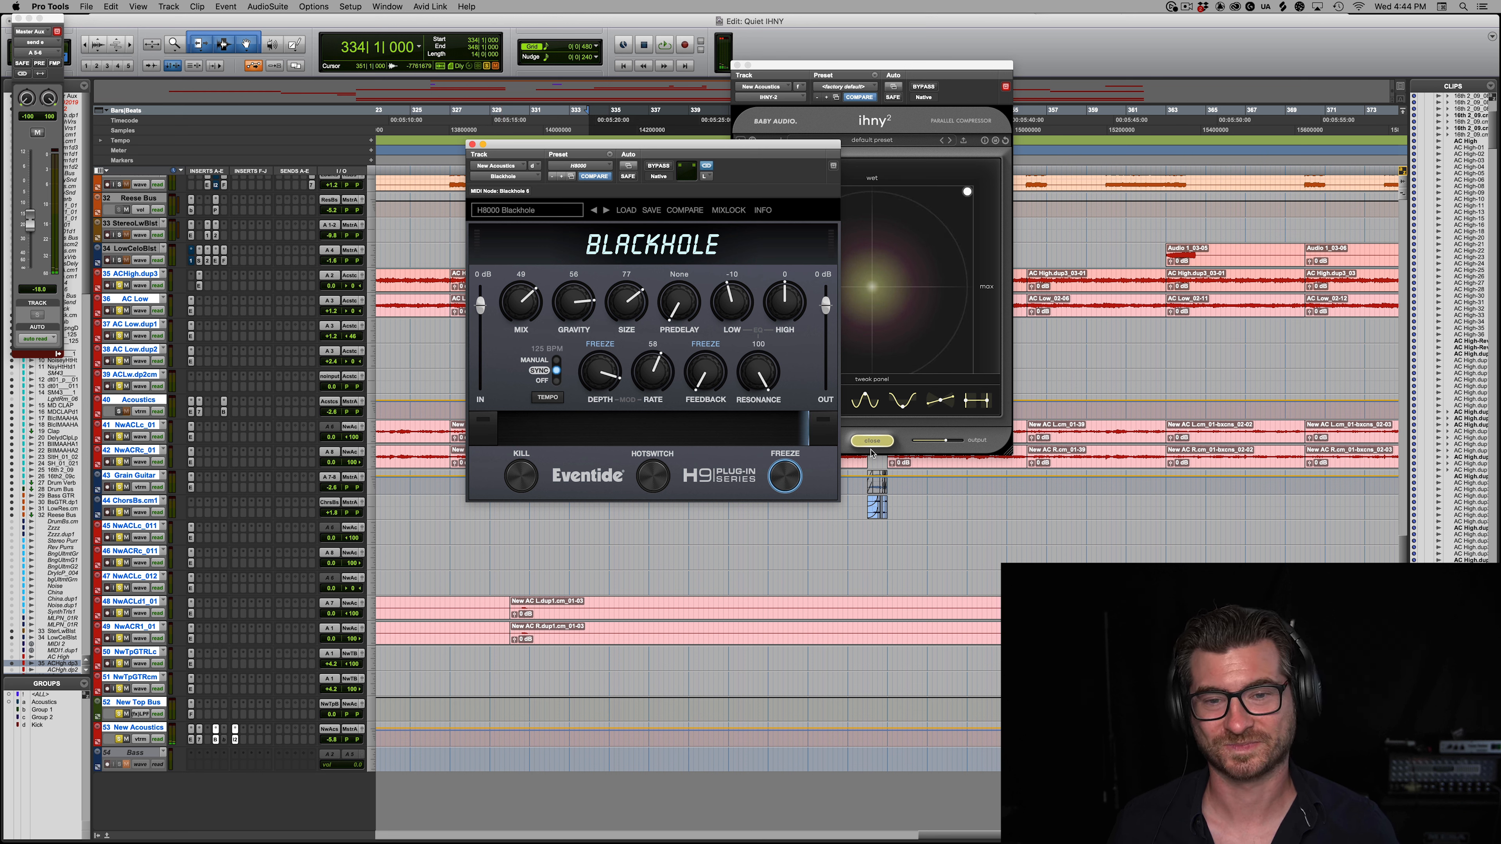
Step: Play the acoustic guitars from bar 334 with the Blackhole's Freeze switched off, and close the reverb and compressor windows
key("space")
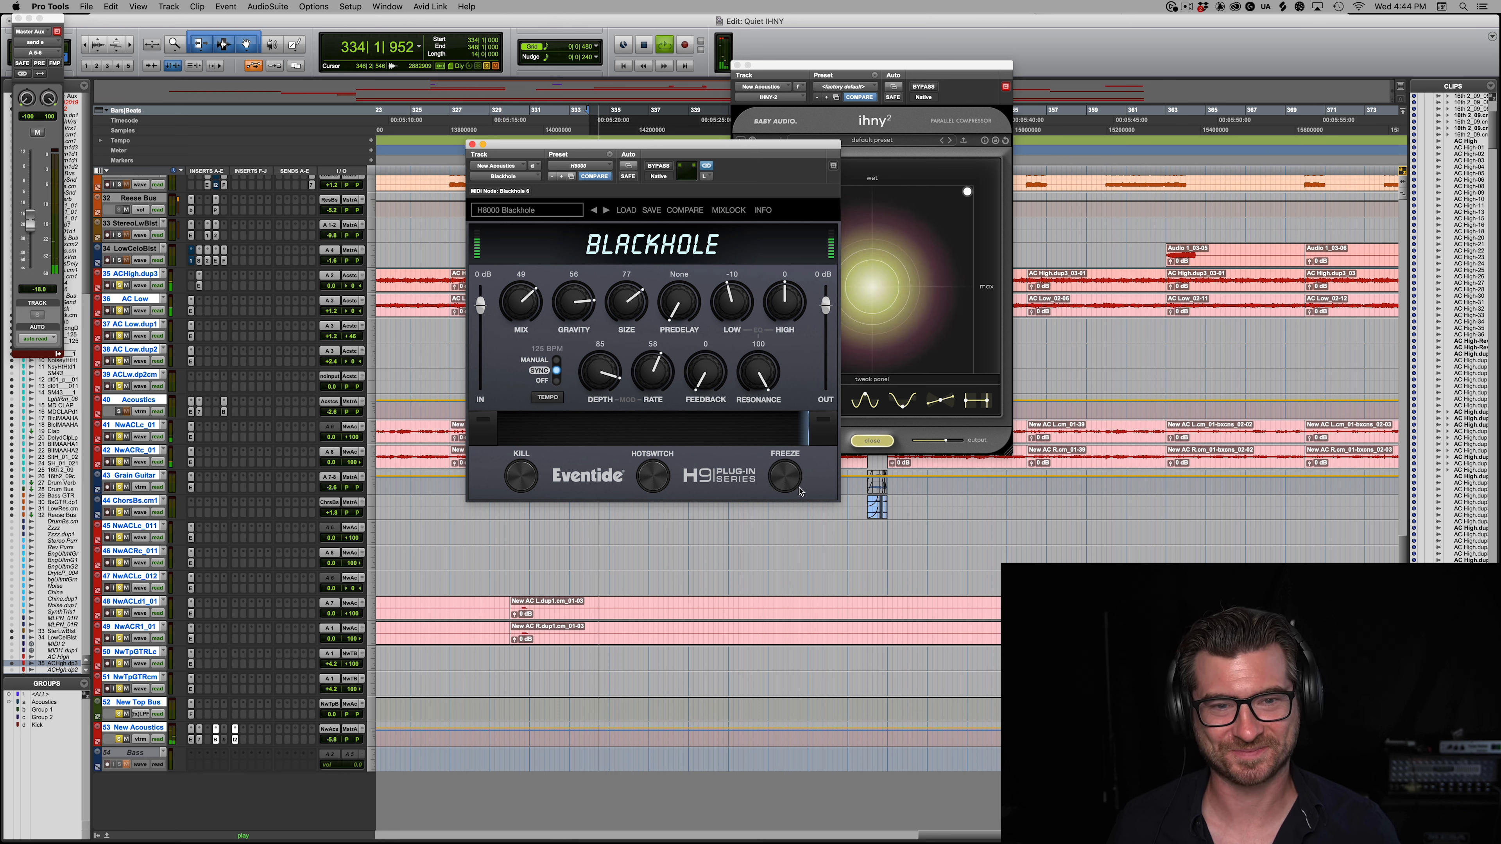
left_click_drag(822, 66, 672, 218)
key("space")
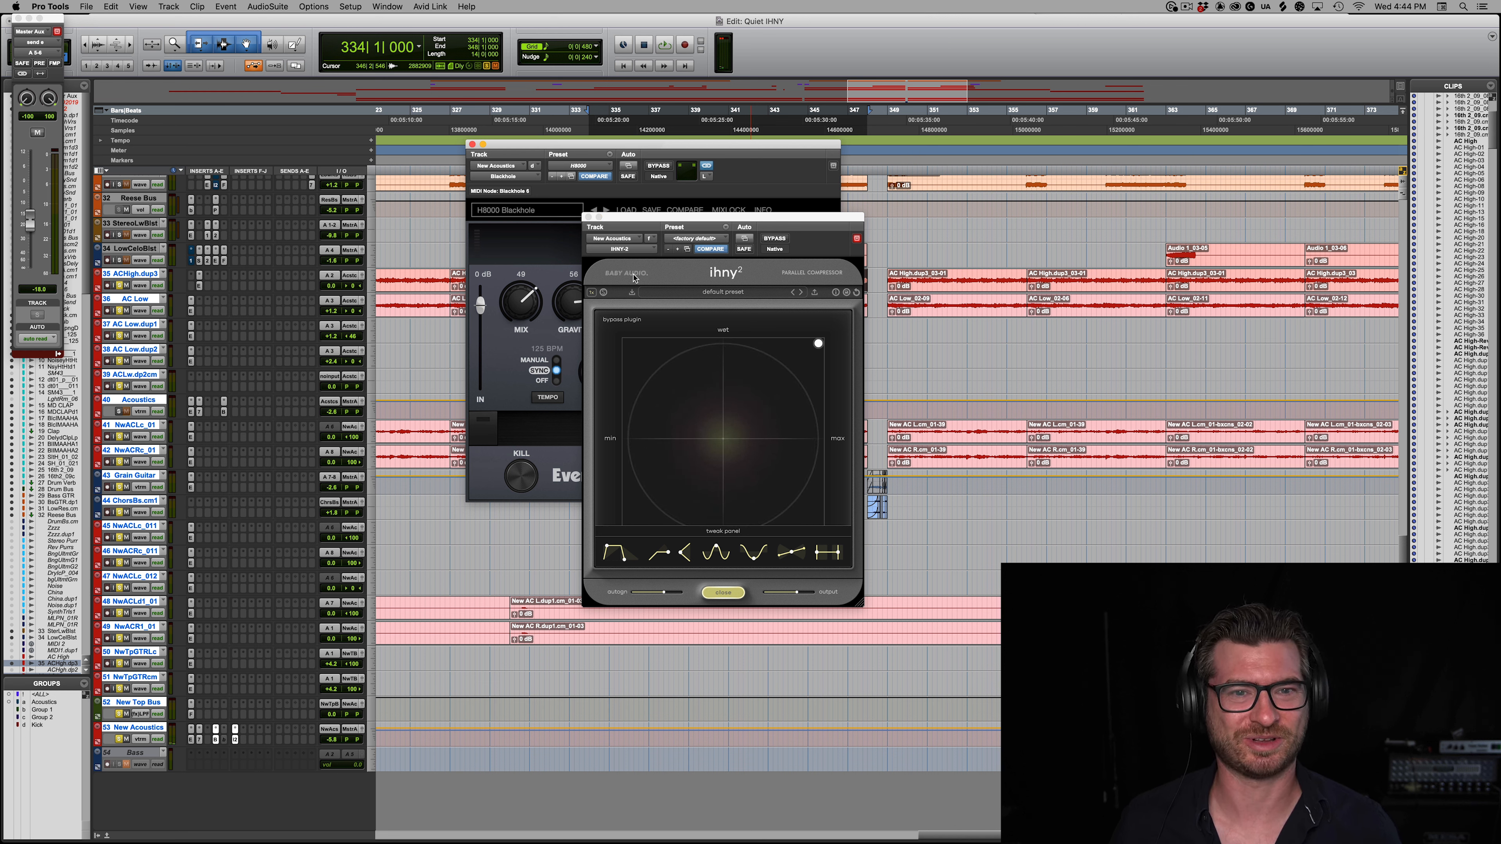
left_click(589, 218)
left_click(472, 145)
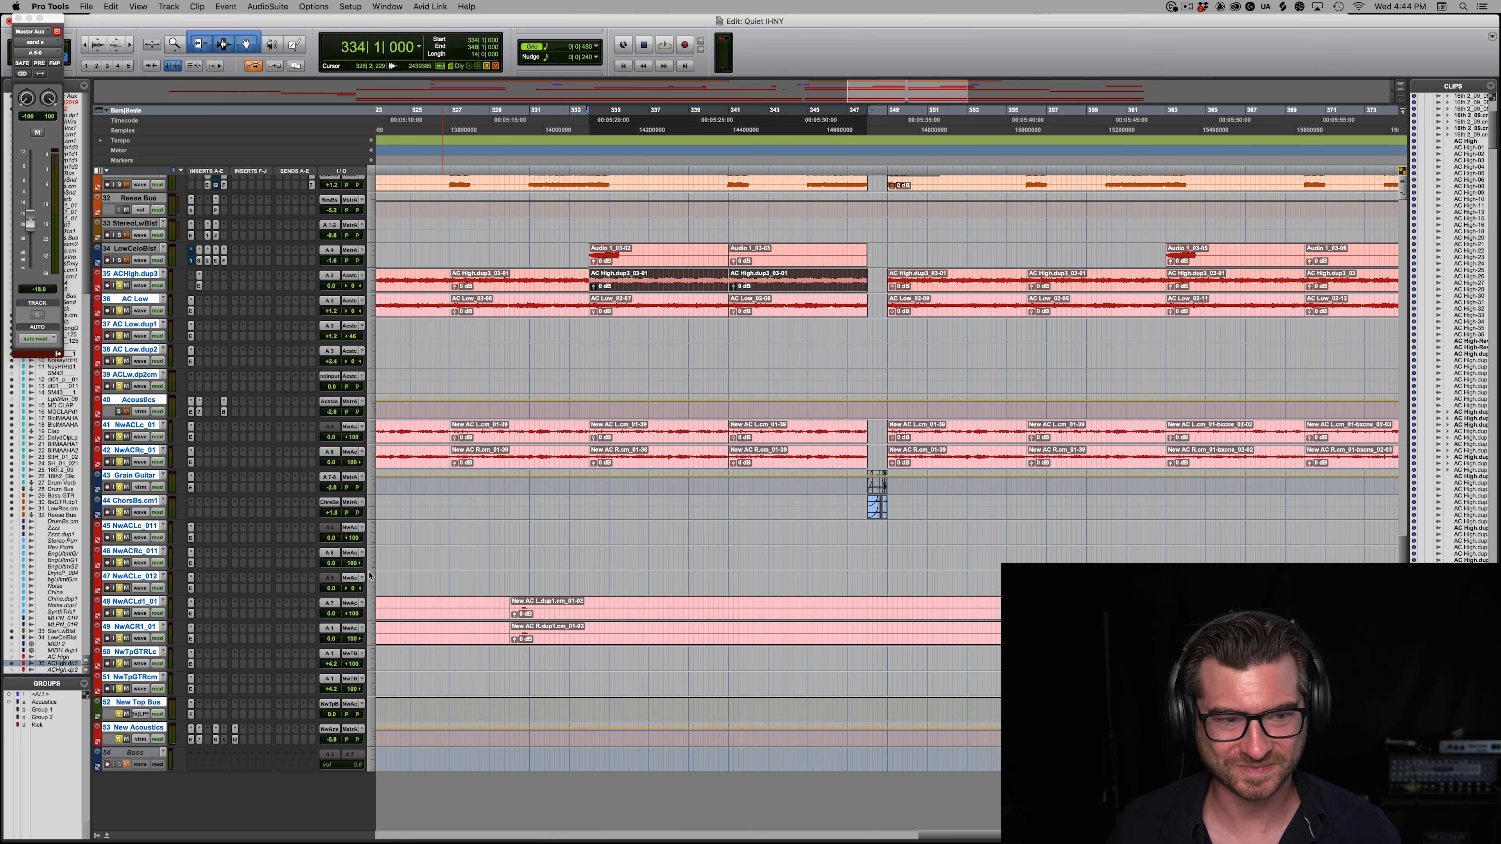
Step: Reopen the IHNY-2 on New Acoustics, enlarge its window, and move it higher over the timeline
left_click(236, 740)
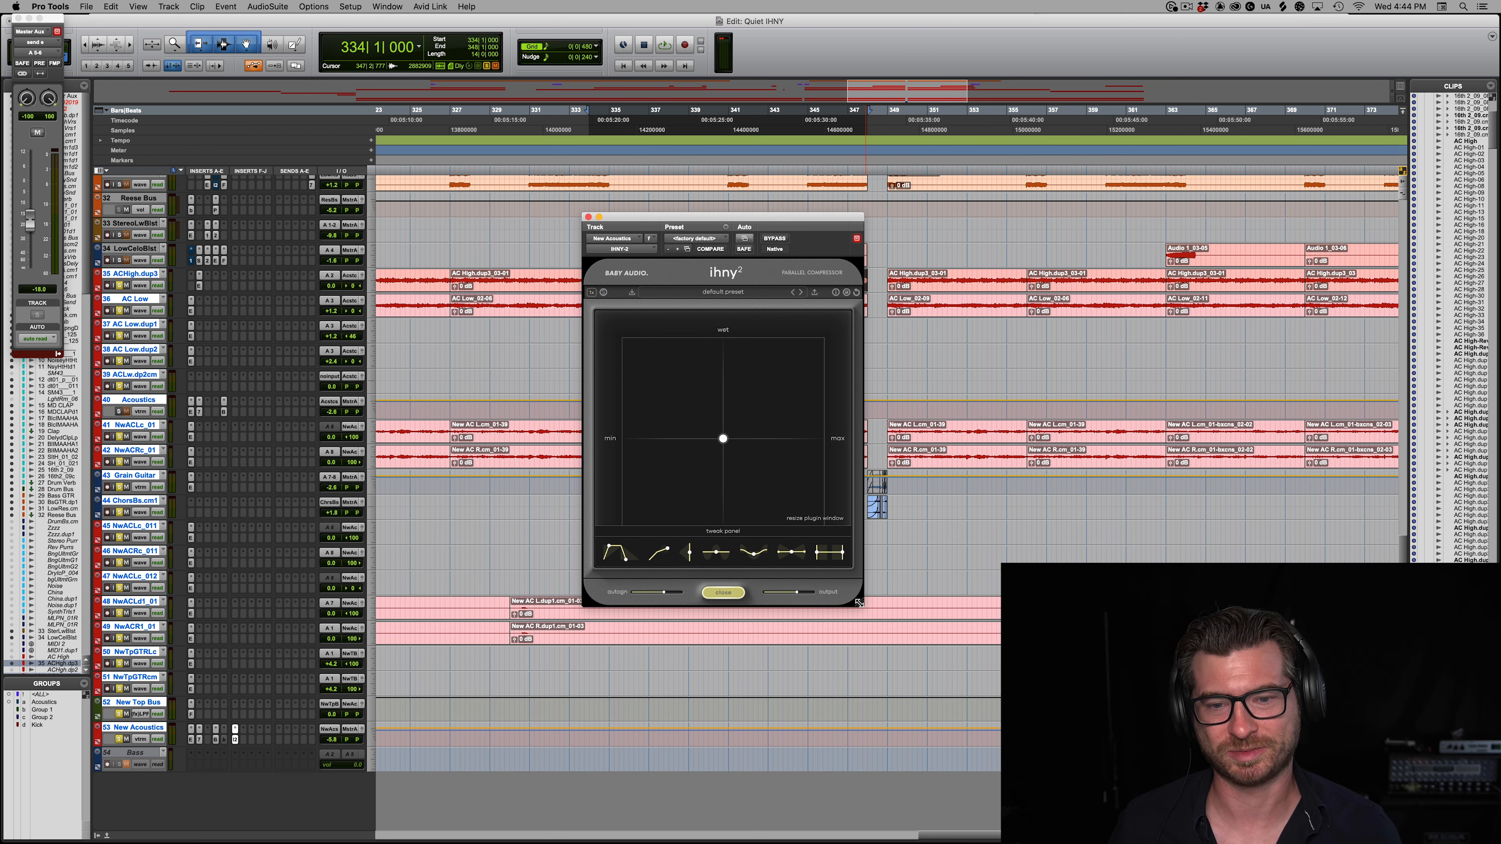
left_click_drag(860, 603, 996, 773)
left_click_drag(775, 217, 796, 124)
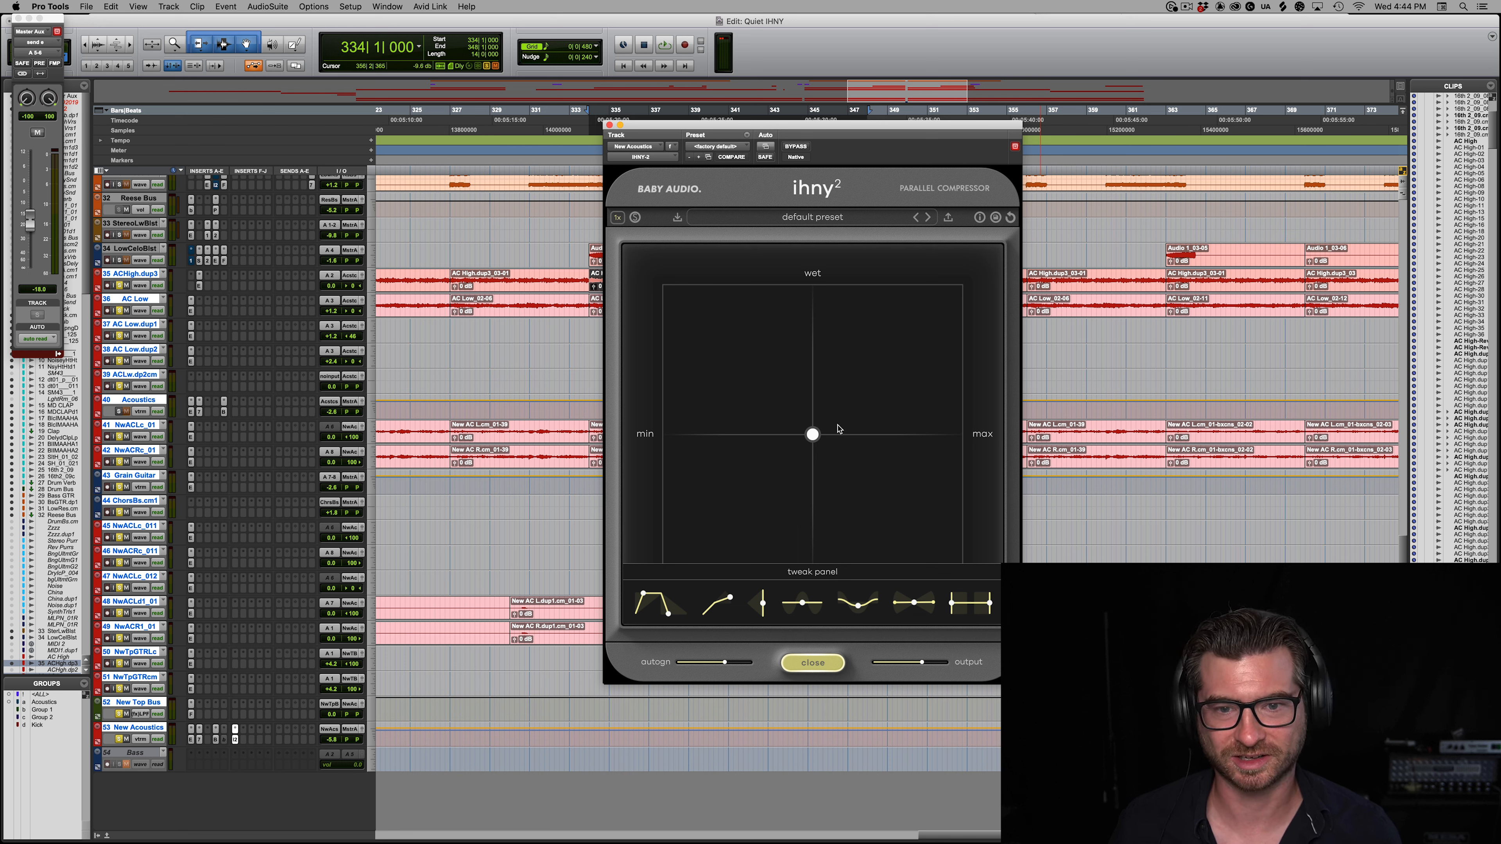
Step: During playback from bar 334, set the IHNY-2 ratio to 1:20, compression to maximum and wet level to 48%
key("space")
left_click_drag(813, 435, 994, 268)
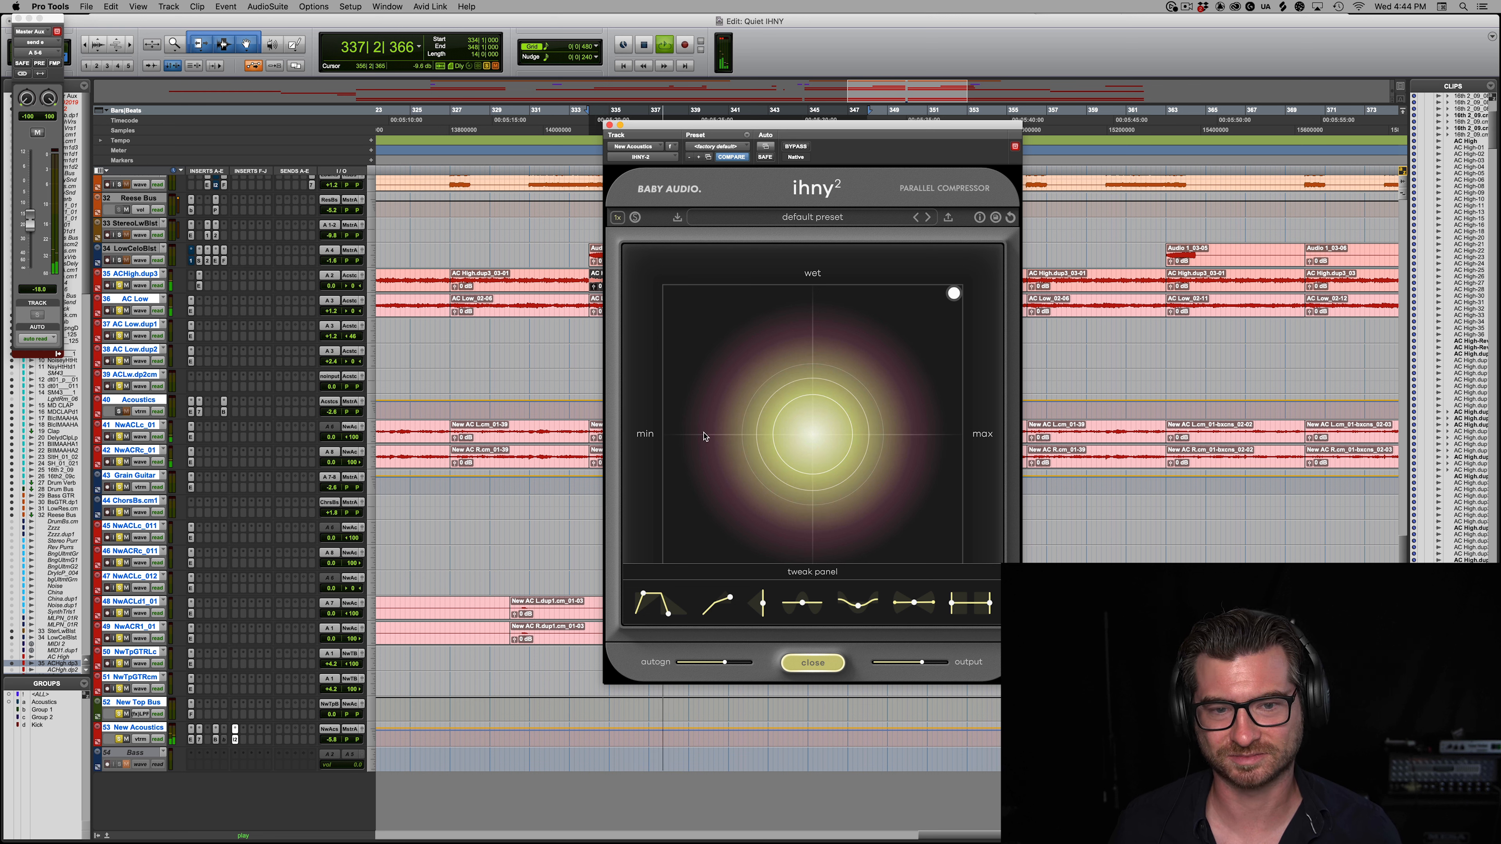
left_click_drag(730, 600, 731, 746)
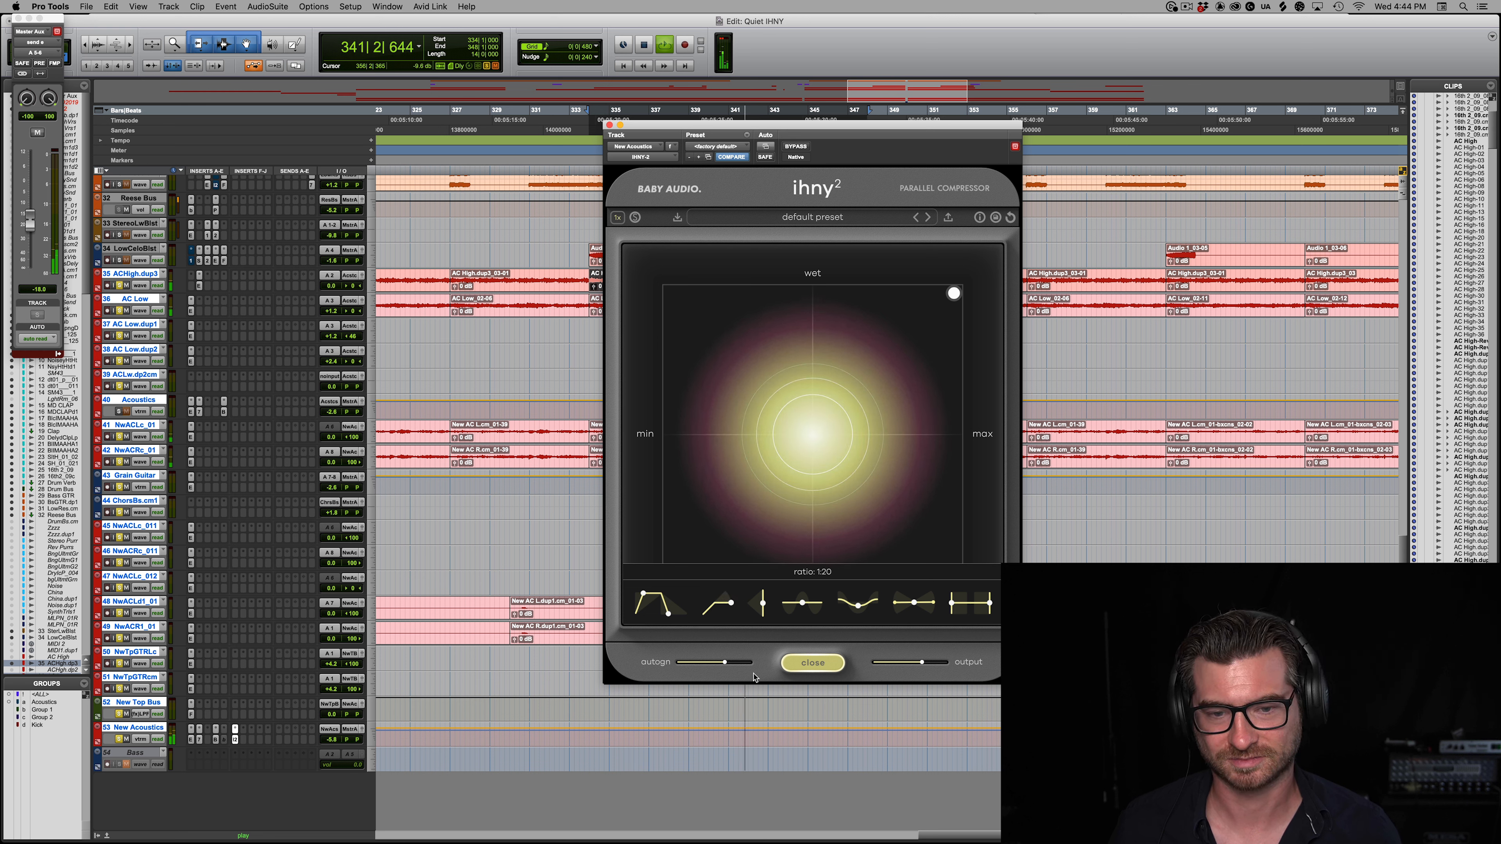
left_click_drag(954, 293, 1004, 439)
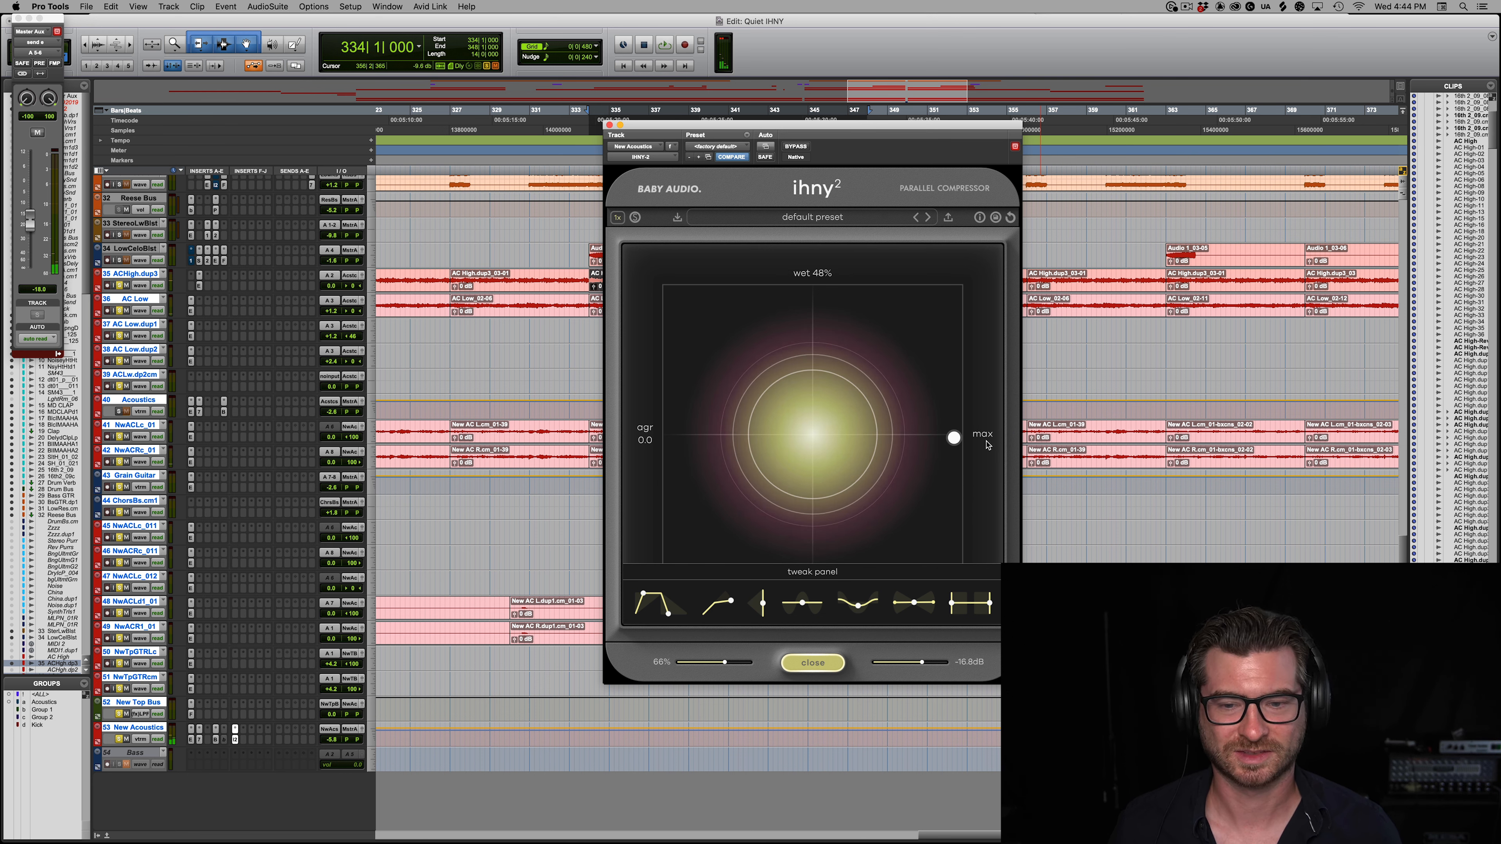
Step: Lower the IHNY-2 ratio and increase its shape tweak
mouse_move(733, 602)
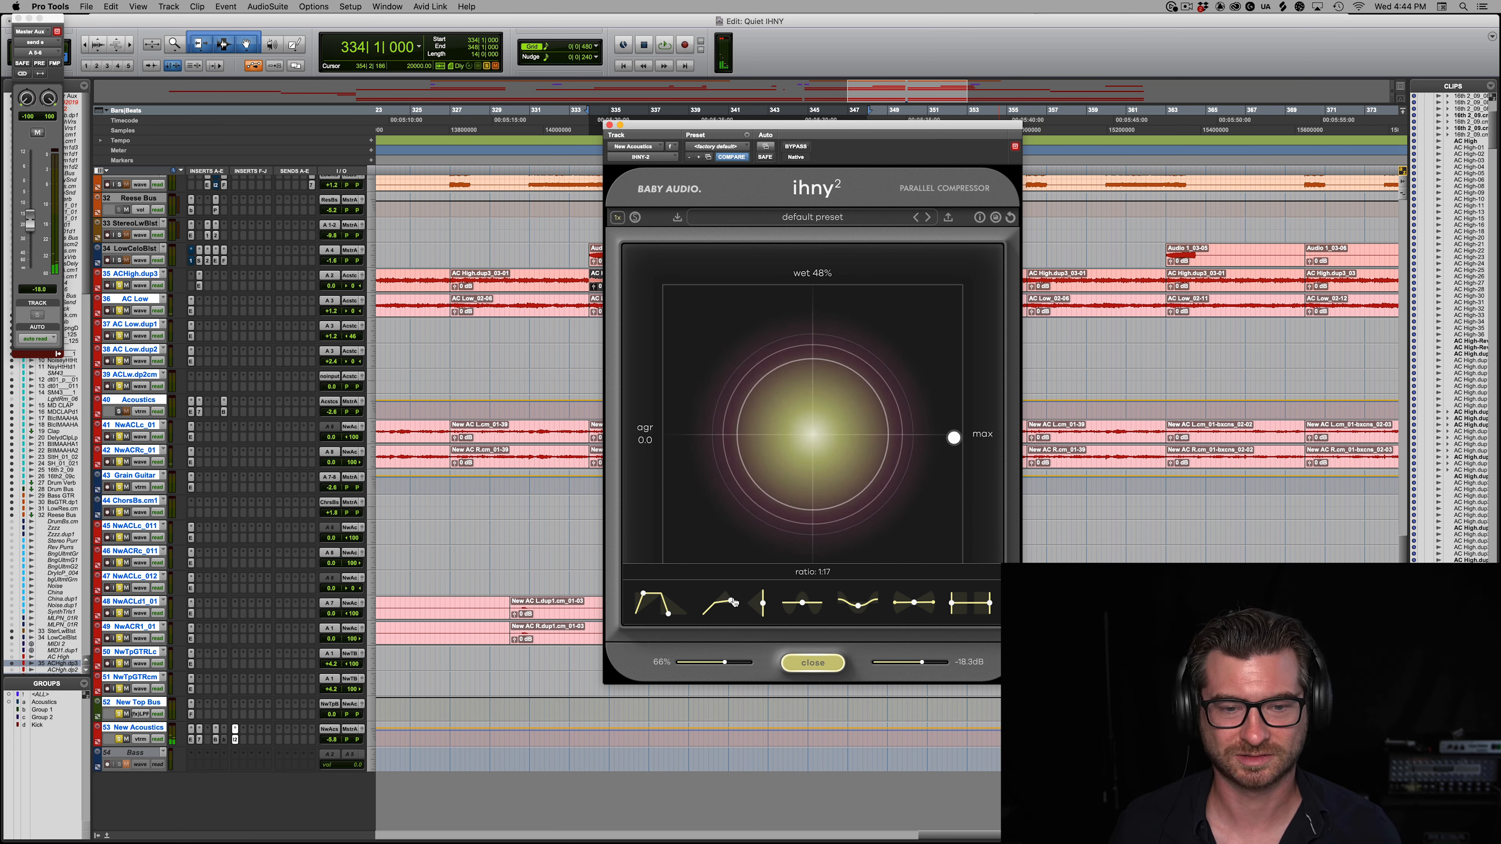
left_click_drag(733, 602, 678, 499)
mouse_move(859, 610)
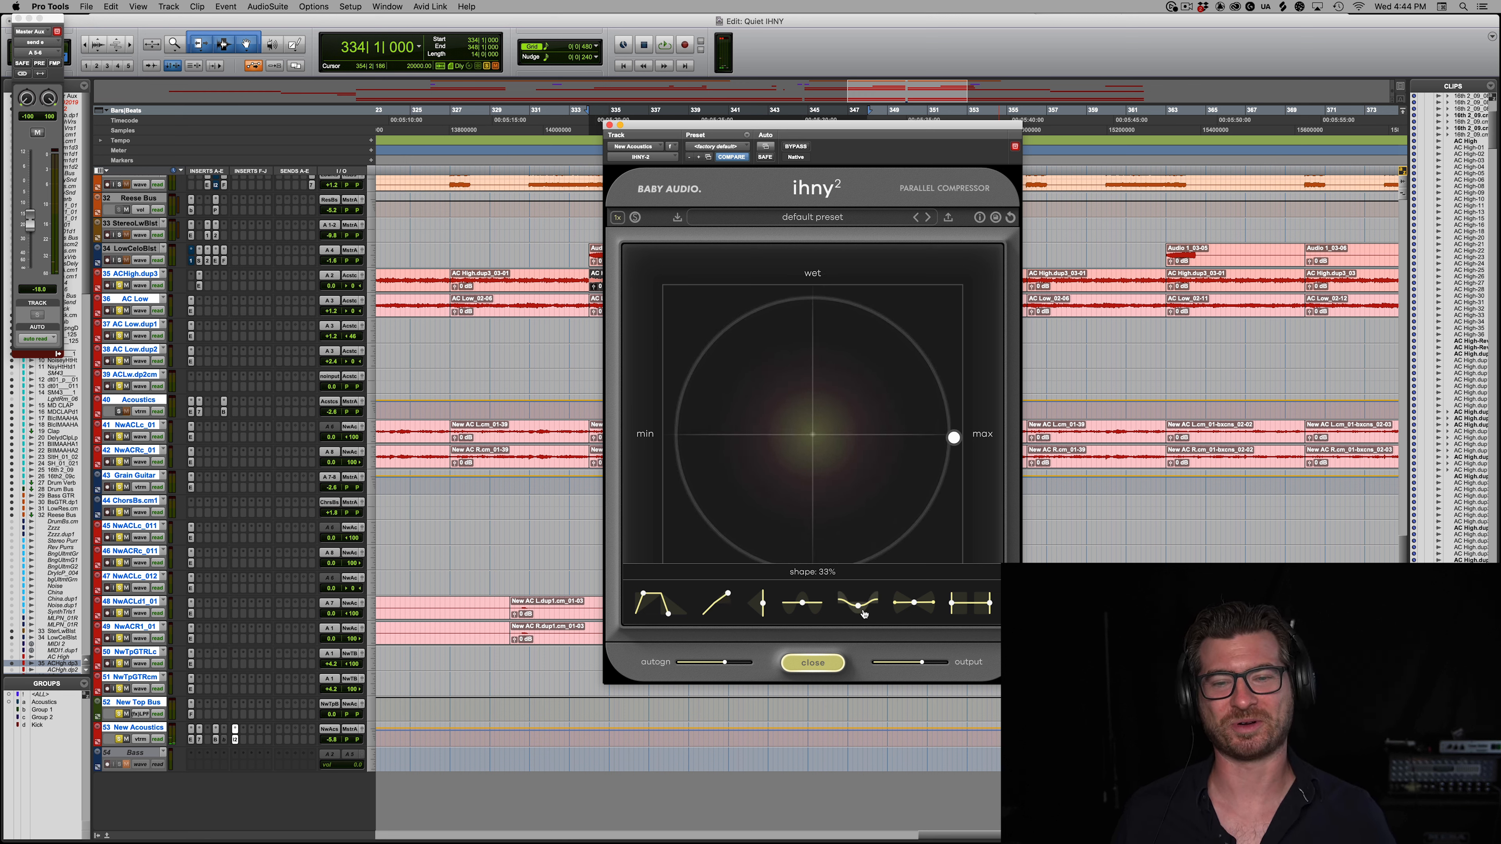
mouse_move(799, 606)
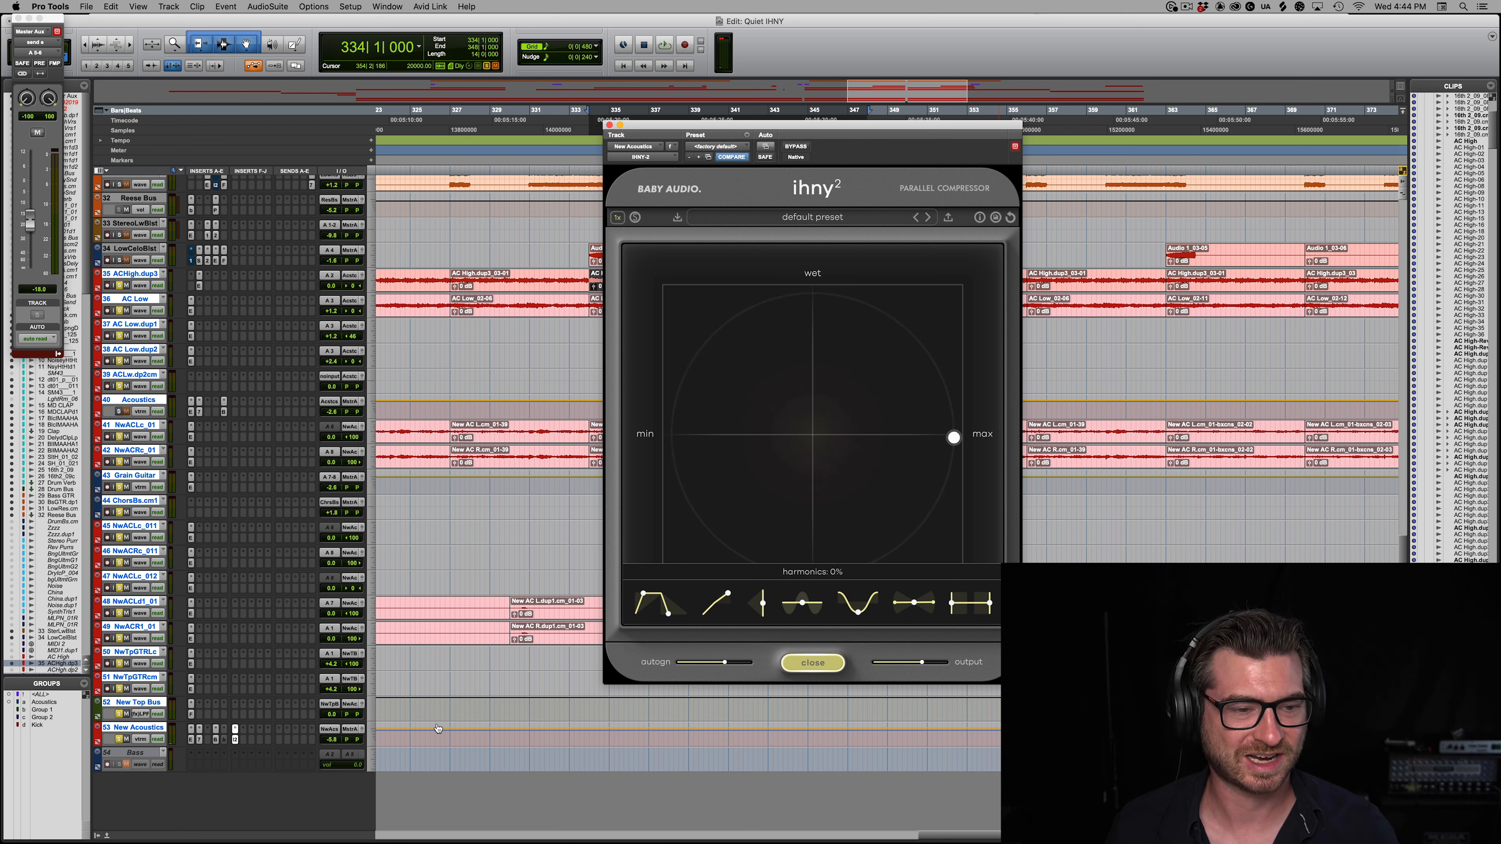
Step: Open the Blackhole on New Acoustics, place it beside the IHNY-2, set its mix to 100 and start playback
left_click(217, 740)
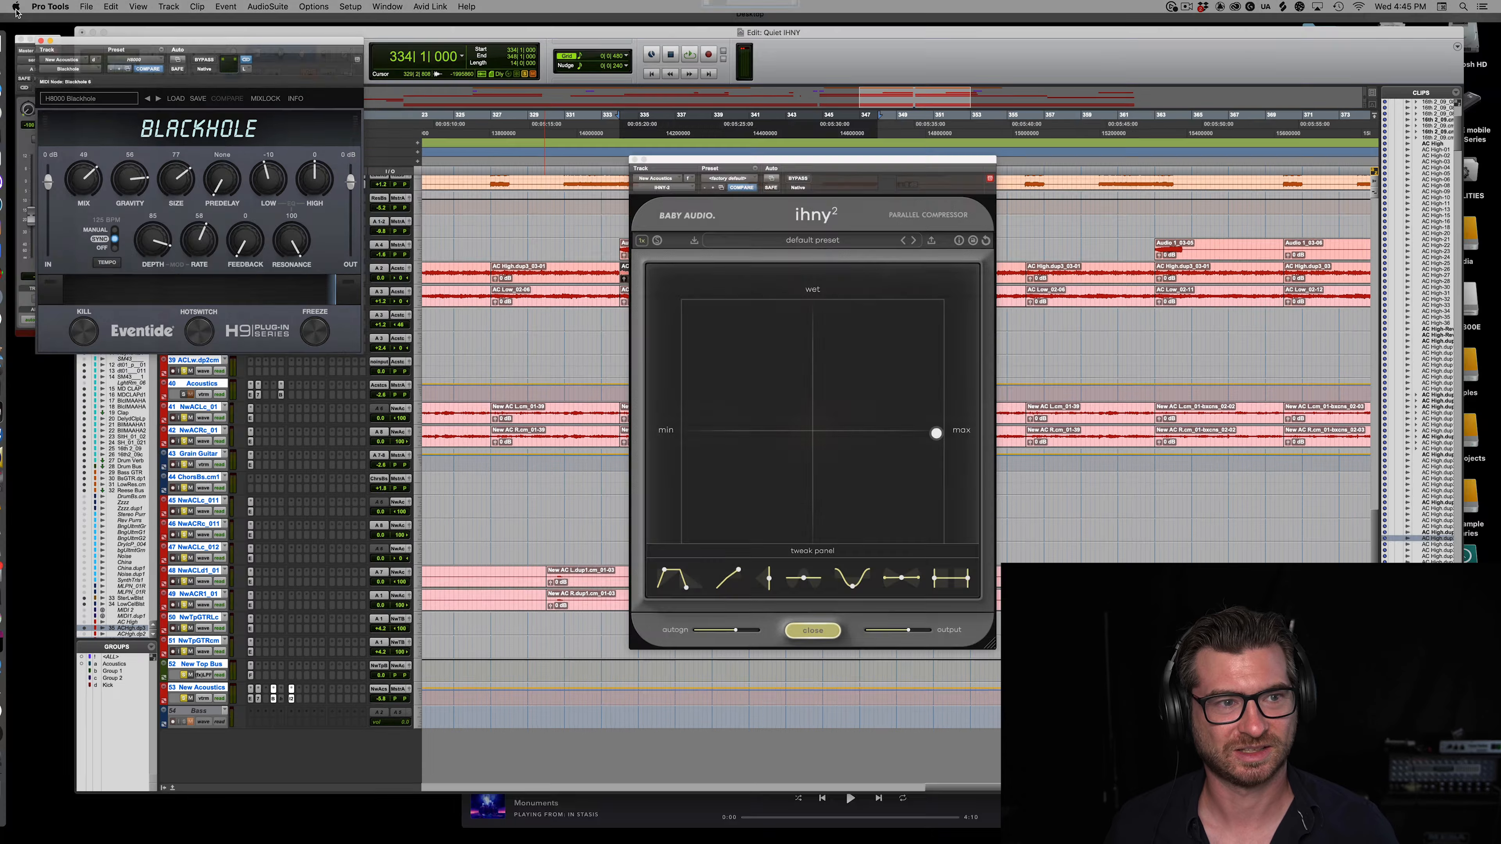
left_click_drag(168, 14, 266, 275)
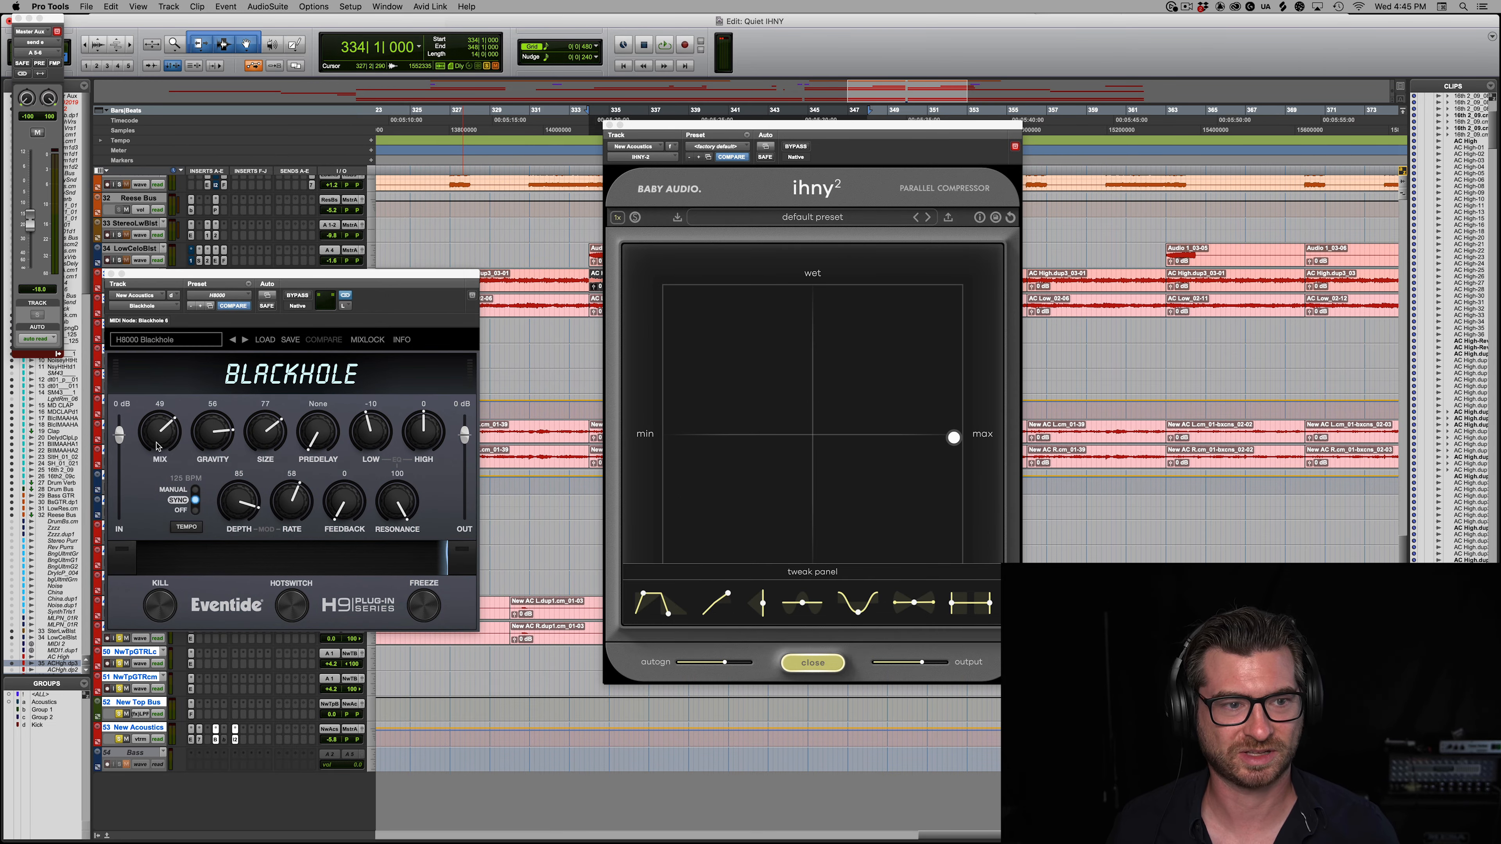
left_click_drag(157, 447, 191, 119)
key("space")
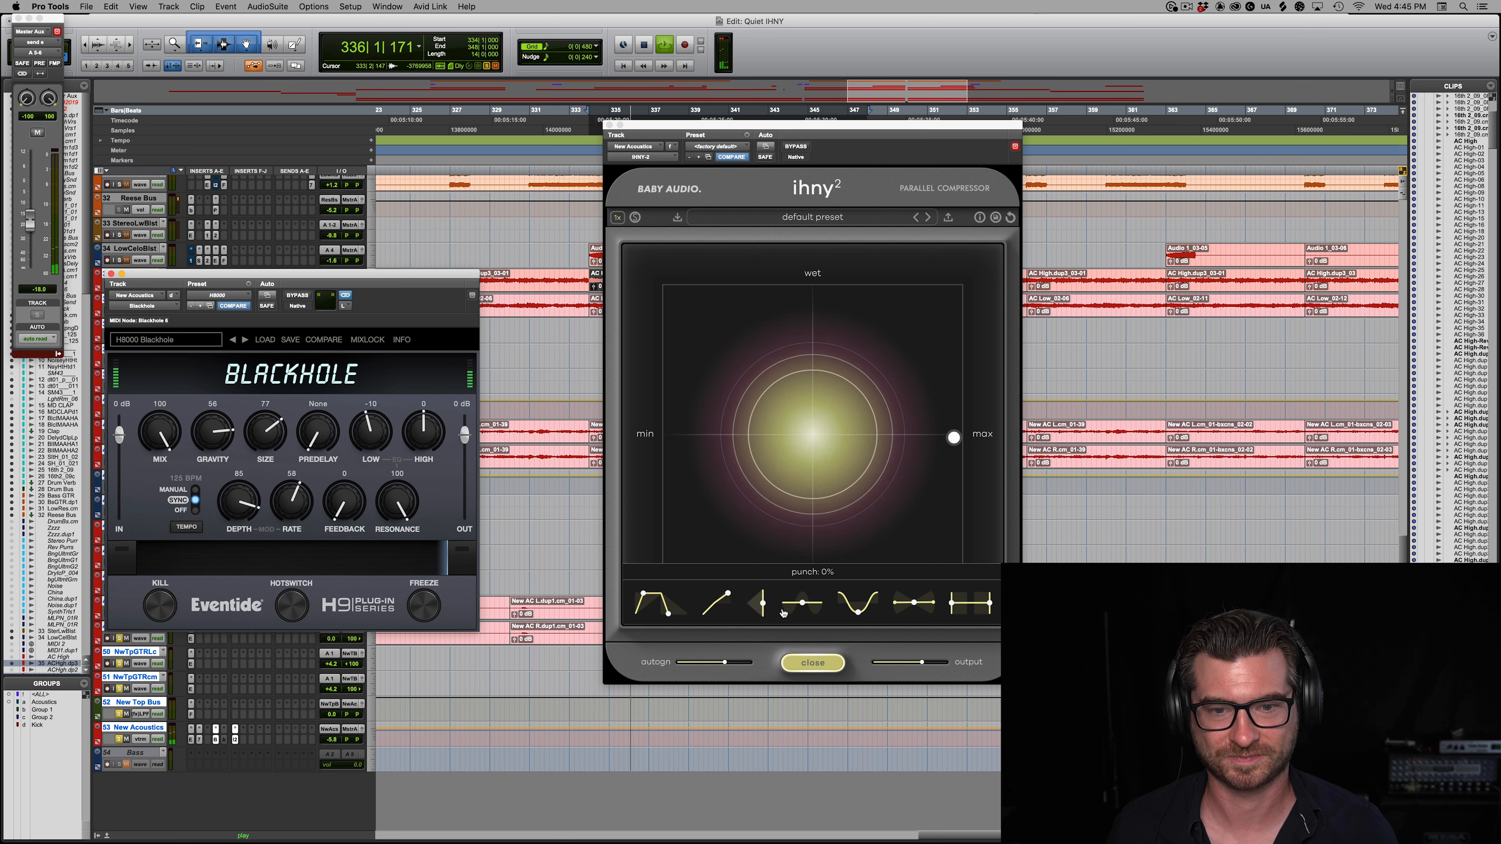
Step: During playback of the acoustic guitars, increase the IHNY-2's punch, wet level and ratio
left_click_drag(791, 608, 818, 388)
left_click_drag(953, 421, 966, 273)
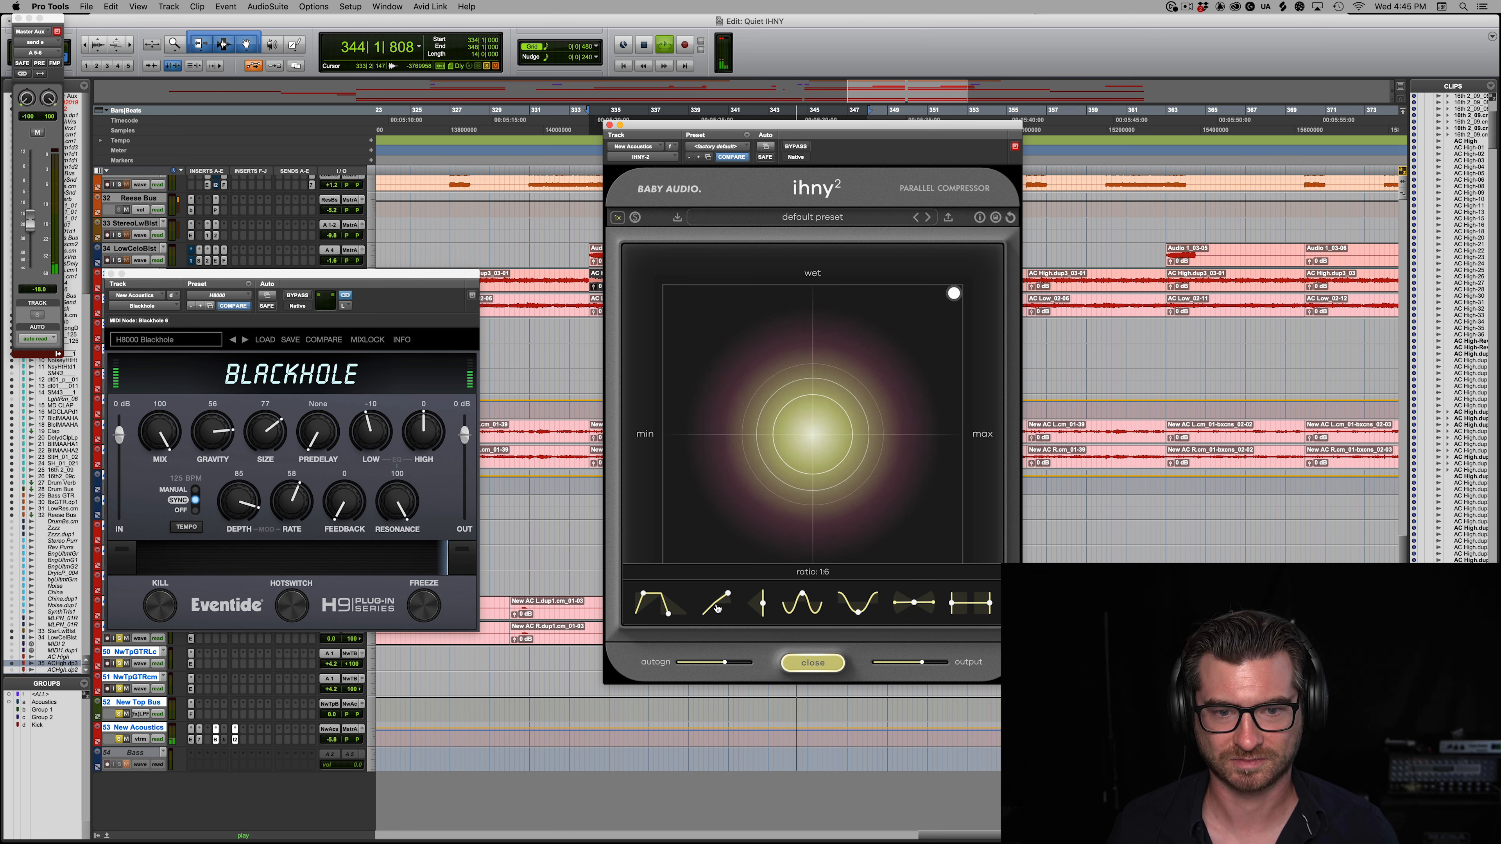
left_click_drag(727, 597, 713, 536)
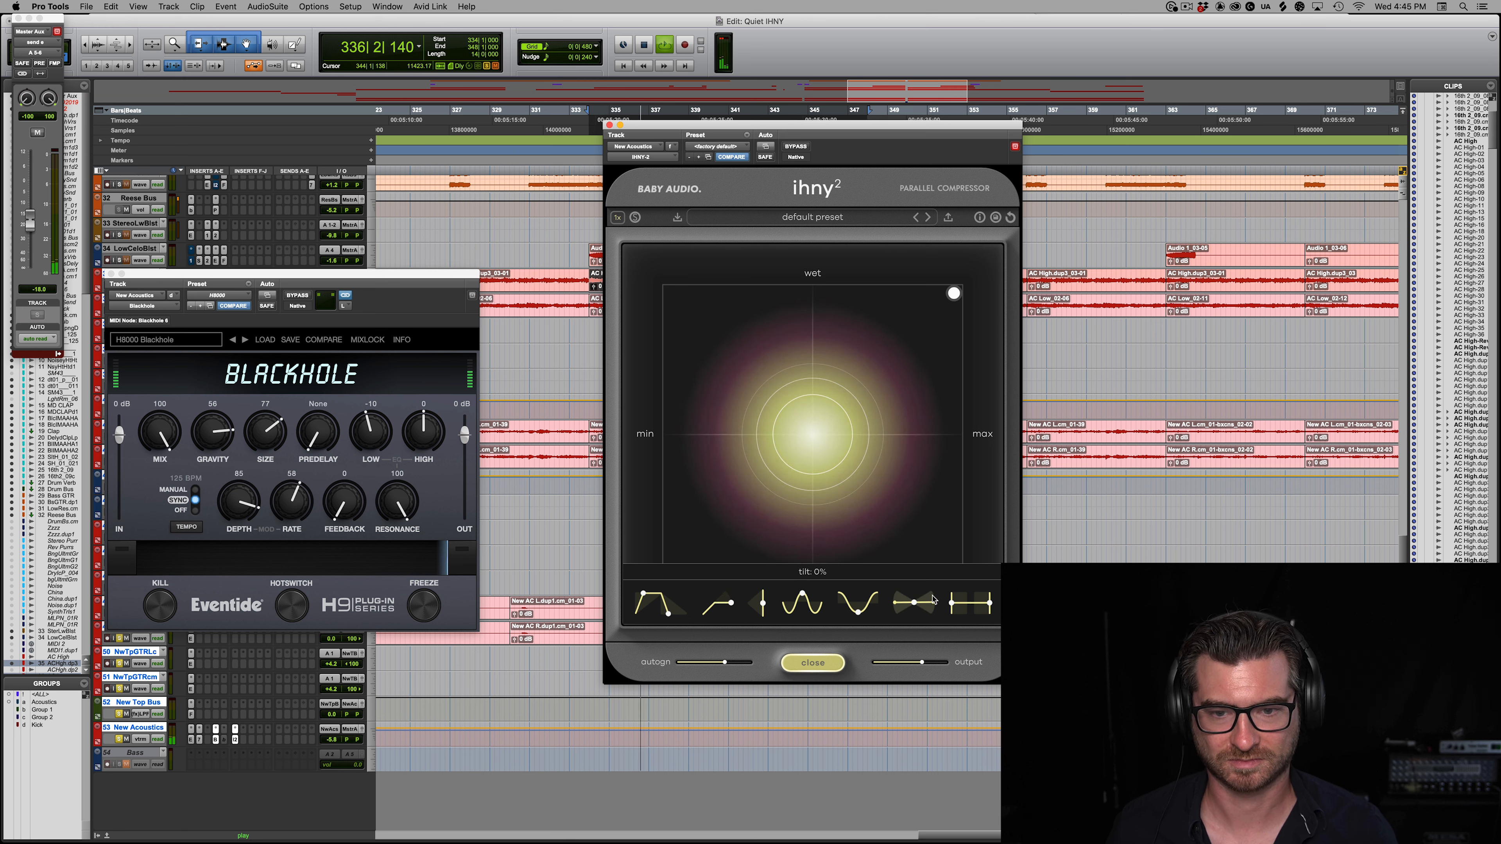
Step: Audition the frozen Blackhole reverb with the IHNY-2's tone curve tilted upward and its release shortened, and toggle Freeze again
left_click(435, 607)
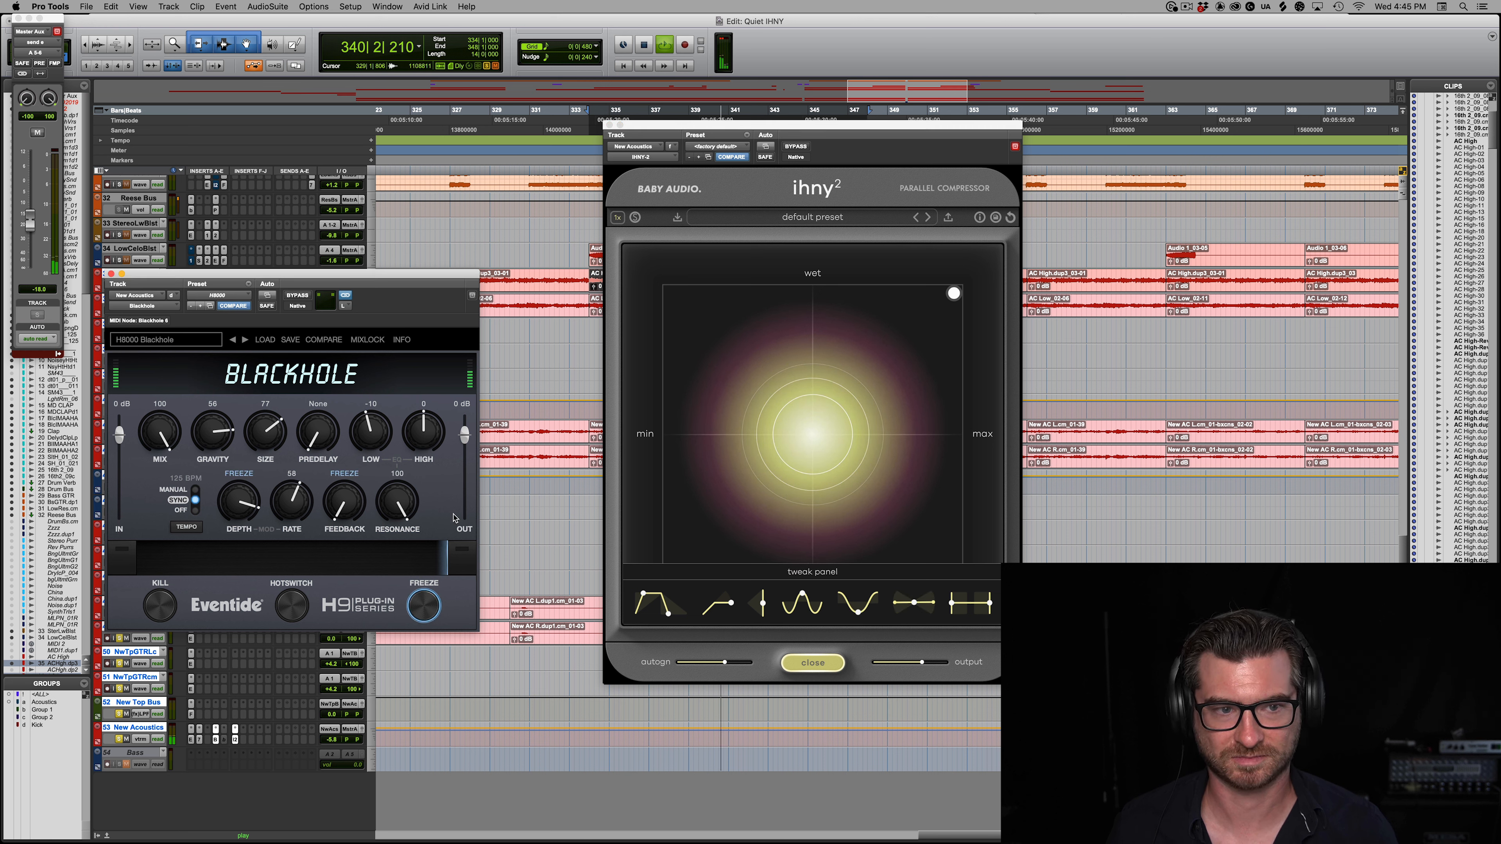
left_click(932, 599)
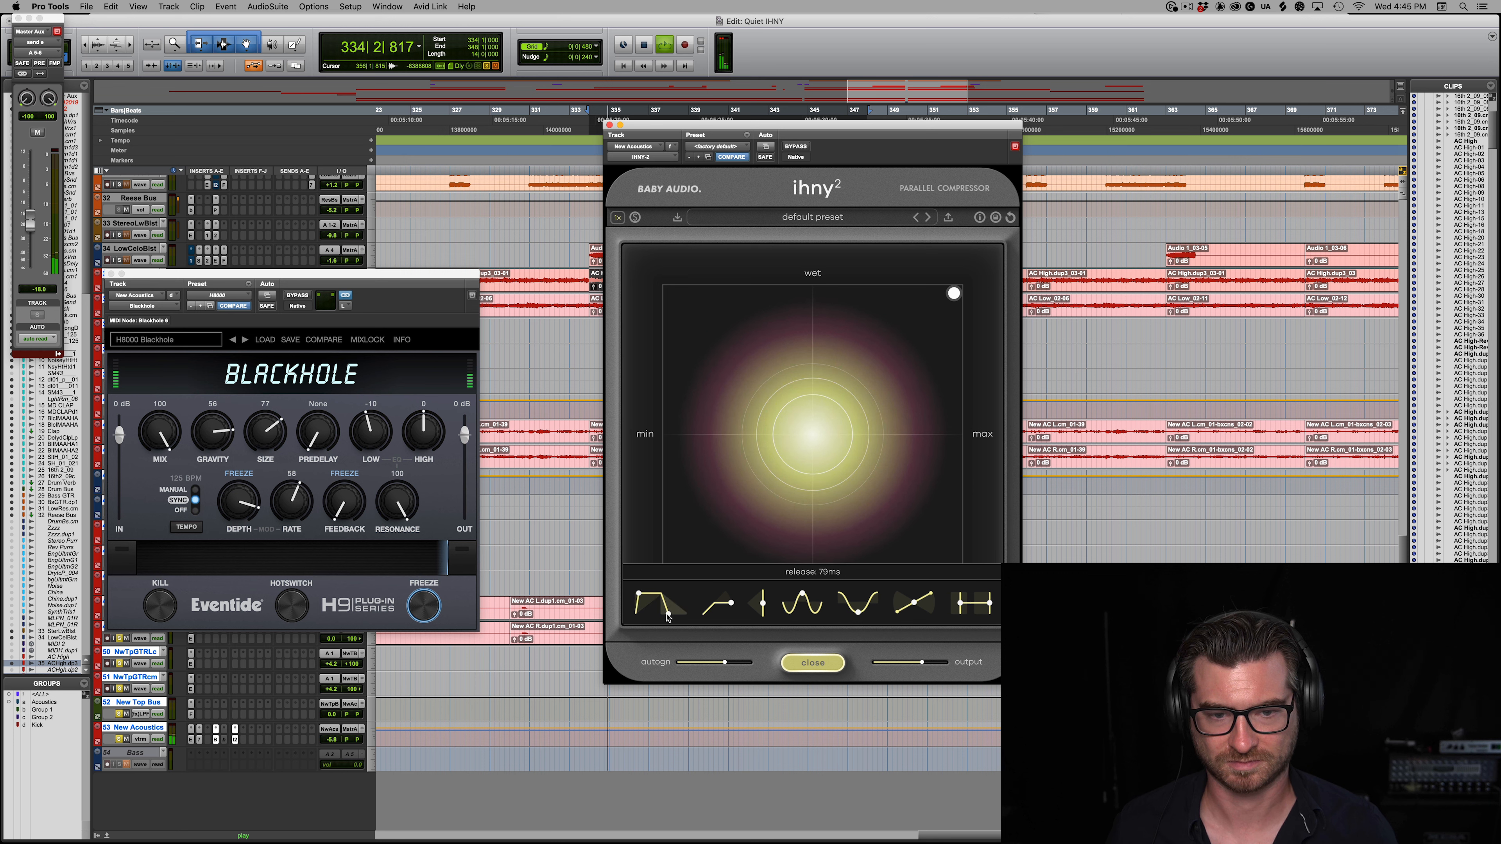
key("space")
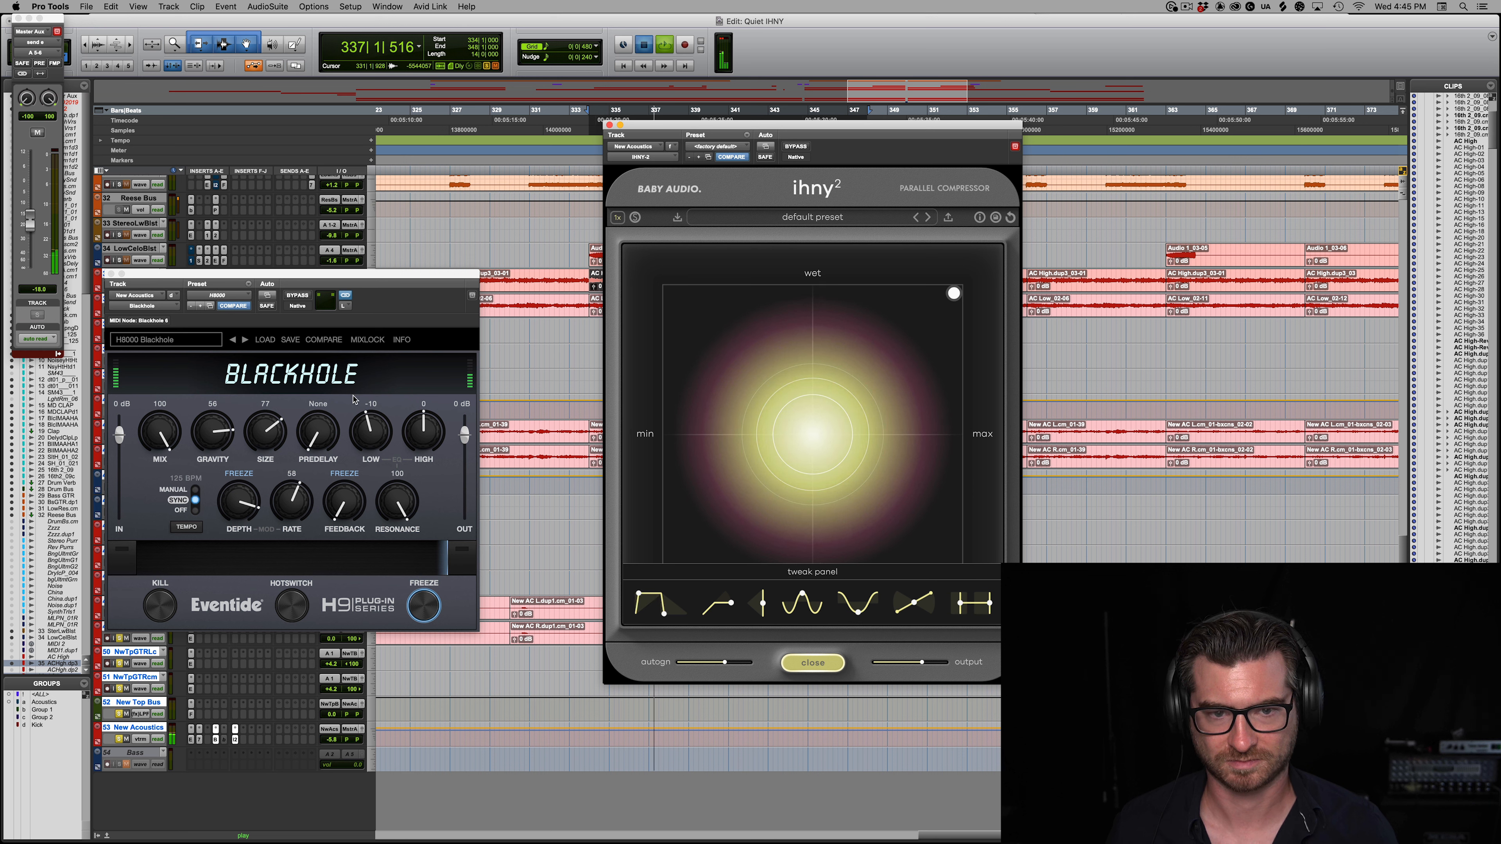
left_click(427, 614)
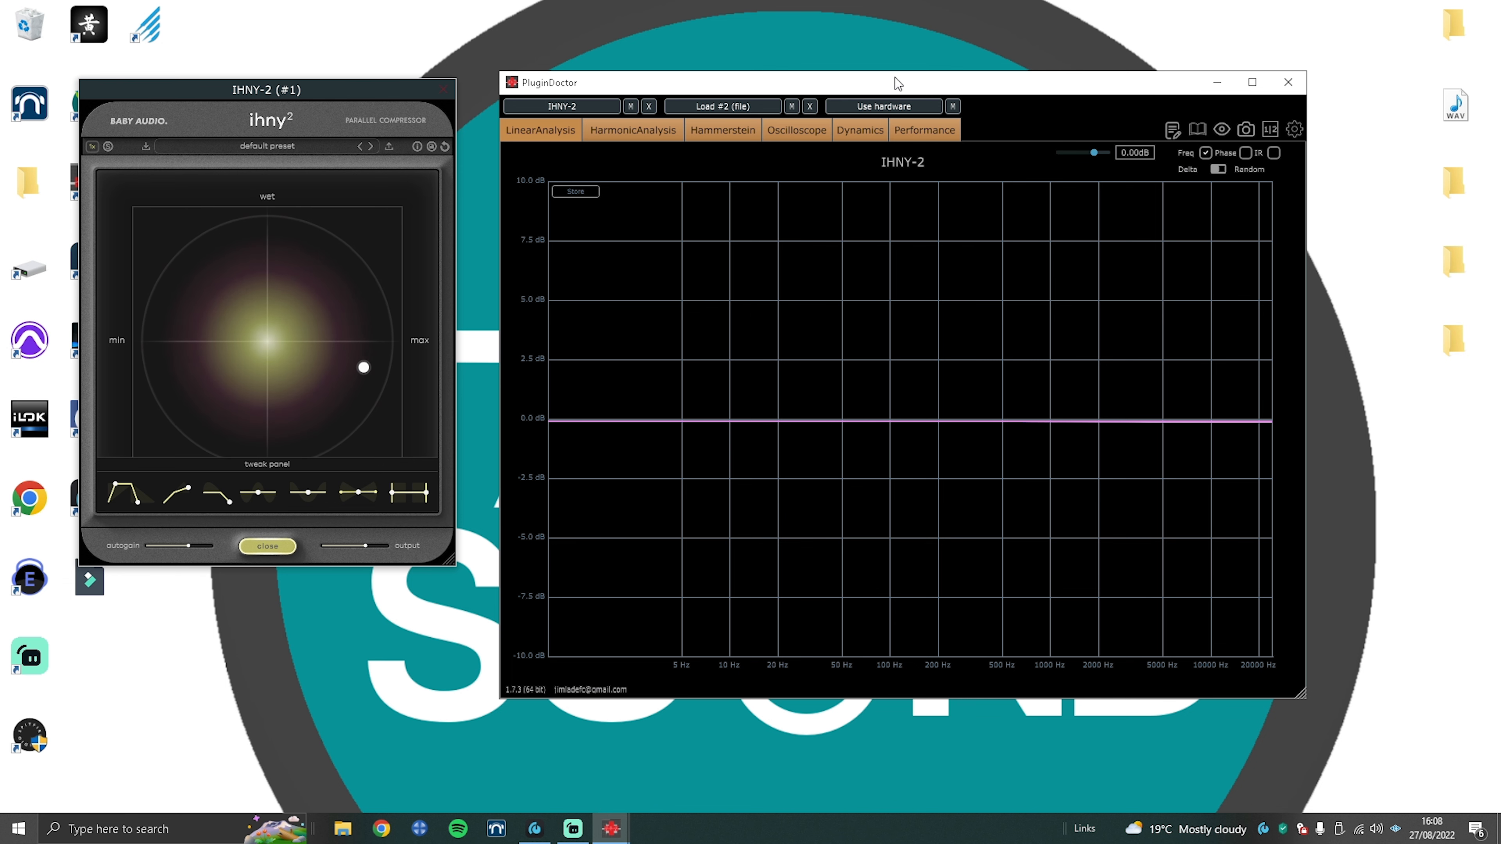
Step: Switch to PluginDoctor and move its analysis window slightly higher on the desktop beside the IHNY-2
left_click_drag(896, 90, 894, 80)
left_click_drag(890, 59, 884, 55)
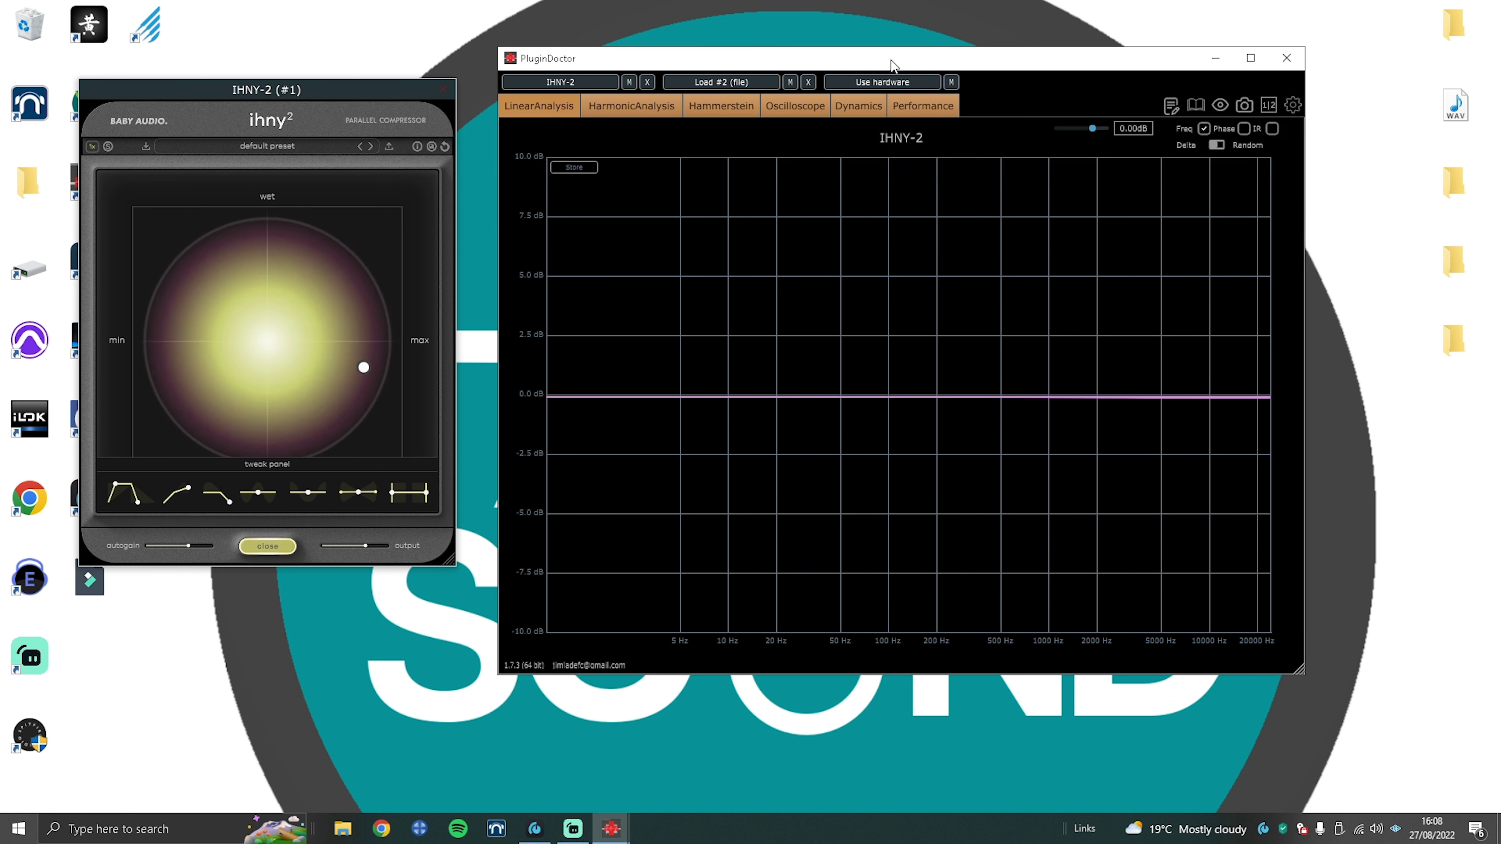
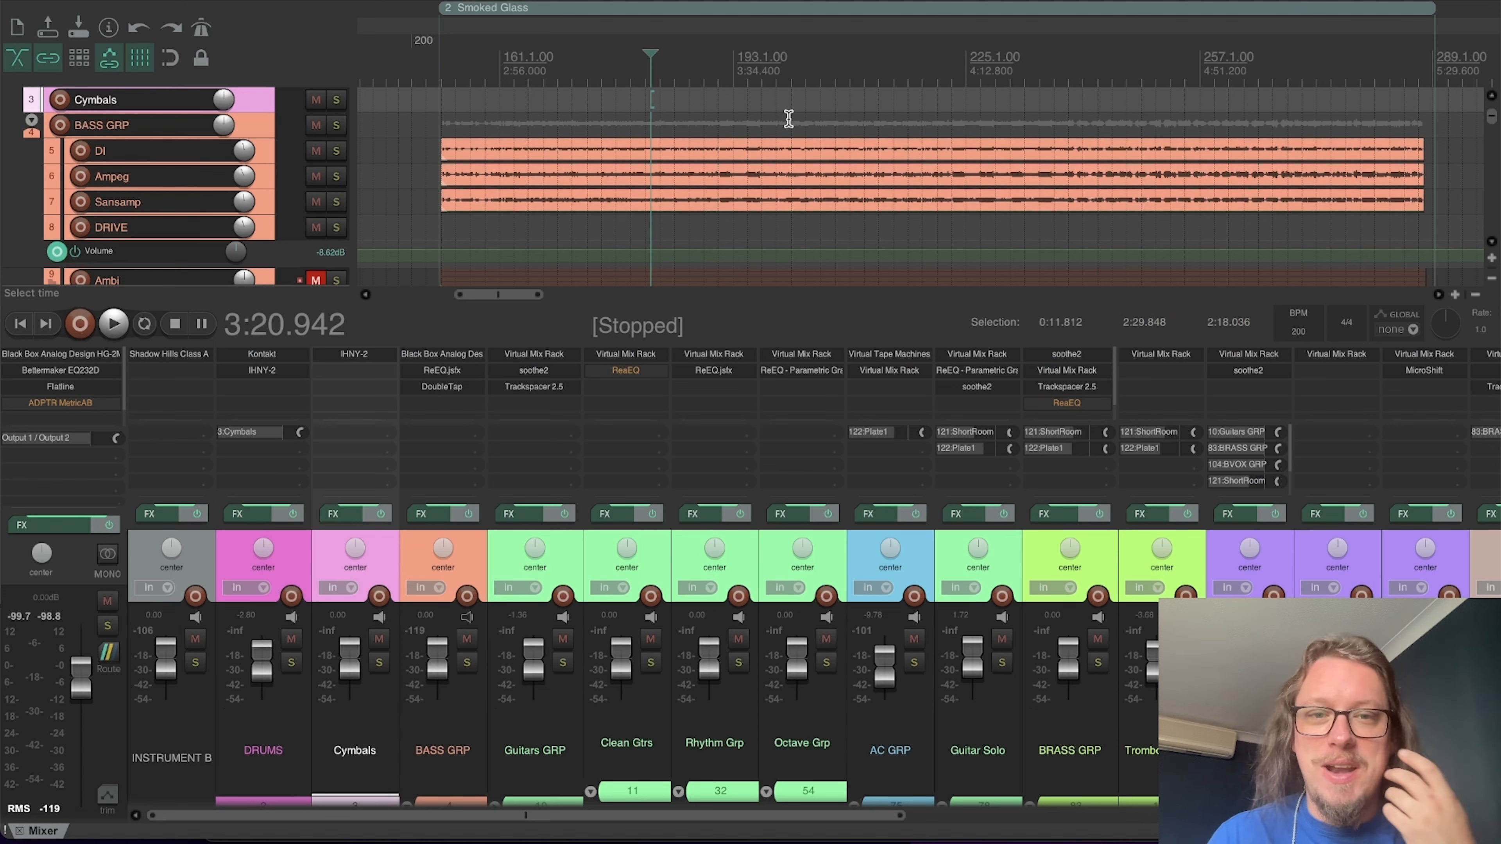
Step: Bypass the IHNY-2 on both the DRUMS and Cymbals tracks and audition the full mix without it
left_click(272, 370, "shift")
left_click(332, 359, "shift")
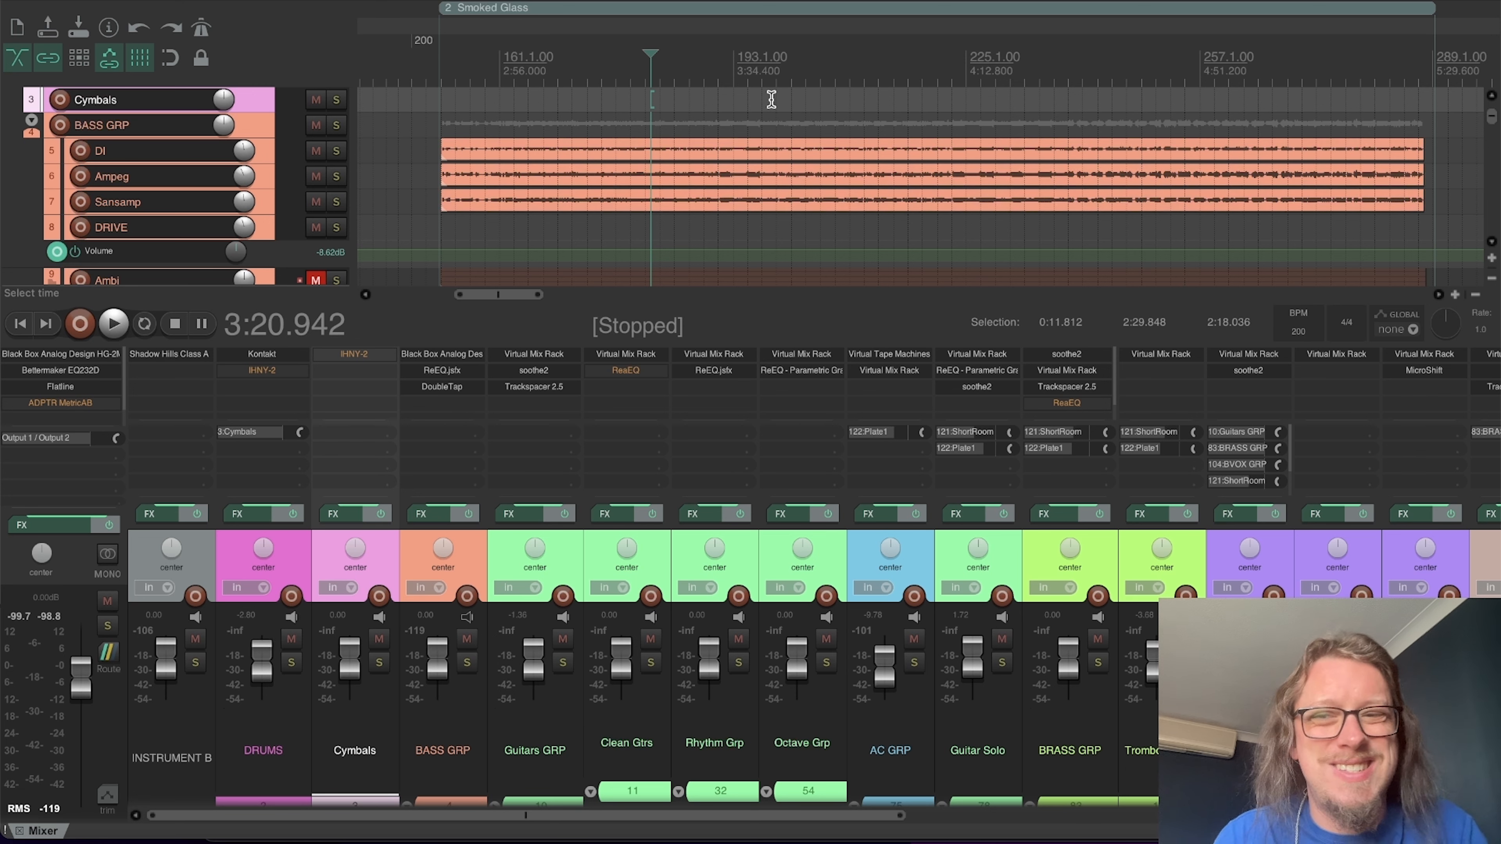
key("space")
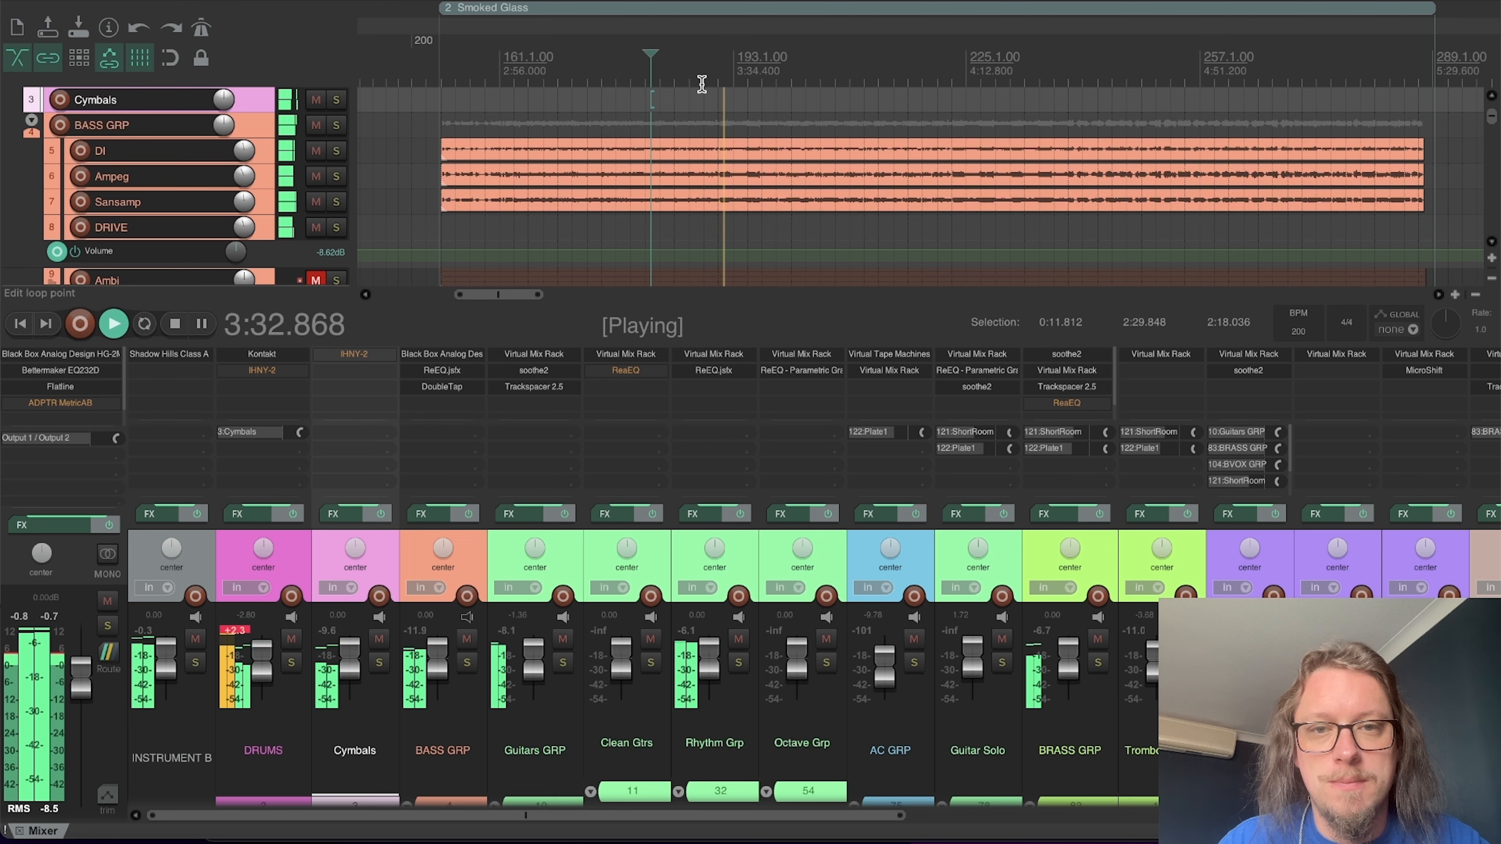
key("space")
Step: Select the DRUMS track, solo the Cymbals track and audition it without the IHNY-2
left_click(355, 750)
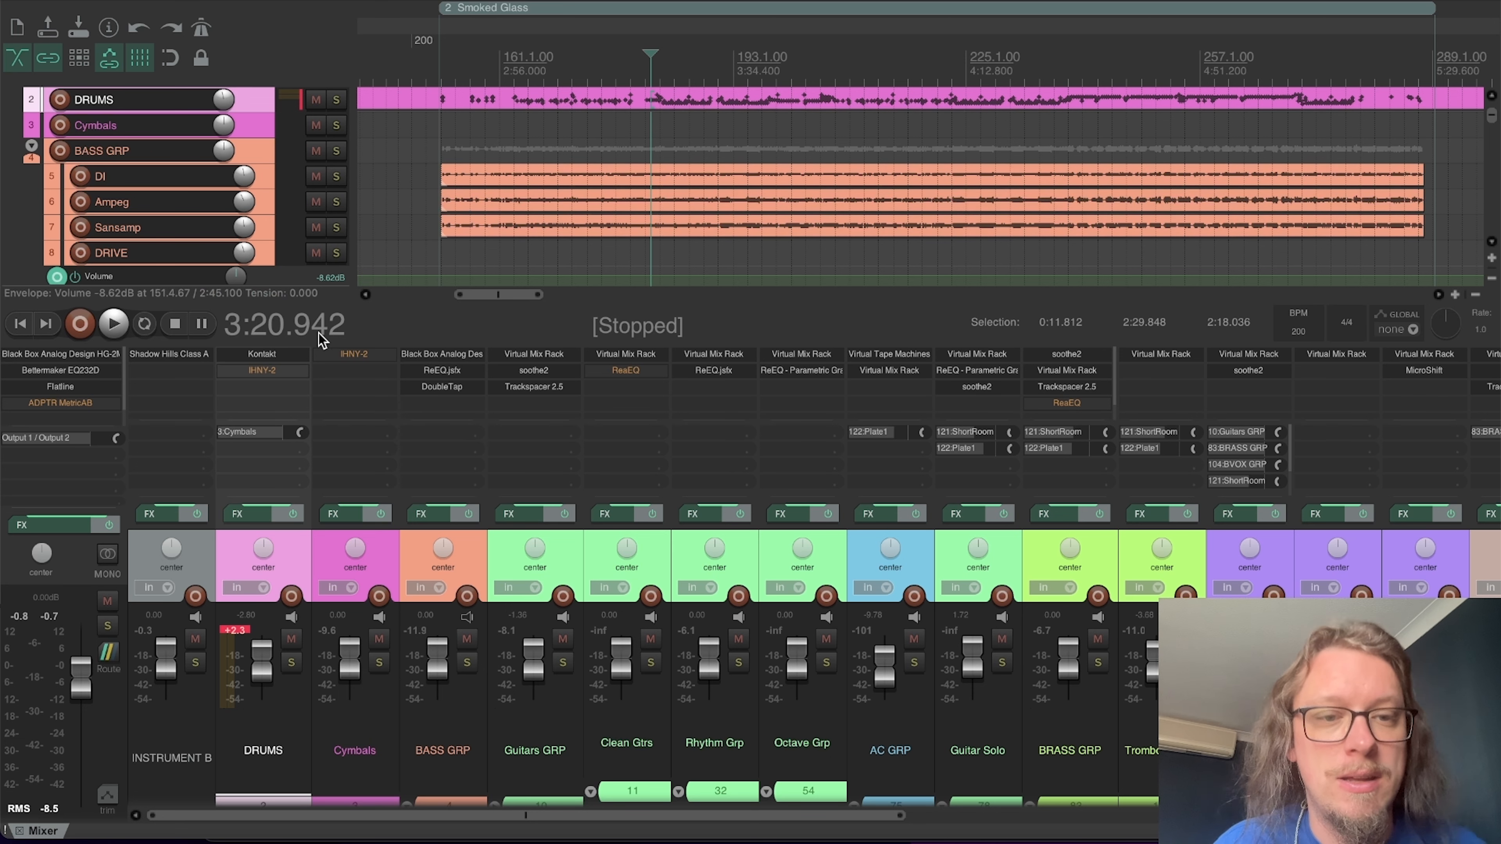
left_click(380, 662)
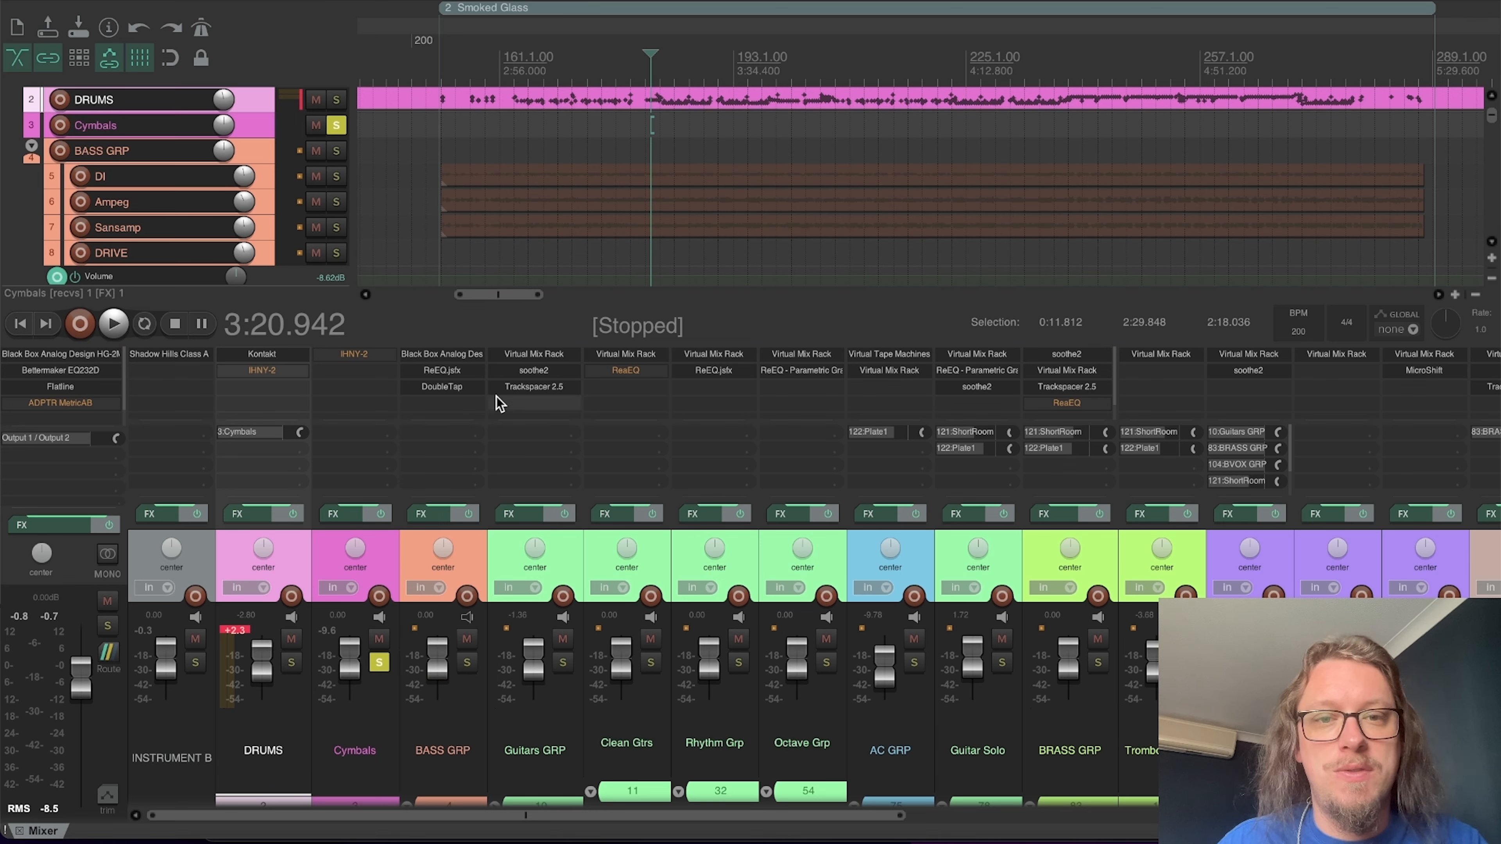
key("space")
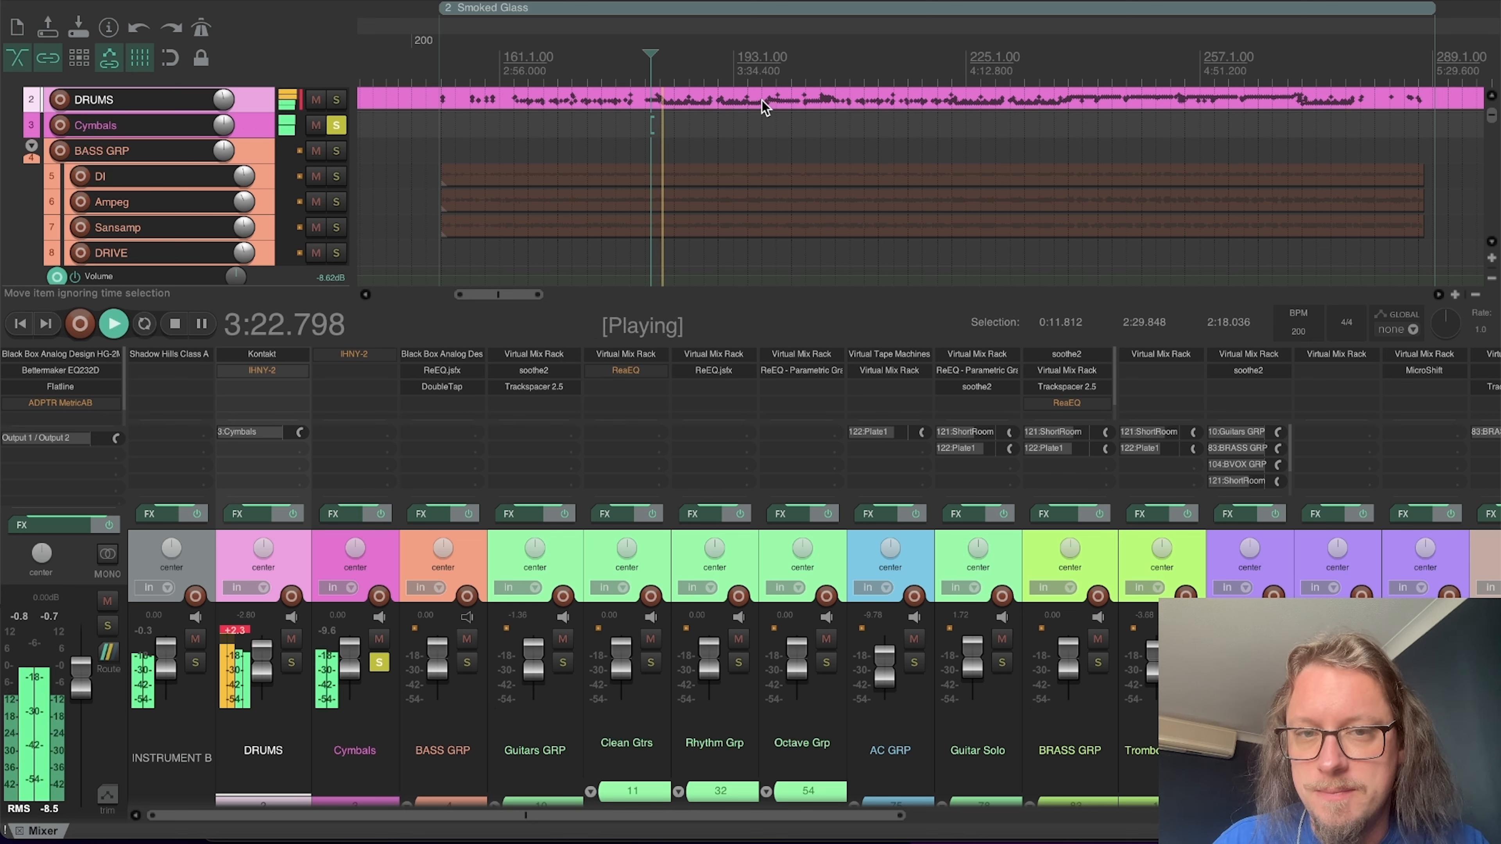
key("space")
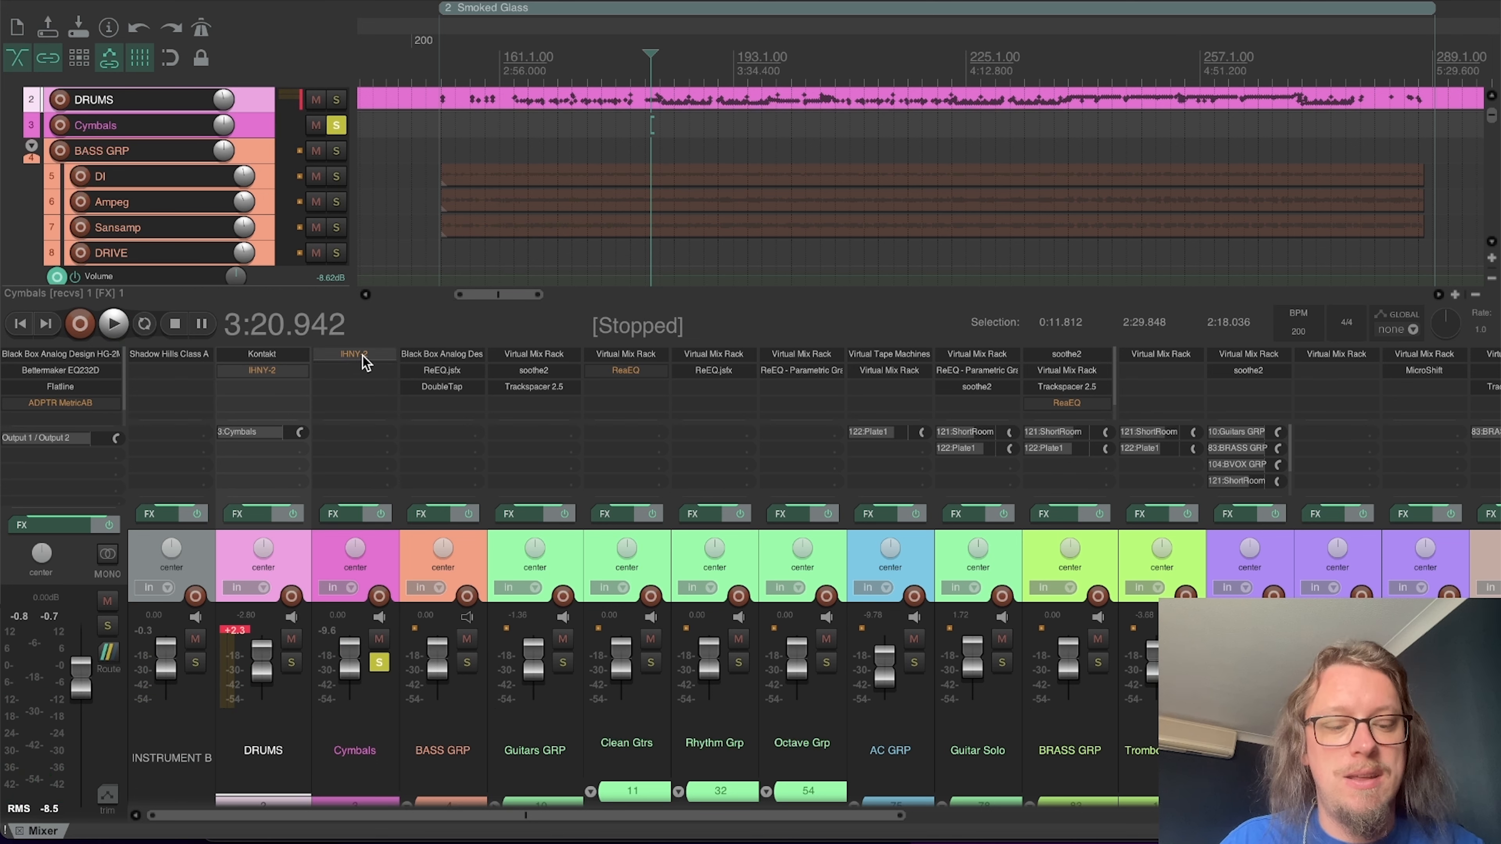
Step: Re-enable and open the Cymbals track's IHNY-2, place its window over the tracks and start playback
left_click(349, 356)
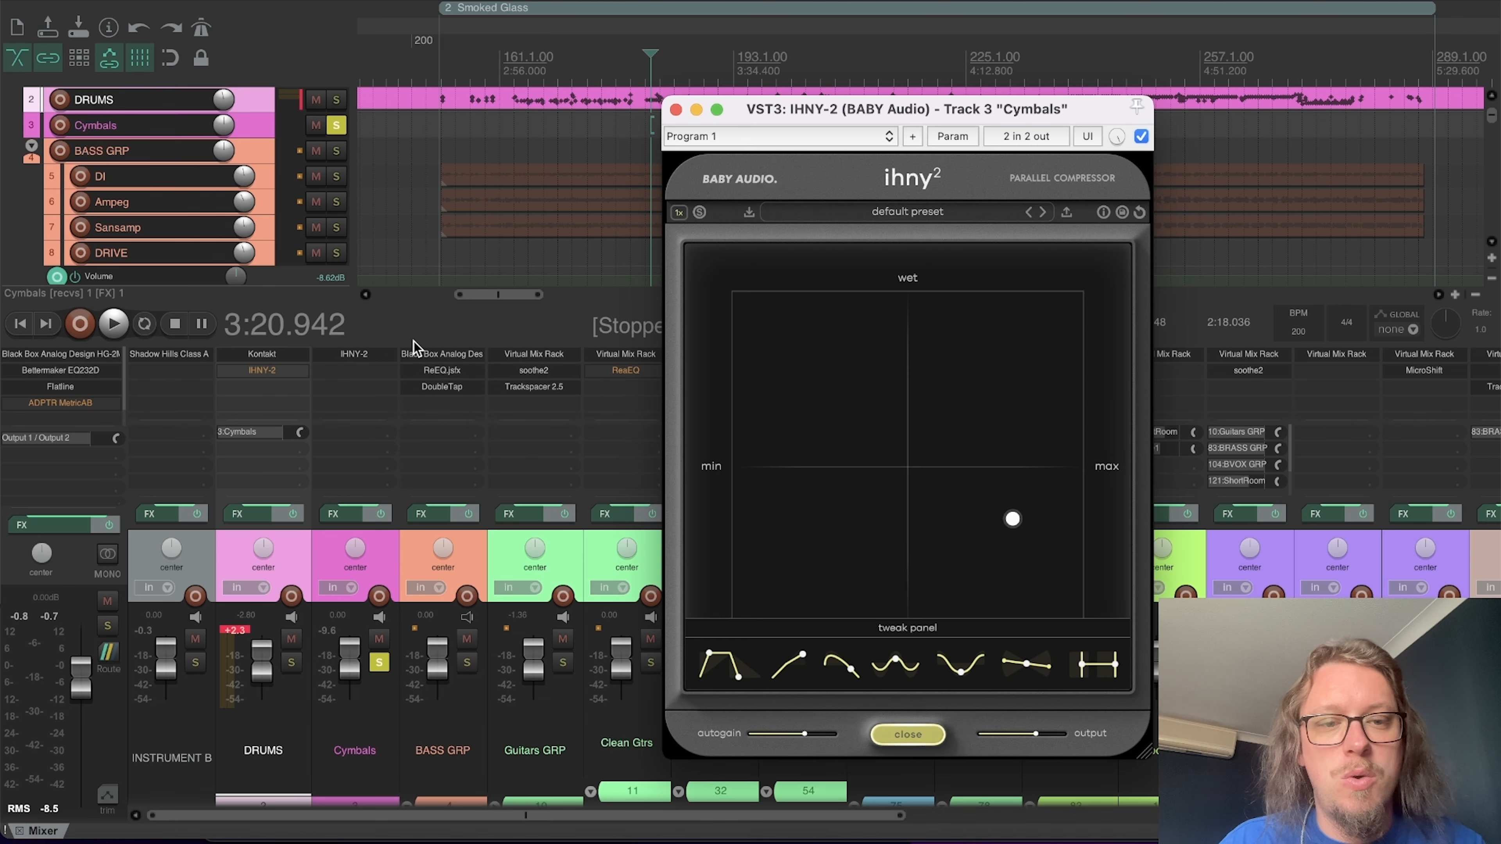
left_click_drag(798, 120, 612, 122)
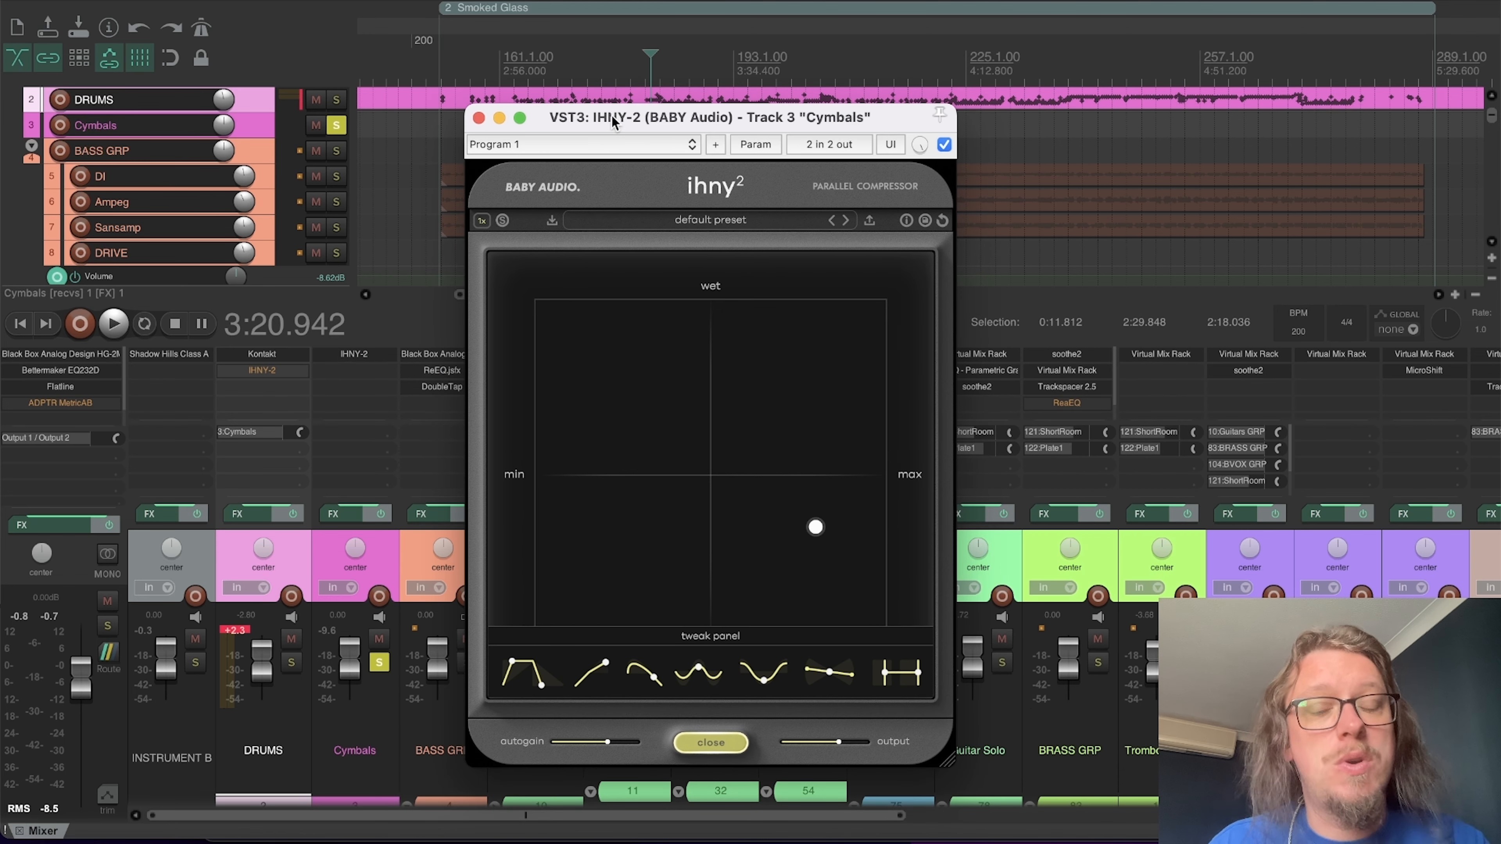
left_click_drag(647, 135, 496, 61)
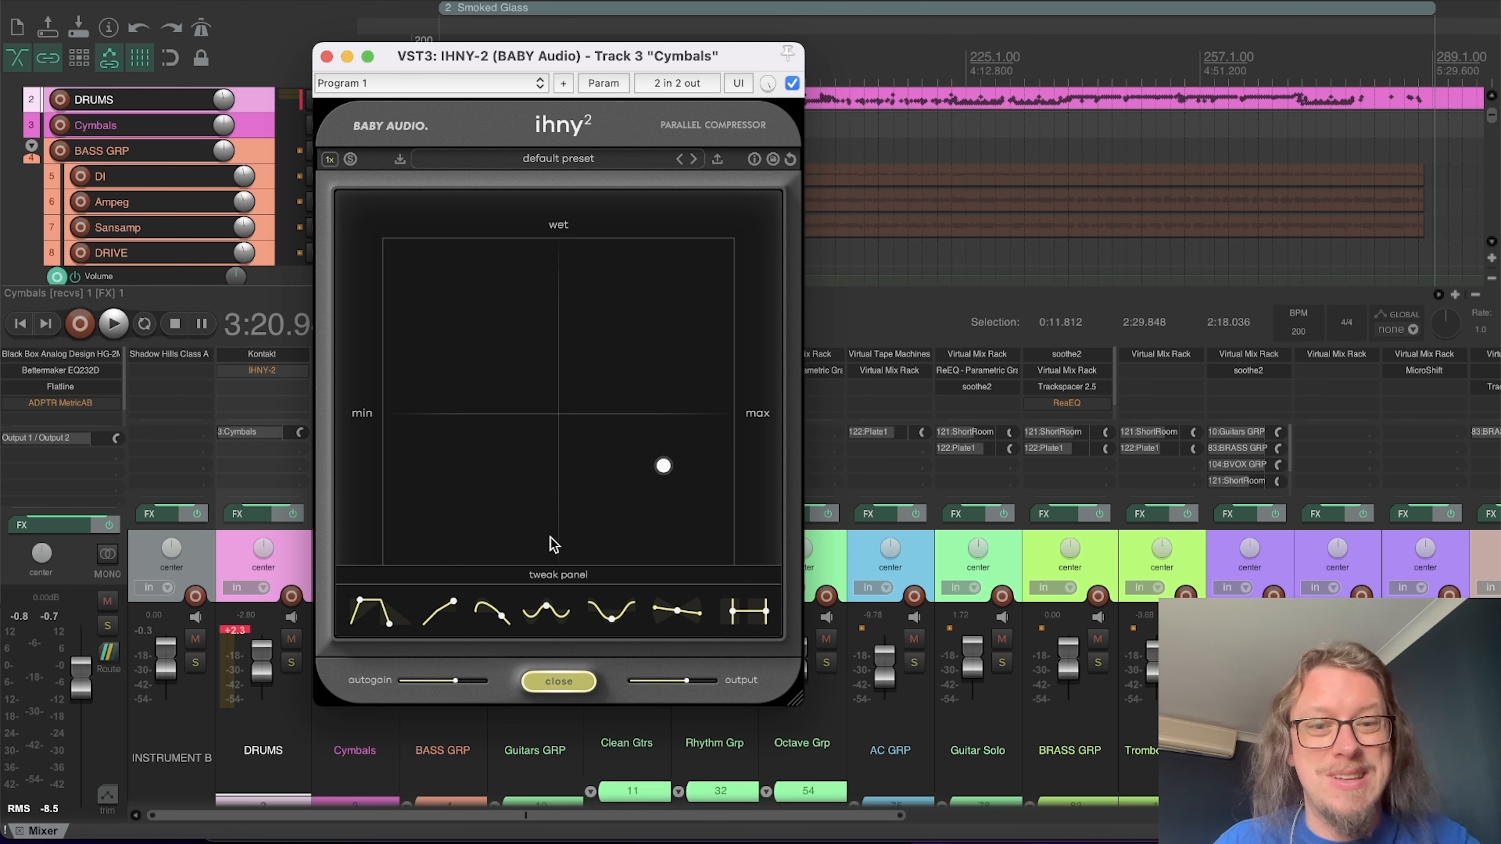
key("space")
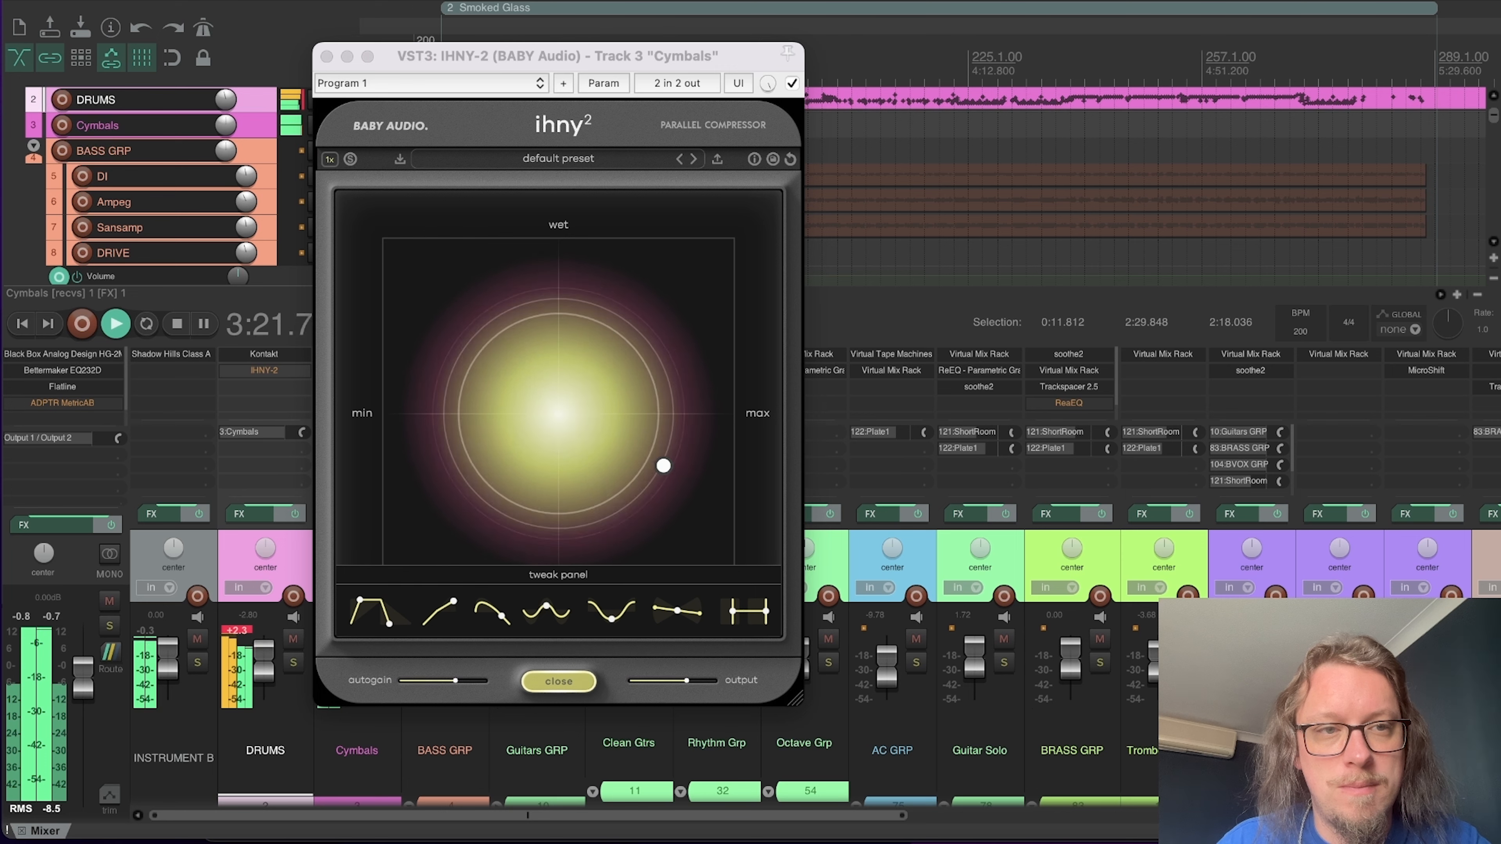
Step: Compare the soloed cymbals with the IHNY-2 bypassed and active during playback
left_click_drag(541, 67, 551, 67)
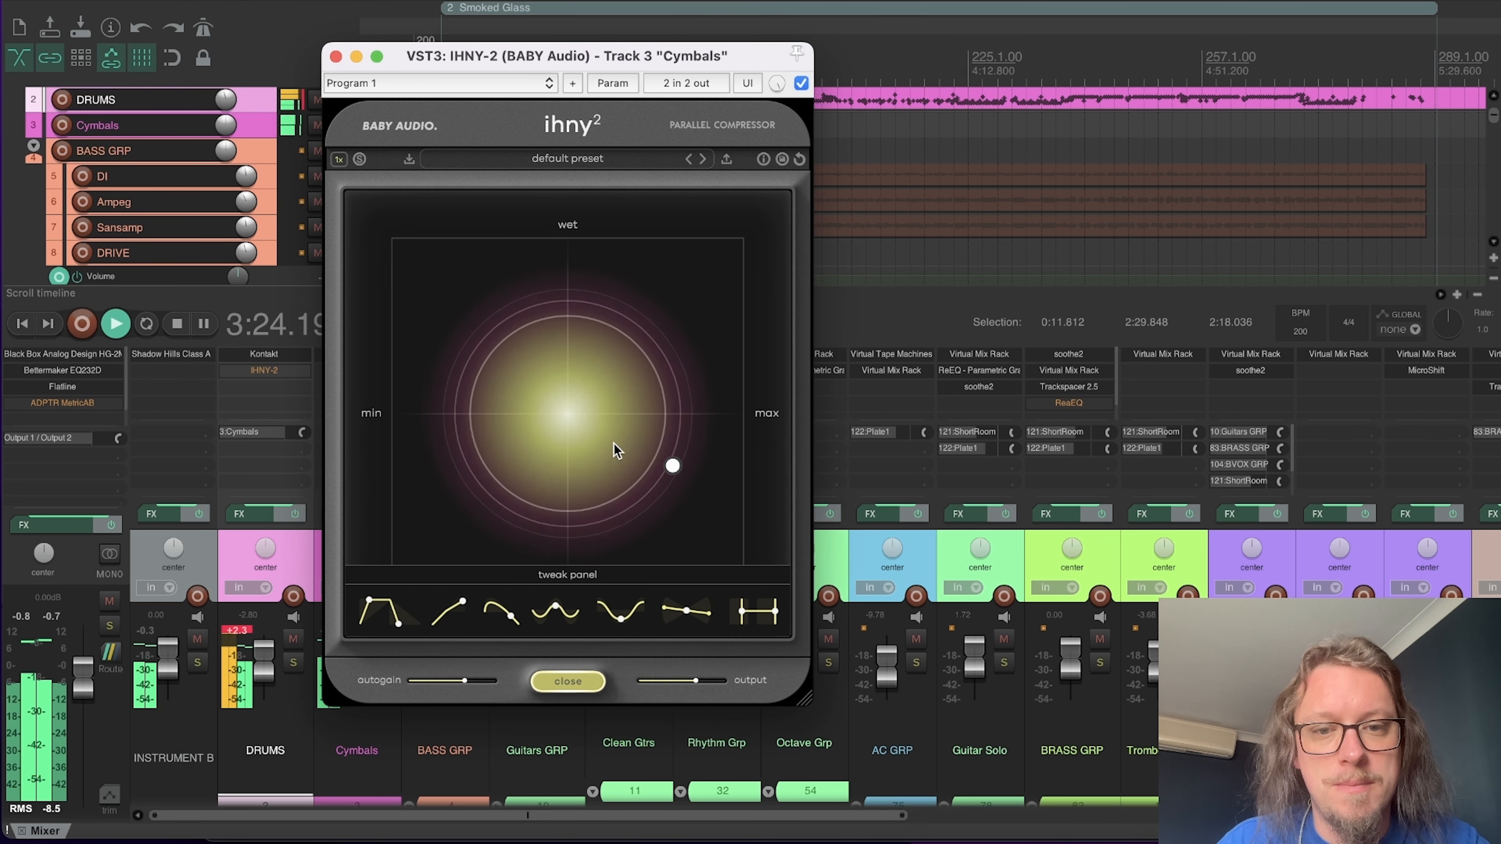
left_click(801, 84)
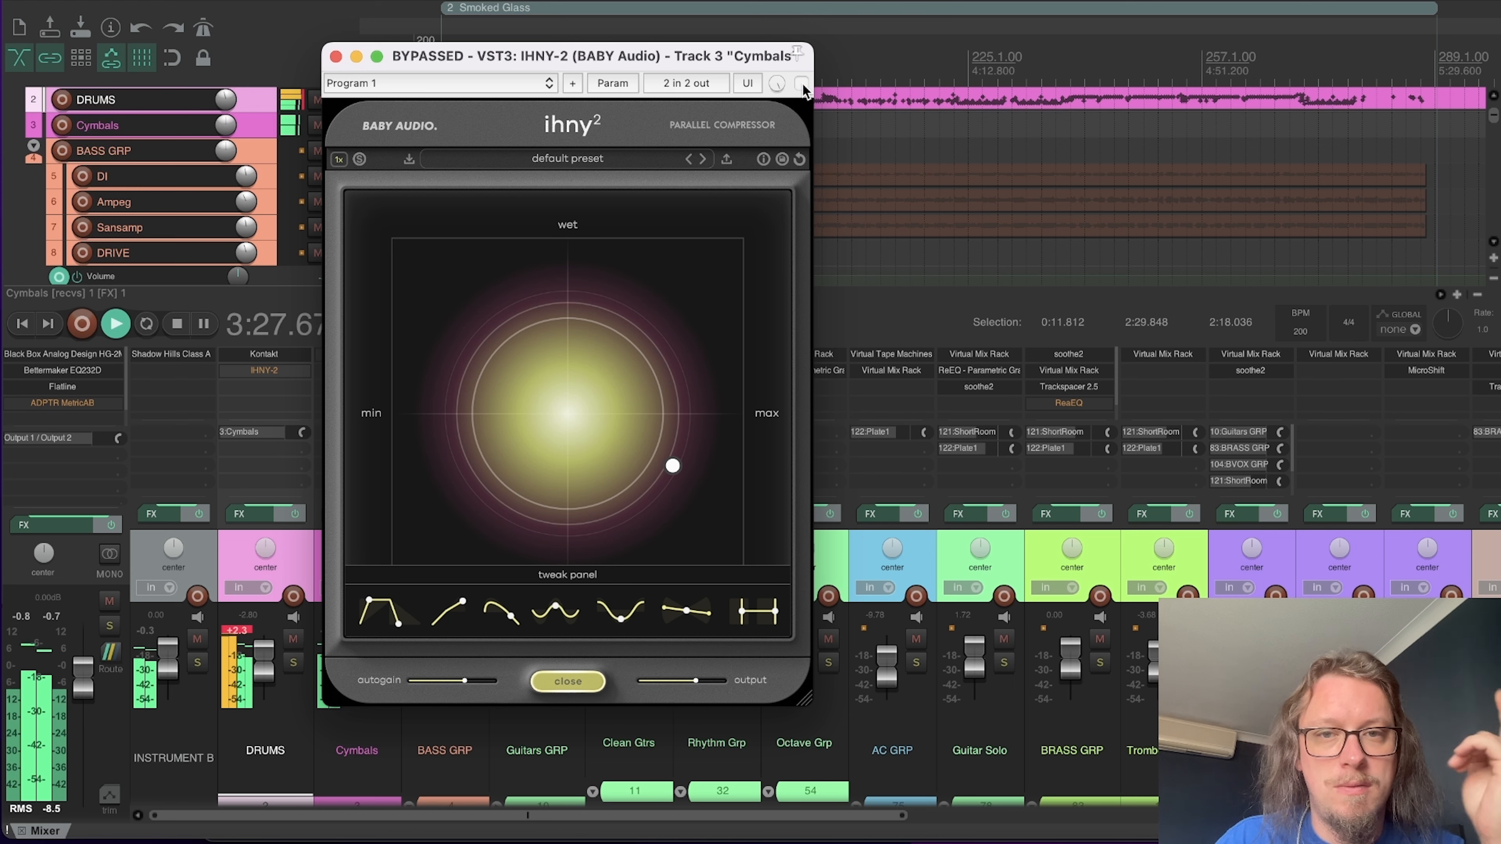
left_click(801, 83)
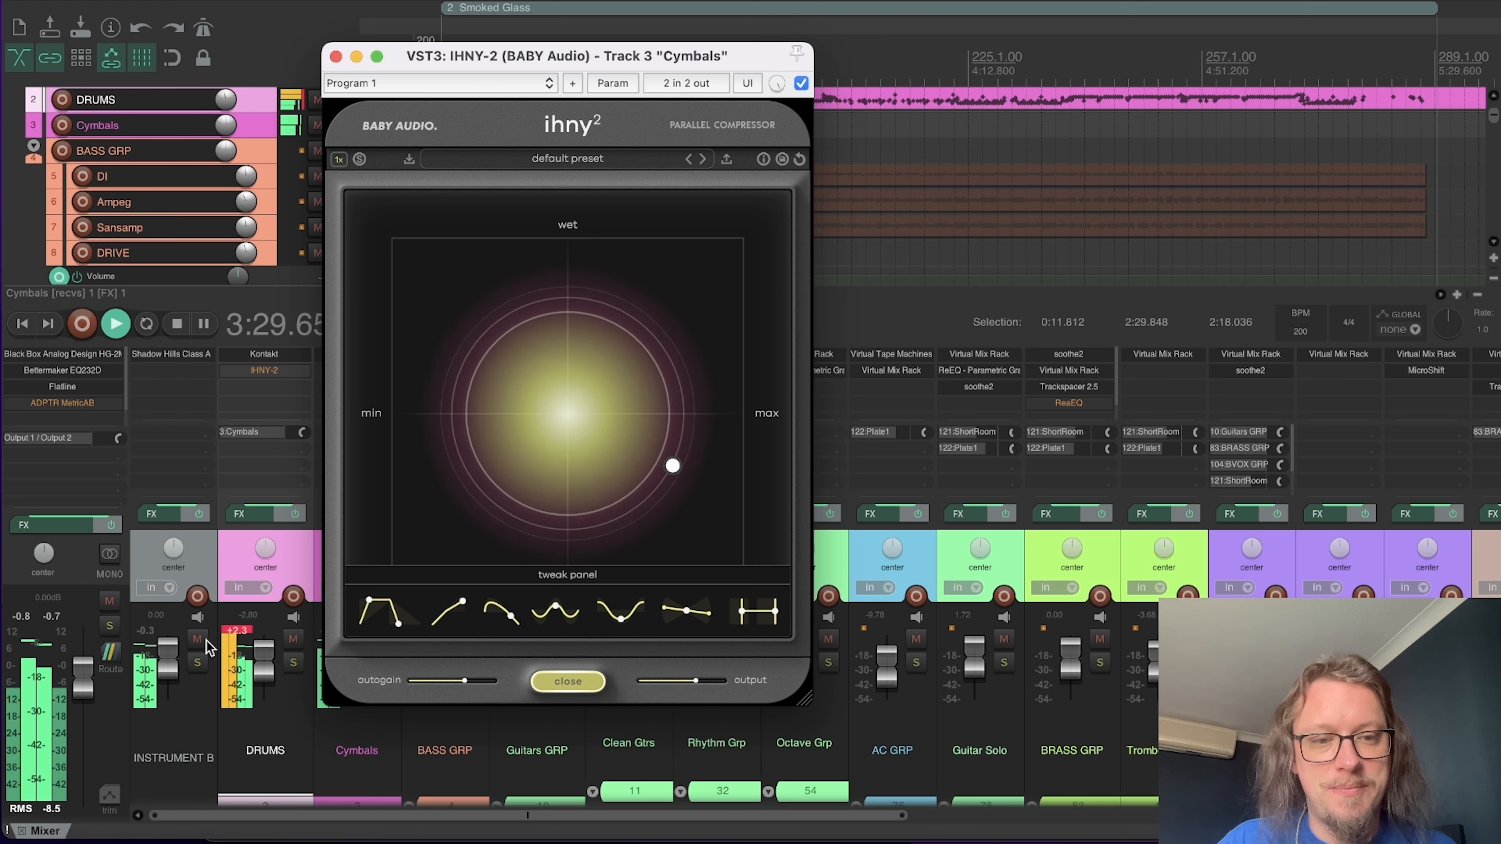
Step: Clear the Cymbals solo and listen to the processed cymbals within the full mix, with the IHNY-2 window moved aside
left_click(293, 662)
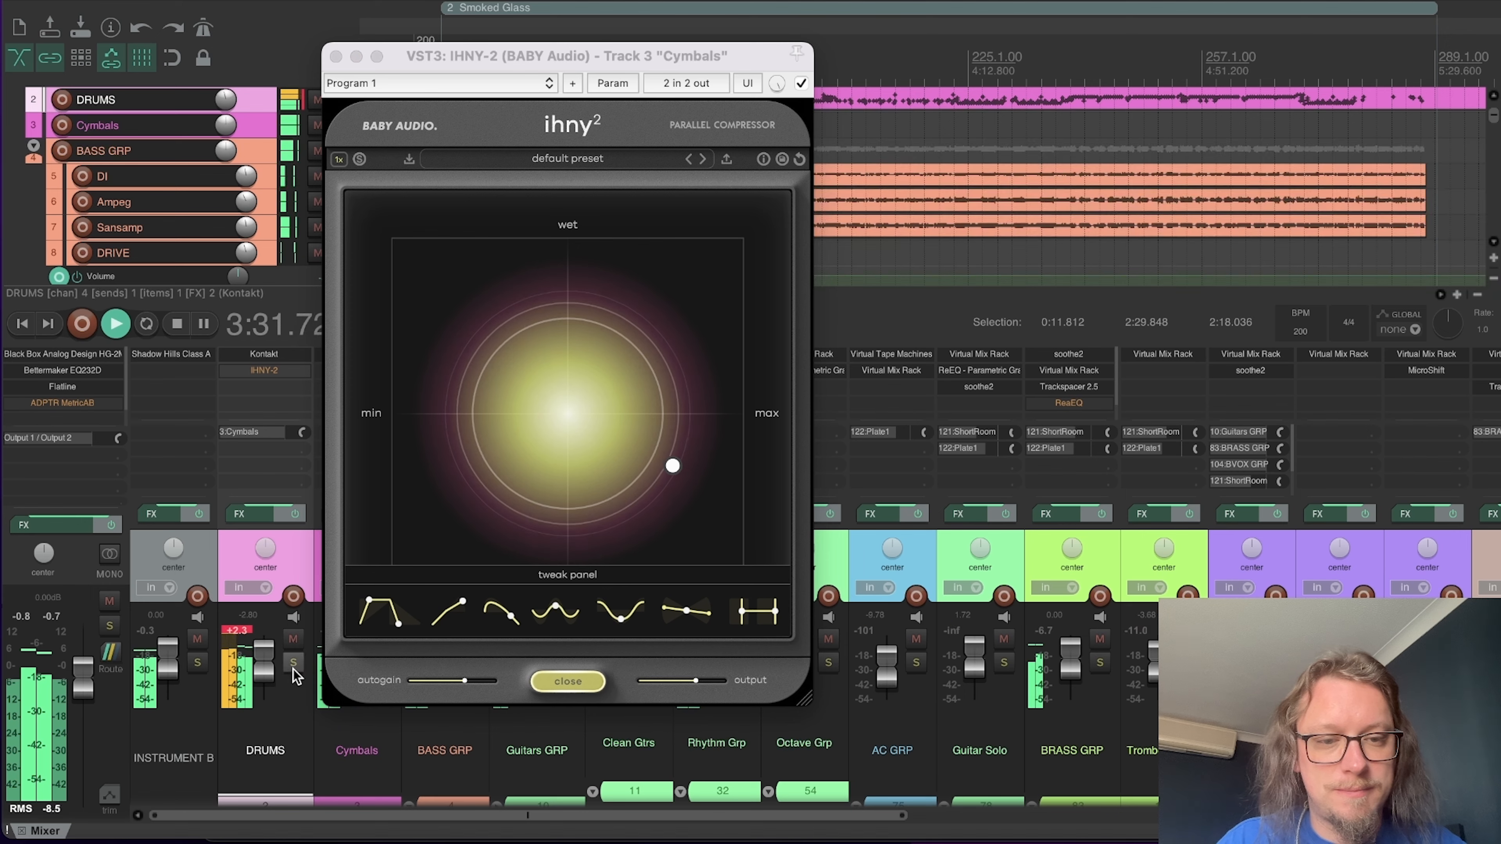
left_click_drag(560, 52, 707, 88)
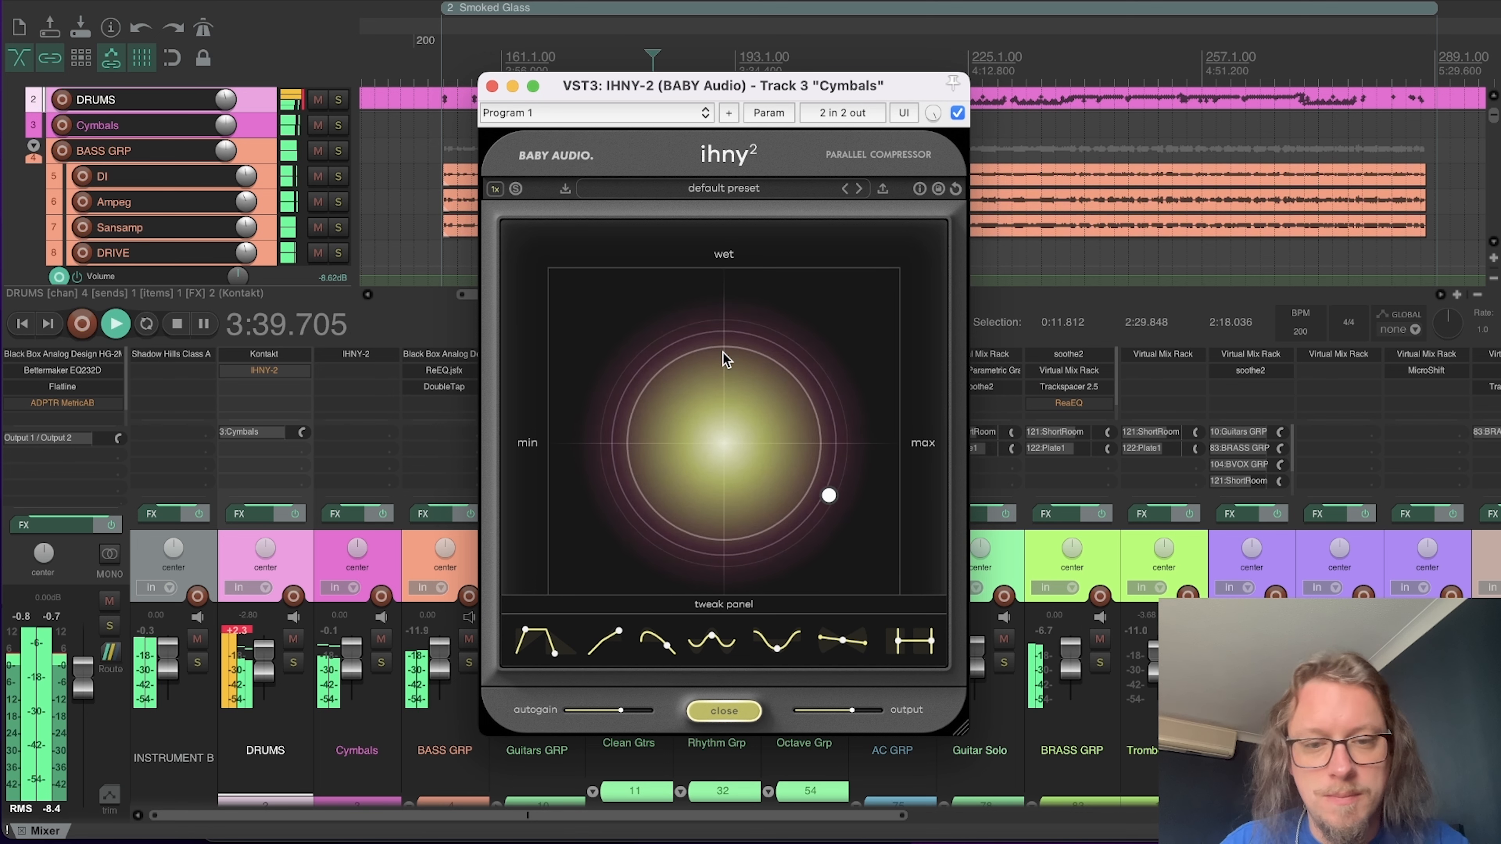
left_click(697, 1)
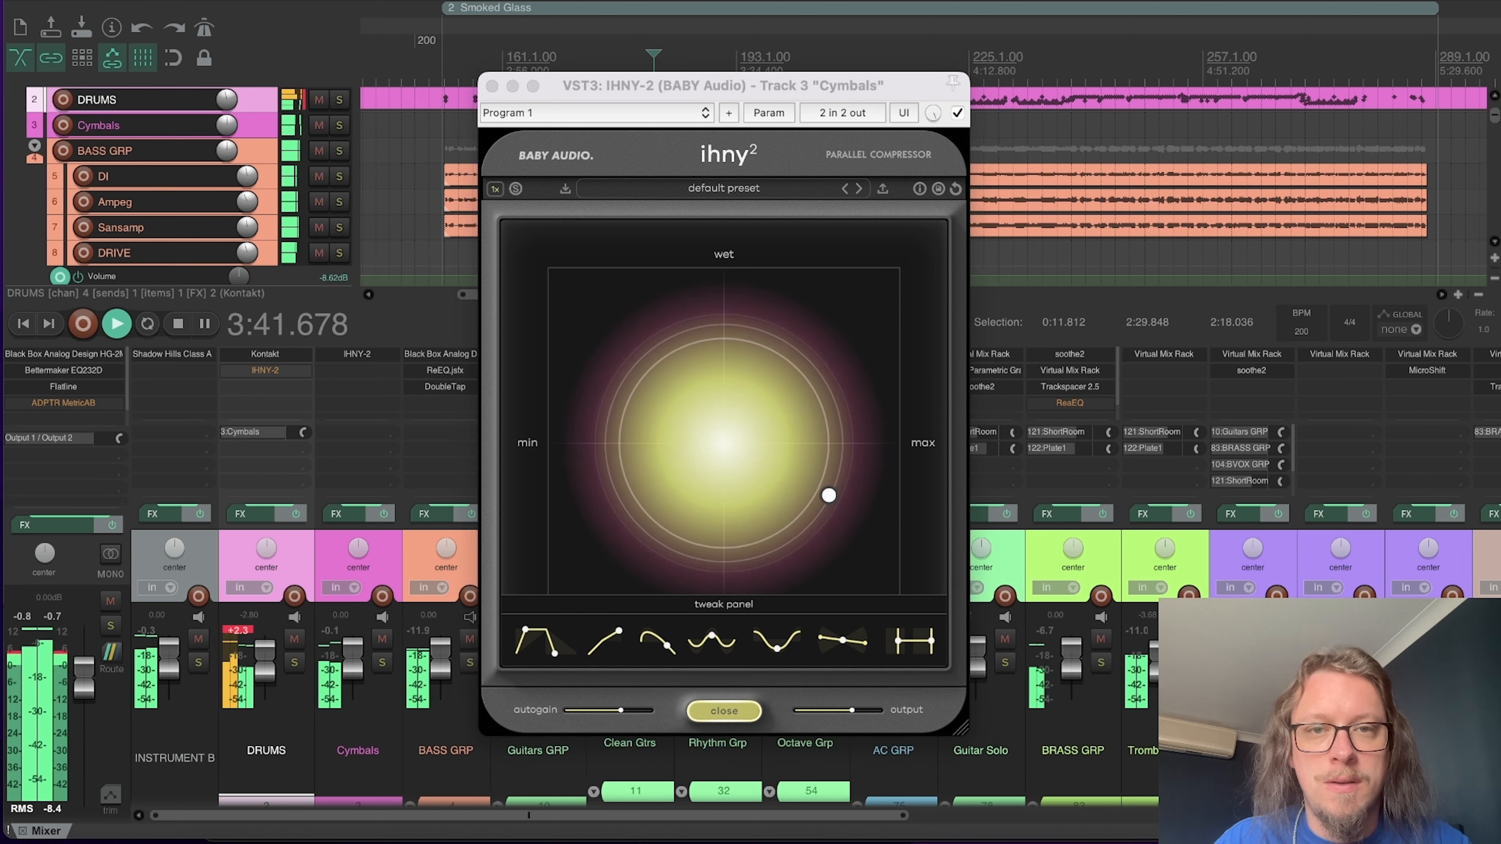
key("space")
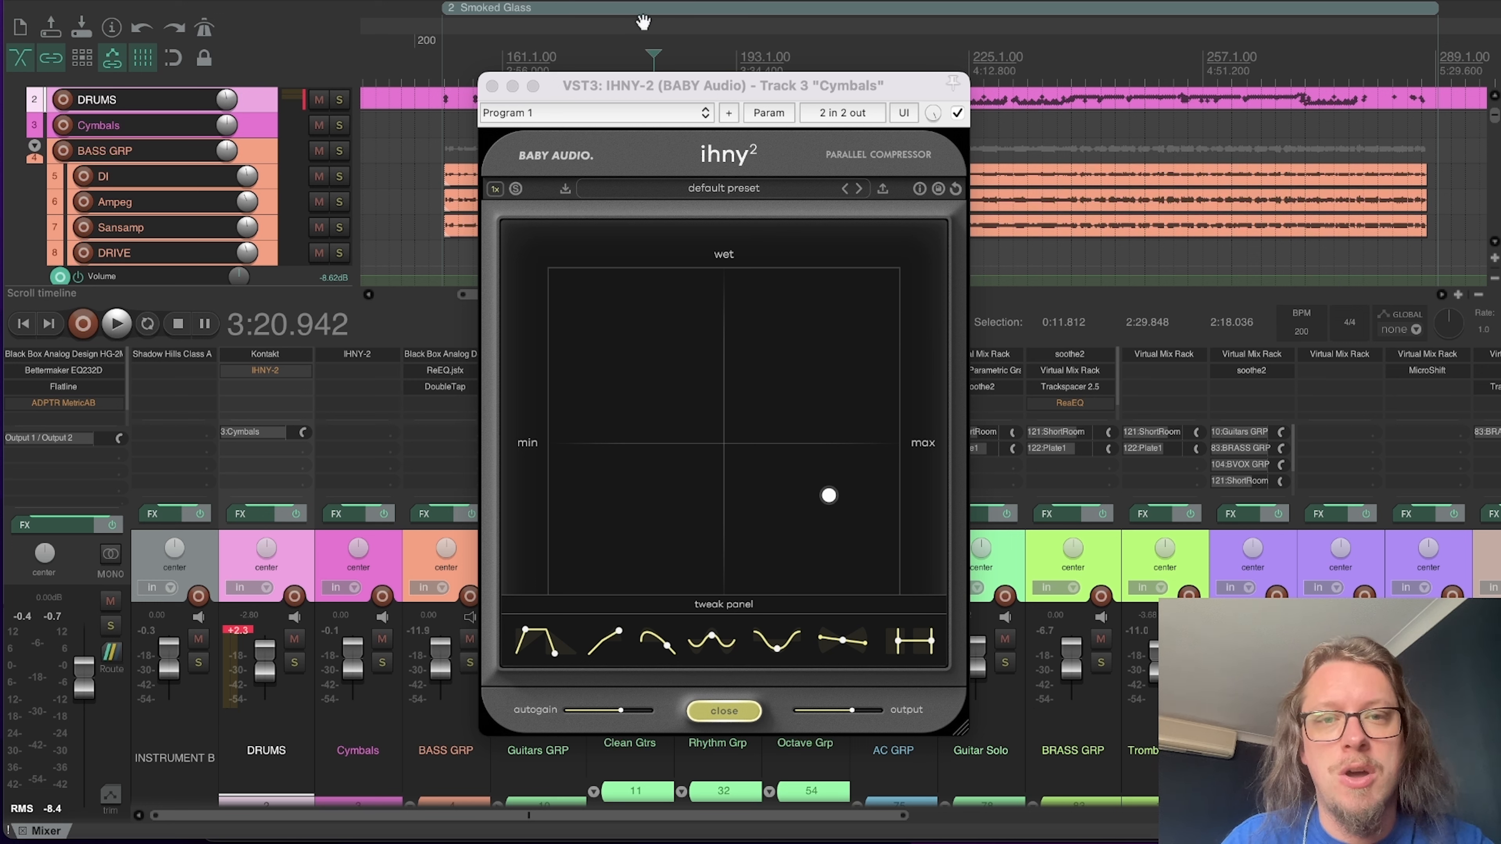
Step: Audition the mix with the Cymbals IHNY-2 at 100% wet and 100% amount, and pull its pad back to a roughly central wet level
left_click_drag(831, 497, 892, 246)
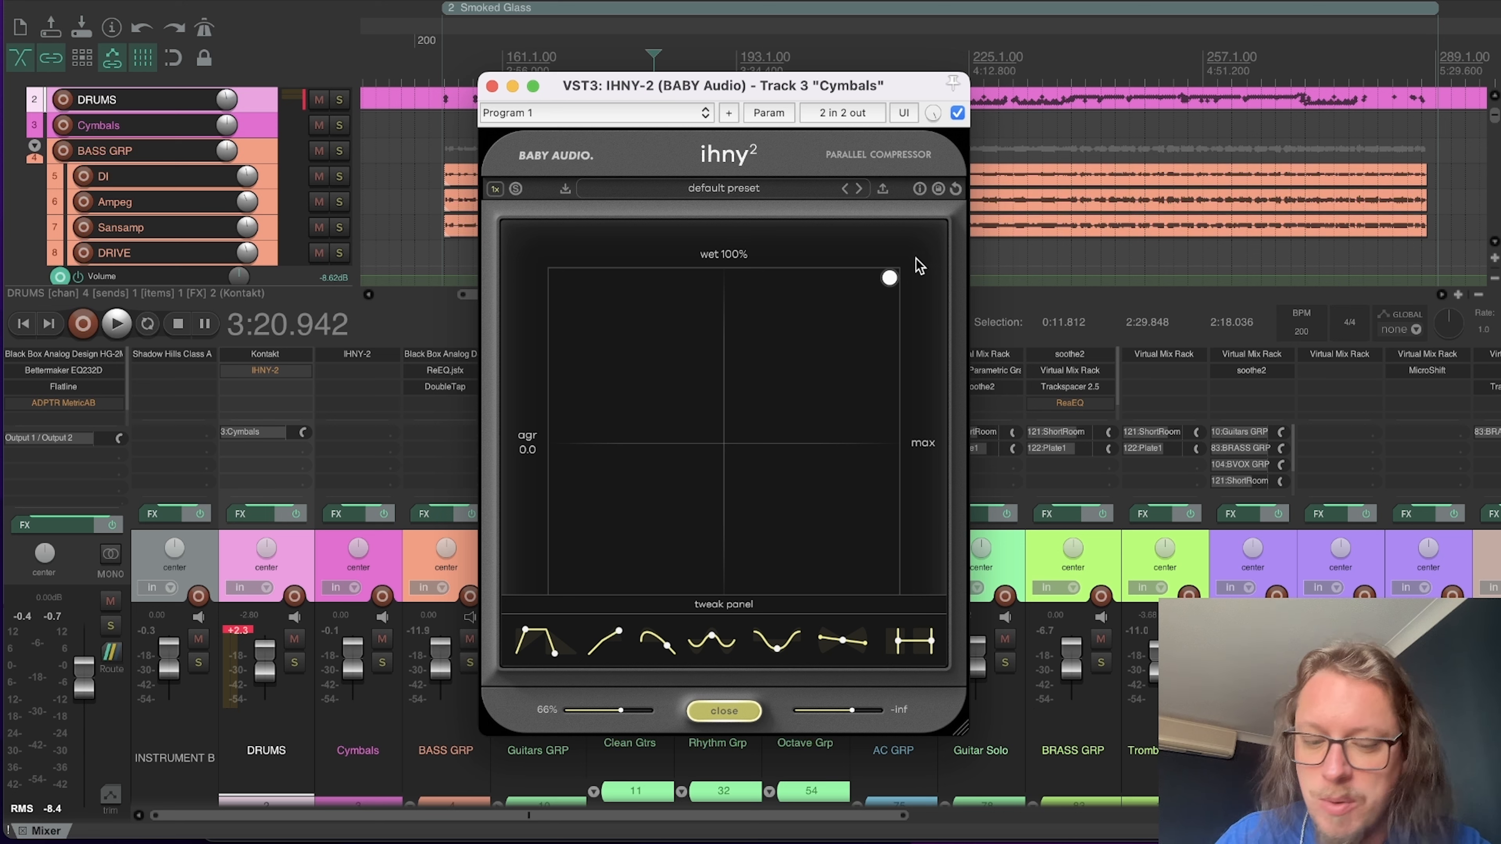
key("space")
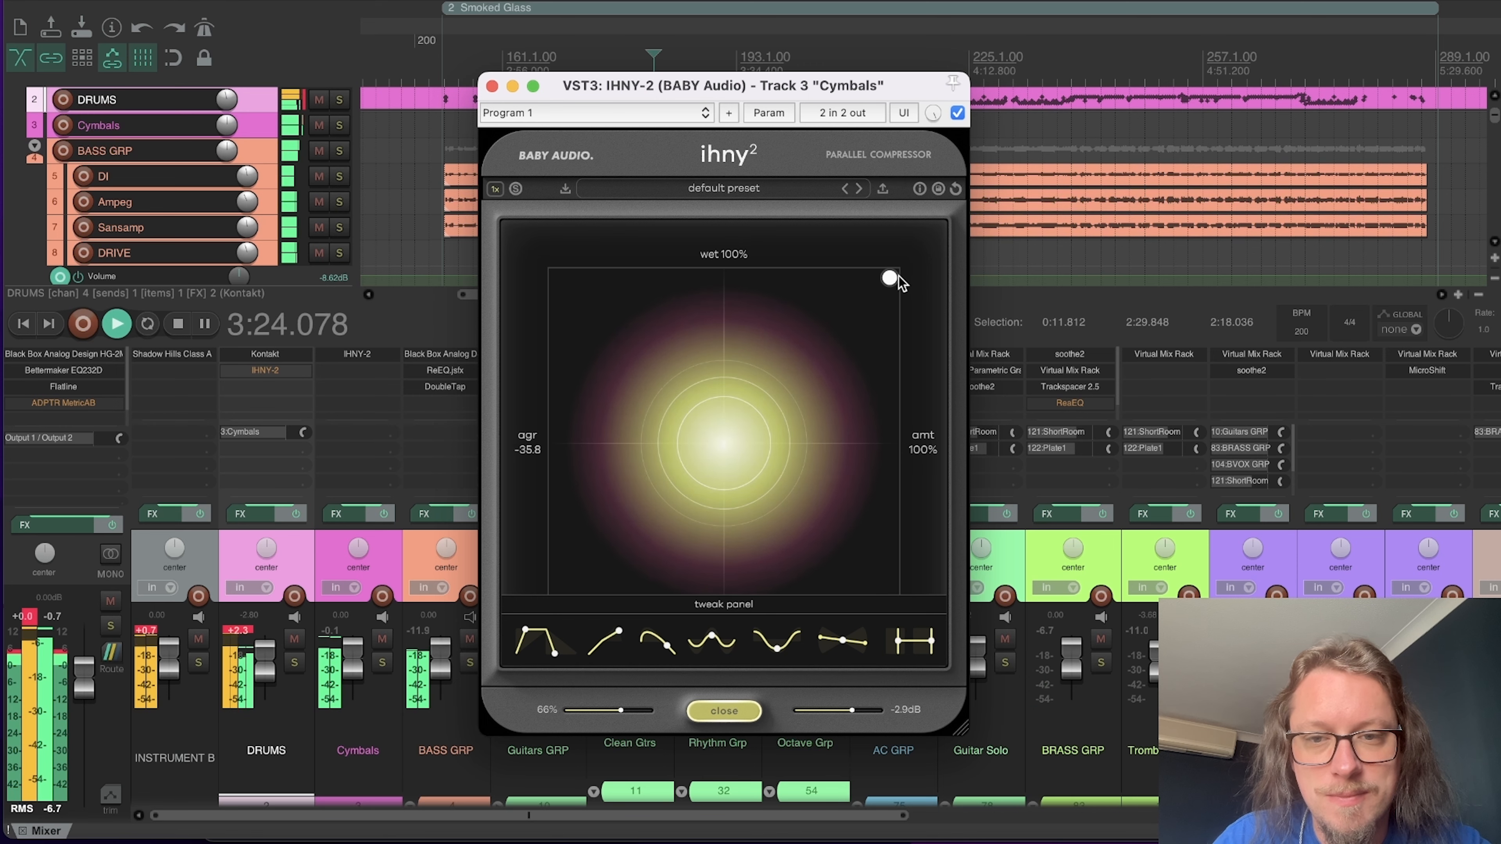
left_click_drag(889, 278, 819, 453)
key("space")
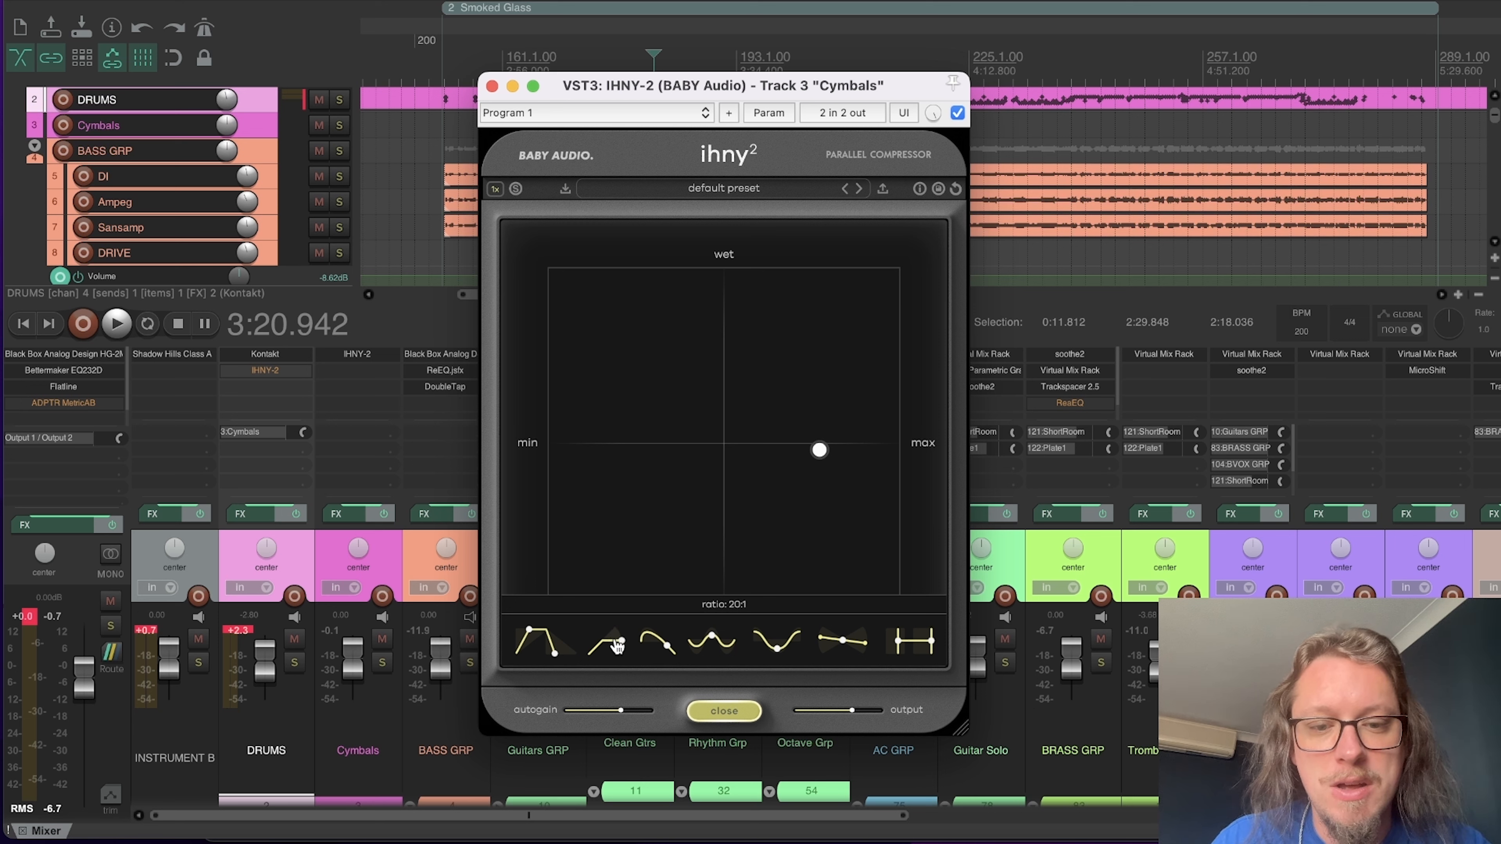
Step: Solo the Cymbals track and set its IHNY-2 ratio to 11:1 while auditioning the cymbals
left_click(382, 662)
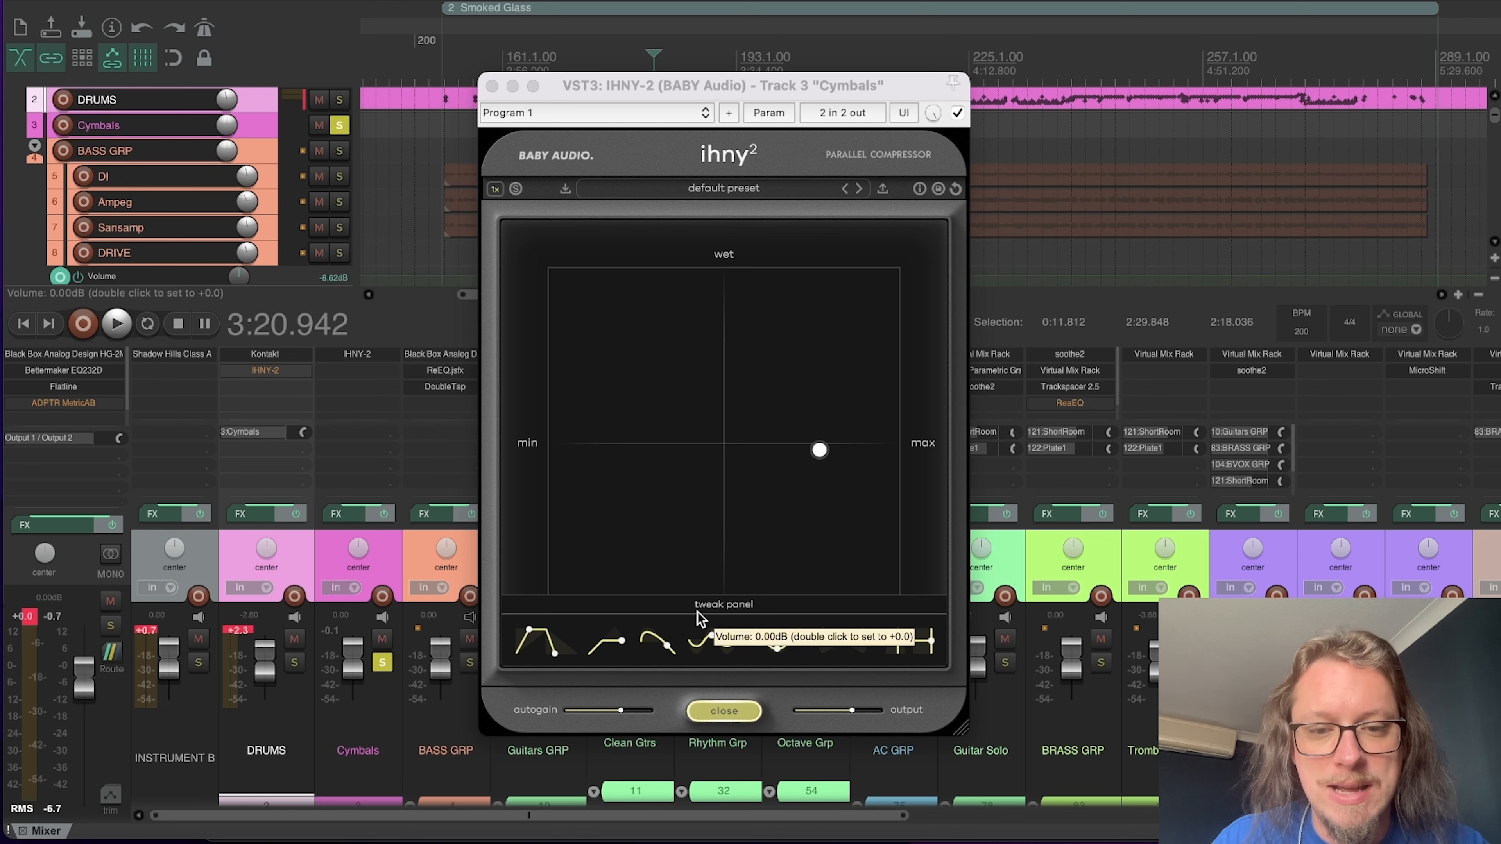
key("space")
left_click(601, 650)
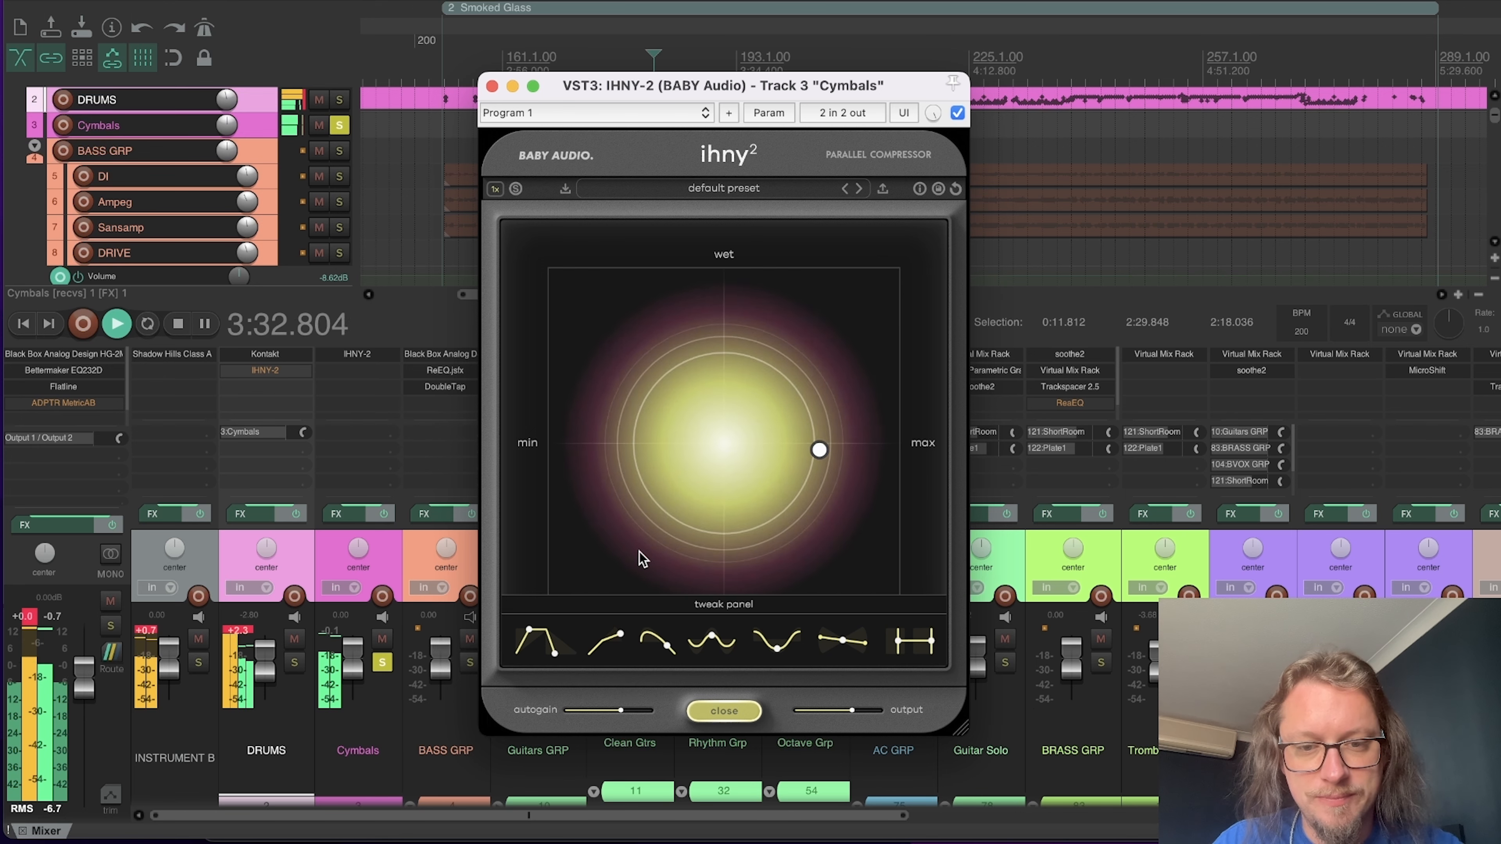
key("space")
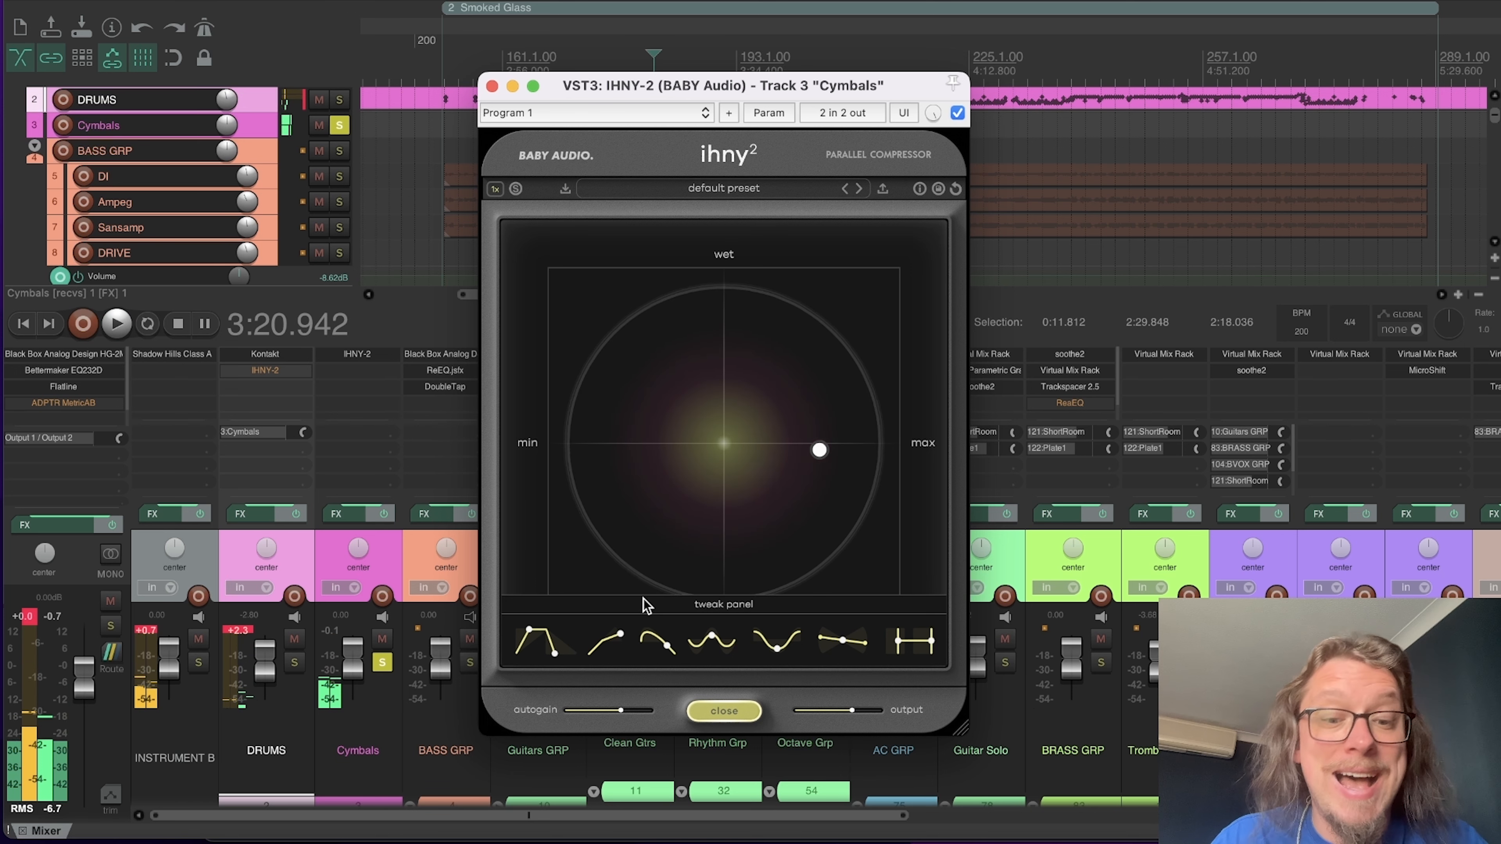
Step: Audition the cymbals with the IHNY-2's punch at 0% and raise it to about half
mouse_move(601, 714)
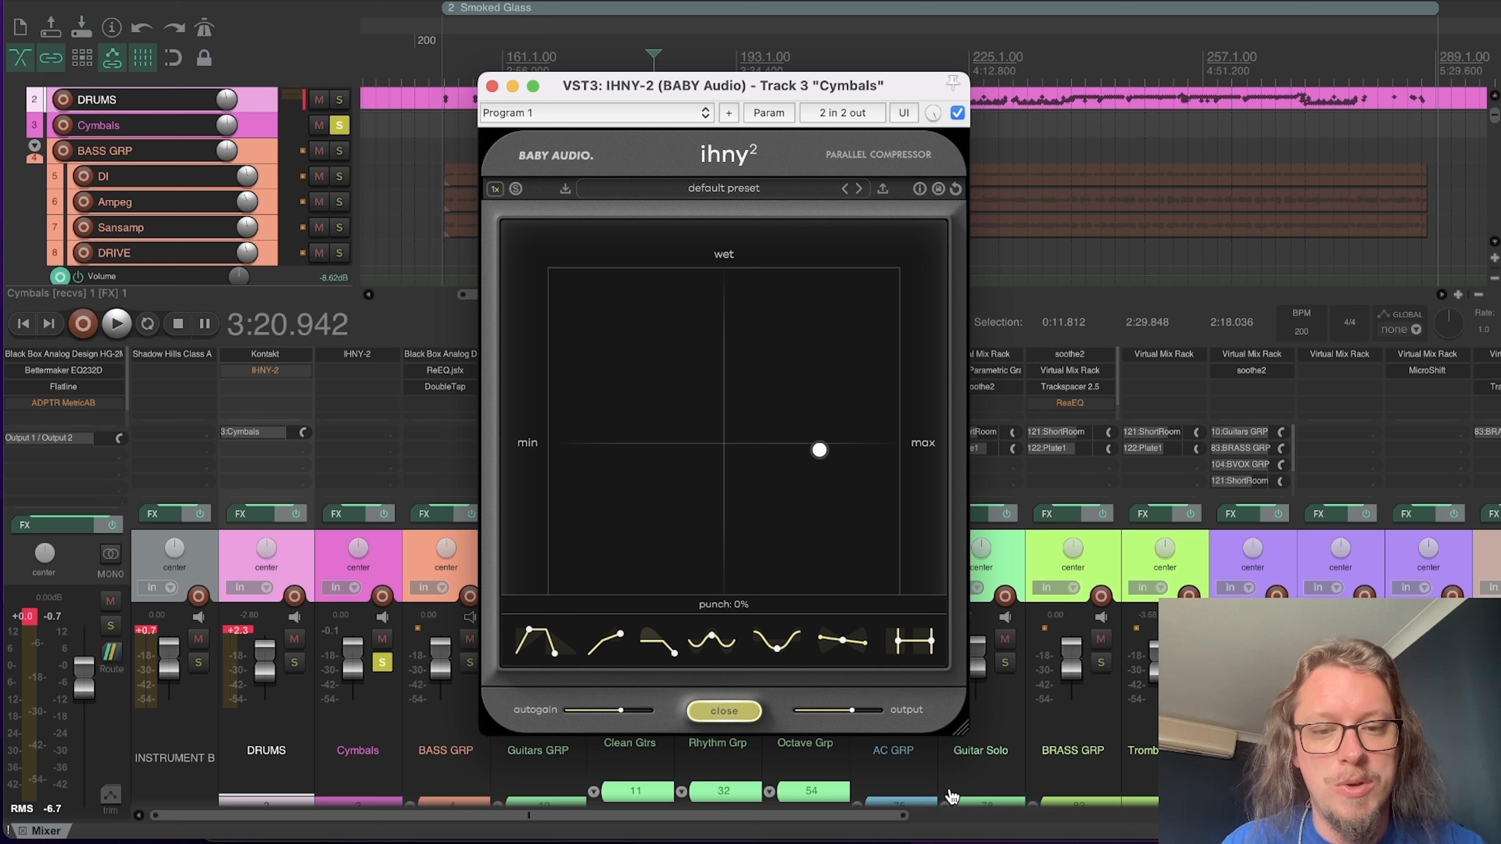
left_click(668, 647)
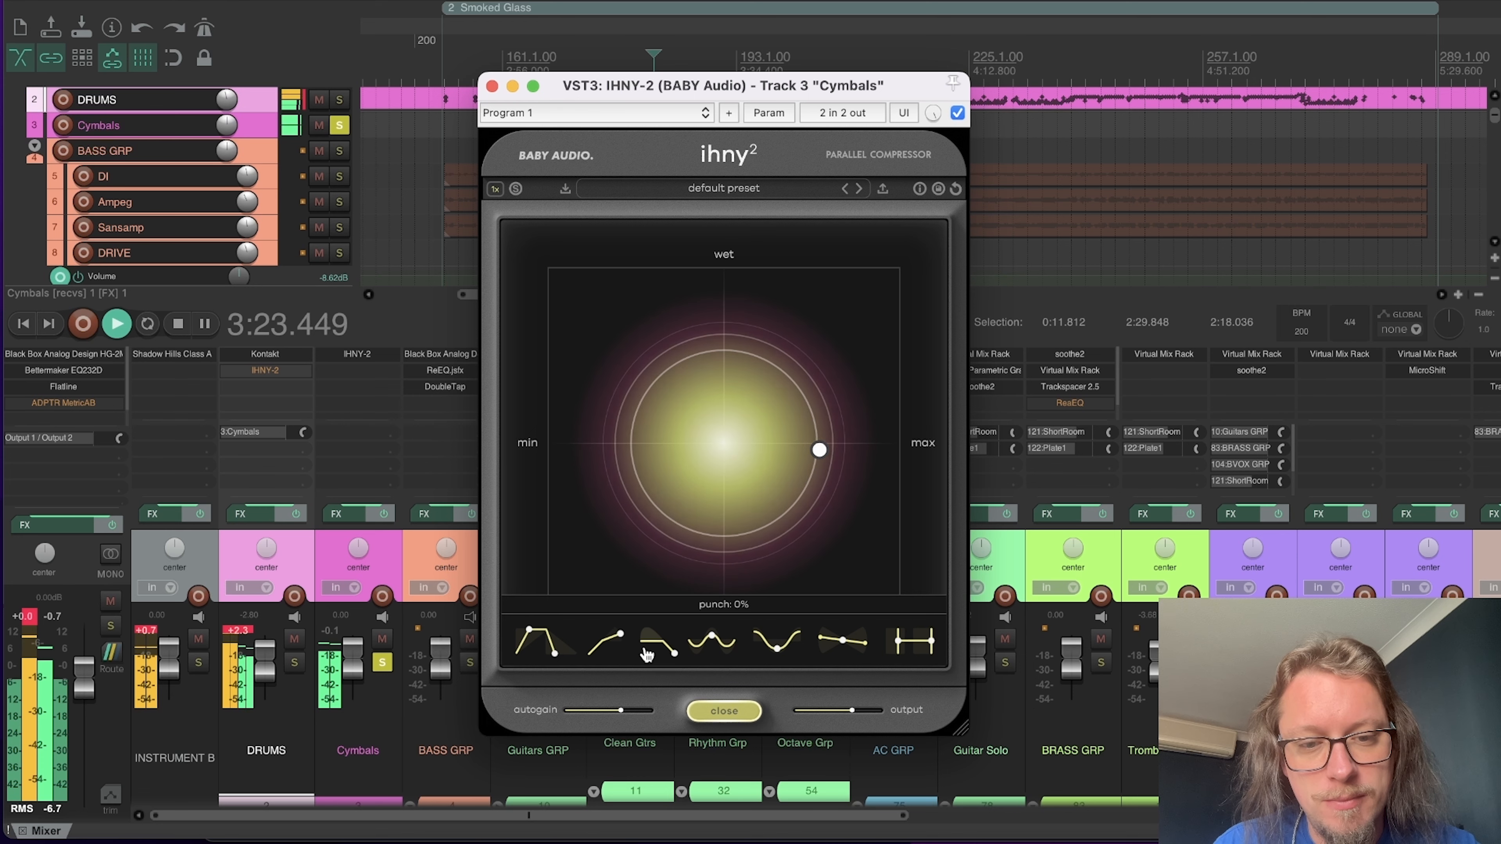
left_click_drag(666, 177, 697, 554)
key("space")
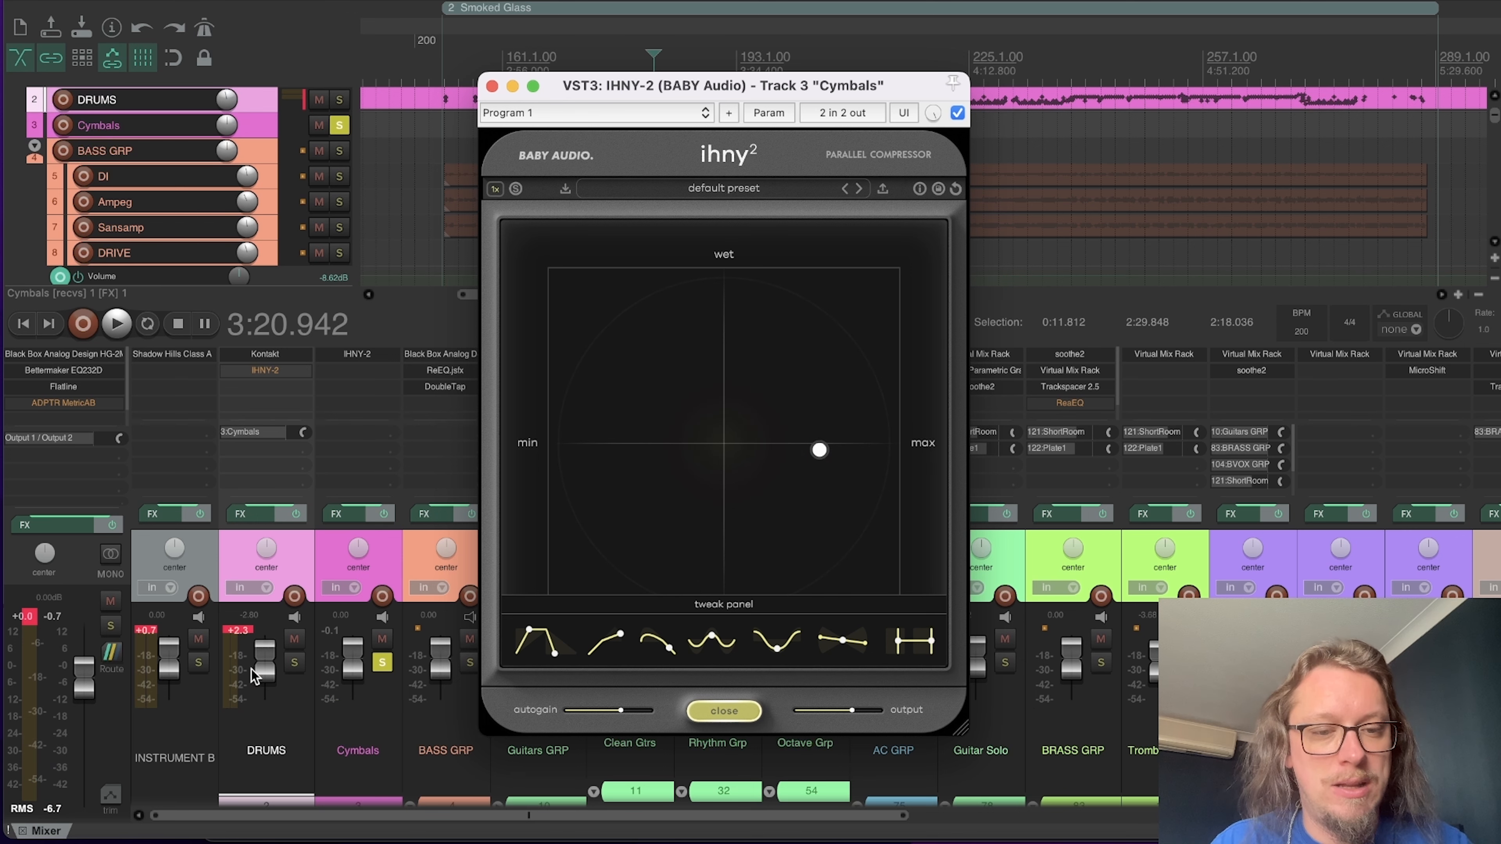
Step: Solo DRUMS together with Cymbals and audition changes to the Cymbals IHNY-2's punch on the whole kit
left_click(290, 663)
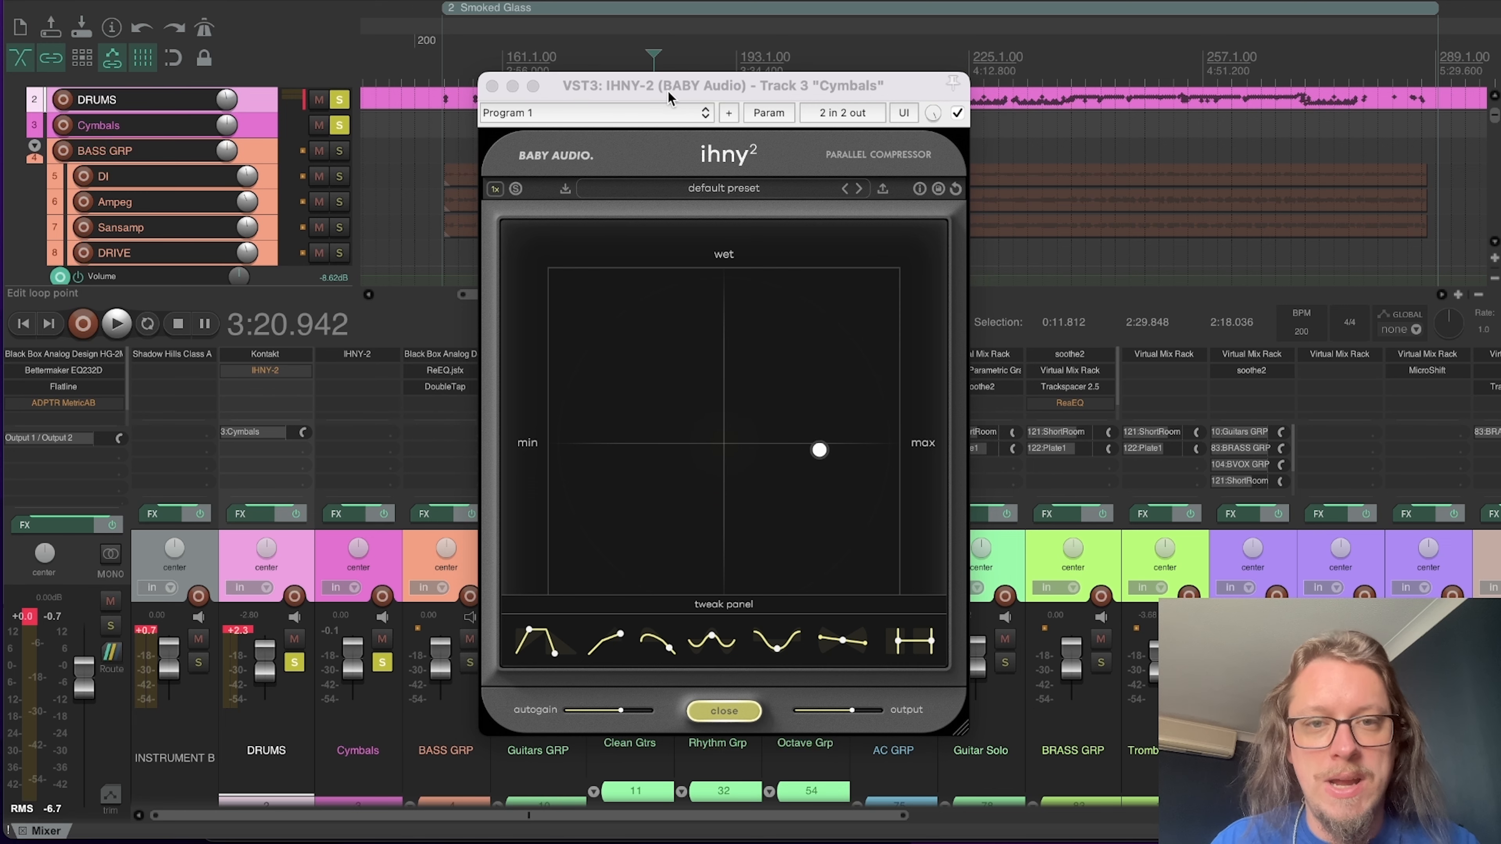
left_click_drag(669, 96, 643, 86)
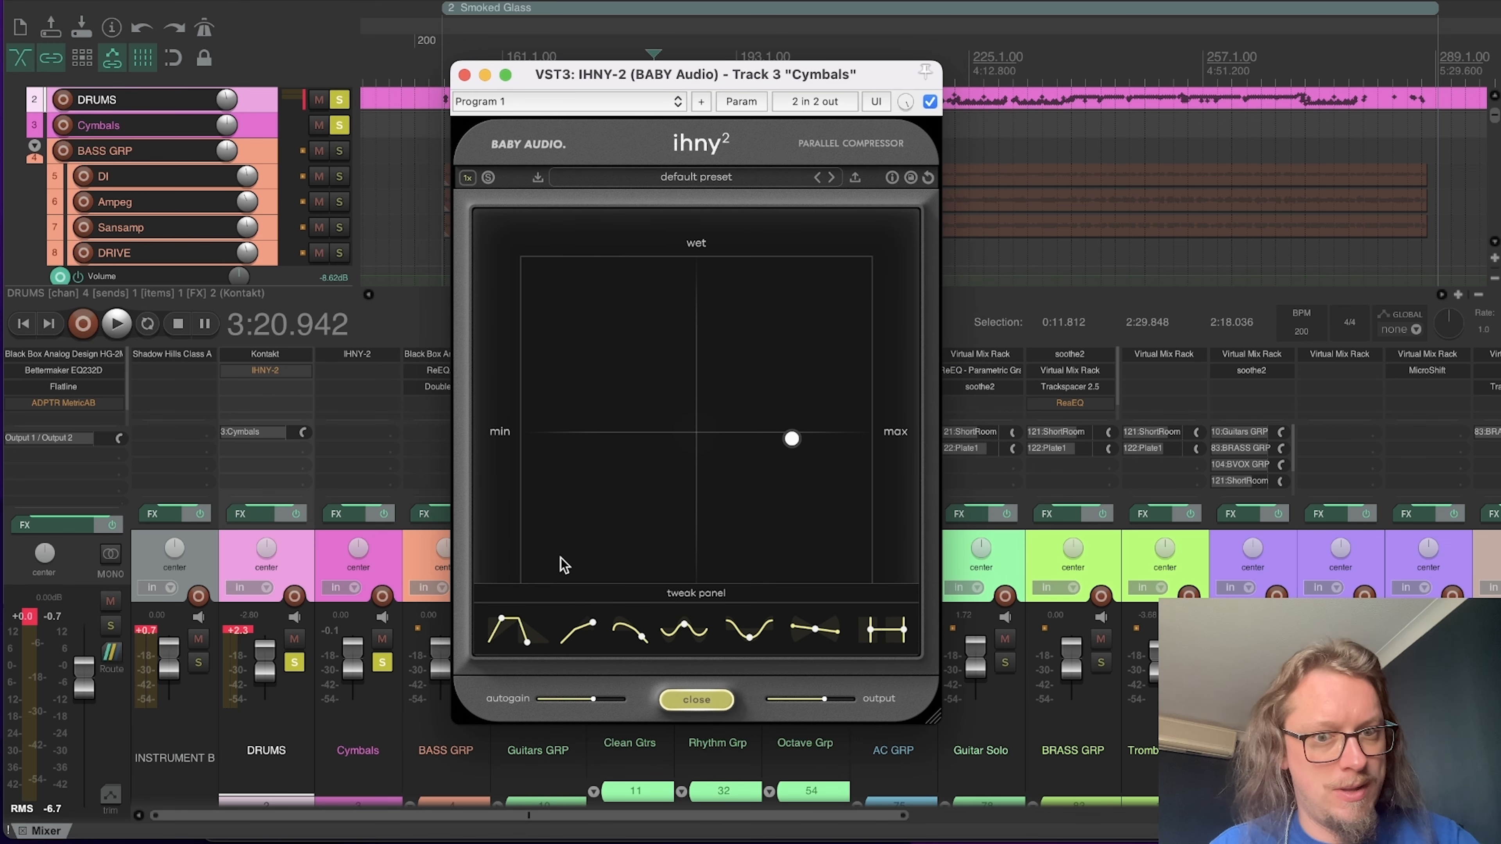
key("space")
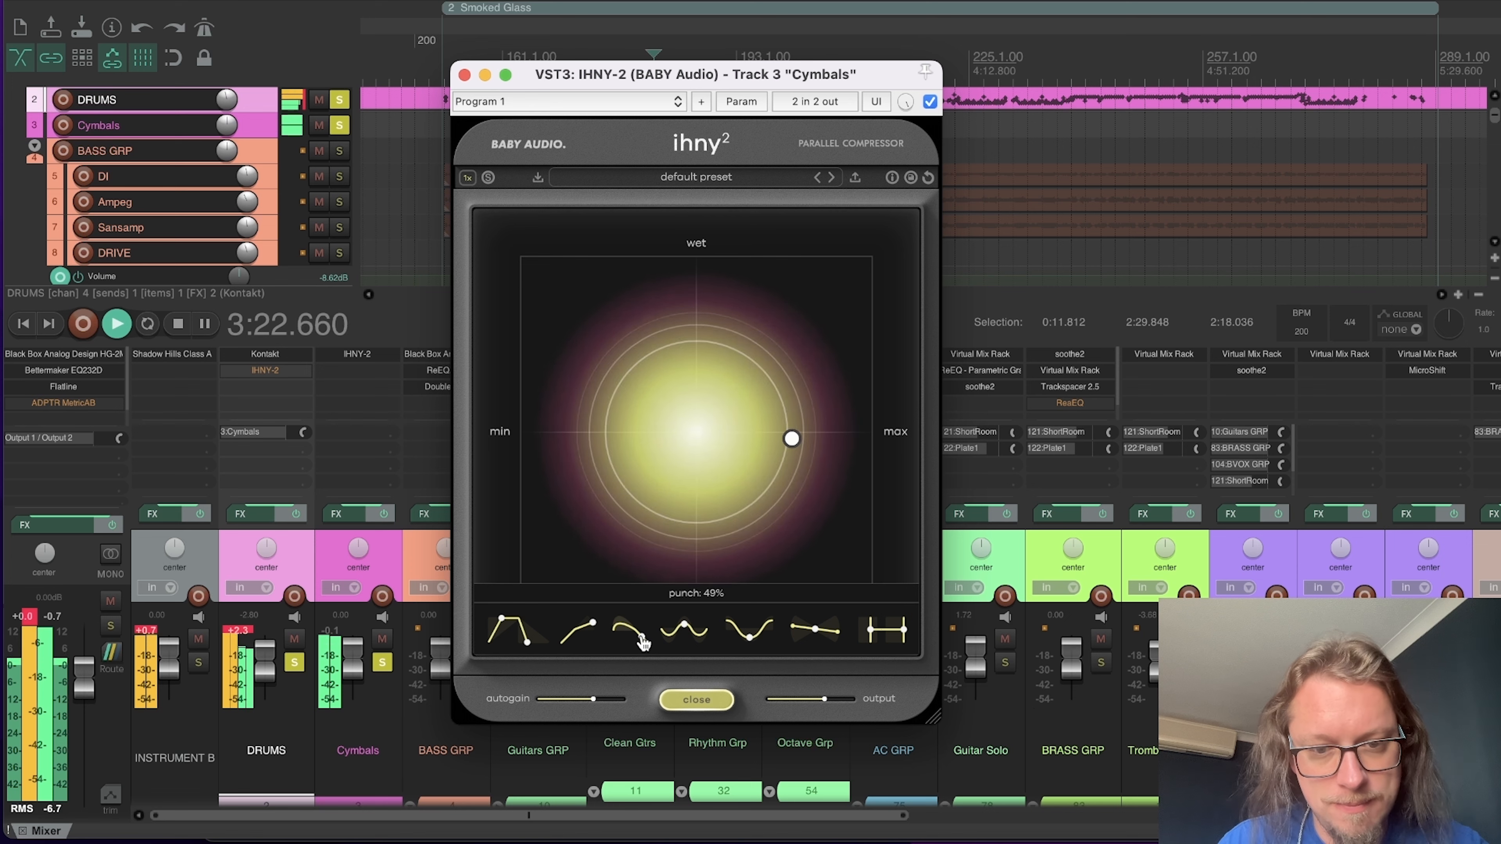
left_click_drag(630, 645, 636, 596)
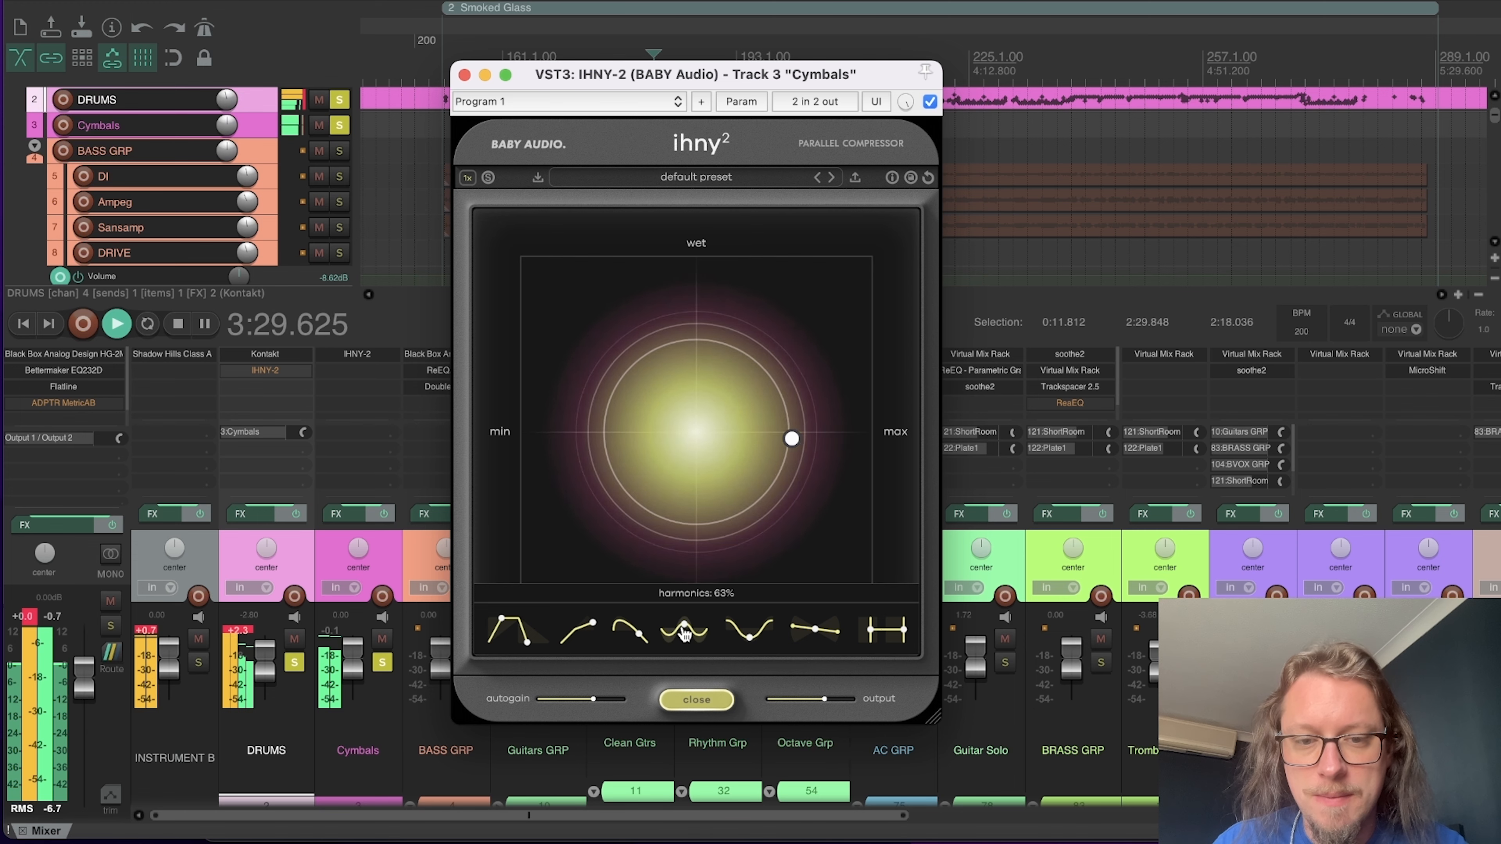
key("space")
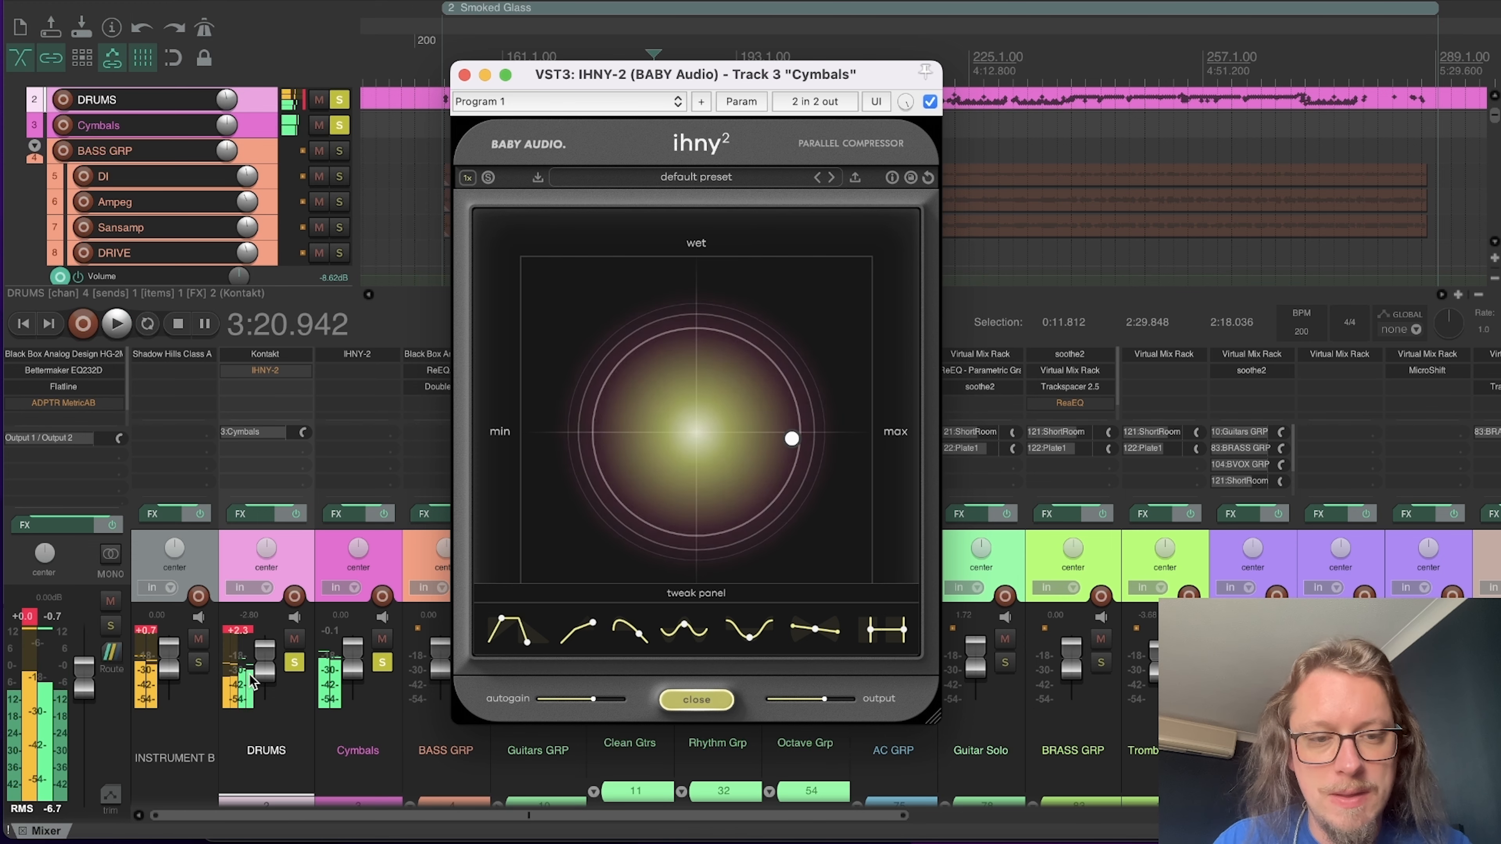
Step: Unsolo DRUMS, set the IHNY-2's harmonics to 0% and push its wet and amount close to maximum during Cymbals playback
left_click(293, 662)
left_click(644, 683)
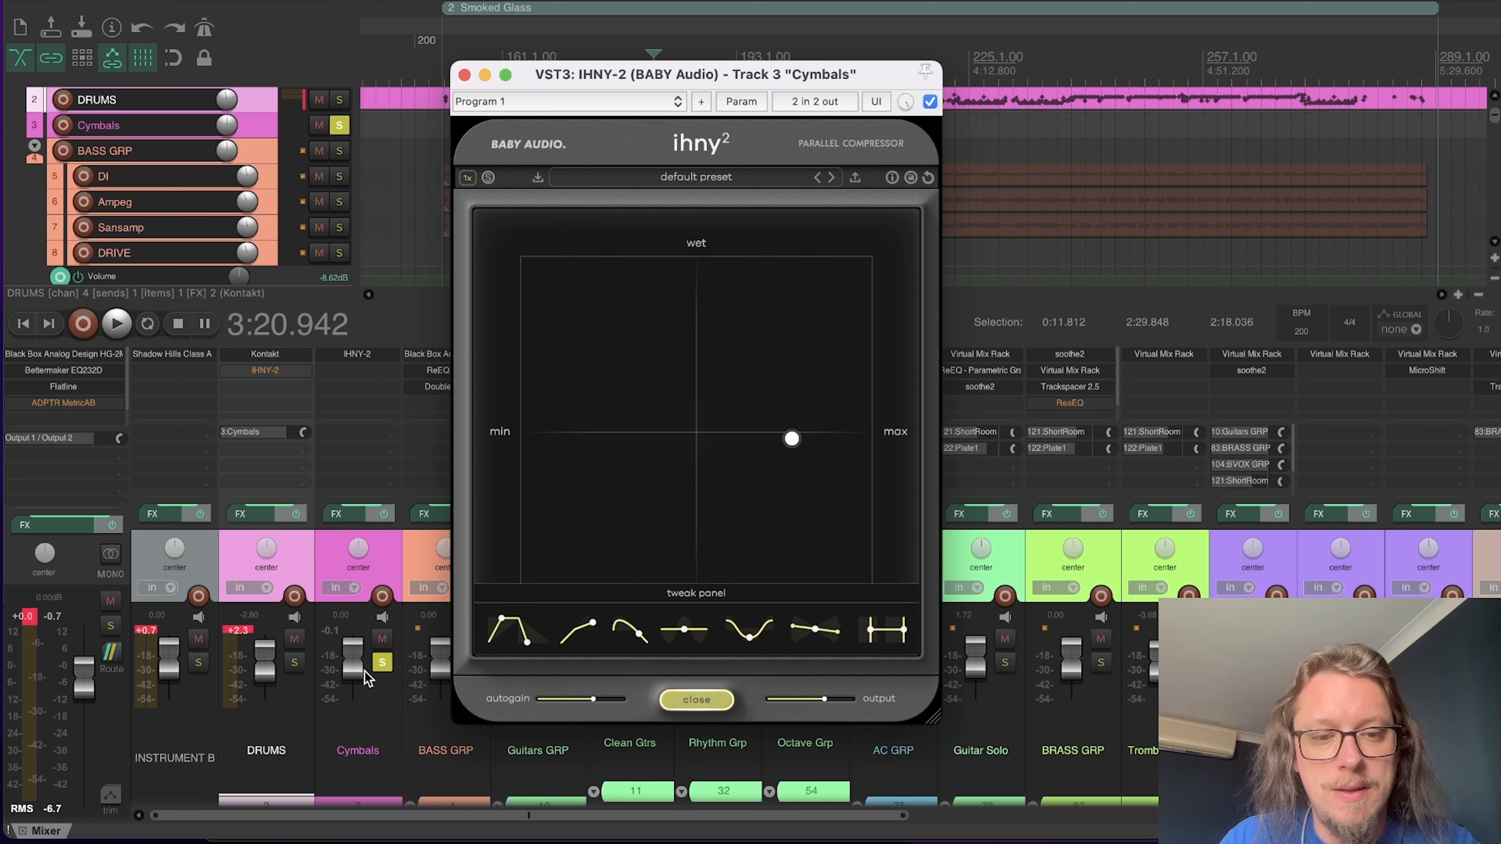
key("space")
left_click_drag(803, 449, 862, 267)
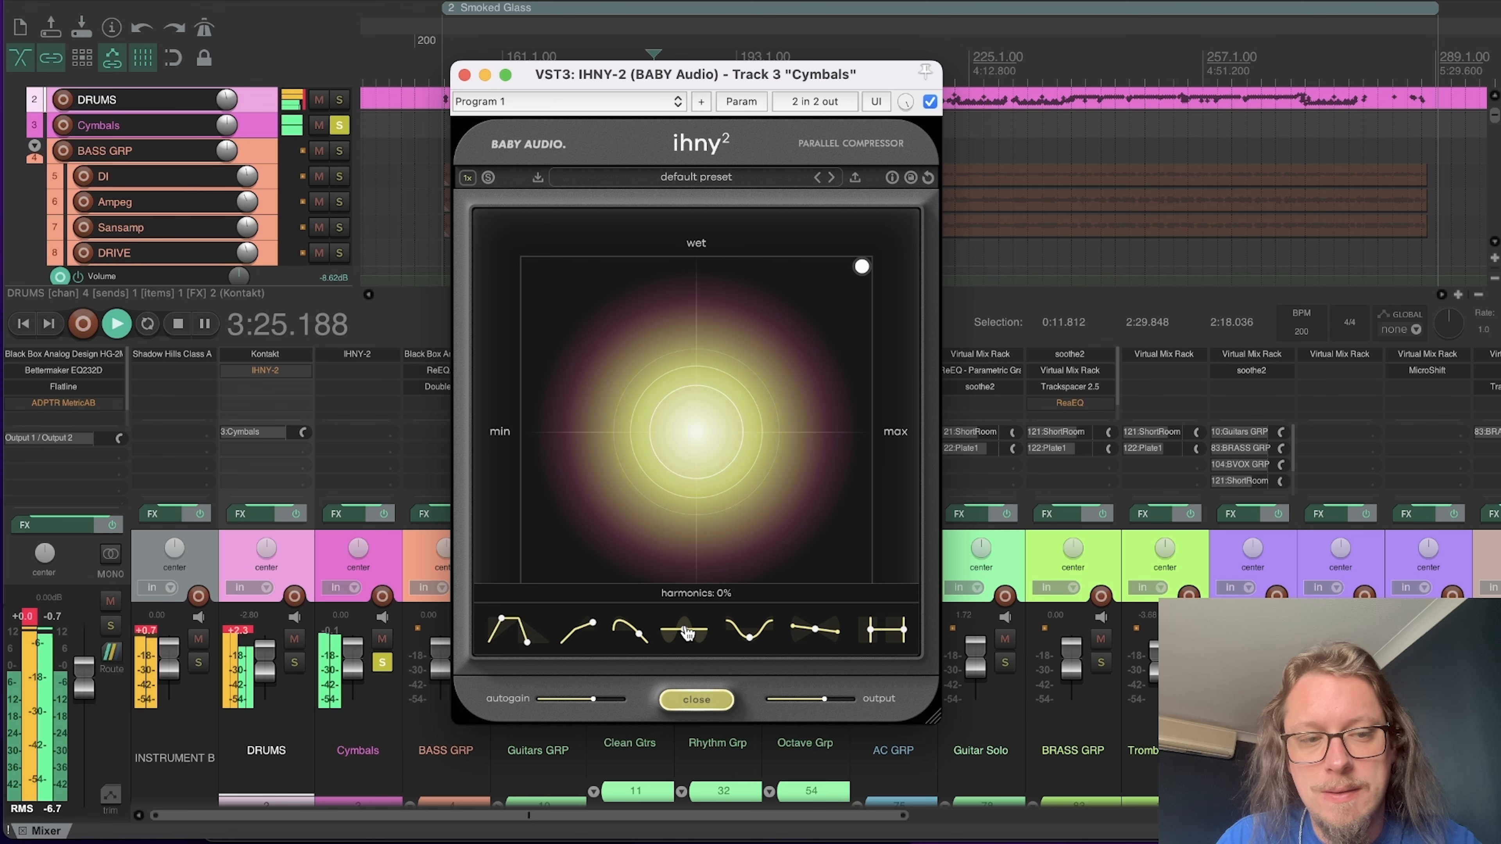
Step: Audition the soloed cymbals with the IHNY-2's harmonics raised strongly and its punch lowered
key("space")
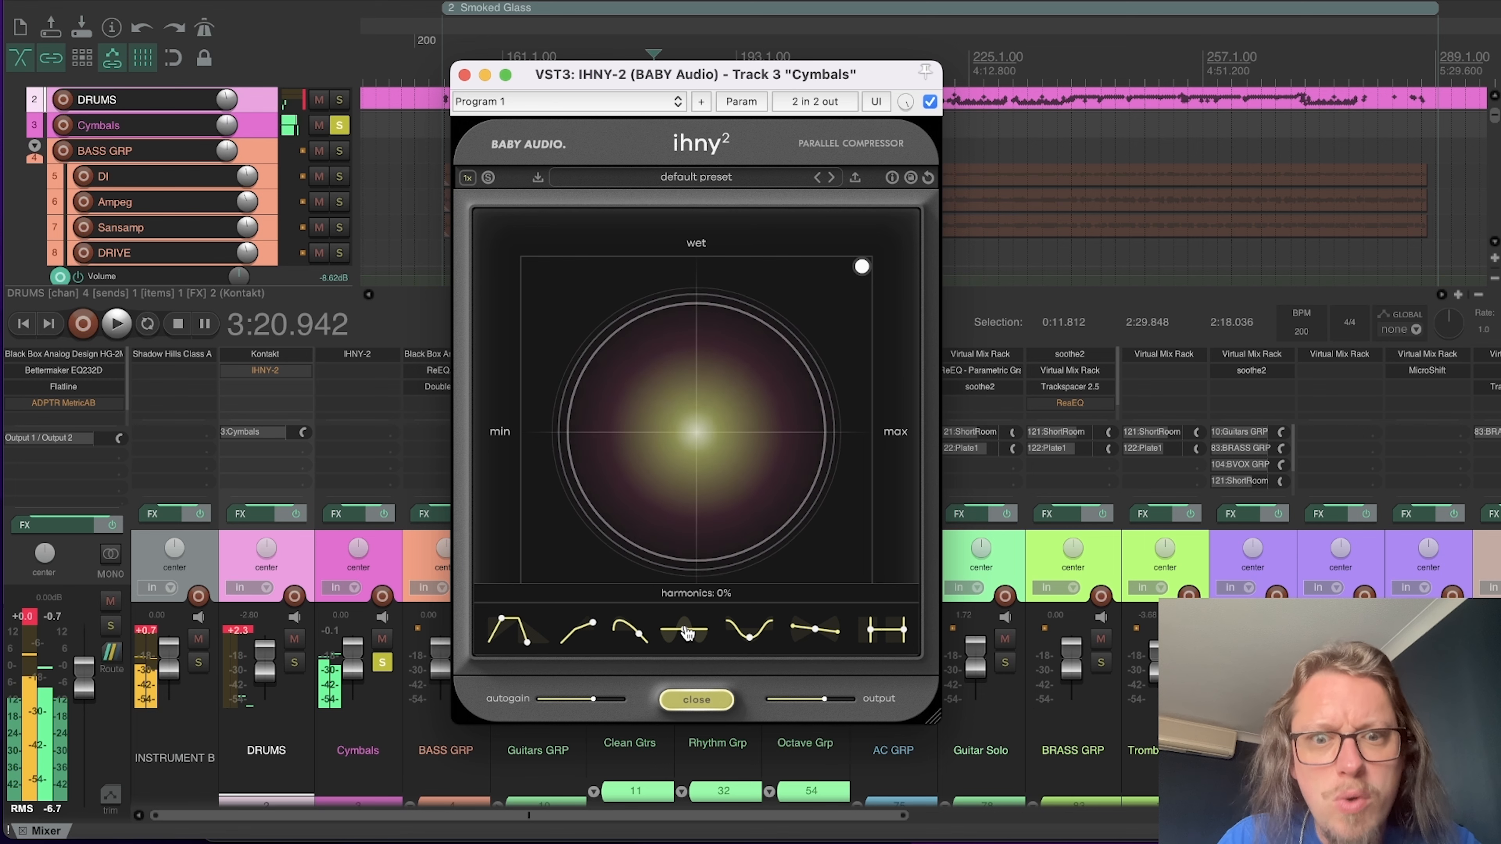
key("space")
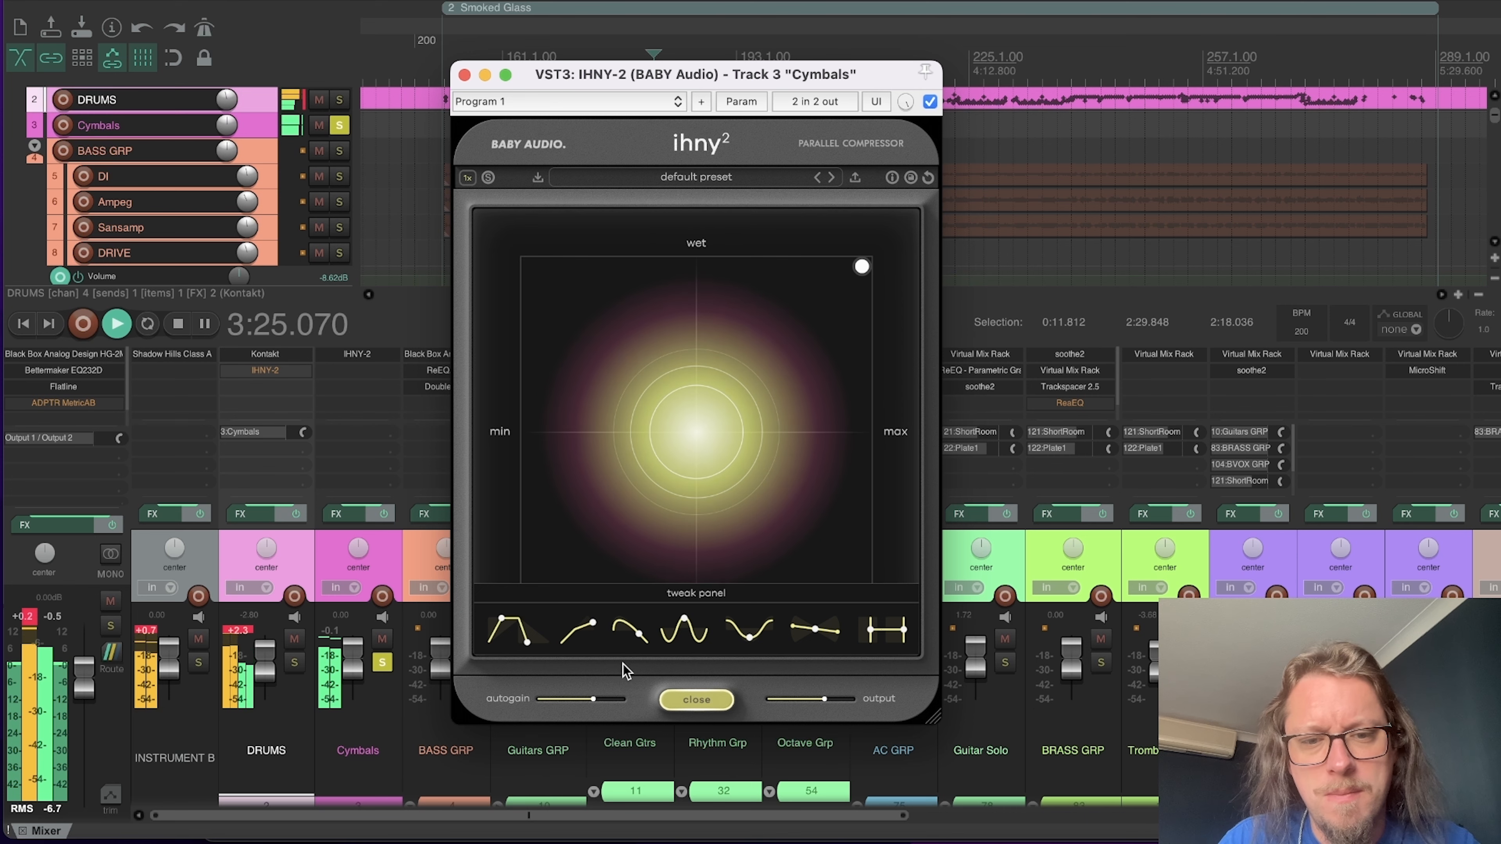
key("space")
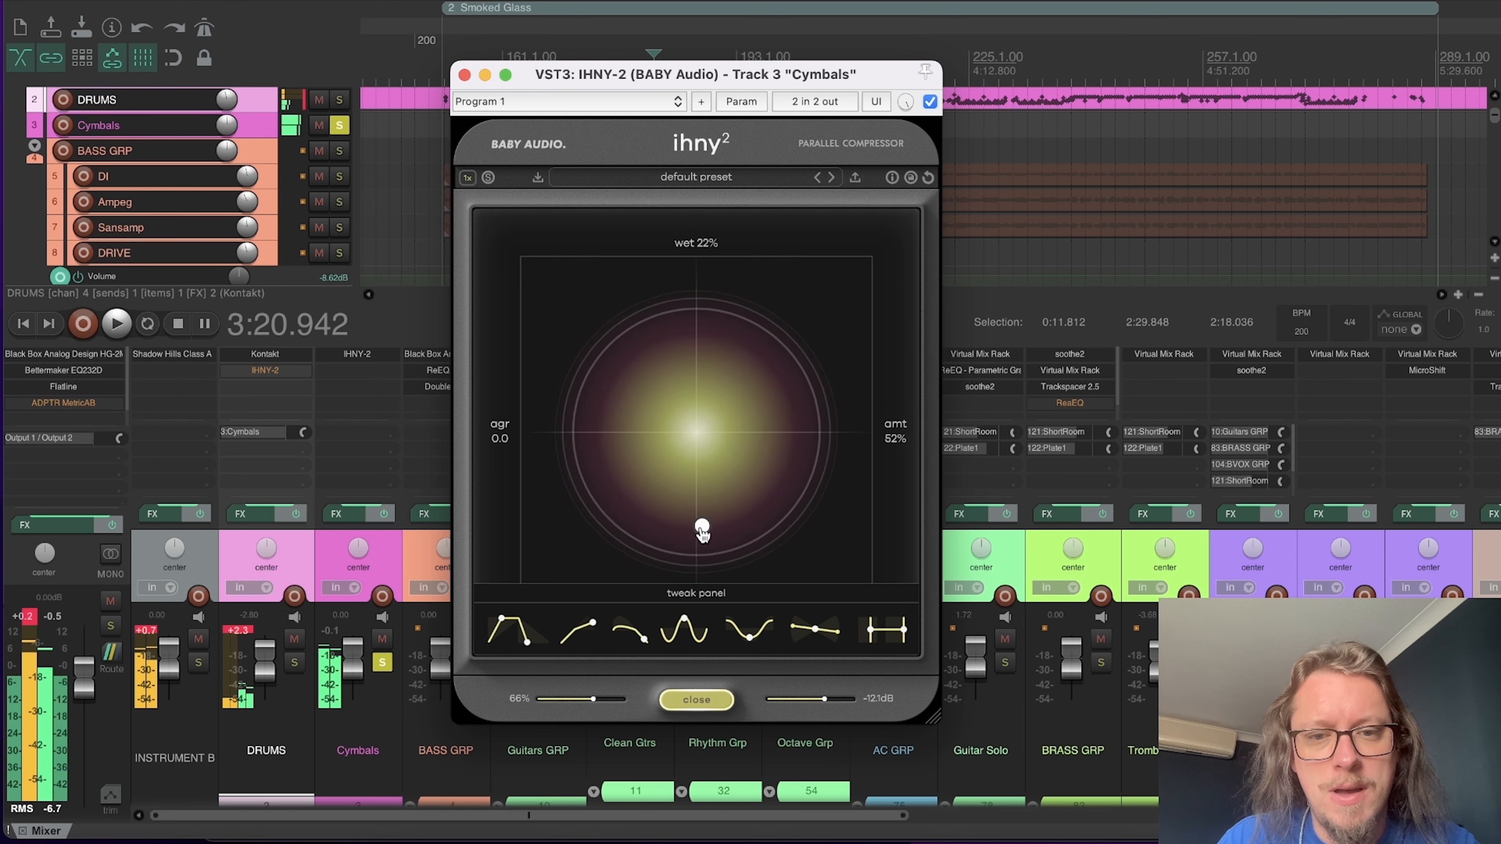
Step: Pull the Cymbals IHNY-2 back to a moderate amount with a slightly dry blend, reopen its tweak controls and play the soloed cymbals
left_click_drag(702, 531, 774, 444)
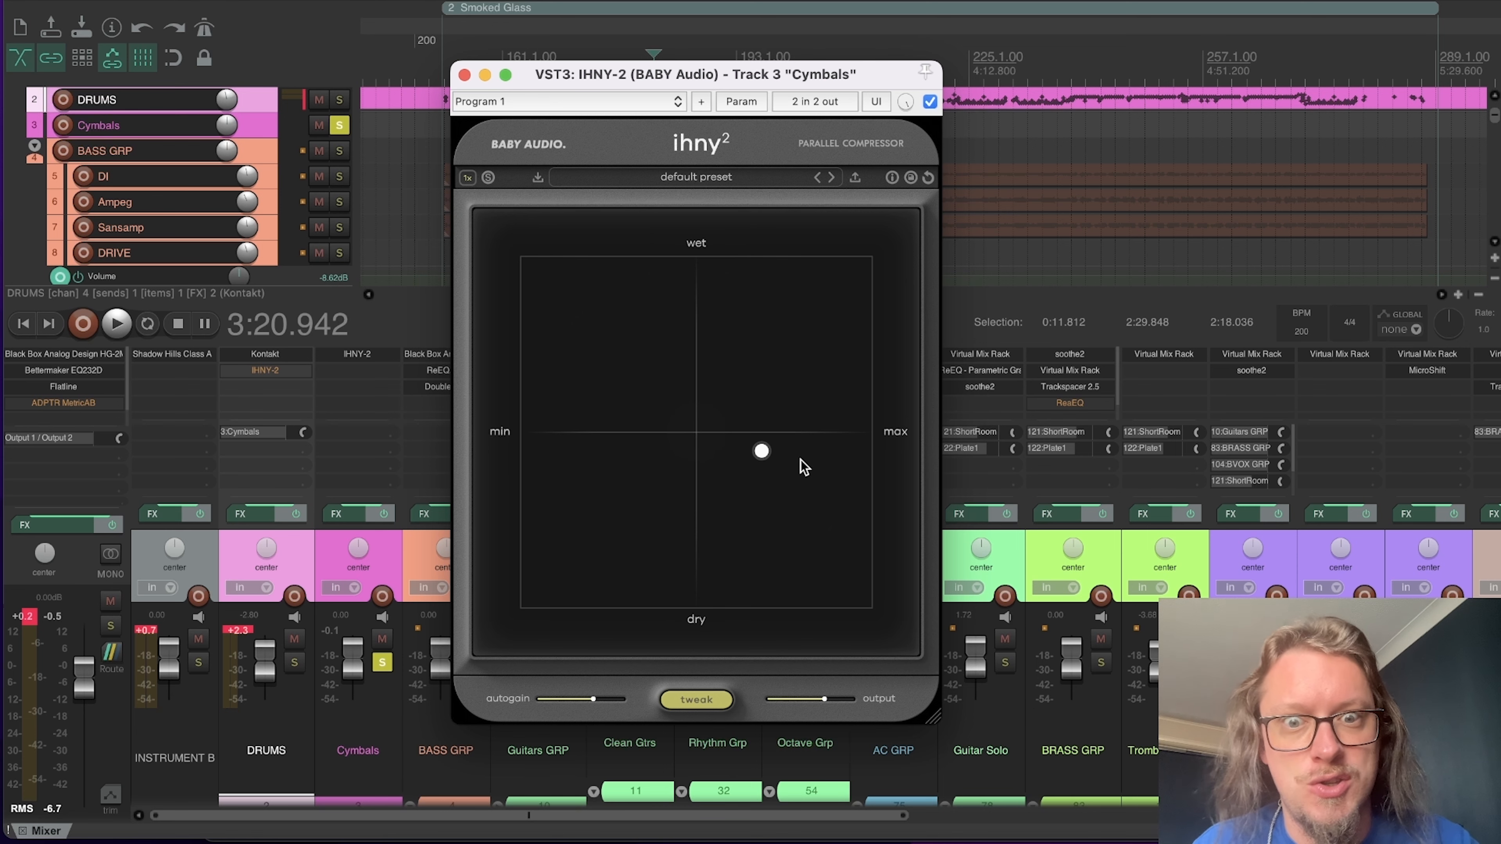
left_click(696, 699)
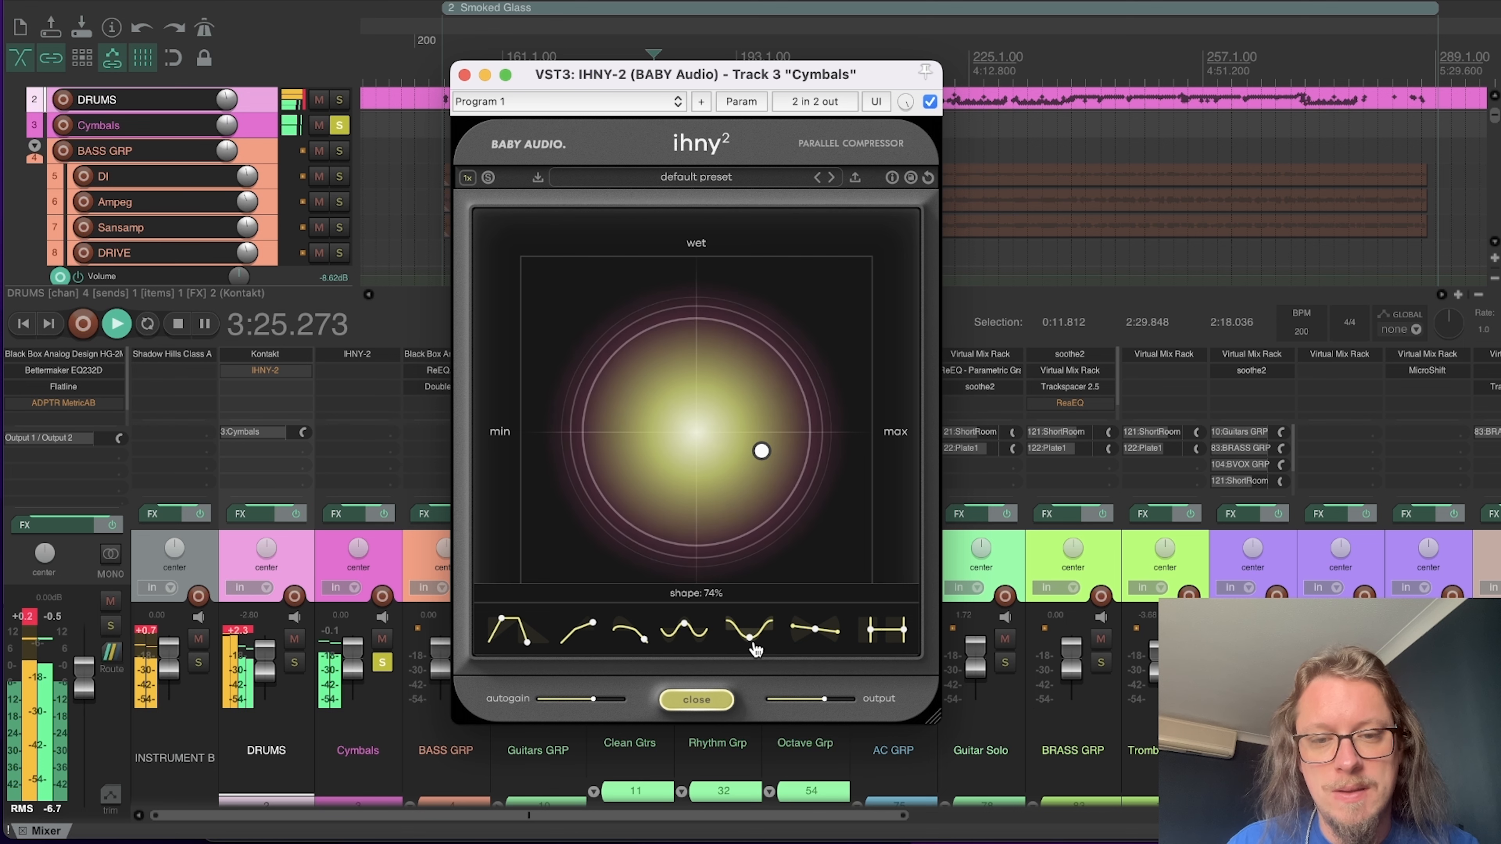
key("space")
Step: Audition the soloed cymbals with the IHNY-2's shape at 0%, raise the shape strongly again and stop playback
left_click_drag(765, 627, 724, 804)
key("space")
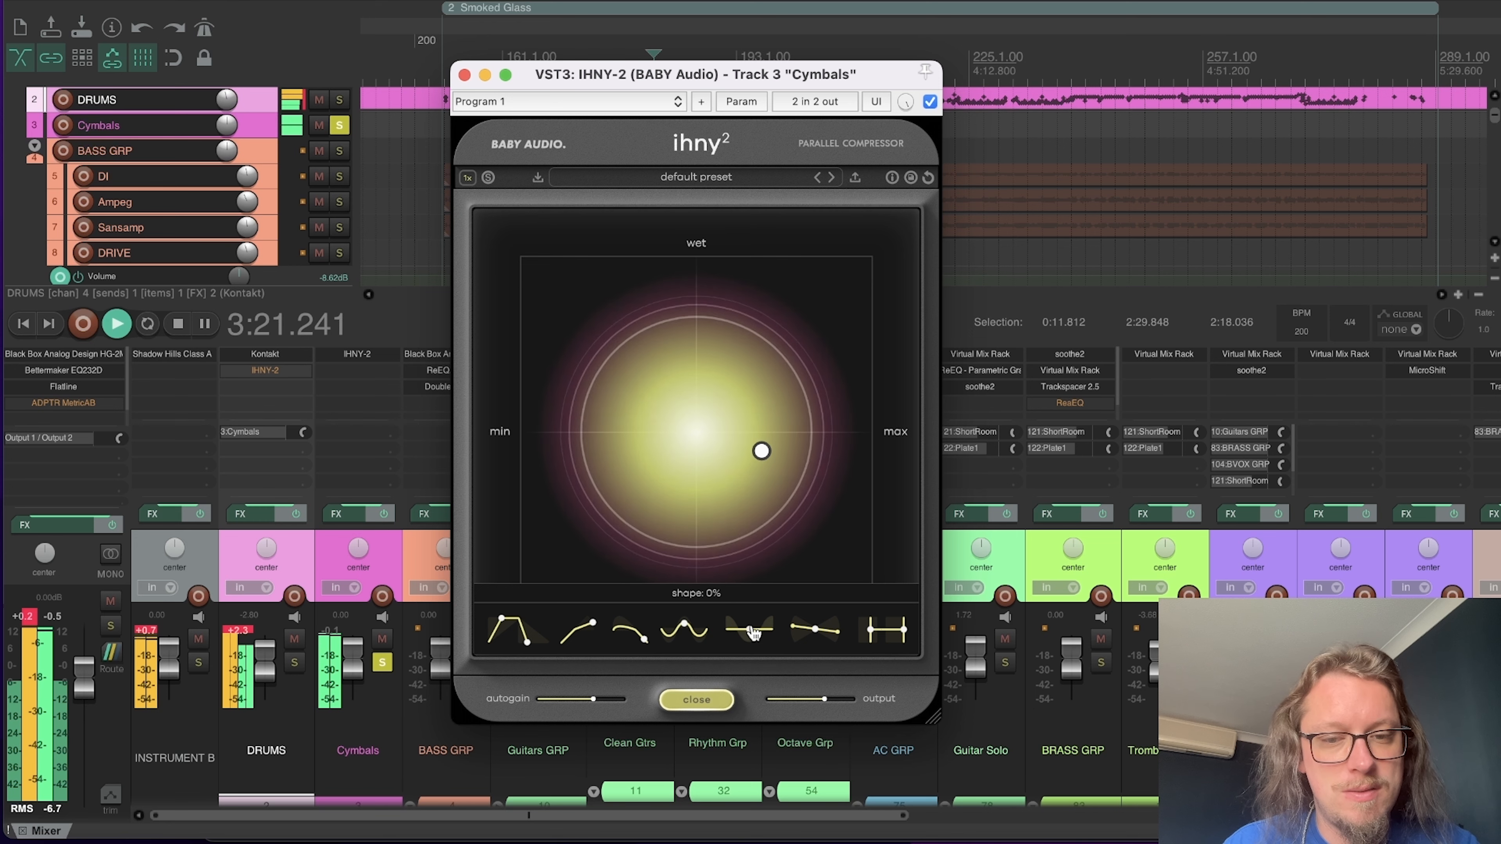
left_click_drag(750, 636, 818, 539)
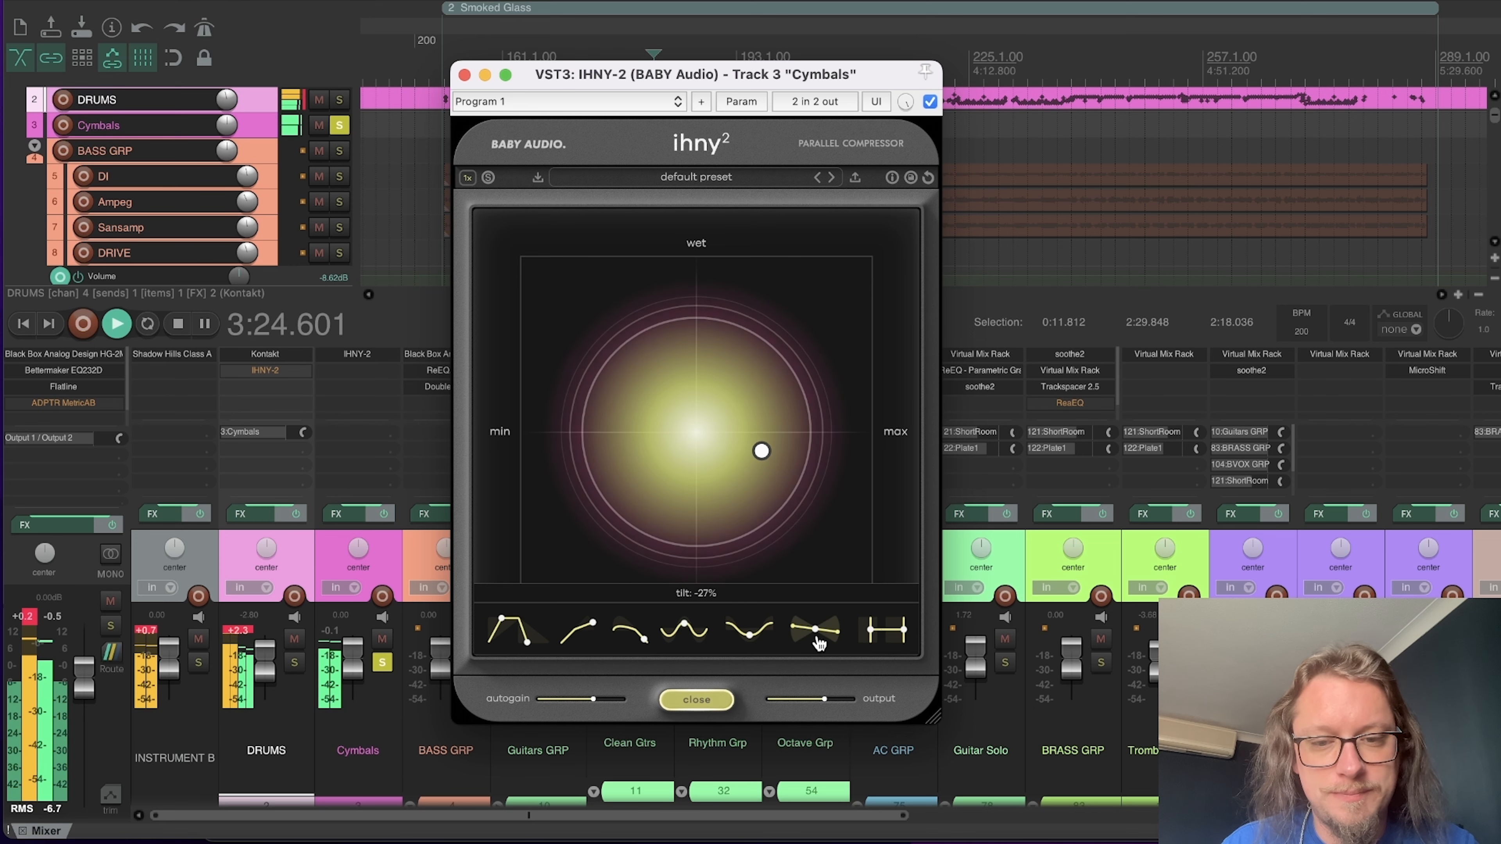
key("space")
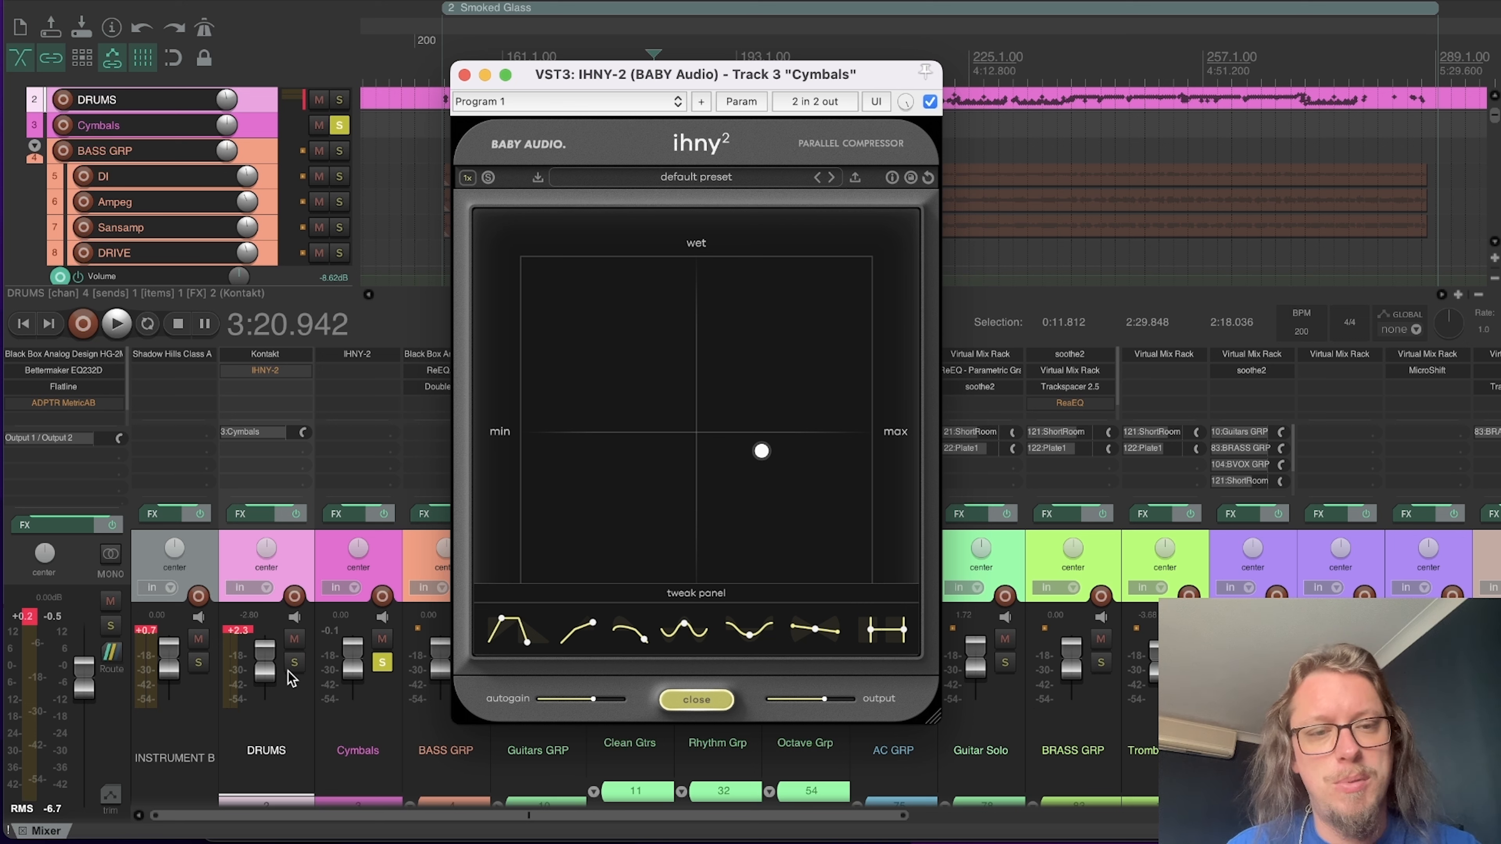
Step: Enable the IHNY-2 on the DRUMS track, open it and move its window clear of the Cymbals solo control
left_click(265, 372)
double_click(253, 379)
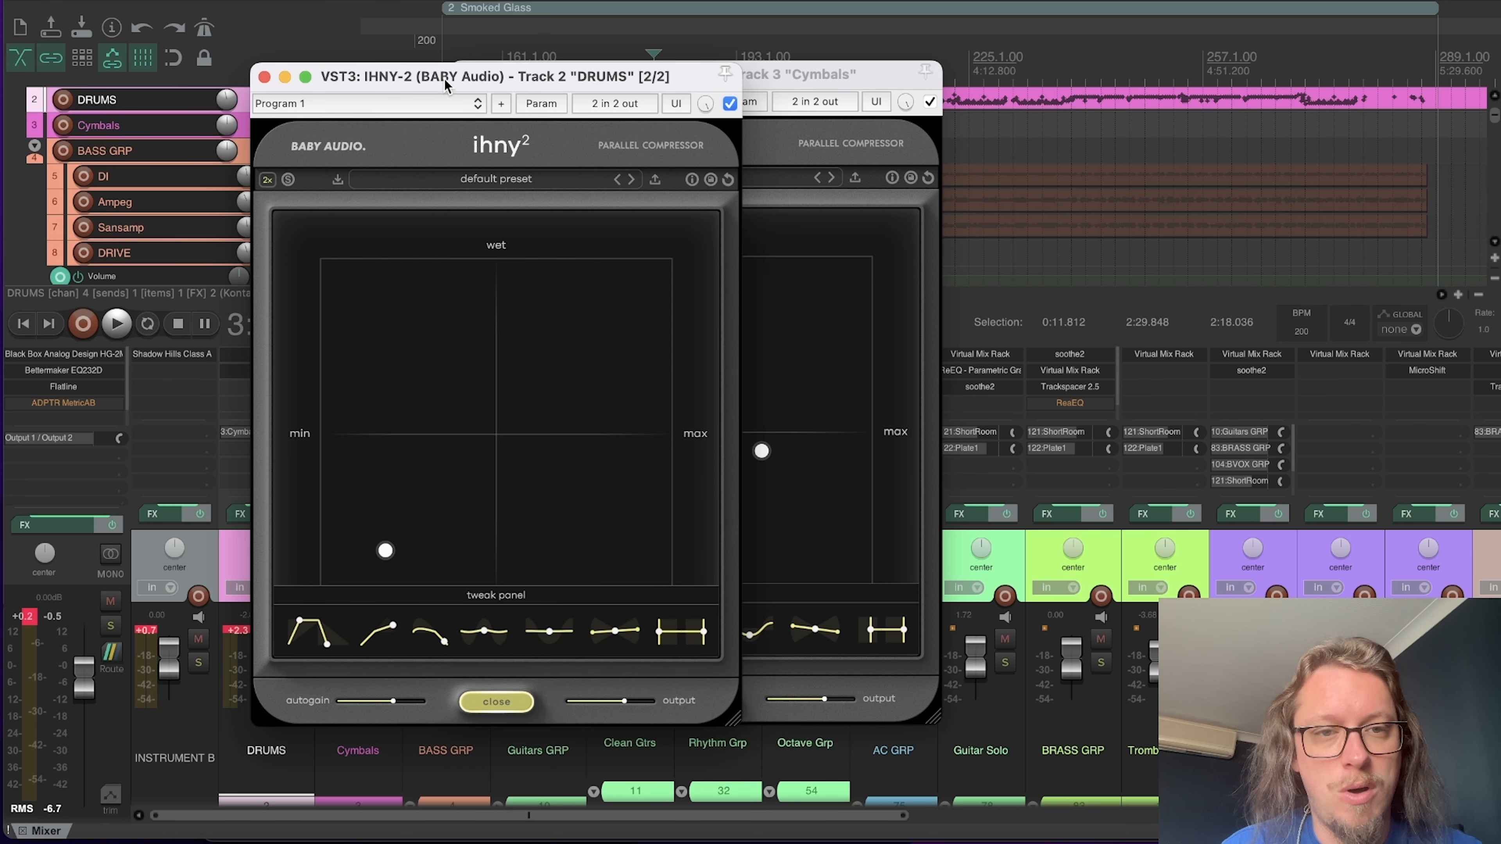
left_click_drag(445, 86, 357, 95)
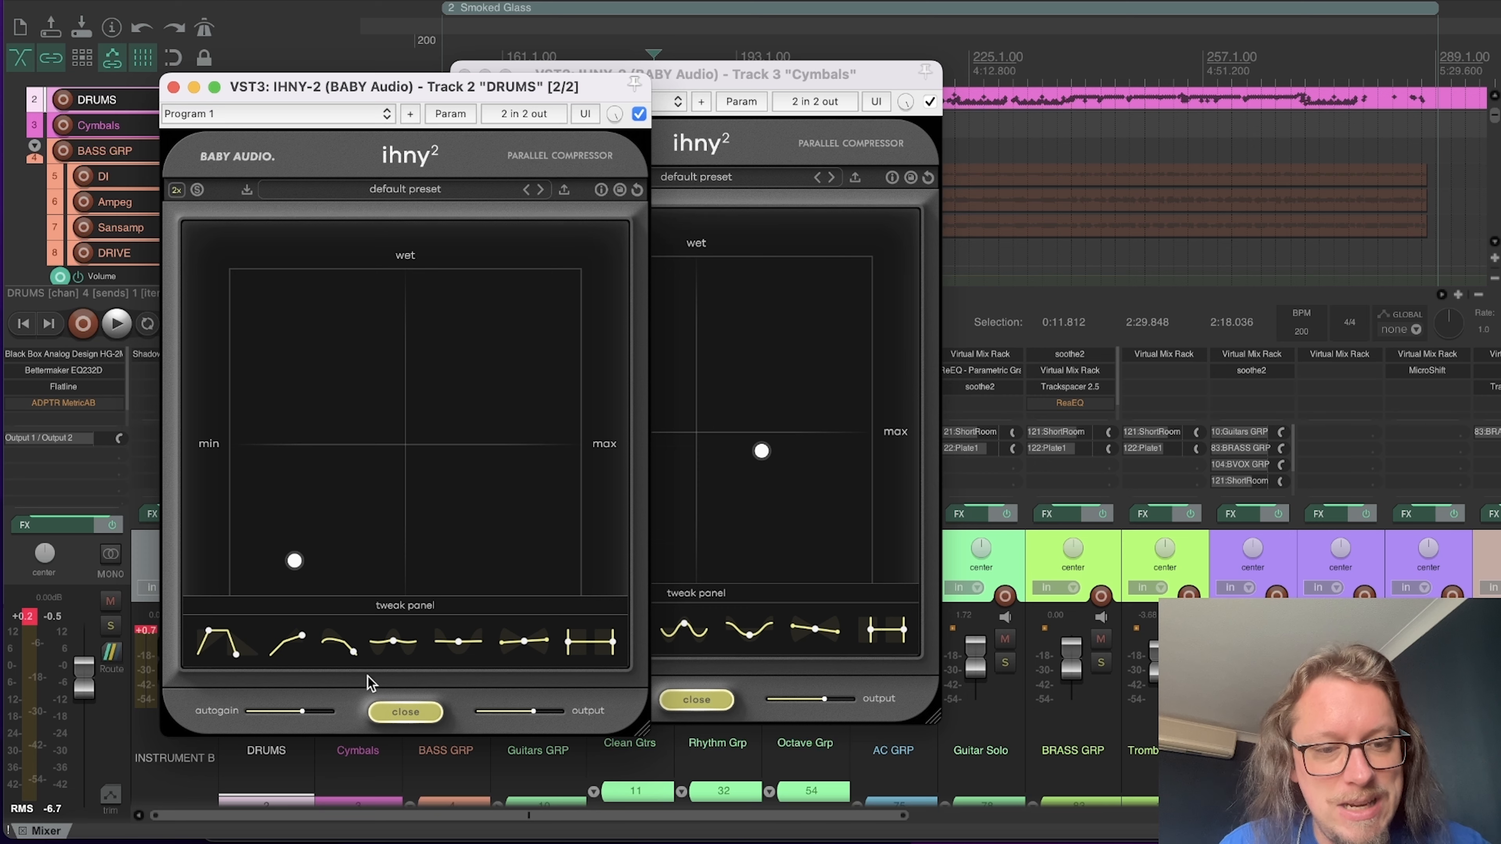
left_click_drag(337, 94, 695, 117)
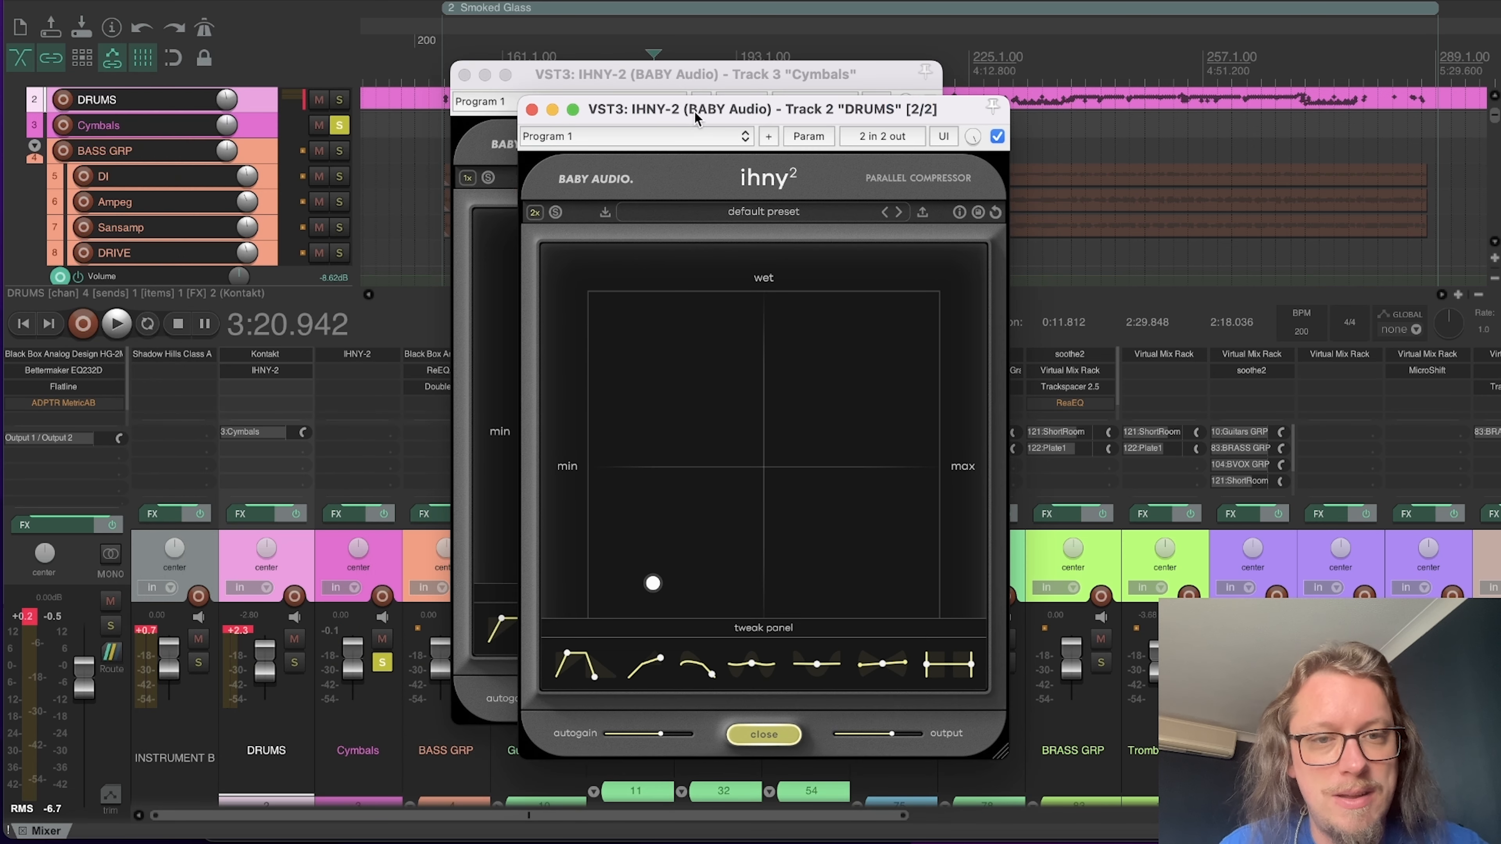
Step: Unsolo Cymbals, play the full mix and arrange the DRUMS and Cymbals IHNY-2 windows side by side
left_click(380, 666)
key("space")
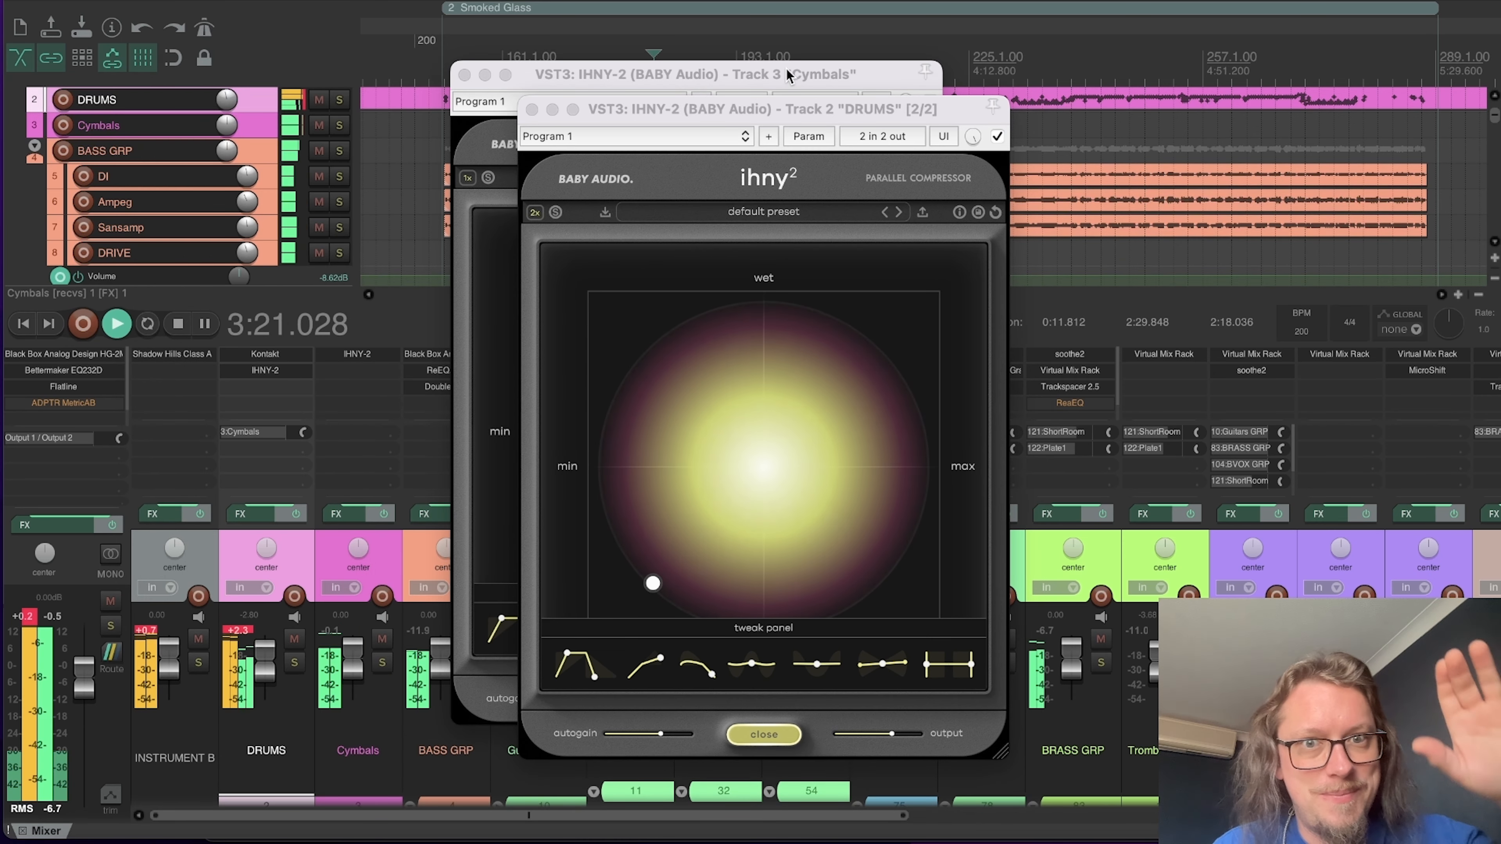
left_click_drag(804, 109, 474, 52)
left_click_drag(729, 81, 965, 59)
Step: Raise the Cymbals IHNY-2's amount with a slightly dry blend and lower its autogain a little during full-mix playback
left_click_drag(997, 430, 1018, 398)
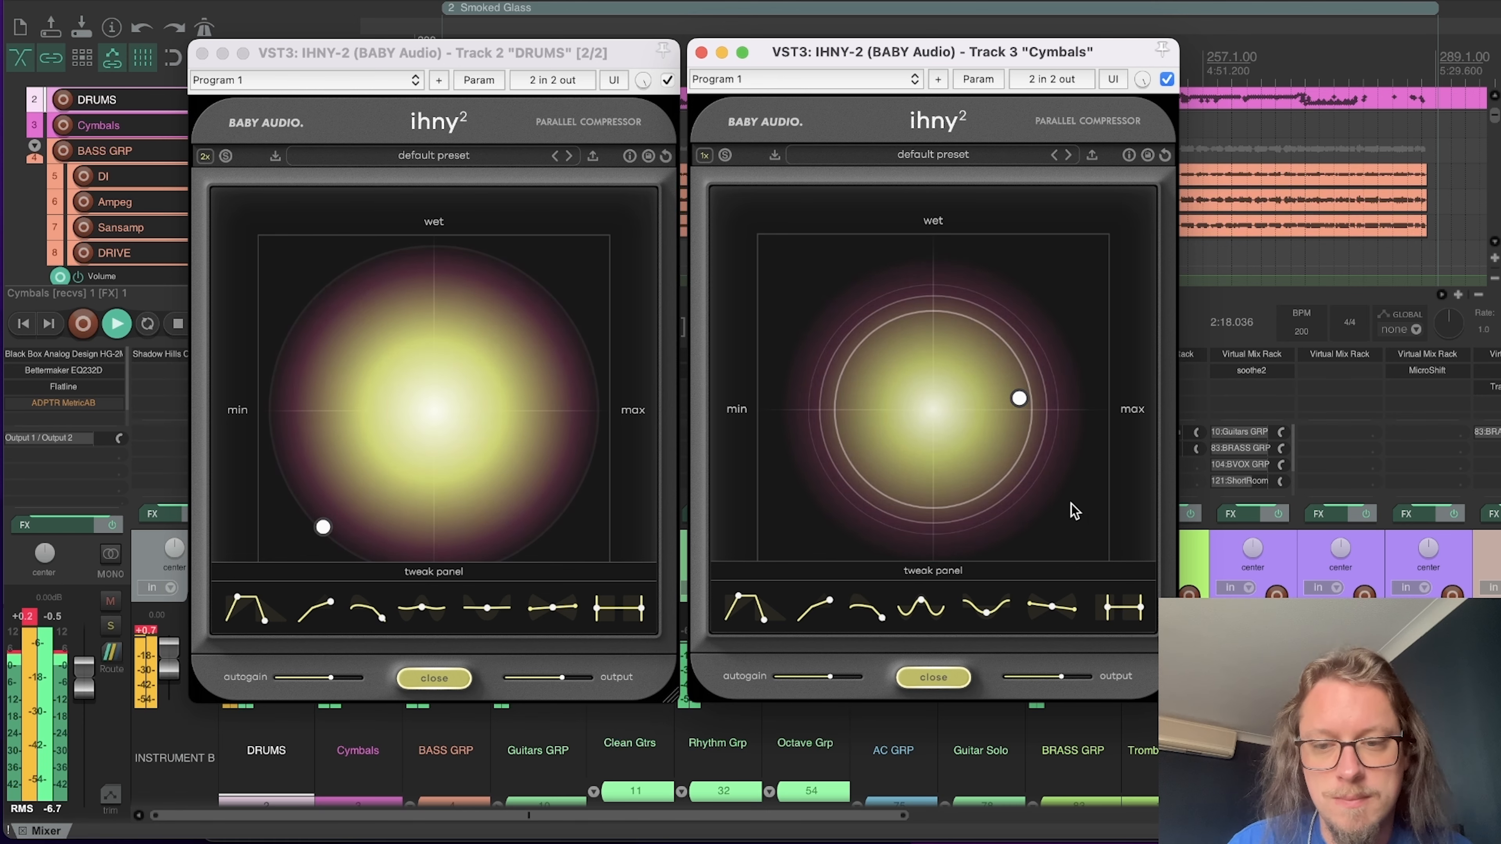
left_click_drag(1018, 398, 1031, 433)
left_click_drag(832, 685, 821, 686)
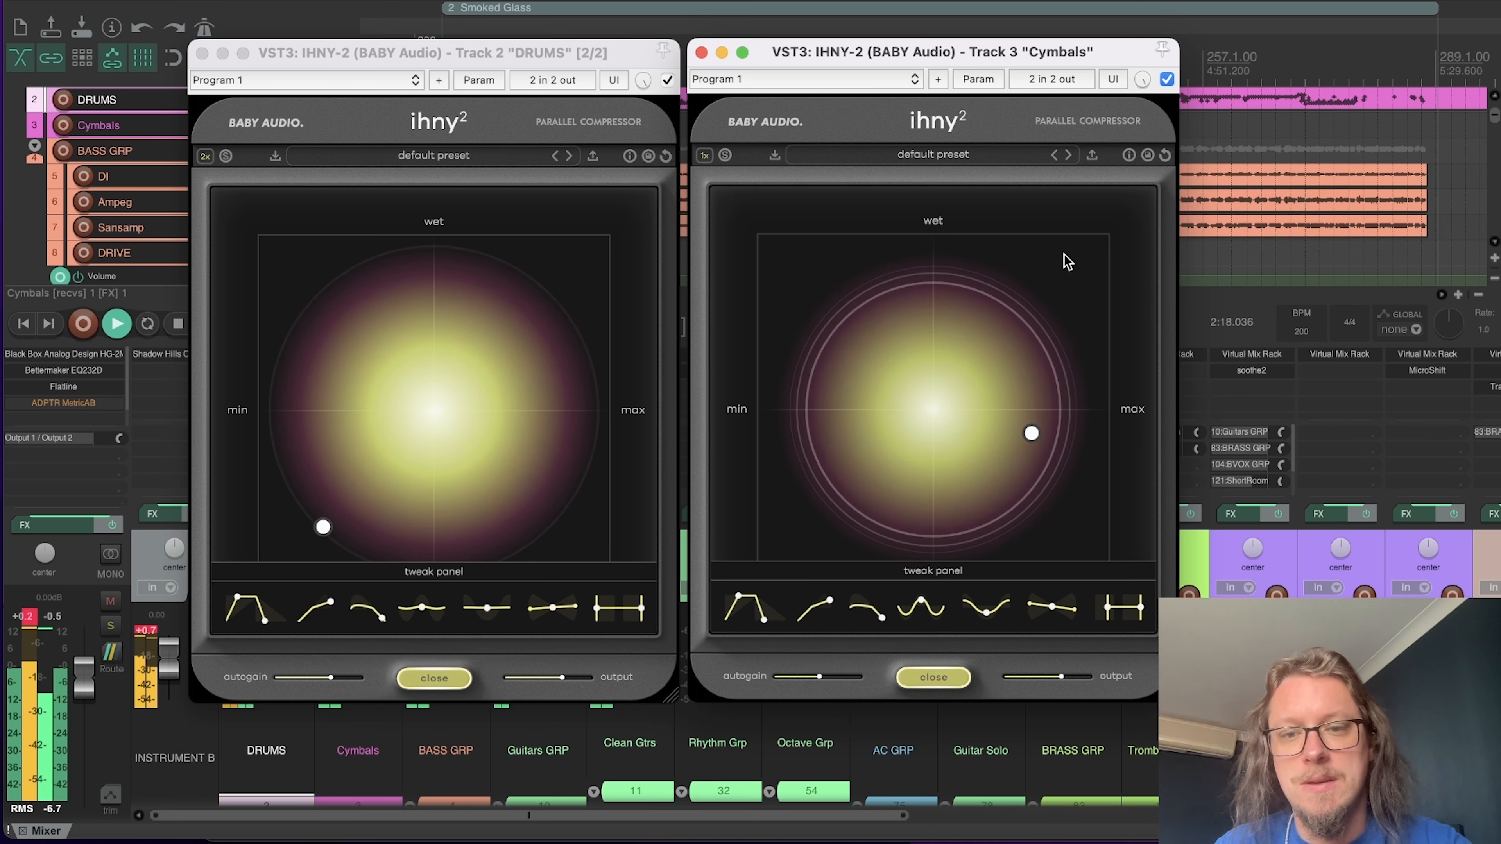
Step: Stop playback, place the edit cursor just after bar 193 and keep the Cymbals IHNY-2 window clear of the timeline ruler
left_click_drag(903, 58, 903, 196)
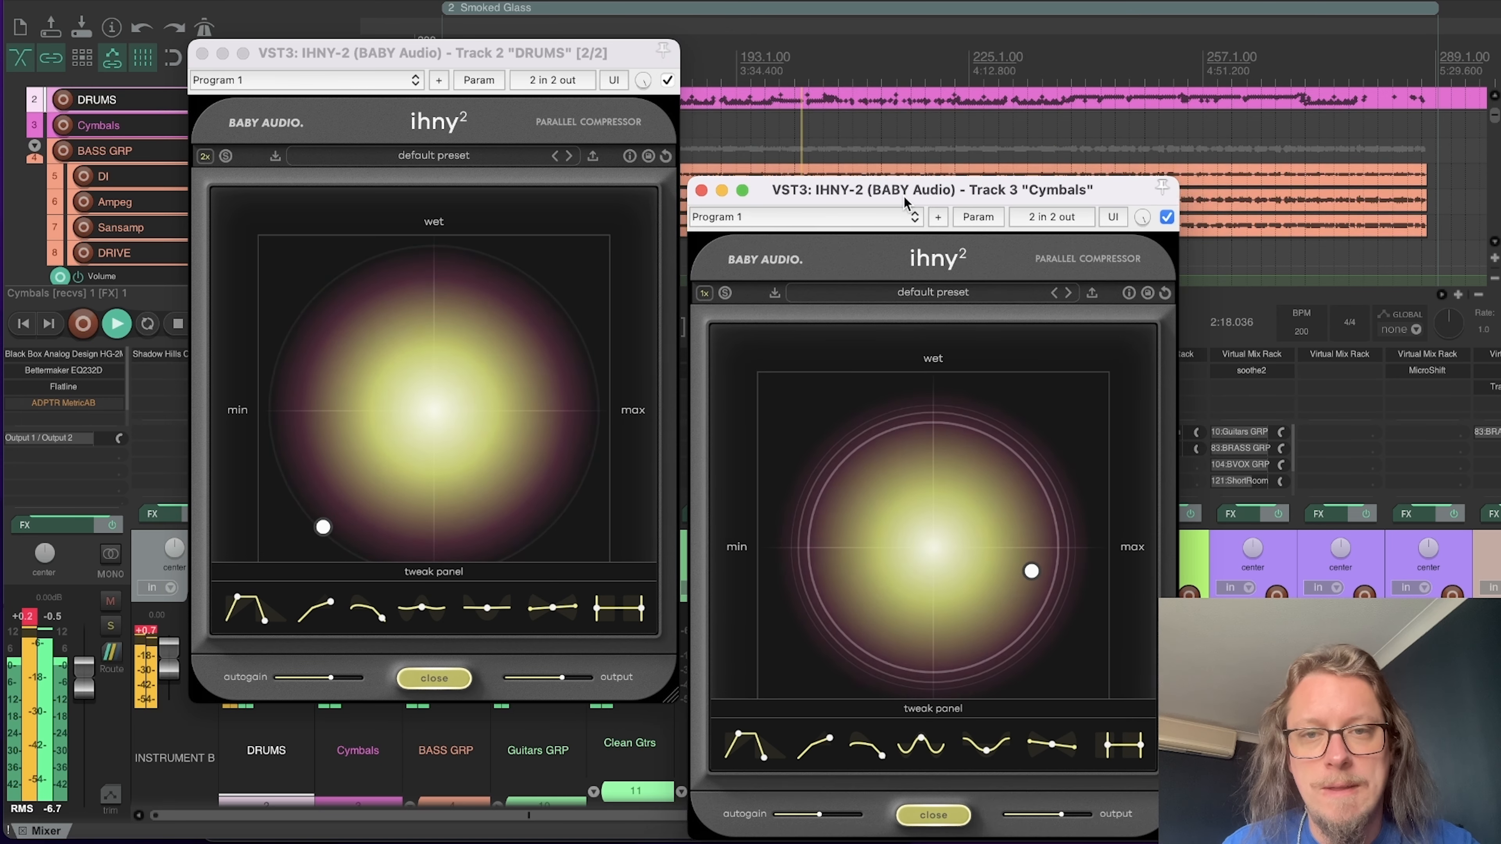
key("space")
left_click(765, 68)
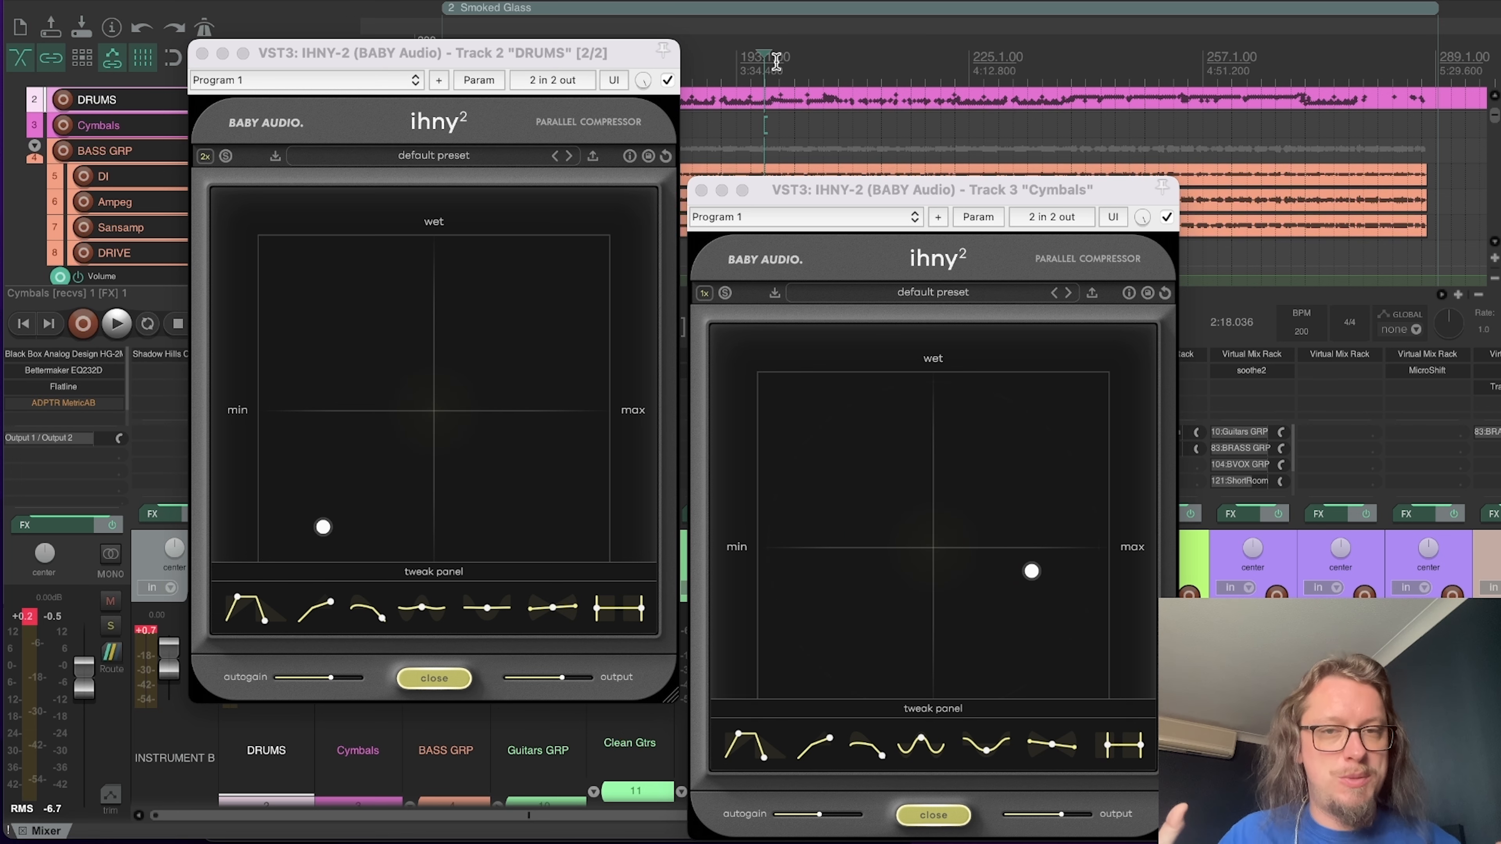
left_click_drag(832, 191, 825, 123)
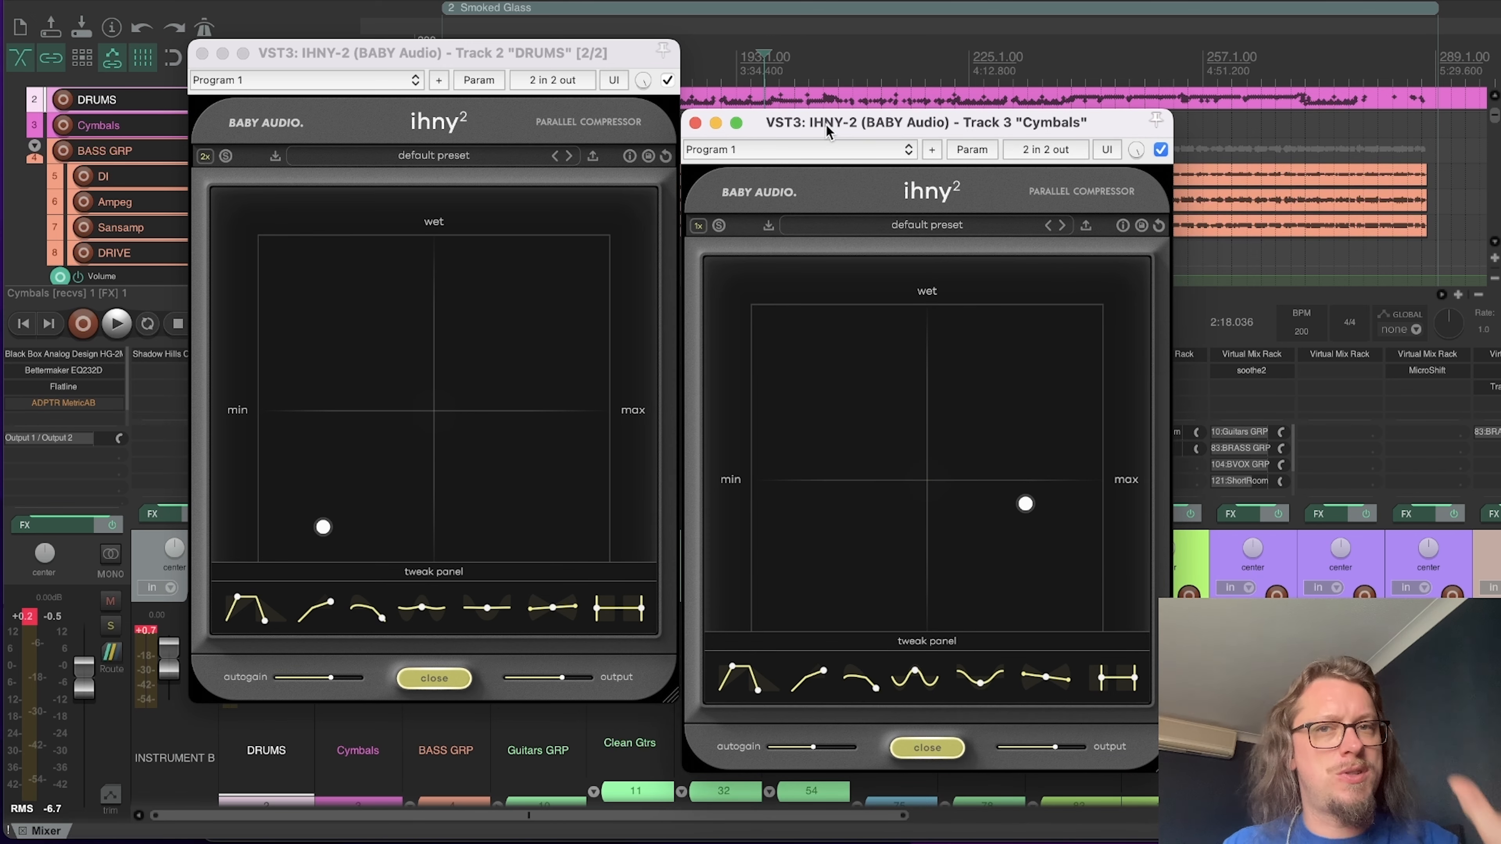